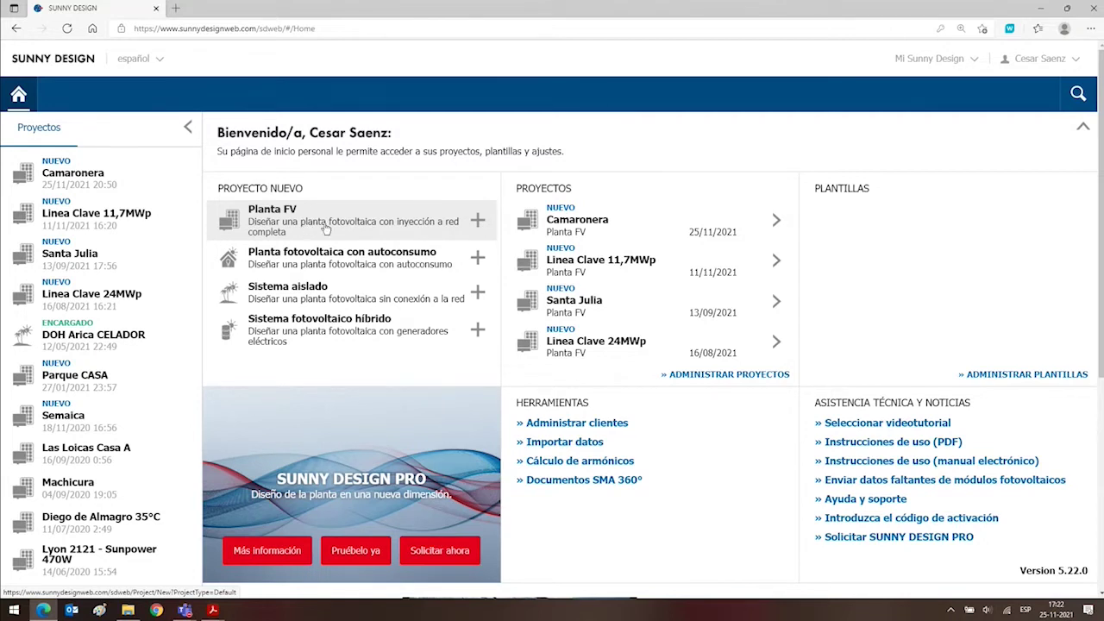
# Create a new PV plant project named 'Webinar Tritec 1'.
pyautogui.click(284, 215)
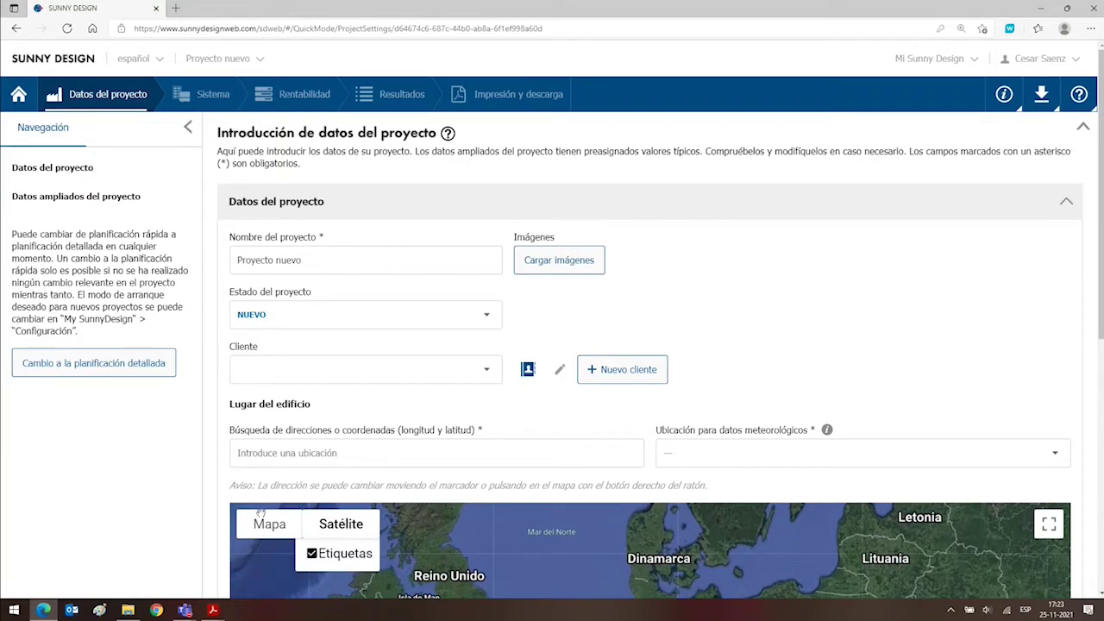
pyautogui.tripleClick(327, 264)
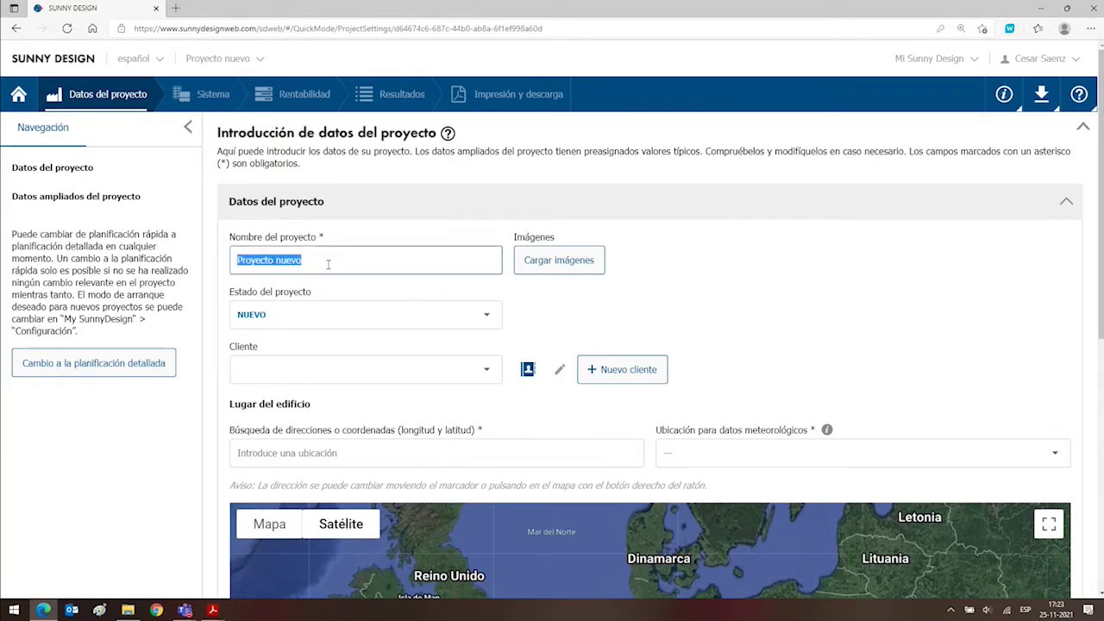
pyautogui.write('Webinar ')
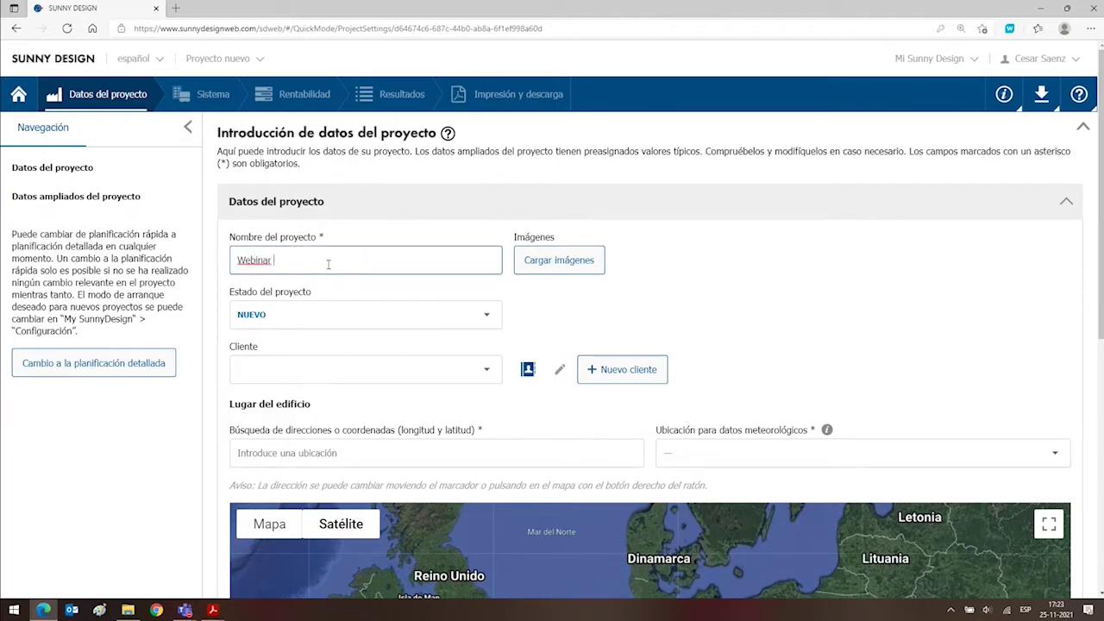
pyautogui.write('Tritec 1')
pyautogui.click(586, 265)
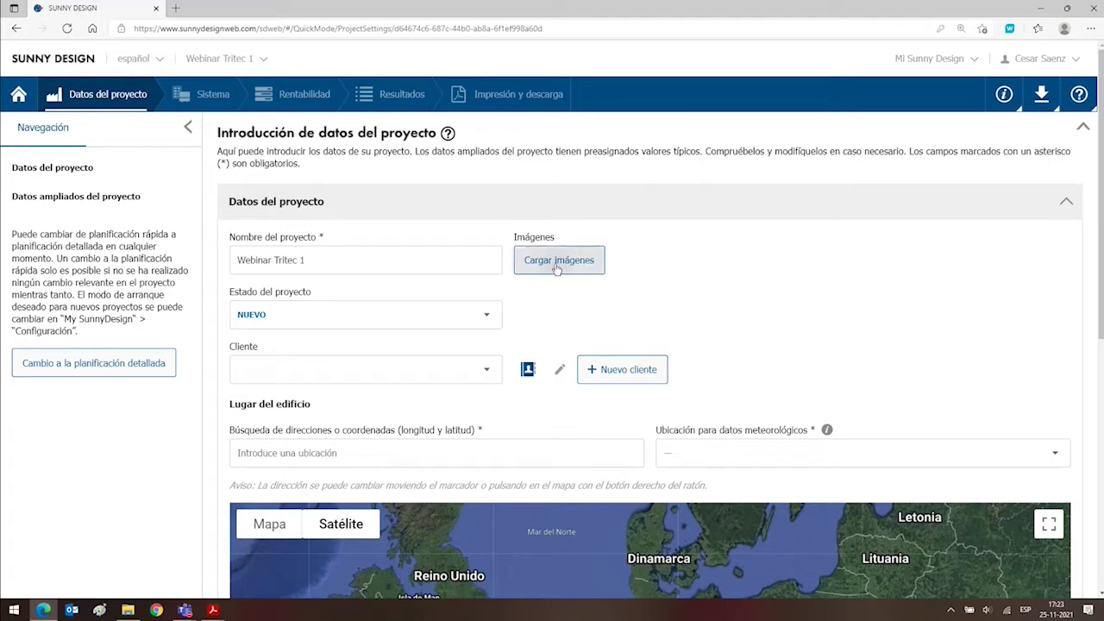
# Upload the Sunny Boy inverter photo as the project image, titled 'SB-US'.
pyautogui.click(557, 264)
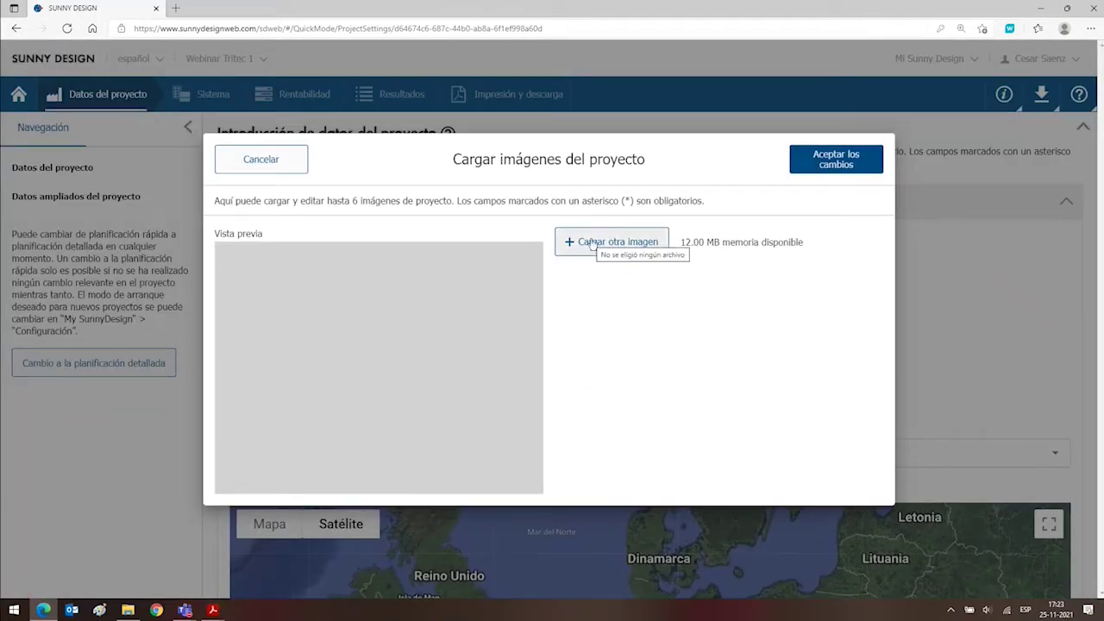
pyautogui.click(587, 246)
pyautogui.click(602, 245)
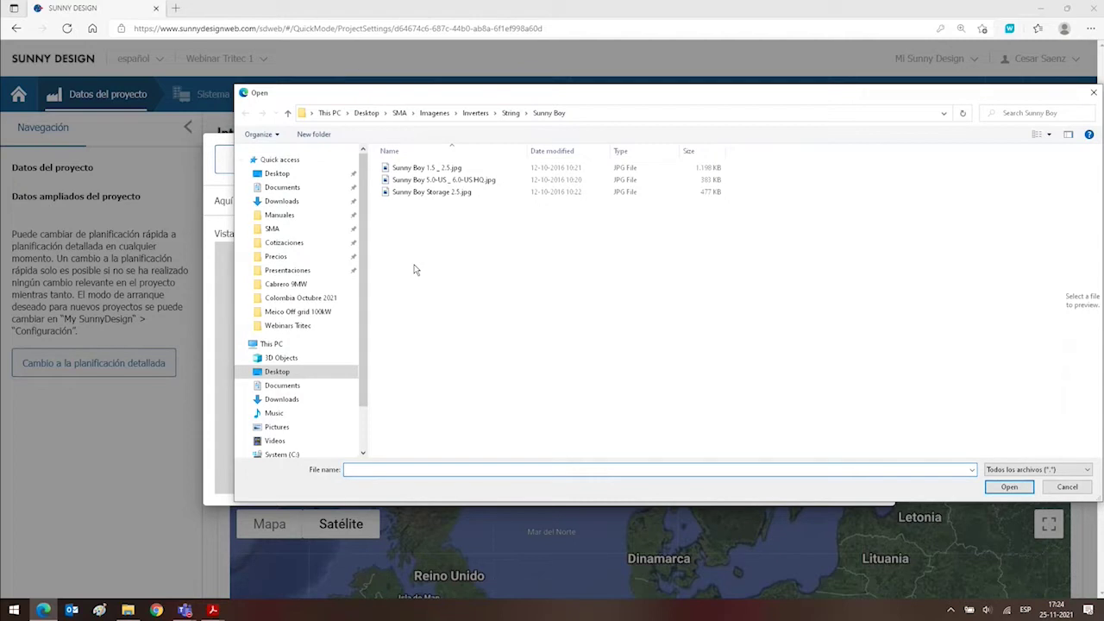
pyautogui.doubleClick(443, 179)
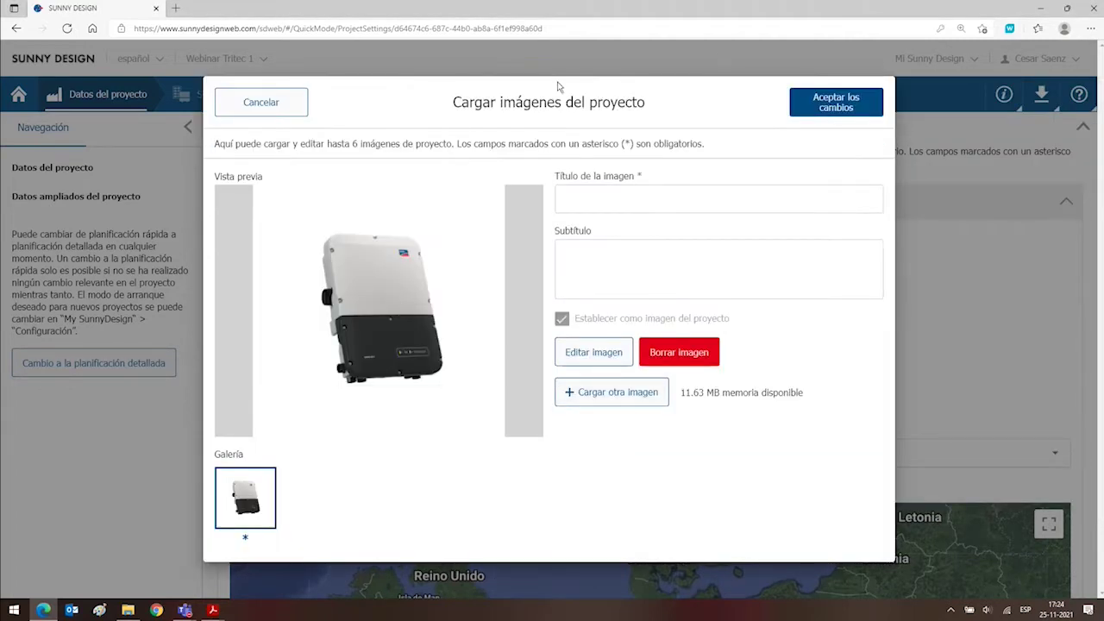
pyautogui.click(628, 191)
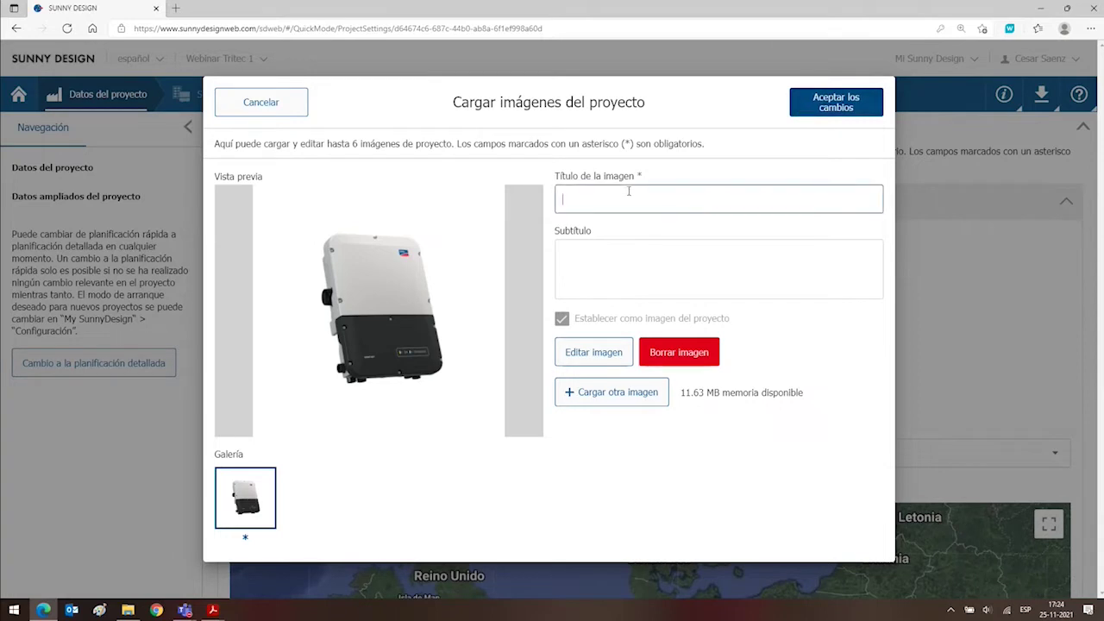
pyautogui.write('SB-US')
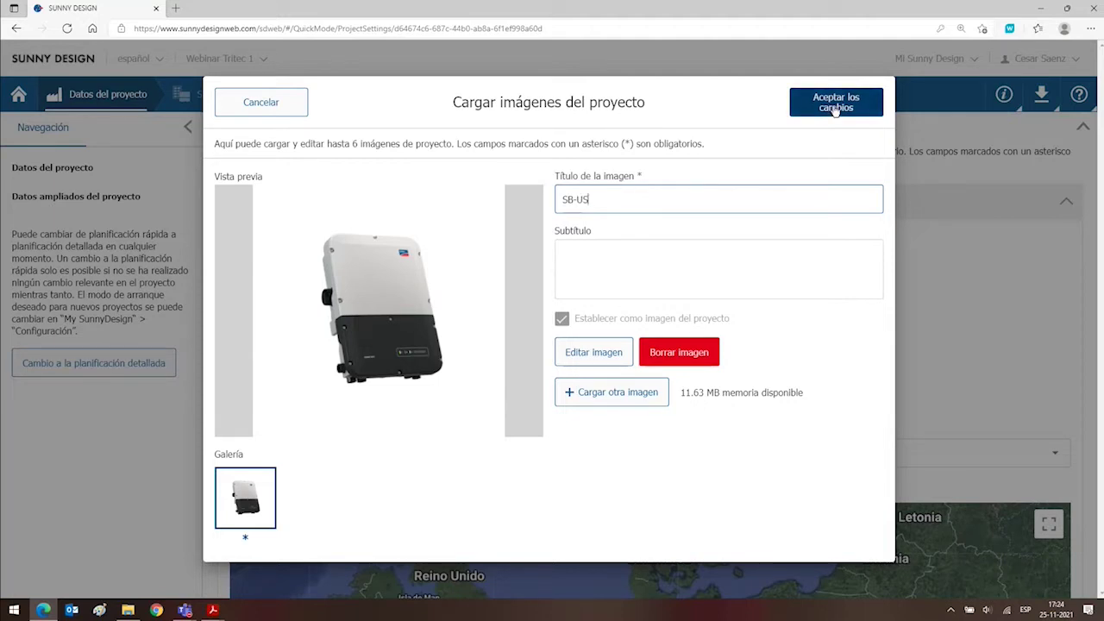
pyautogui.click(835, 109)
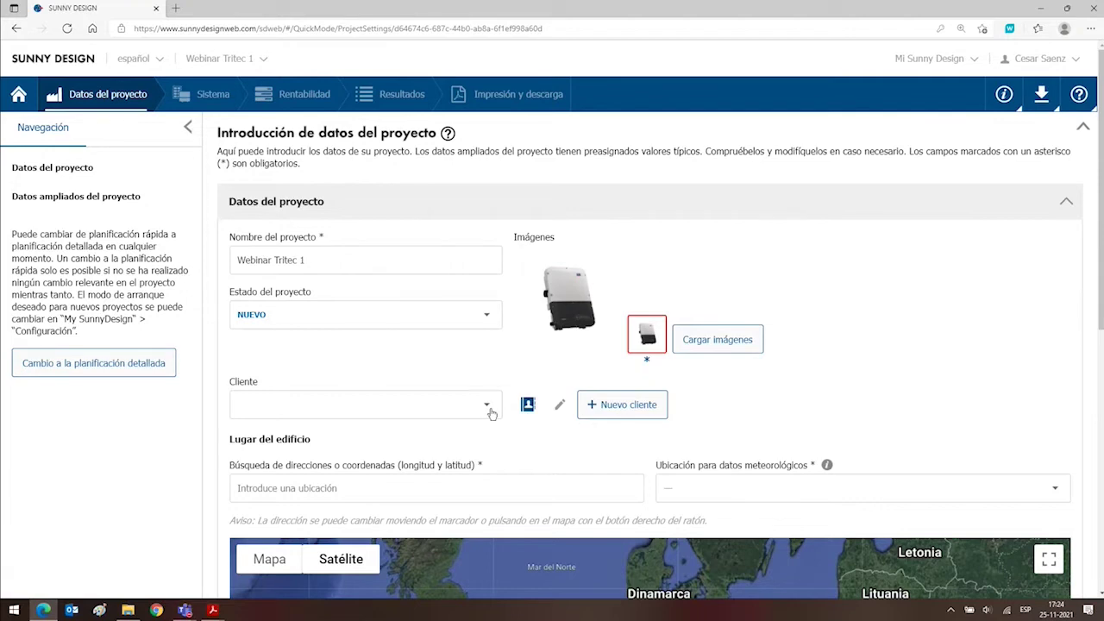
# Look through the client search and saved-client list without choosing anyone, then begin a new client.
pyautogui.click(527, 408)
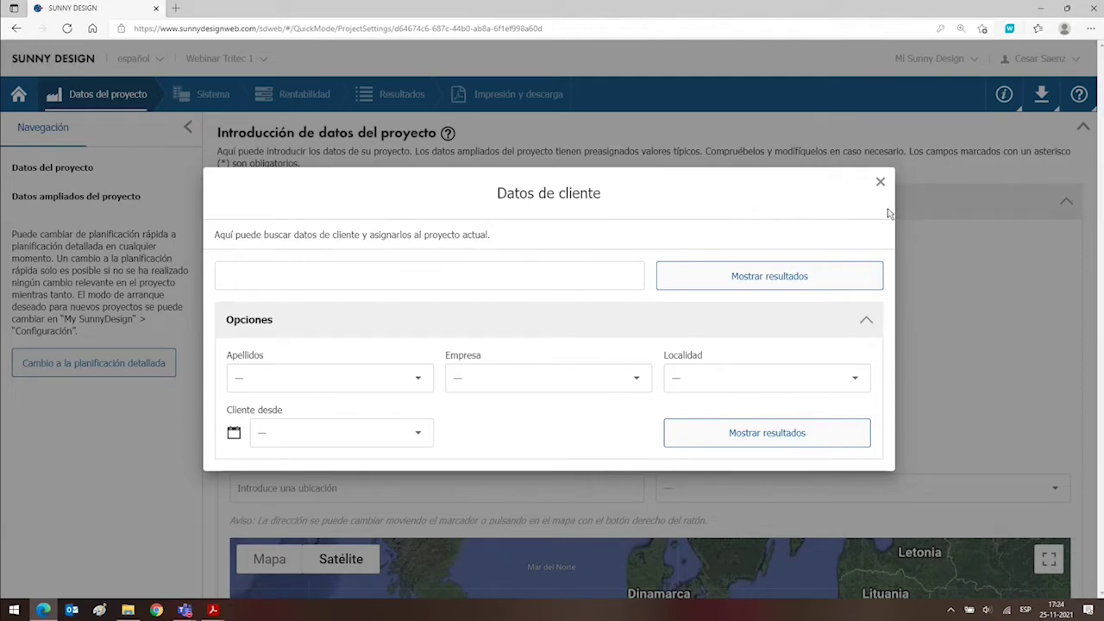
pyautogui.click(879, 181)
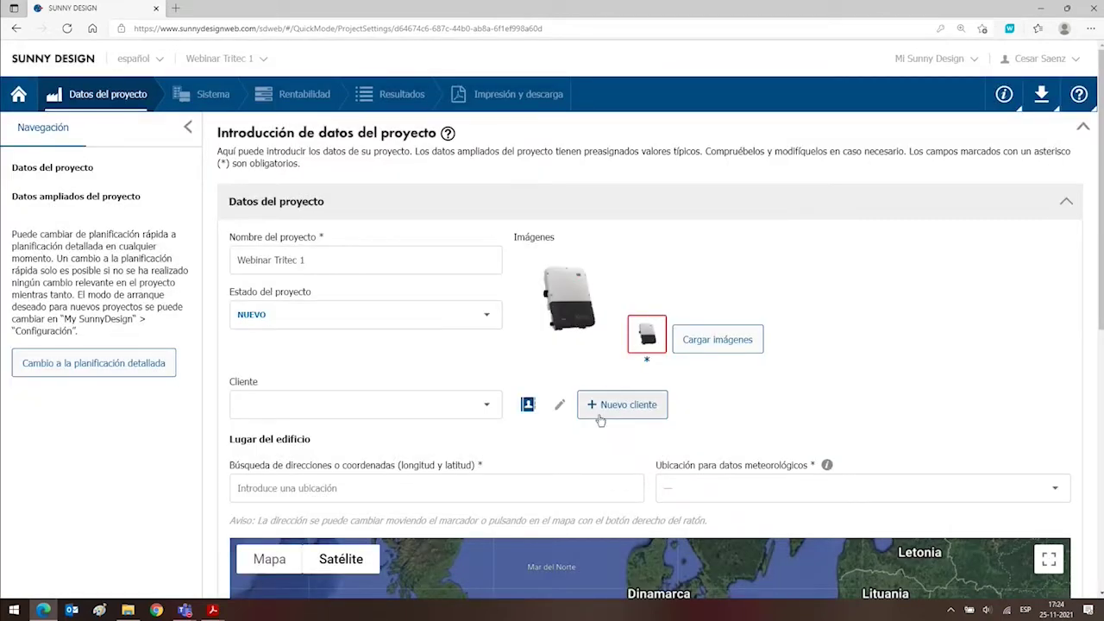
pyautogui.click(488, 412)
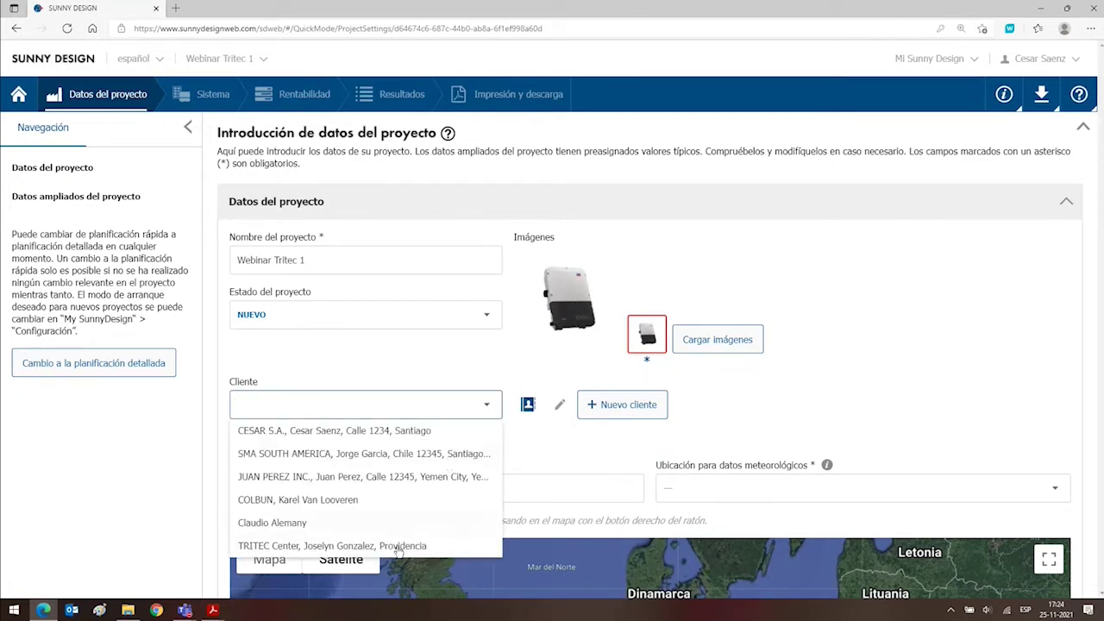
pyautogui.click(583, 426)
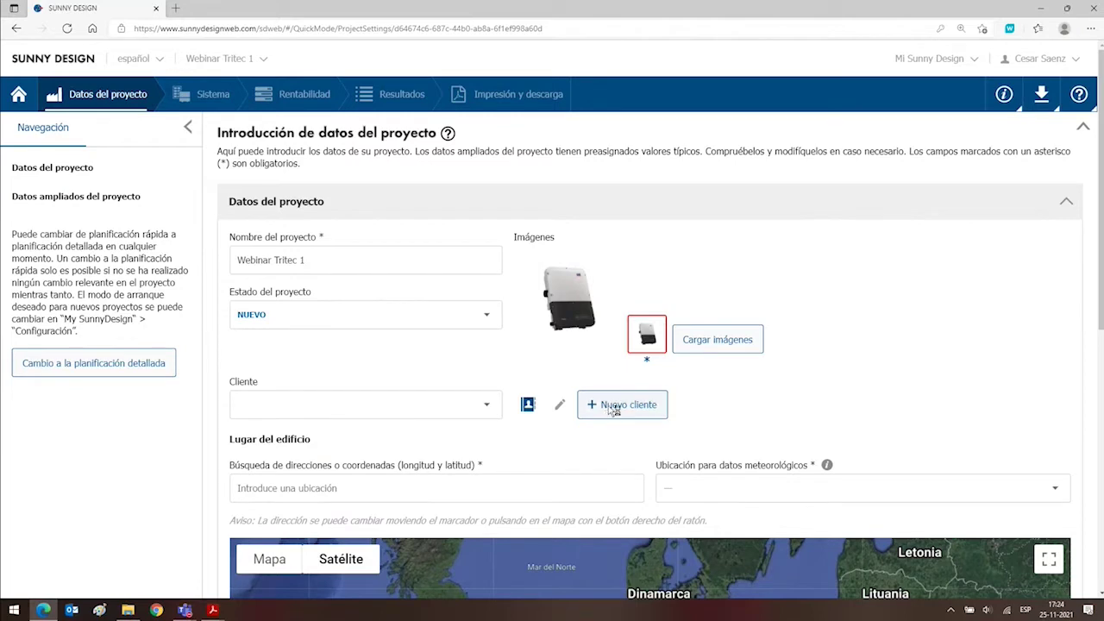
pyautogui.click(613, 407)
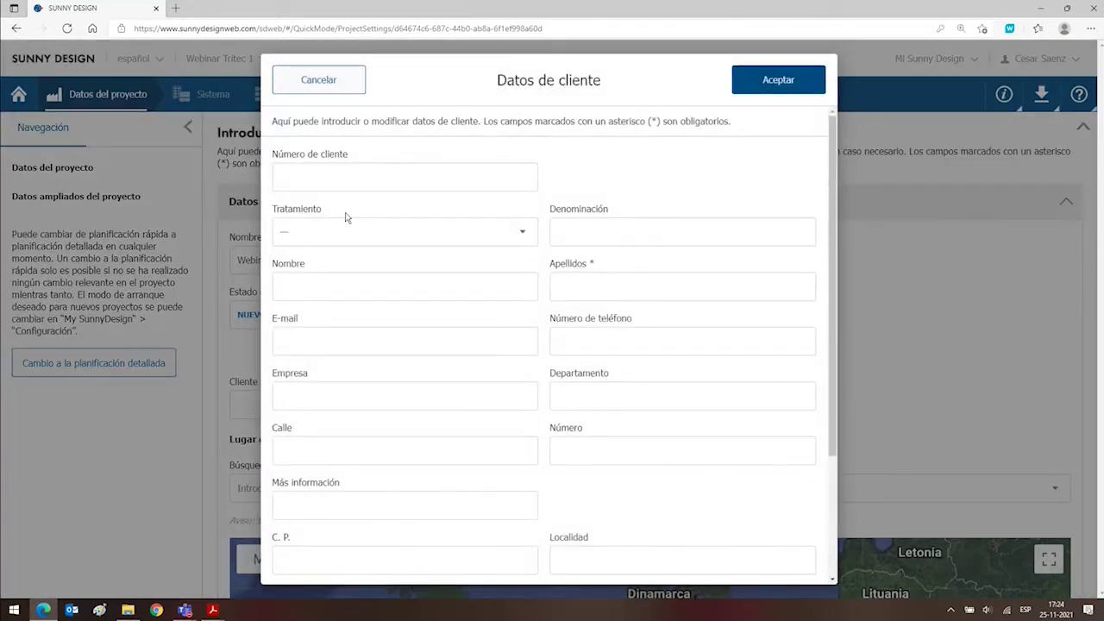
# Enter the client number, salutation Señora, and the client's first name and surname.
pyautogui.click(347, 182)
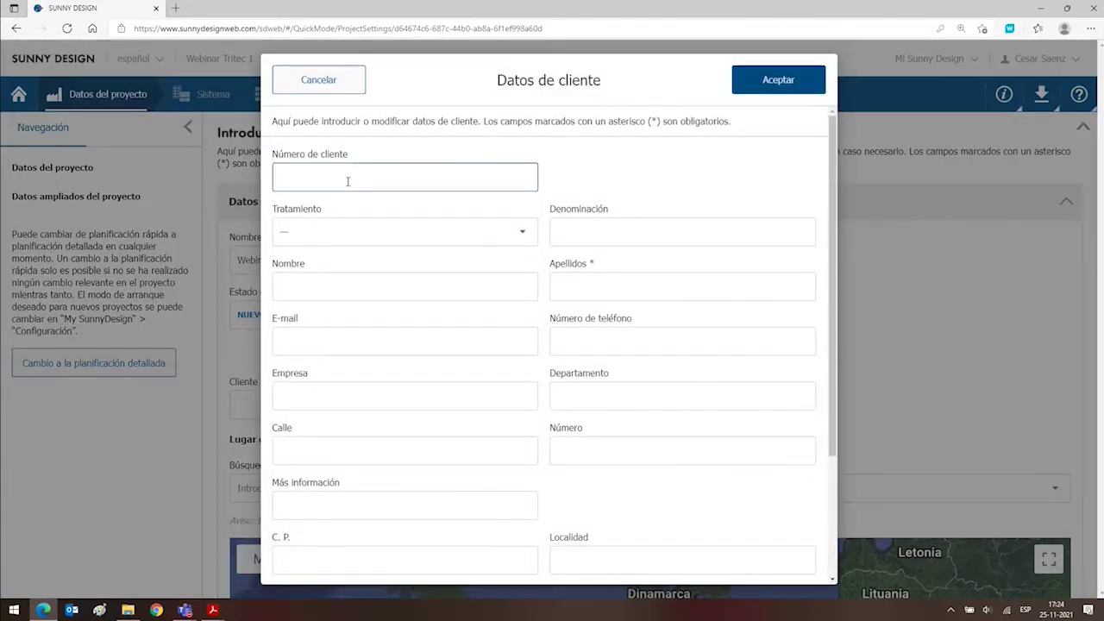
pyautogui.click(497, 238)
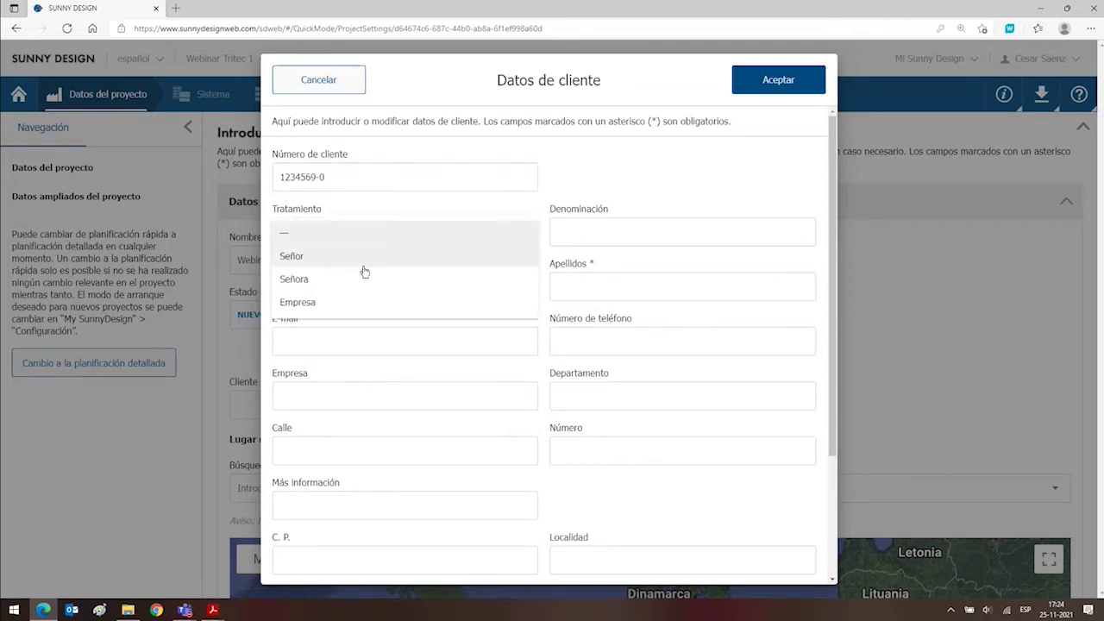
pyautogui.click(310, 281)
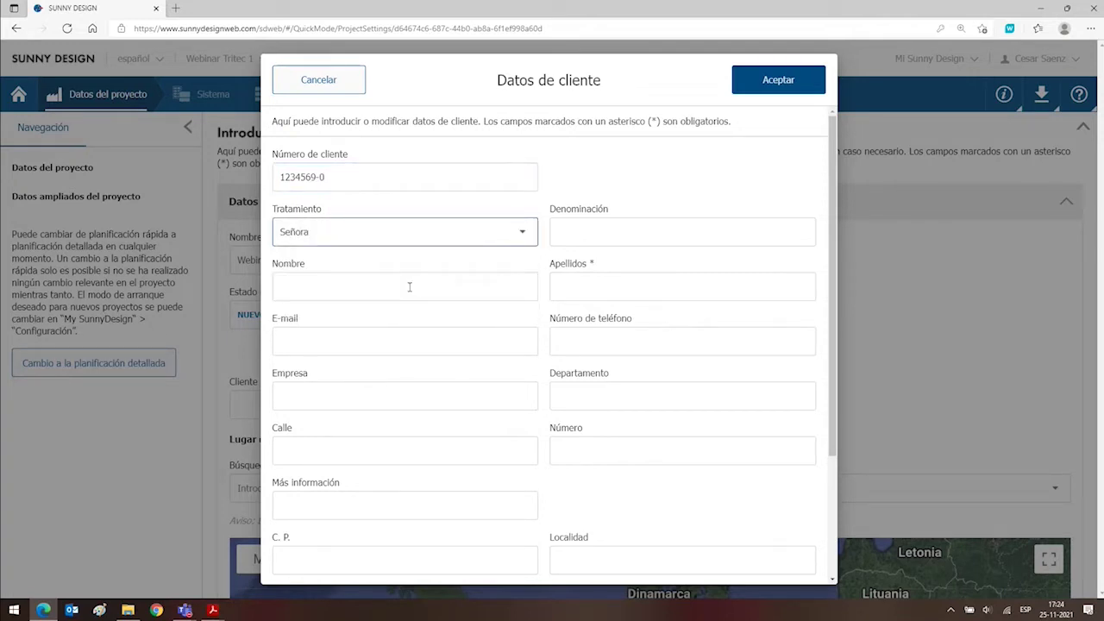
pyautogui.click(471, 292)
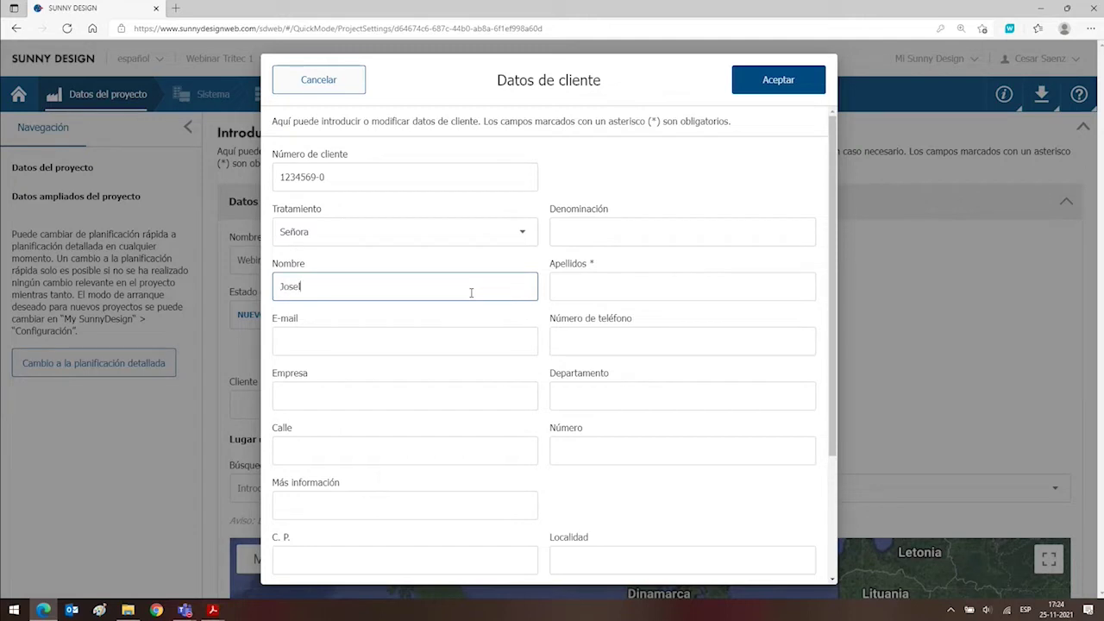
pyautogui.press('Tab')
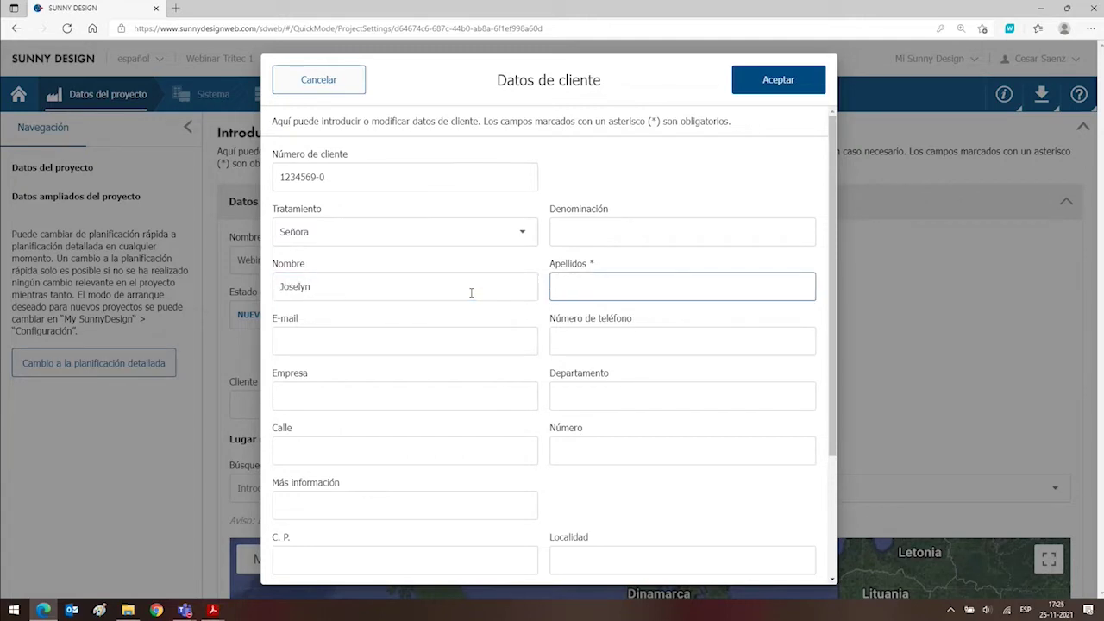
# Fill in the client's e-mail and phone number, keeping Señora as the salutation.
pyautogui.click(357, 338)
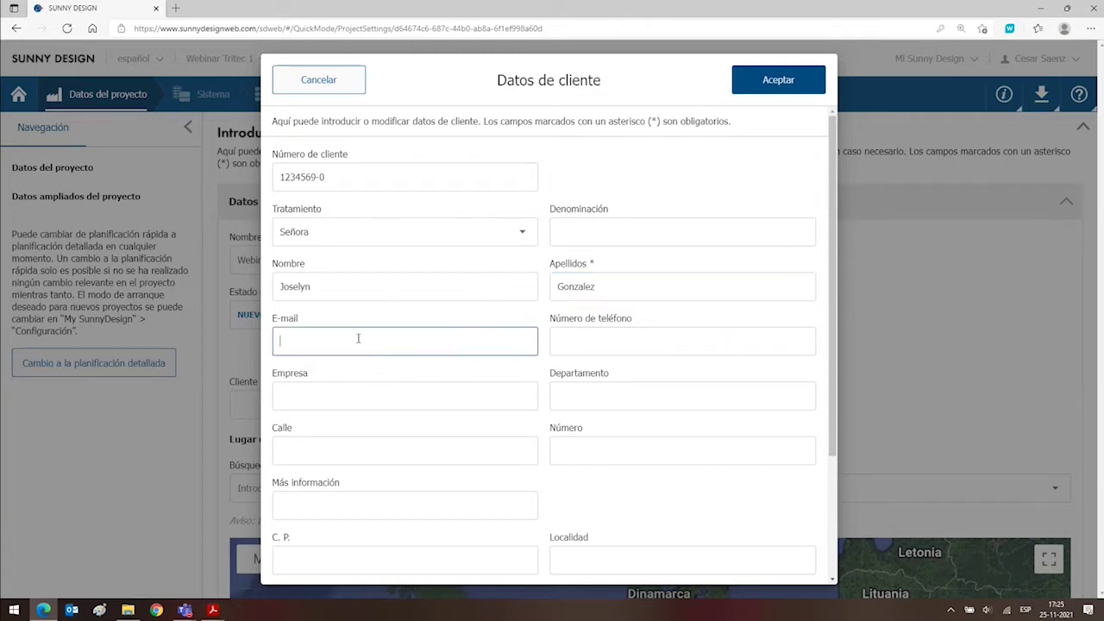
pyautogui.click(581, 341)
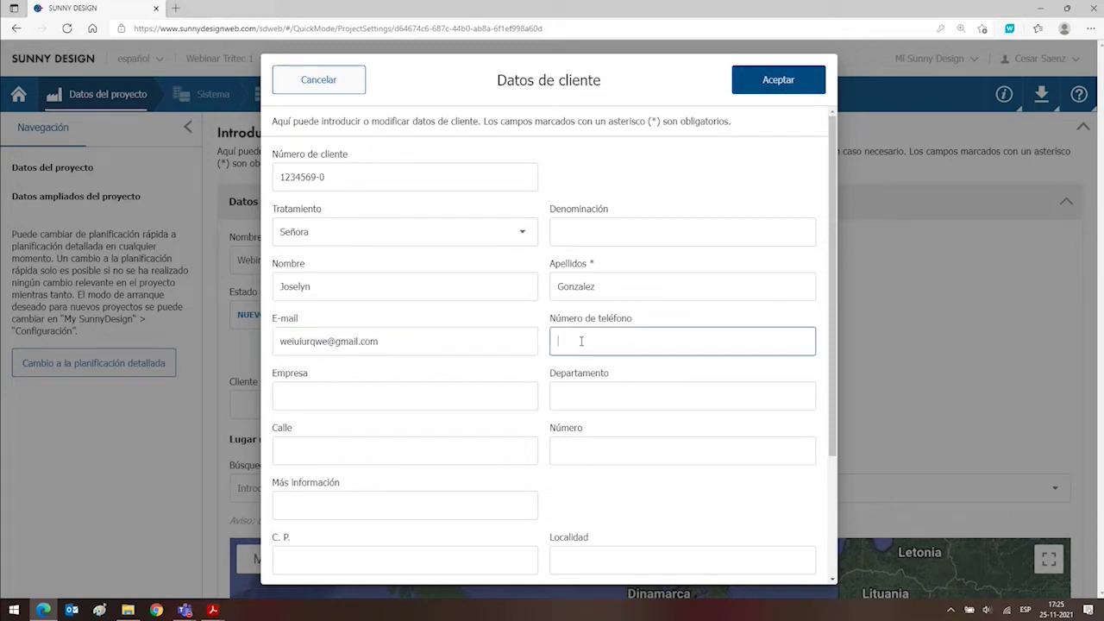
pyautogui.click(390, 392)
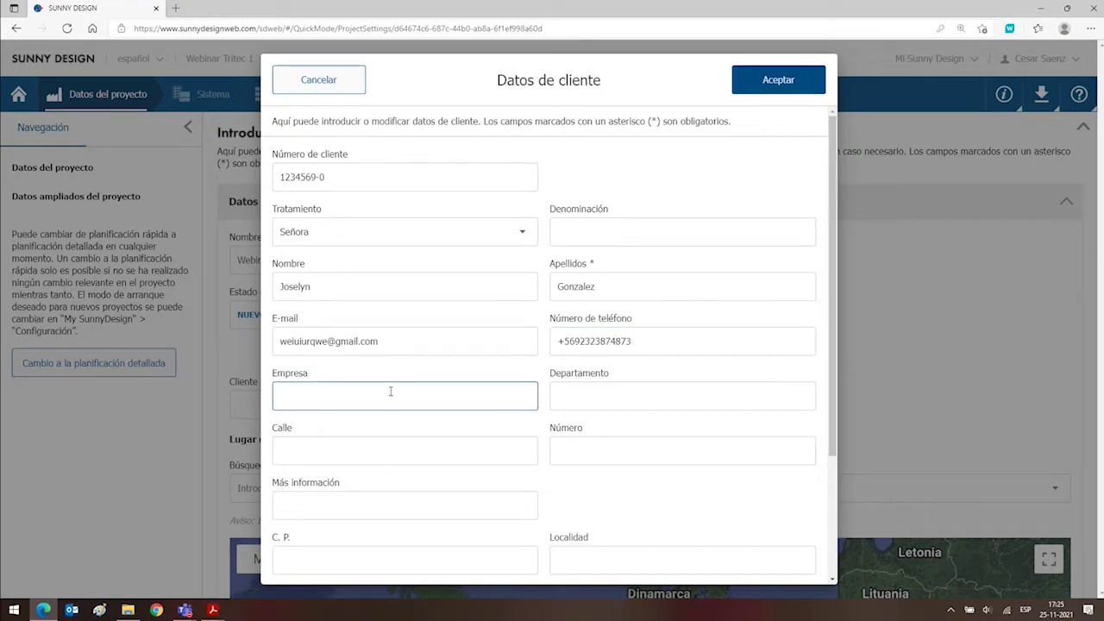
pyautogui.click(476, 239)
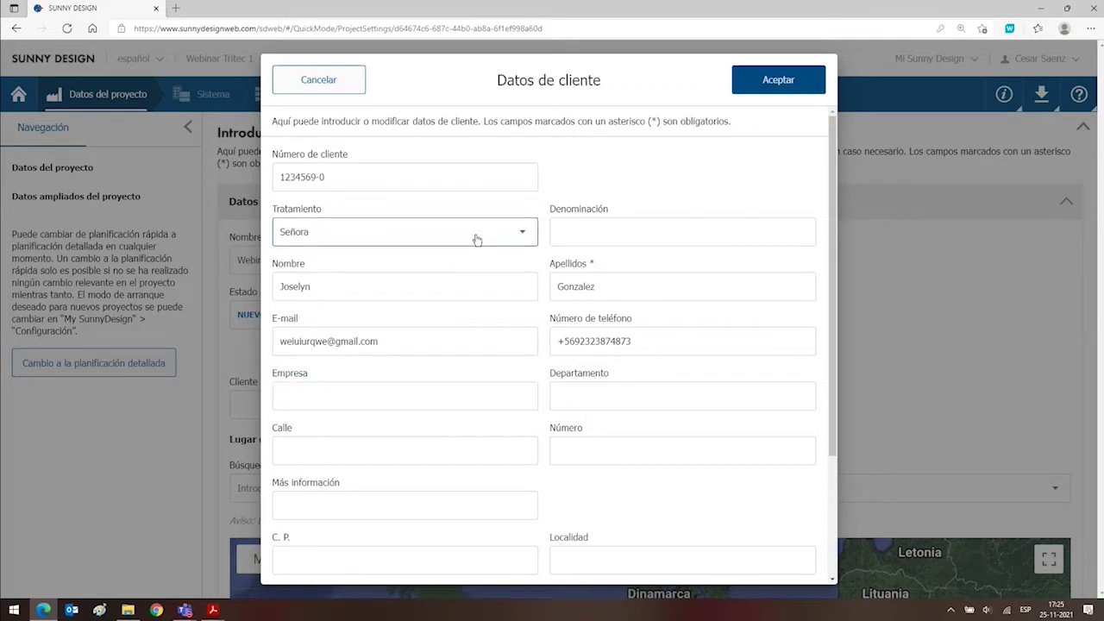
pyautogui.click(477, 239)
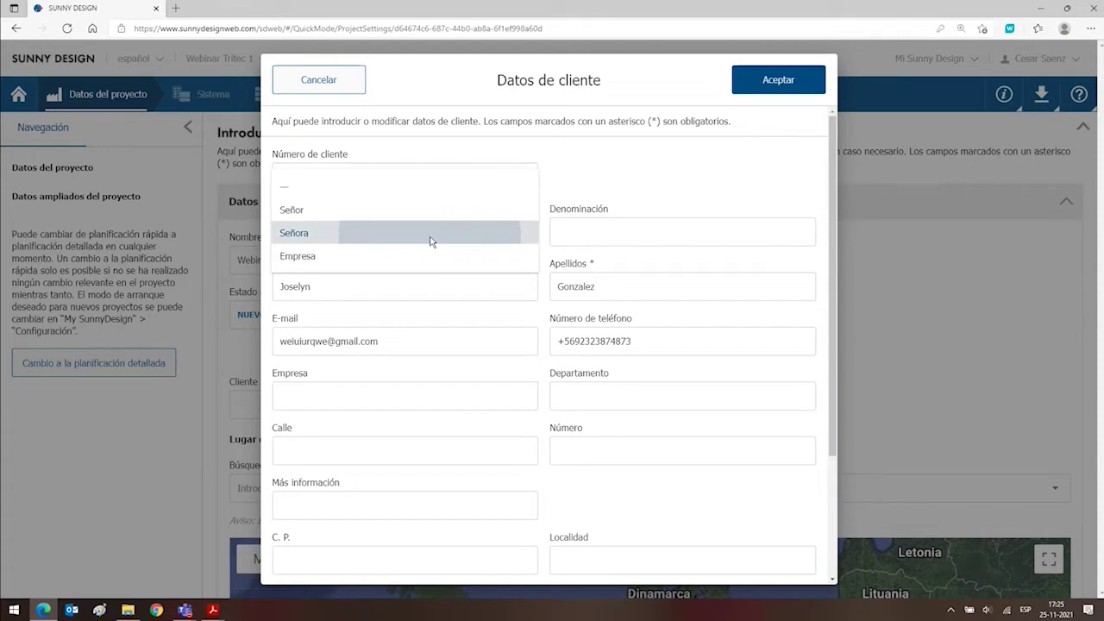
pyautogui.click(431, 241)
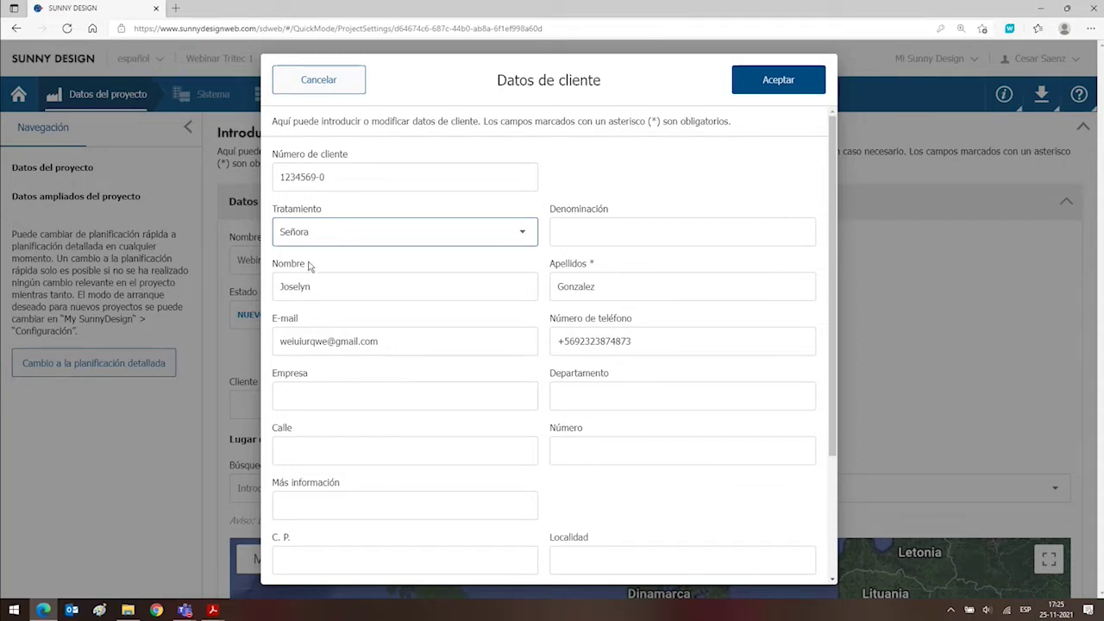
# Keep Chile as the client's country and enter company name 'TRITEC Center'.
pyautogui.scroll(-2, 313, 263)
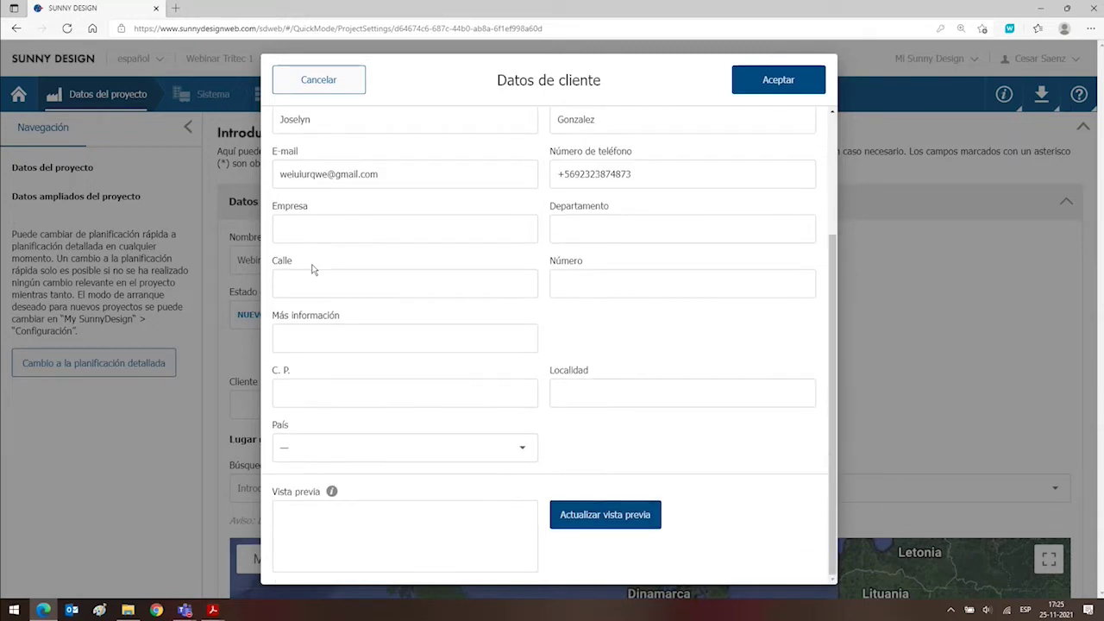
pyautogui.click(436, 459)
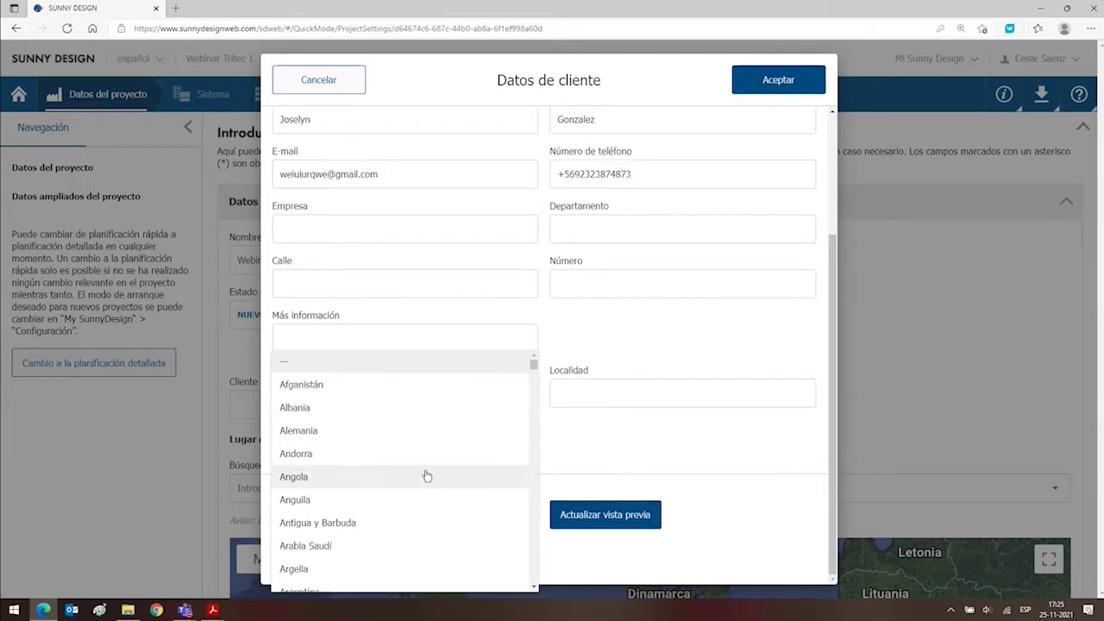
pyautogui.scroll(-8, 426, 475)
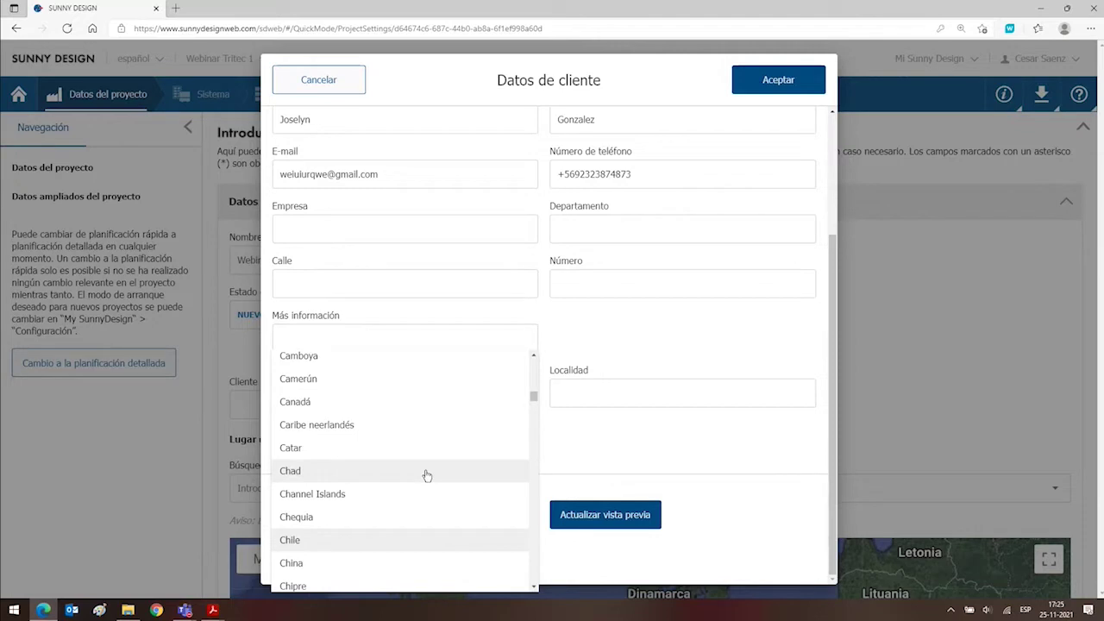
pyautogui.press('Escape')
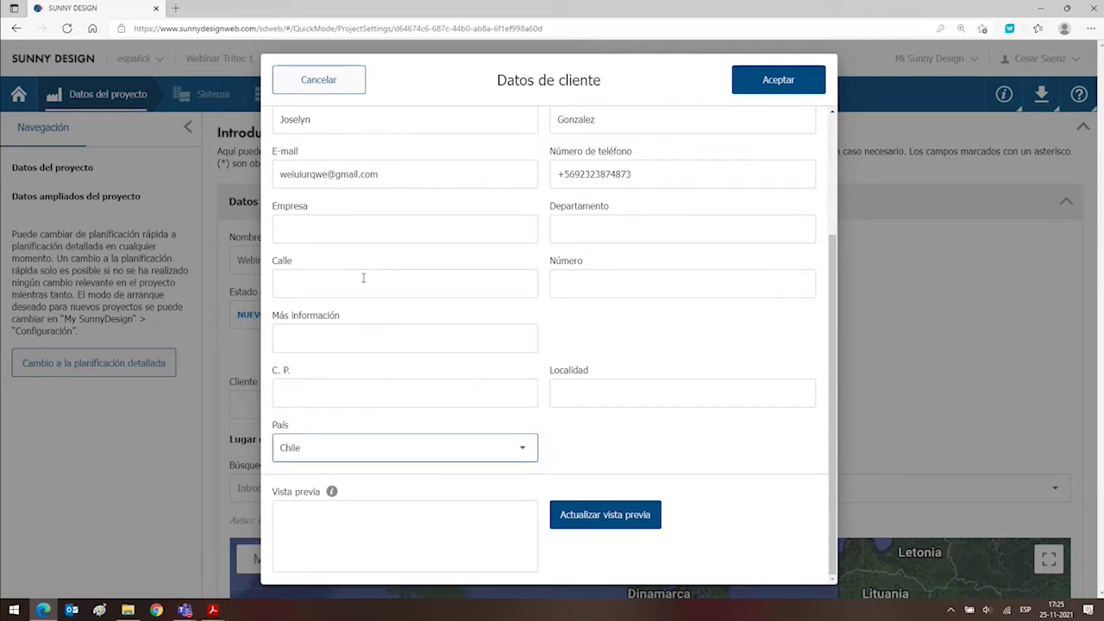
pyautogui.click(331, 226)
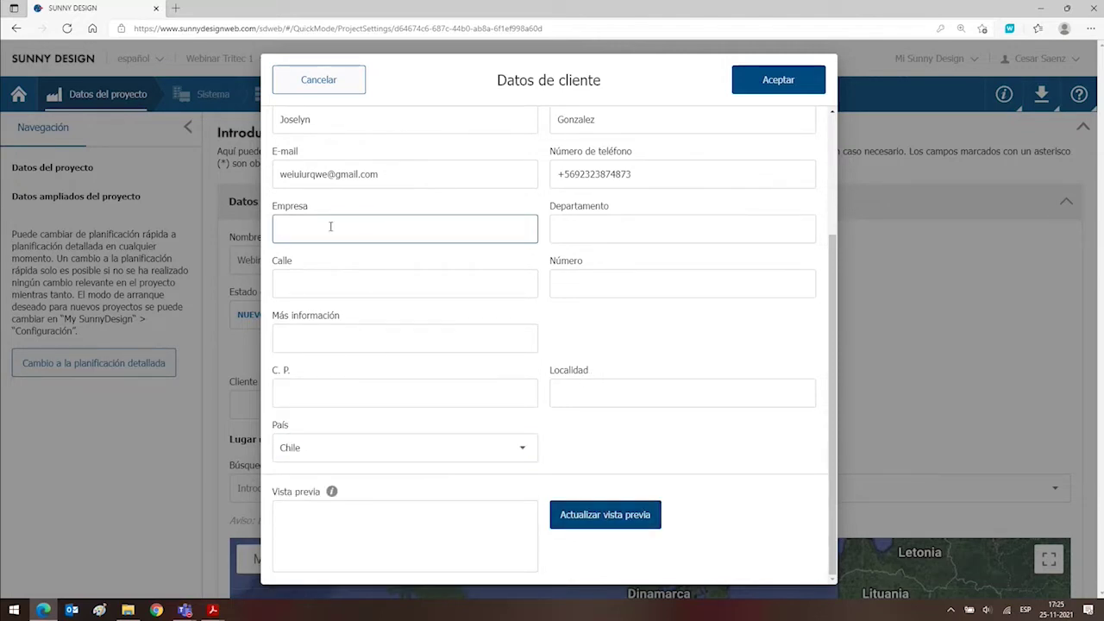
pyautogui.write('TRITE')
pyautogui.press('BackSpace')
pyautogui.press('BackSpace')
pyautogui.press('BackSpace')
pyautogui.write('RITEC Center')
# Refresh and review the customer address preview, then save the customer to the project.
pyautogui.click(610, 515)
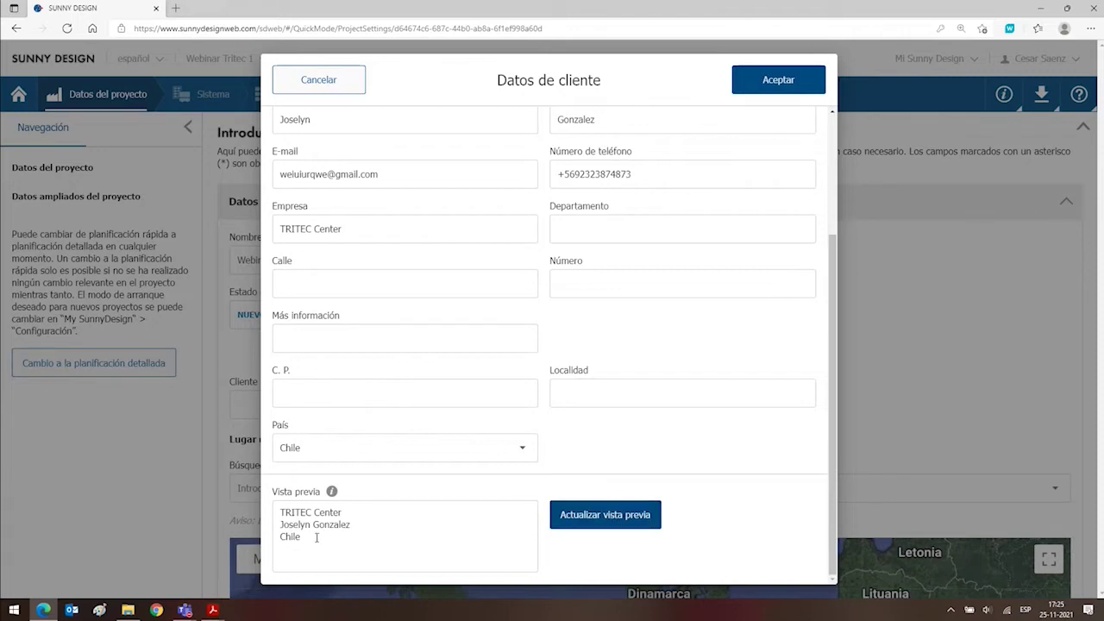
pyautogui.moveTo(317, 538); pyautogui.dragTo(274, 511)
pyautogui.click(353, 541)
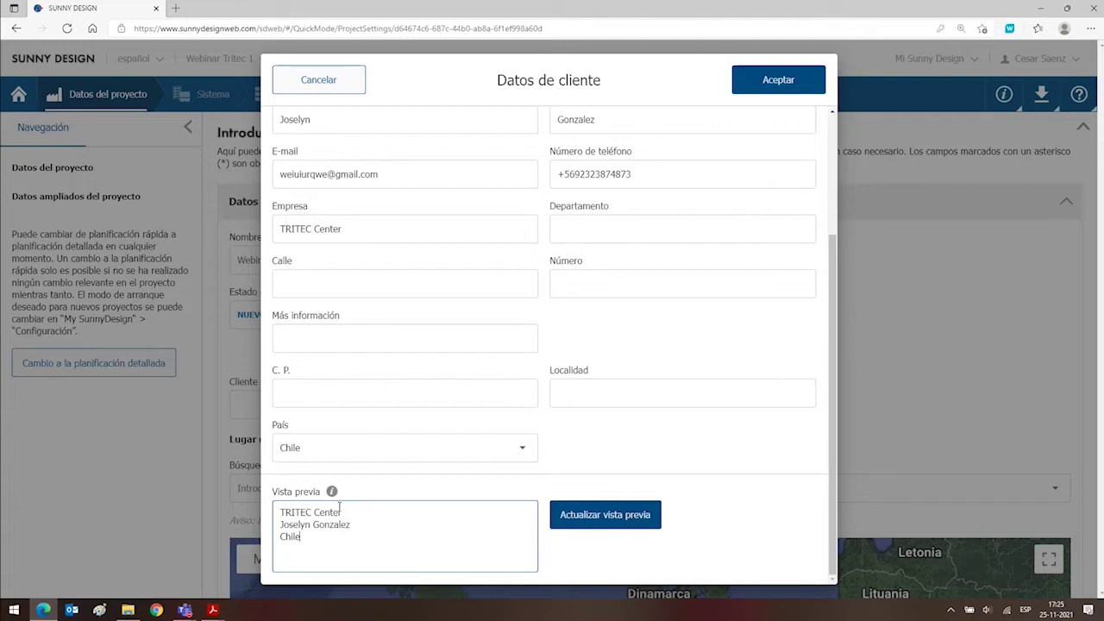
pyautogui.moveTo(342, 512); pyautogui.dragTo(276, 512)
pyautogui.click(318, 538)
pyautogui.moveTo(354, 525); pyautogui.dragTo(277, 511)
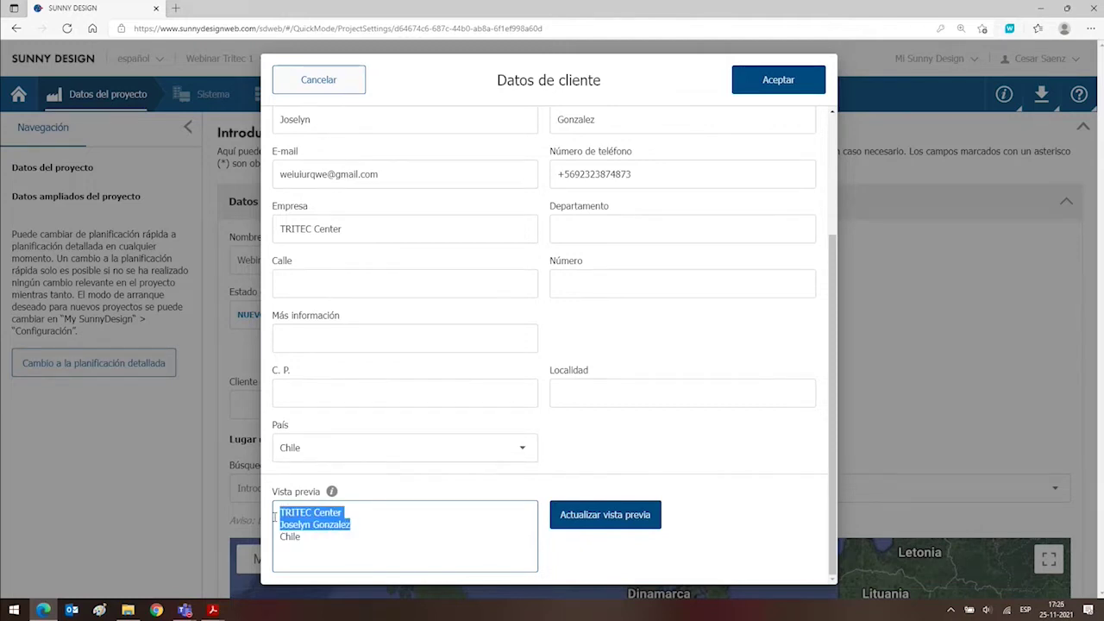
pyautogui.click(316, 537)
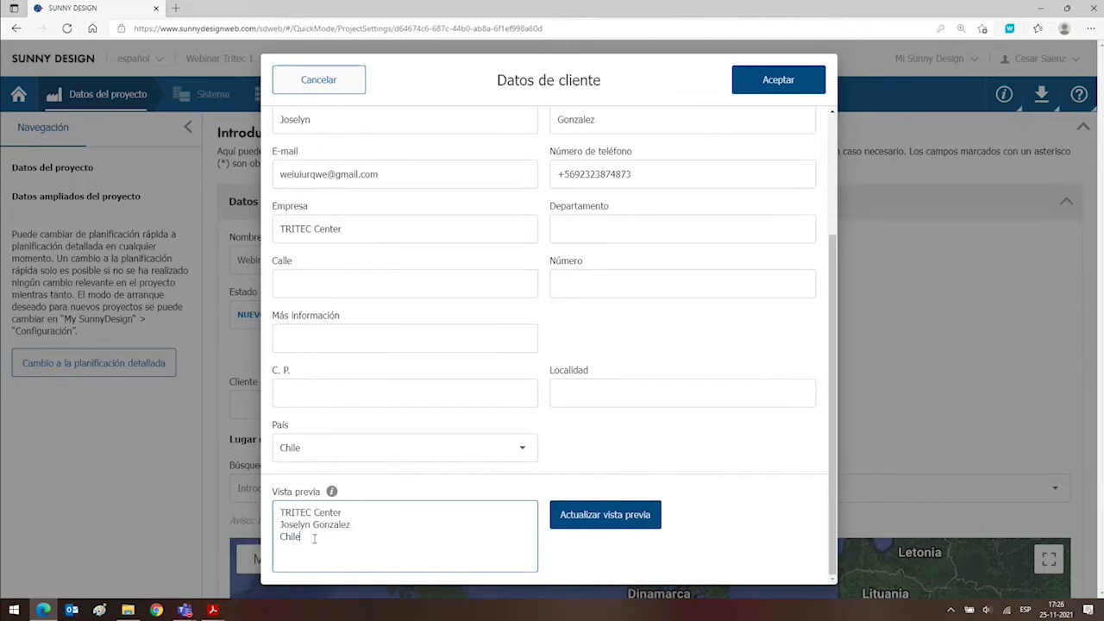
pyautogui.click(781, 86)
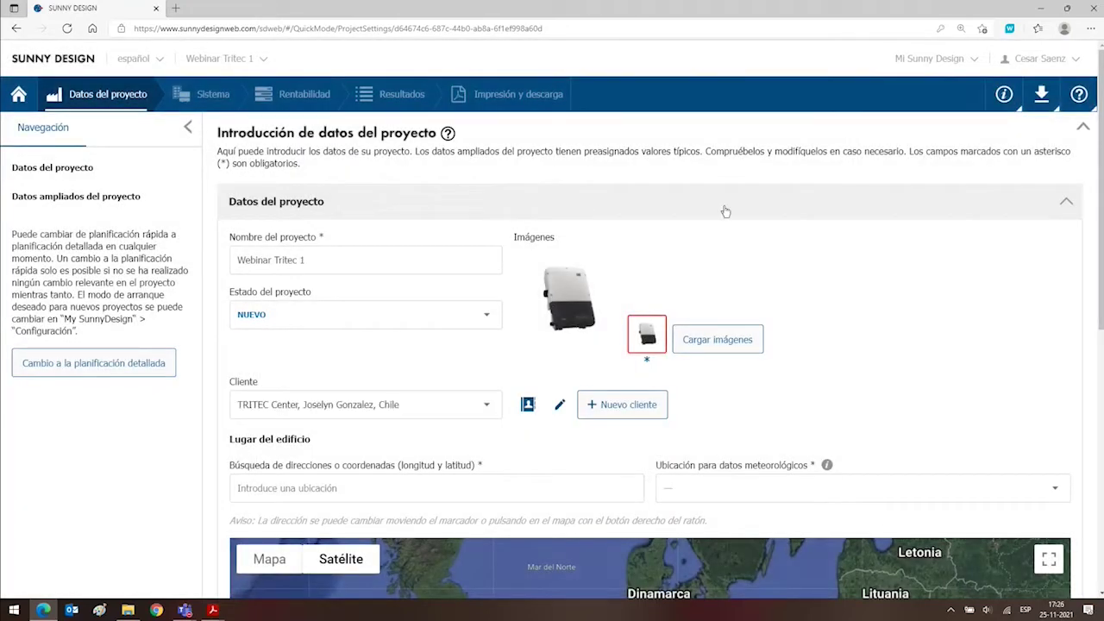
# Pan the satellite map from Europe across the Atlantic to central Chile.
pyautogui.scroll(-3, 725, 211)
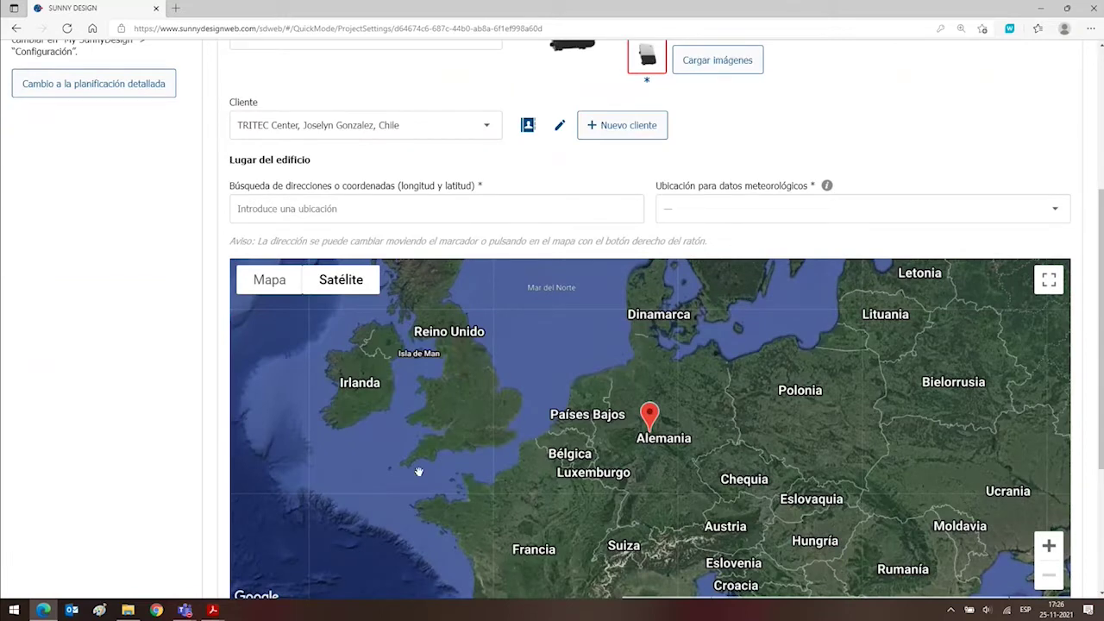
pyautogui.moveTo(455, 505); pyautogui.dragTo(542, 365)
pyautogui.moveTo(357, 534); pyautogui.dragTo(581, 308)
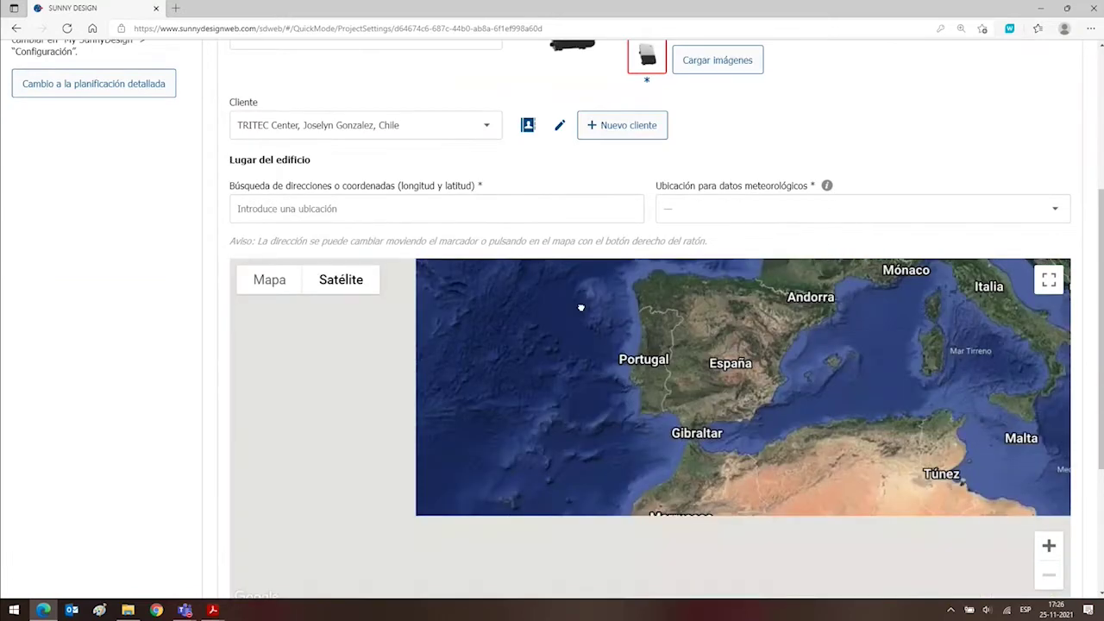
pyautogui.moveTo(438, 441); pyautogui.dragTo(577, 305)
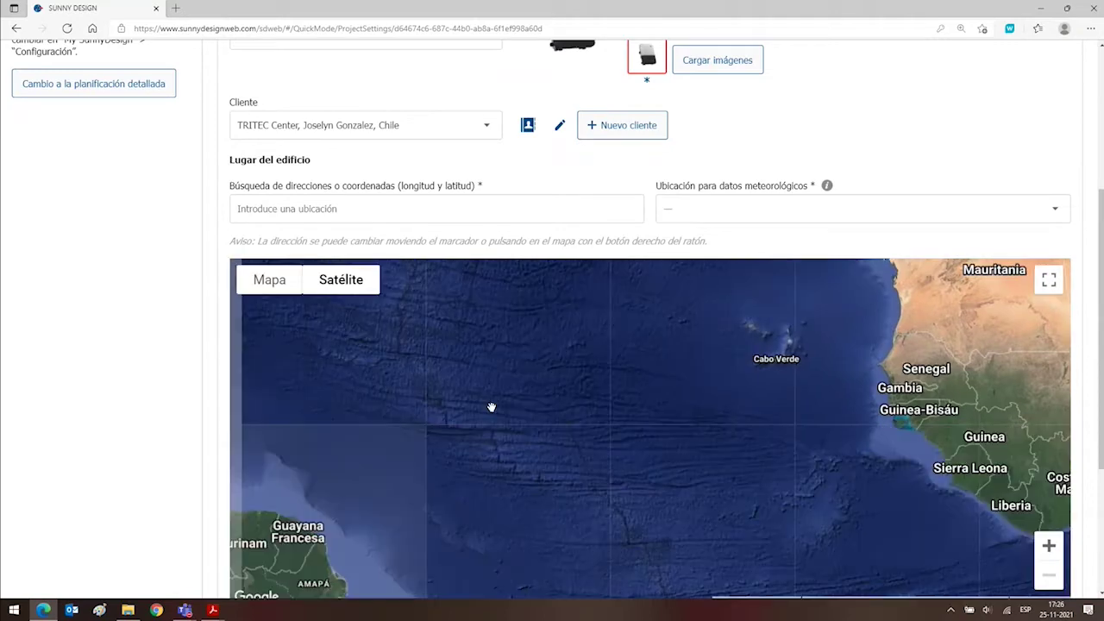
pyautogui.moveTo(491, 406); pyautogui.dragTo(812, 88)
pyautogui.moveTo(477, 406); pyautogui.dragTo(591, 316)
pyautogui.moveTo(457, 453); pyautogui.dragTo(518, 302)
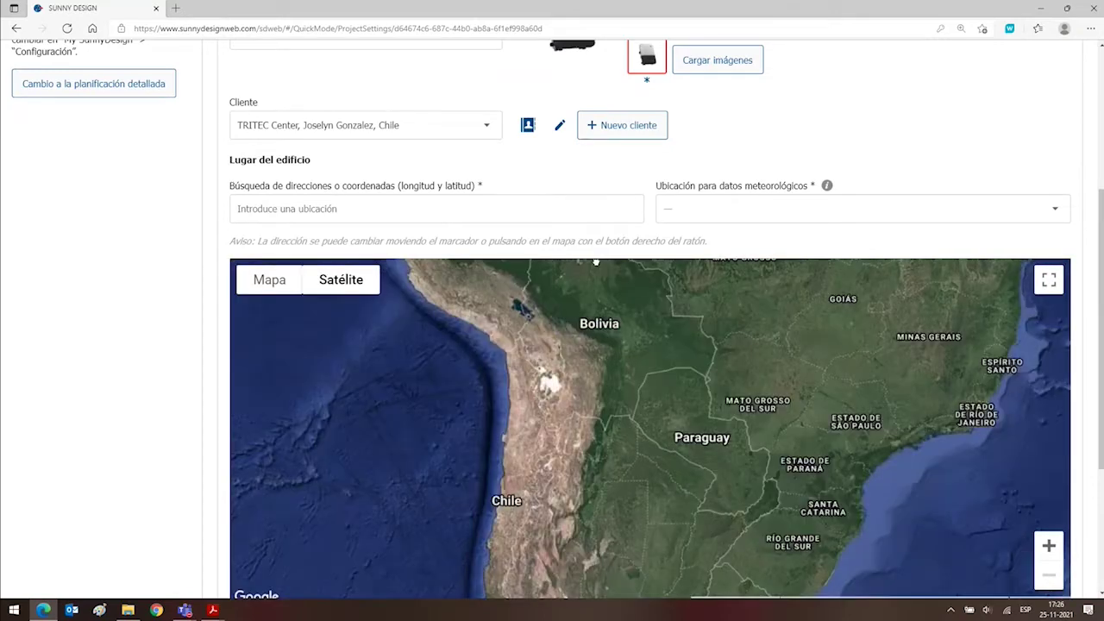
pyautogui.moveTo(537, 451); pyautogui.dragTo(574, 298)
pyautogui.moveTo(565, 464); pyautogui.dragTo(577, 331)
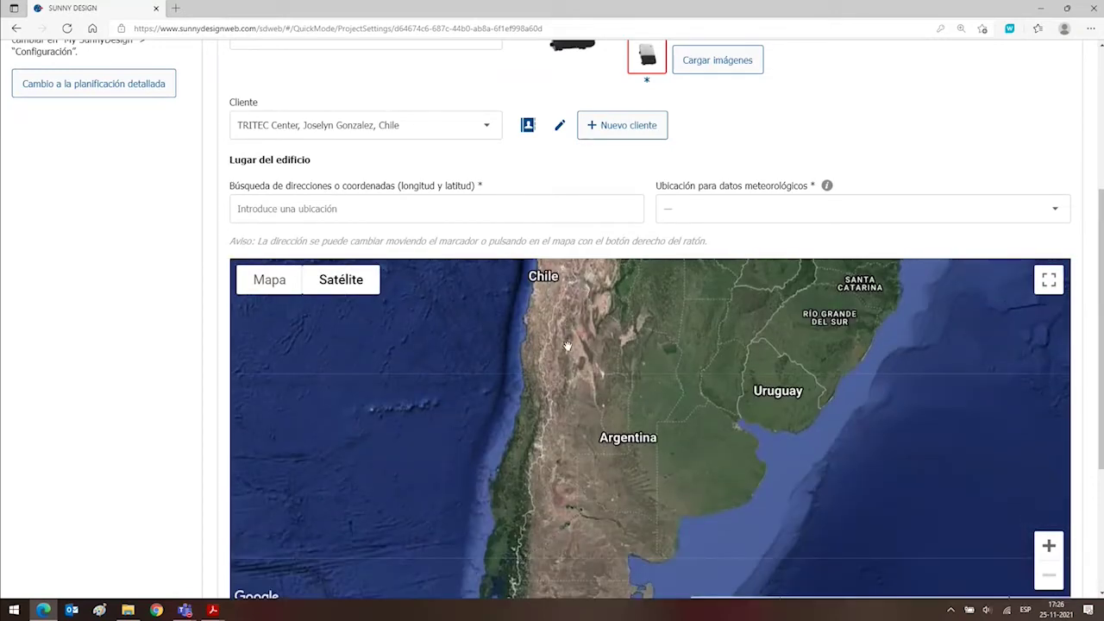
pyautogui.scroll(2, 562, 343)
pyautogui.scroll(-2, 561, 342)
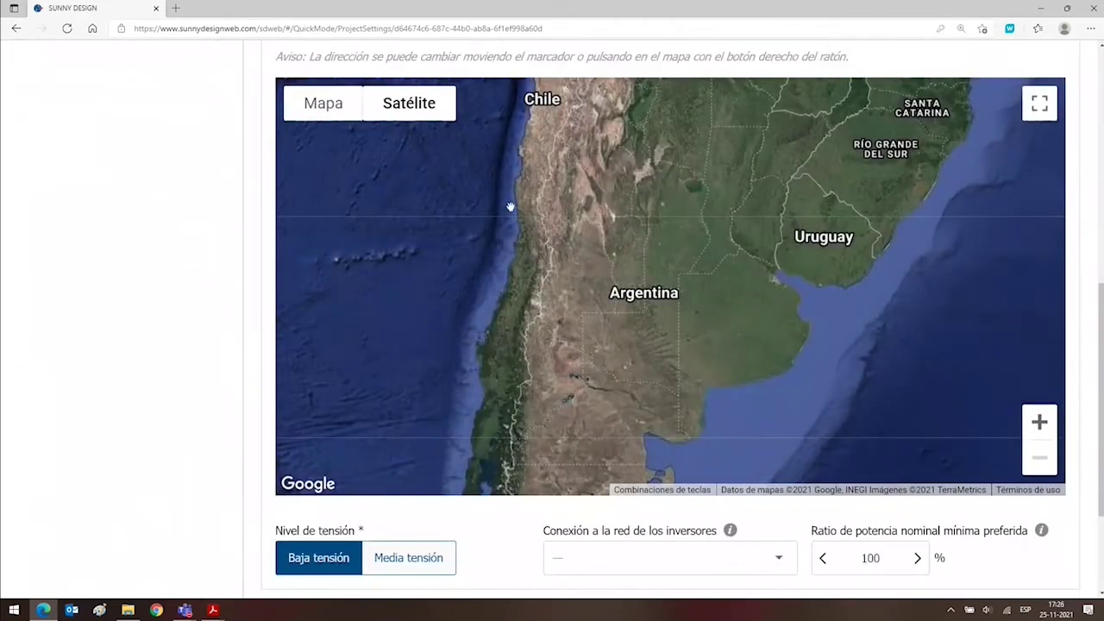
pyautogui.moveTo(547, 155); pyautogui.dragTo(518, 258)
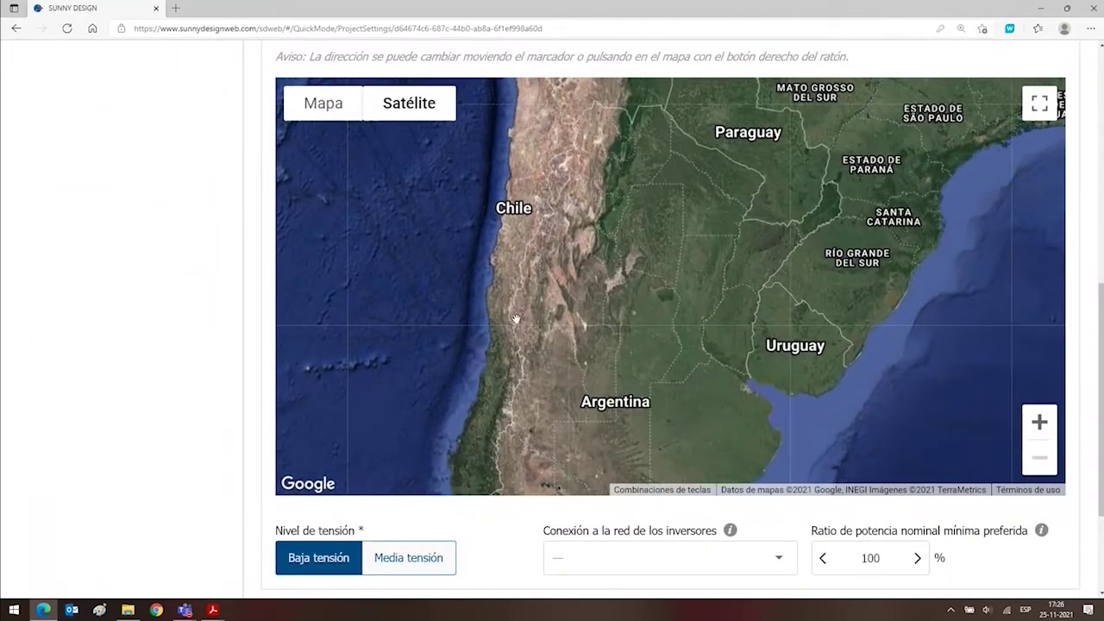
# Zoom into Santiago and drop the location marker on the house roof beside Obispo Orrego.
pyautogui.doubleClick(515, 343)
pyautogui.doubleClick(515, 343)
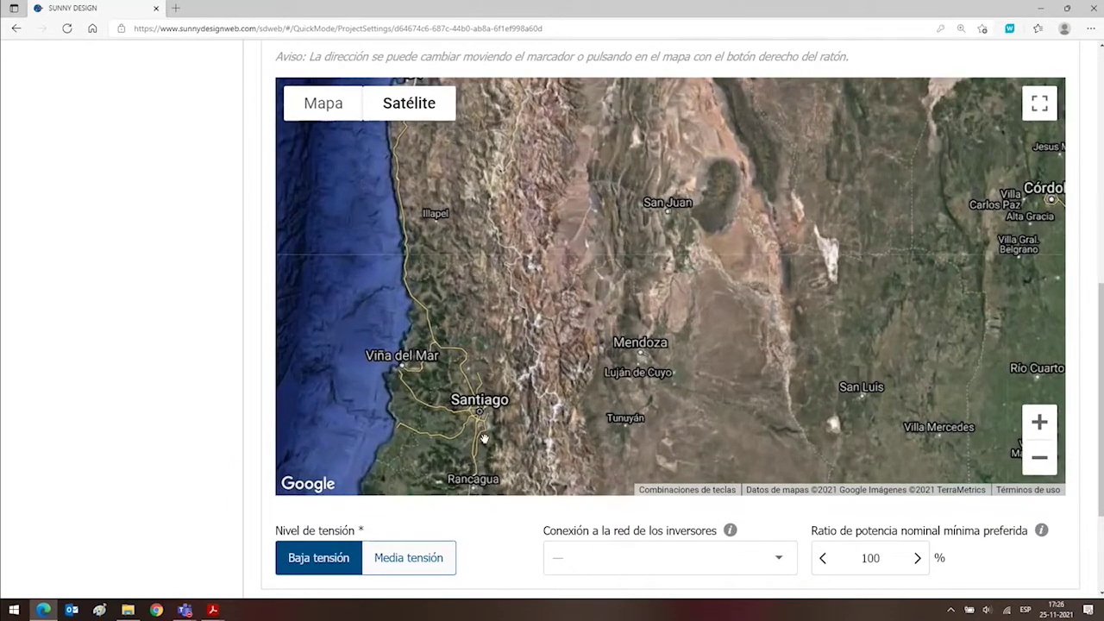
pyautogui.doubleClick(485, 439)
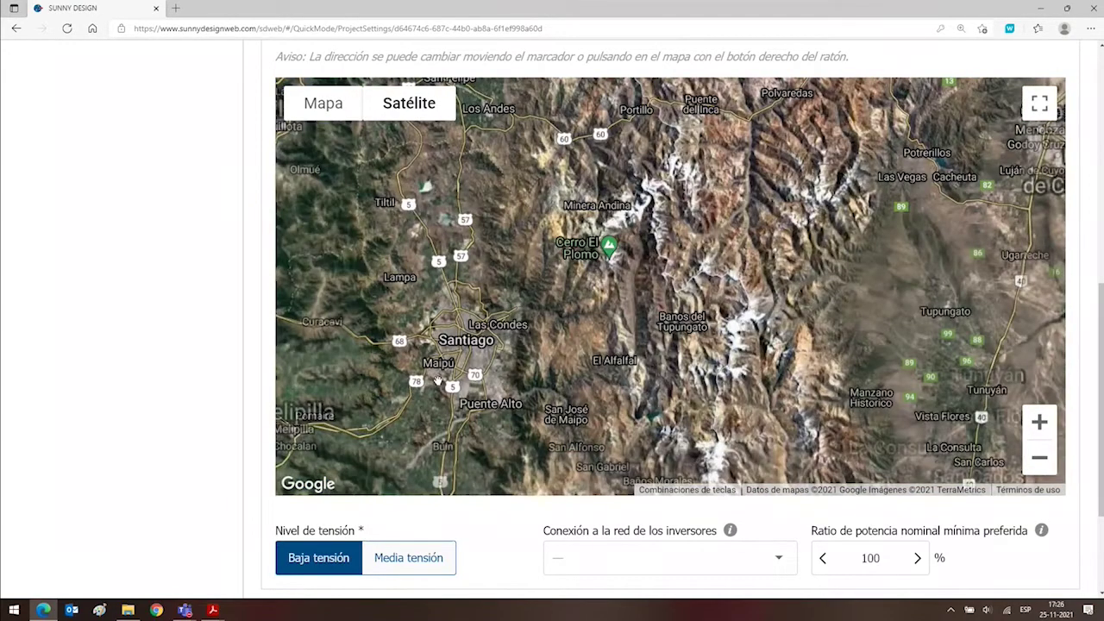
pyautogui.doubleClick(437, 379)
pyautogui.doubleClick(437, 379)
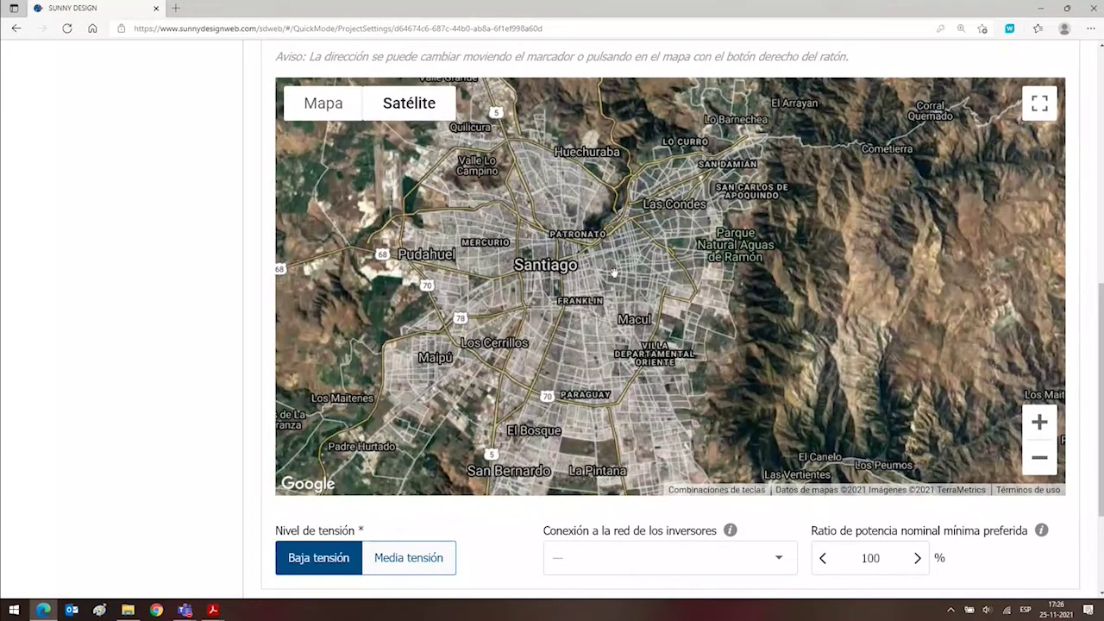
pyautogui.scroll(2, 613, 273)
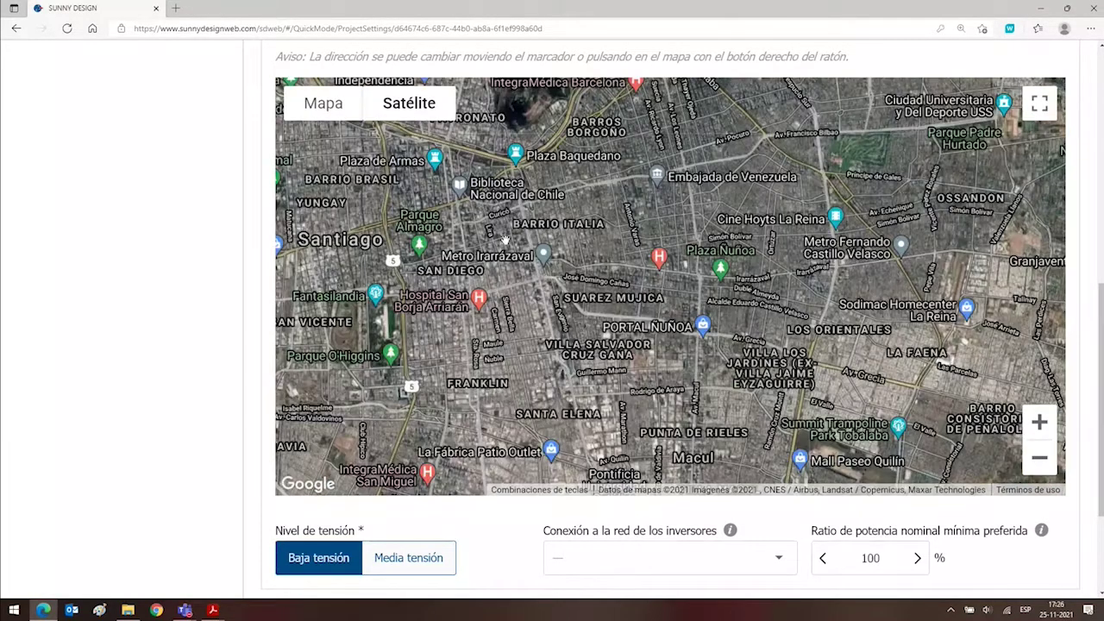
pyautogui.scroll(-3, 505, 250)
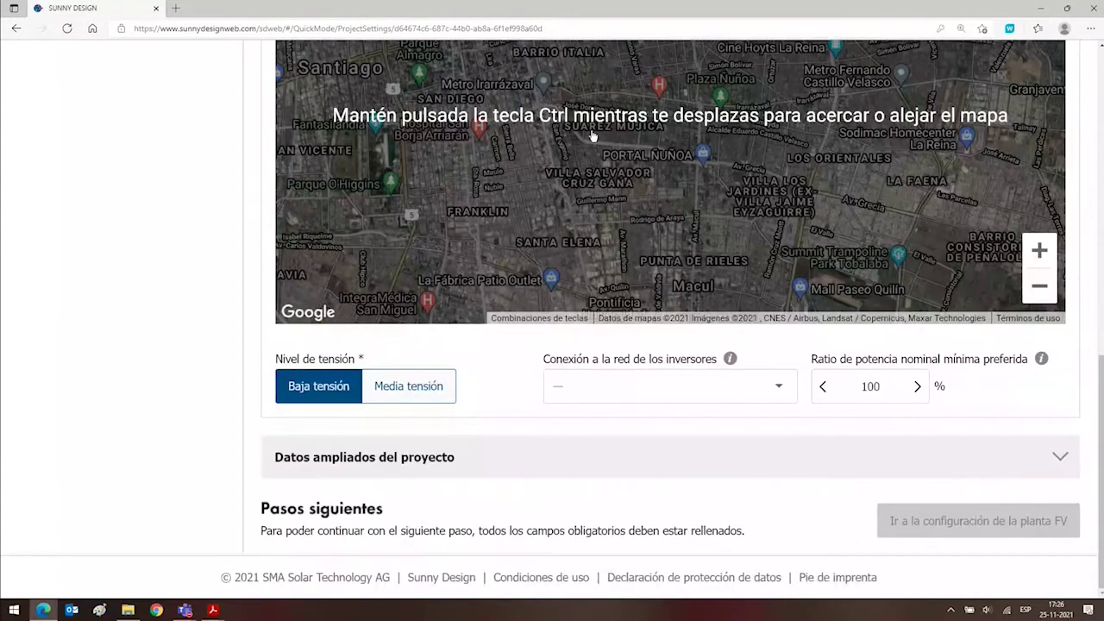
pyautogui.keyDown('ctrl'); pyautogui.scroll(5, 592, 136); pyautogui.keyUp('ctrl')
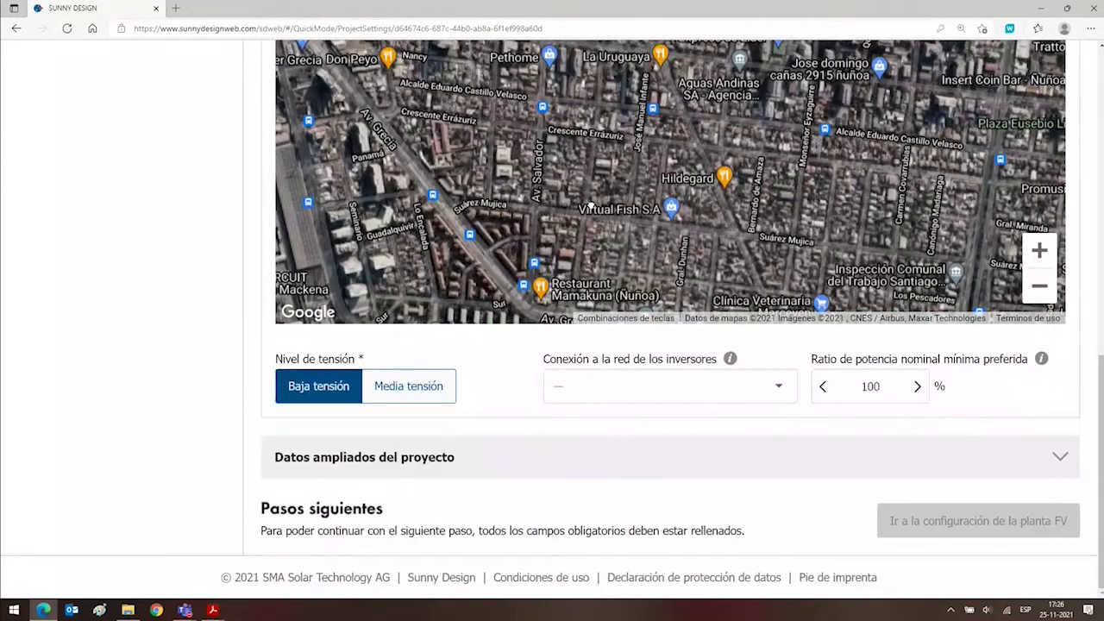
pyautogui.keyDown('ctrl'); pyautogui.scroll(3, 591, 204); pyautogui.keyUp('ctrl')
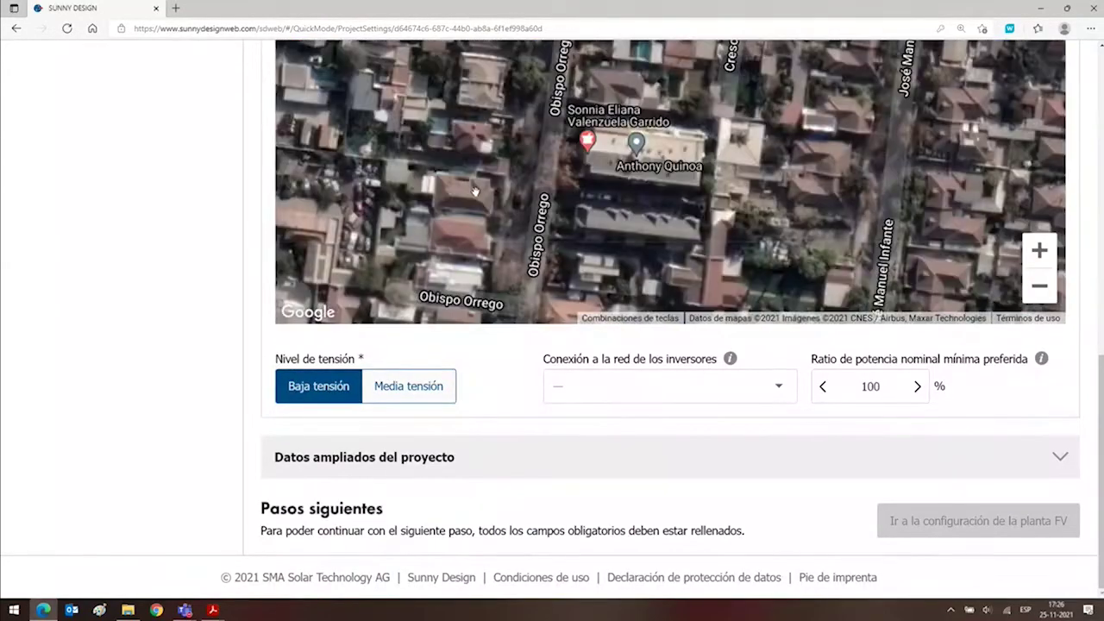
pyautogui.keyDown('ctrl'); pyautogui.scroll(2, 474, 189); pyautogui.keyUp('ctrl')
pyautogui.keyDown('ctrl'); pyautogui.scroll(2, 424, 296); pyautogui.keyUp('ctrl')
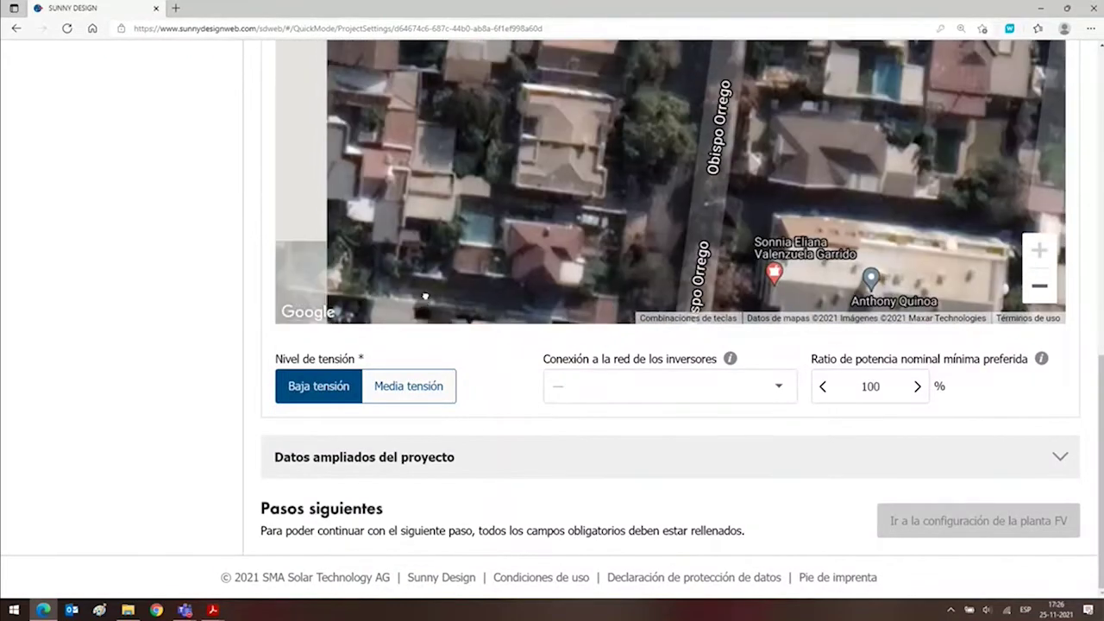
pyautogui.press('Up')
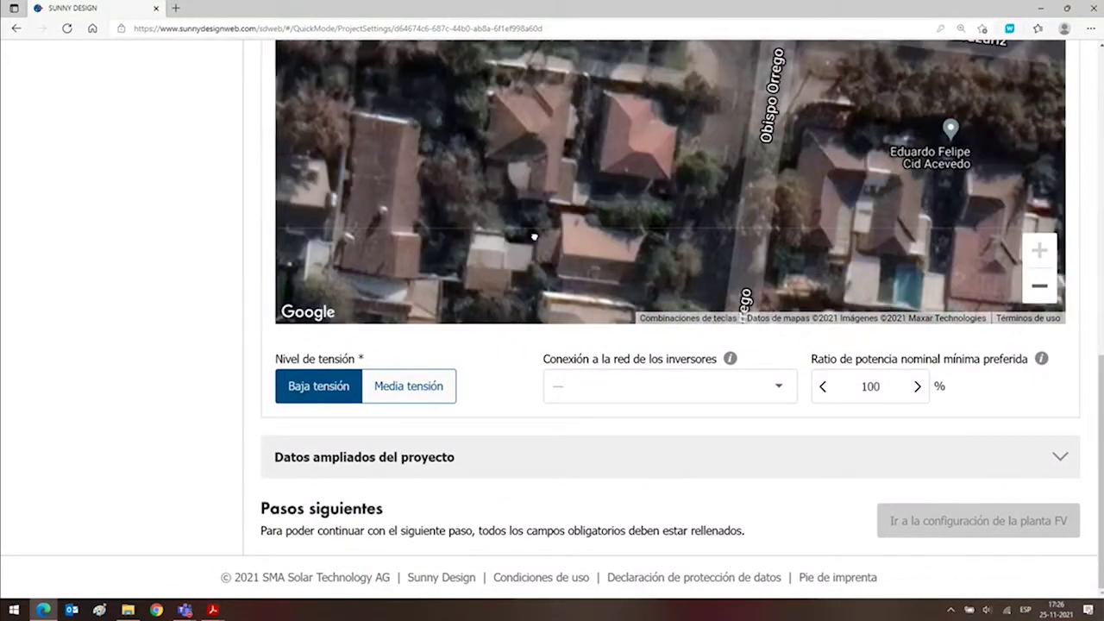
pyautogui.press('Right')
pyautogui.press('Down')
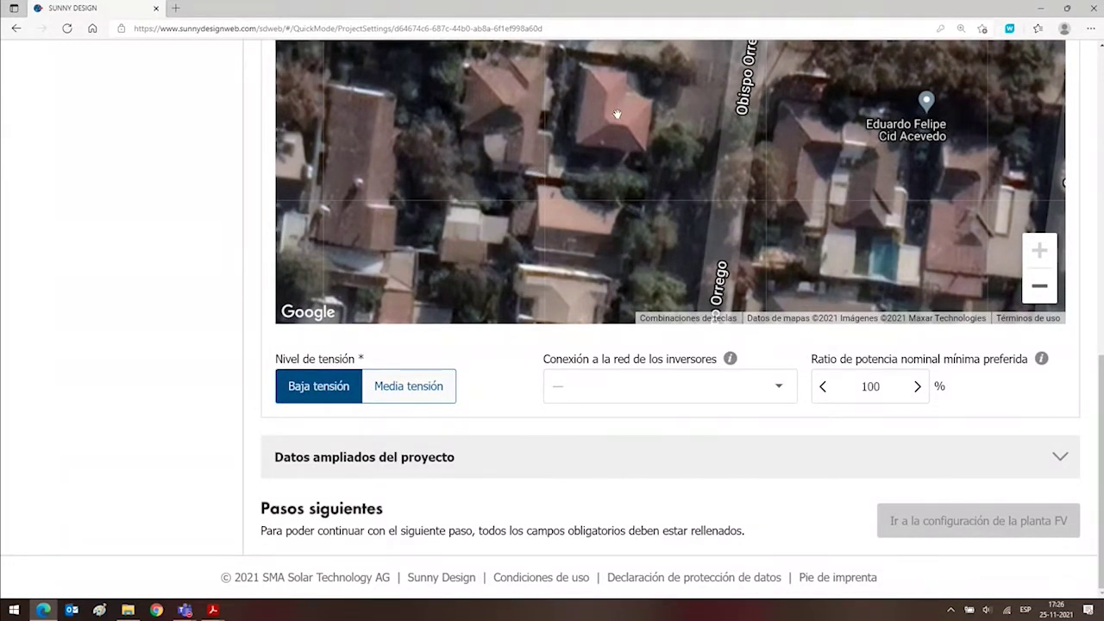
pyautogui.moveTo(567, 130); pyautogui.dragTo(567, 133)
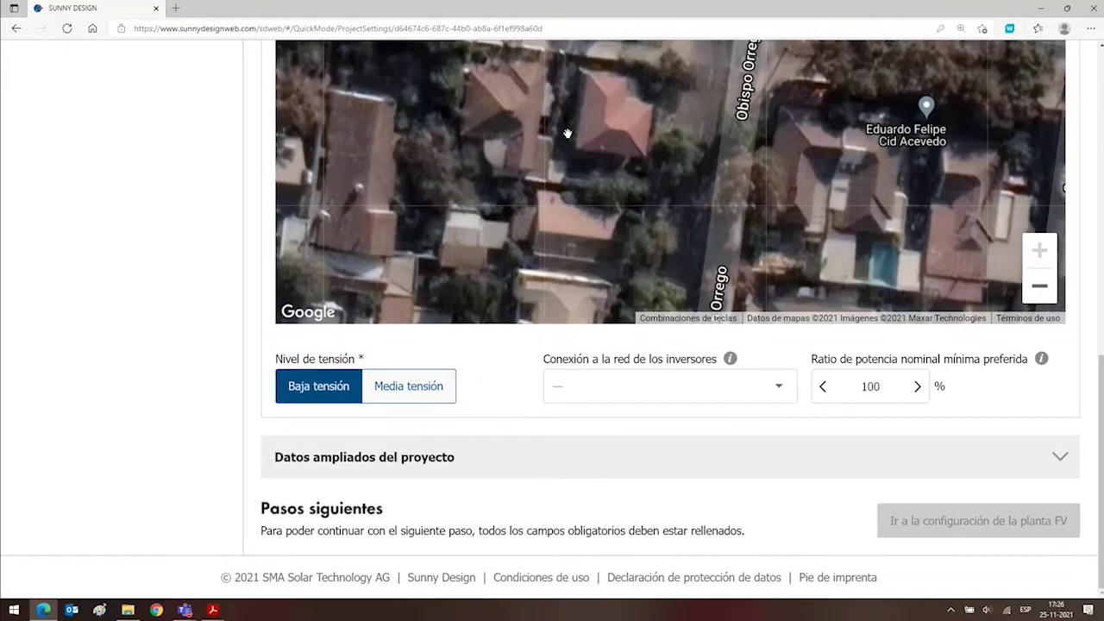
pyautogui.click(609, 130)
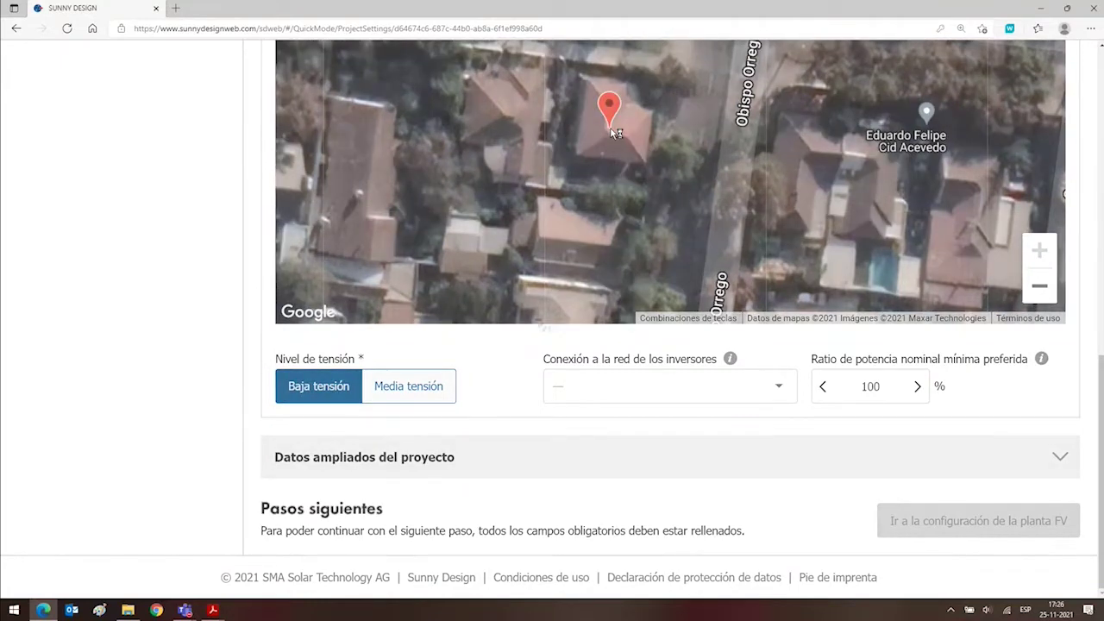
# Choose Santiago, Chile as the weather data location.
pyautogui.scroll(2, 180, 239)
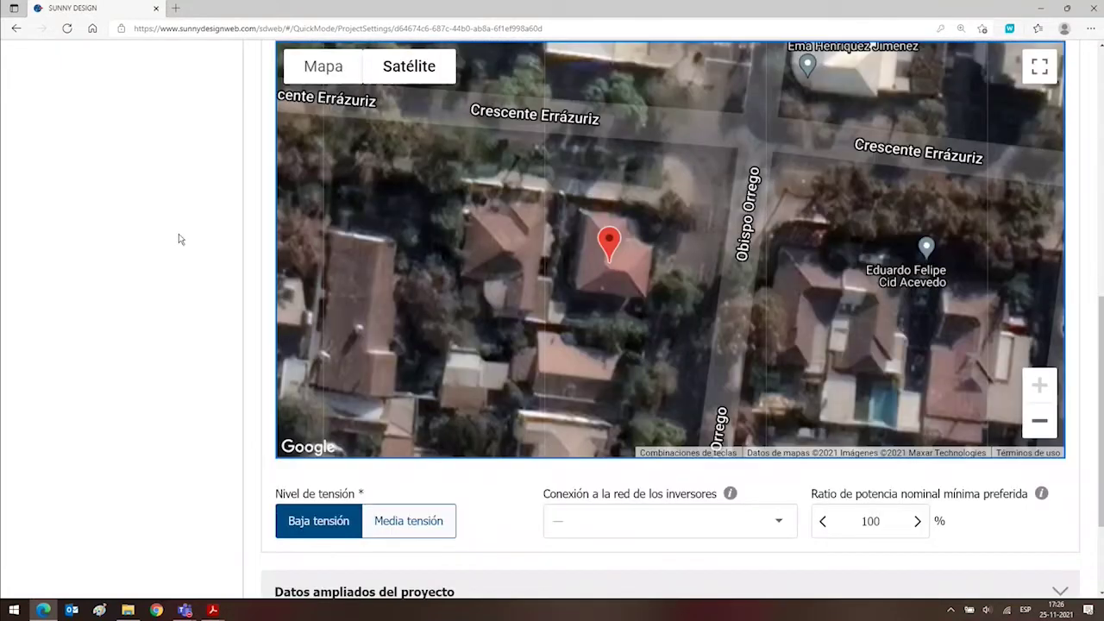
pyautogui.scroll(4, 183, 213)
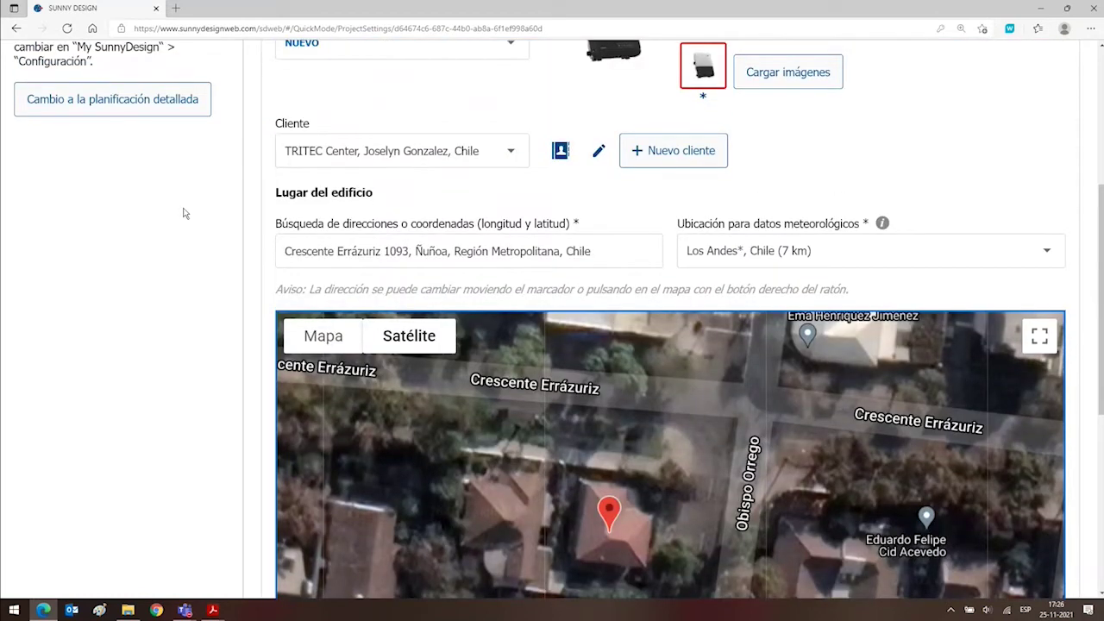
pyautogui.scroll(-4, 183, 213)
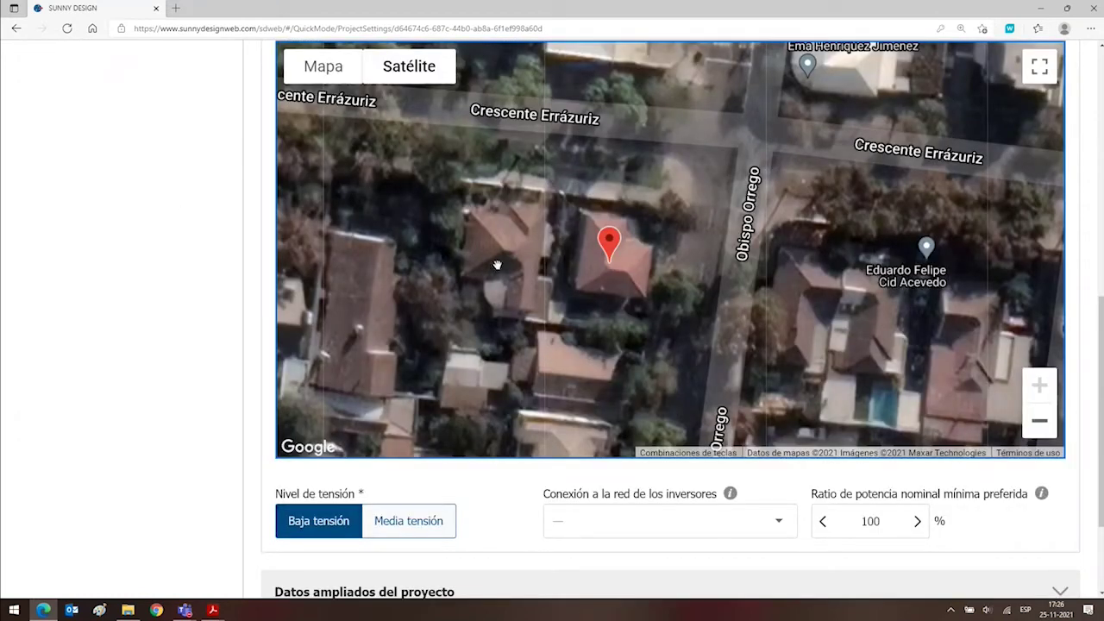
pyautogui.click(236, 313)
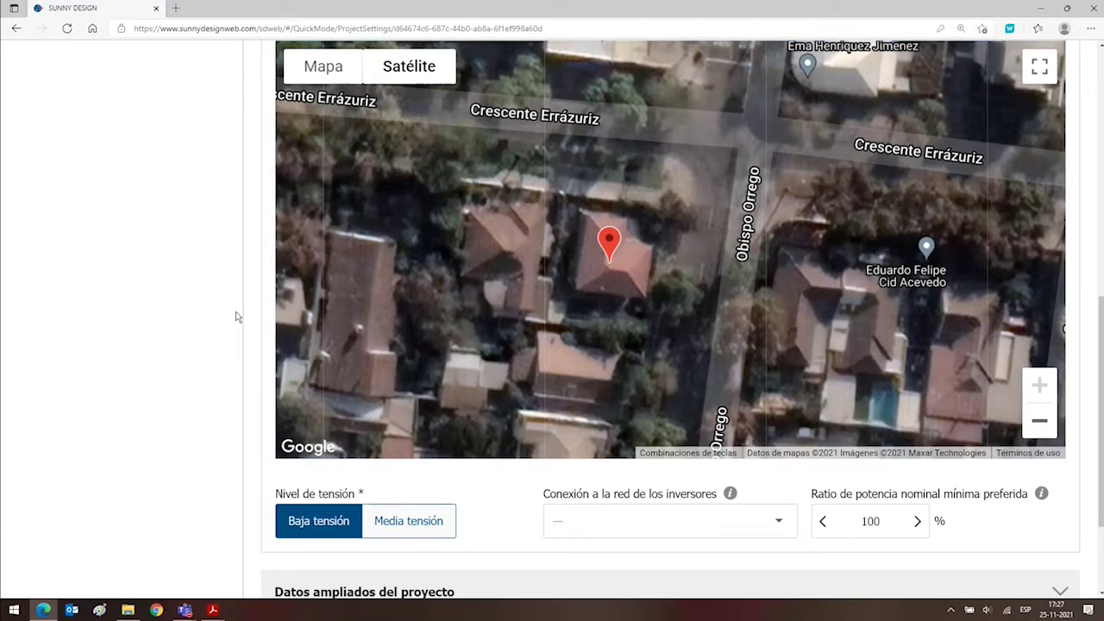
pyautogui.scroll(4, 238, 316)
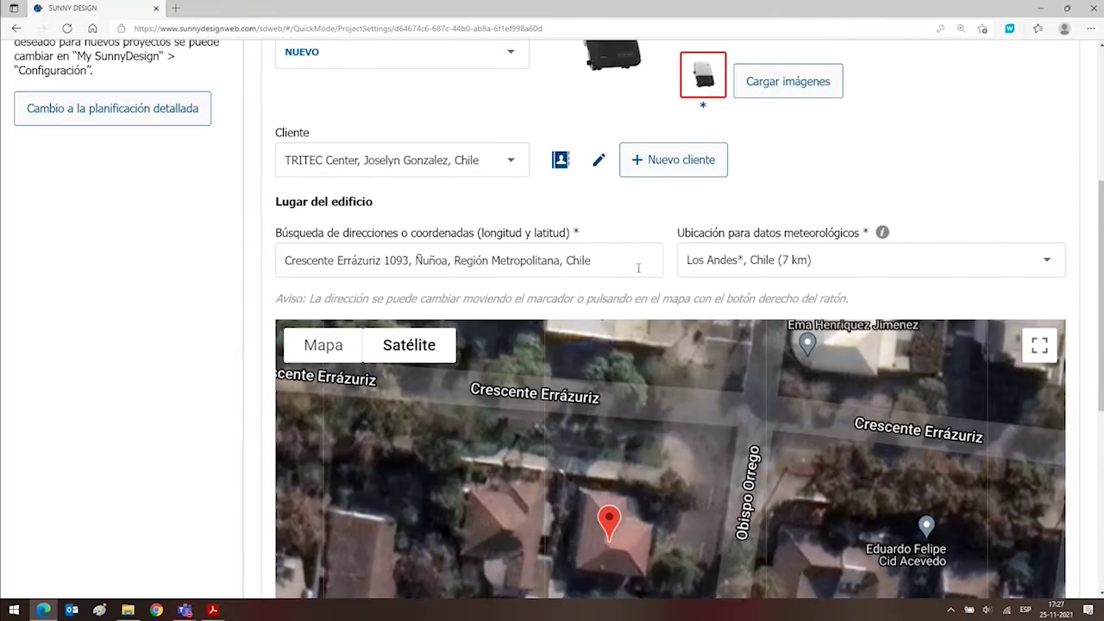
pyautogui.click(720, 261)
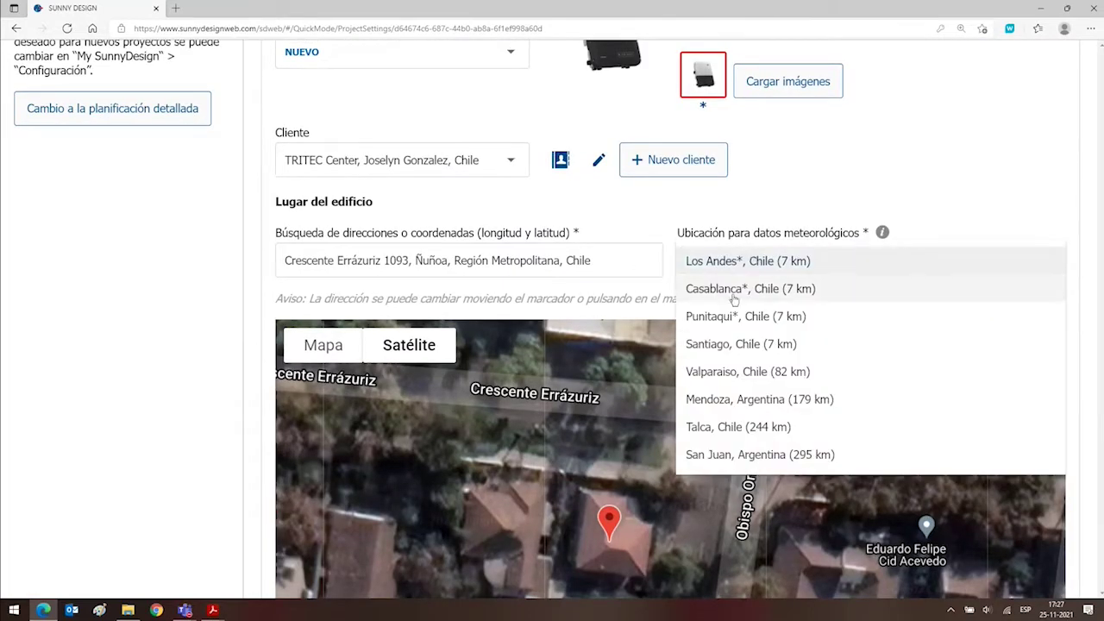
pyautogui.click(721, 348)
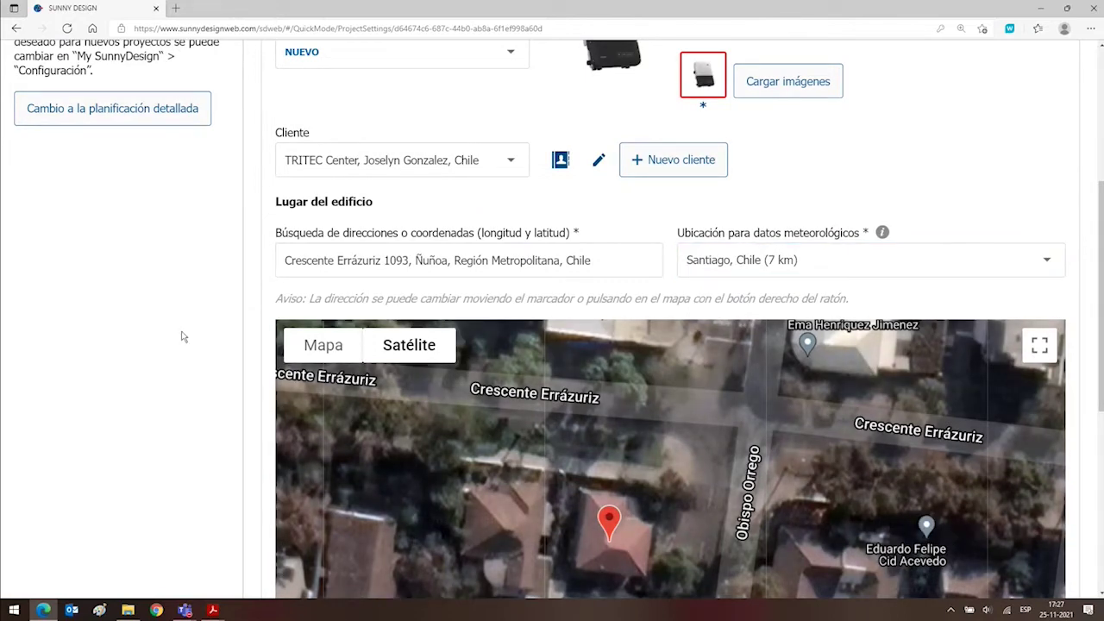
# Set the inverters' grid connection to 220V (220V / 380V).
pyautogui.scroll(-5, 181, 336)
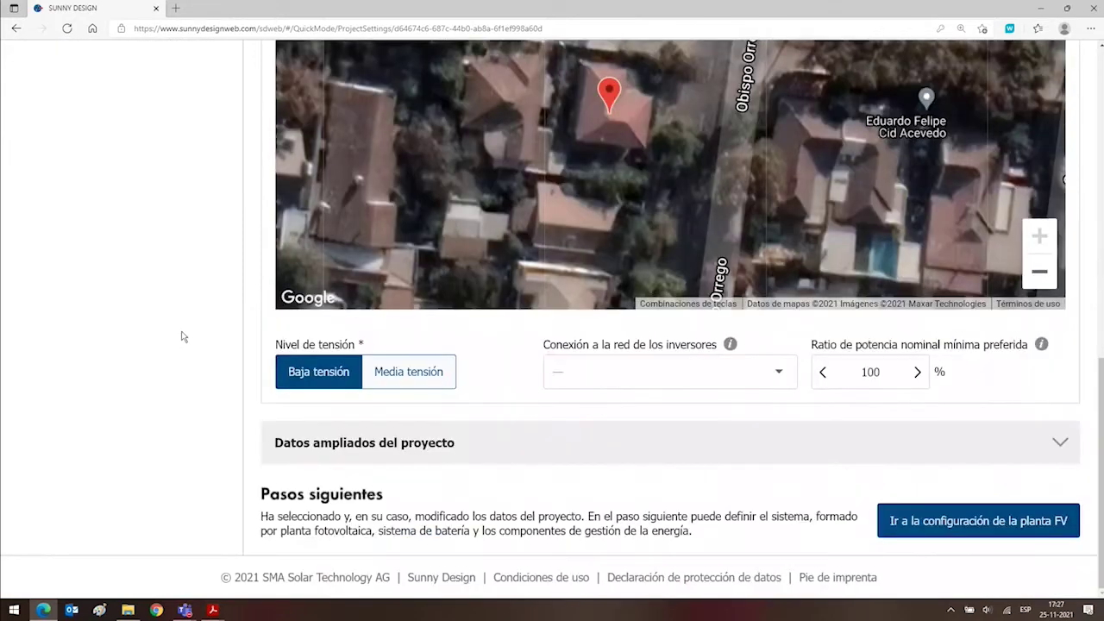
pyautogui.click(730, 384)
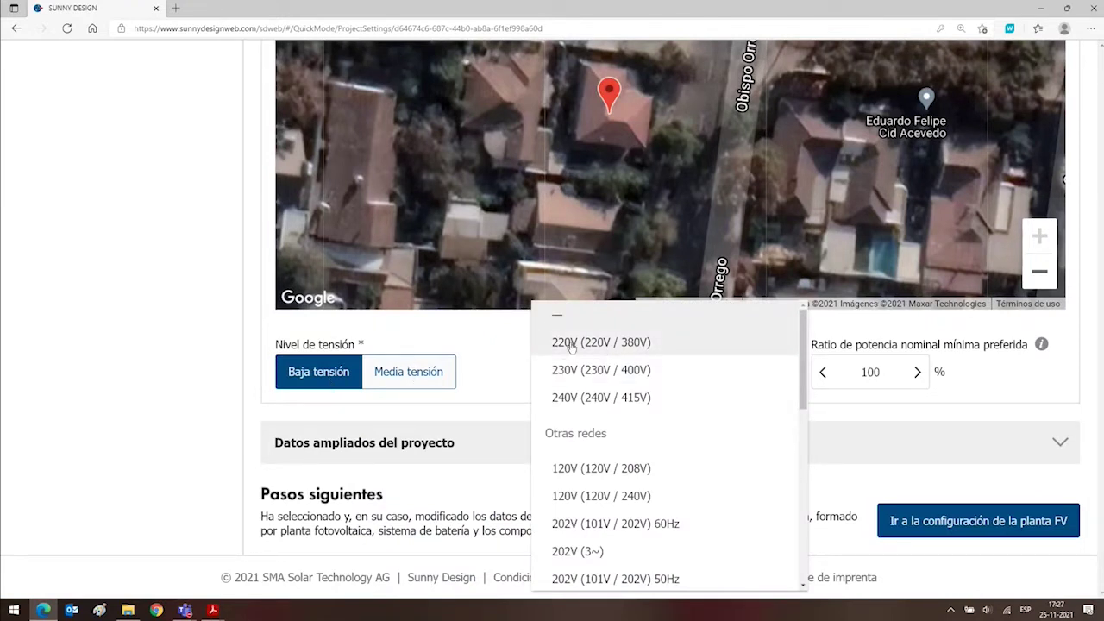
pyautogui.click(566, 348)
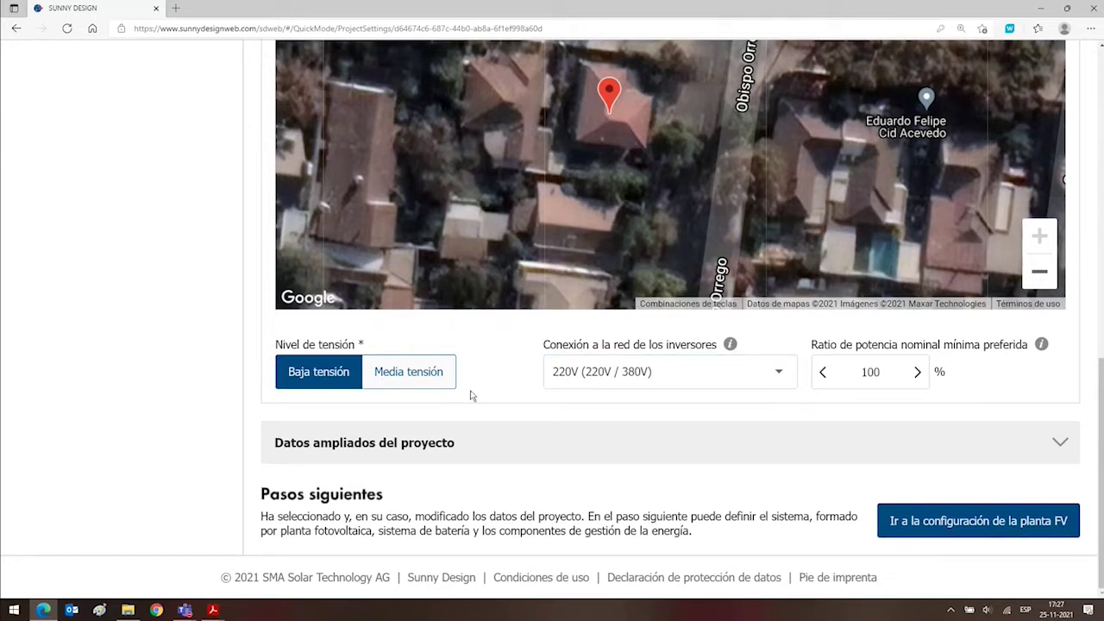
pyautogui.click(1058, 441)
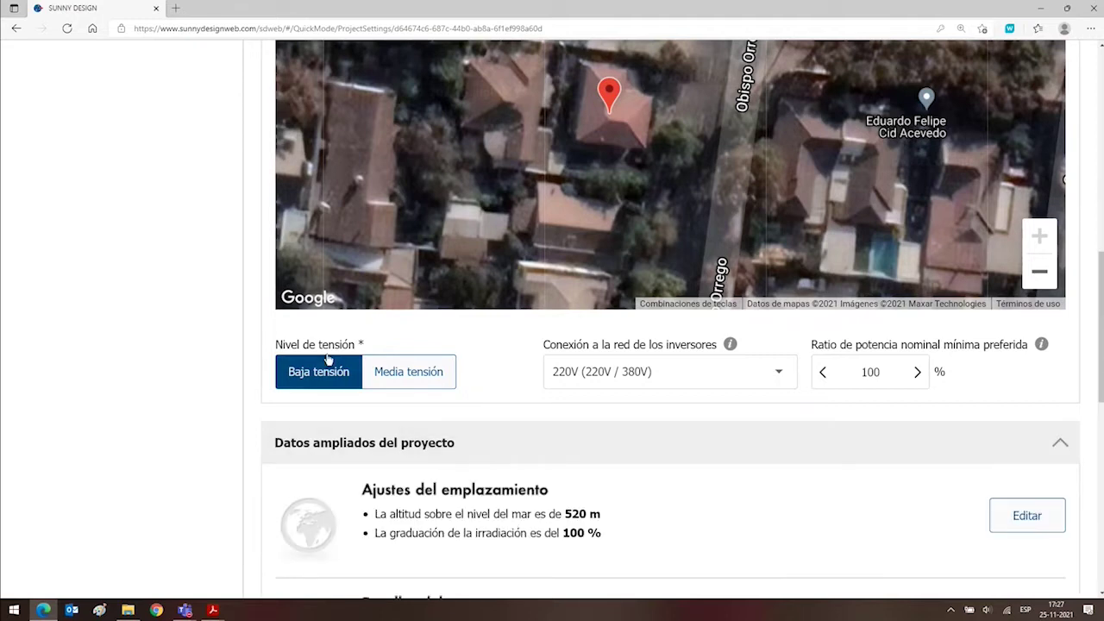
# Change the site altitude in the site settings from 520 m to 800 m.
pyautogui.scroll(-3, 213, 378)
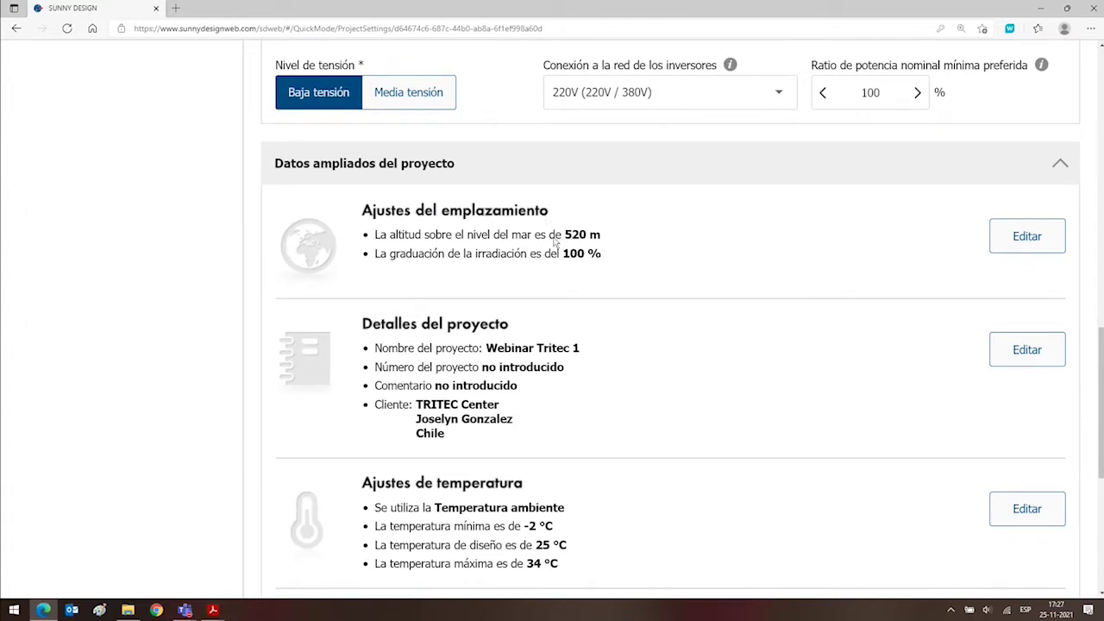
pyautogui.moveTo(564, 234); pyautogui.dragTo(604, 235)
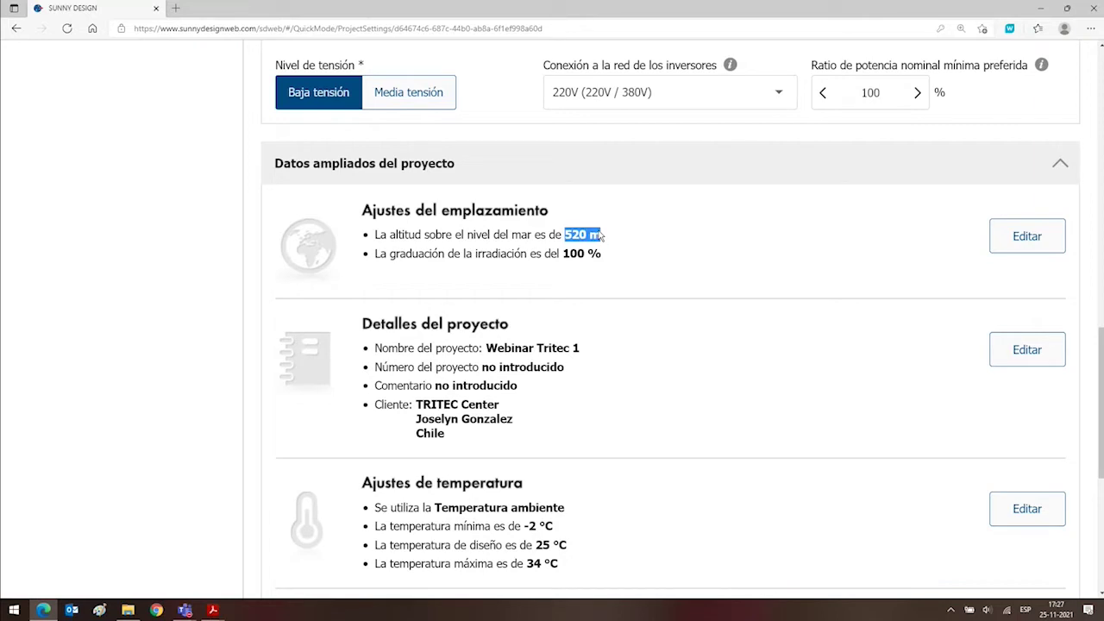
pyautogui.click(623, 258)
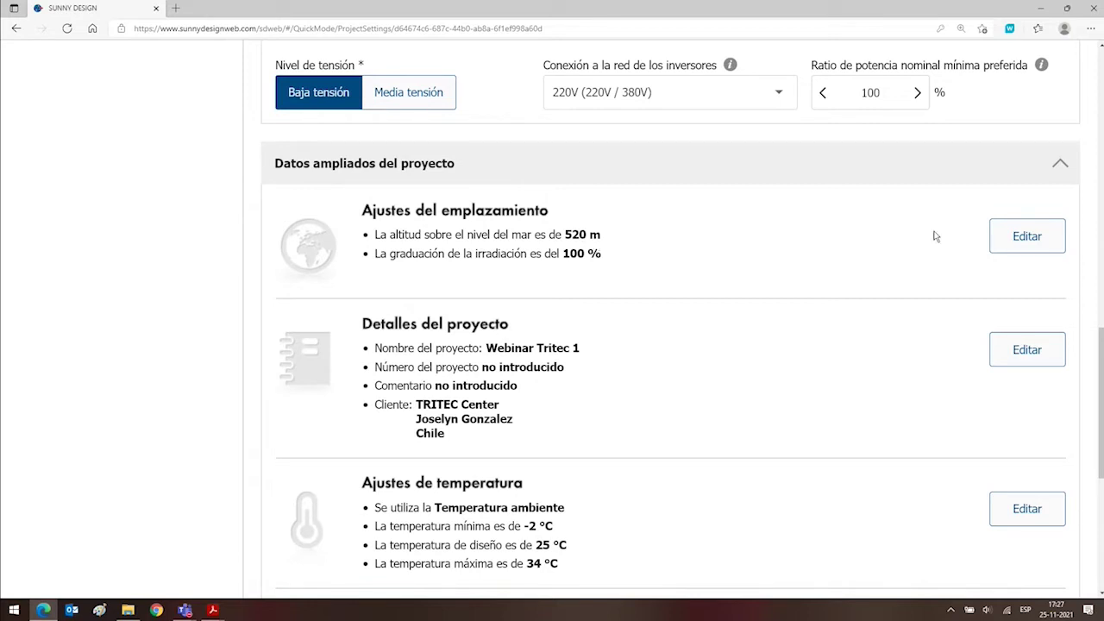
pyautogui.click(1022, 239)
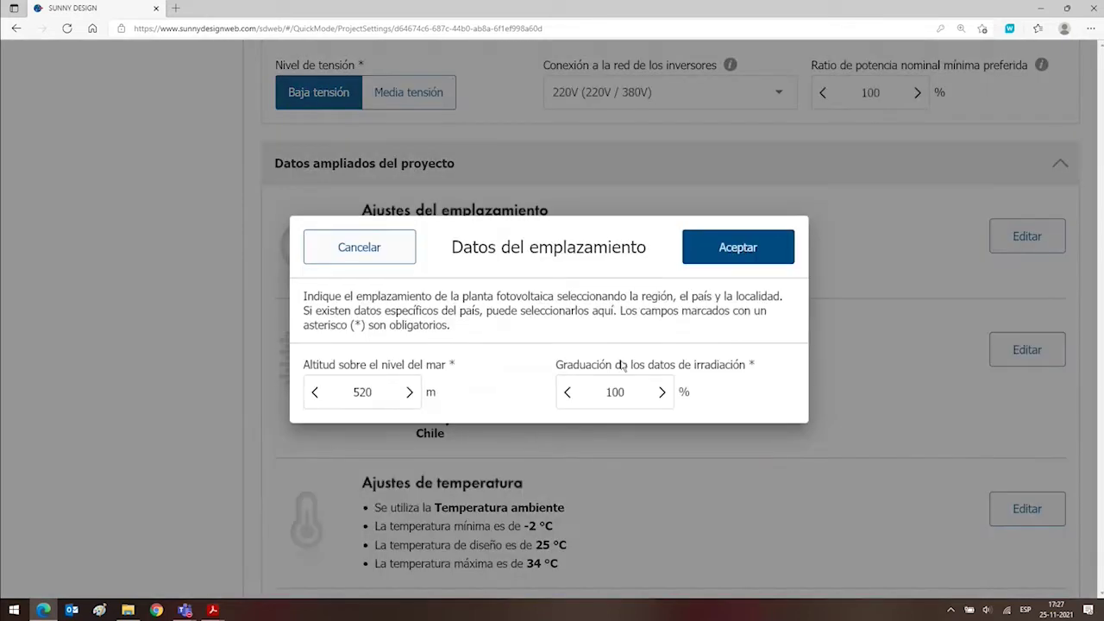
pyautogui.moveTo(351, 393); pyautogui.dragTo(389, 392)
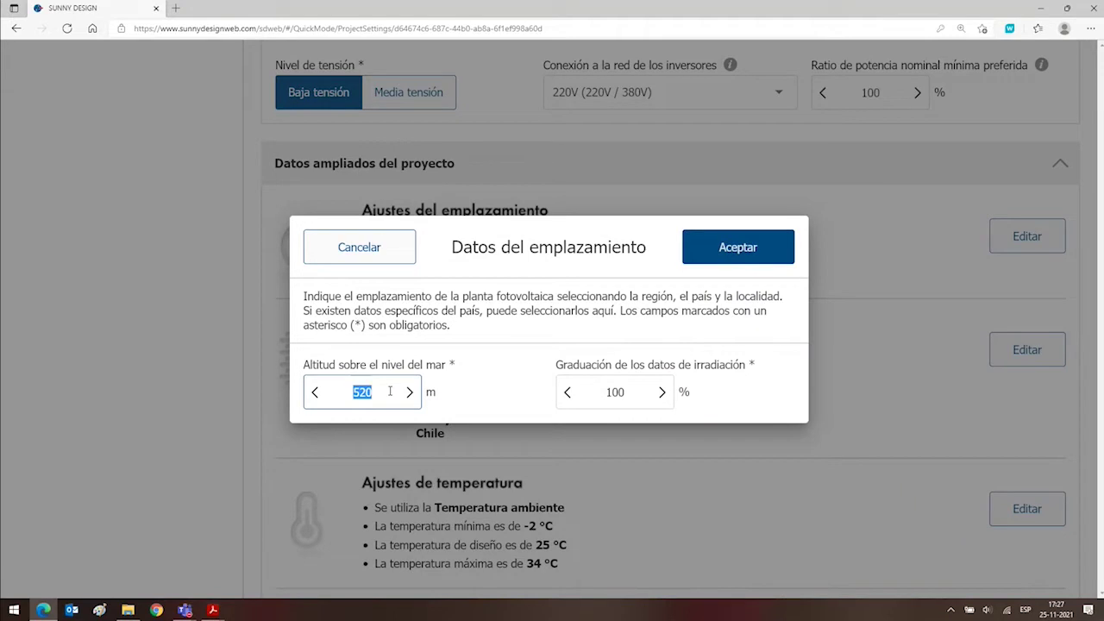
pyautogui.write('800')
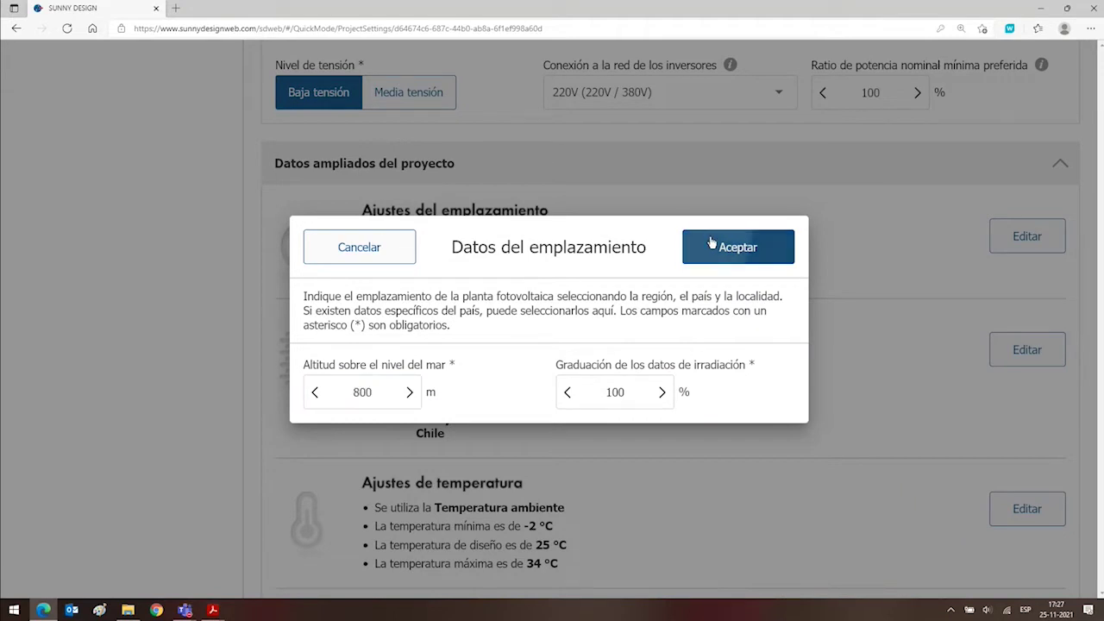
pyautogui.click(710, 243)
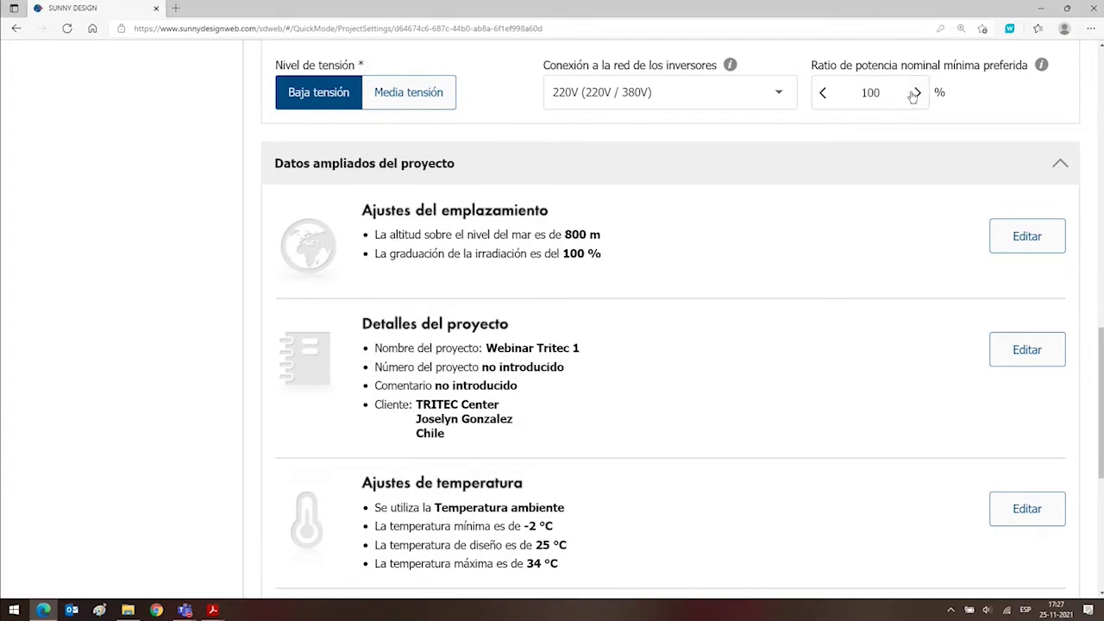
pyautogui.doubleClick(861, 91)
pyautogui.click(993, 86)
pyautogui.scroll(-3, 240, 337)
pyautogui.scroll(6, 586, 202)
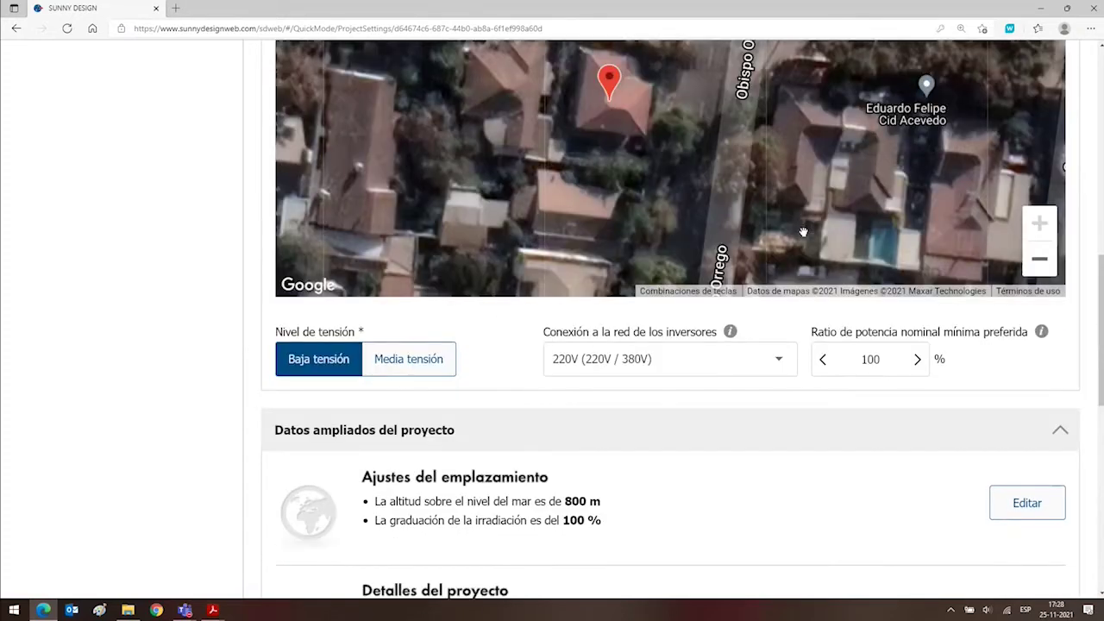
pyautogui.scroll(-3, 640, 337)
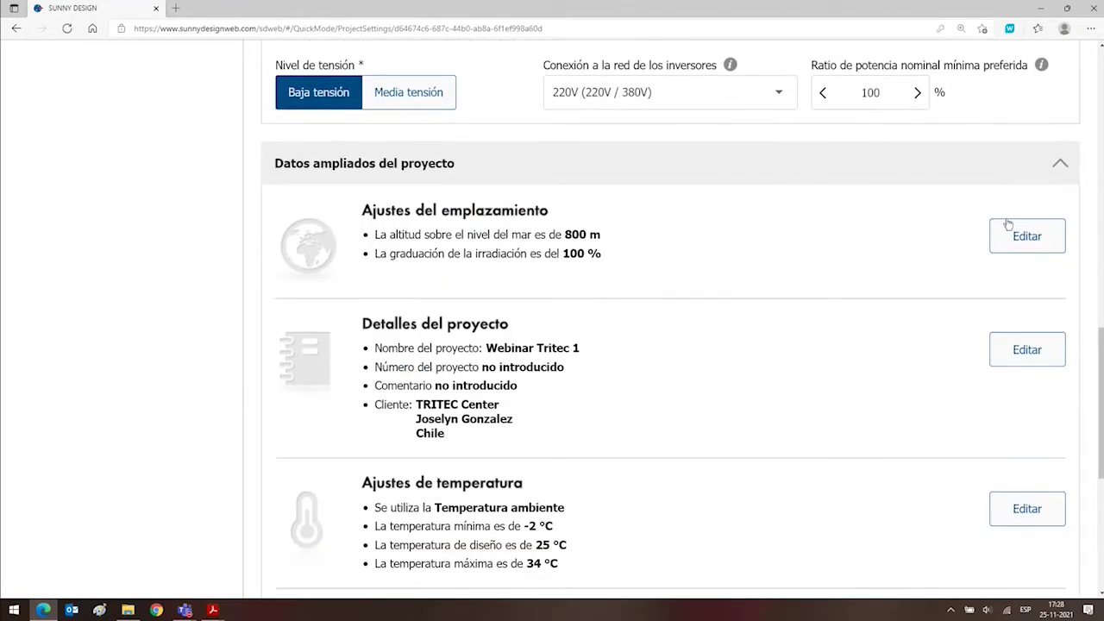
# Leave the site settings unchanged and bring up the temperature settings (-2, 25, 34 °C).
pyautogui.click(1008, 226)
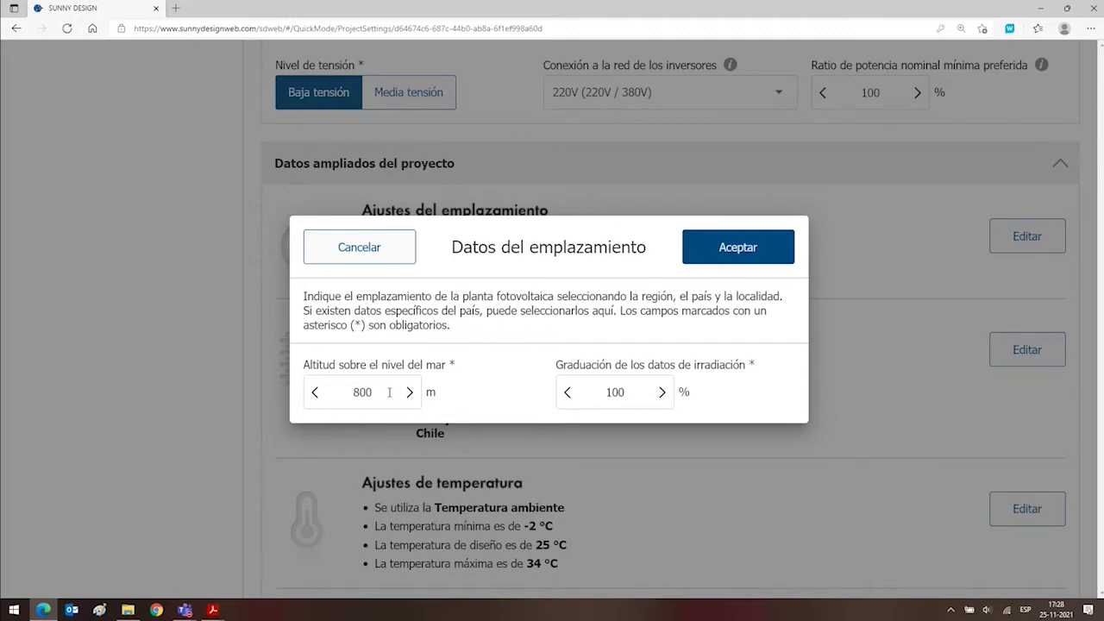
pyautogui.moveTo(629, 391); pyautogui.dragTo(601, 389)
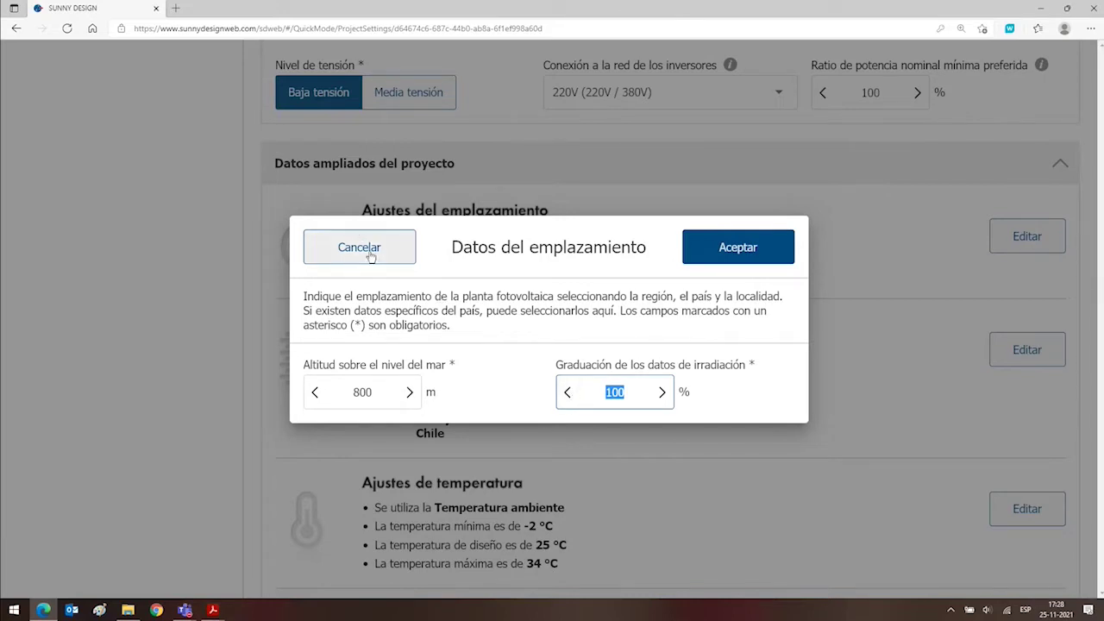
pyautogui.click(337, 249)
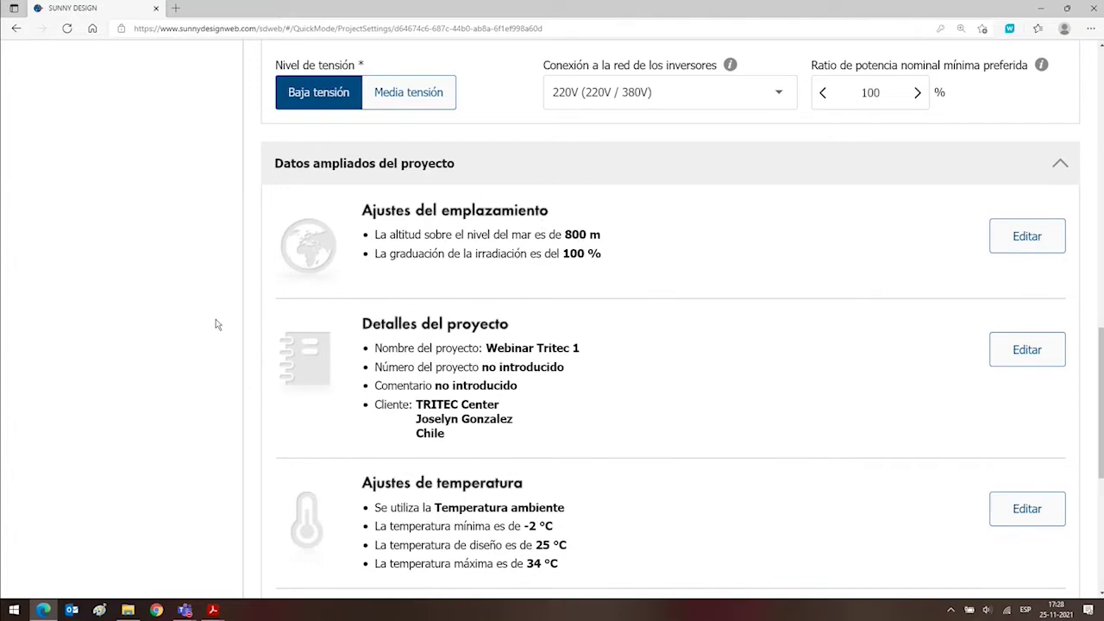
pyautogui.scroll(-3, 217, 325)
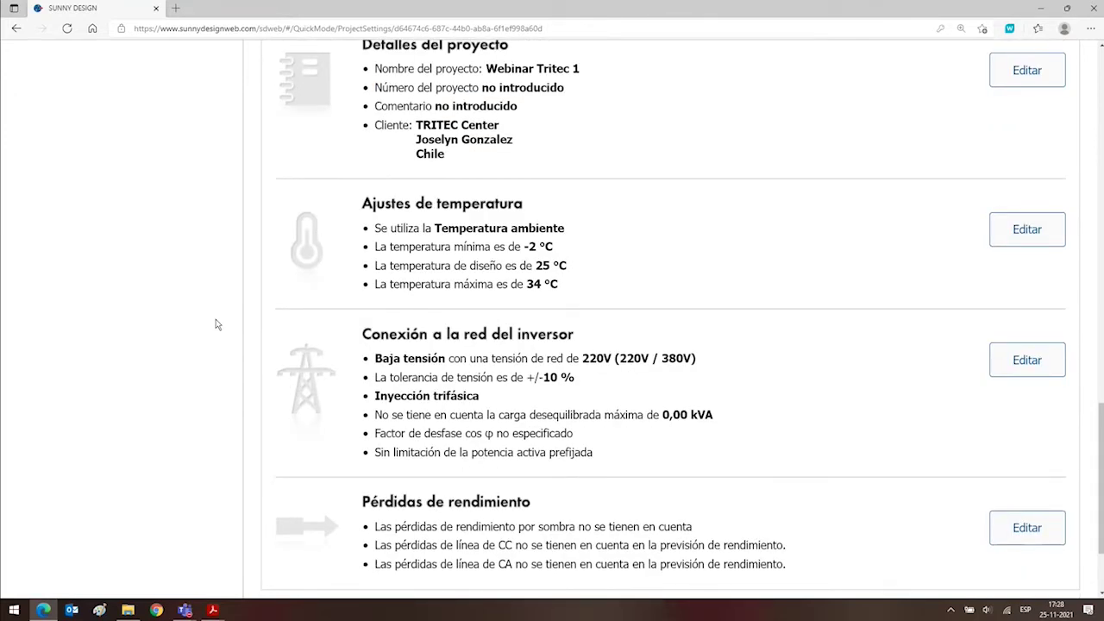
pyautogui.click(1004, 234)
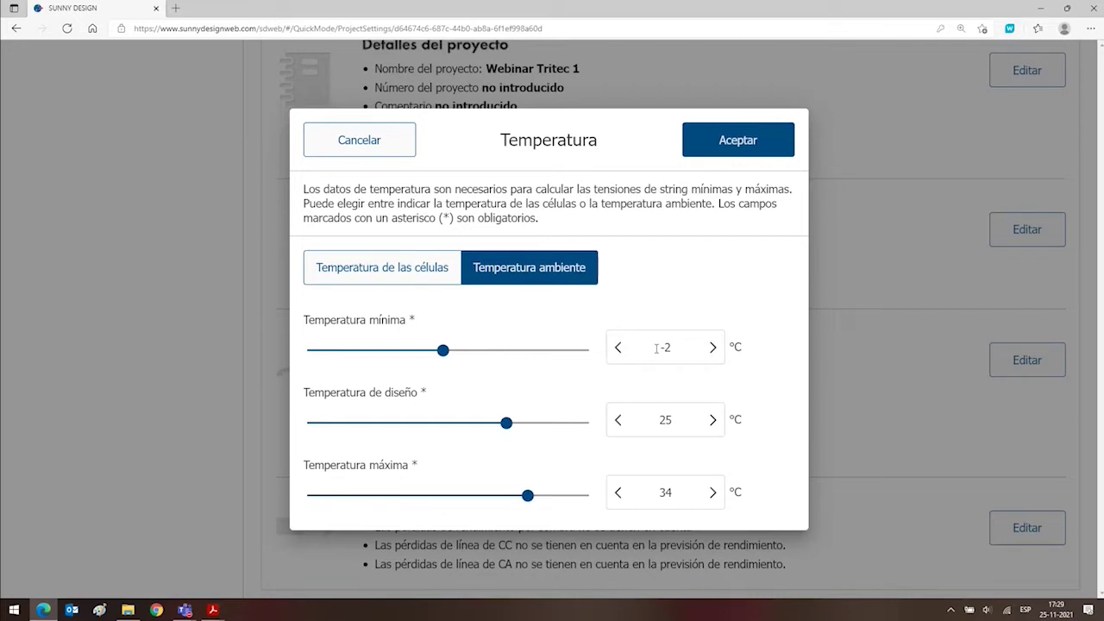
# Step the minimum ambient temperature down twice, from -2 °C to -4 °C.
pyautogui.click(620, 350)
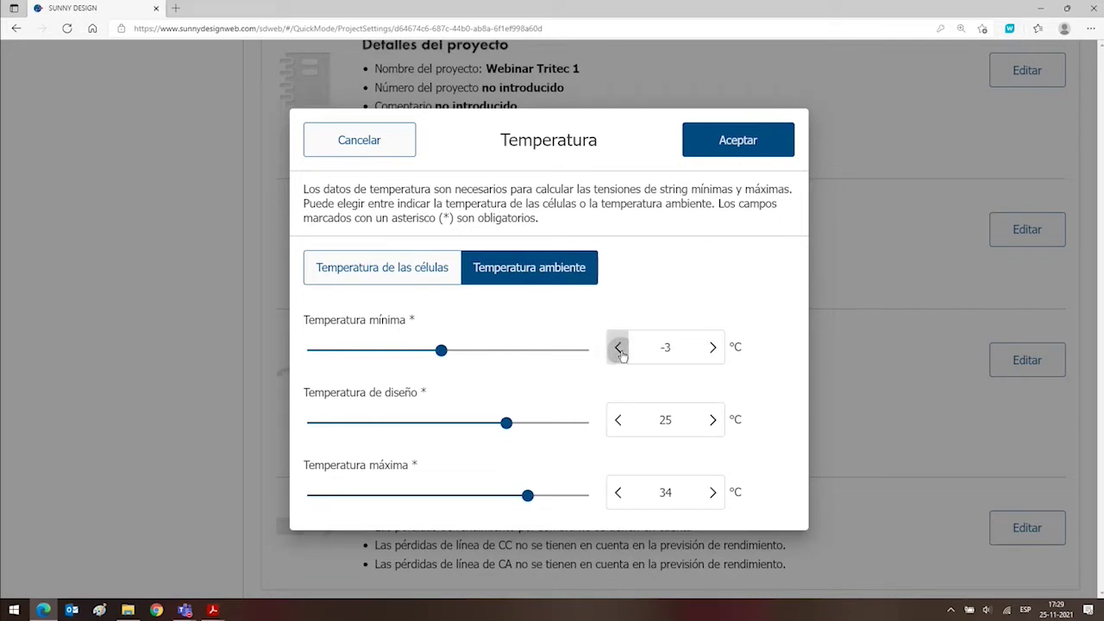
pyautogui.click(621, 353)
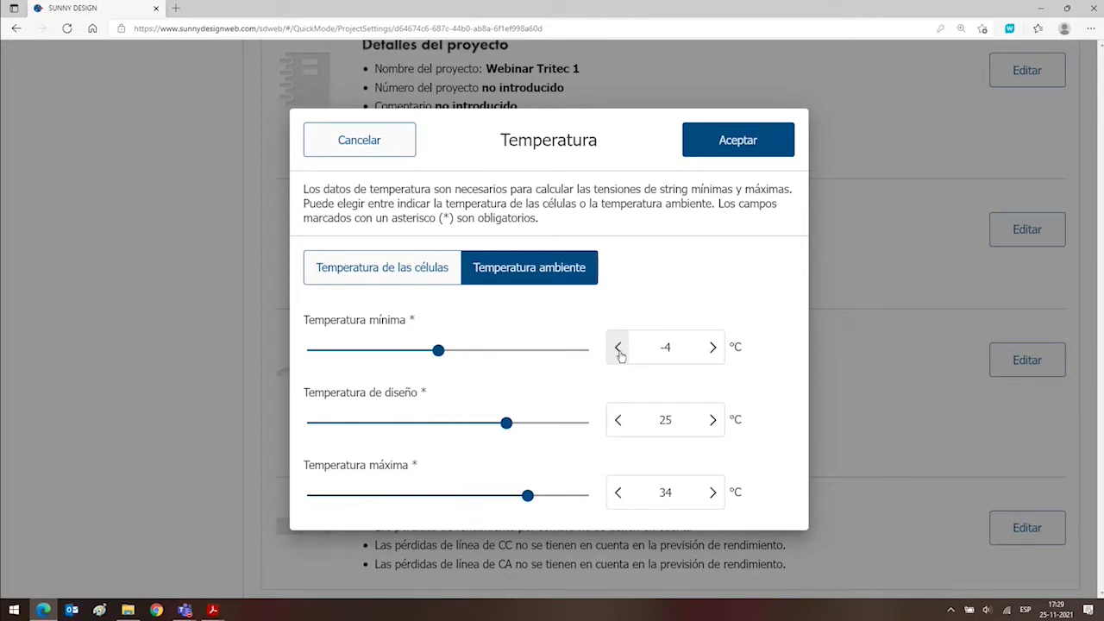
pyautogui.moveTo(672, 347); pyautogui.dragTo(656, 347)
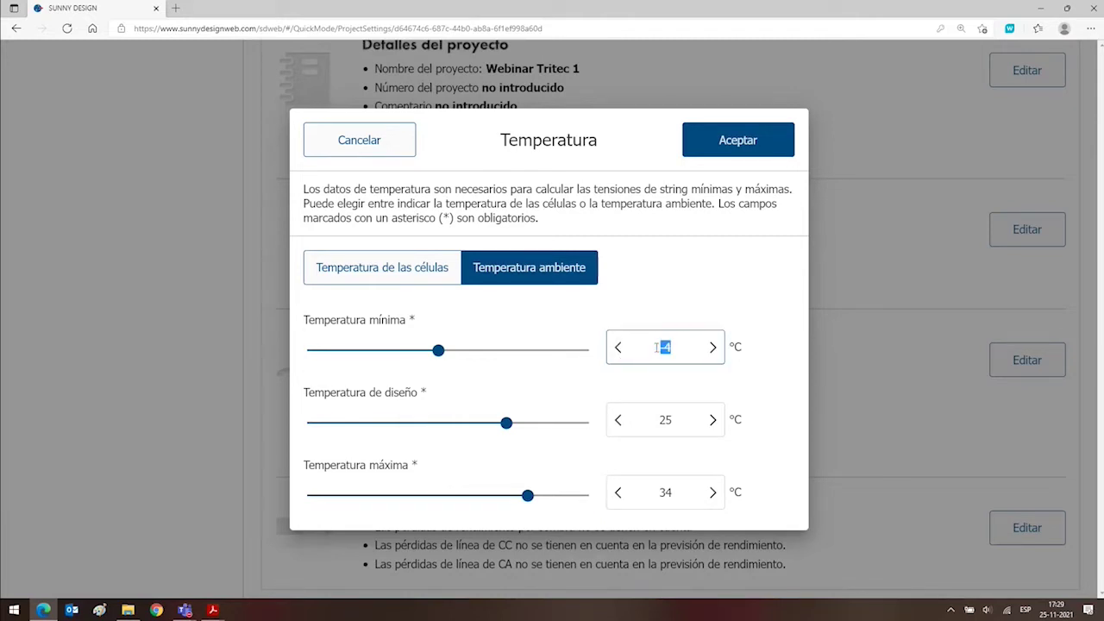
pyautogui.click(557, 328)
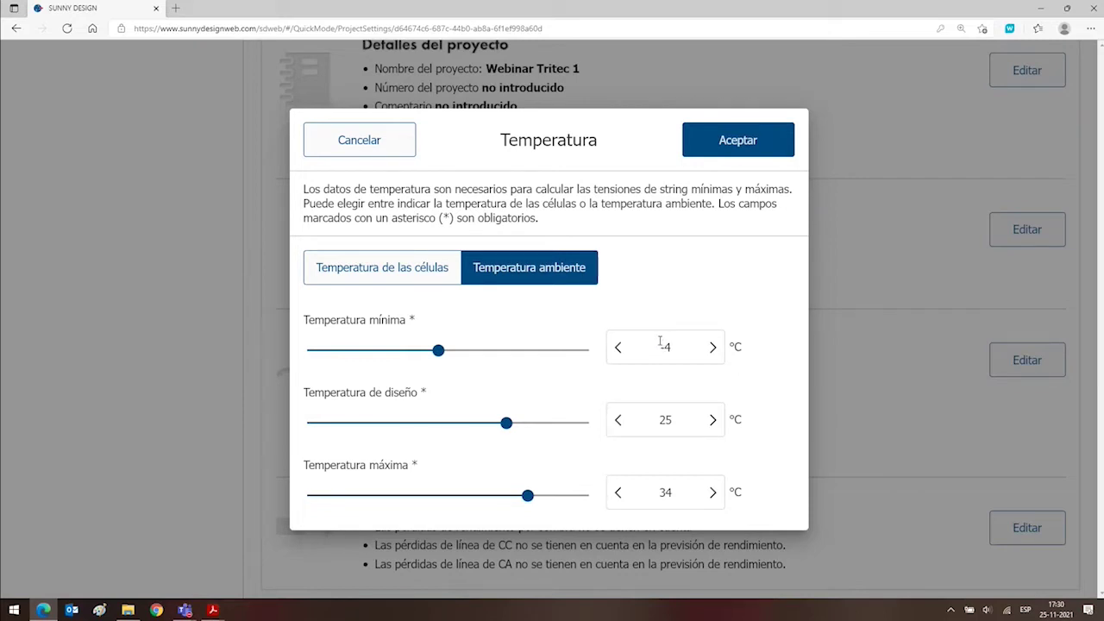
pyautogui.doubleClick(660, 342)
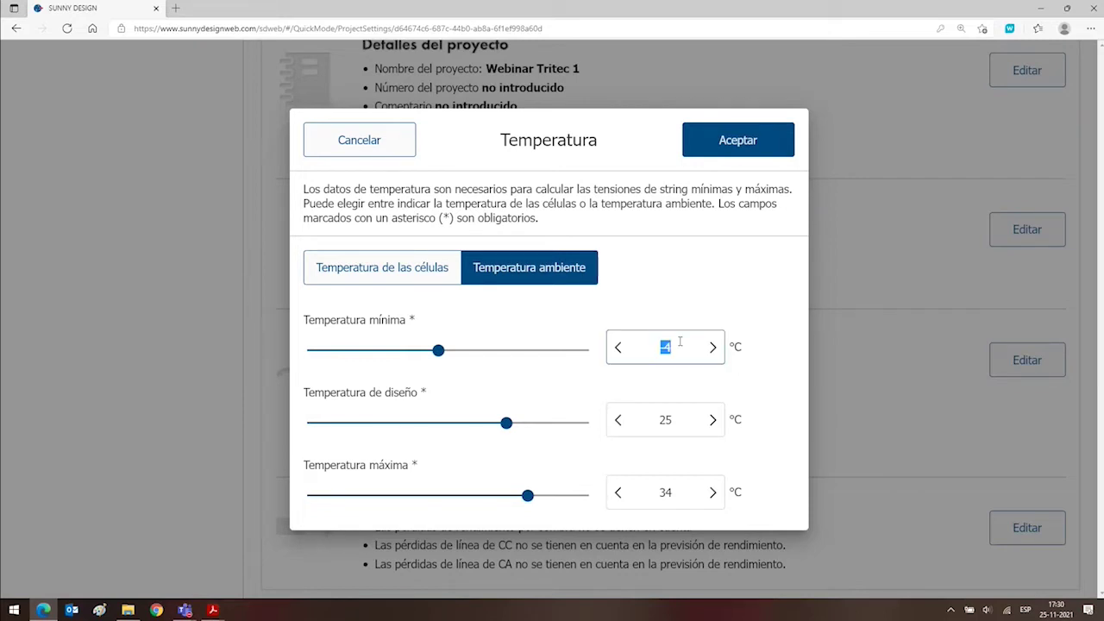
# Change the minimum ambient temperature from -10 °C to -4 °C, keeping 25 °C design and 34 °C maximum, and confirm.
pyautogui.click(617, 347)
pyautogui.click(618, 347)
pyautogui.click(617, 347)
pyautogui.click(617, 346)
pyautogui.click(617, 346)
pyautogui.click(618, 346)
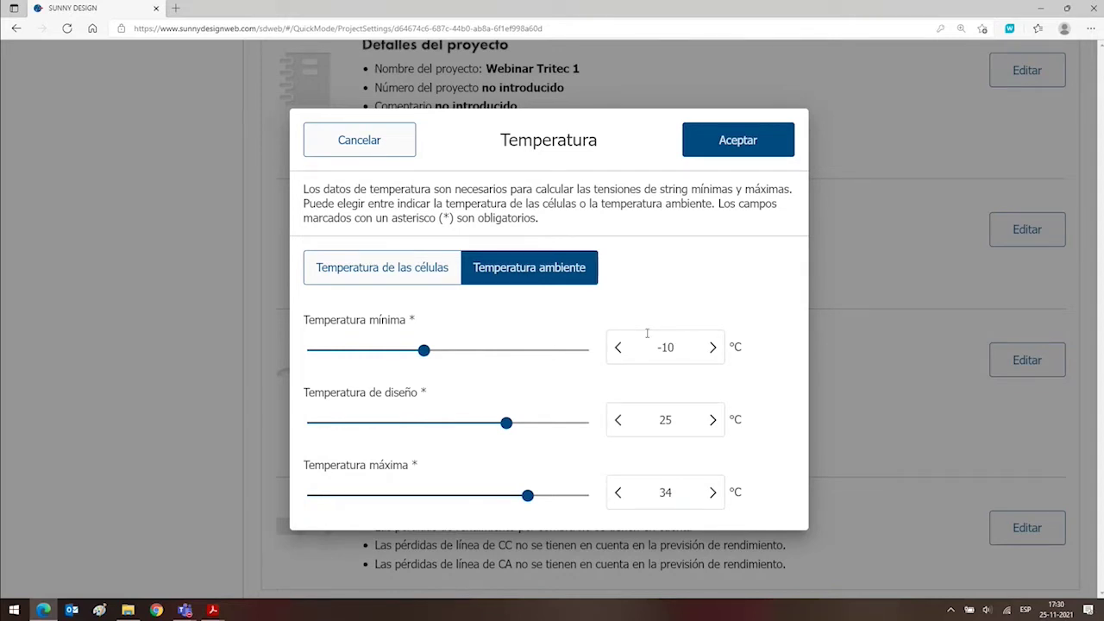
pyautogui.moveTo(654, 347); pyautogui.dragTo(683, 332)
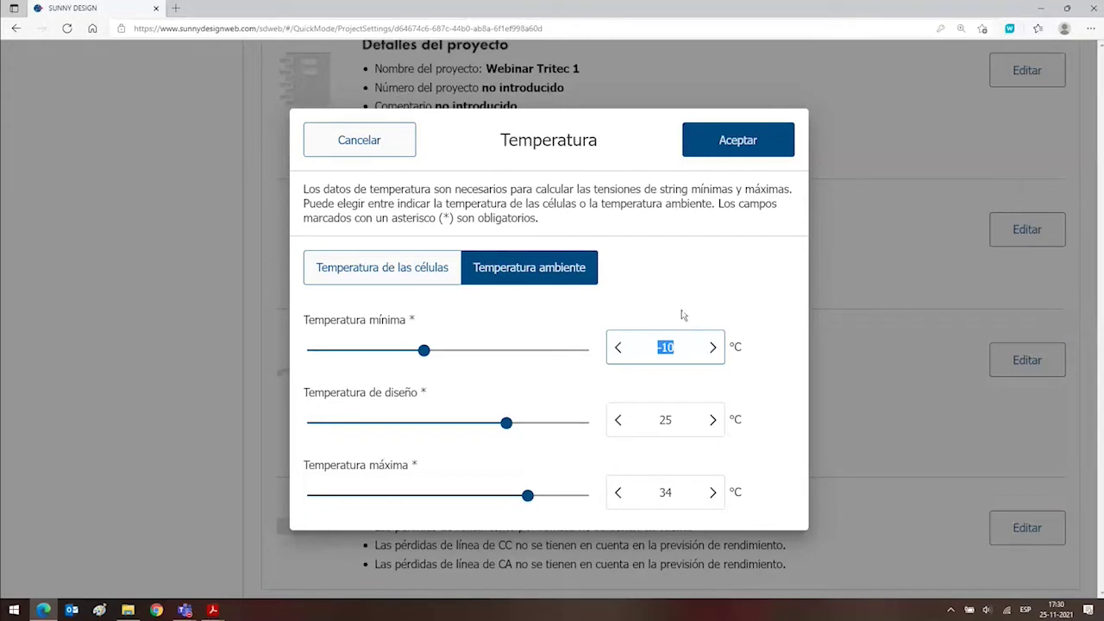
pyautogui.click(712, 347)
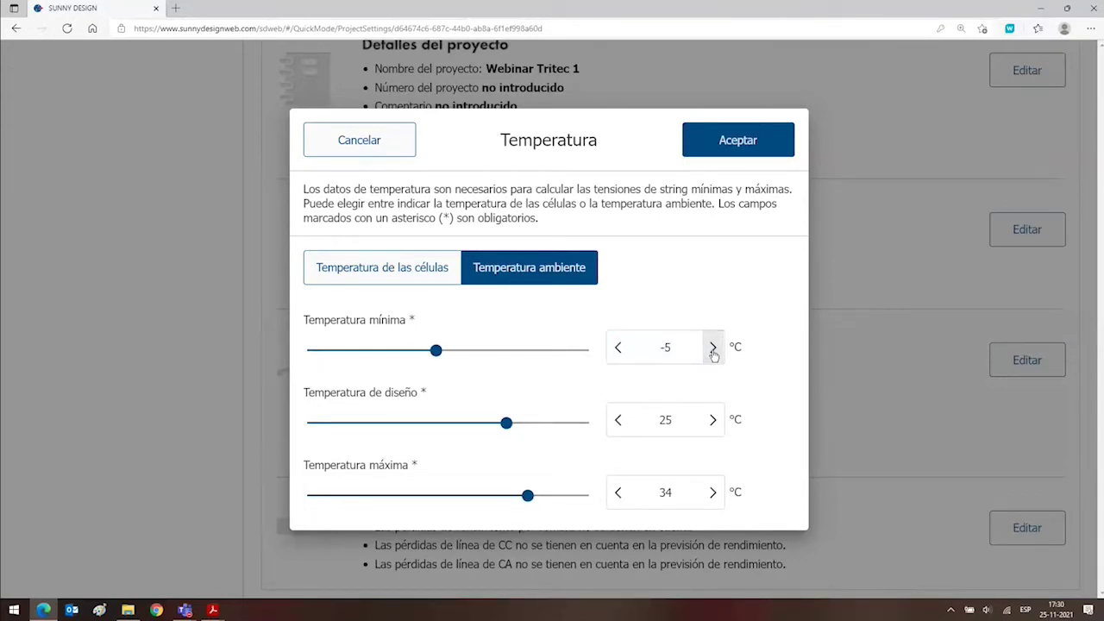
pyautogui.click(713, 349)
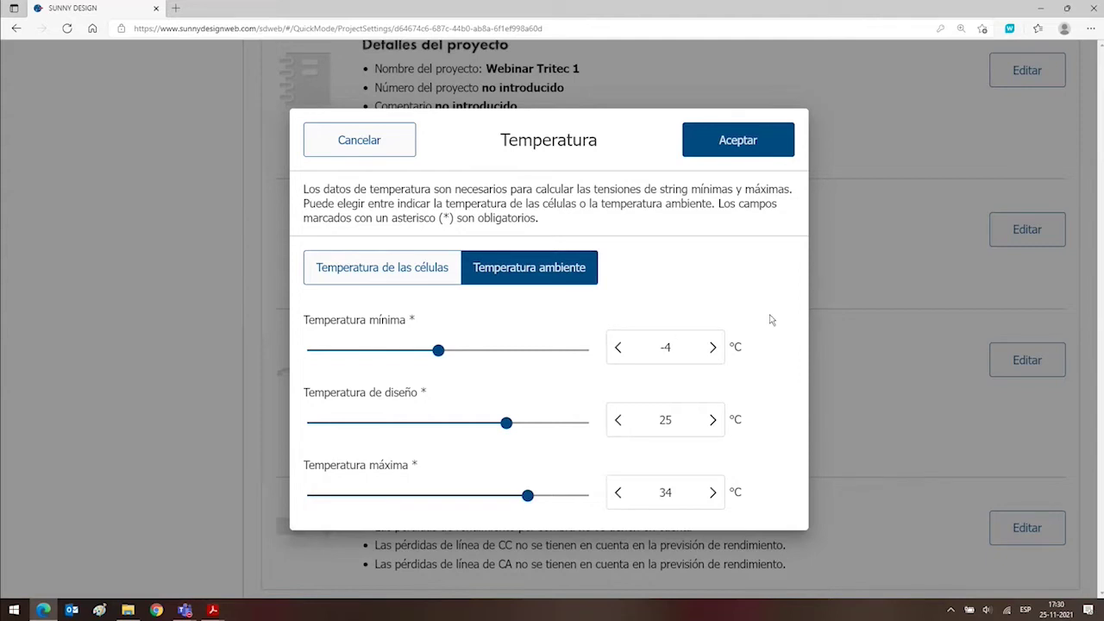
pyautogui.click(737, 151)
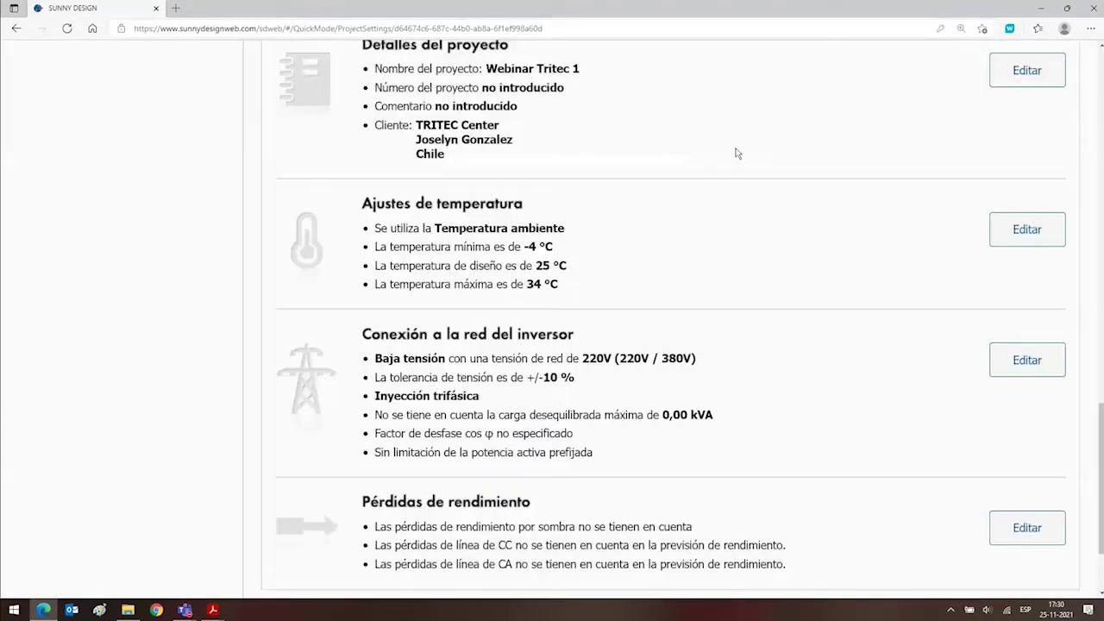
# Go to the Sistema step's Configurar sistema page via 'Ir a la configuración de la planta FV'.
pyautogui.scroll(-2, 613, 367)
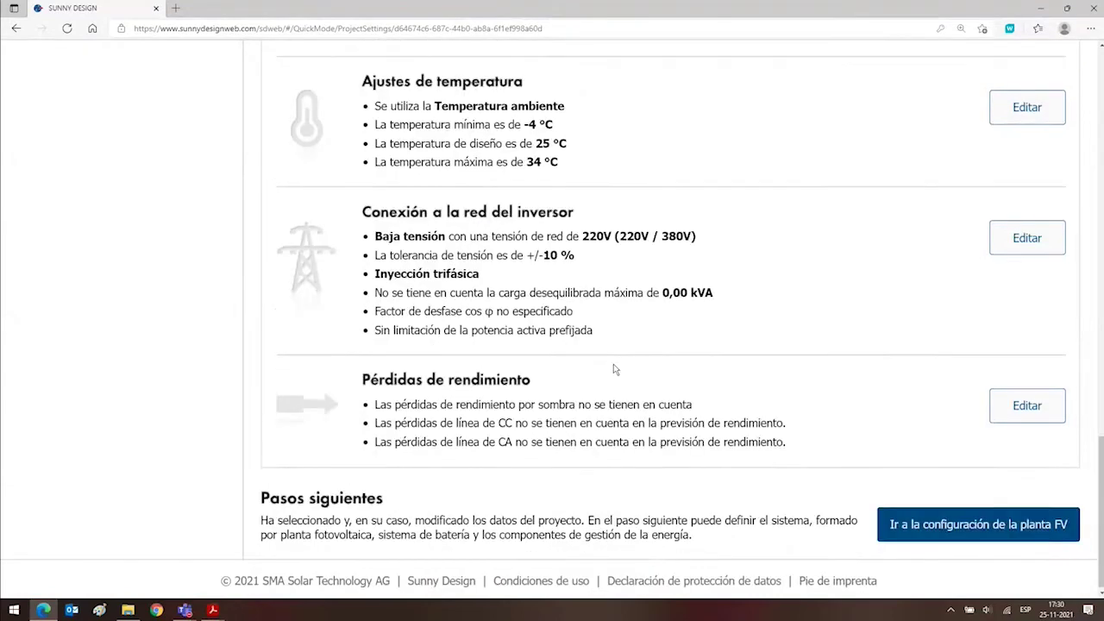
pyautogui.scroll(3, 613, 366)
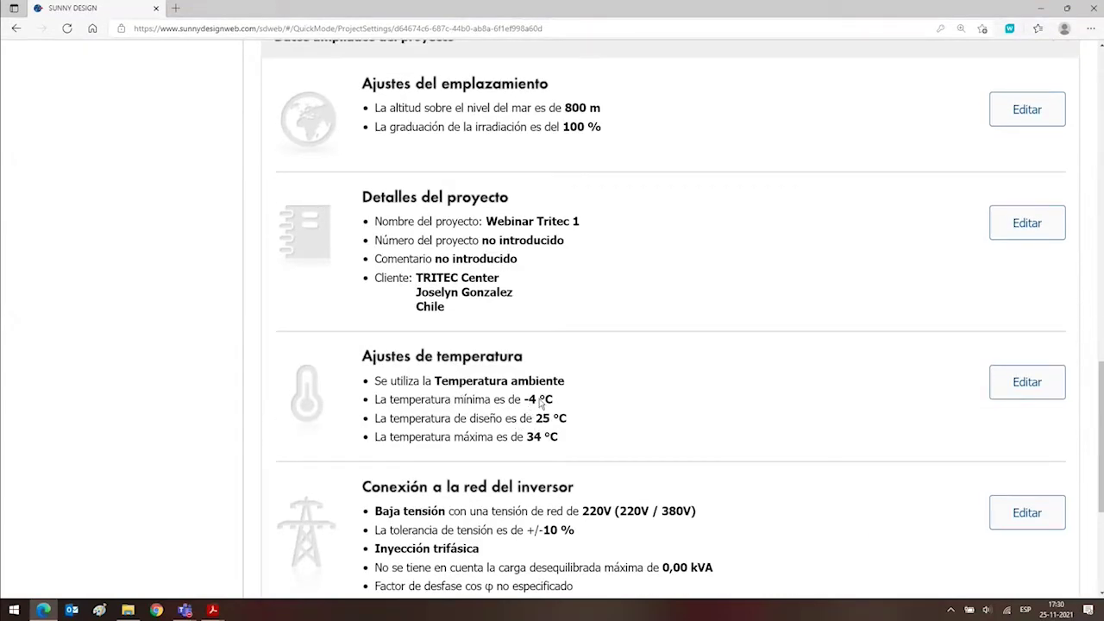
pyautogui.moveTo(554, 400); pyautogui.dragTo(402, 413)
pyautogui.click(230, 421)
pyautogui.scroll(-3, 241, 411)
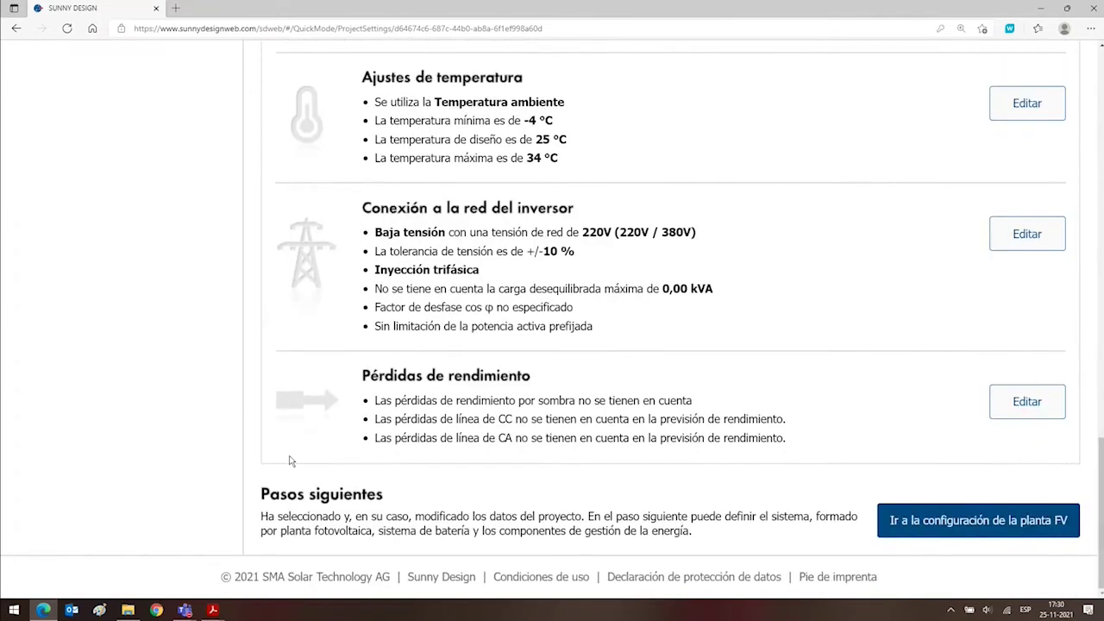
pyautogui.click(949, 527)
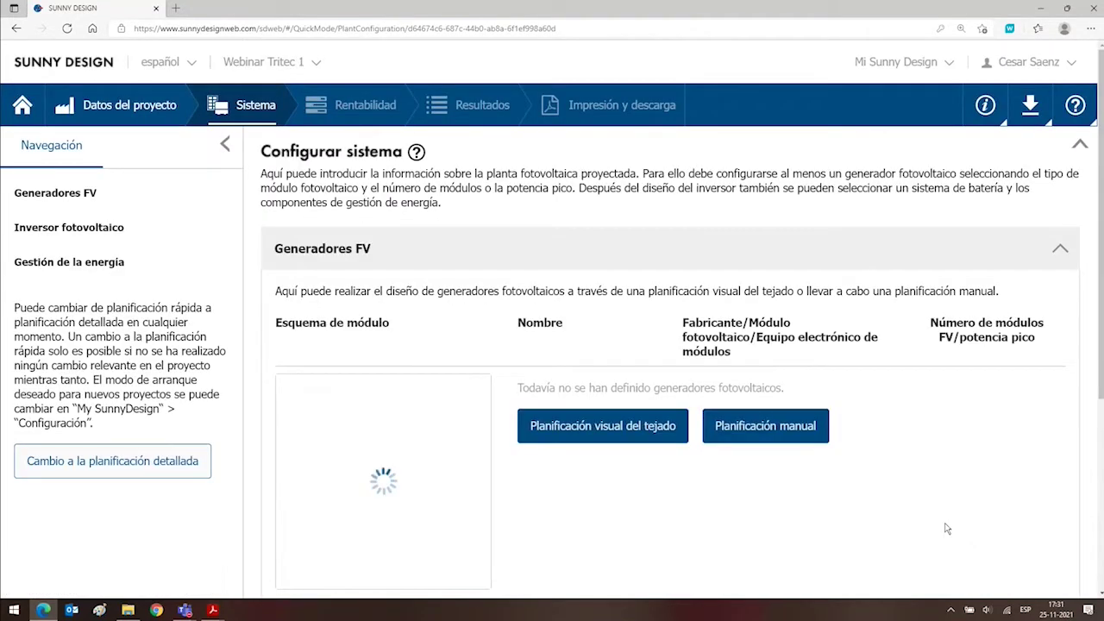
# Choose 'Planificación visual del tejado' under Generadores FV to place a gable-roof building on the satellite image.
pyautogui.scroll(-3, 914, 498)
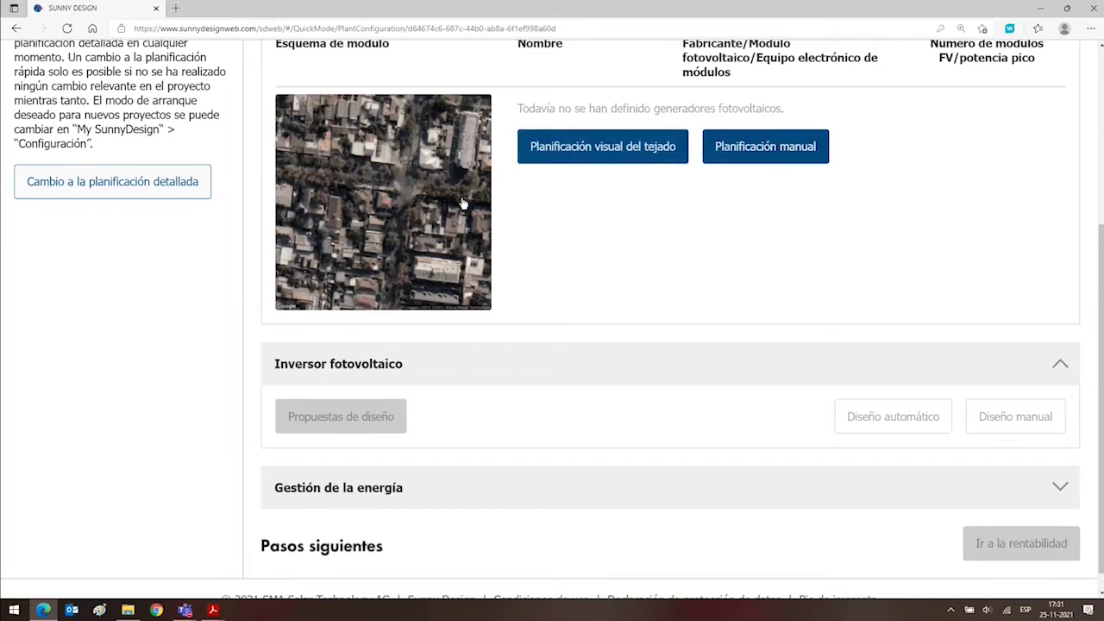
pyautogui.click(576, 148)
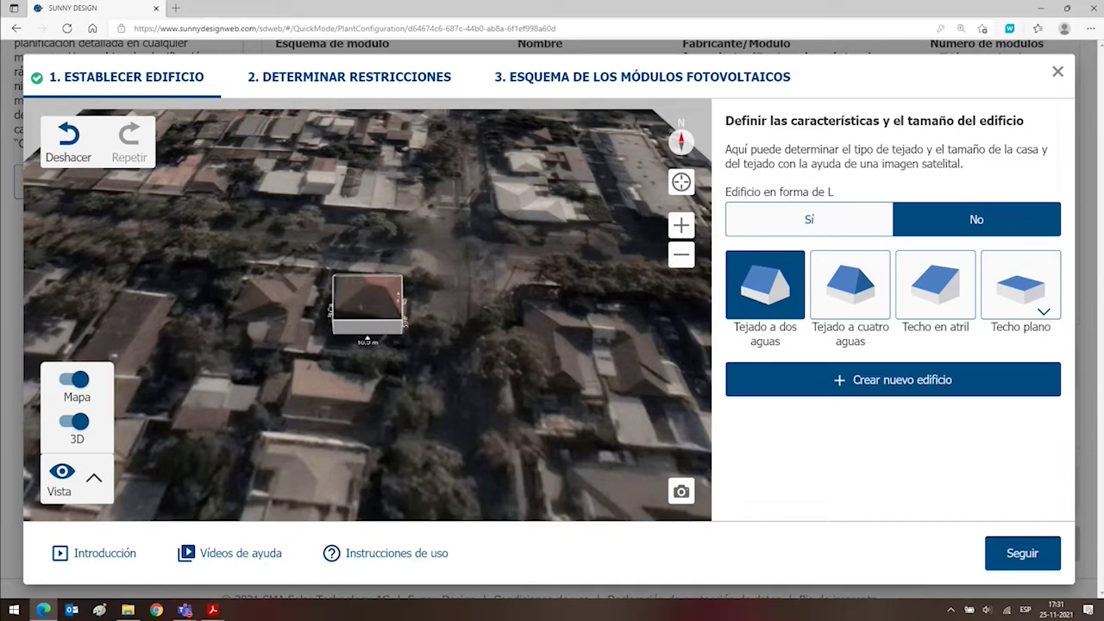
# Tilt the 3D map and select the gable-roof building Edificio 1 to show its properties.
pyautogui.moveTo(256, 299); pyautogui.dragTo(339, 367)
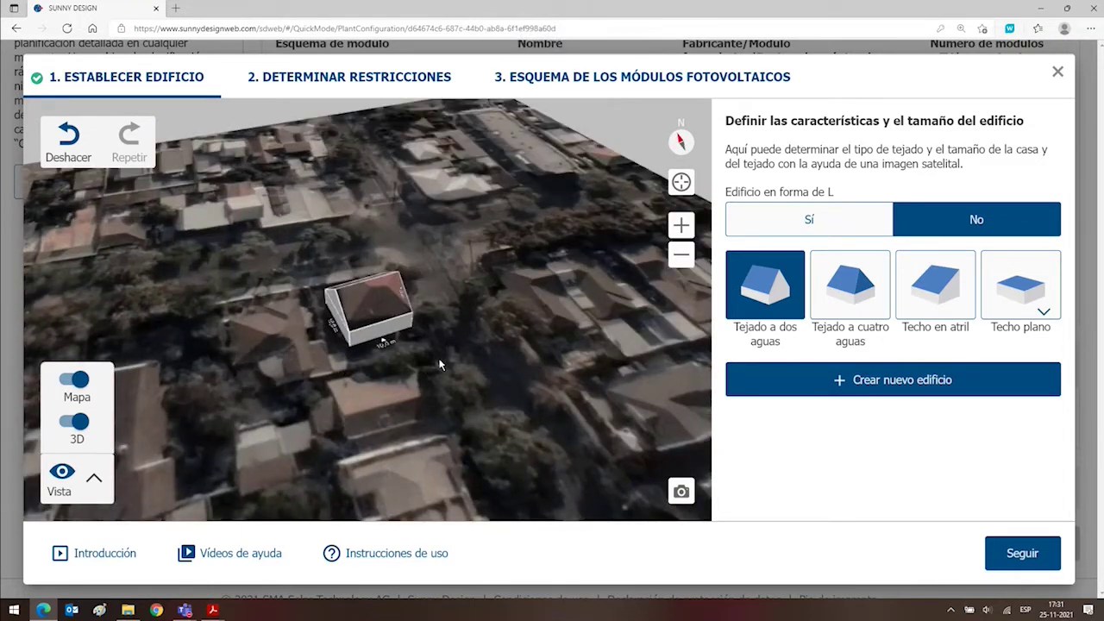
pyautogui.moveTo(439, 363); pyautogui.dragTo(594, 362)
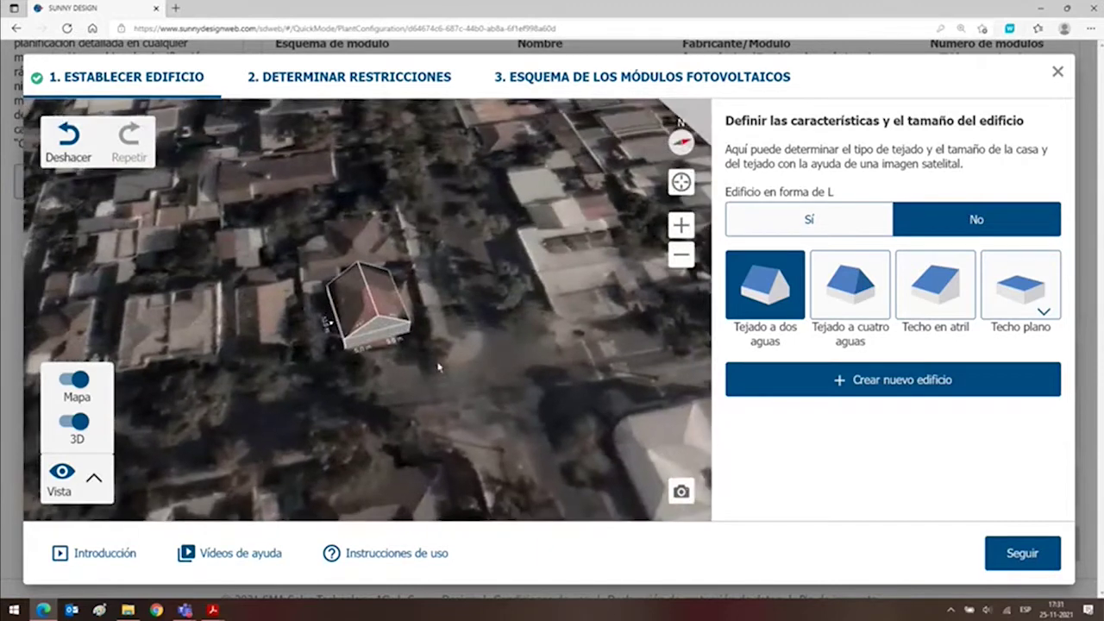
pyautogui.click(388, 339)
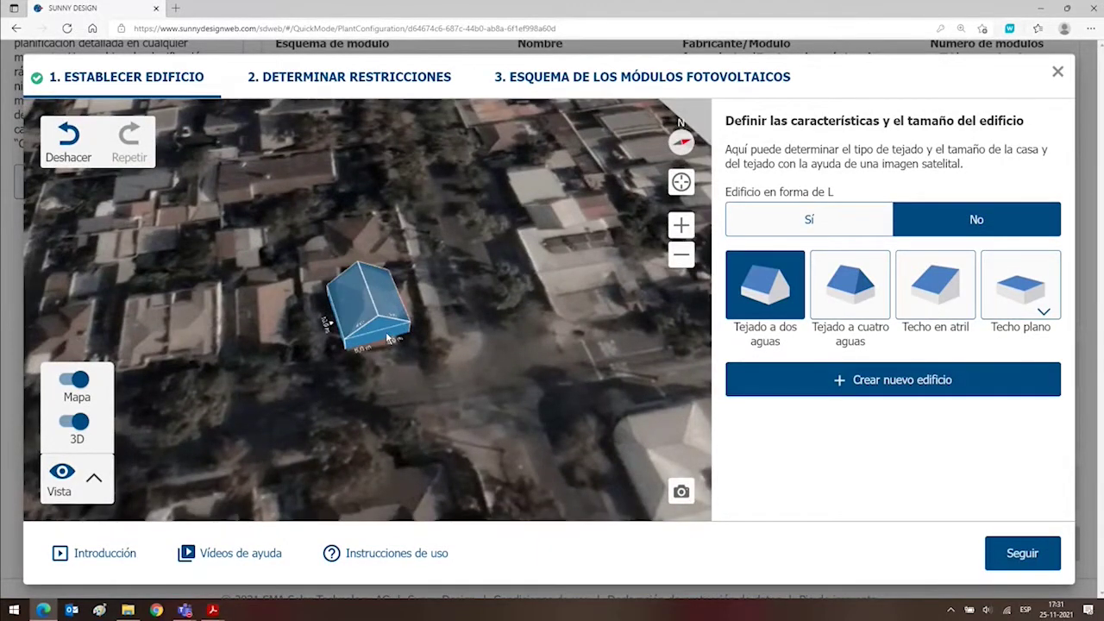
pyautogui.click(388, 339)
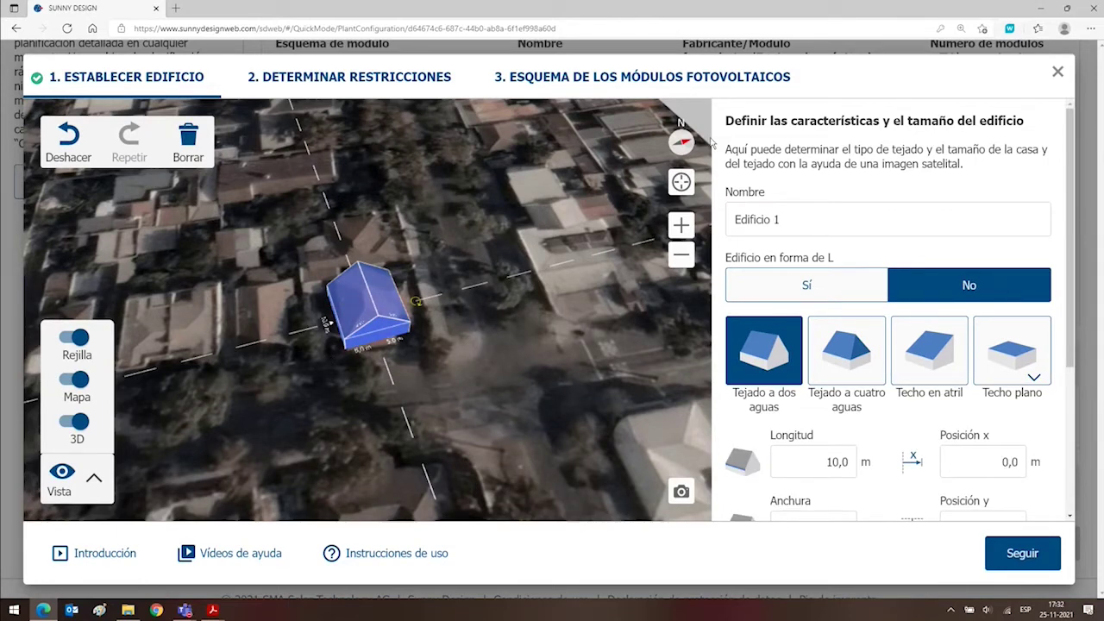
# Align the map to north and move the building over the house on the satellite image.
pyautogui.click(682, 142)
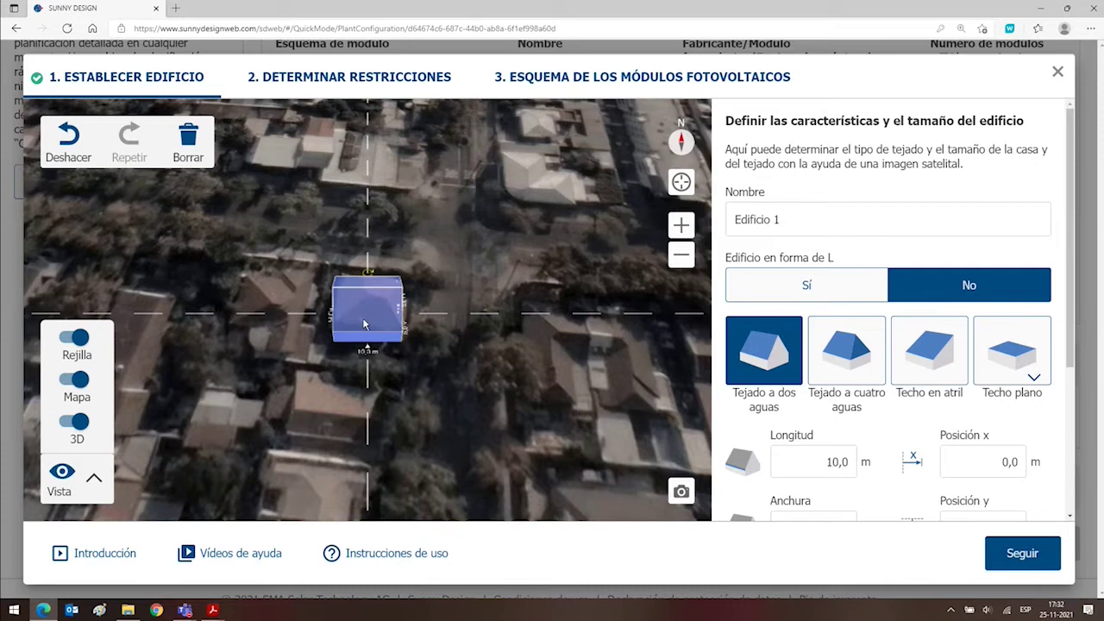
pyautogui.moveTo(367, 275); pyautogui.dragTo(451, 318)
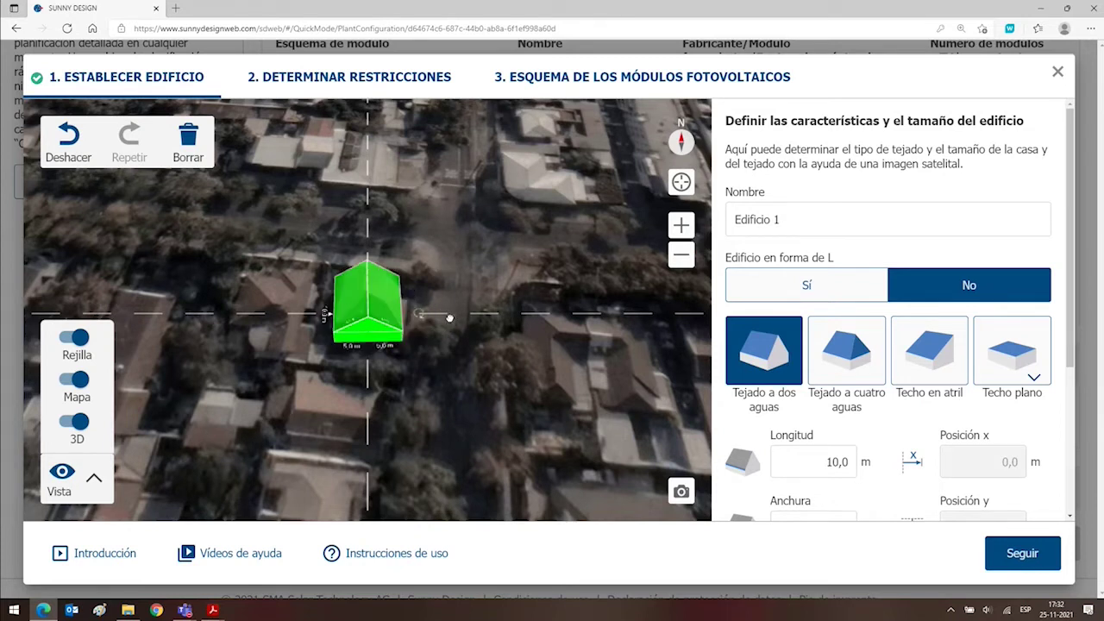
pyautogui.moveTo(449, 319); pyautogui.dragTo(414, 342)
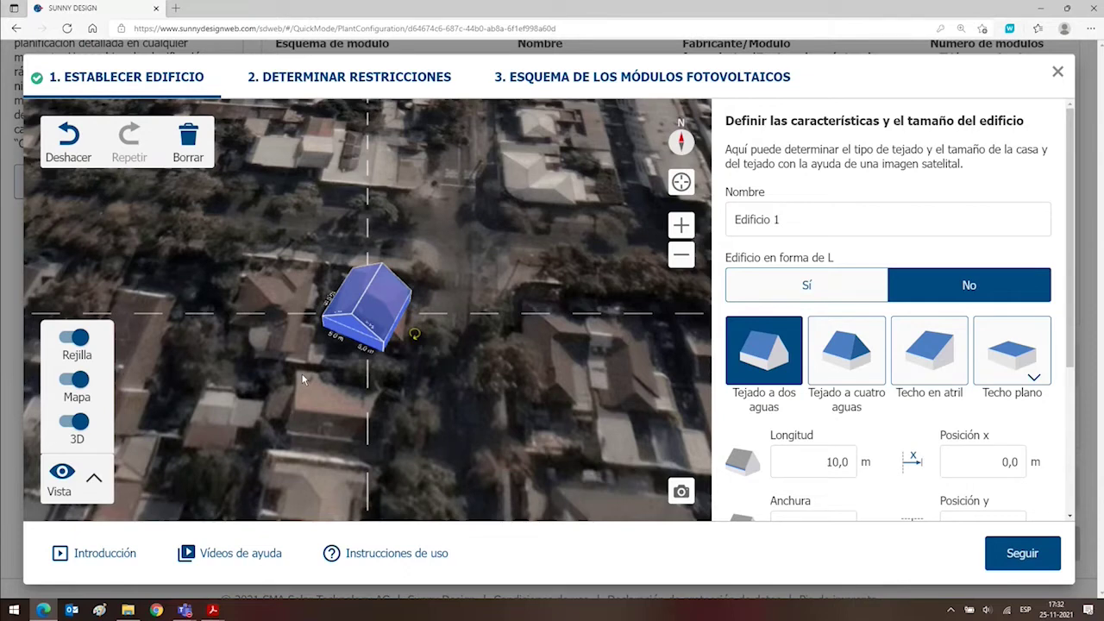
# Zoom in and stretch the building to 12,1 m long, lowering the peak and re-centring it.
pyautogui.scroll(2, 302, 379)
pyautogui.scroll(2, 311, 239)
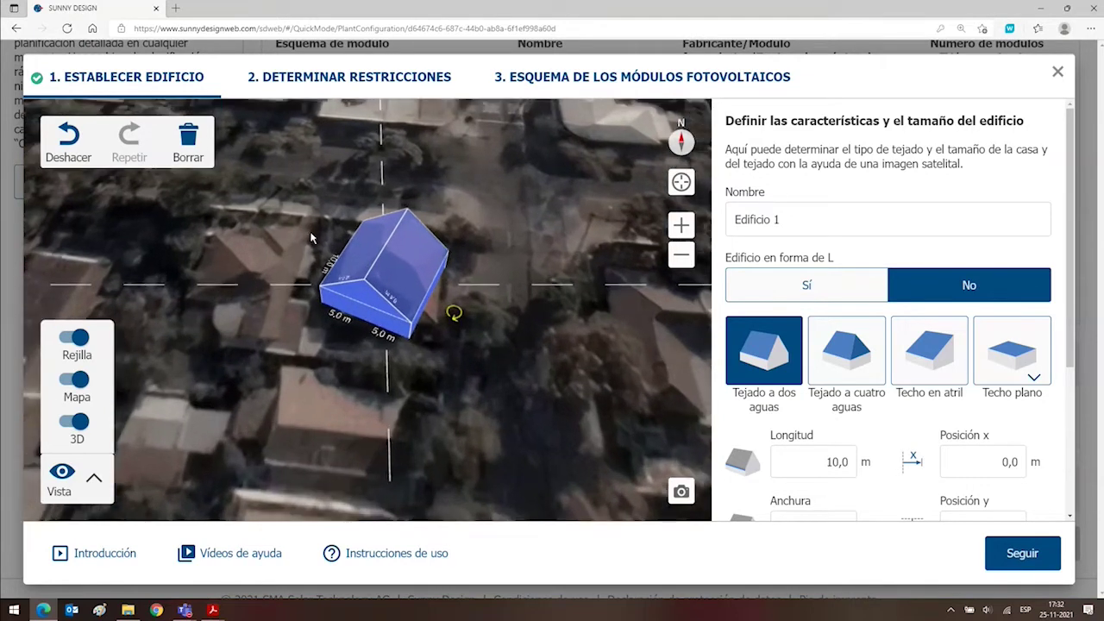
pyautogui.scroll(3, 312, 239)
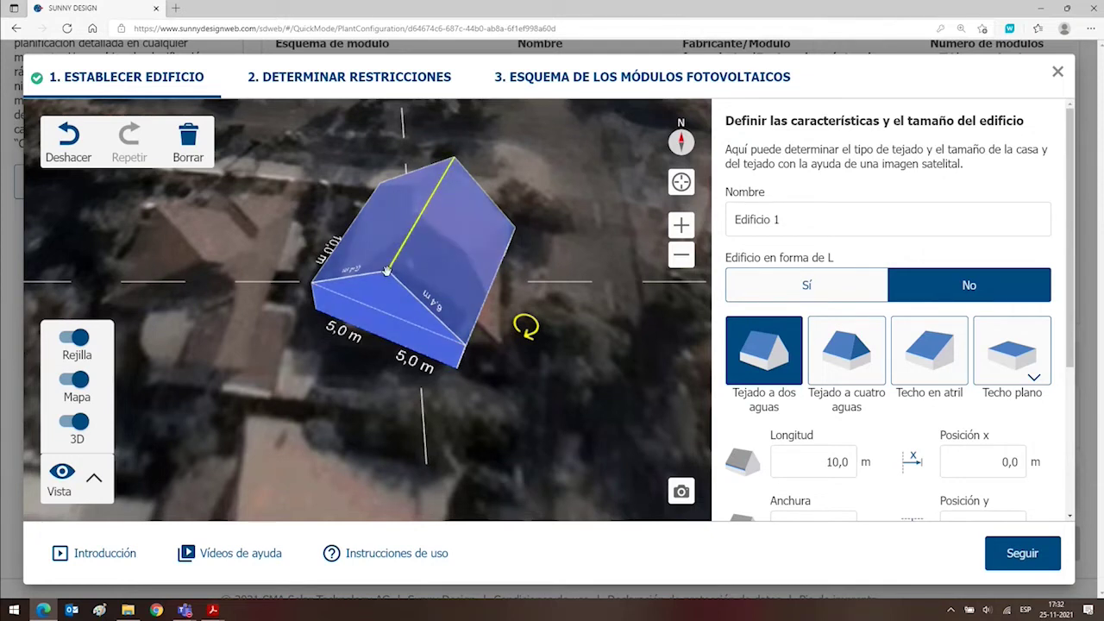
pyautogui.moveTo(388, 272)
pyautogui.mouseDown()
pyautogui.moveTo(369, 314)
pyautogui.moveTo(405, 304)
pyautogui.moveTo(394, 237)
pyautogui.moveTo(394, 269)
pyautogui.mouseUp()
pyautogui.moveTo(382, 338); pyautogui.dragTo(345, 355)
pyautogui.moveTo(520, 454); pyautogui.dragTo(451, 386)
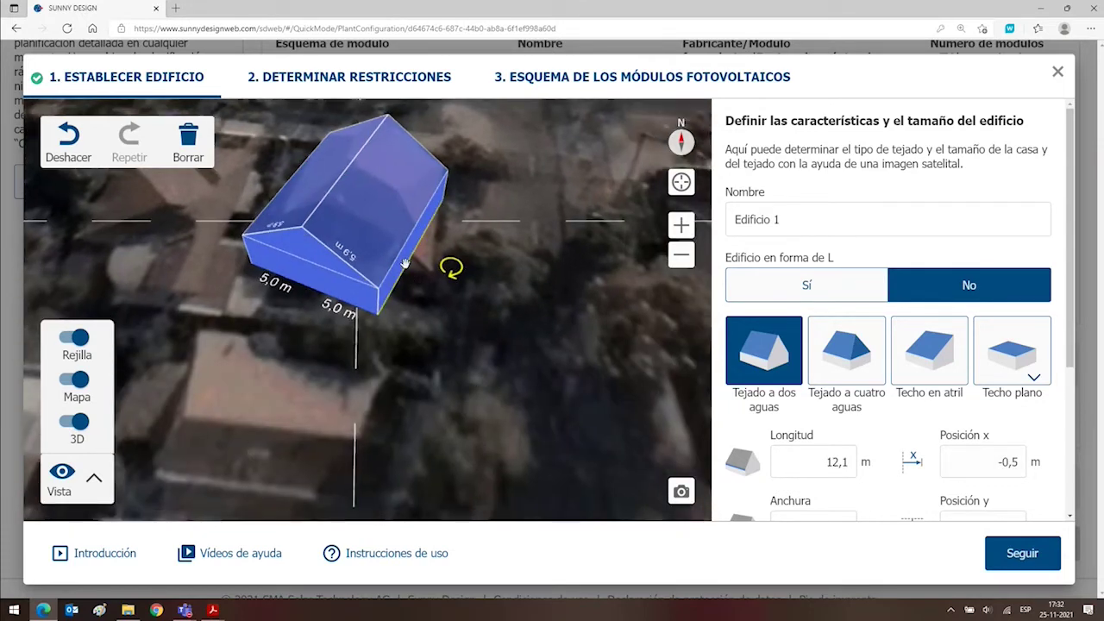
pyautogui.moveTo(412, 266)
pyautogui.mouseDown()
pyautogui.moveTo(492, 298)
pyautogui.moveTo(547, 245)
pyautogui.moveTo(533, 364)
pyautogui.moveTo(509, 321)
pyautogui.moveTo(418, 274)
pyautogui.mouseUp()
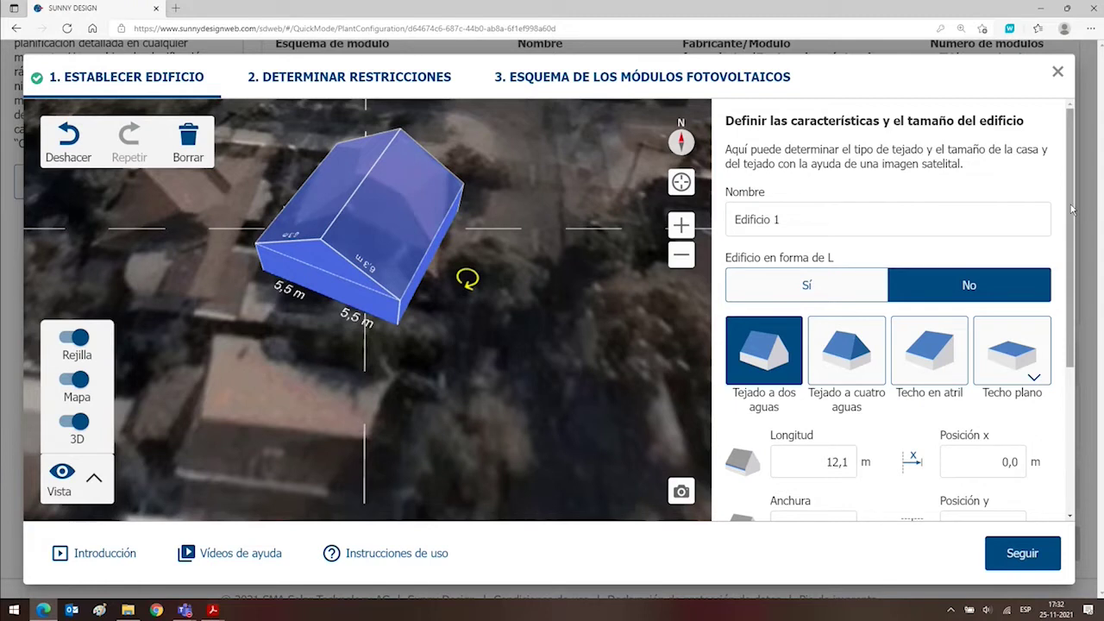
# Adjust the eave, ridge and front-edge handles to 3,3 m eave, 6,2 m ridge and 7,8 m length.
pyautogui.scroll(-2, 1072, 210)
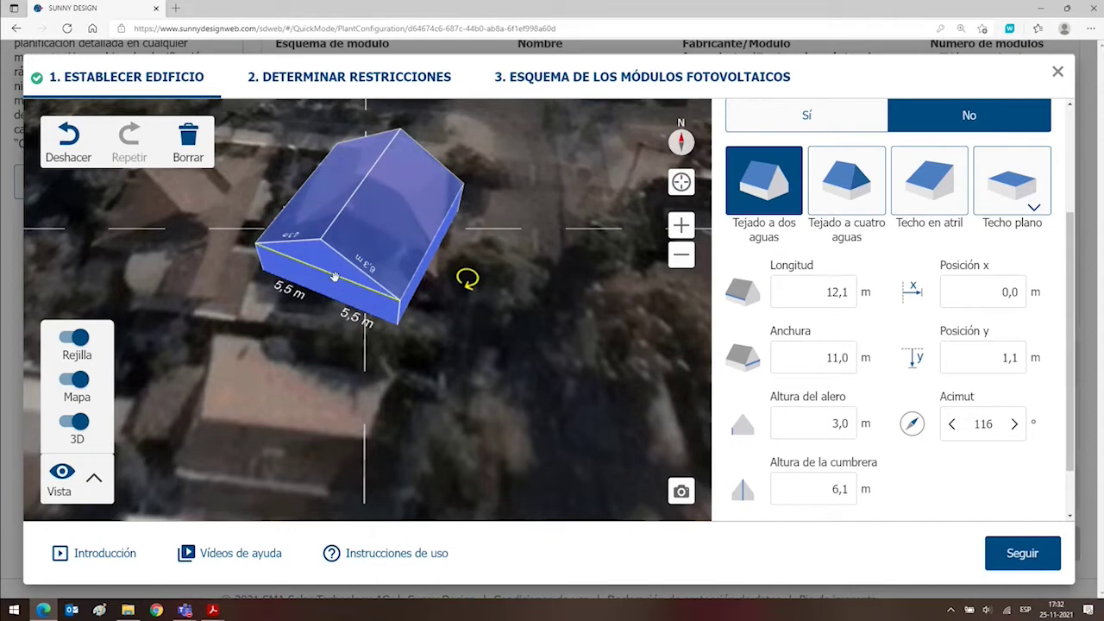
pyautogui.moveTo(334, 277); pyautogui.dragTo(320, 246)
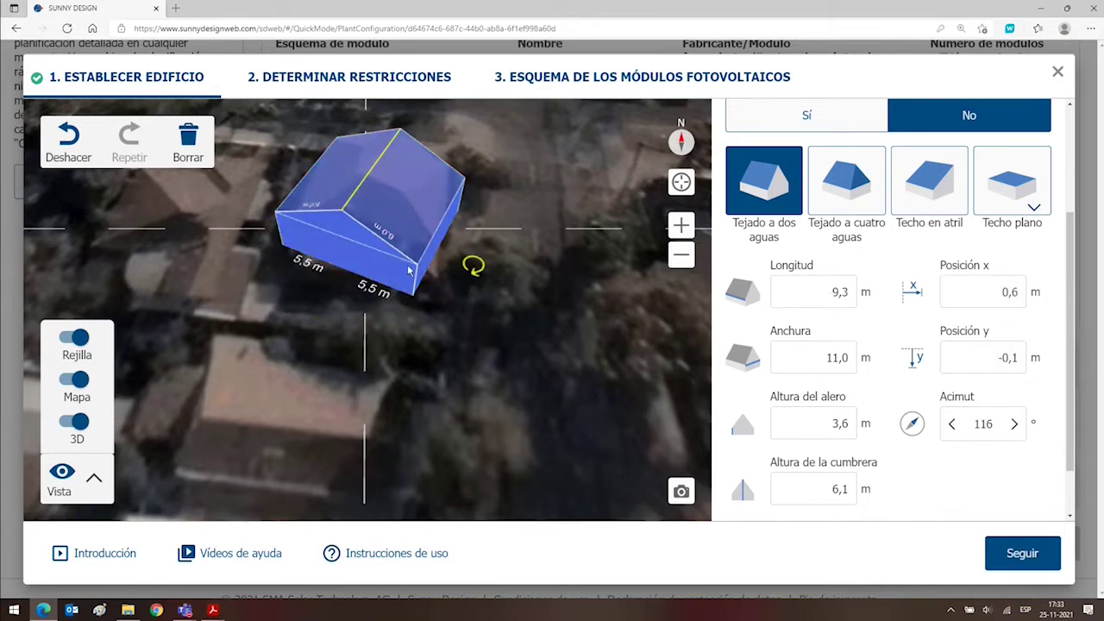
pyautogui.moveTo(428, 240); pyautogui.dragTo(425, 219)
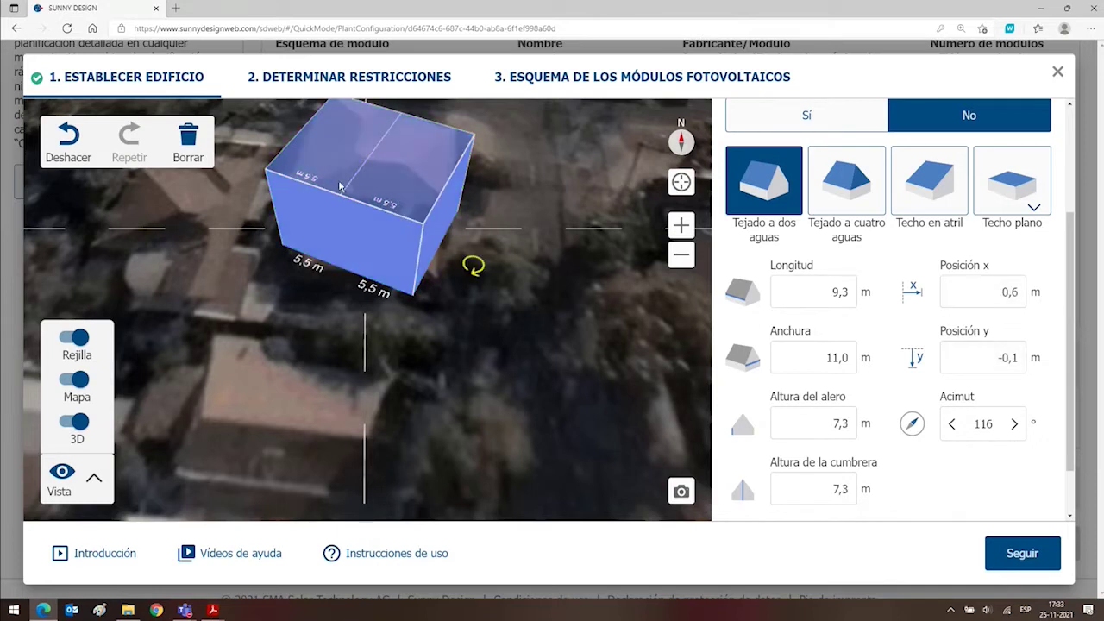
pyautogui.moveTo(348, 157); pyautogui.dragTo(345, 145)
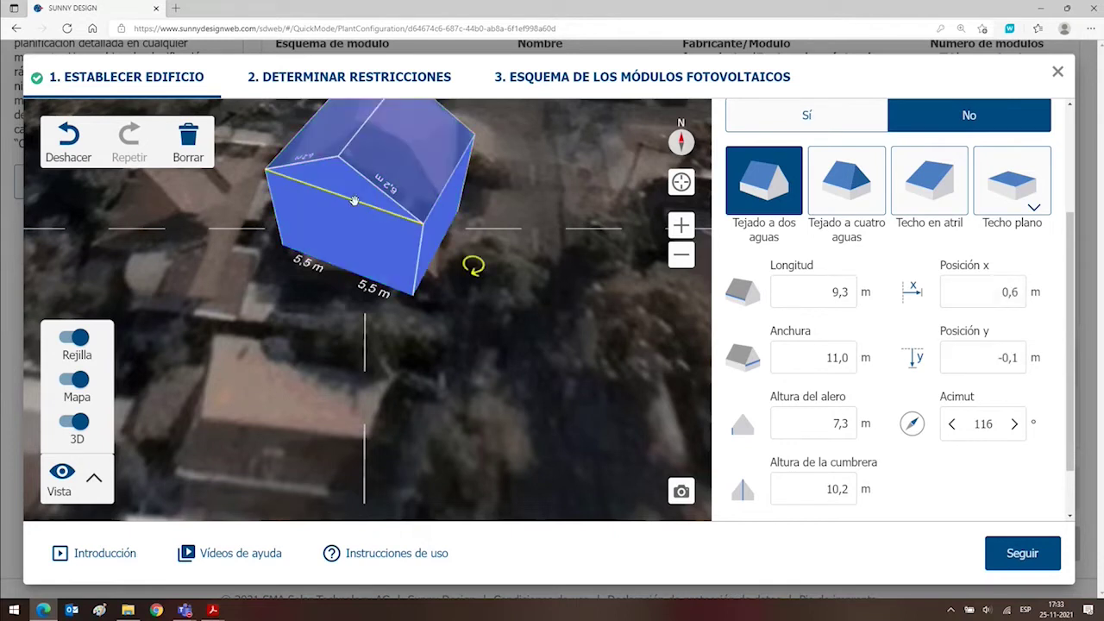
pyautogui.moveTo(355, 208); pyautogui.dragTo(347, 252)
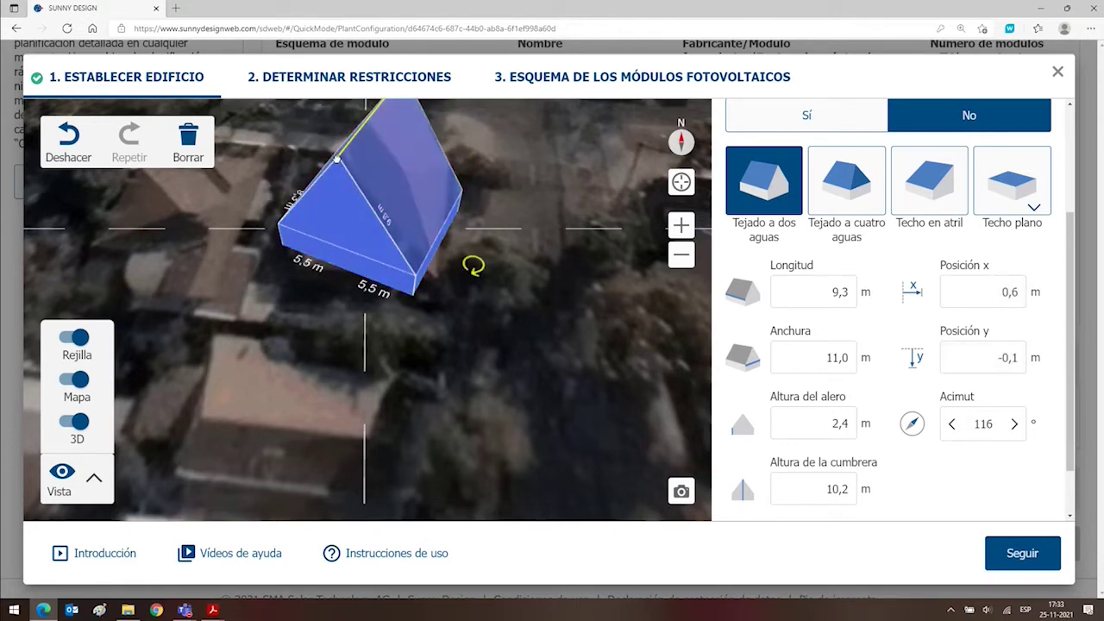
pyautogui.moveTo(336, 159); pyautogui.dragTo(337, 227)
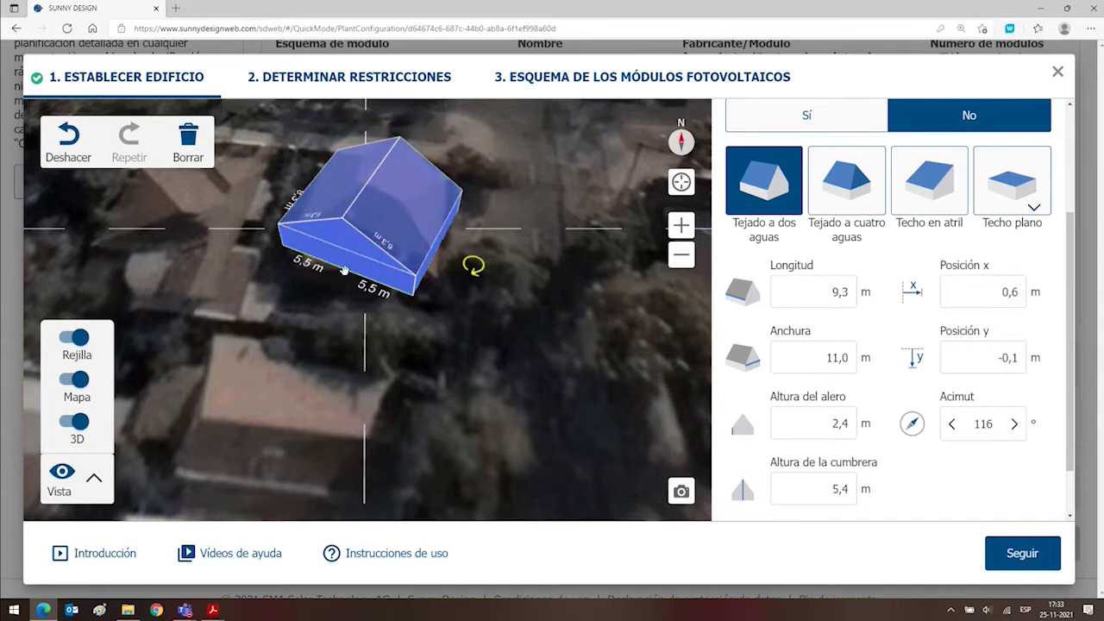
pyautogui.moveTo(345, 272); pyautogui.dragTo(353, 192)
pyautogui.moveTo(410, 332); pyautogui.dragTo(416, 431)
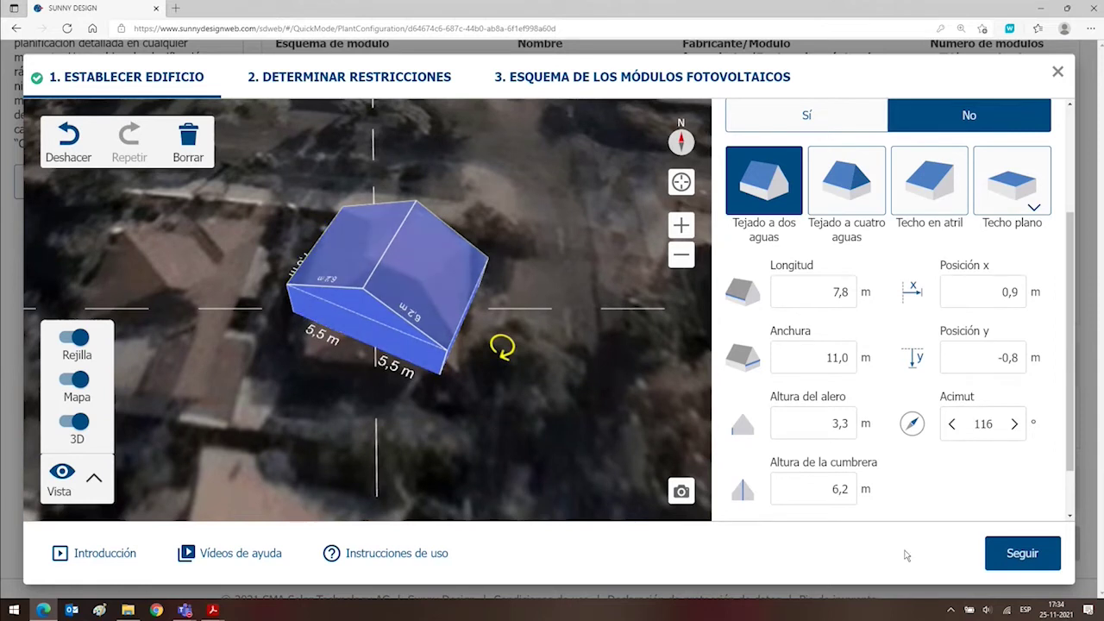
# Advance to the roof restrictions step and try adding a chimney obstacle to the roof.
pyautogui.click(1006, 554)
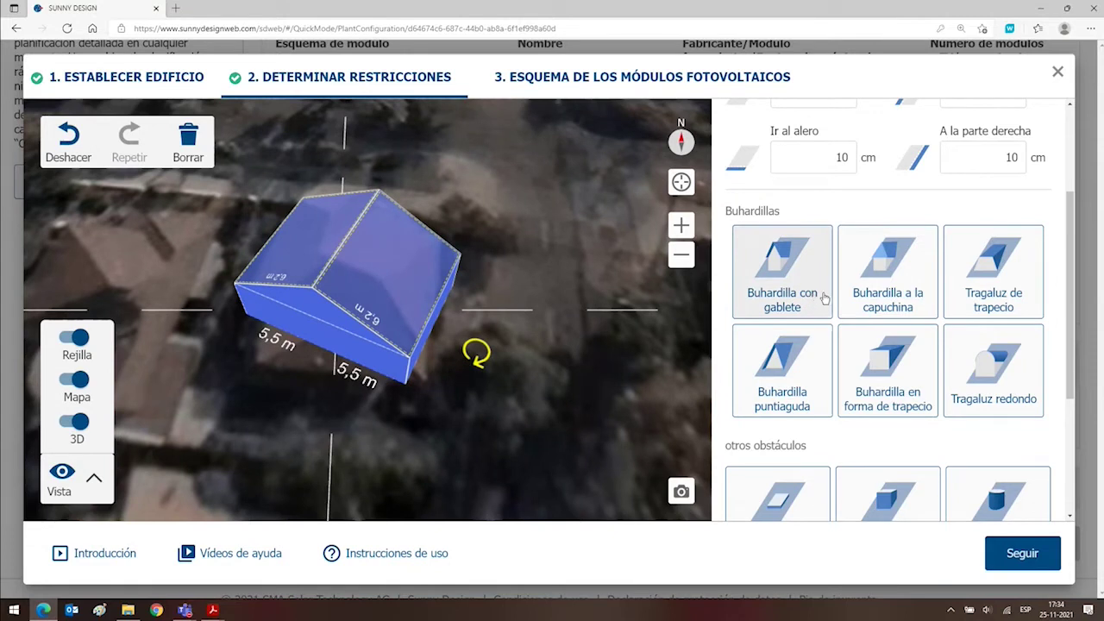
pyautogui.scroll(-3, 776, 371)
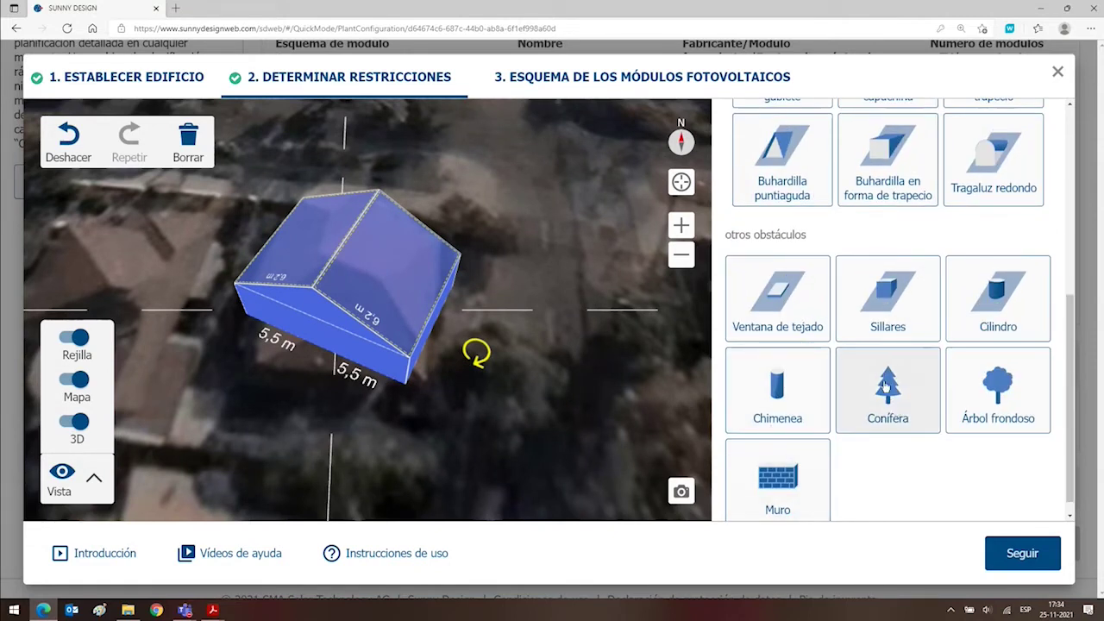
pyautogui.click(985, 377)
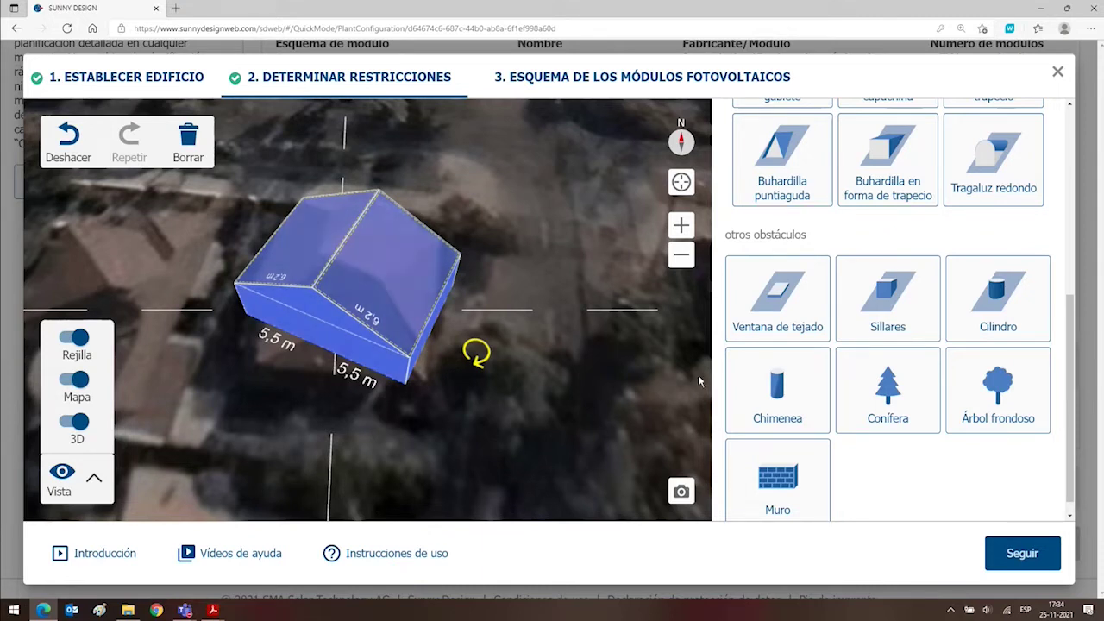
pyautogui.moveTo(773, 383); pyautogui.dragTo(751, 381)
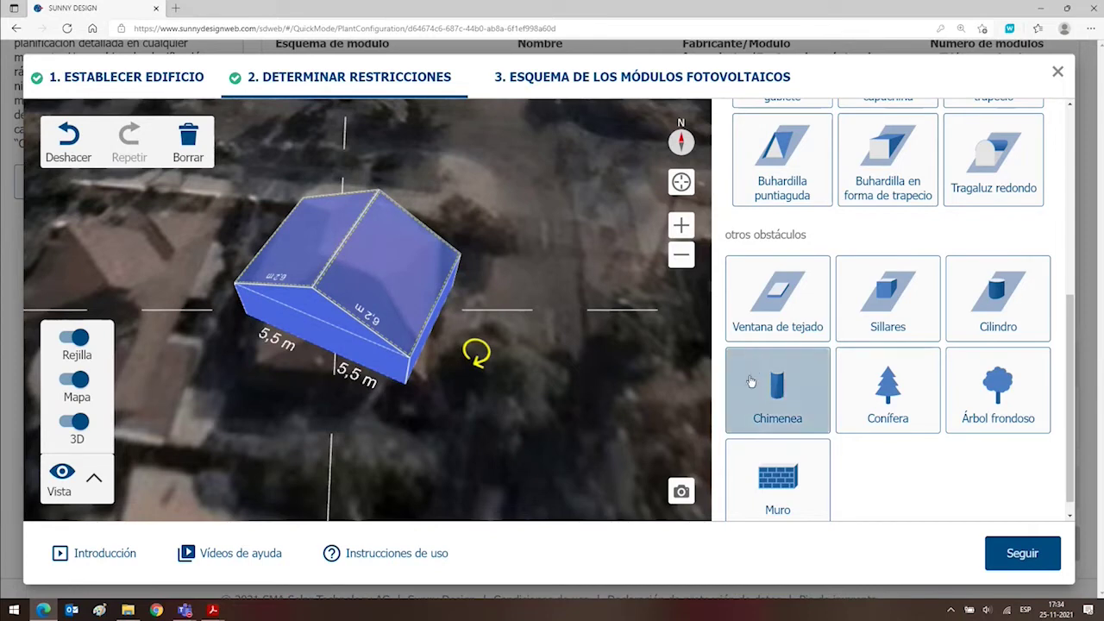
pyautogui.click(751, 382)
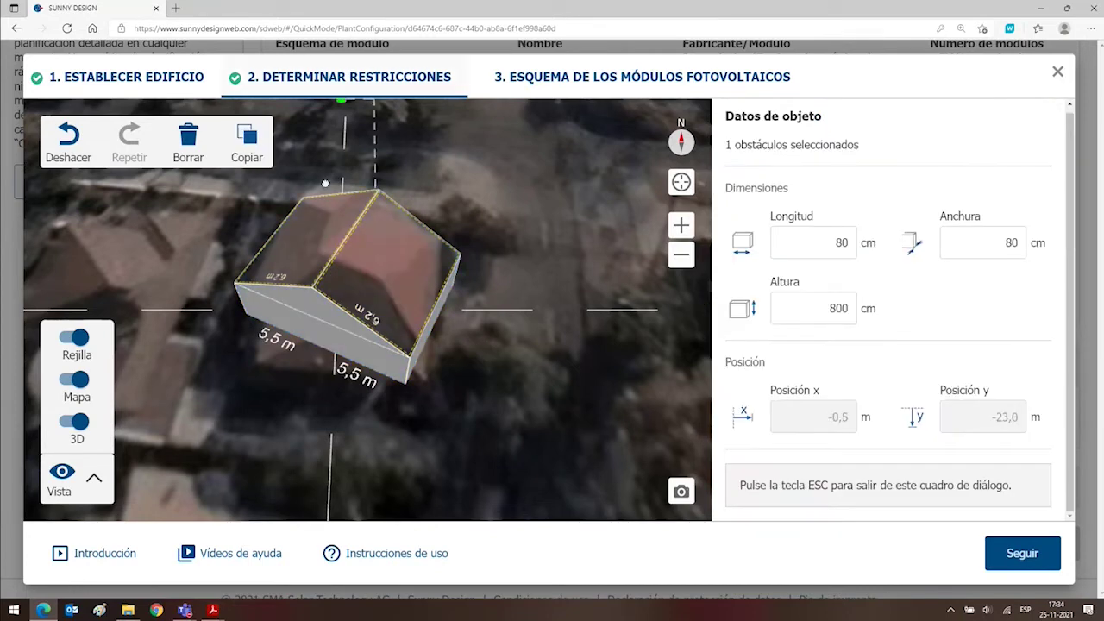
pyautogui.click(317, 244)
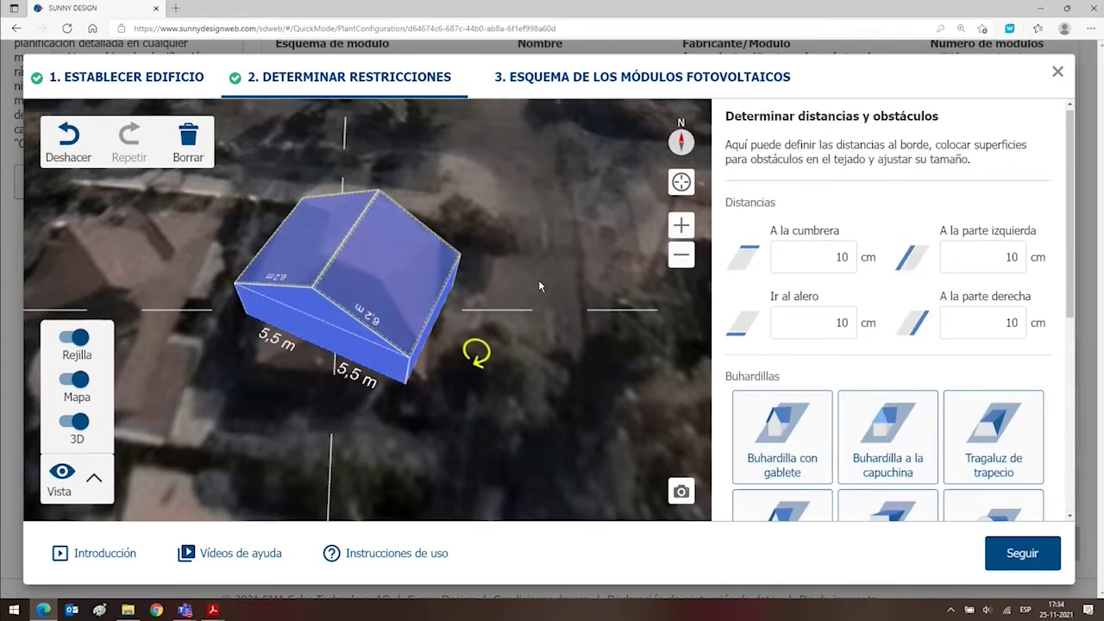
# Deselect and reselect the roof, try a deciduous tree, then continue to module layout.
pyautogui.moveTo(545, 320); pyautogui.dragTo(519, 299)
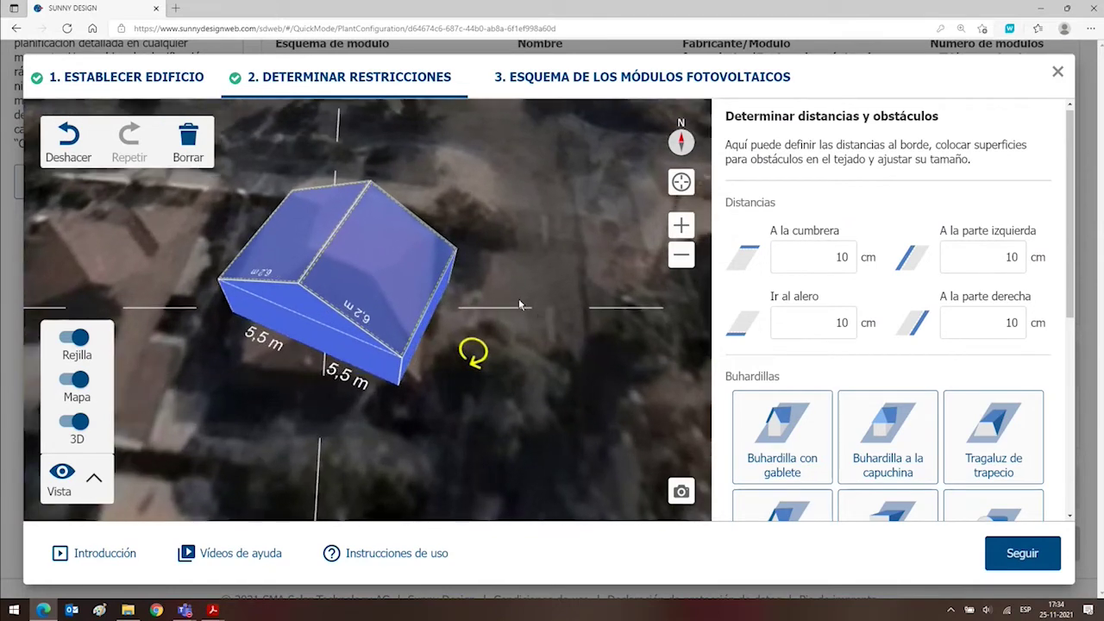
pyautogui.click(518, 299)
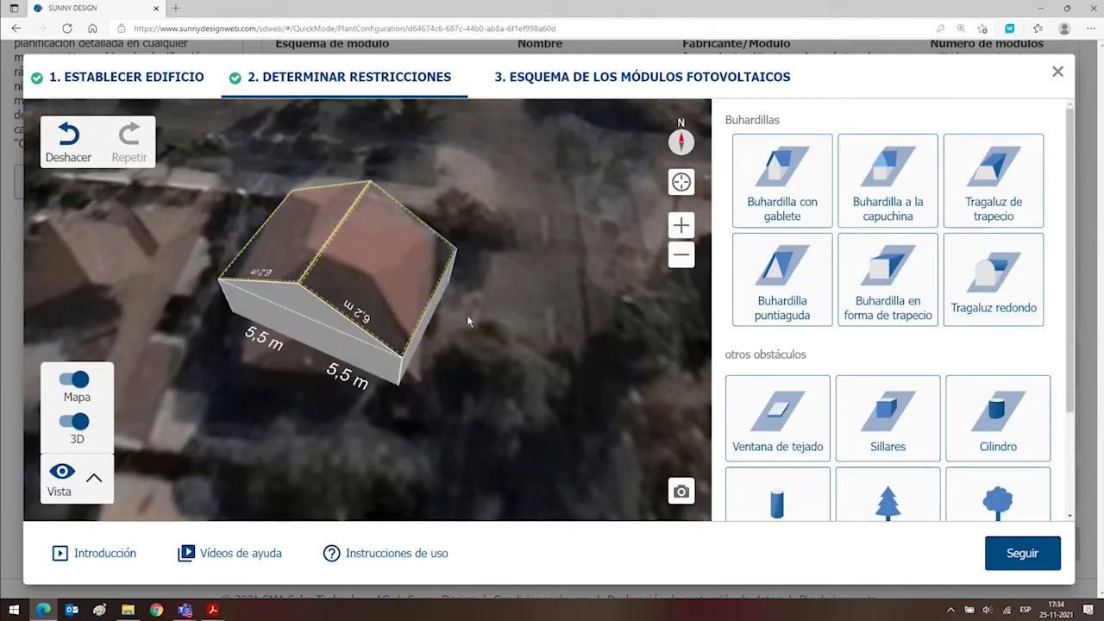
pyautogui.click(391, 311)
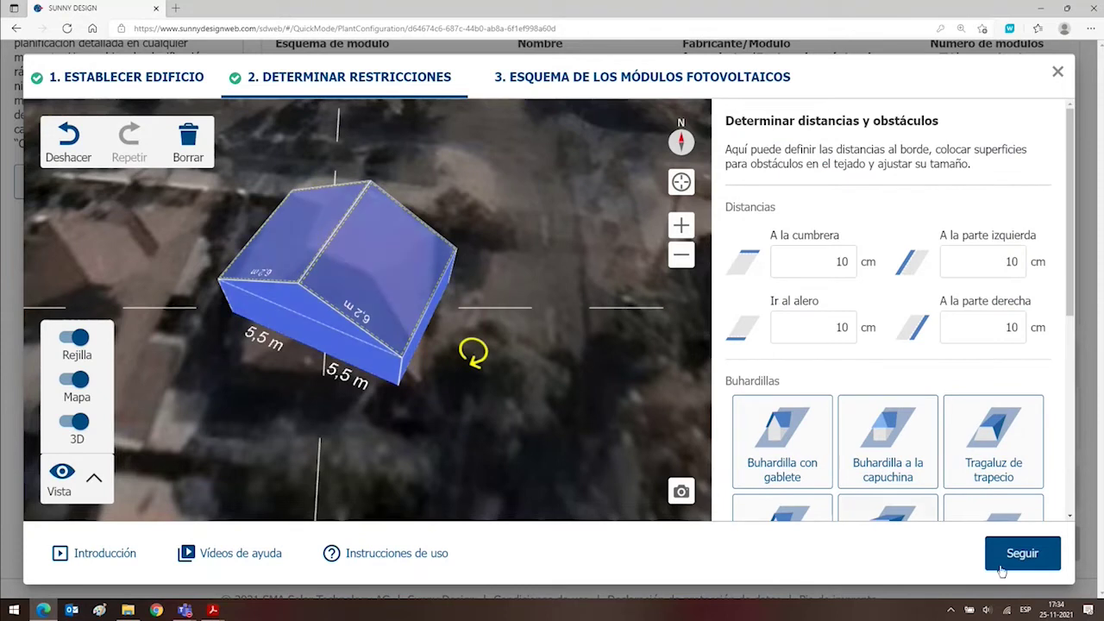
pyautogui.scroll(-5, 924, 364)
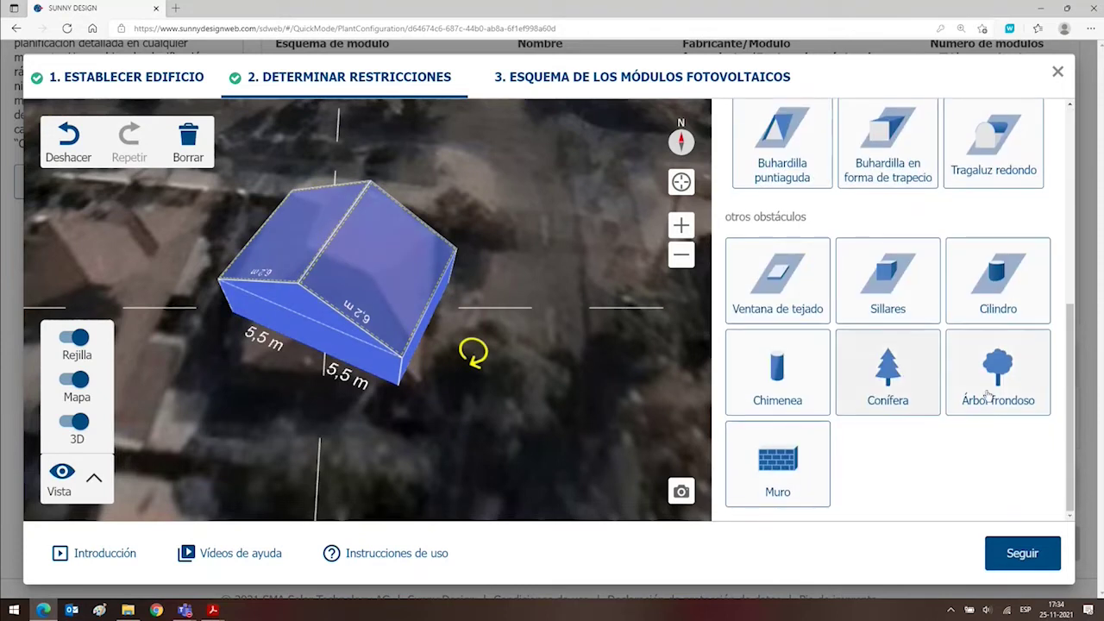
pyautogui.moveTo(997, 387); pyautogui.dragTo(430, 144)
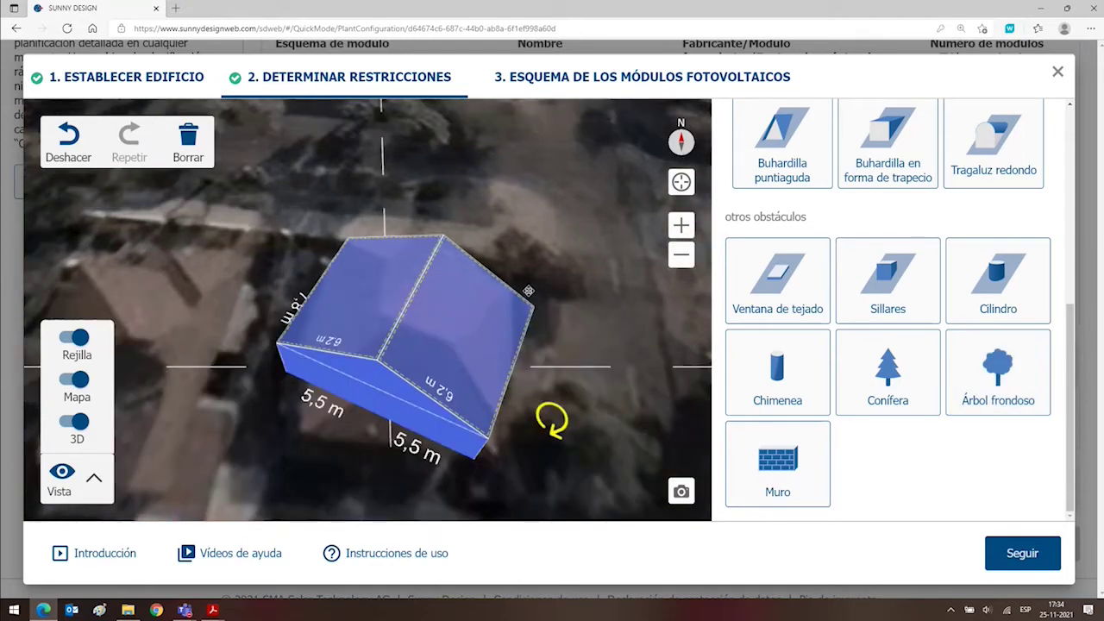
pyautogui.click(1026, 554)
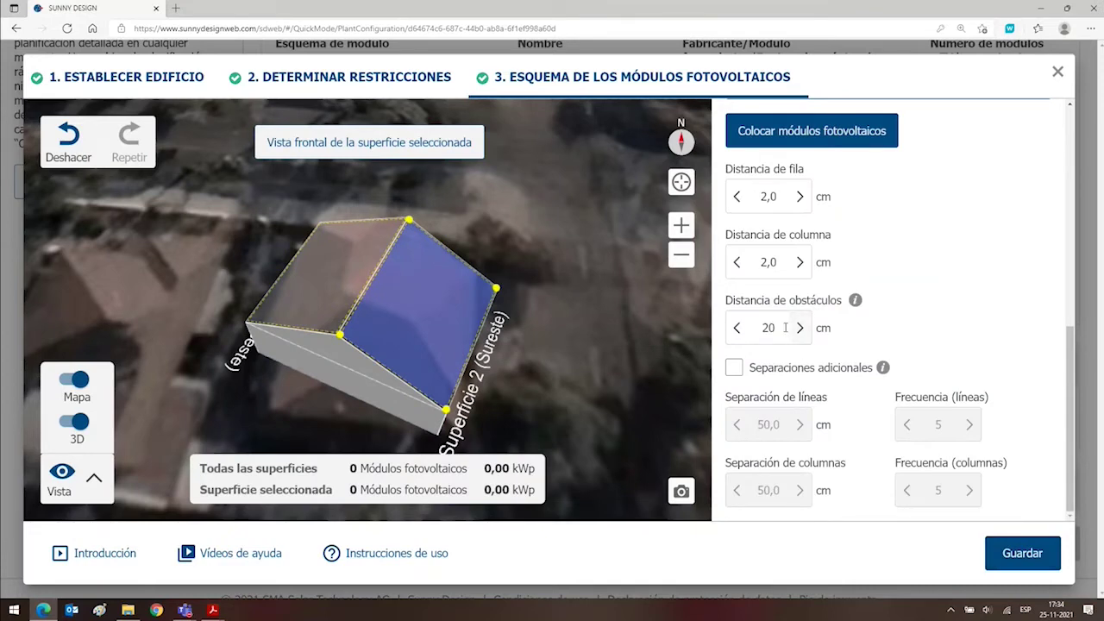
# Select roof surface 1 (Noroeste) in 'Seleccionar superficie'.
pyautogui.scroll(5, 845, 328)
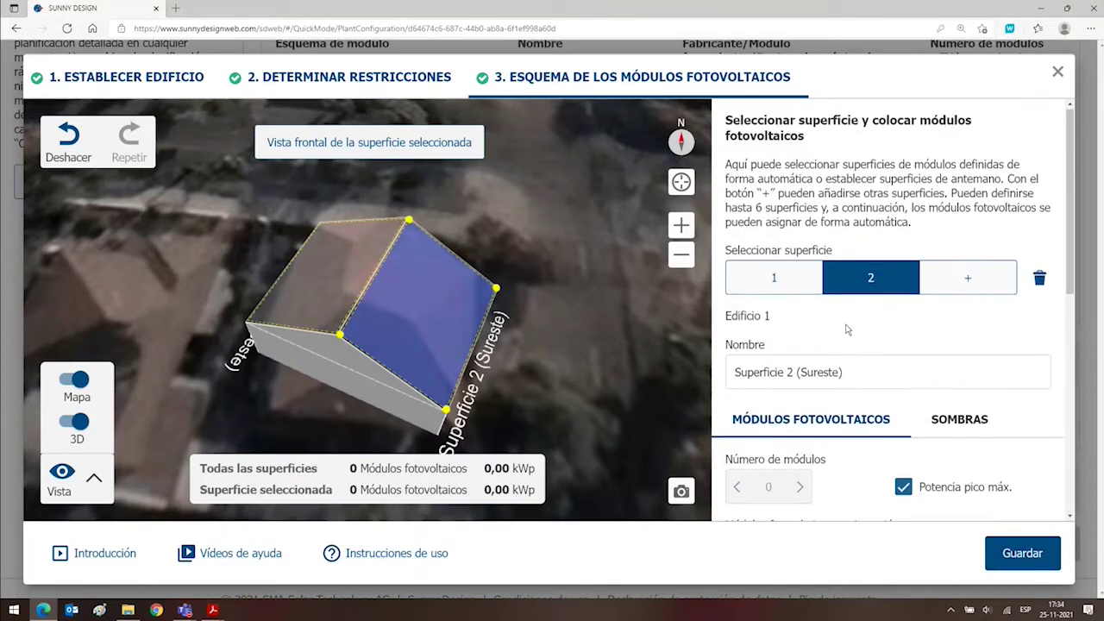
pyautogui.scroll(-2, 845, 328)
pyautogui.scroll(3, 847, 330)
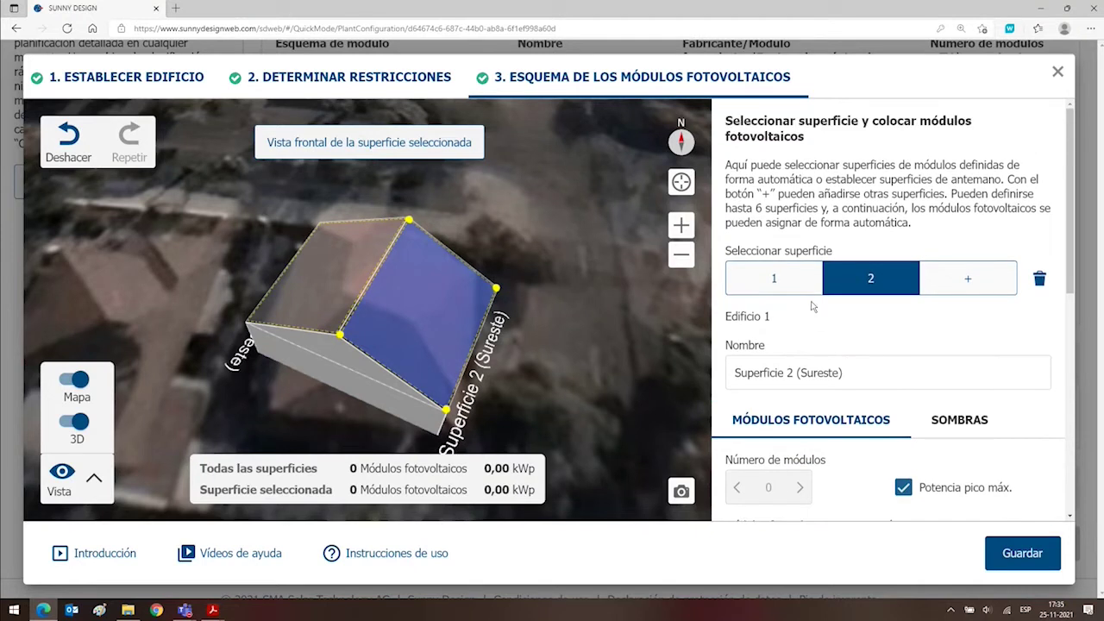
pyautogui.click(342, 270)
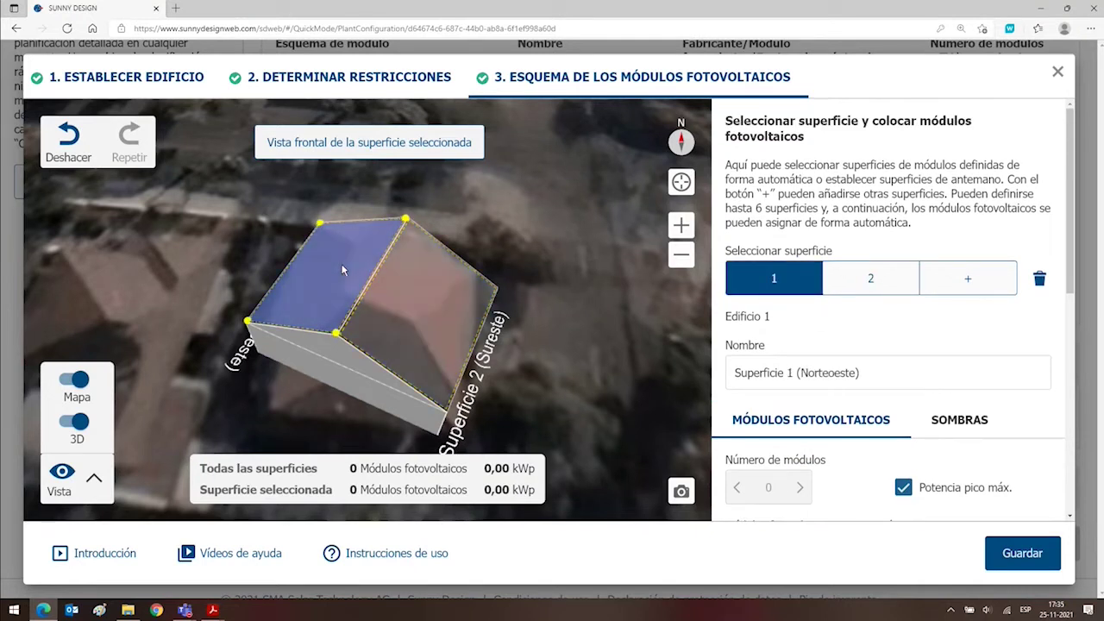
pyautogui.click(445, 305)
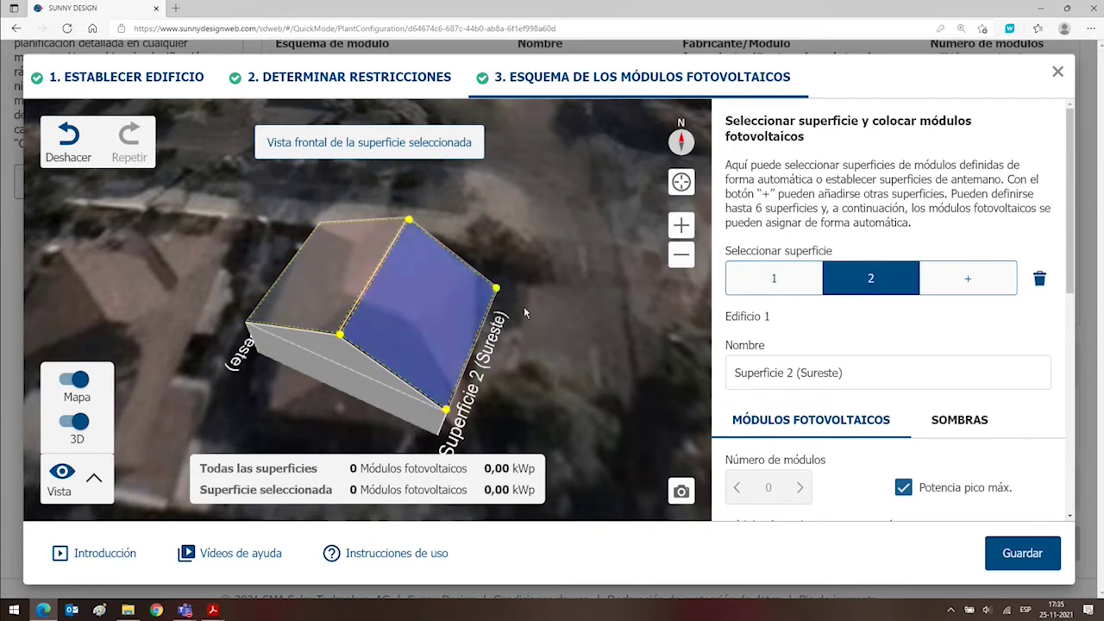
pyautogui.click(766, 285)
pyautogui.click(853, 288)
pyautogui.click(785, 287)
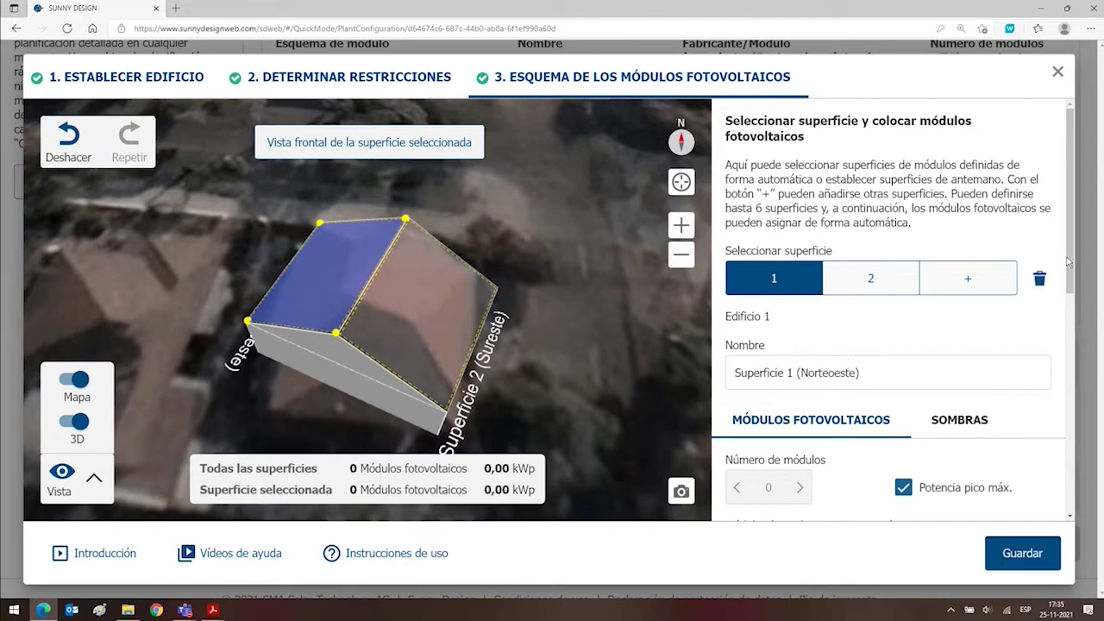
# Toggle 'Potencia pico máx.' off and back on, then bring up the module manufacturer and model choice.
pyautogui.moveTo(1070, 261); pyautogui.dragTo(1070, 291)
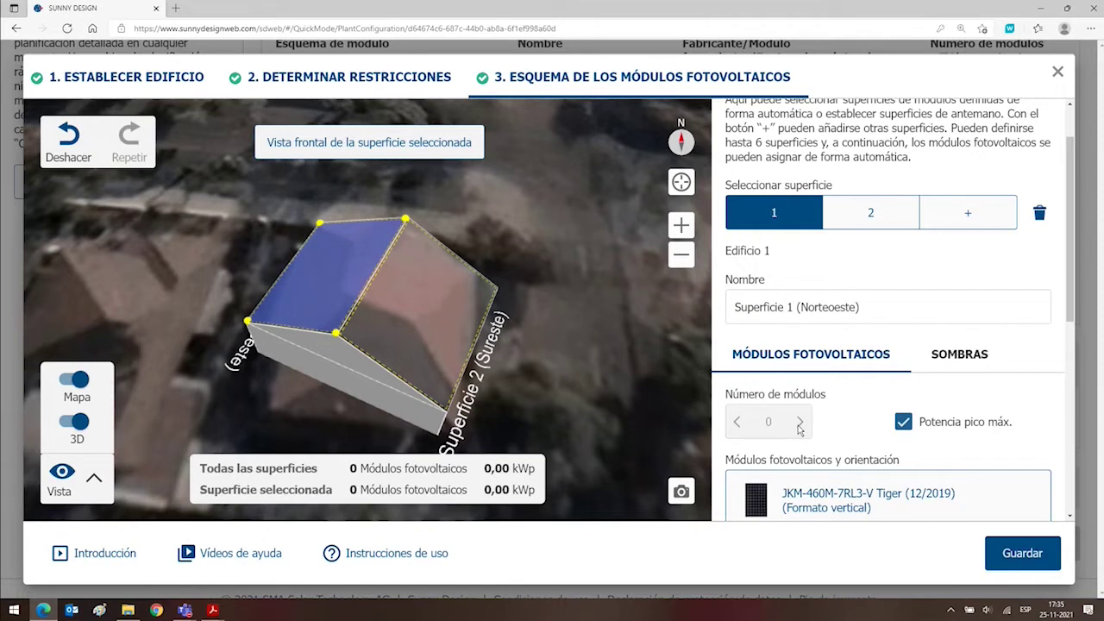
pyautogui.click(901, 422)
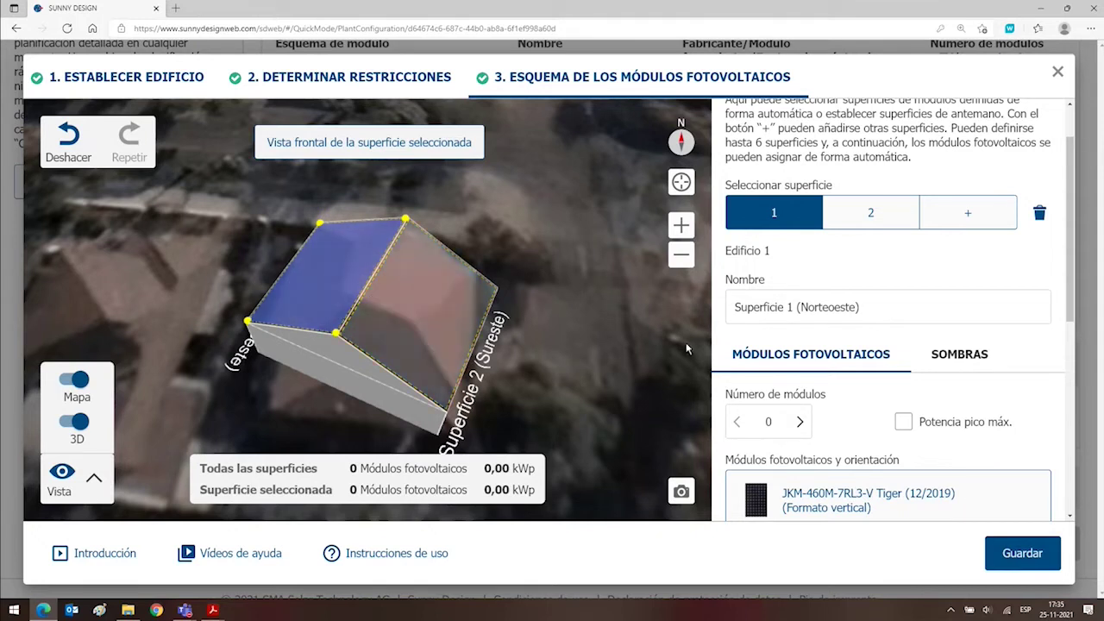
pyautogui.click(902, 423)
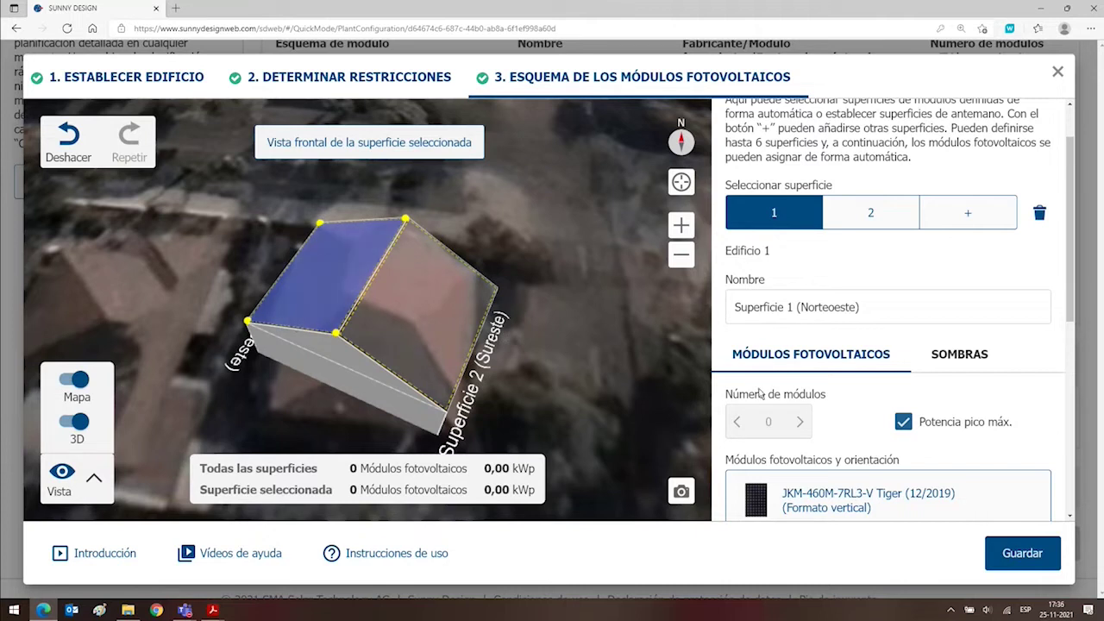
pyautogui.scroll(-3, 815, 422)
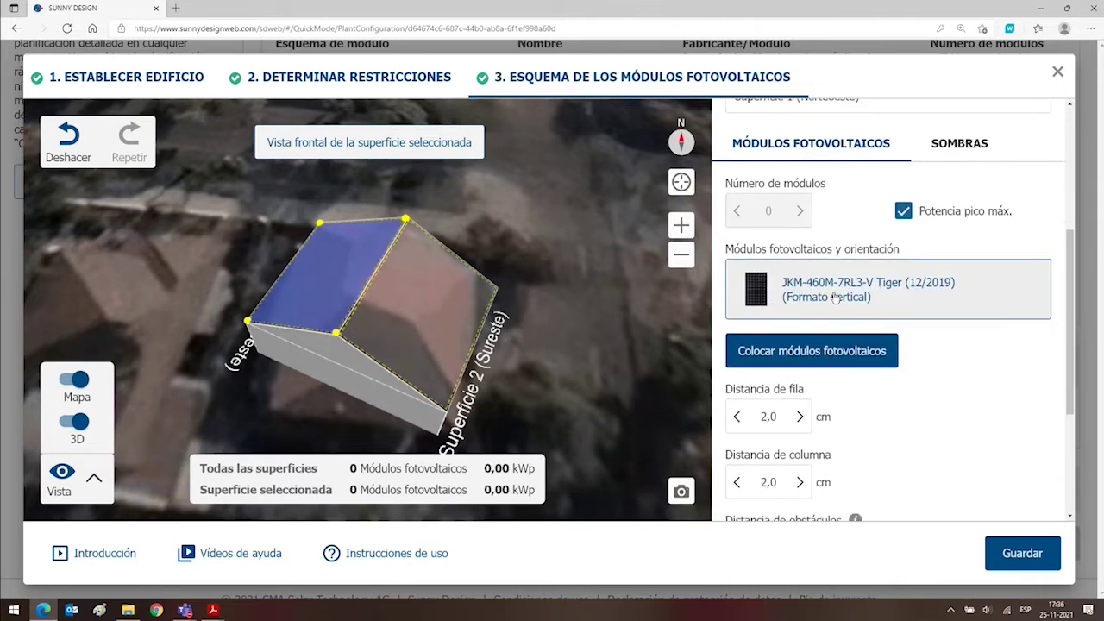
pyautogui.click(776, 294)
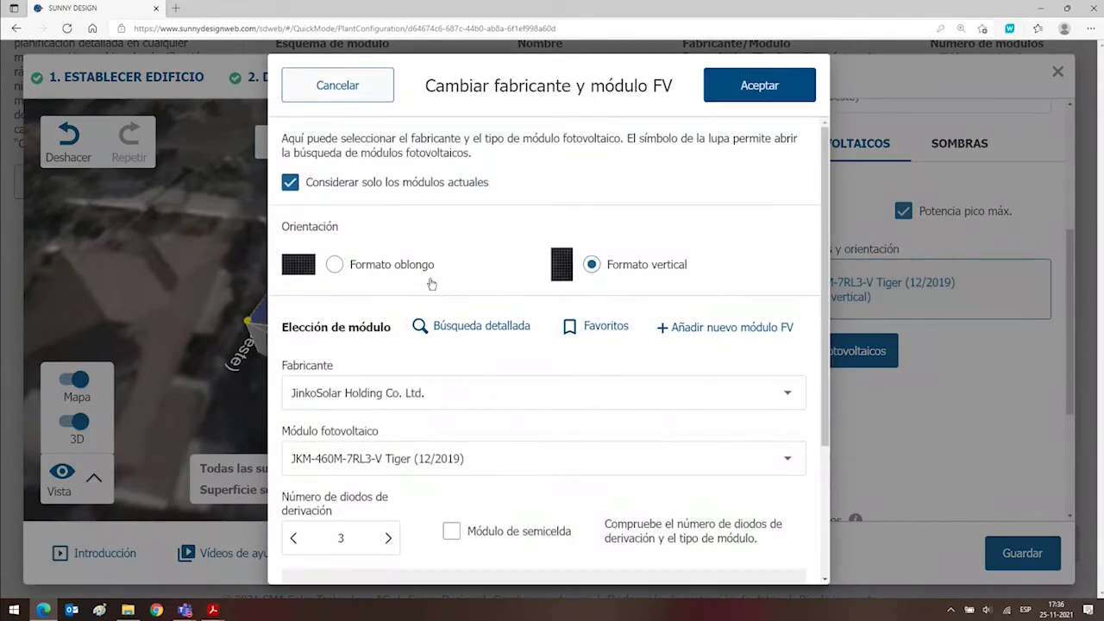
# Browse the JinkoSolar model list, then replace the manufacturer text with 'ja' to filter manufacturers.
pyautogui.click(446, 396)
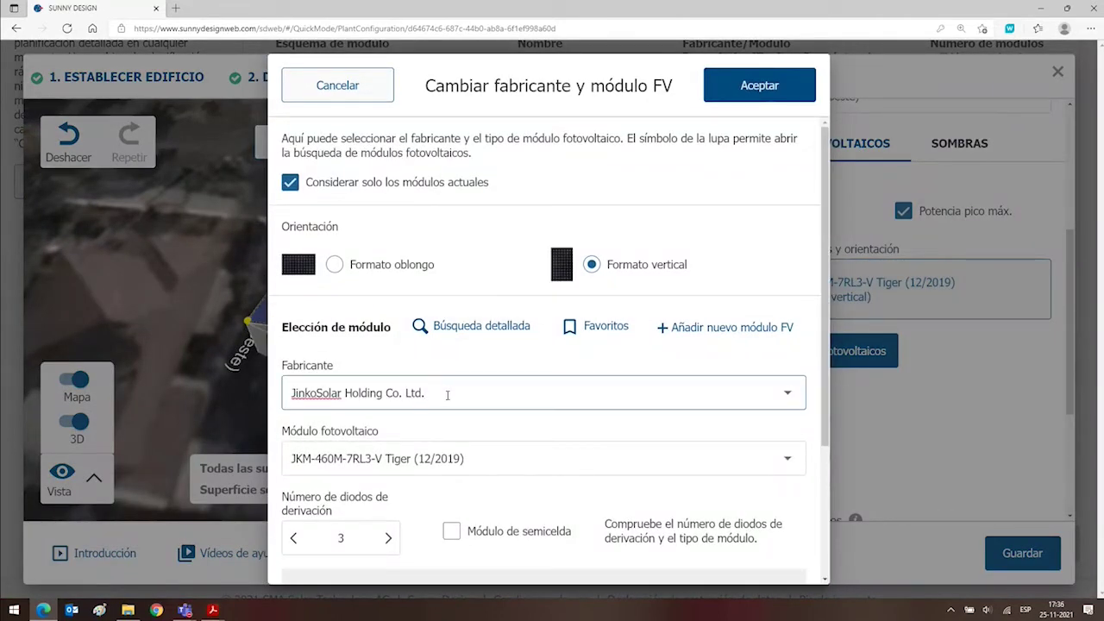
pyautogui.moveTo(447, 395); pyautogui.dragTo(261, 429)
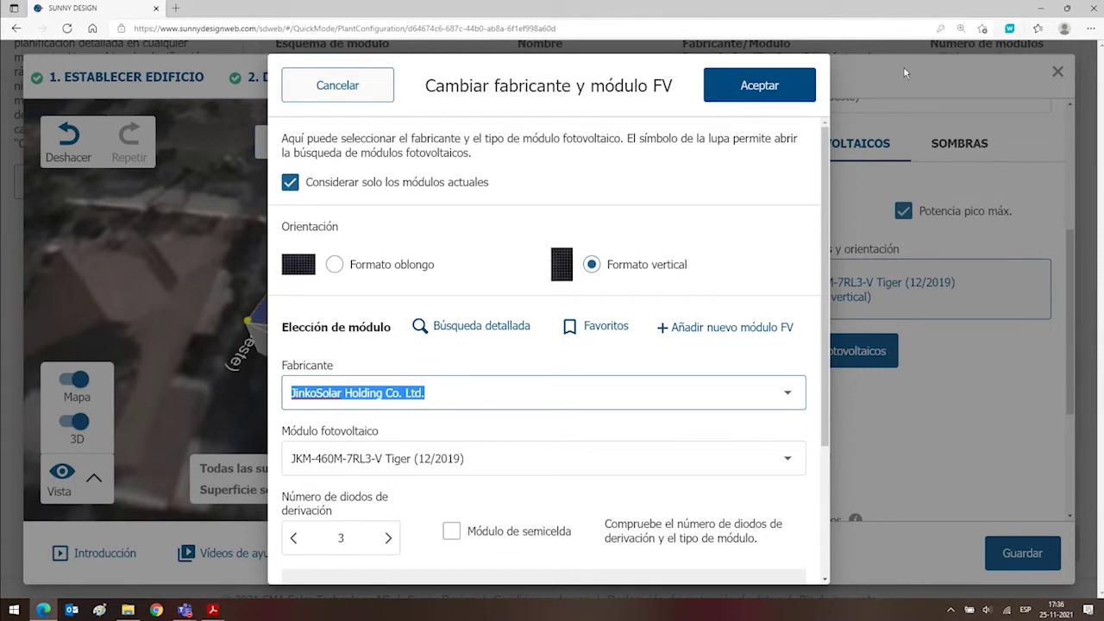
pyautogui.click(434, 393)
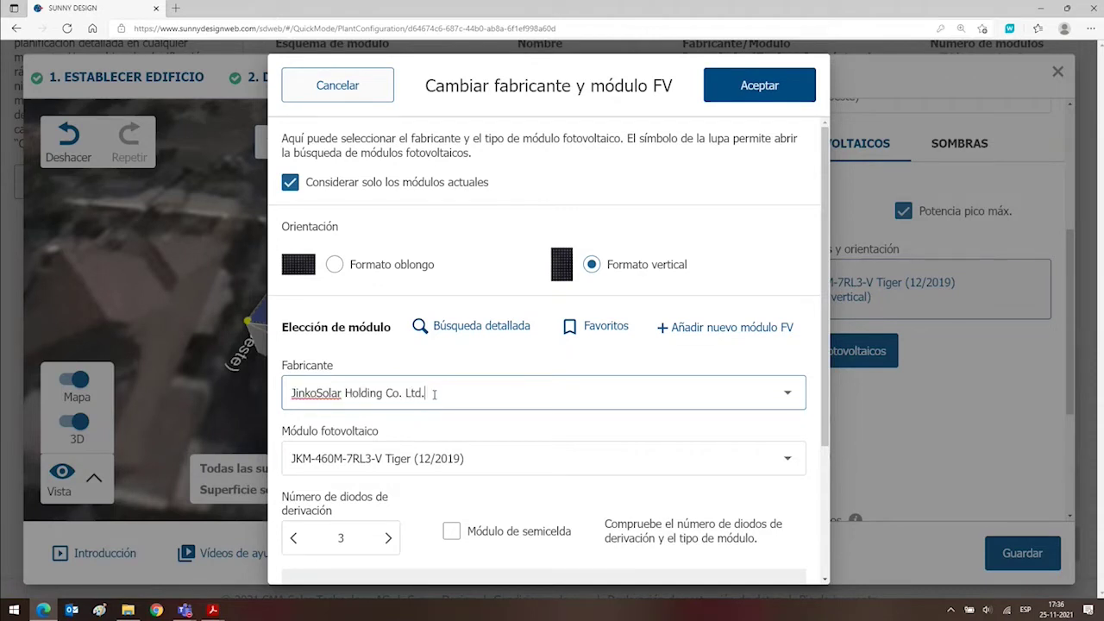
pyautogui.click(469, 458)
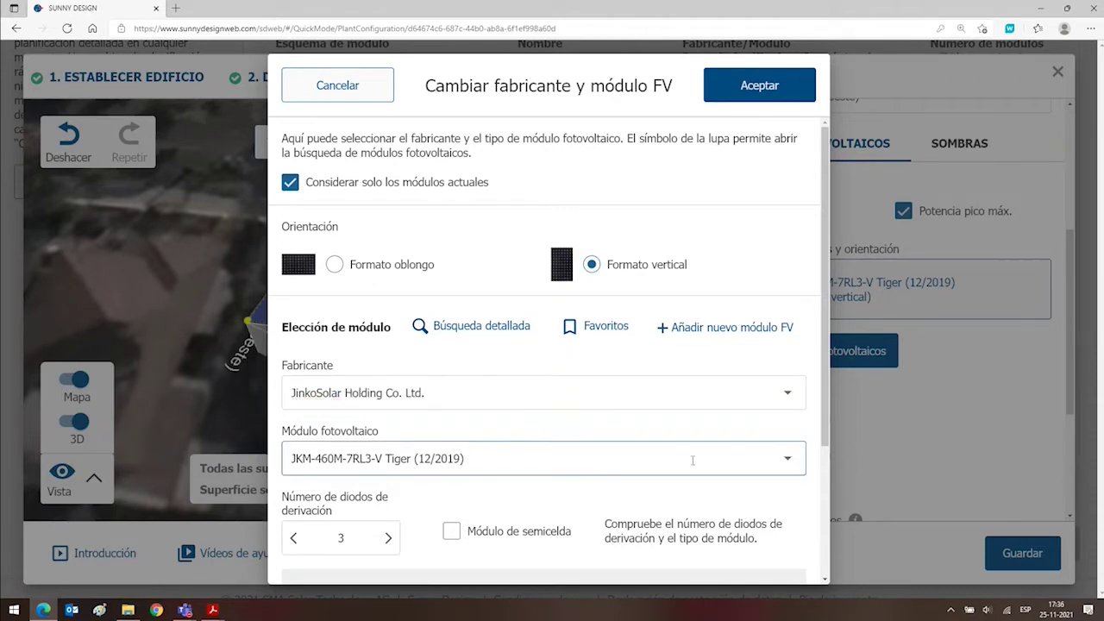
pyautogui.click(787, 459)
pyautogui.scroll(-1, 659, 375)
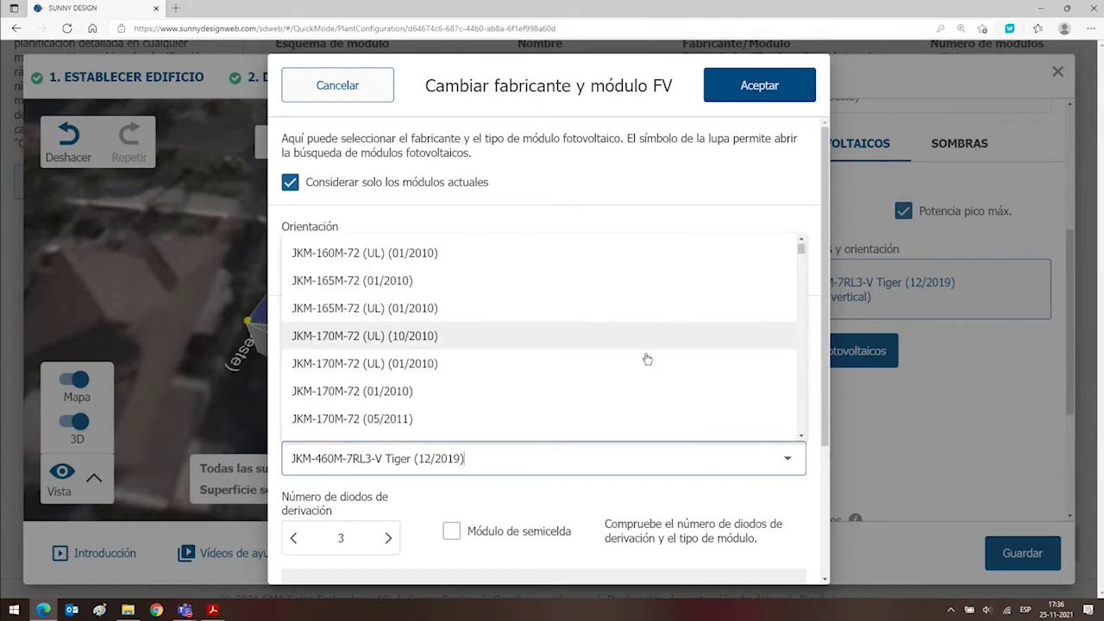
pyautogui.moveTo(801, 252); pyautogui.dragTo(801, 399)
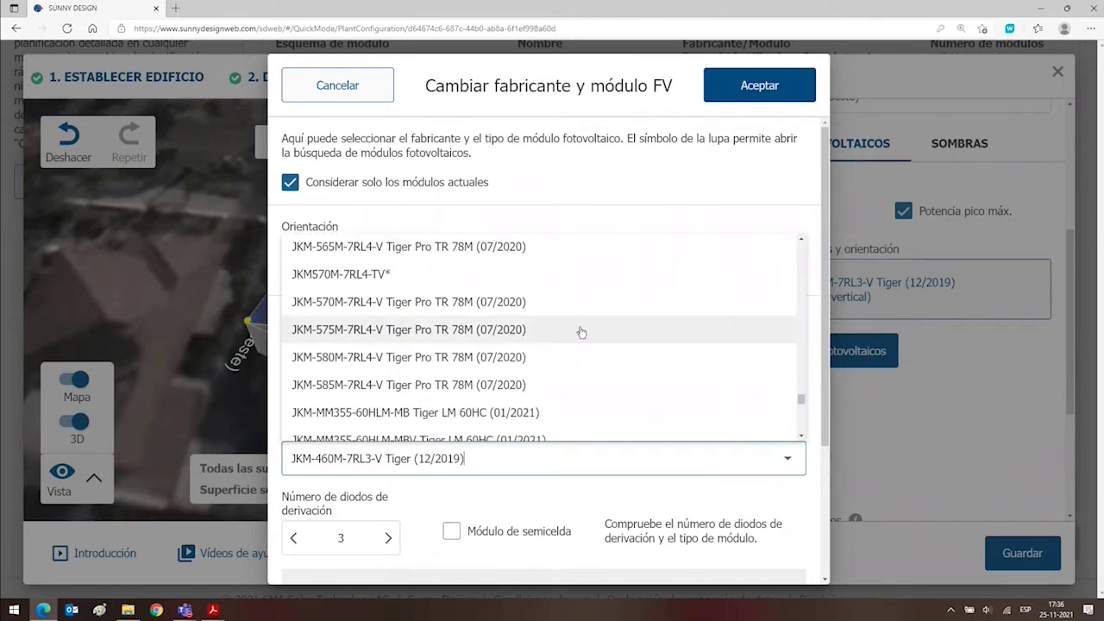
pyautogui.click(286, 493)
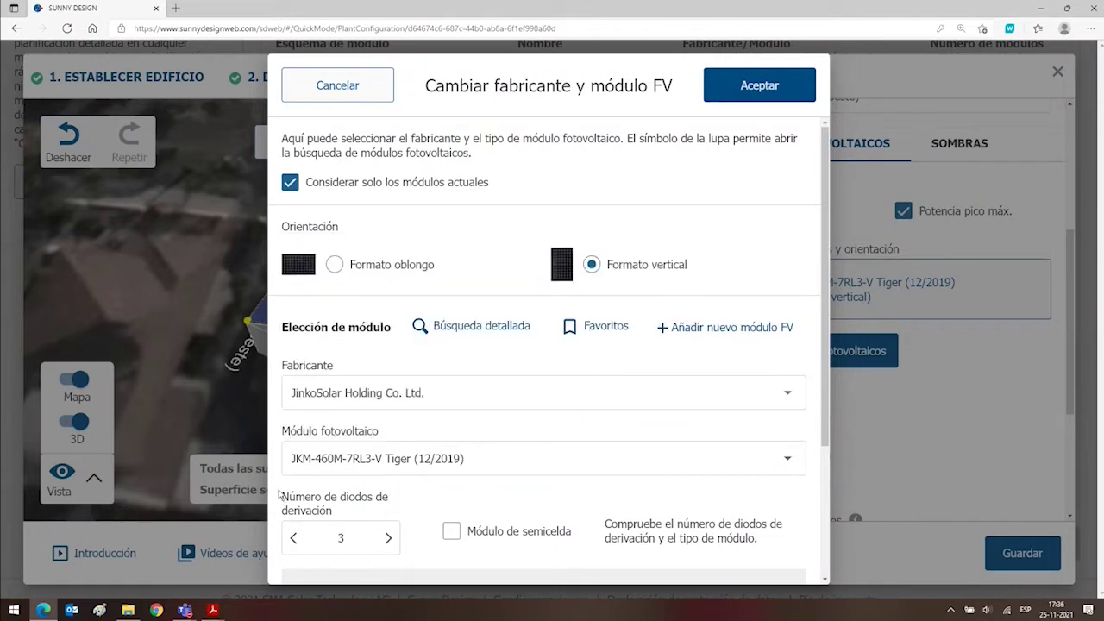
pyautogui.moveTo(436, 390); pyautogui.dragTo(270, 397)
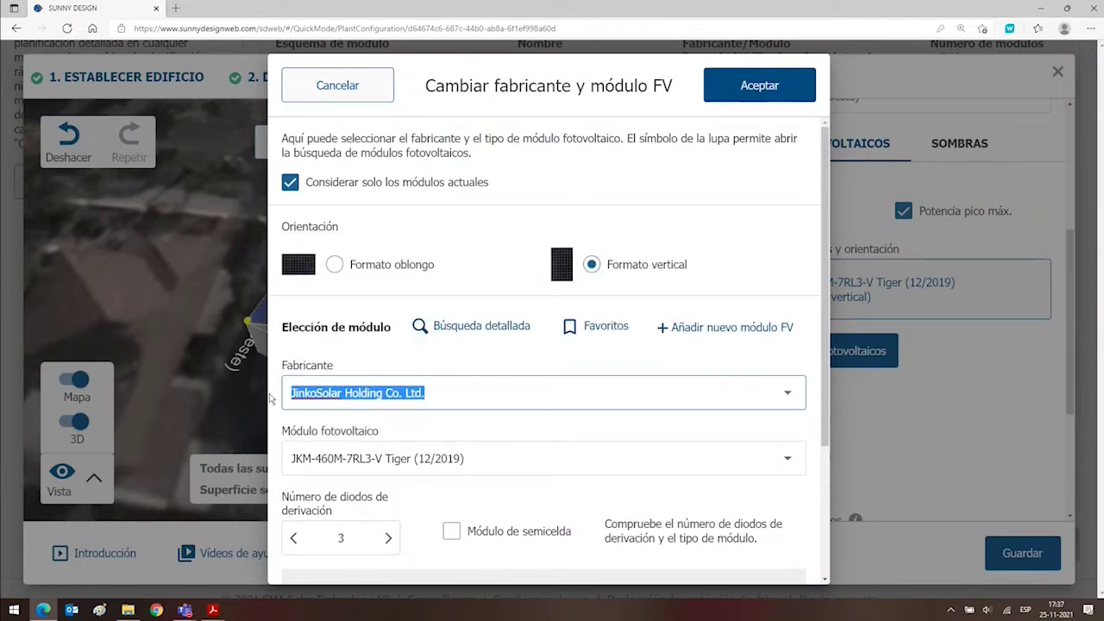
pyautogui.write('ja')
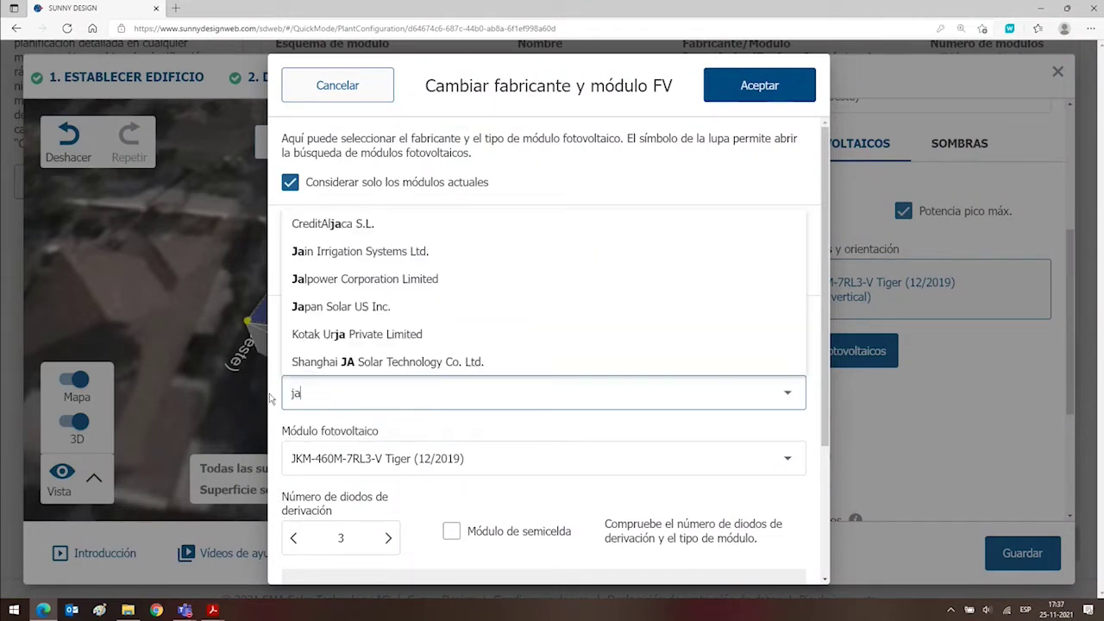
# Choose Shanghai JA Solar Technology Co. Ltd. and the JAM72S30-550/MR (1500V) (12/2020) module, then confirm.
pyautogui.click(358, 365)
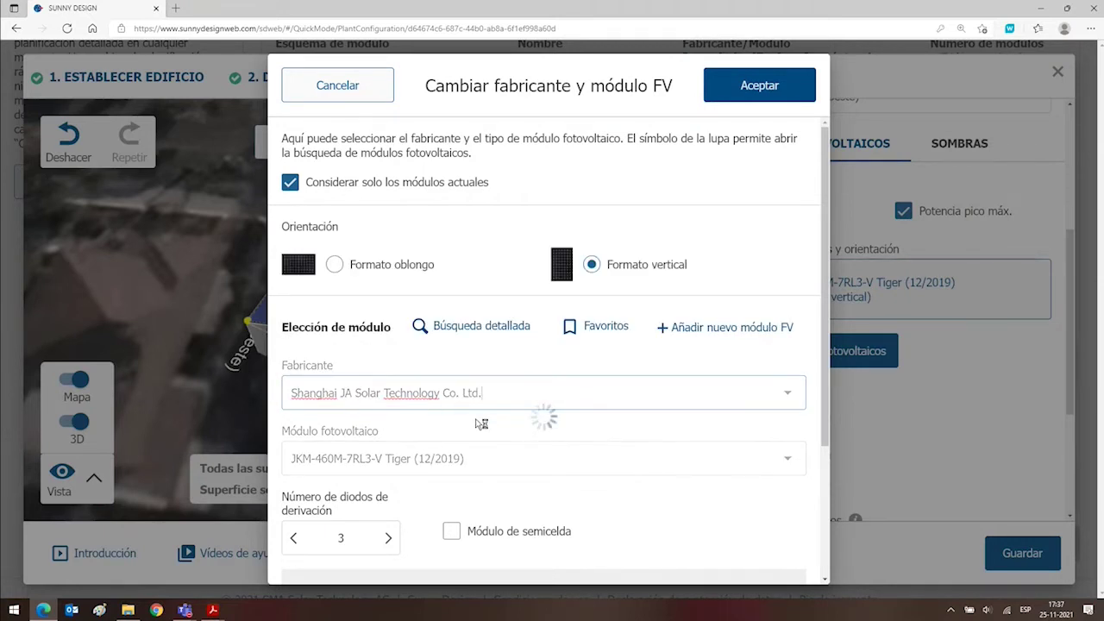
pyautogui.click(794, 464)
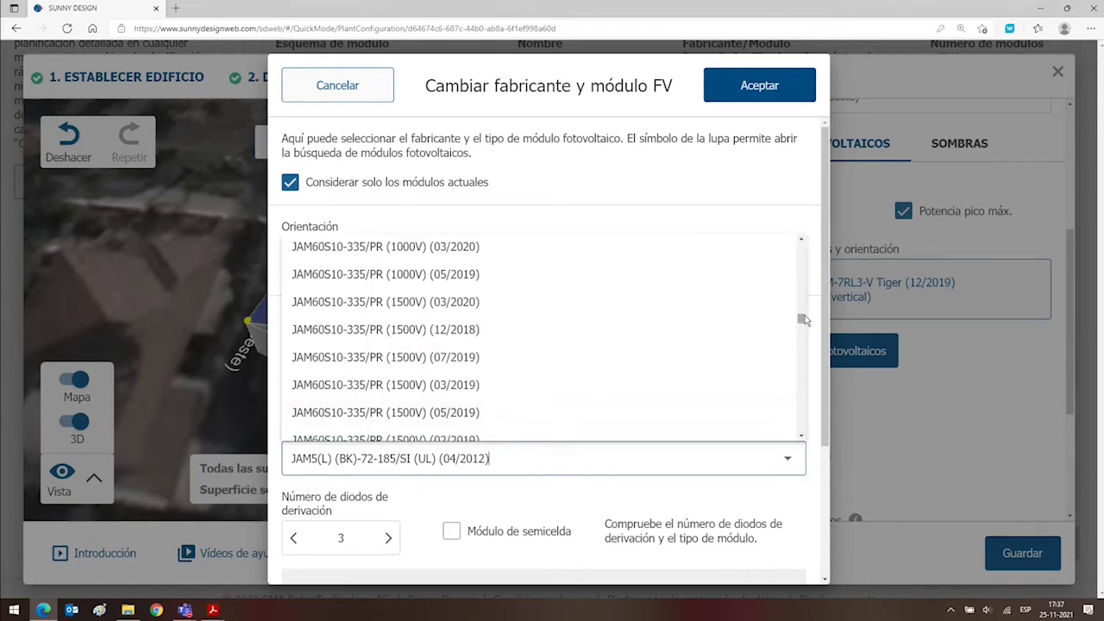
pyautogui.moveTo(801, 320); pyautogui.dragTo(803, 366)
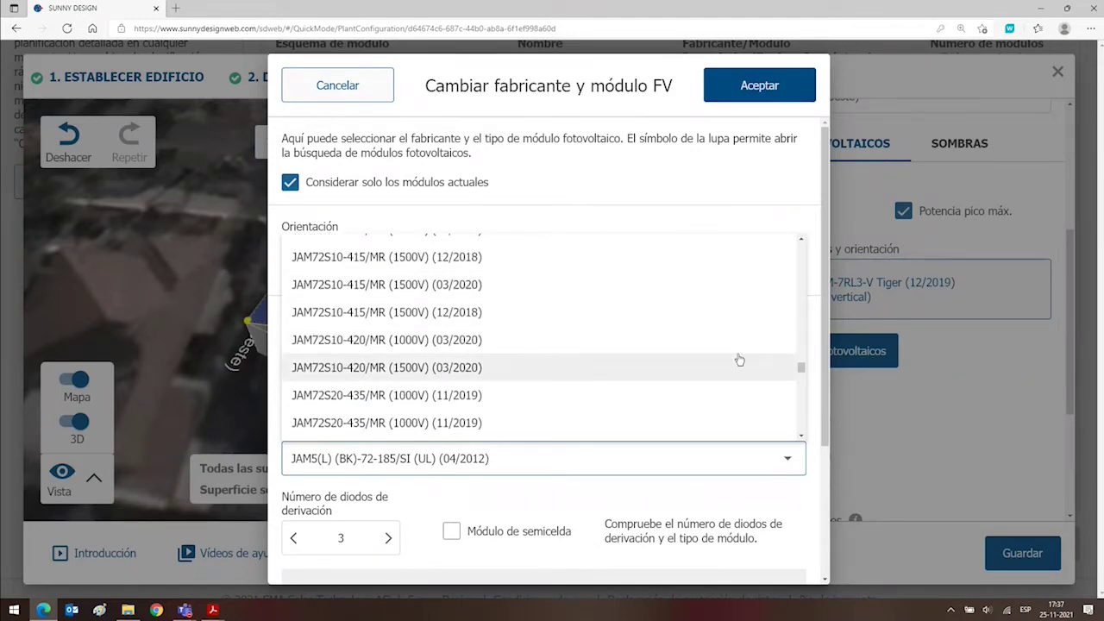
pyautogui.moveTo(802, 370)
pyautogui.mouseDown()
pyautogui.moveTo(812, 438)
pyautogui.moveTo(801, 358)
pyautogui.moveTo(801, 374)
pyautogui.mouseUp()
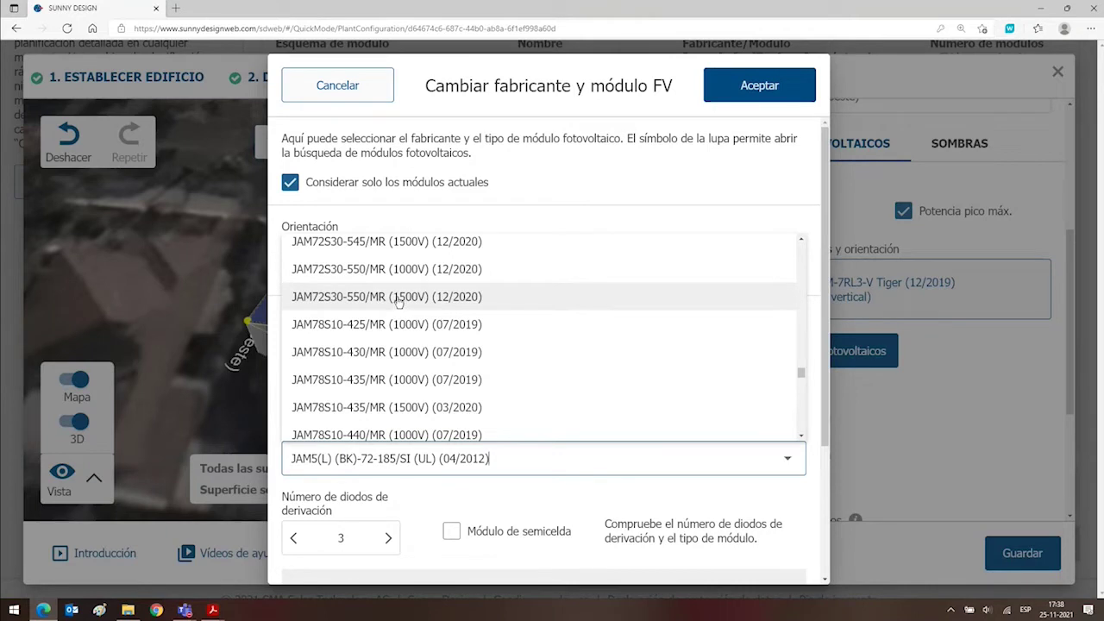
pyautogui.click(398, 301)
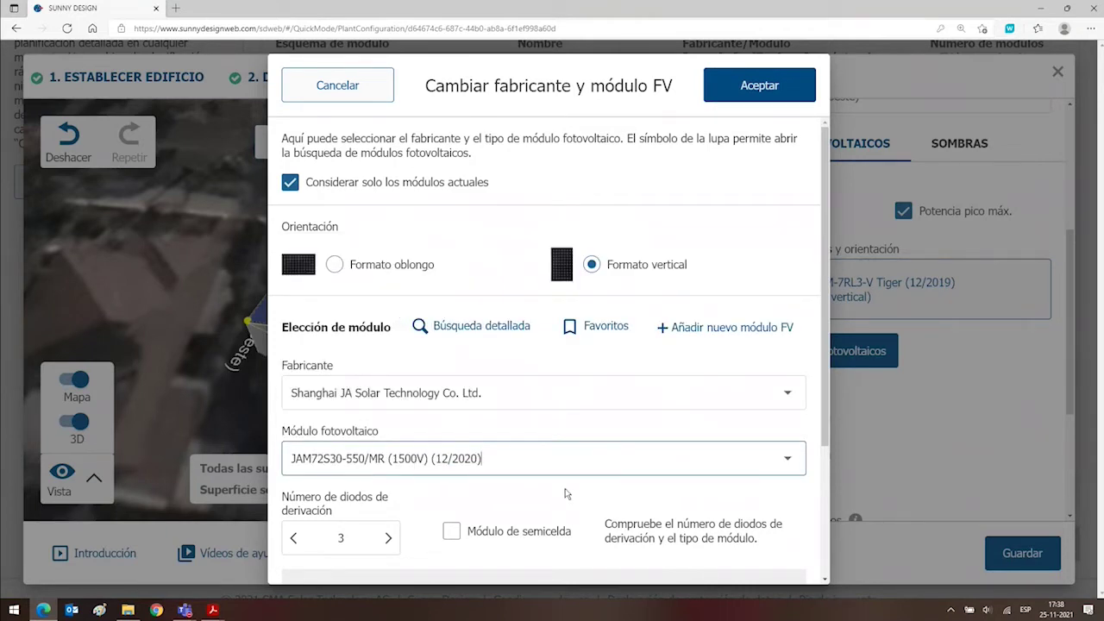
pyautogui.scroll(-2, 564, 493)
pyautogui.scroll(2, 552, 455)
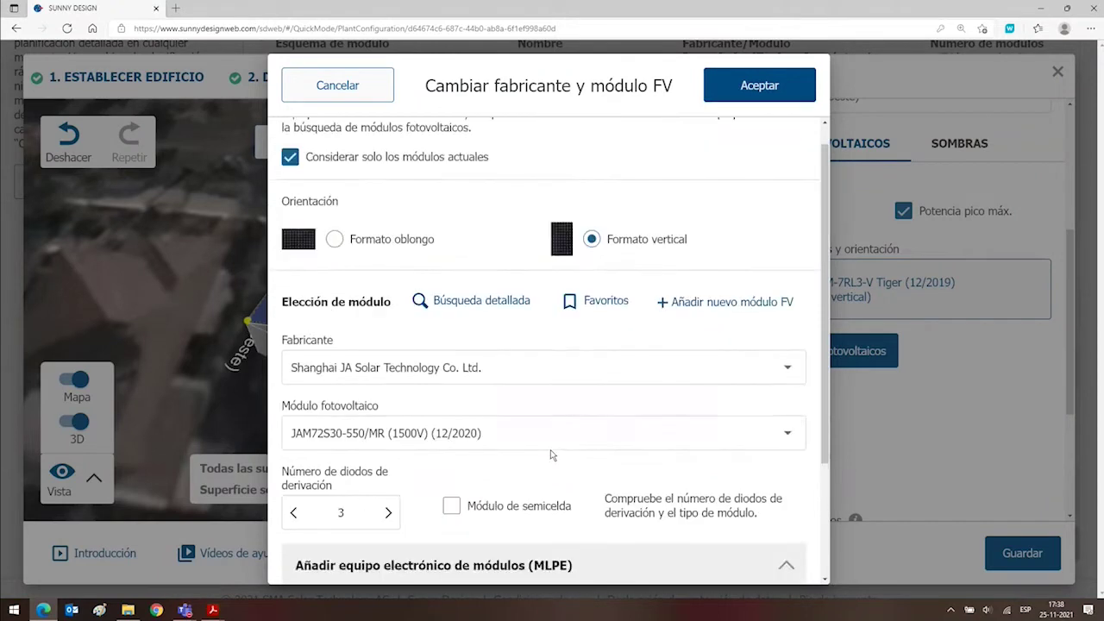
pyautogui.click(761, 89)
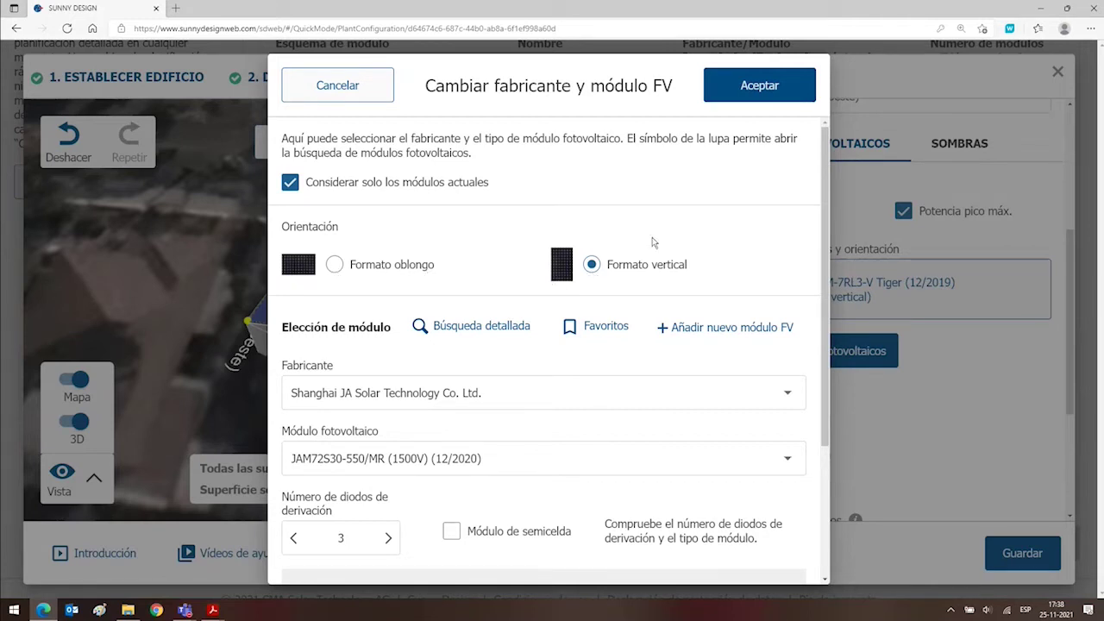
pyautogui.click(736, 92)
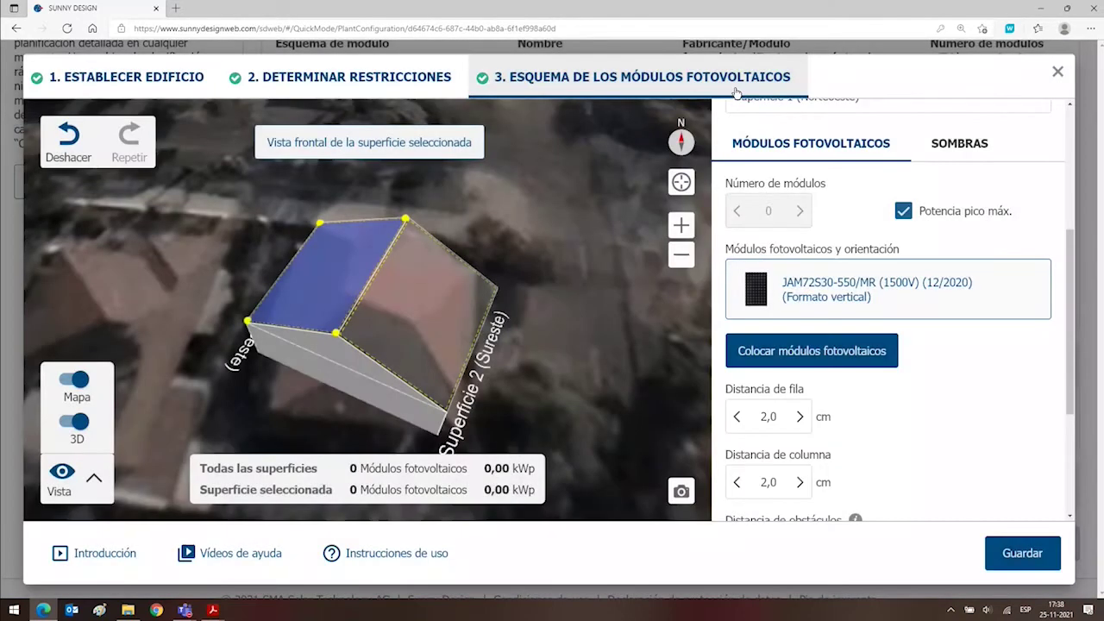
# Auto-place modules on the left roof surface, then set the count manually to 12 (6,60 kWp).
pyautogui.click(805, 354)
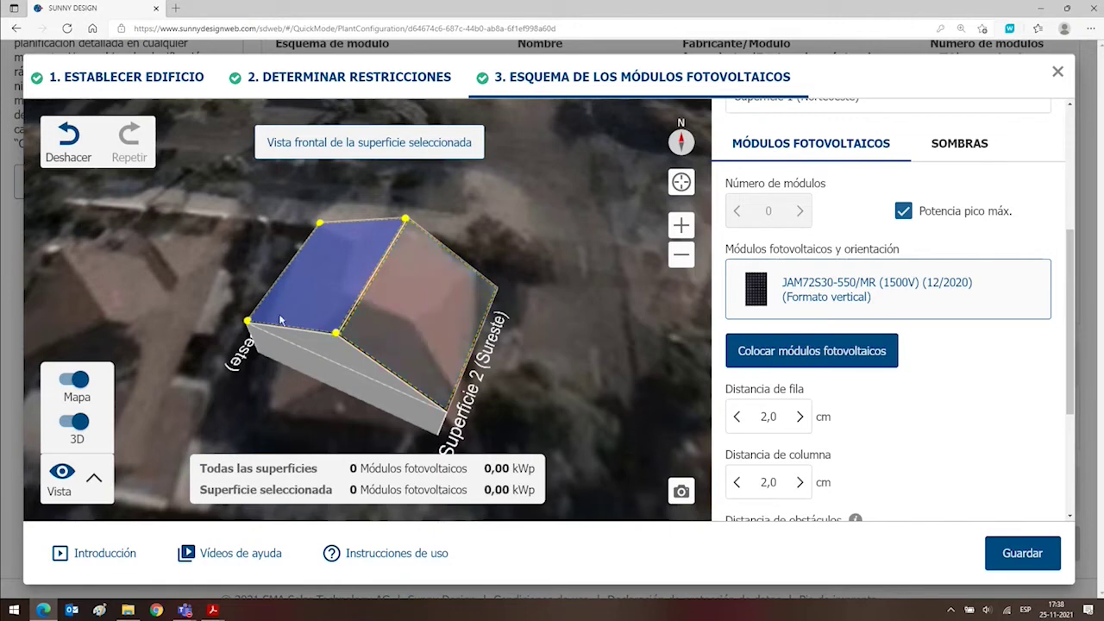
pyautogui.click(775, 357)
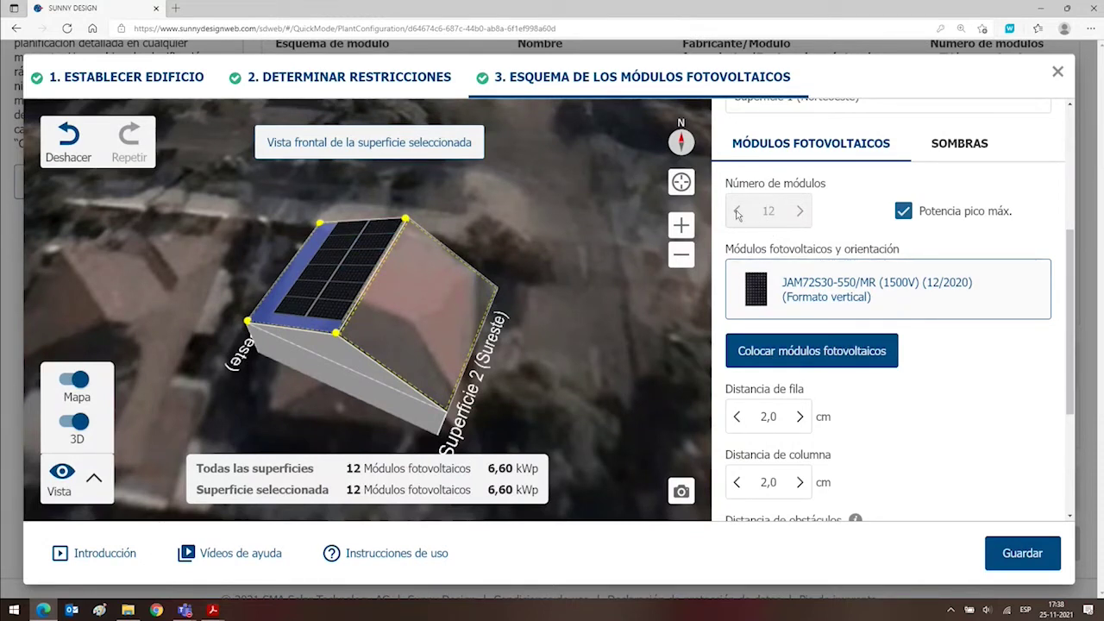
pyautogui.click(904, 214)
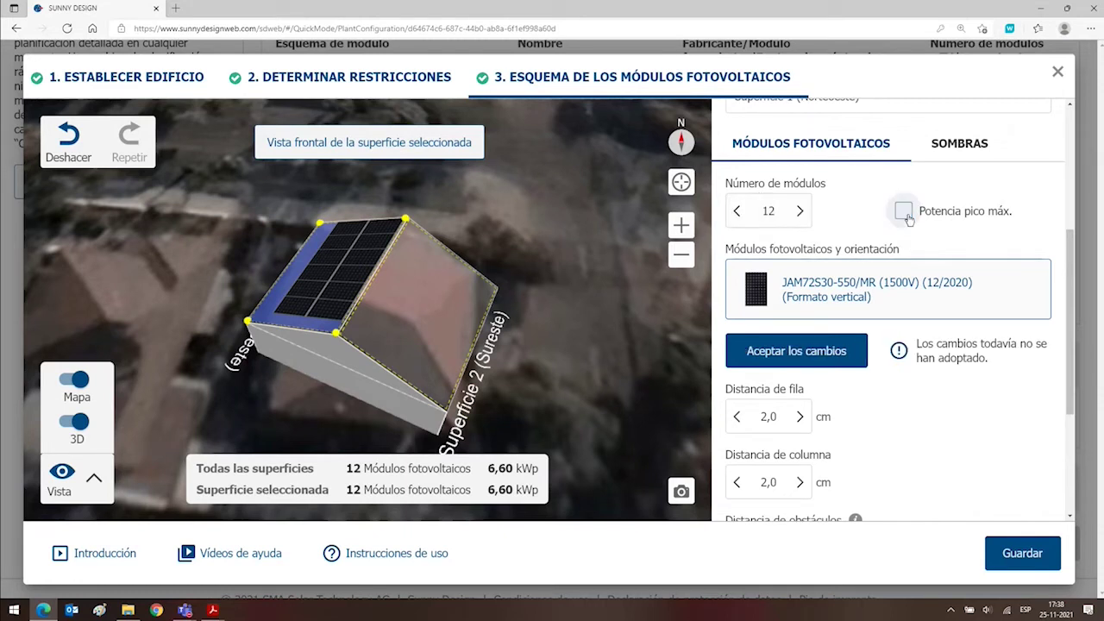
pyautogui.click(737, 211)
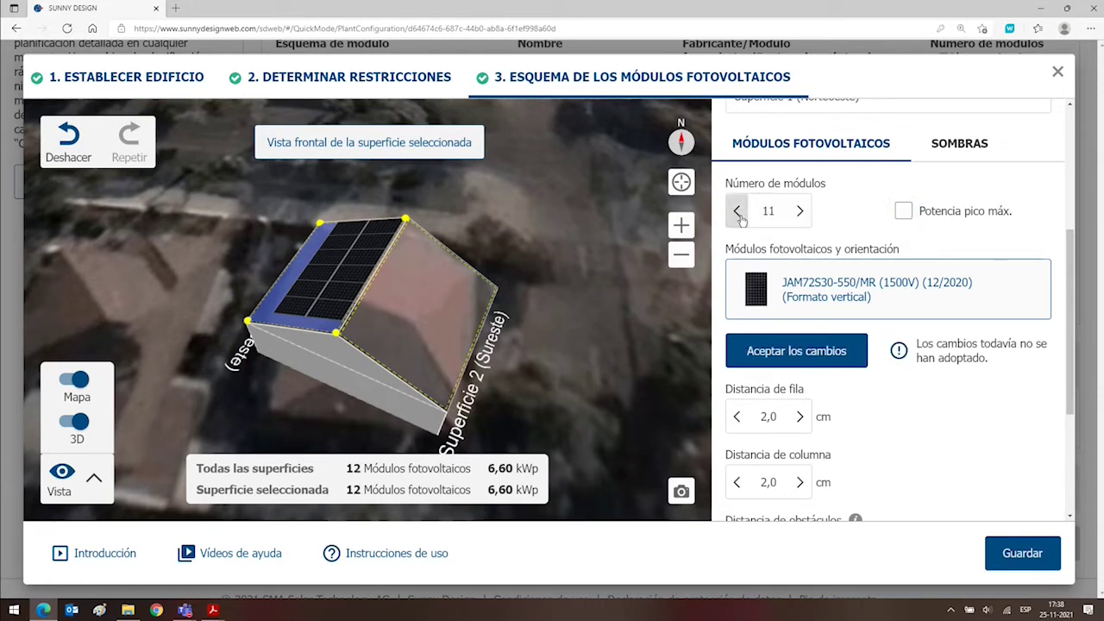
pyautogui.click(737, 212)
pyautogui.click(783, 351)
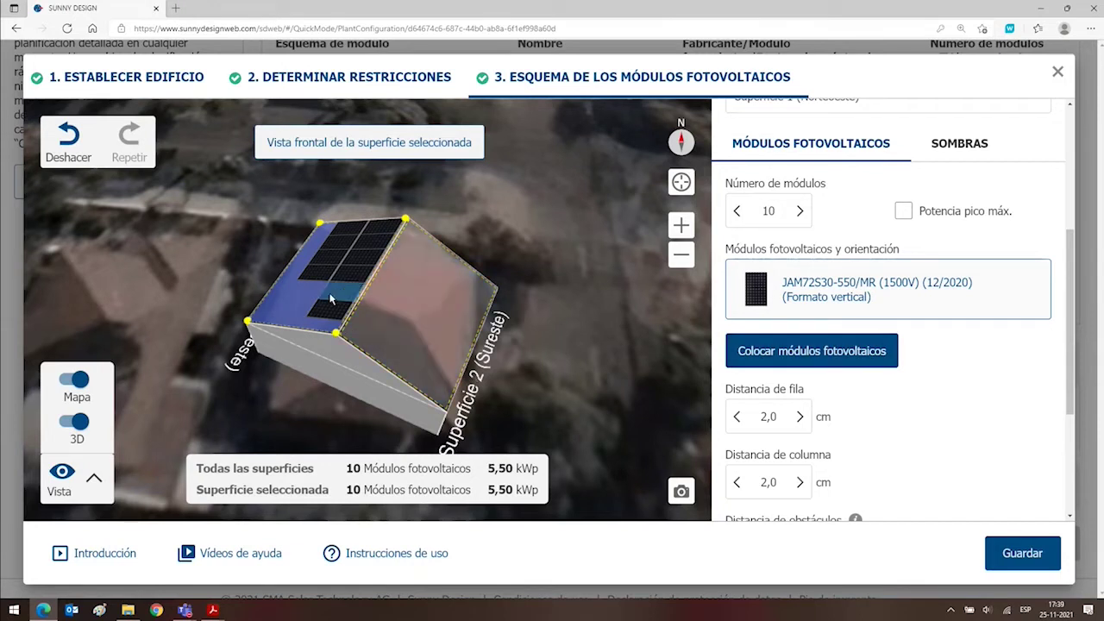
pyautogui.click(799, 210)
pyautogui.click(799, 210)
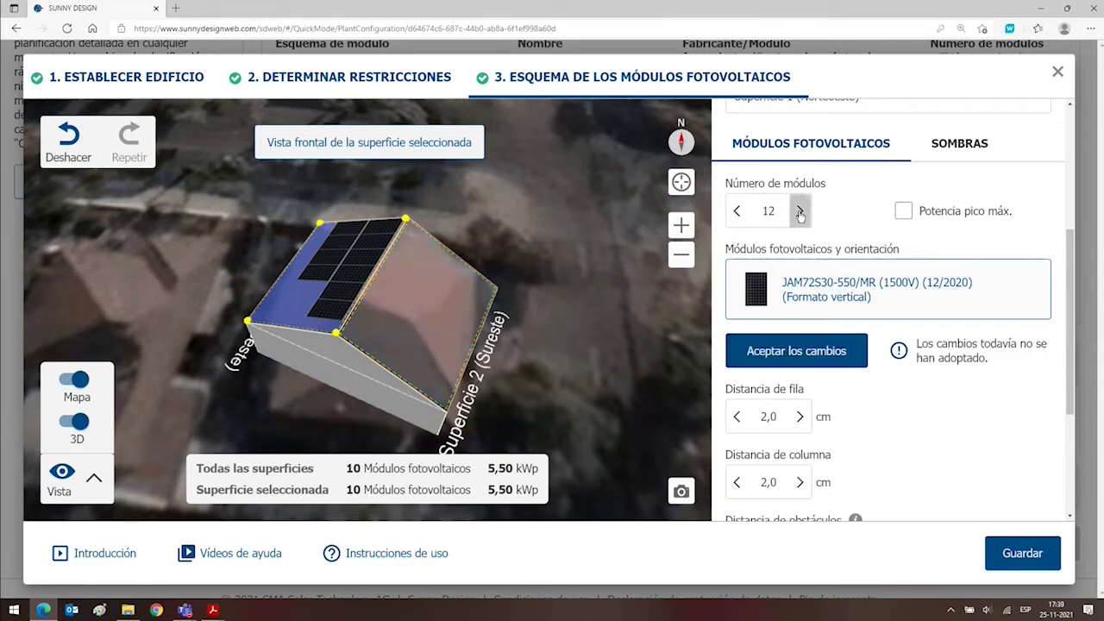
pyautogui.click(799, 210)
pyautogui.click(786, 359)
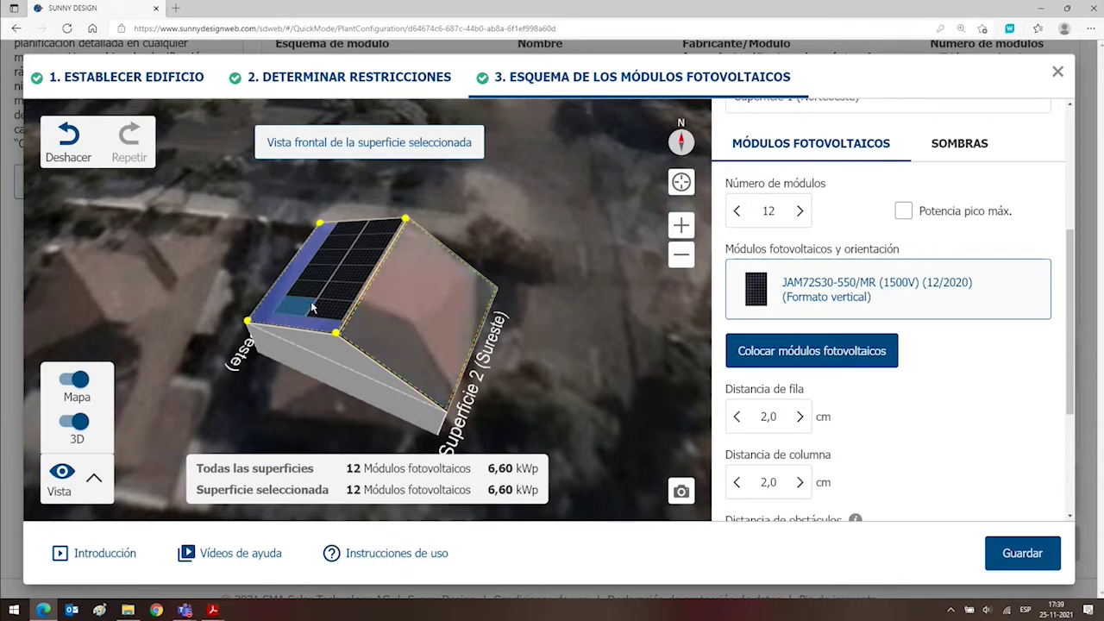
pyautogui.click(444, 300)
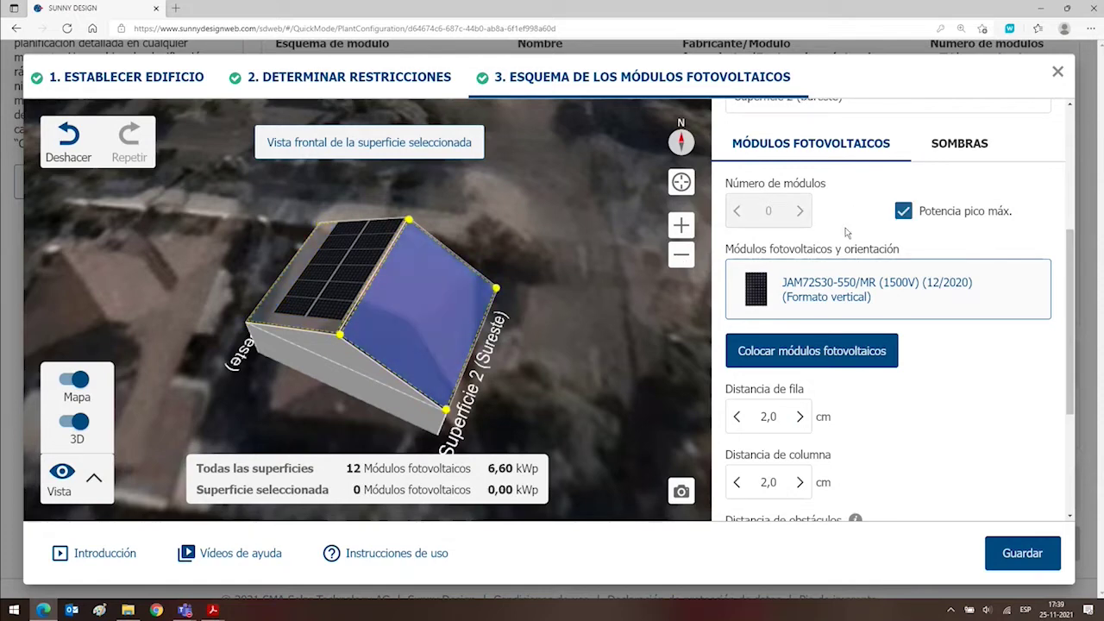
# Switch the module arrangement to Formato oblongo.
pyautogui.click(837, 291)
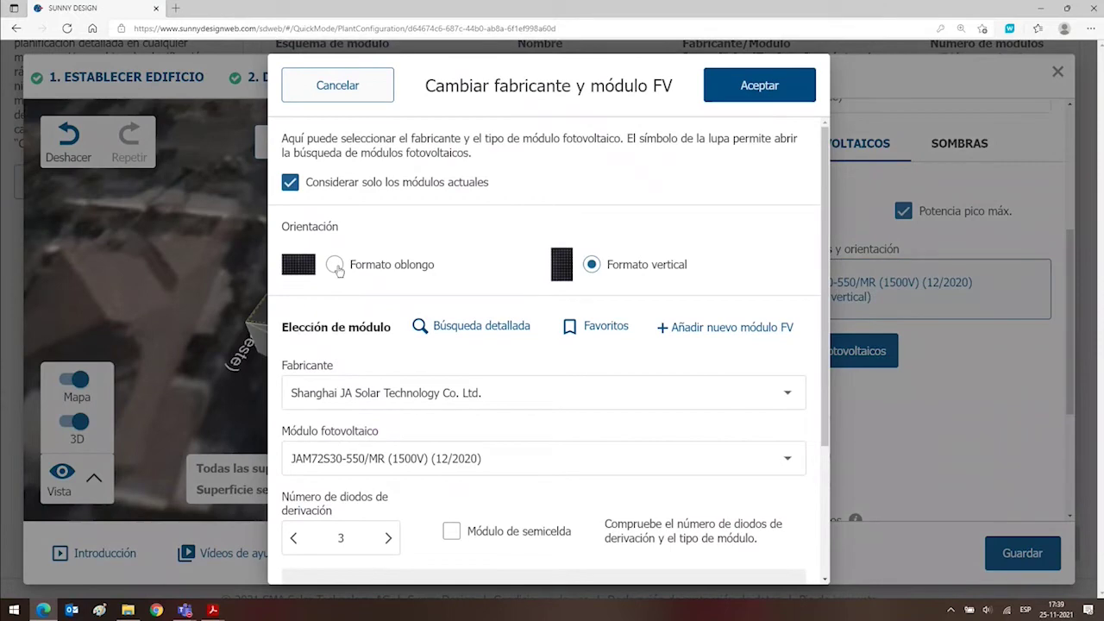
pyautogui.click(337, 269)
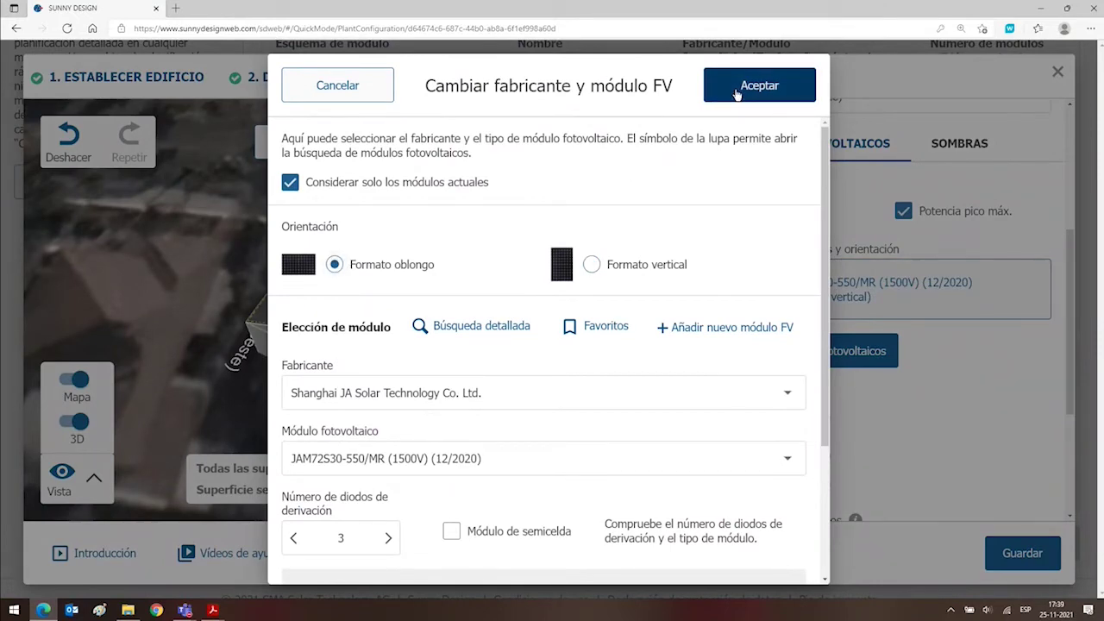
pyautogui.click(737, 90)
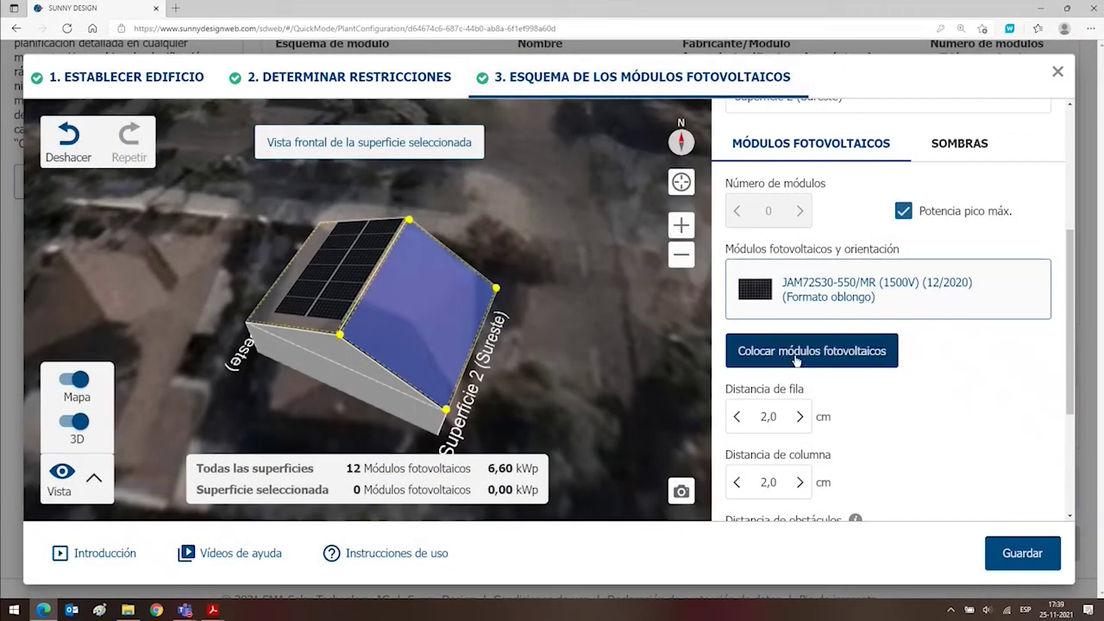
# Auto-fill Superficie 2 (Sureste) with modules and reduce its count to 12.
pyautogui.click(796, 360)
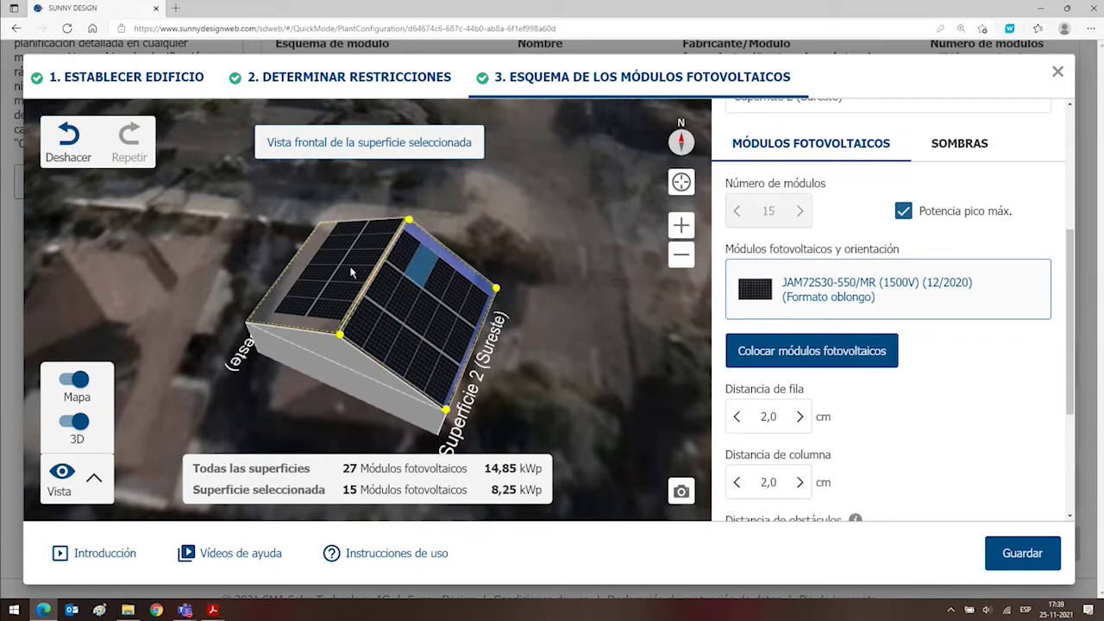
pyautogui.click(284, 291)
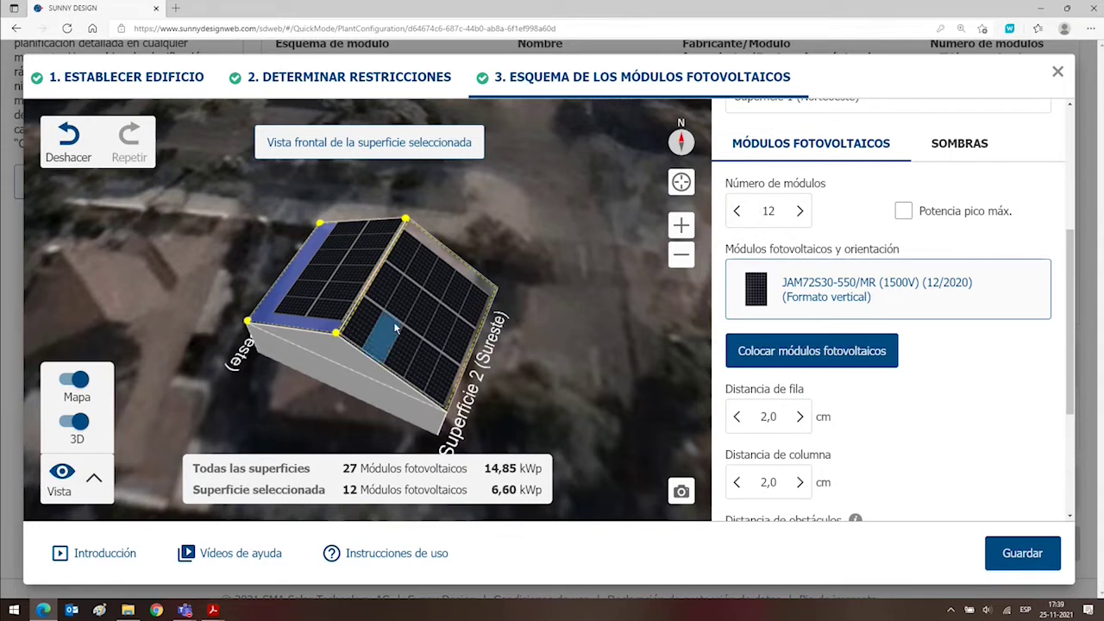
pyautogui.click(474, 278)
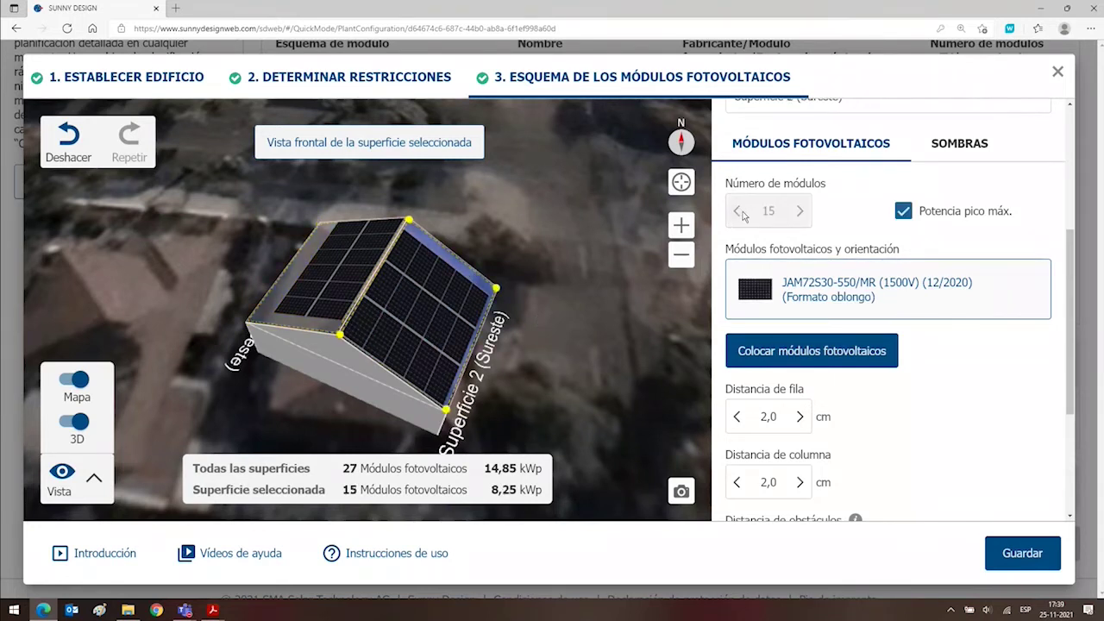
pyautogui.click(737, 212)
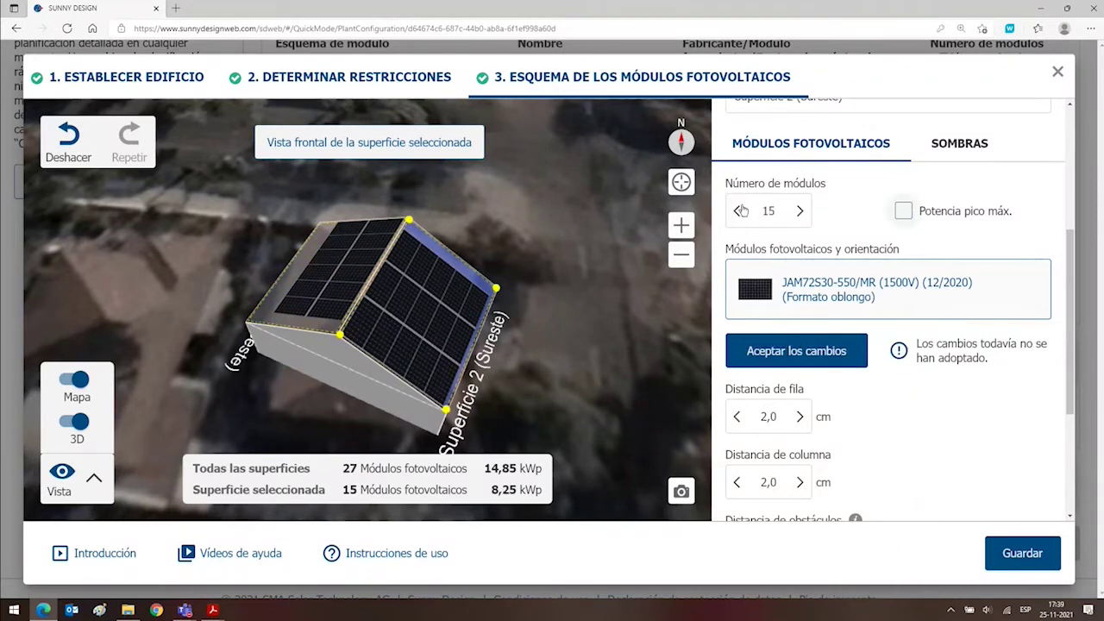
pyautogui.click(737, 211)
pyautogui.click(737, 212)
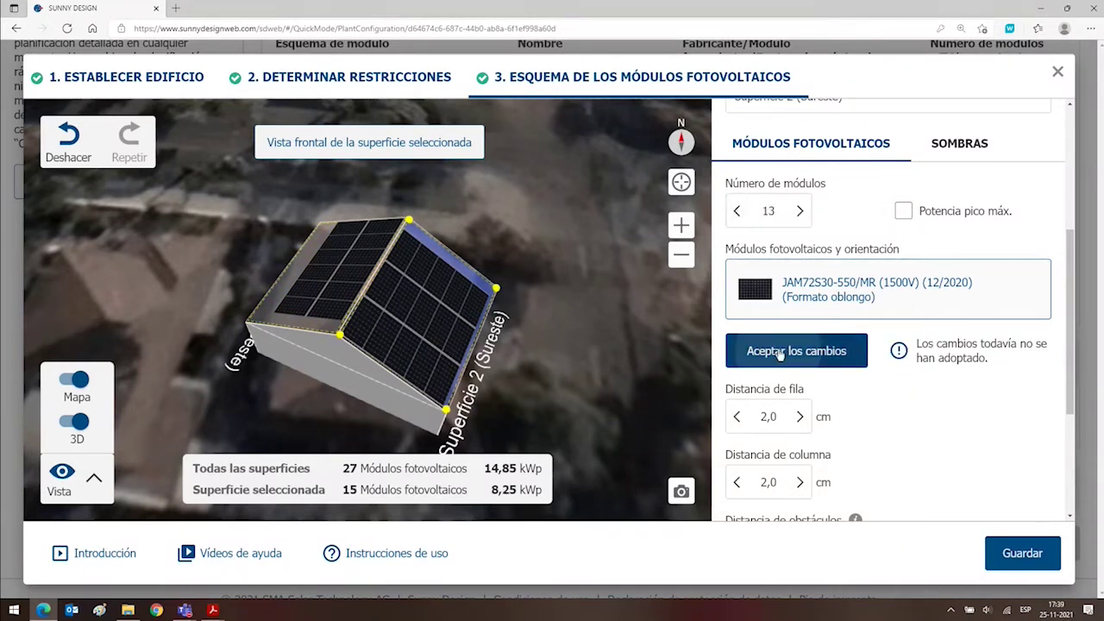
pyautogui.click(737, 211)
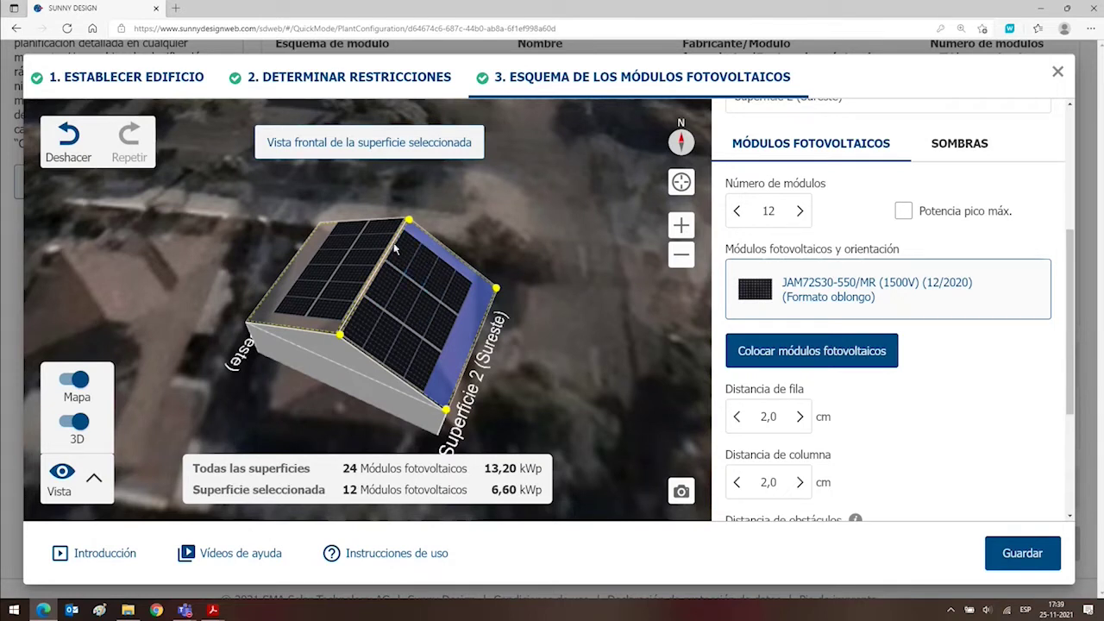
# Move one module lower on the southeast roof, then reselect the whole surface.
pyautogui.click(418, 269)
pyautogui.moveTo(417, 269); pyautogui.dragTo(437, 309)
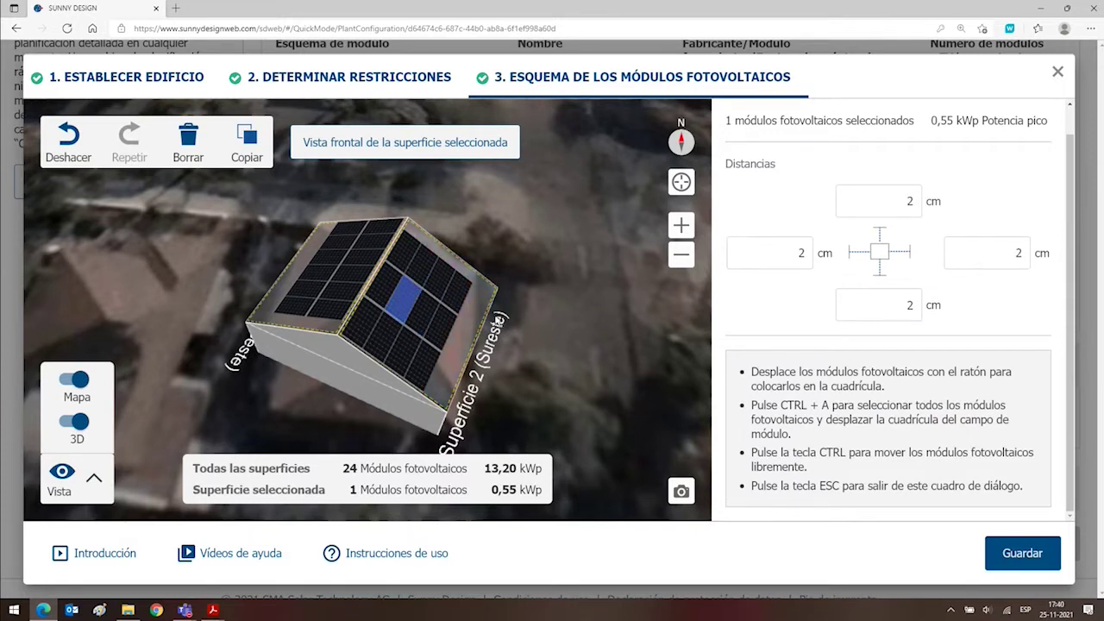
pyautogui.click(472, 313)
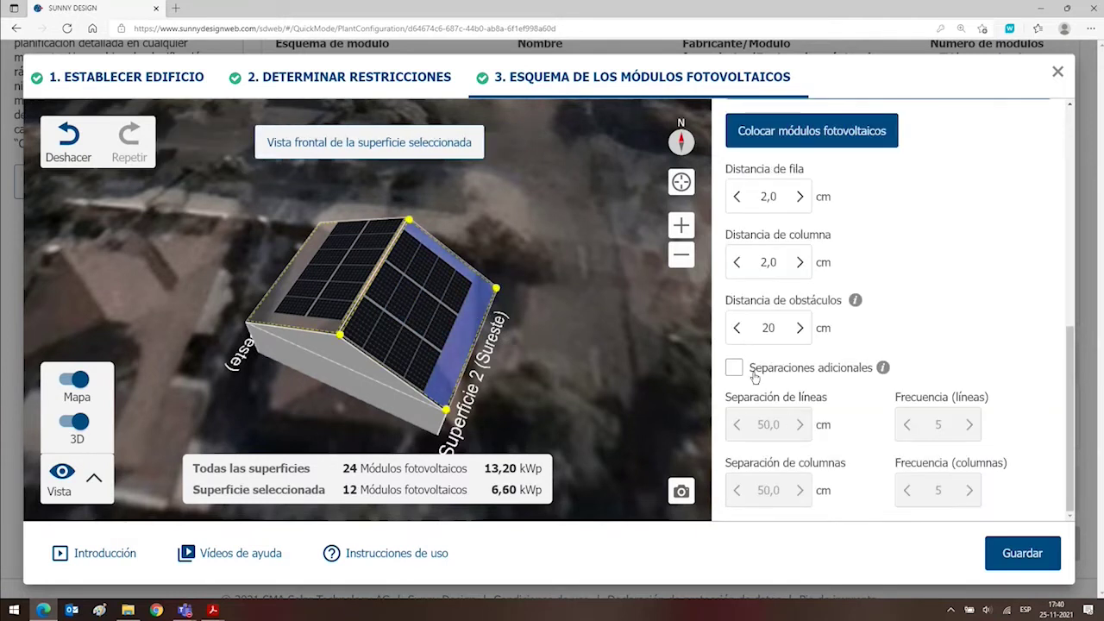
# Raise row and column module spacing to 10 cm and apply it.
pyautogui.click(799, 197)
pyautogui.click(798, 197)
pyautogui.click(798, 196)
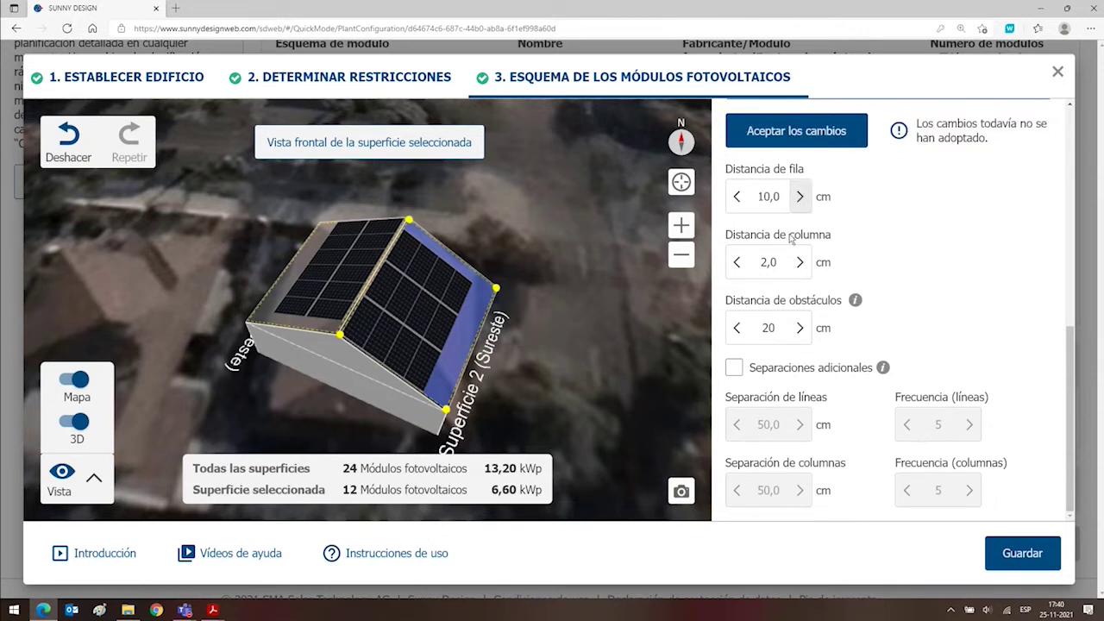
pyautogui.click(798, 262)
pyautogui.click(798, 262)
pyautogui.click(799, 263)
pyautogui.click(799, 262)
pyautogui.click(798, 262)
pyautogui.click(798, 262)
pyautogui.click(798, 263)
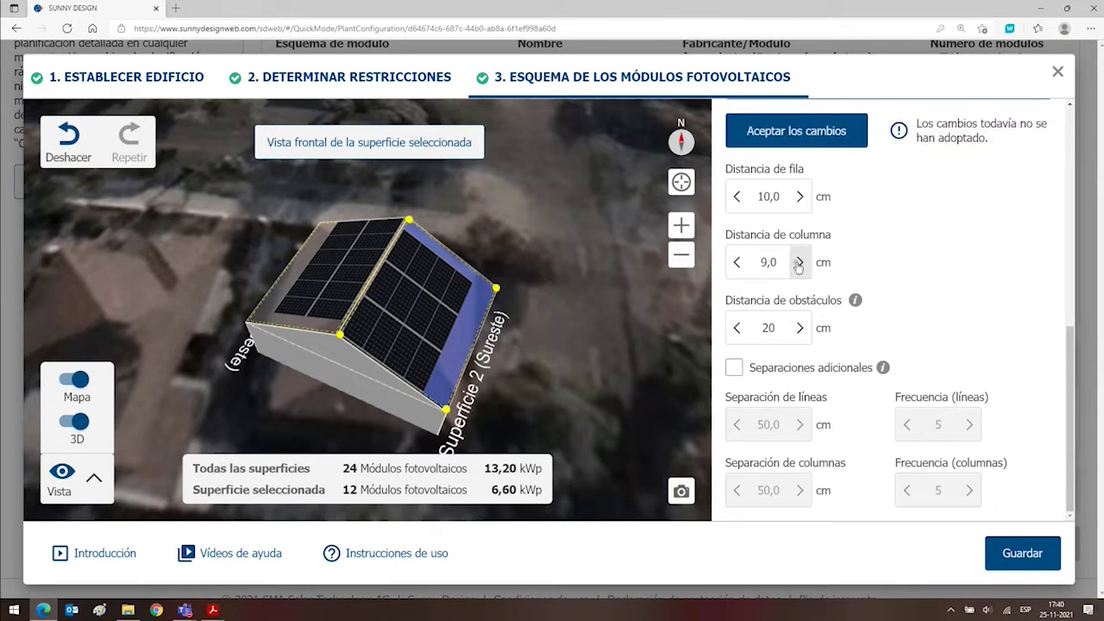
pyautogui.click(798, 262)
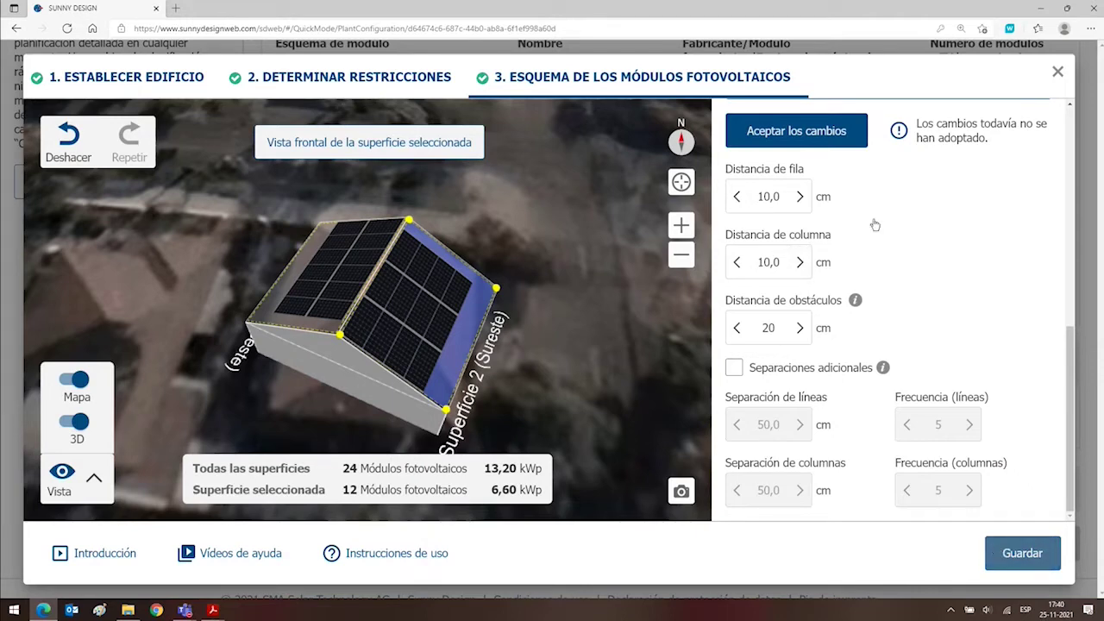
pyautogui.click(786, 141)
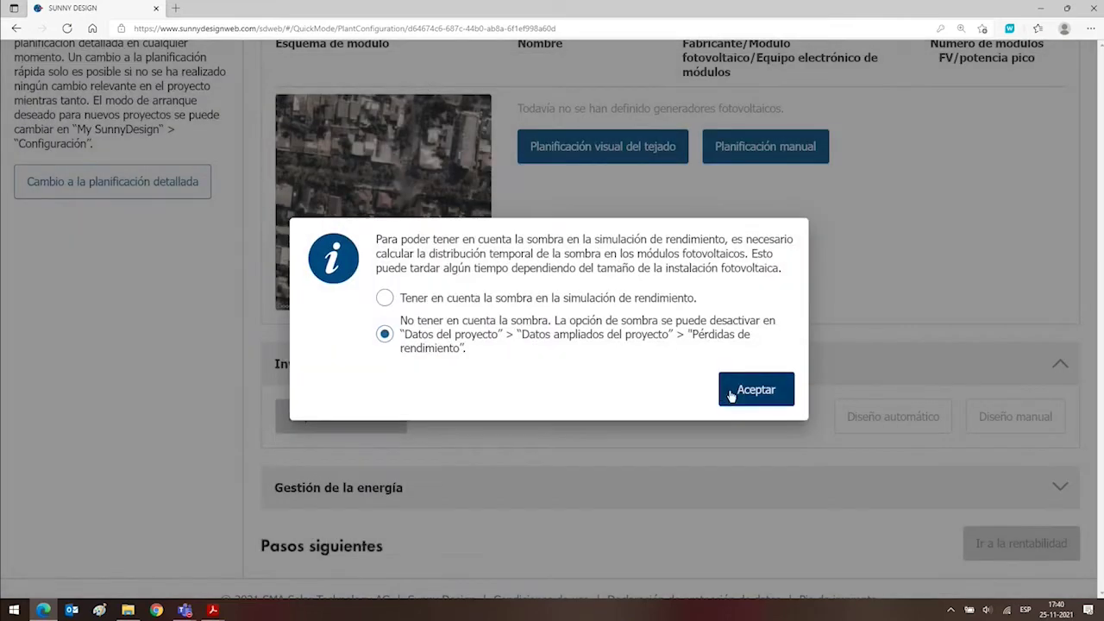
# Accept the notice leaving shading out, and reopen the visual roof planner.
pyautogui.click(730, 395)
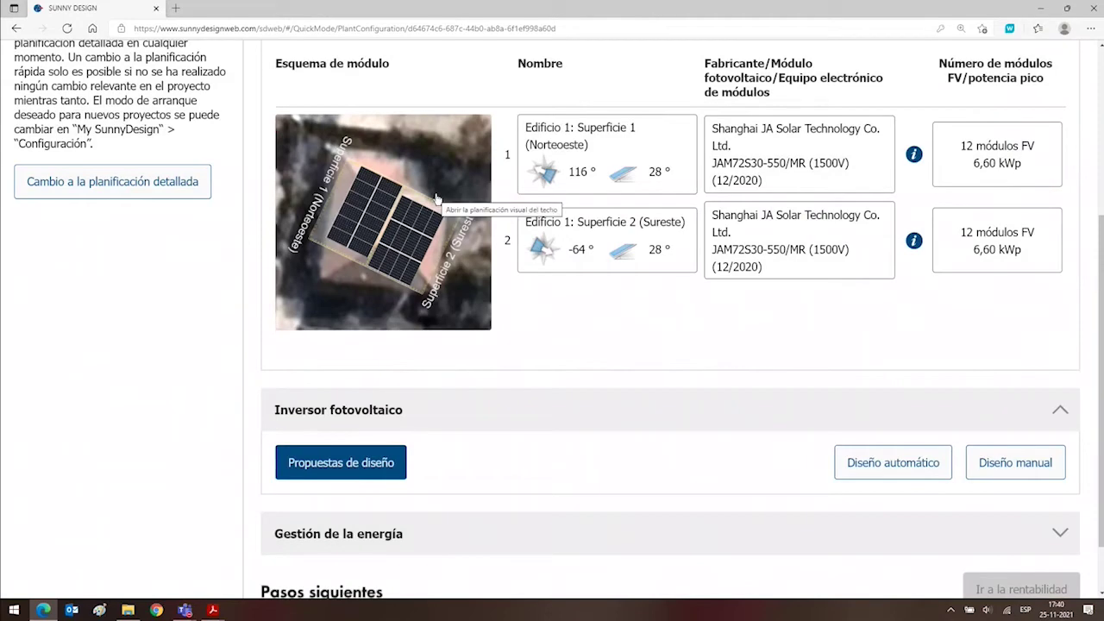
pyautogui.click(436, 198)
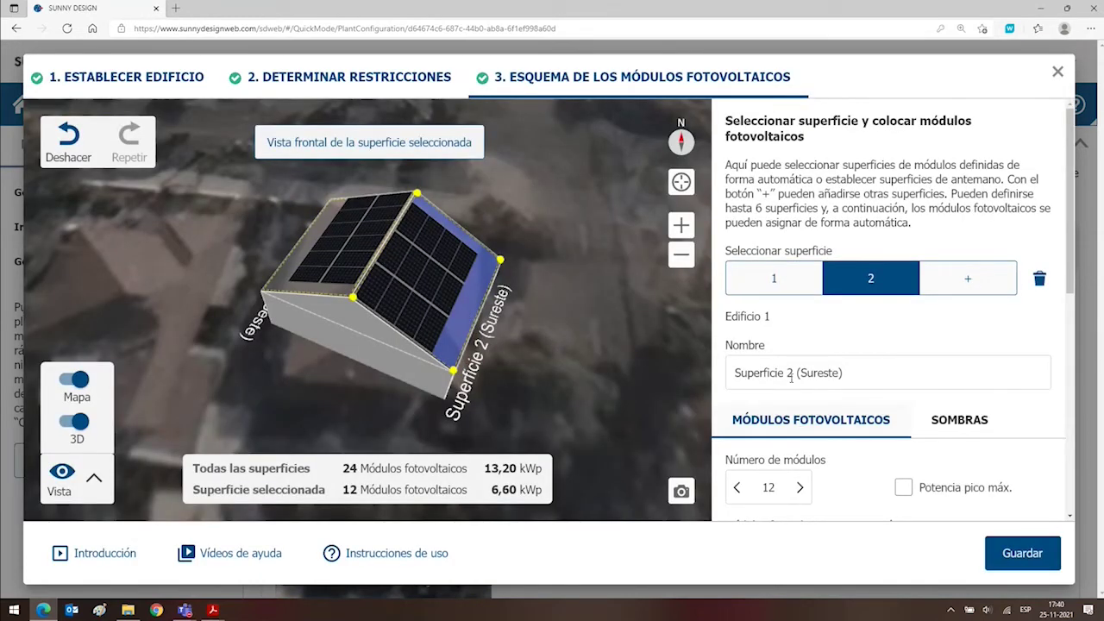
# Set Superficie 2's row and column spacing to 10 cm and apply it.
pyautogui.scroll(-3, 791, 393)
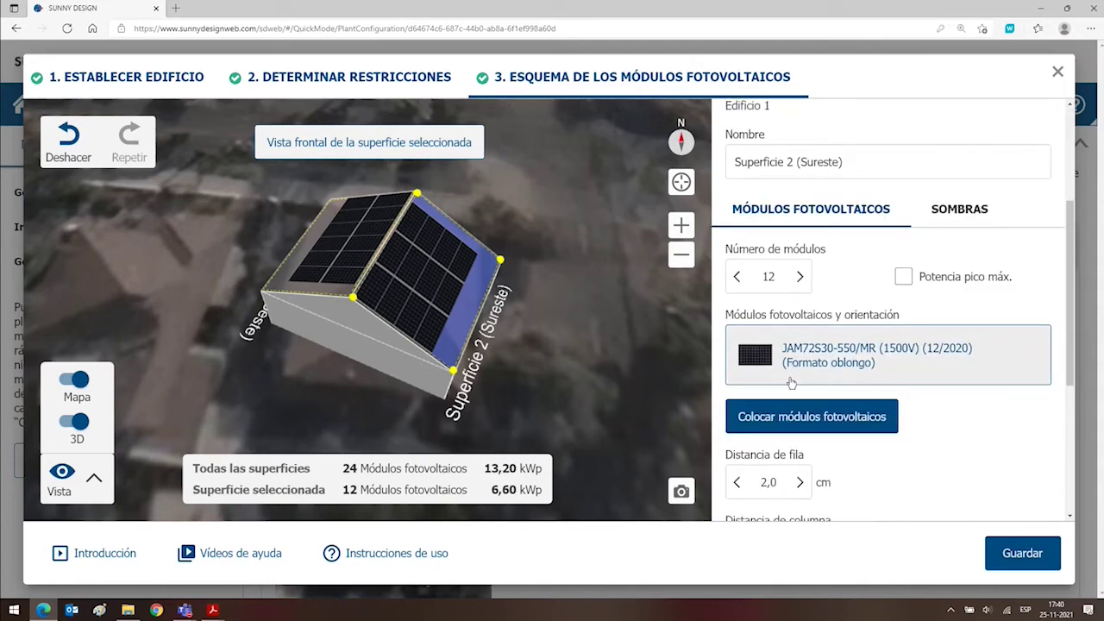
pyautogui.scroll(-3, 790, 383)
pyautogui.click(799, 271)
pyautogui.click(798, 271)
pyautogui.click(799, 270)
pyautogui.click(798, 271)
pyautogui.click(799, 271)
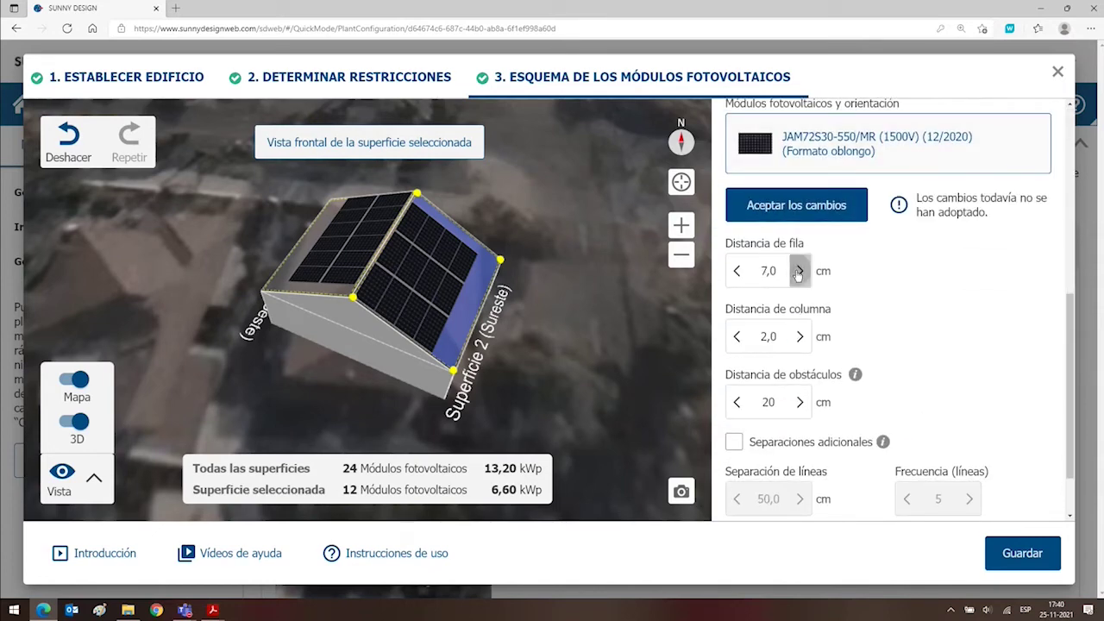
pyautogui.click(798, 270)
pyautogui.click(798, 271)
pyautogui.click(798, 270)
pyautogui.click(799, 336)
pyautogui.click(799, 337)
pyautogui.click(799, 337)
pyautogui.click(800, 336)
pyautogui.click(800, 336)
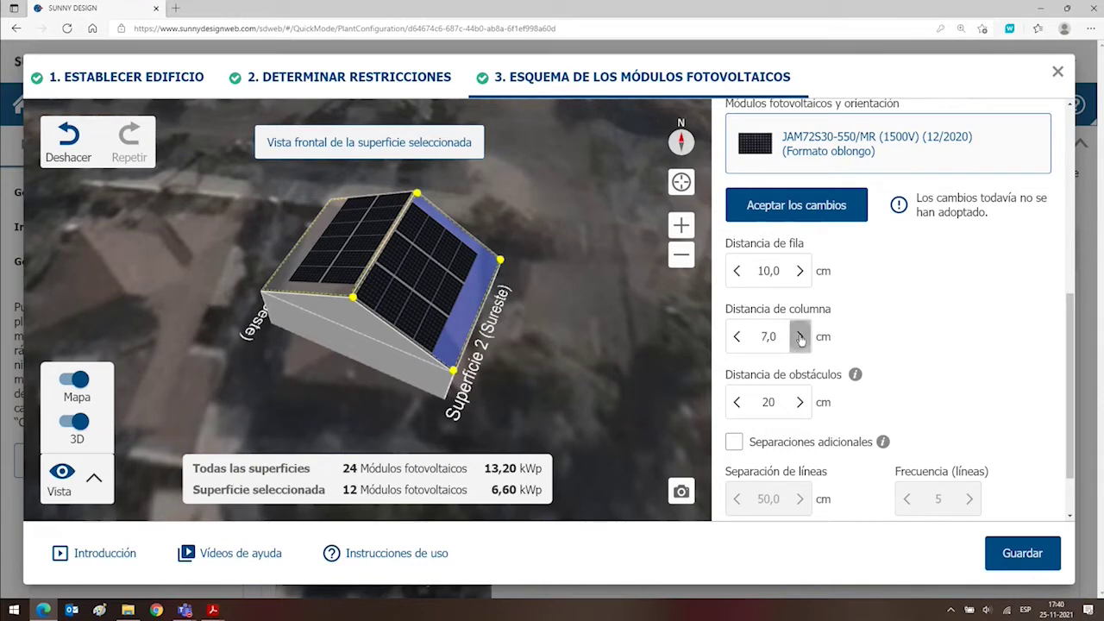
pyautogui.click(799, 336)
pyautogui.click(799, 336)
pyautogui.click(799, 336)
pyautogui.click(787, 207)
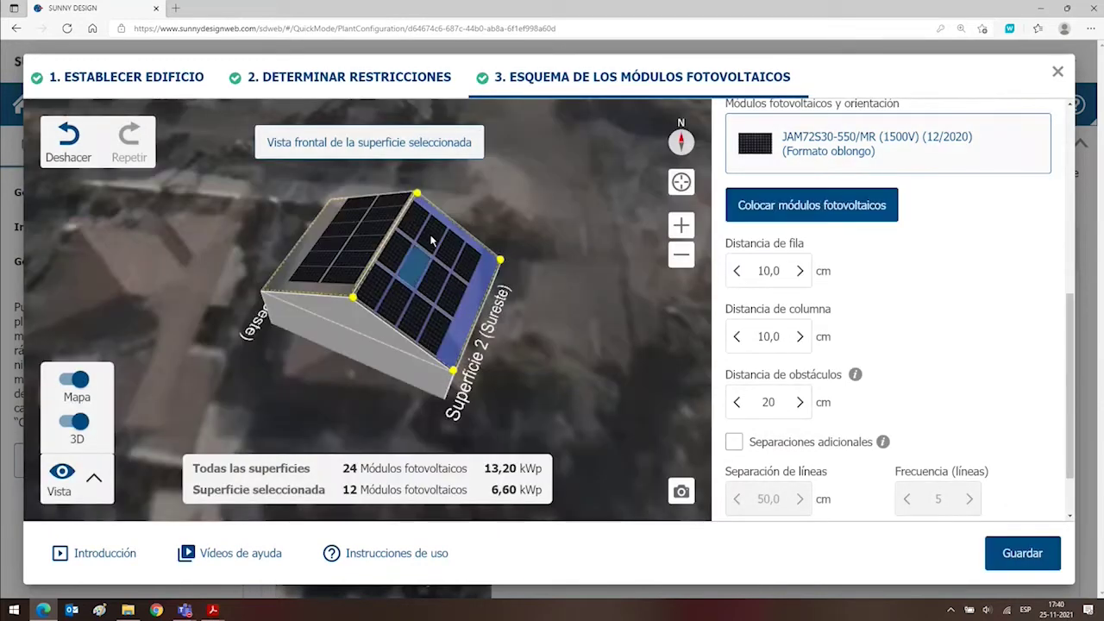
# Widen the spacing to 35 cm rows and 32 cm columns, then shift the module array.
pyautogui.click(798, 271)
pyautogui.click(799, 270)
pyautogui.click(799, 270)
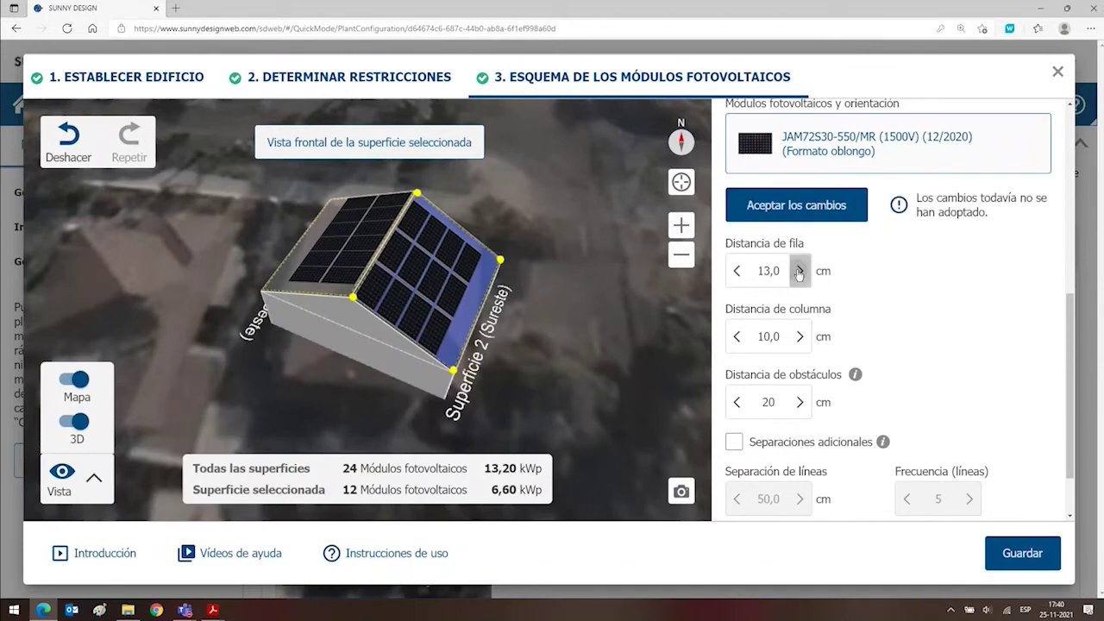
pyautogui.click(798, 270)
pyautogui.click(799, 270)
pyautogui.click(799, 270)
pyautogui.click(798, 270)
pyautogui.click(798, 270)
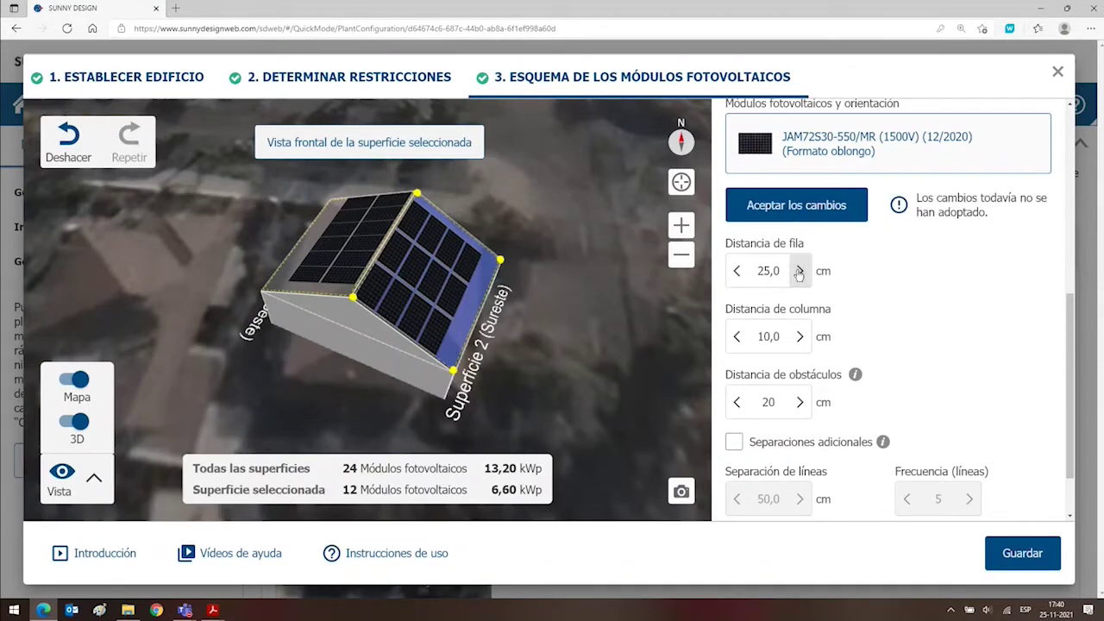
pyautogui.click(799, 271)
pyautogui.click(801, 335)
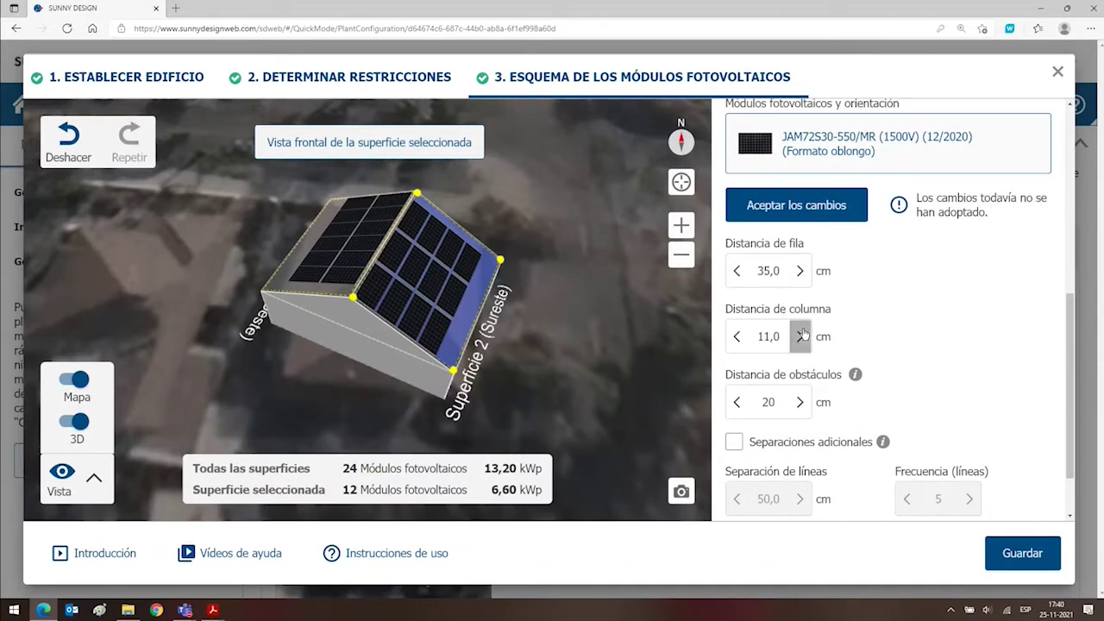
pyautogui.click(801, 335)
pyautogui.click(801, 334)
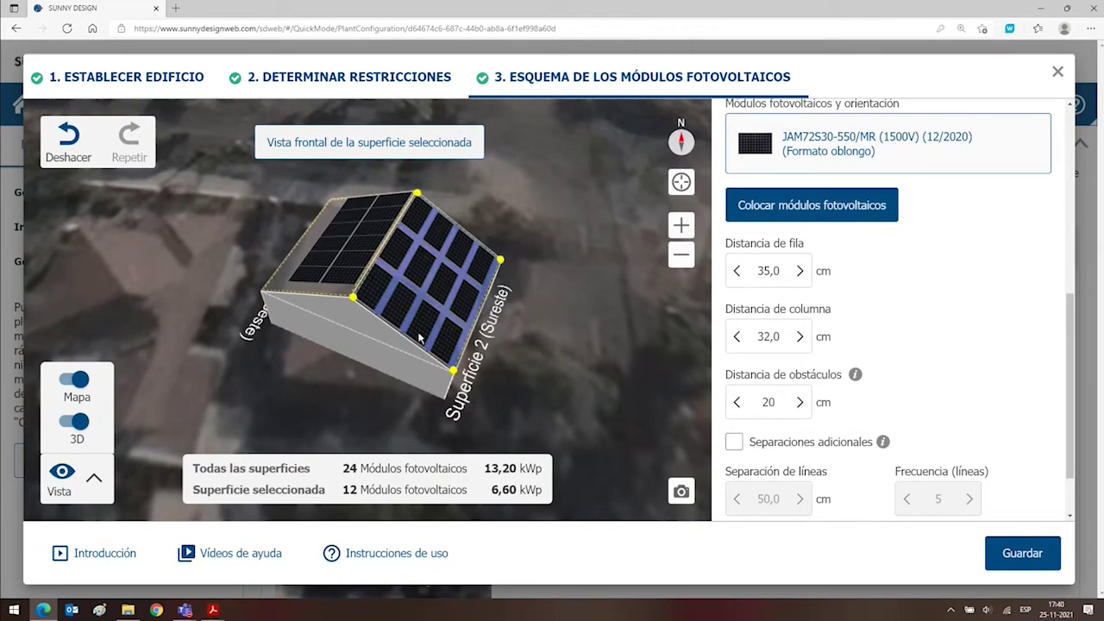
pyautogui.moveTo(376, 315); pyautogui.dragTo(498, 283)
# Reset row and column spacing to 2,0 cm, apply it, and save the layout.
pyautogui.click(735, 273)
pyautogui.moveTo(736, 272); pyautogui.dragTo(735, 274)
pyautogui.click(799, 273)
pyautogui.click(798, 272)
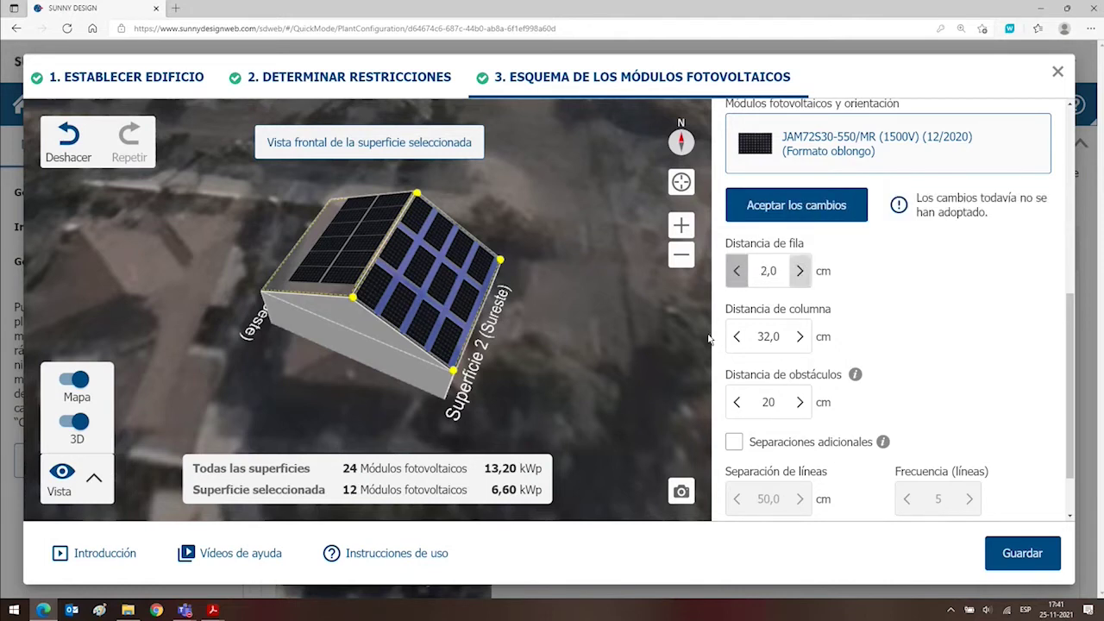
pyautogui.click(734, 336)
pyautogui.moveTo(734, 339); pyautogui.dragTo(735, 340)
pyautogui.click(799, 336)
pyautogui.click(799, 336)
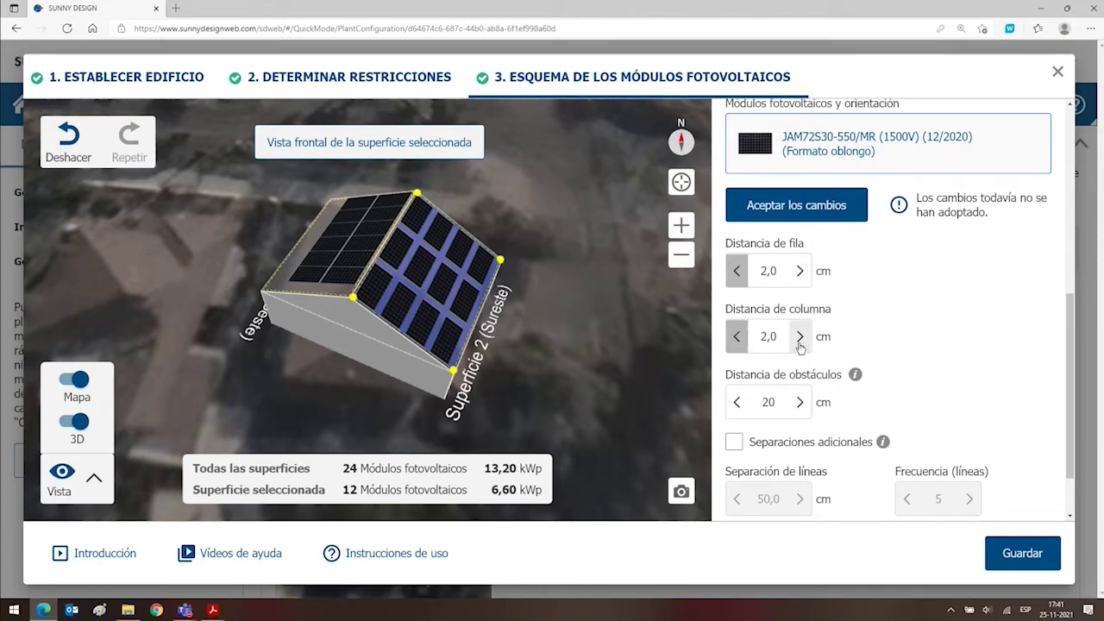
pyautogui.click(775, 207)
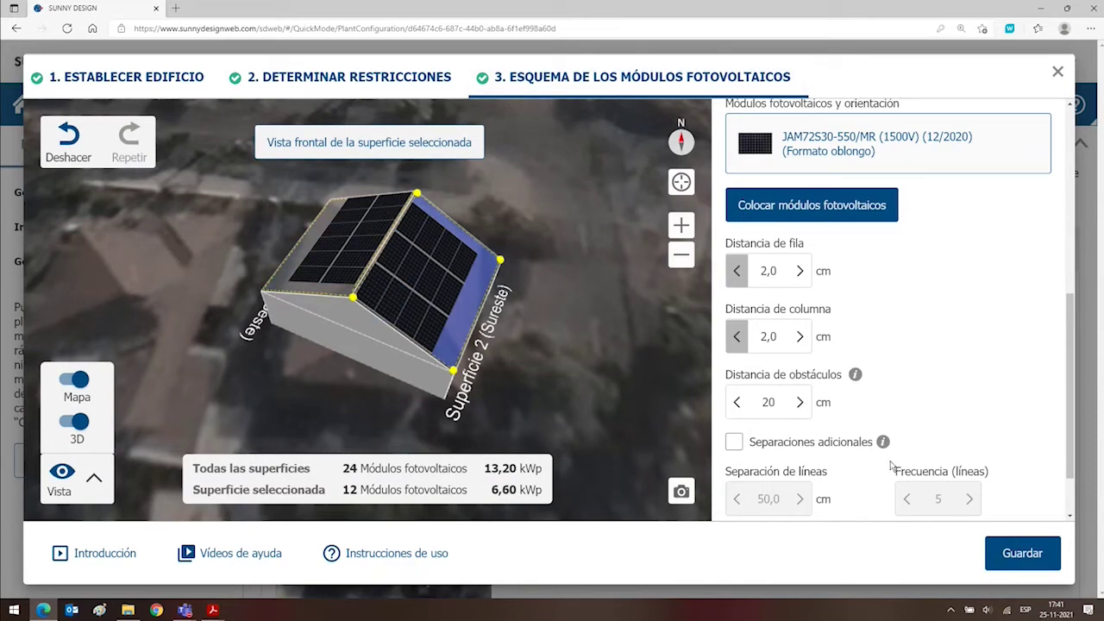
pyautogui.click(1026, 553)
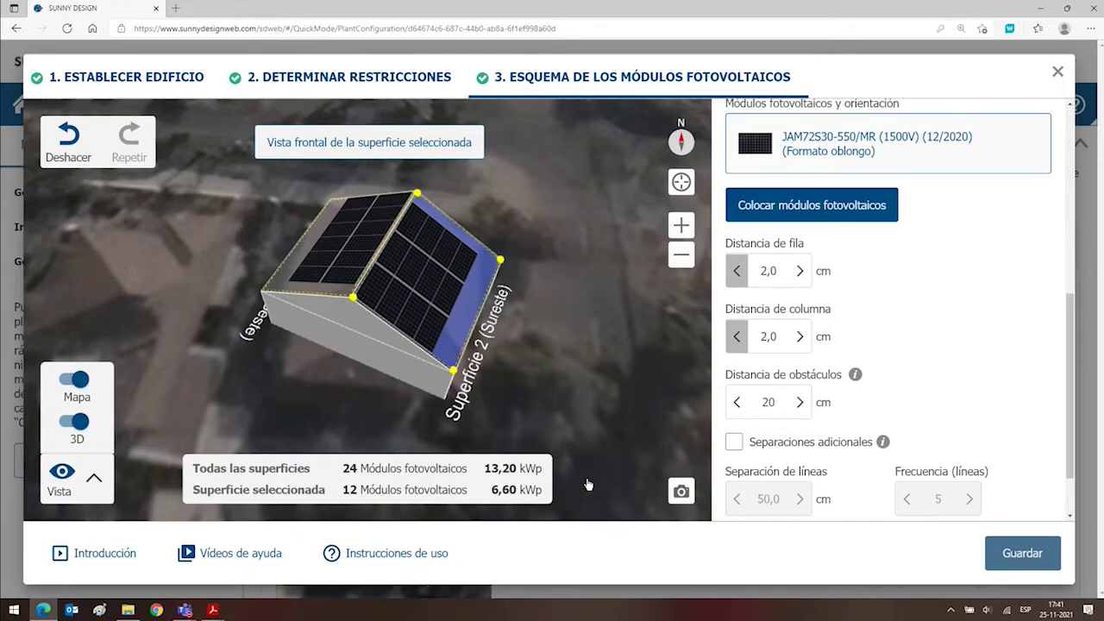
# Save the roof layout without shading and review both surfaces at 12 modules, 6,60 kWp.
pyautogui.click(1022, 553)
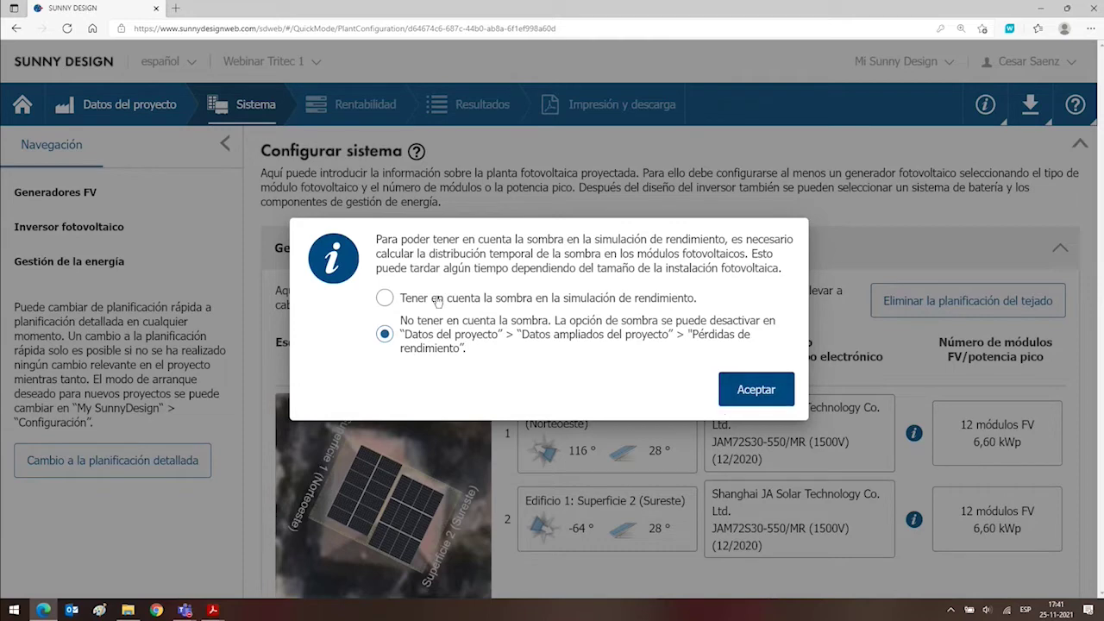
pyautogui.click(736, 391)
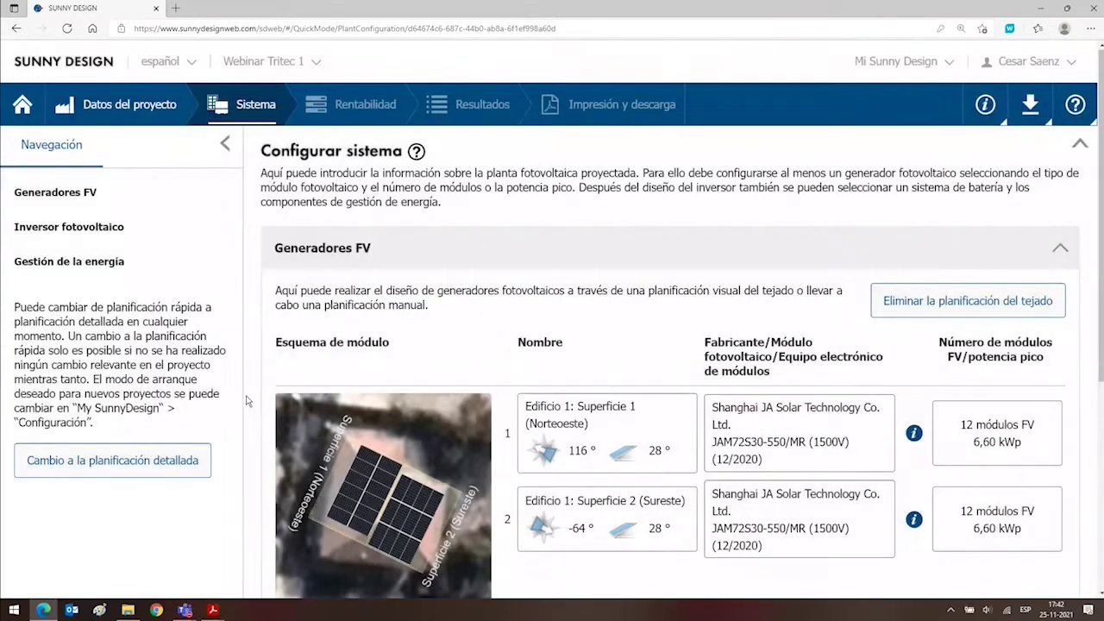
pyautogui.scroll(-3, 269, 399)
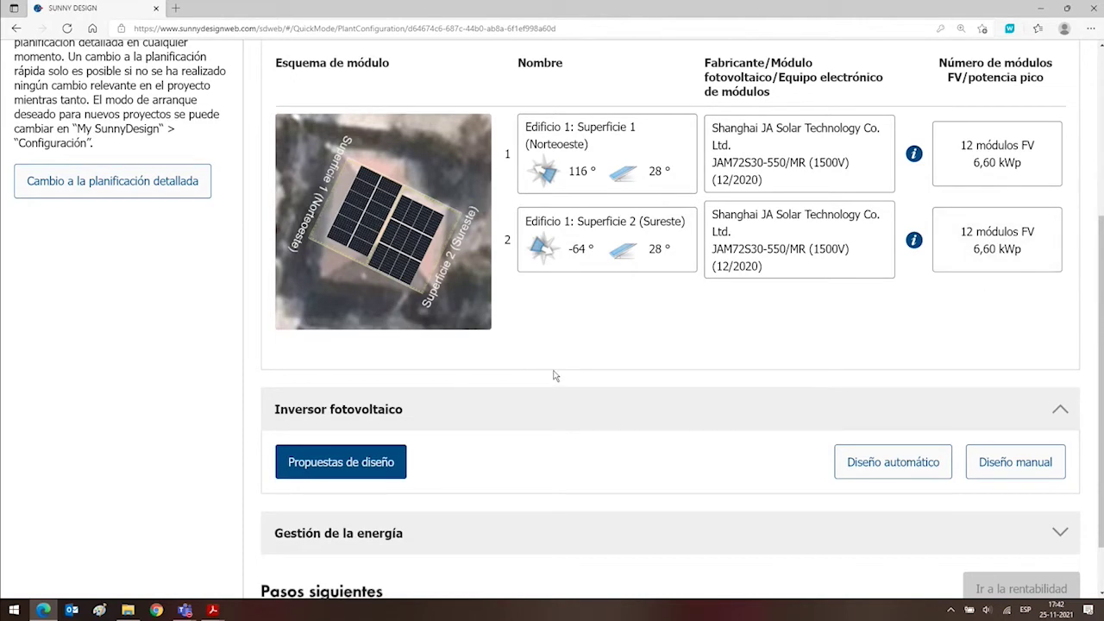
pyautogui.scroll(-2, 555, 375)
pyautogui.scroll(5, 557, 380)
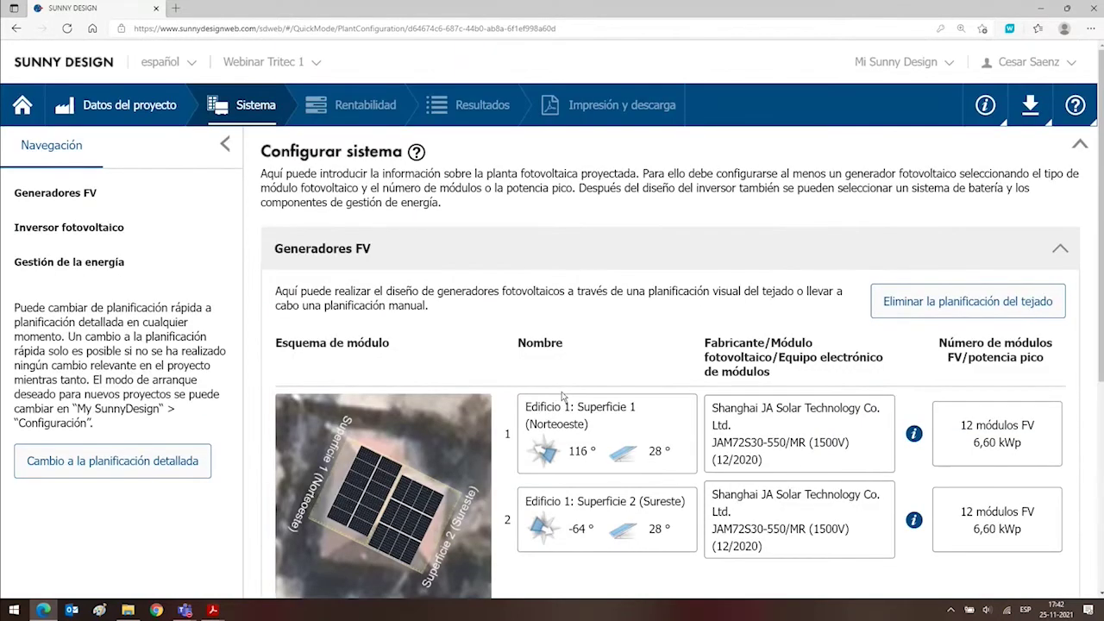
pyautogui.scroll(-4, 562, 394)
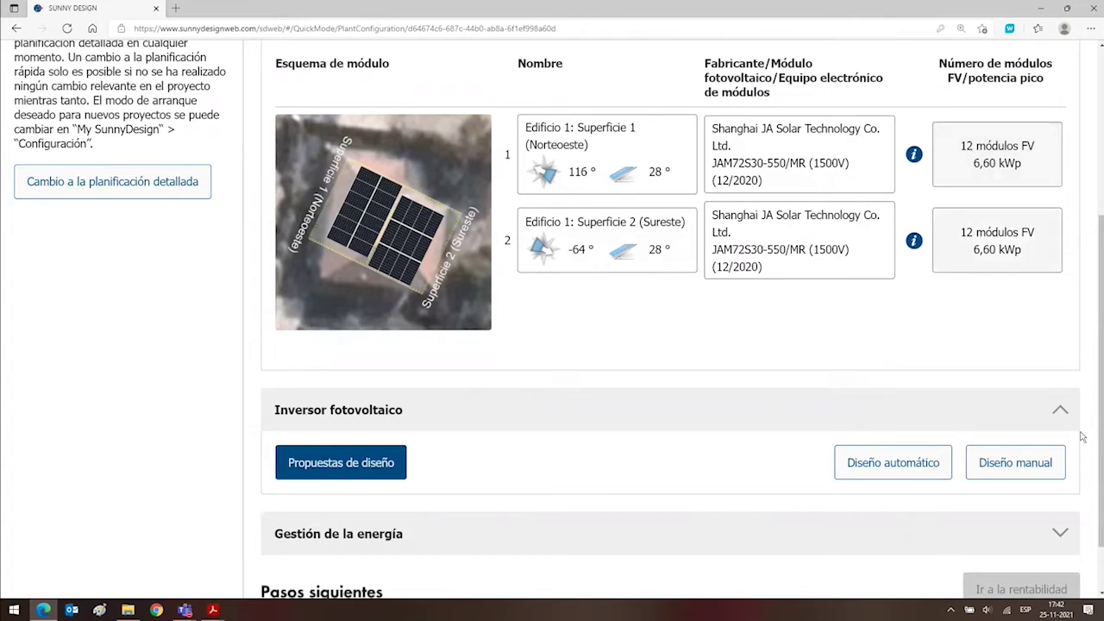
# Reopen the roof planner and cut Superficie 2 down to 6 modules.
pyautogui.click(608, 171)
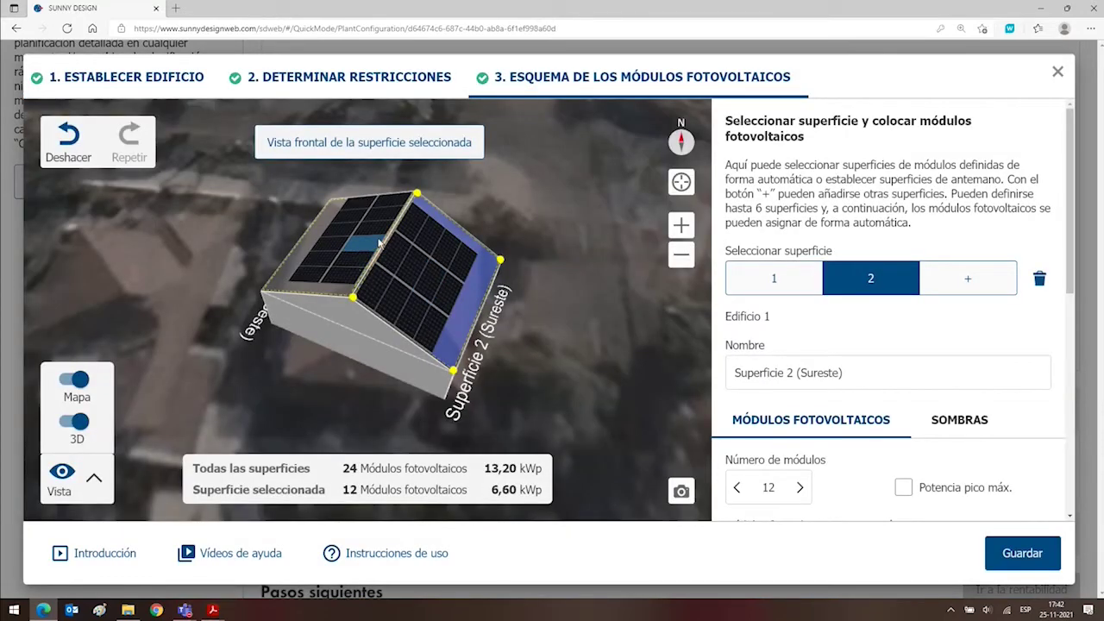
pyautogui.scroll(-2, 754, 292)
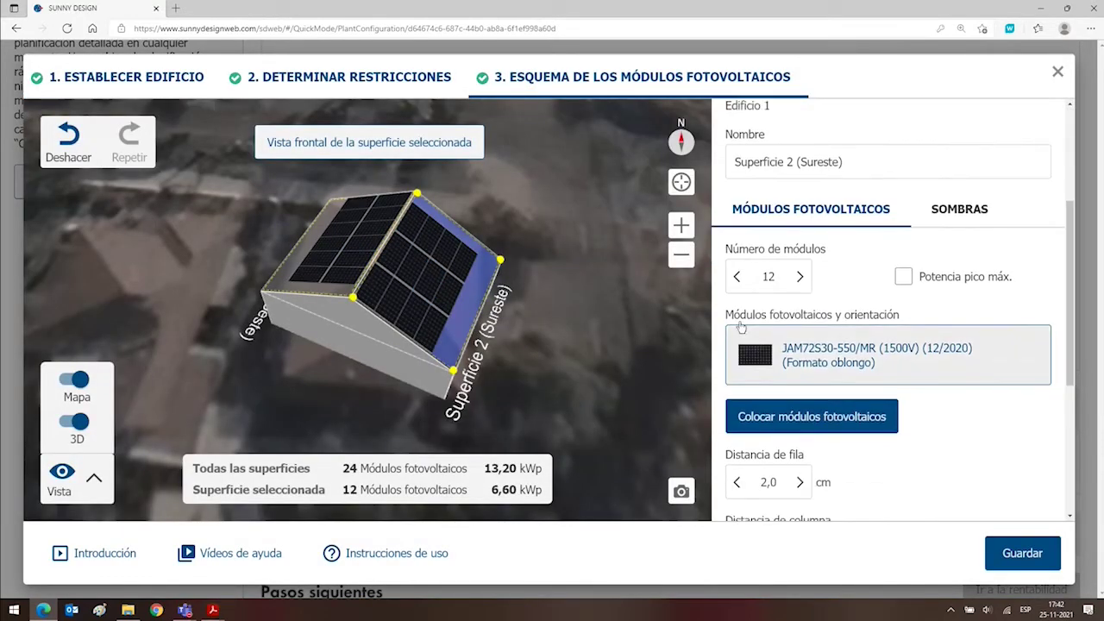
pyautogui.click(737, 275)
pyautogui.click(737, 276)
pyautogui.click(737, 276)
pyautogui.click(737, 276)
pyautogui.click(737, 276)
pyautogui.click(737, 276)
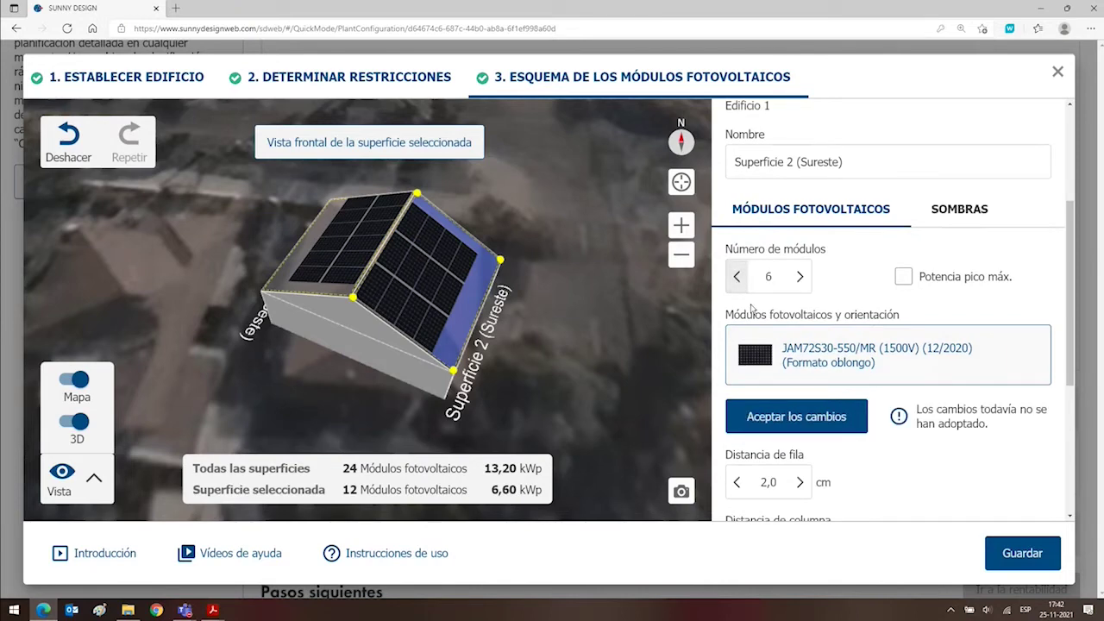
pyautogui.click(820, 414)
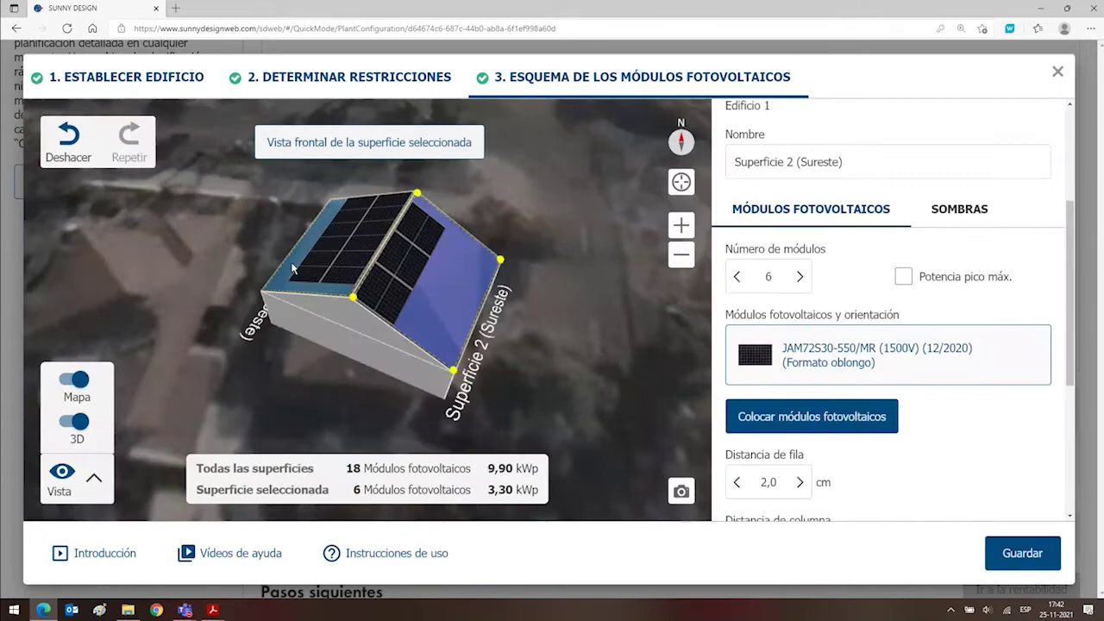
# Set Superficie 1 (Norteoeste) to 8 modules and apply the change.
pyautogui.click(292, 270)
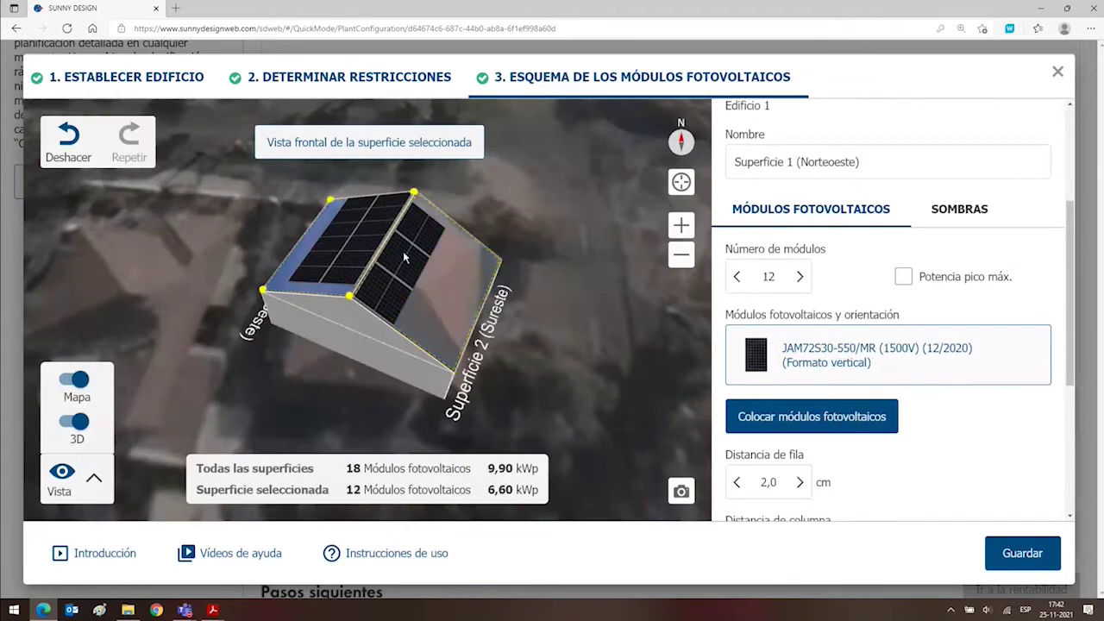
pyautogui.click(799, 276)
pyautogui.click(799, 276)
pyautogui.click(737, 276)
pyautogui.click(737, 276)
pyautogui.click(737, 276)
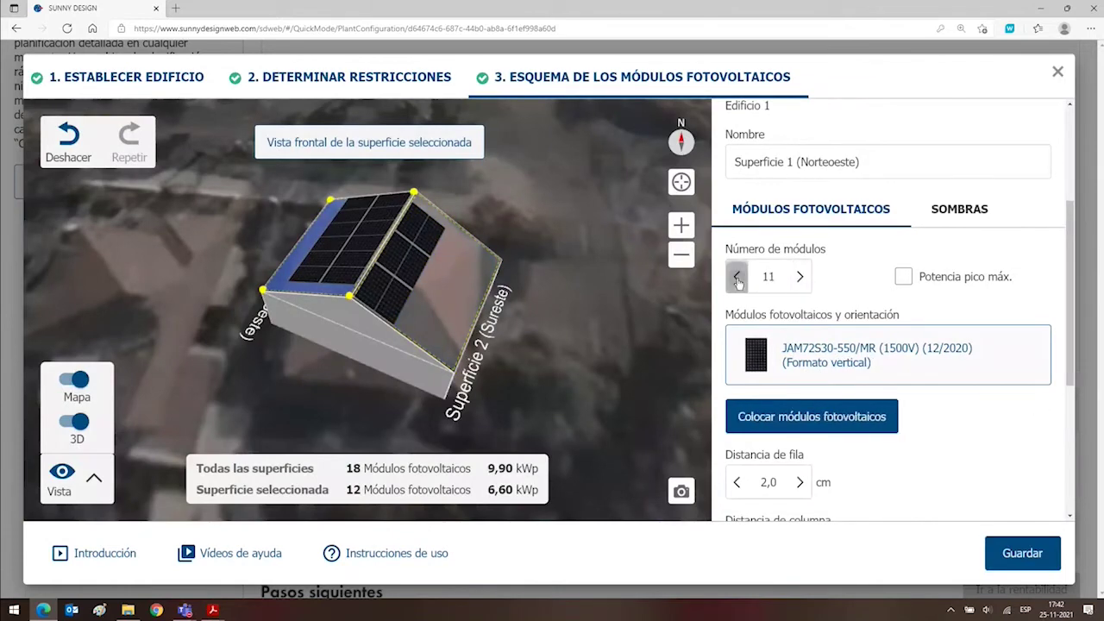
pyautogui.click(738, 276)
pyautogui.click(737, 276)
pyautogui.click(737, 276)
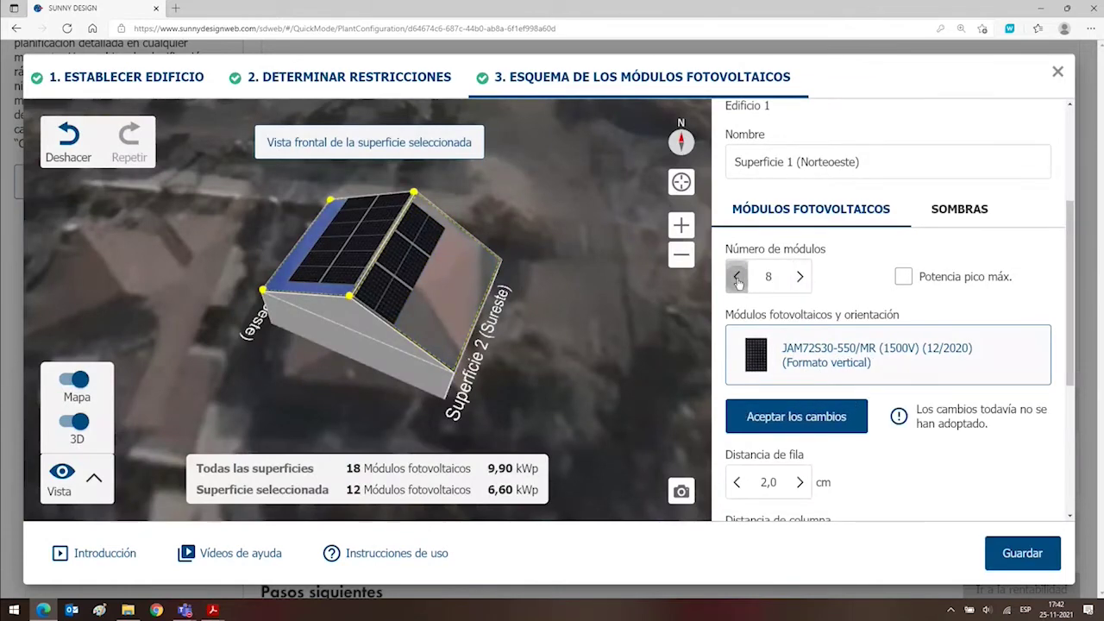
pyautogui.click(779, 399)
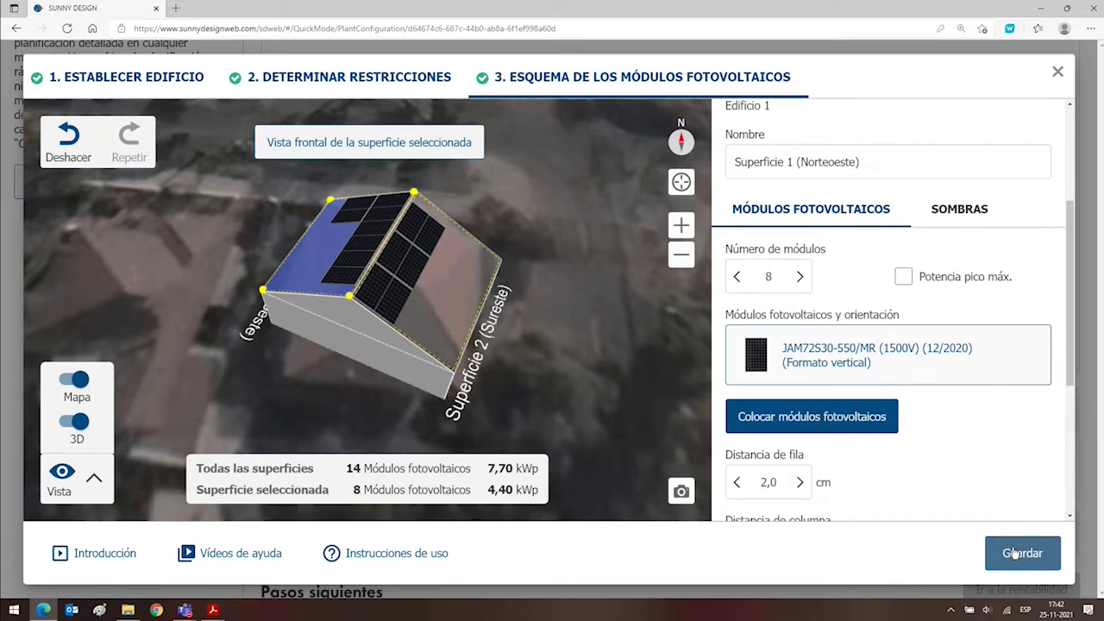
# Save the layout without shade simulation, check the 8- and 6-module table, and start inverter selection.
pyautogui.click(1015, 552)
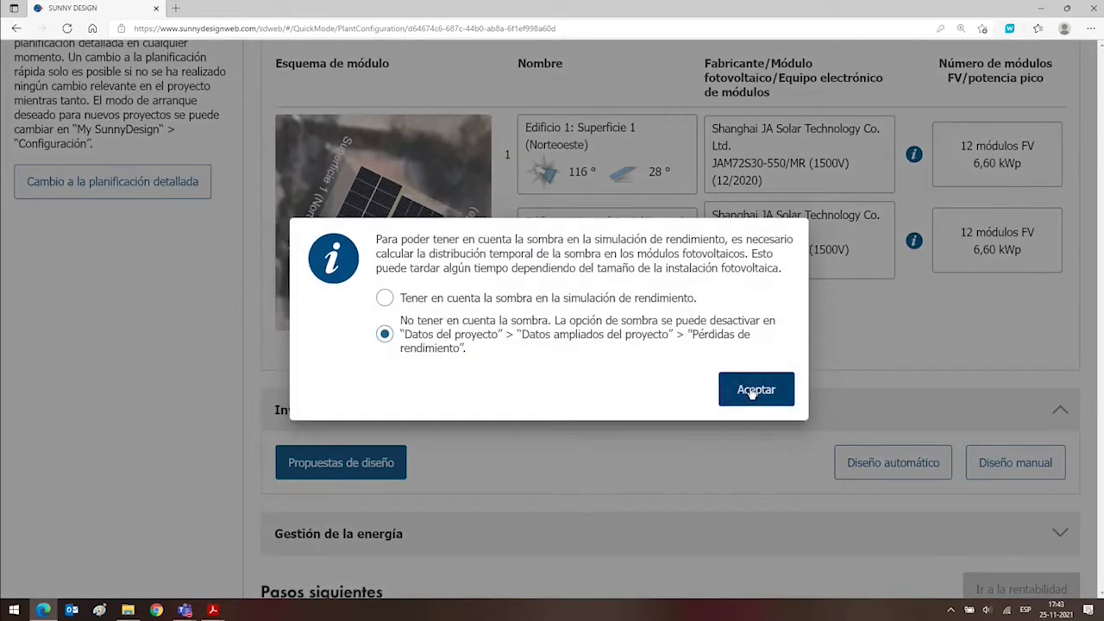
pyautogui.click(753, 392)
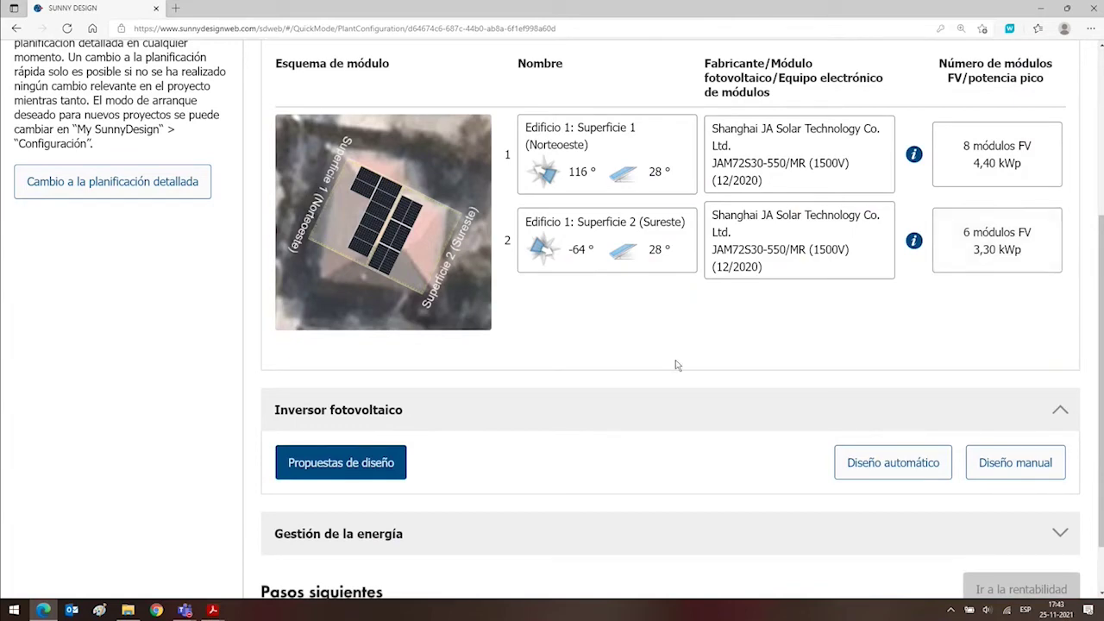
pyautogui.scroll(-1, 674, 363)
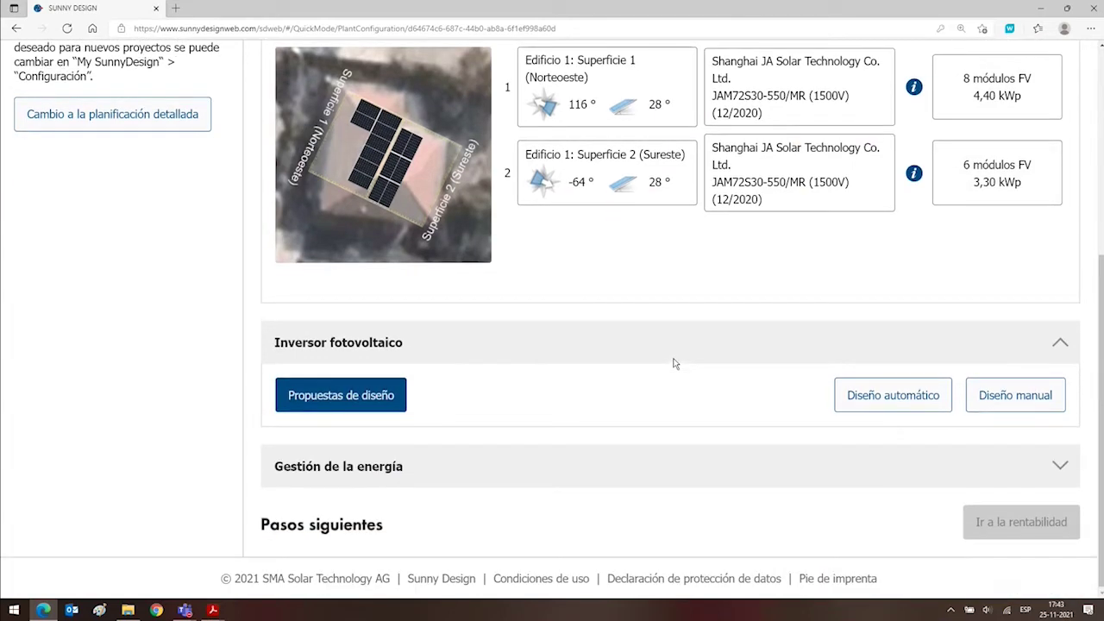
pyautogui.scroll(2, 674, 363)
pyautogui.scroll(-2, 672, 365)
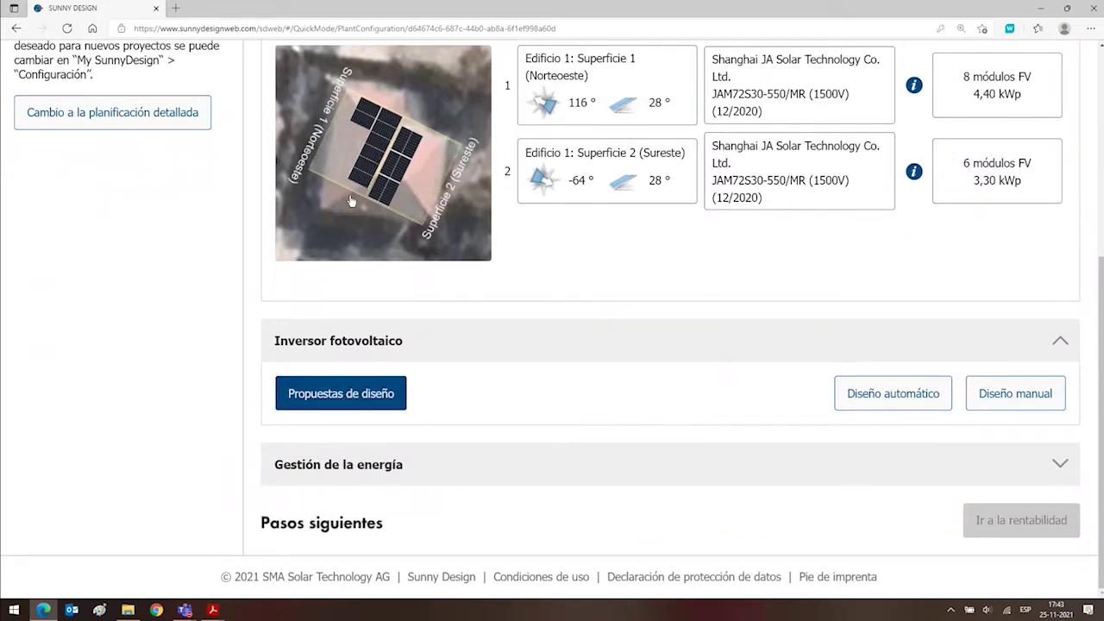
pyautogui.click(1017, 390)
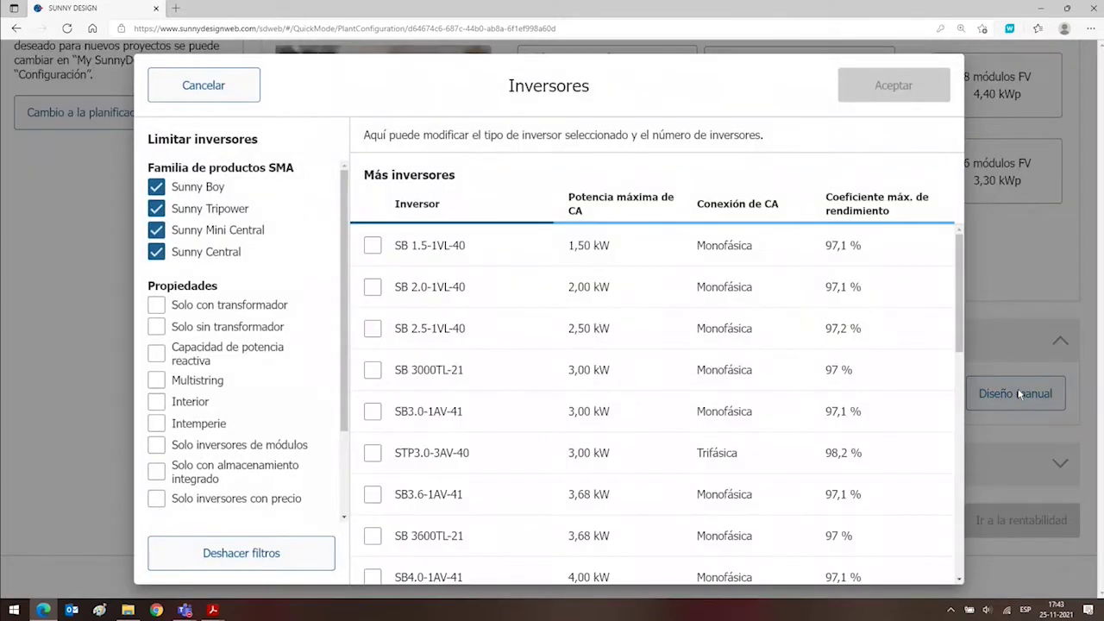
# Add one SB6.0-1AV-41 inverter from the manual design list.
pyautogui.scroll(-6, 486, 364)
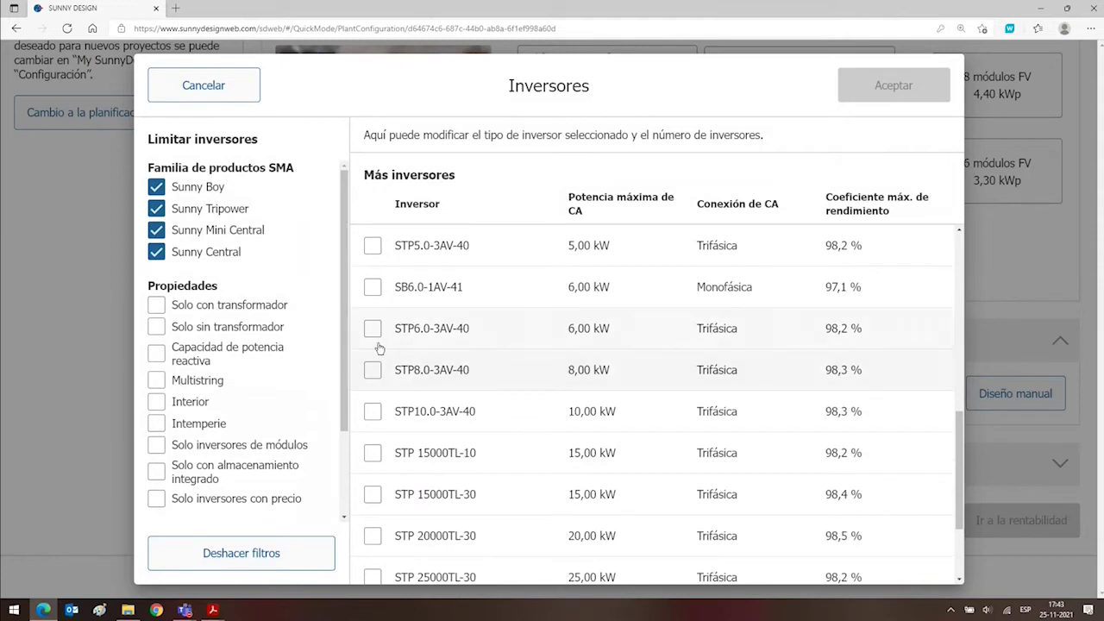
pyautogui.scroll(2, 376, 345)
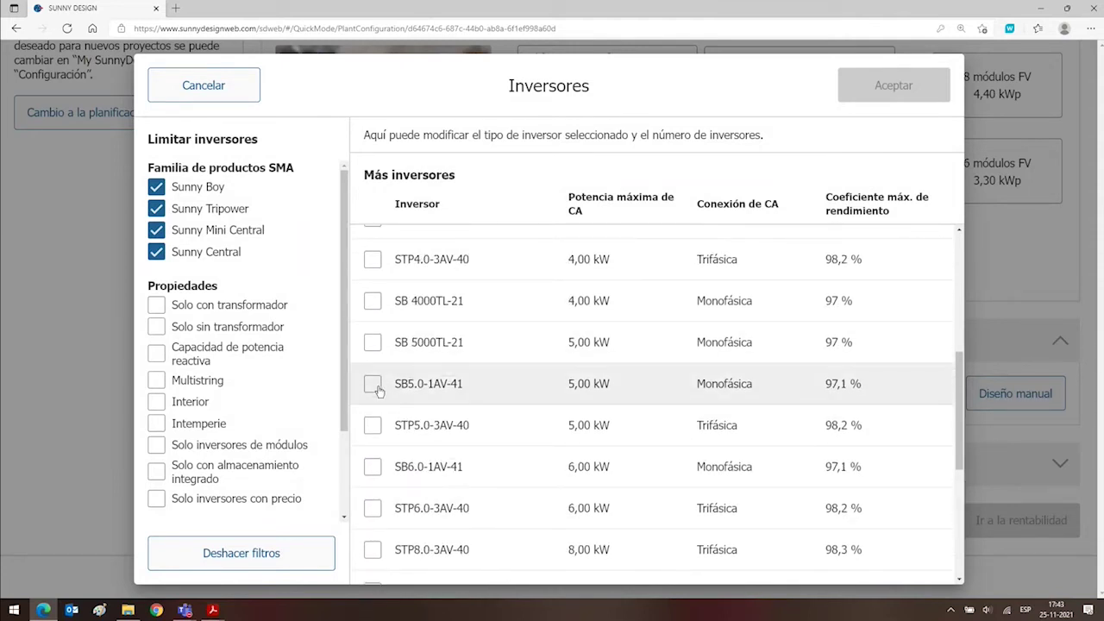
pyautogui.click(371, 469)
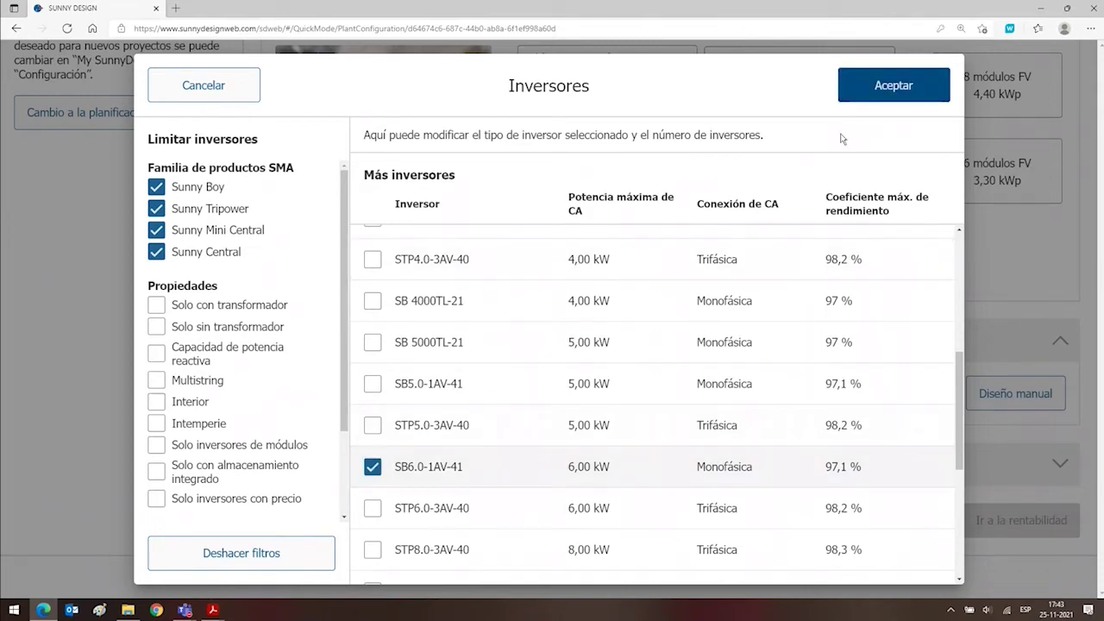
pyautogui.click(872, 97)
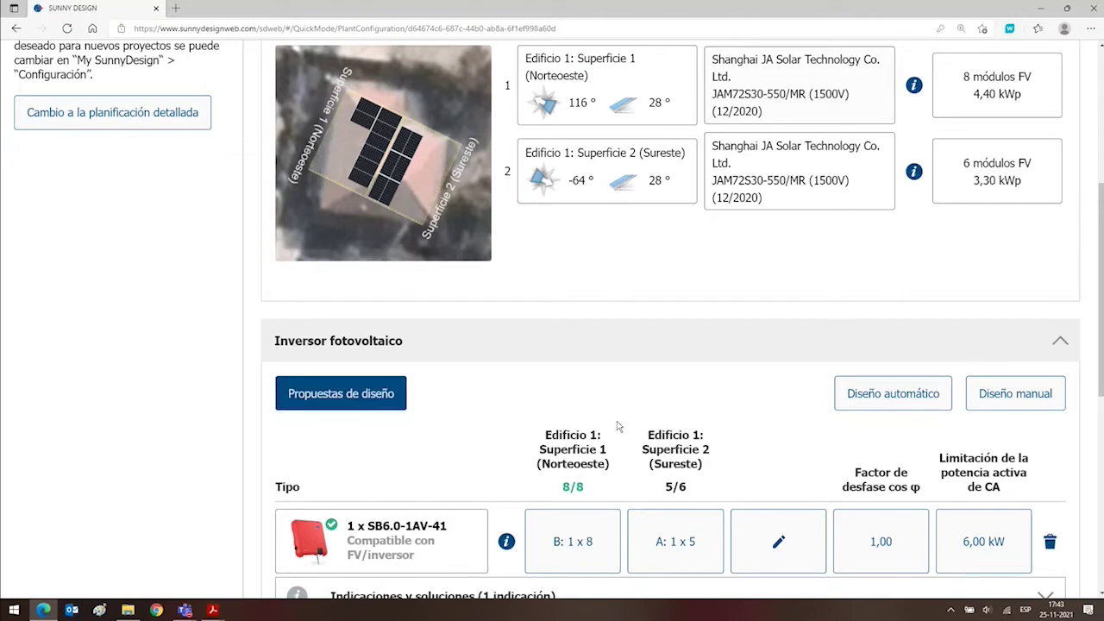
pyautogui.scroll(-3, 617, 426)
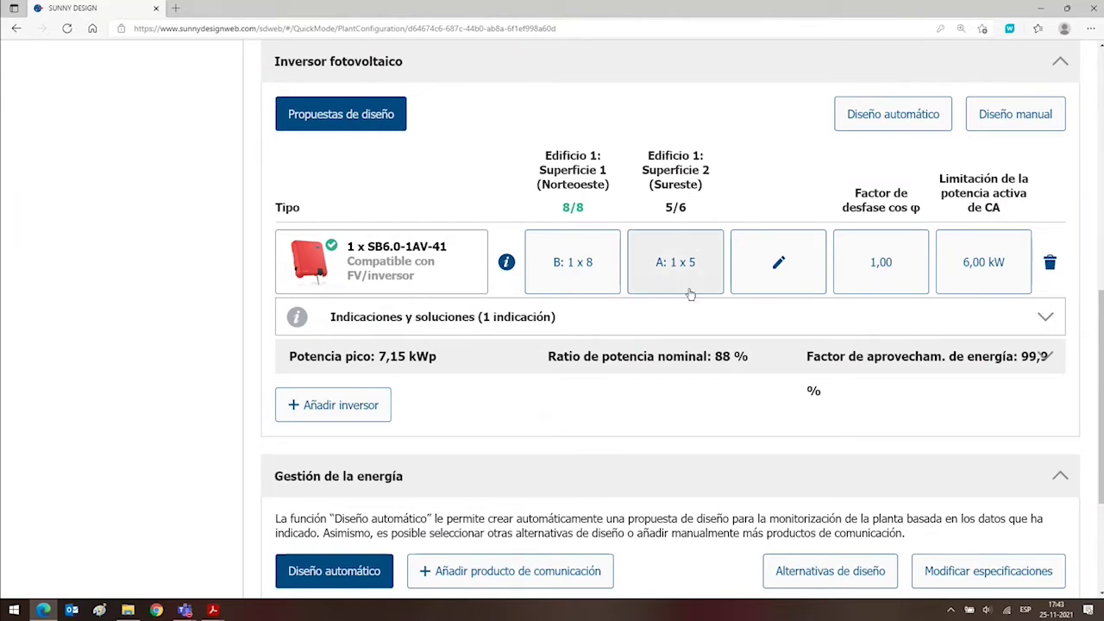
# Try adding a module to input A's string, then return it to 5 modules.
pyautogui.click(689, 259)
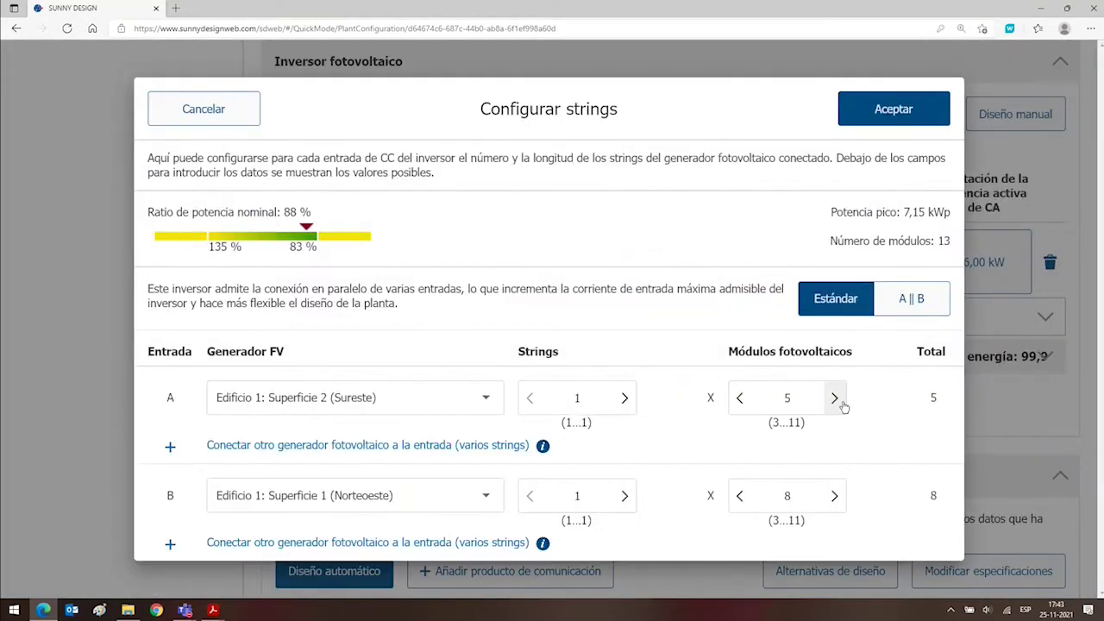
pyautogui.click(837, 401)
pyautogui.click(880, 112)
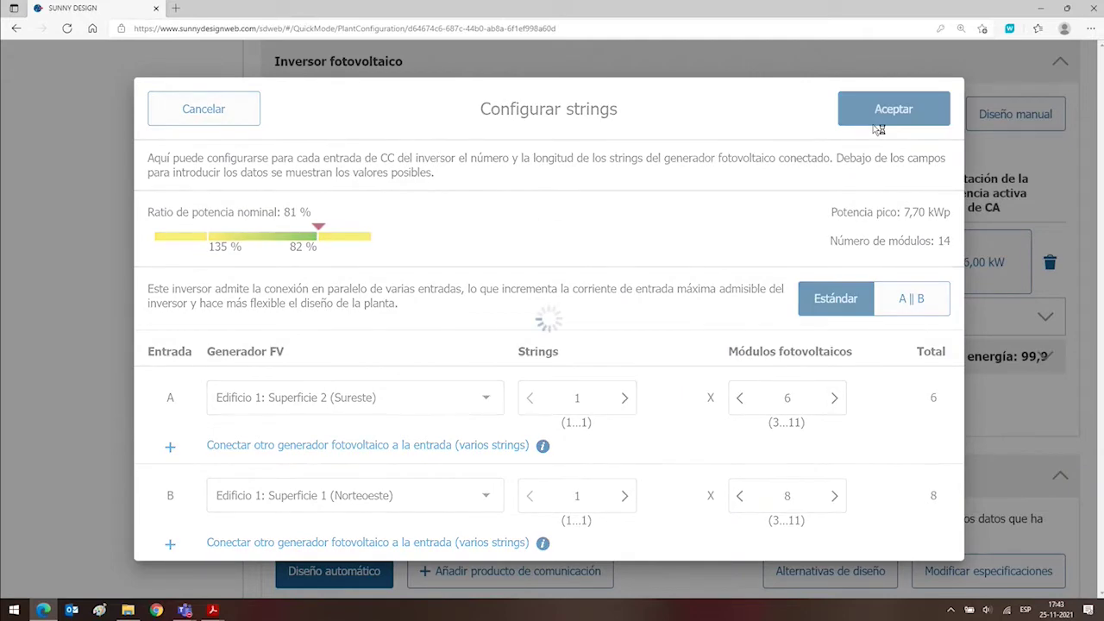
pyautogui.scroll(-5, 862, 302)
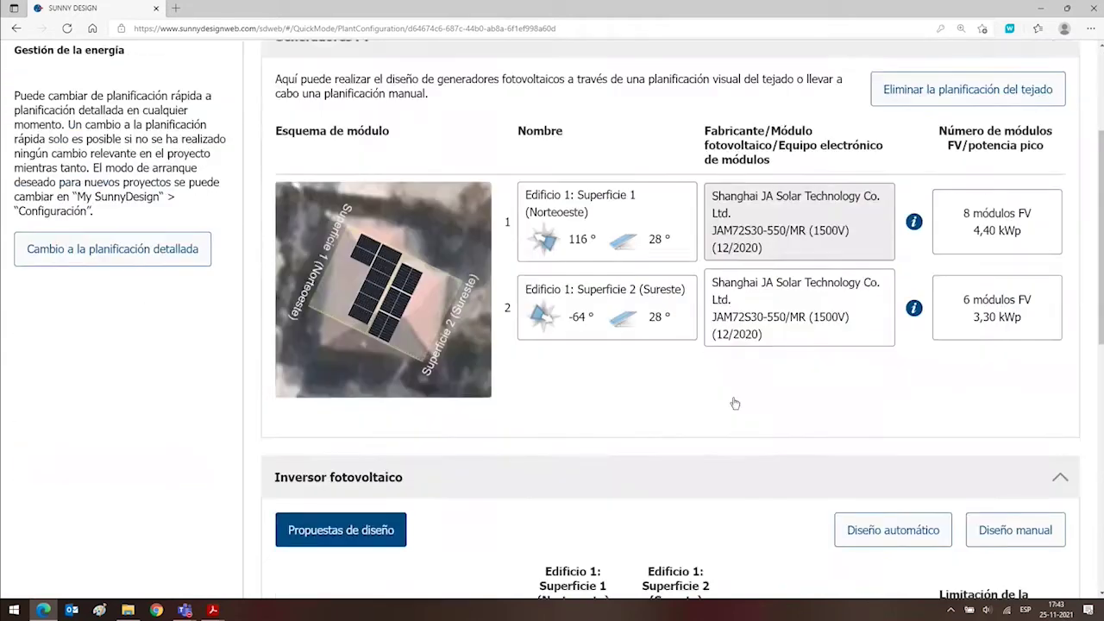
pyautogui.scroll(-3, 966, 272)
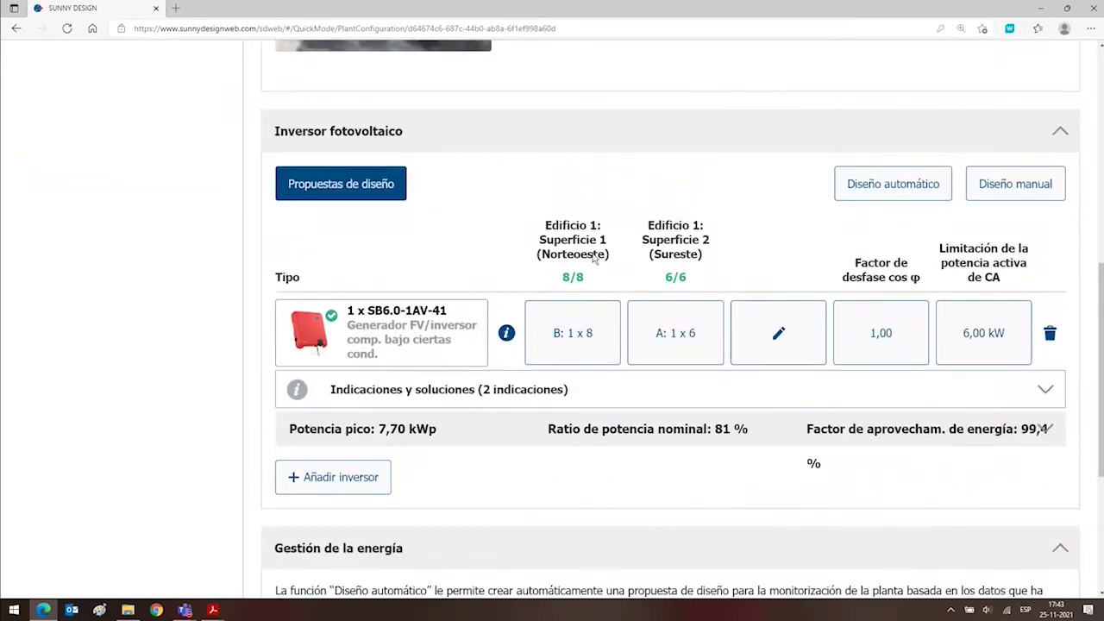
pyautogui.click(680, 314)
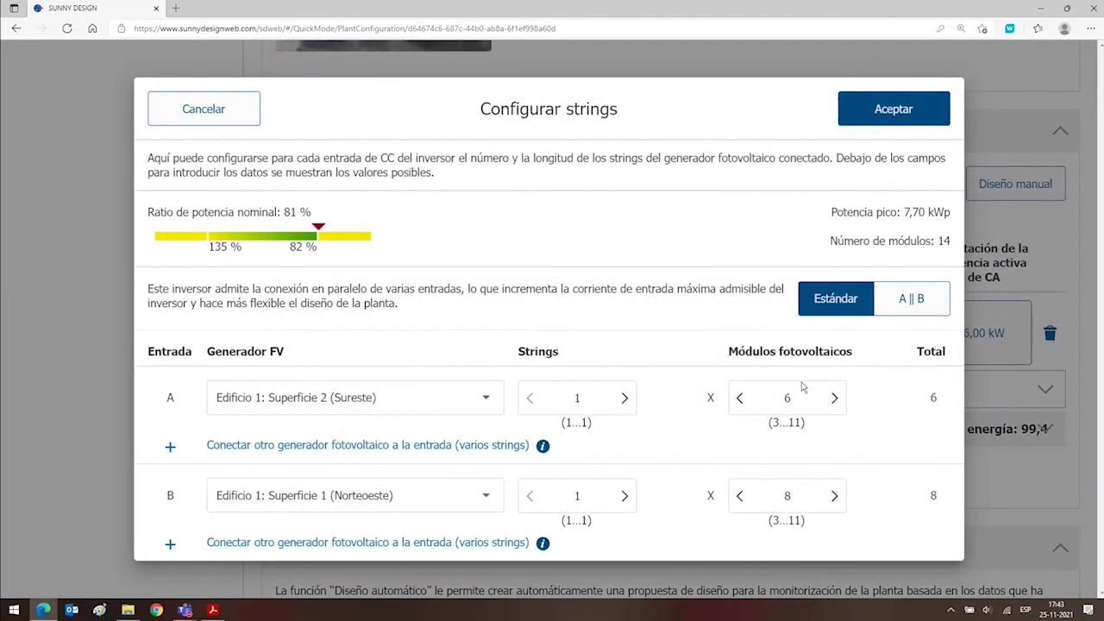
pyautogui.click(739, 397)
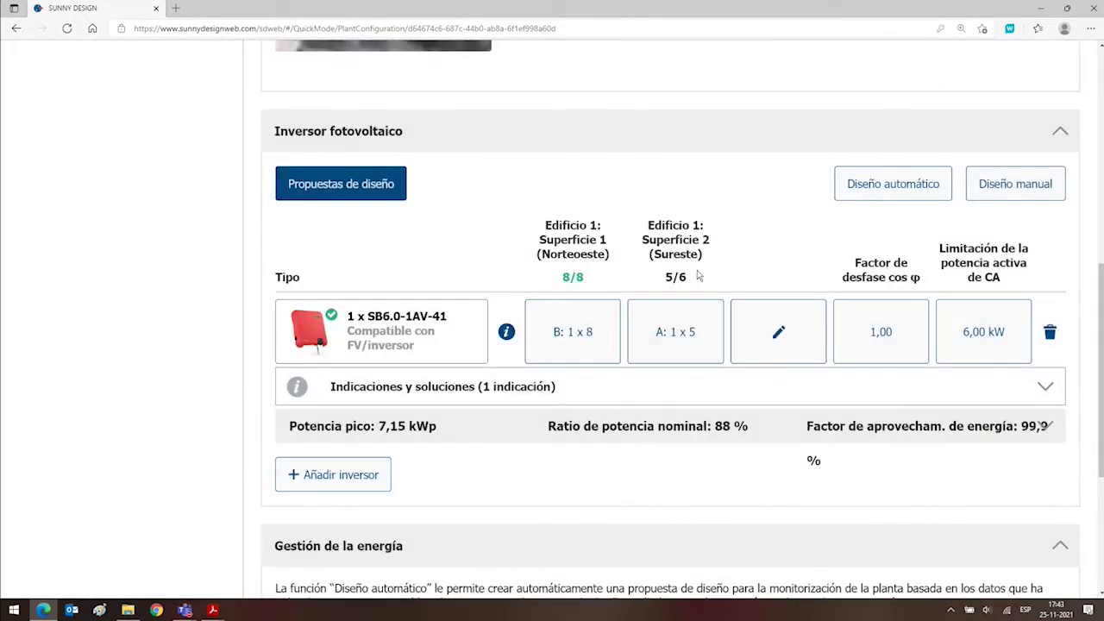
# Raise input A's string to 8 modules, then lower it to 6 beside input B's 8.
pyautogui.click(687, 321)
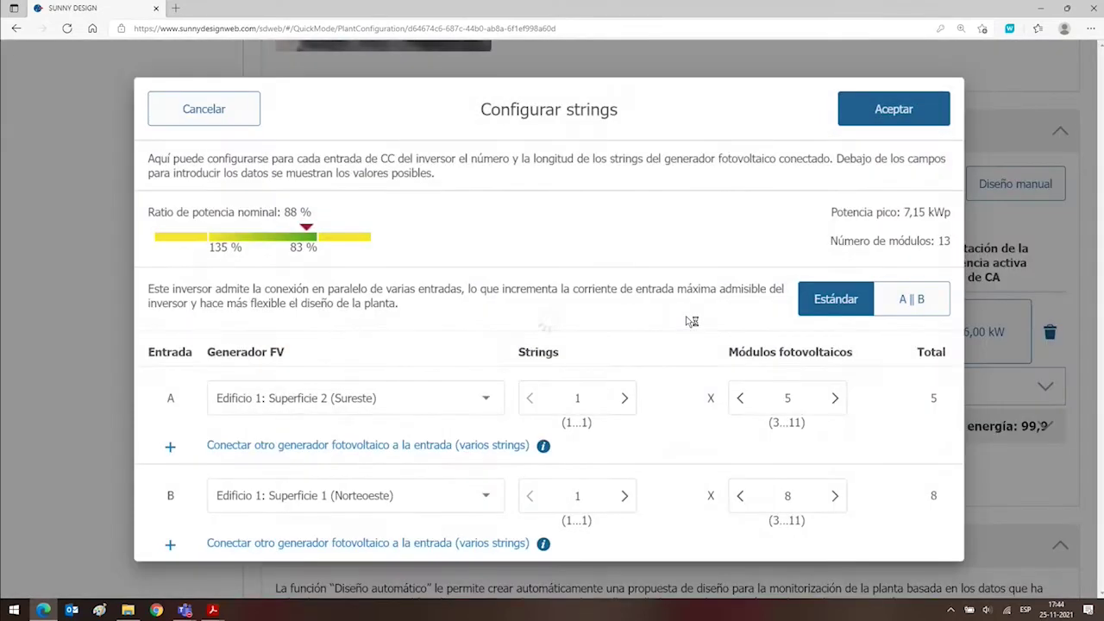
pyautogui.click(833, 399)
pyautogui.click(833, 400)
pyautogui.click(833, 399)
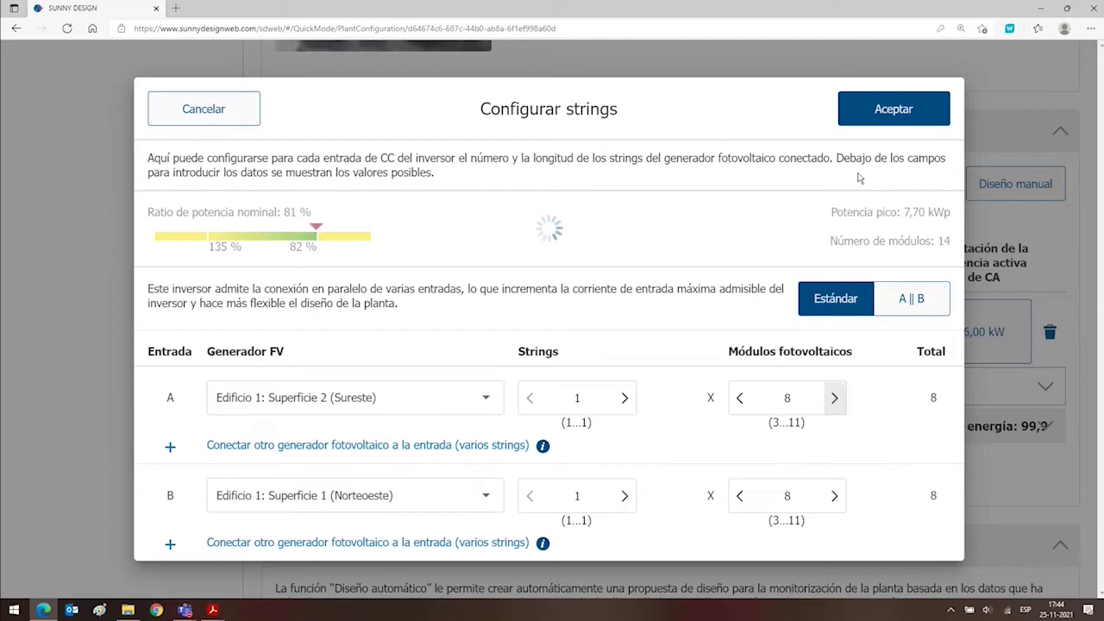
pyautogui.click(879, 111)
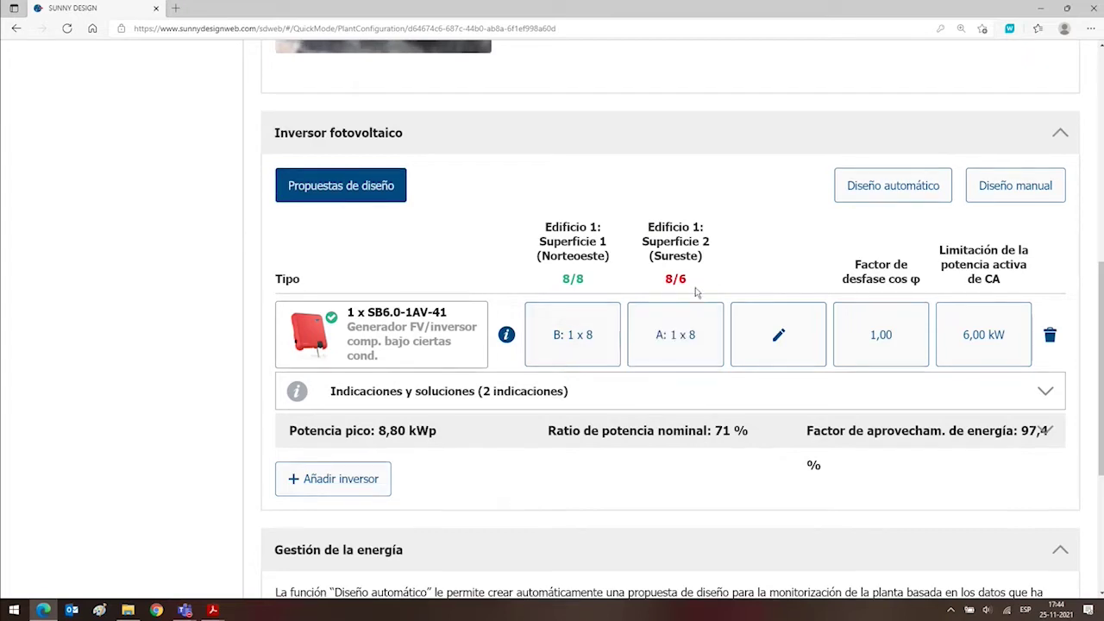
pyautogui.scroll(3, 696, 293)
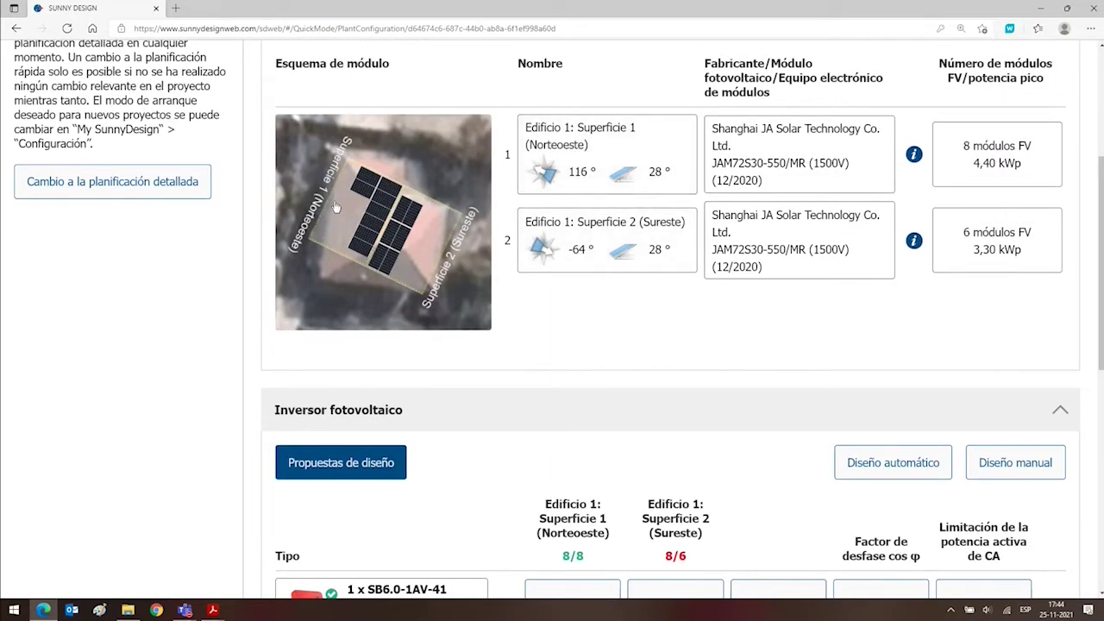
pyautogui.scroll(-2, 607, 354)
pyautogui.scroll(-1, 607, 355)
pyautogui.click(675, 393)
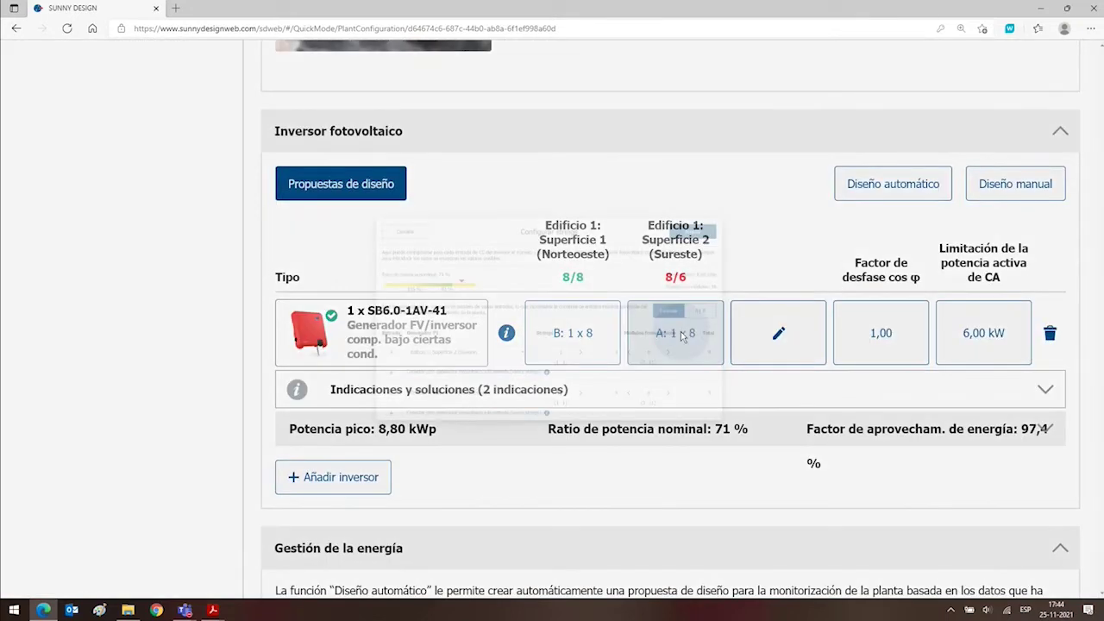
pyautogui.doubleClick(739, 398)
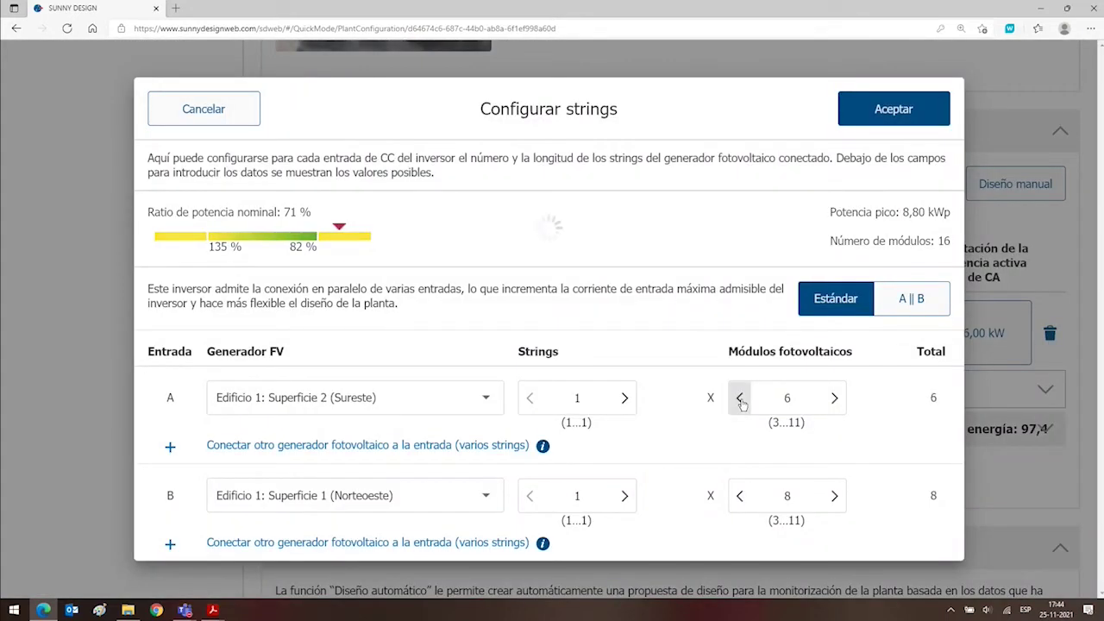
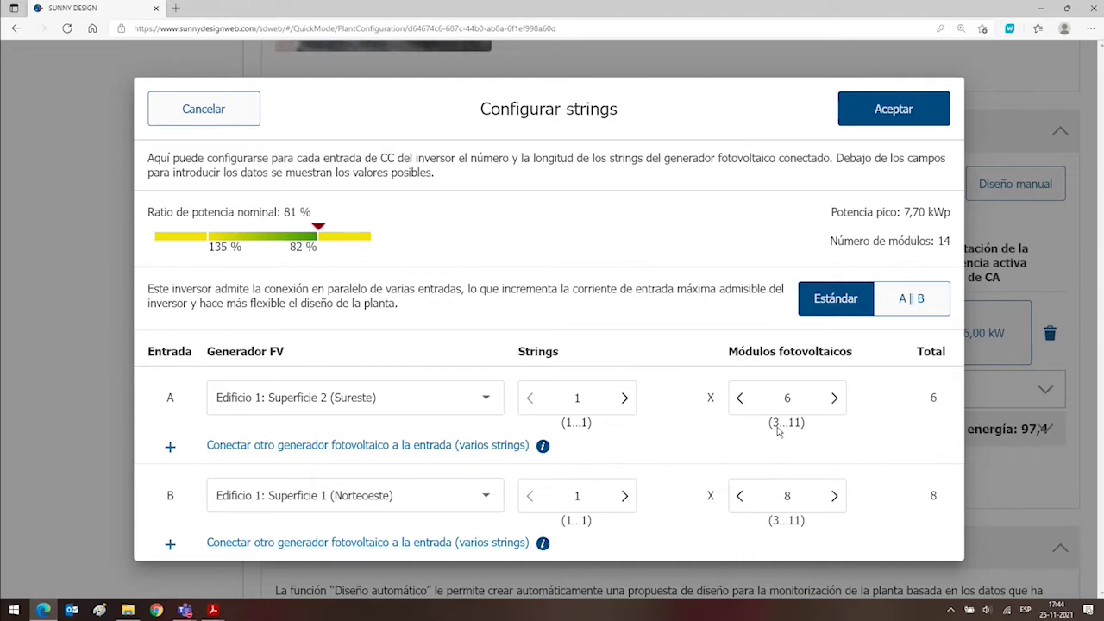
# Check the allowed 3–11 module range and accept the 1×6 and 1×8 string layout.
pyautogui.moveTo(778, 424); pyautogui.dragTo(802, 425)
pyautogui.click(777, 433)
pyautogui.doubleClick(775, 423)
pyautogui.moveTo(787, 431); pyautogui.dragTo(803, 432)
pyautogui.click(897, 121)
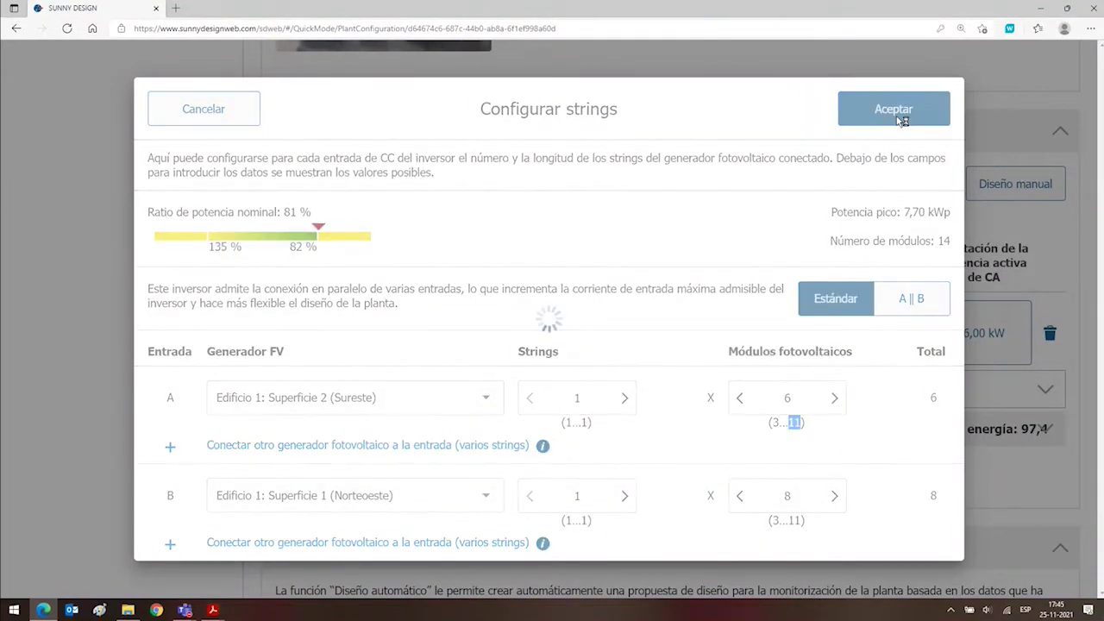
pyautogui.scroll(-3, 744, 353)
pyautogui.scroll(3, 743, 353)
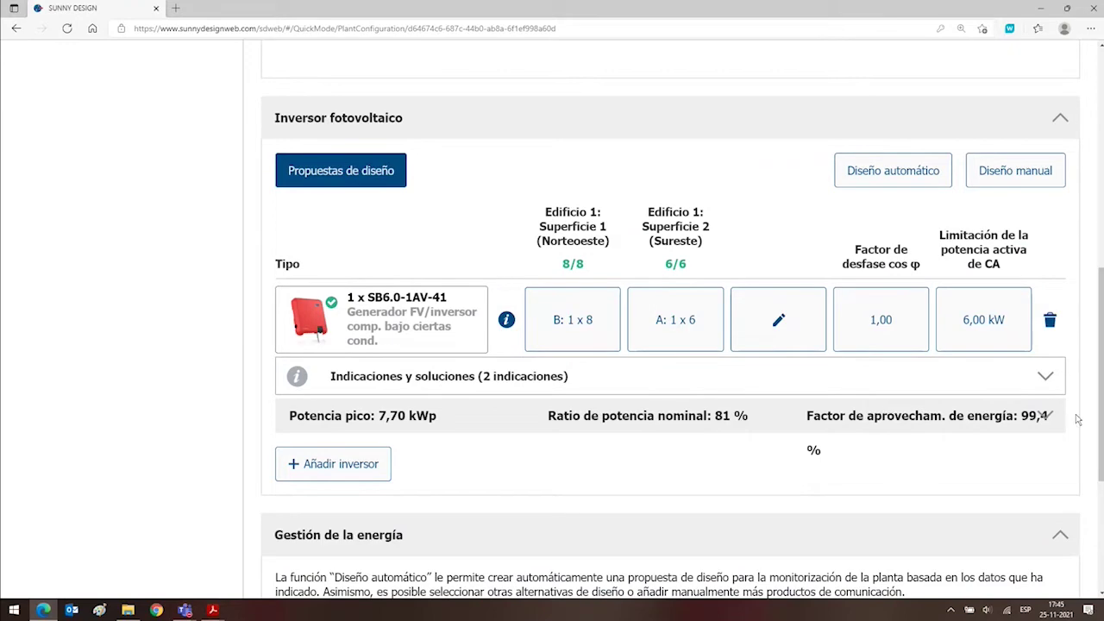
pyautogui.click(1043, 379)
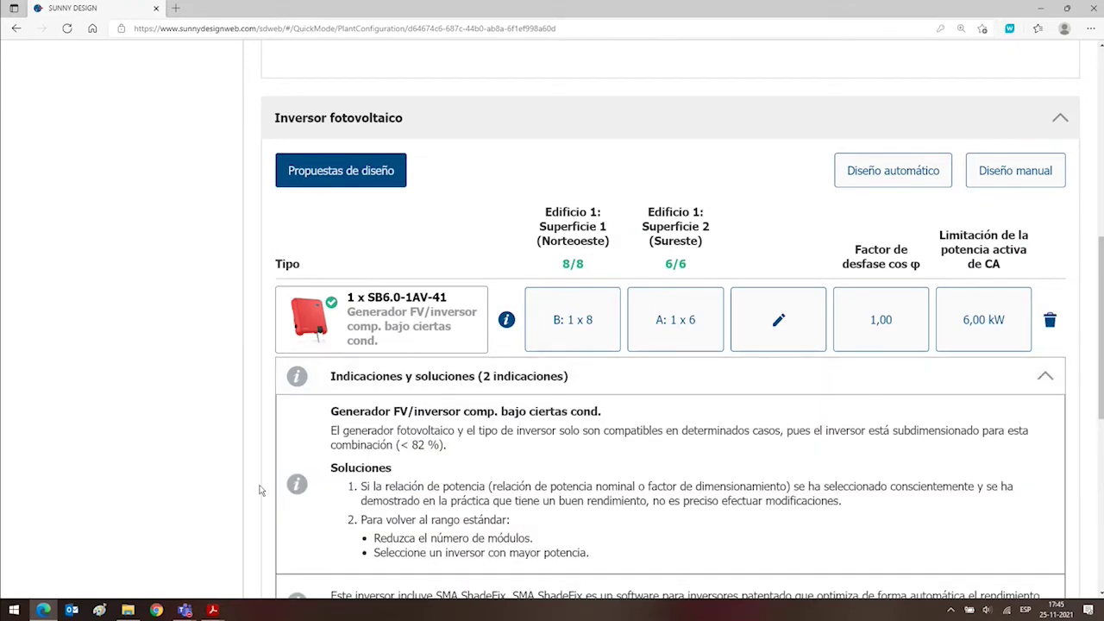
pyautogui.scroll(-3, 457, 205)
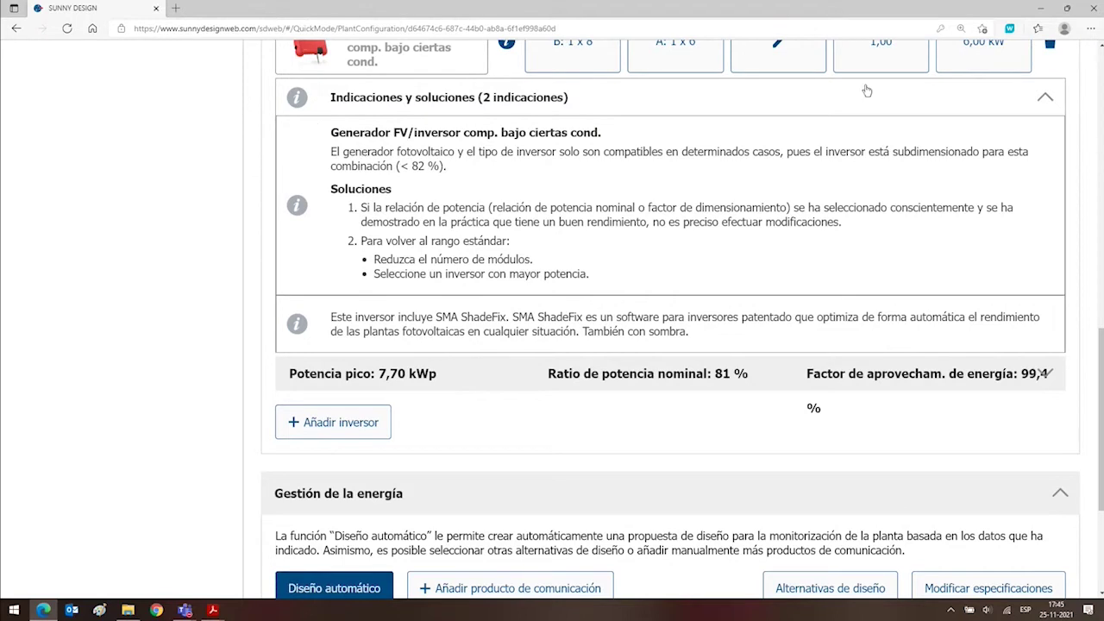
pyautogui.click(1045, 102)
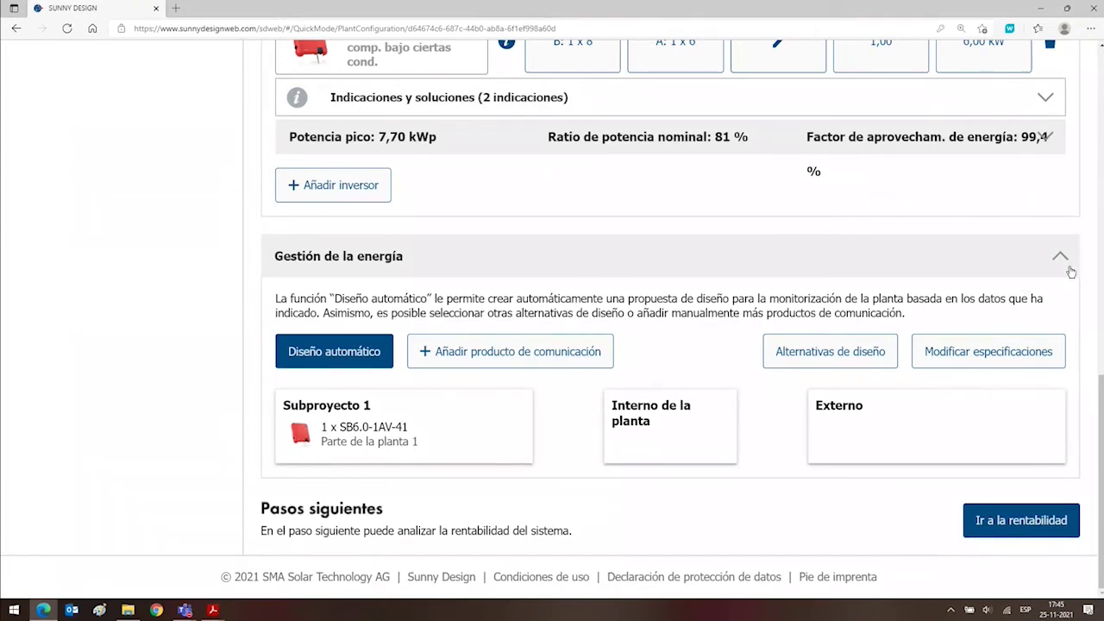
pyautogui.click(1060, 258)
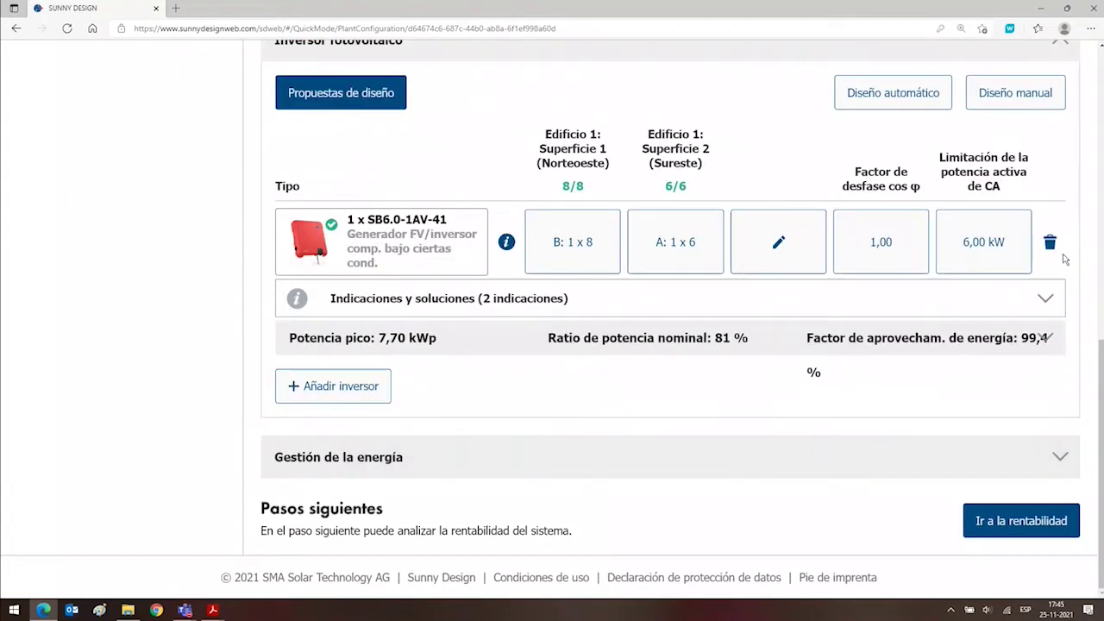
pyautogui.click(1060, 456)
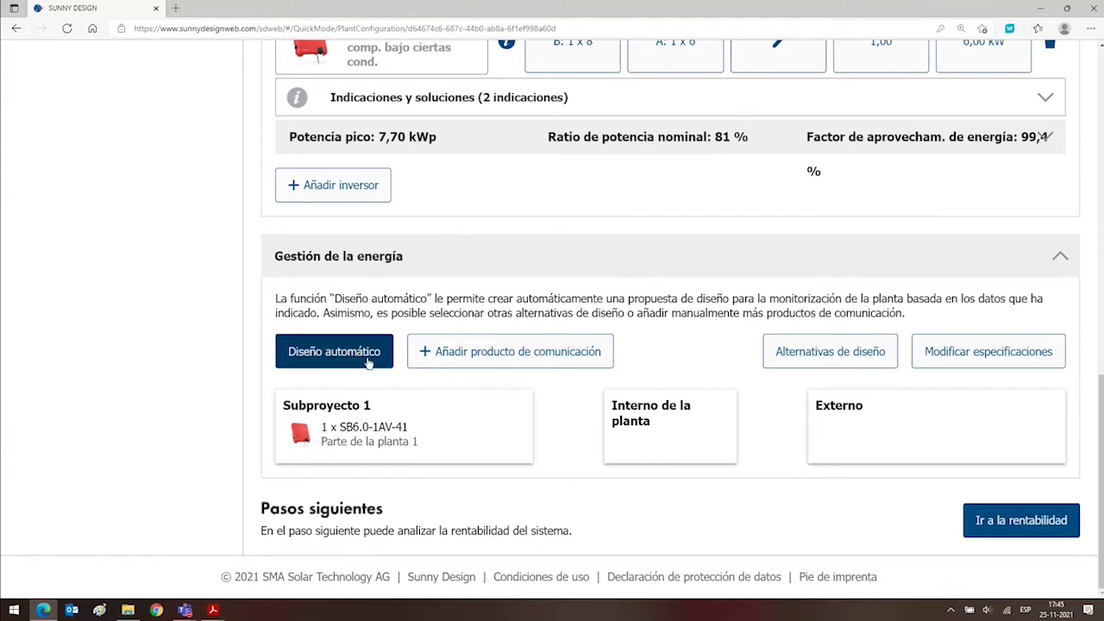
pyautogui.scroll(6, 382, 382)
pyautogui.scroll(-3, 383, 382)
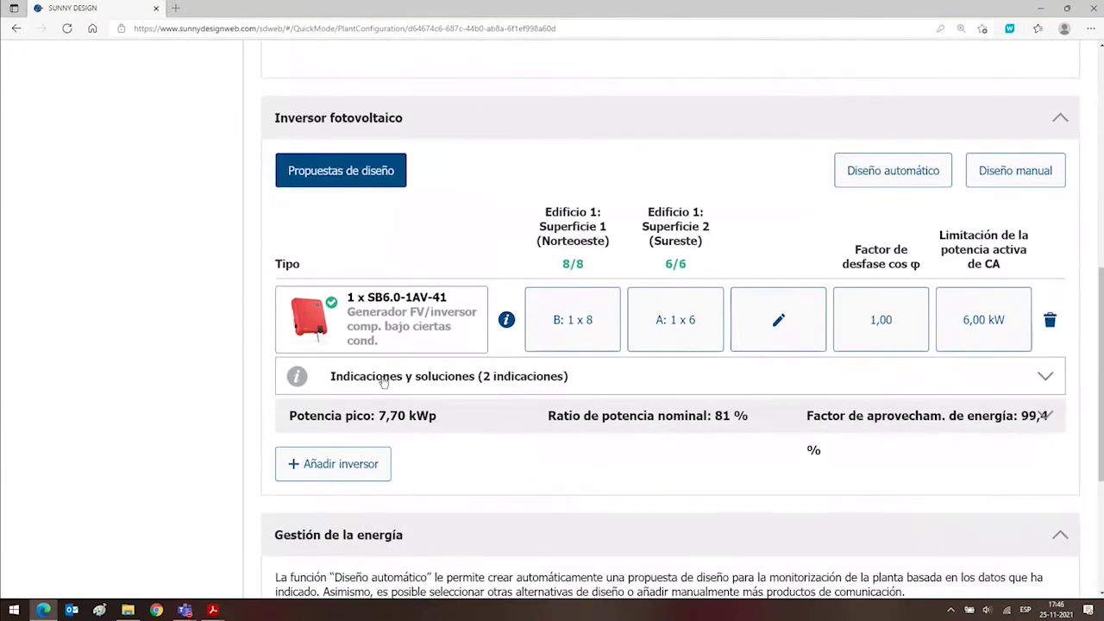
pyautogui.scroll(-3, 382, 382)
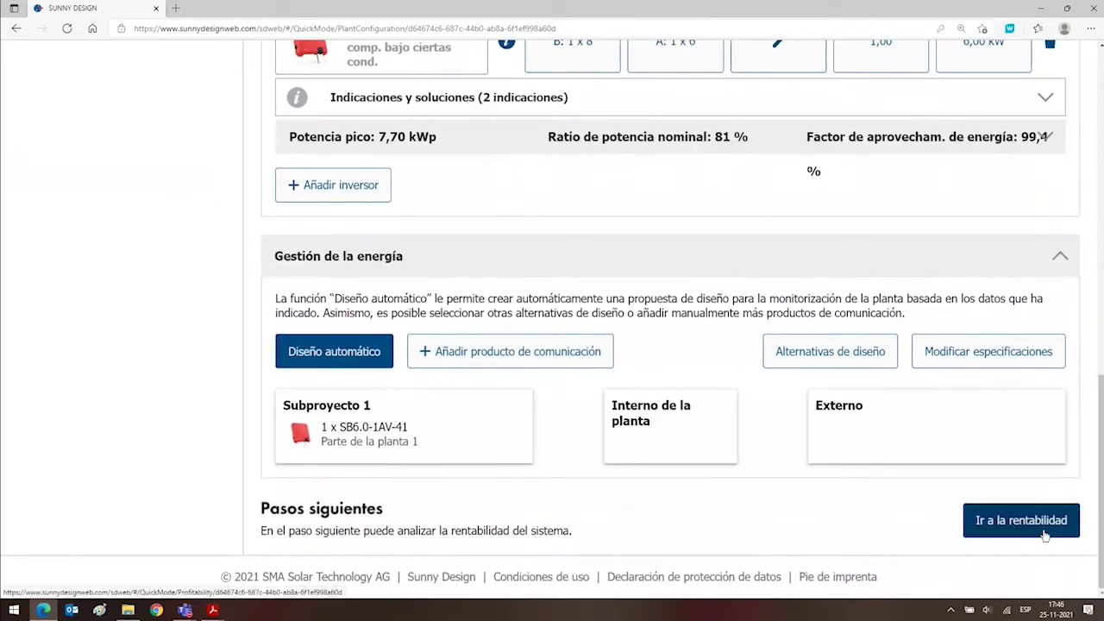
# Review the profitability costs and savings chart, then show the Resultados overview.
pyautogui.click(1044, 535)
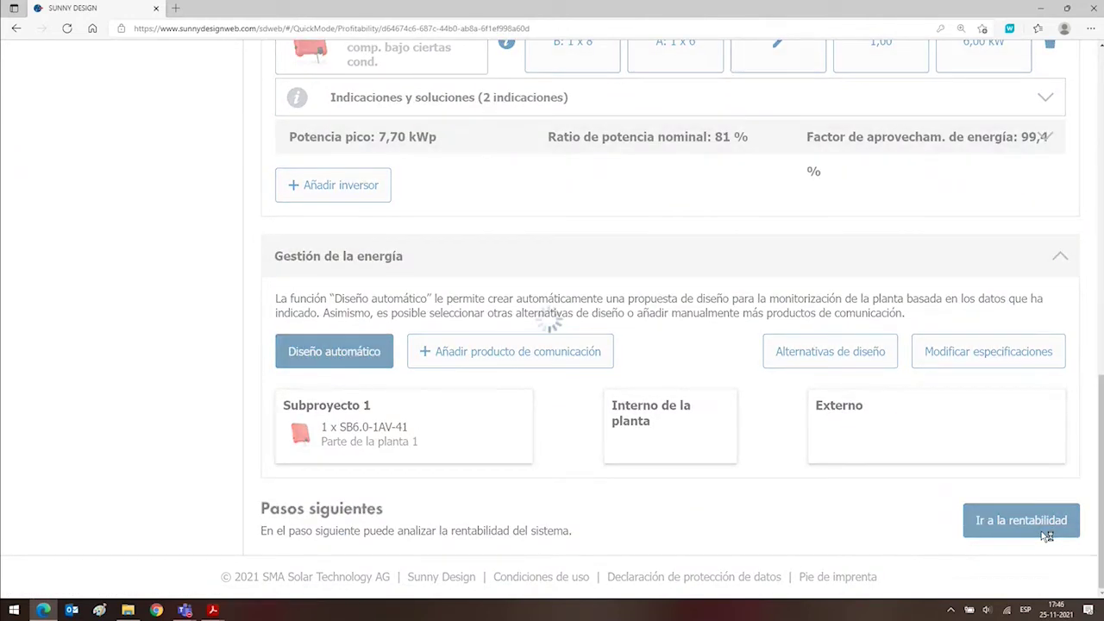
pyautogui.scroll(-3, 509, 216)
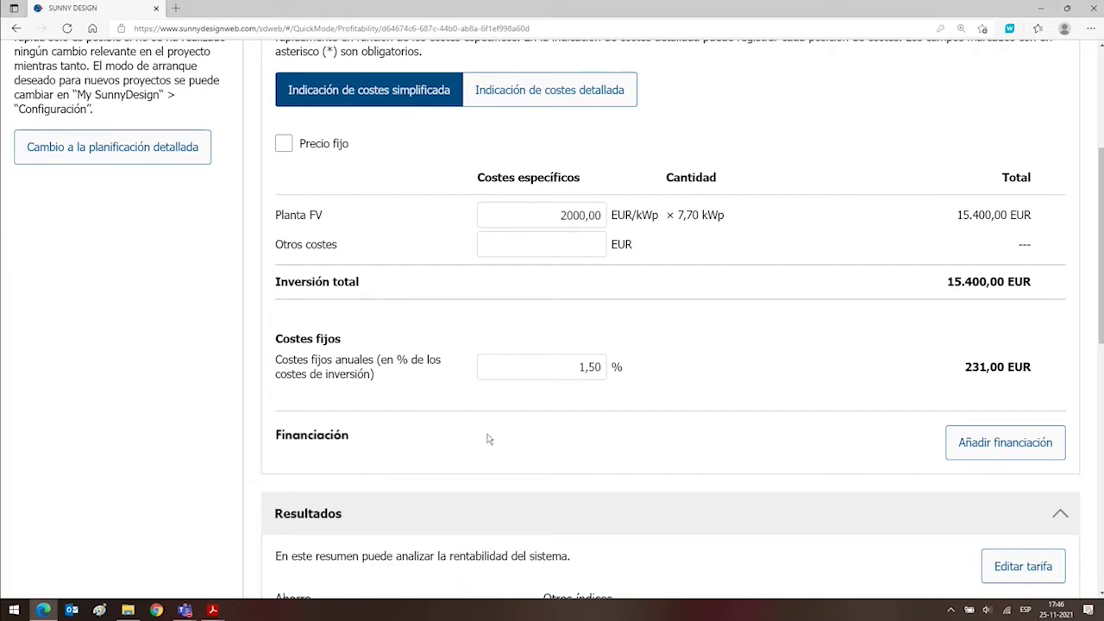
pyautogui.scroll(-6, 488, 439)
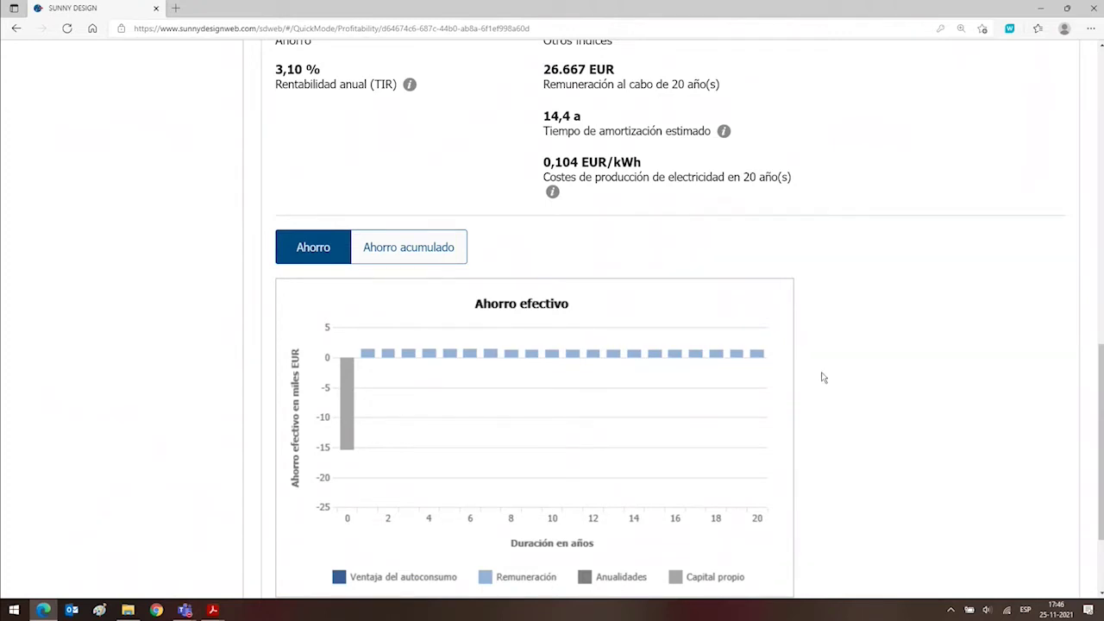
pyautogui.scroll(-2, 822, 376)
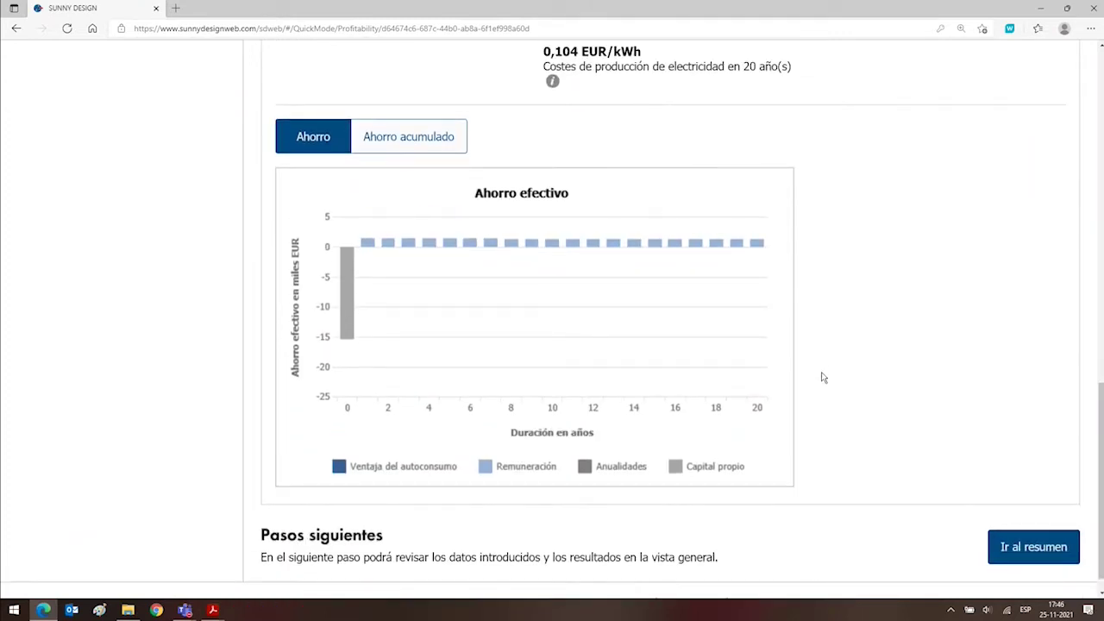
pyautogui.scroll(15, 822, 377)
pyautogui.click(482, 108)
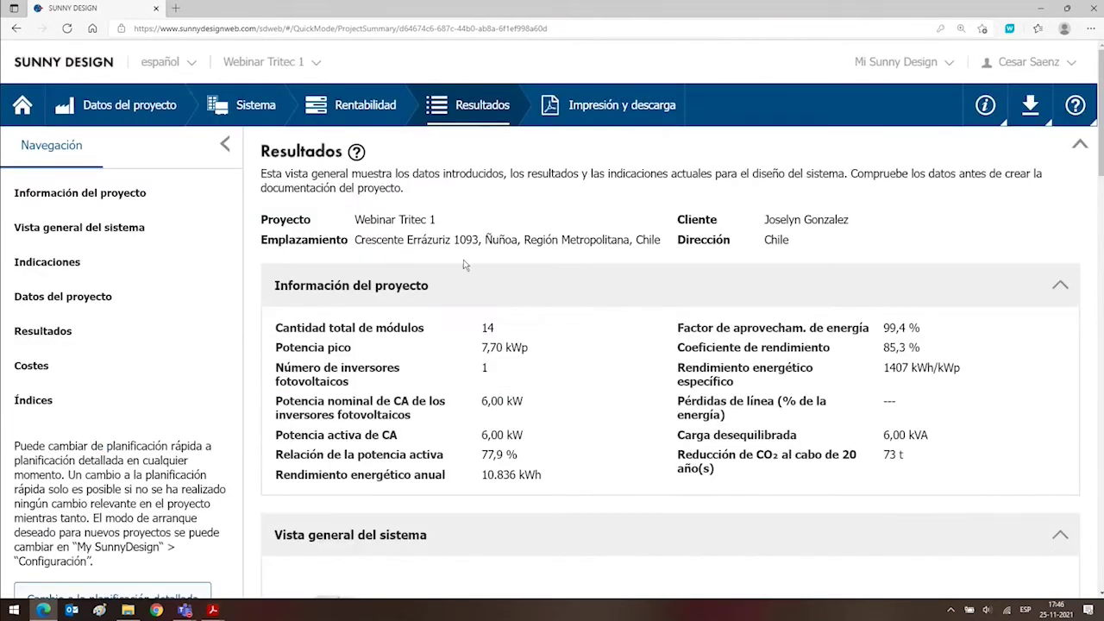
# Go to the Impresión y descarga project documentation page.
pyautogui.click(595, 115)
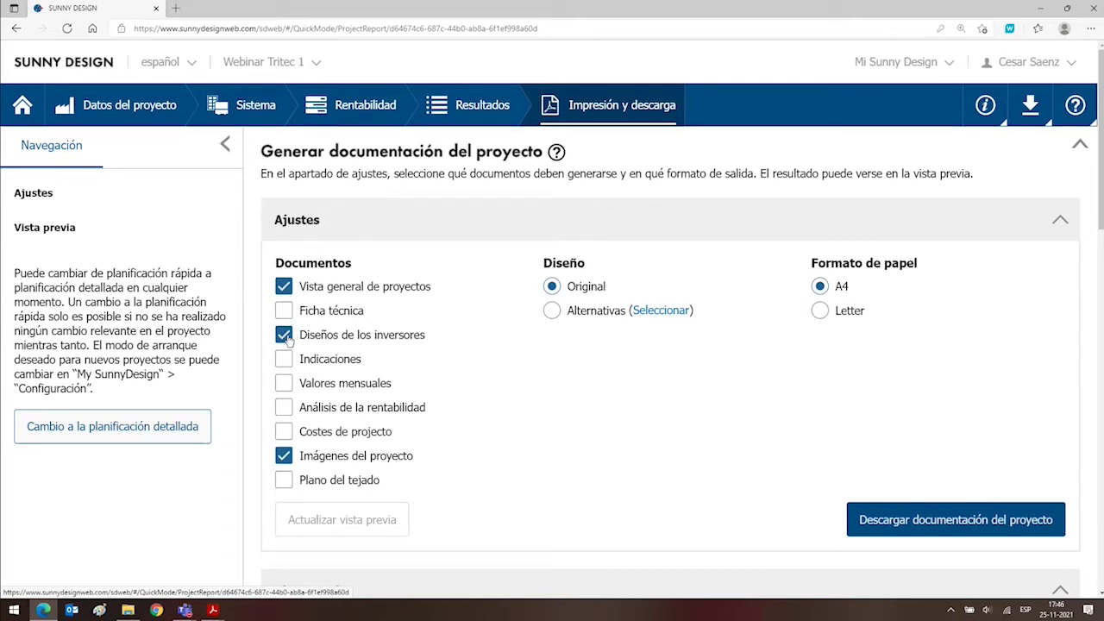
# Add Ficha técnica and Plano del tejado to the documents and refresh the preview to 5 pages.
pyautogui.click(284, 311)
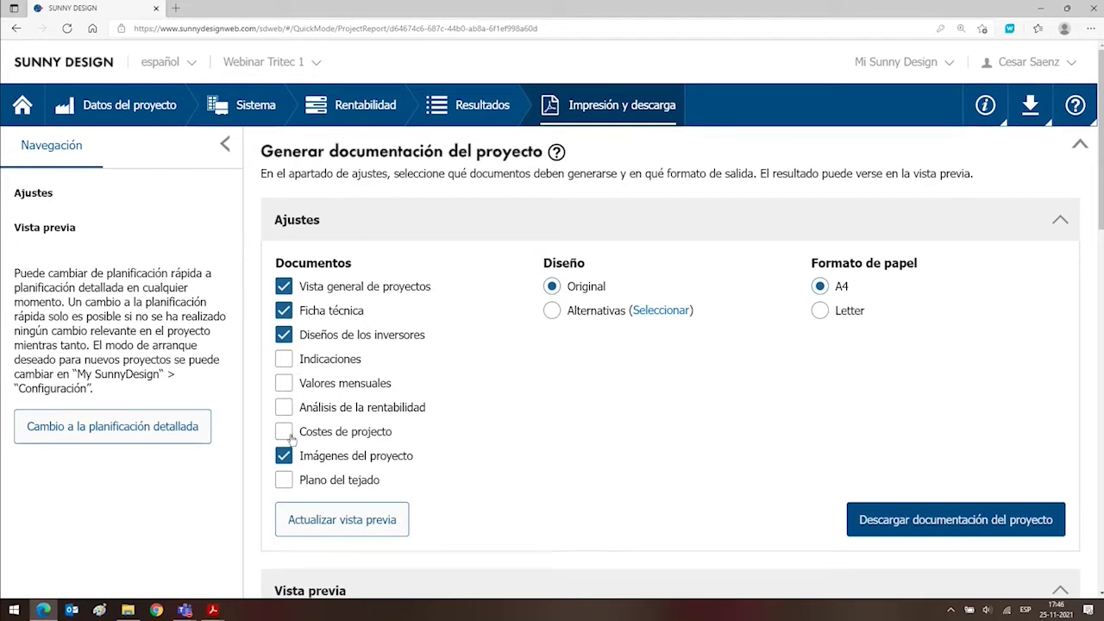
pyautogui.click(284, 481)
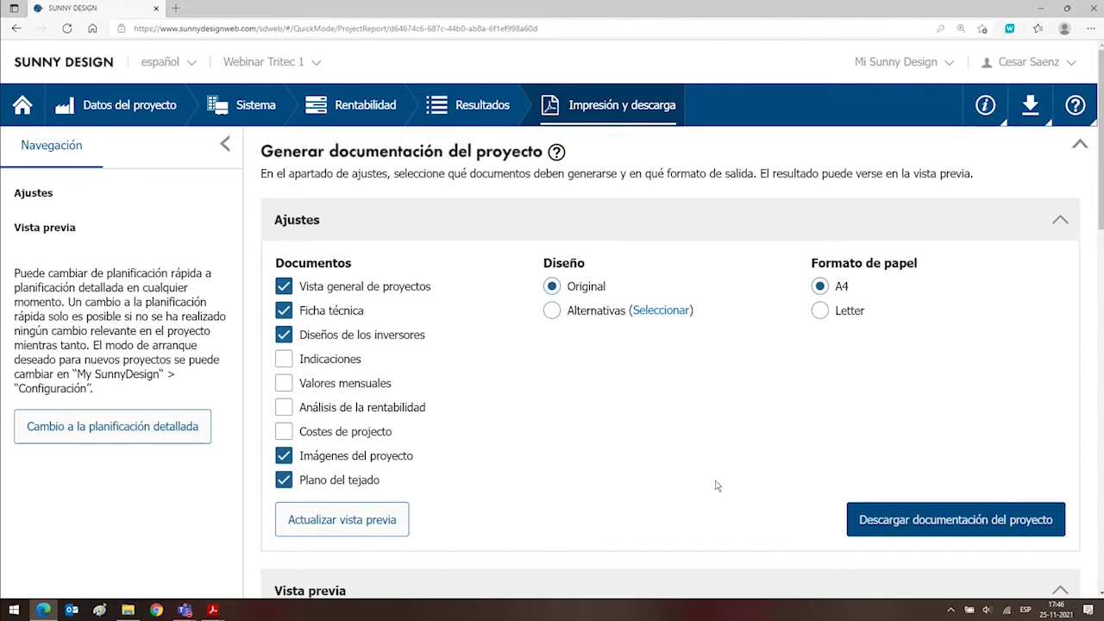
pyautogui.scroll(-6, 716, 482)
pyautogui.scroll(3, 716, 483)
pyautogui.scroll(-3, 714, 484)
pyautogui.scroll(10, 715, 484)
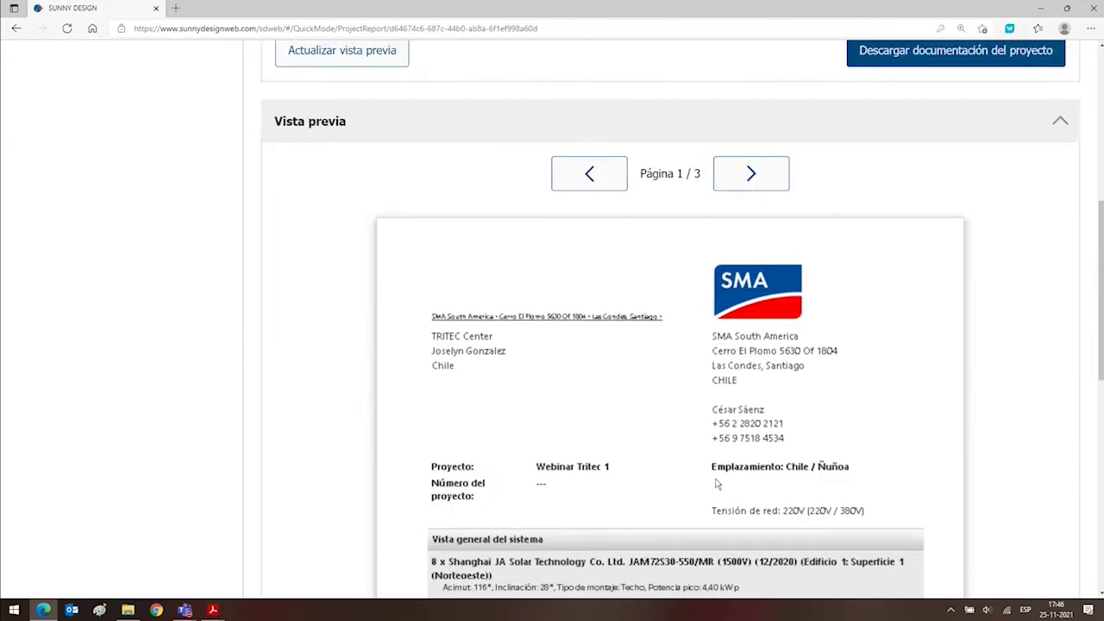
pyautogui.click(345, 520)
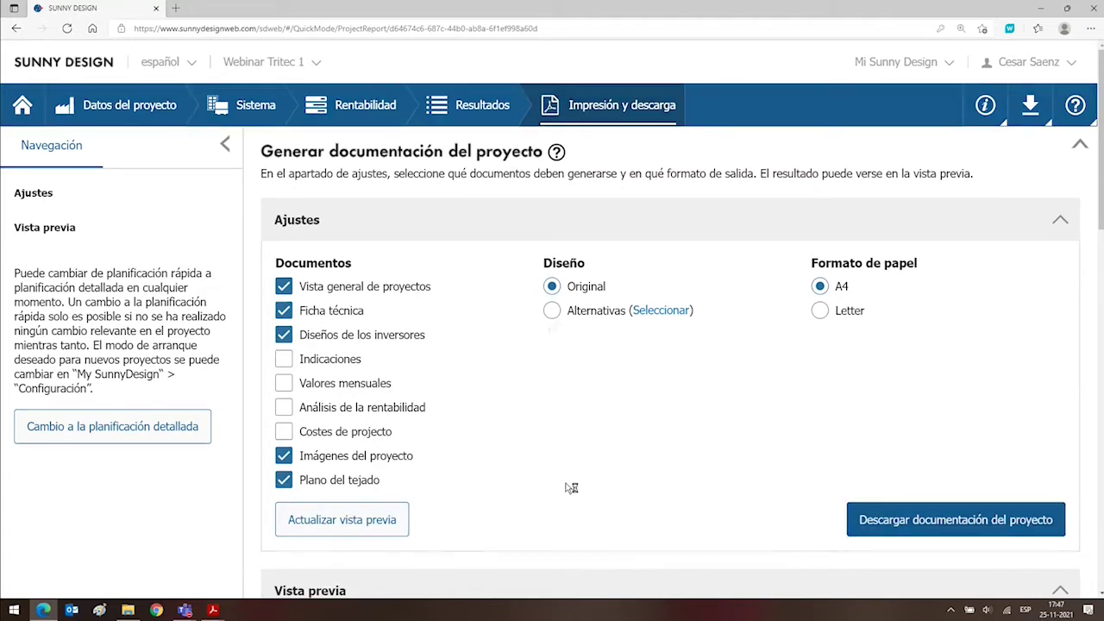
pyautogui.scroll(-7, 571, 488)
pyautogui.scroll(4, 796, 340)
pyautogui.scroll(-7, 795, 341)
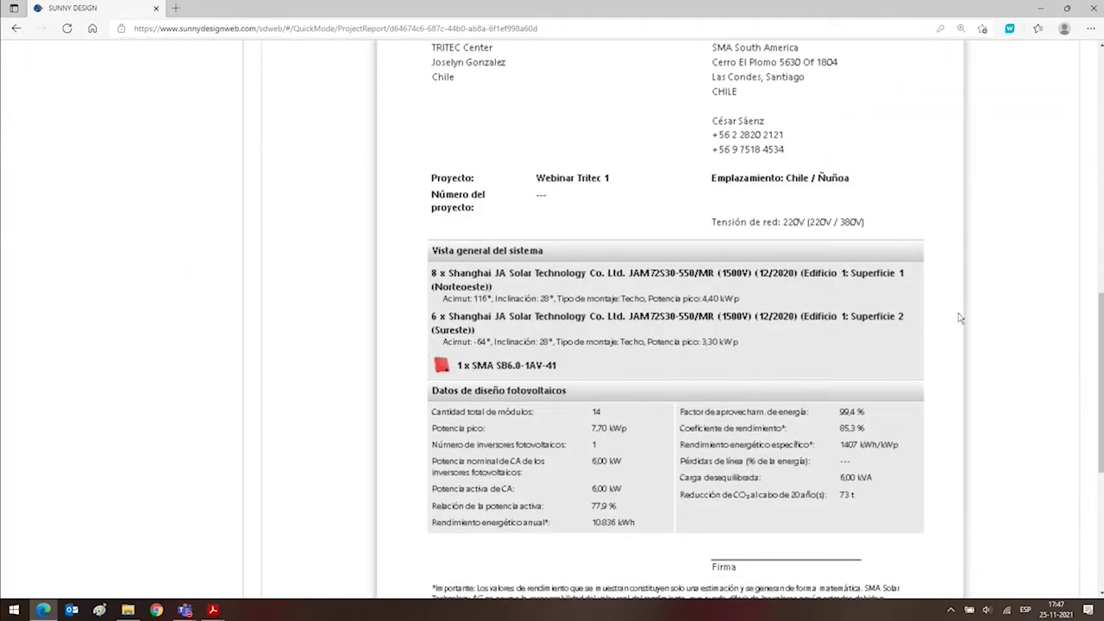
# Look over preview page 1, then advance to page 2 showing 3,10 % IRR and 14,4-year payback.
pyautogui.moveTo(1101, 341); pyautogui.dragTo(1096, 303)
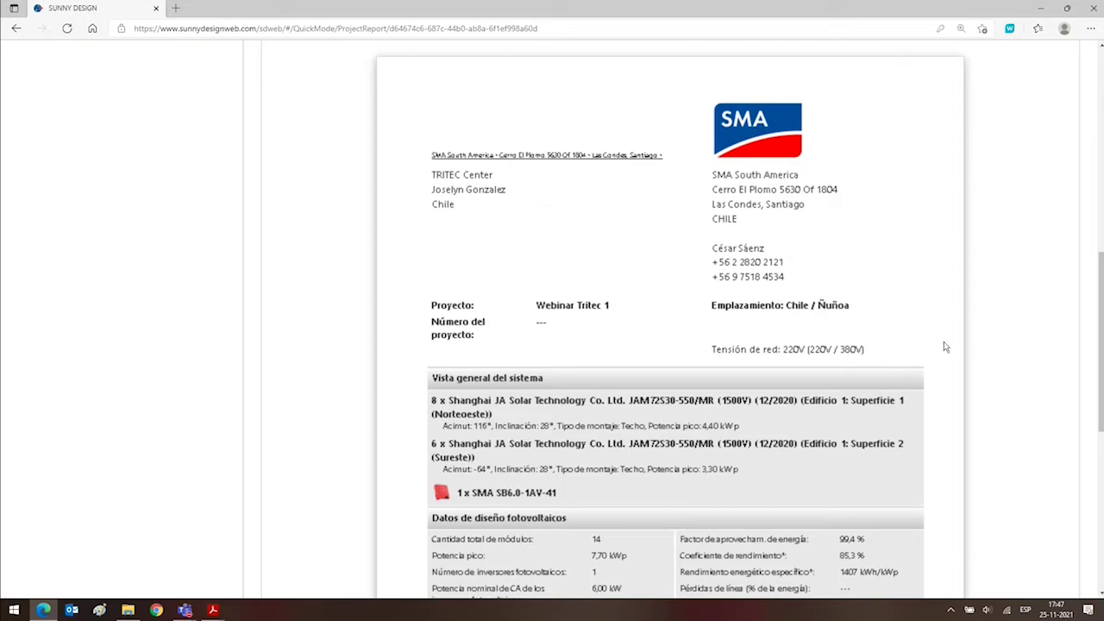
pyautogui.scroll(-5, 984, 363)
pyautogui.scroll(6, 983, 362)
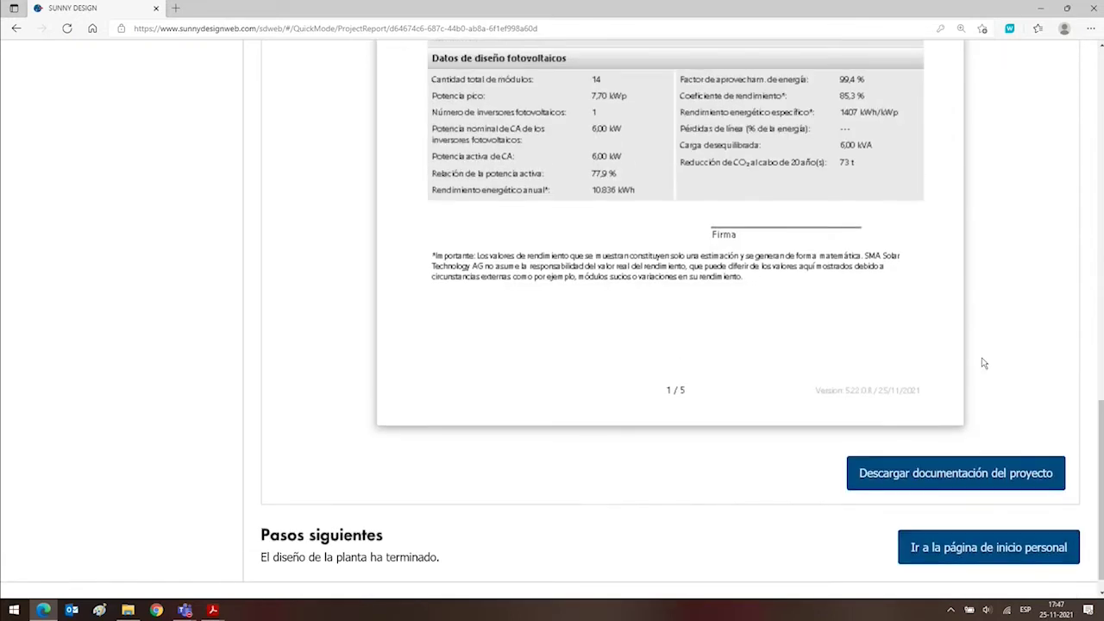
pyautogui.click(749, 83)
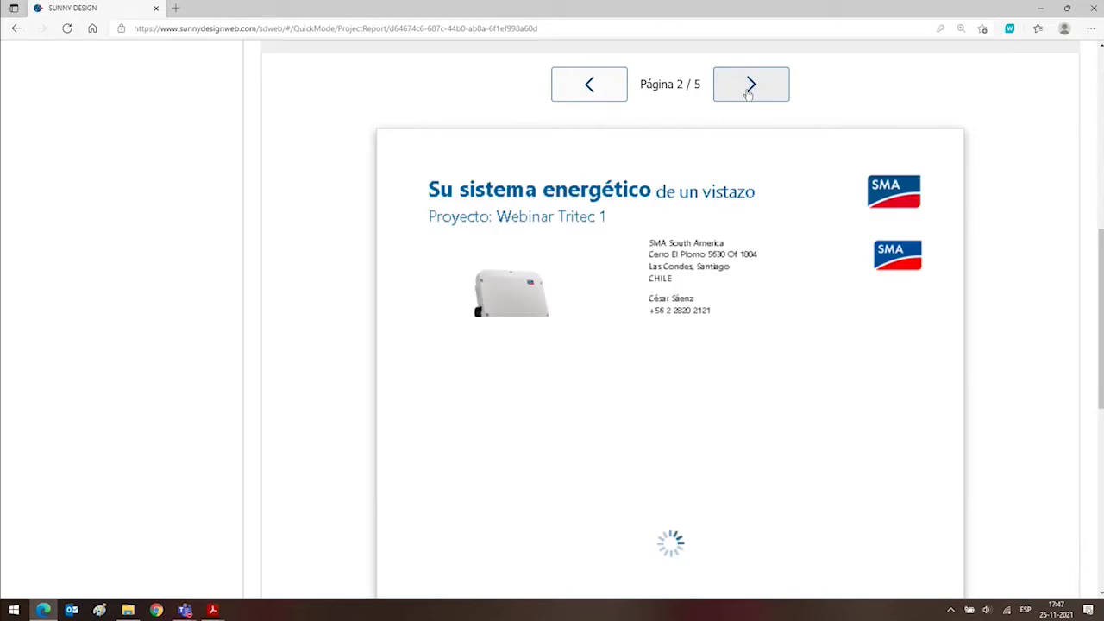
pyautogui.scroll(-3, 842, 229)
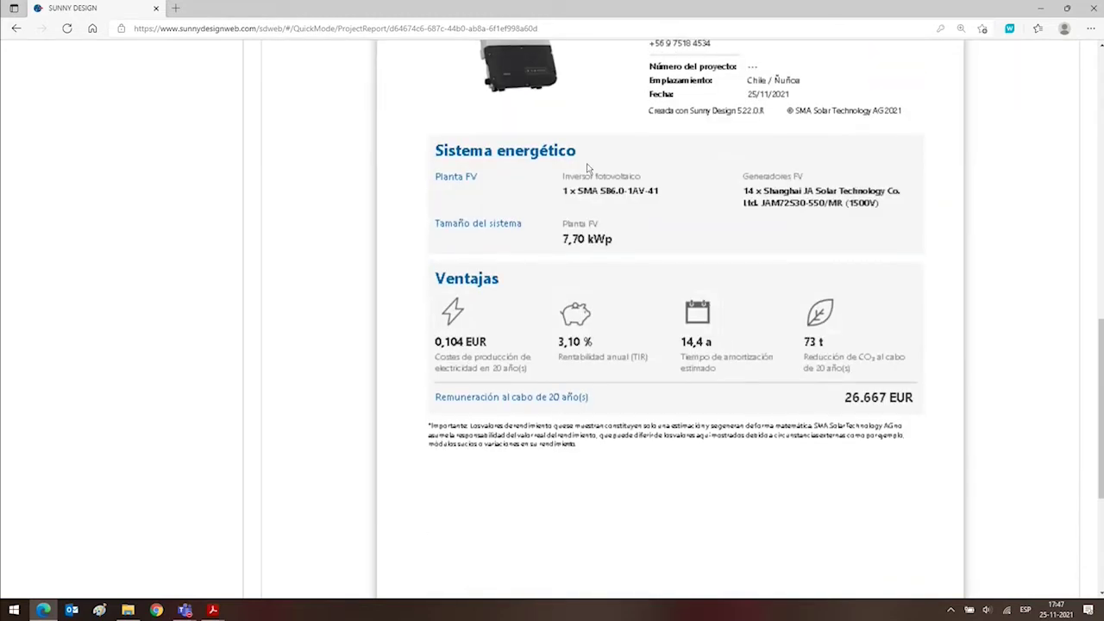
pyautogui.scroll(3, 517, 199)
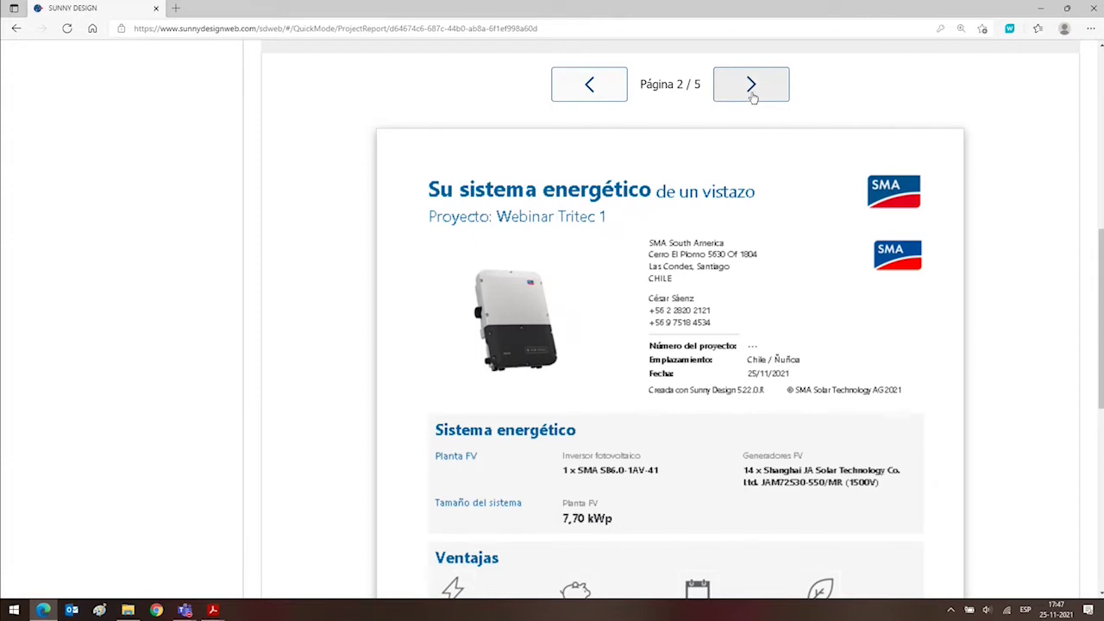
# Scroll through the inverter design data on preview page 3, then move to page 4's project images.
pyautogui.click(751, 98)
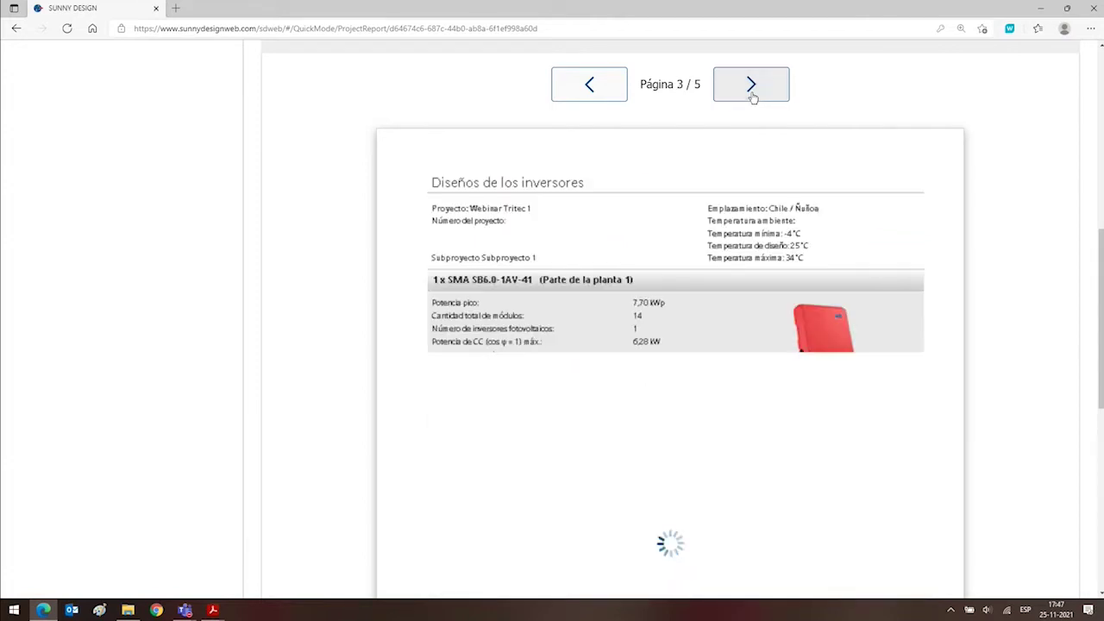
pyautogui.scroll(-3, 920, 337)
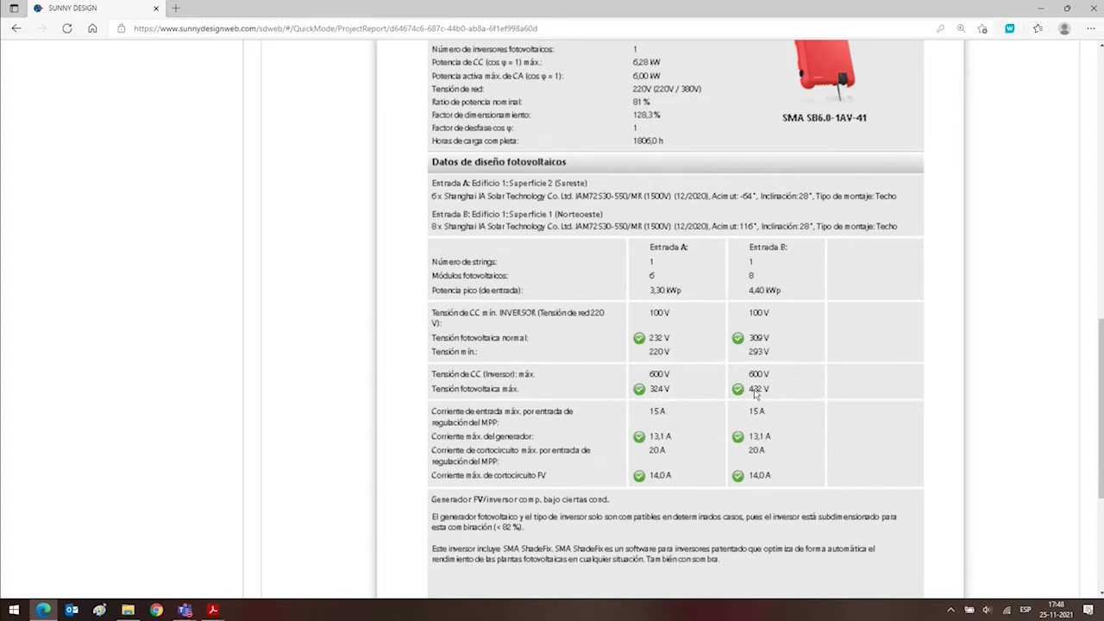
pyautogui.scroll(3, 758, 392)
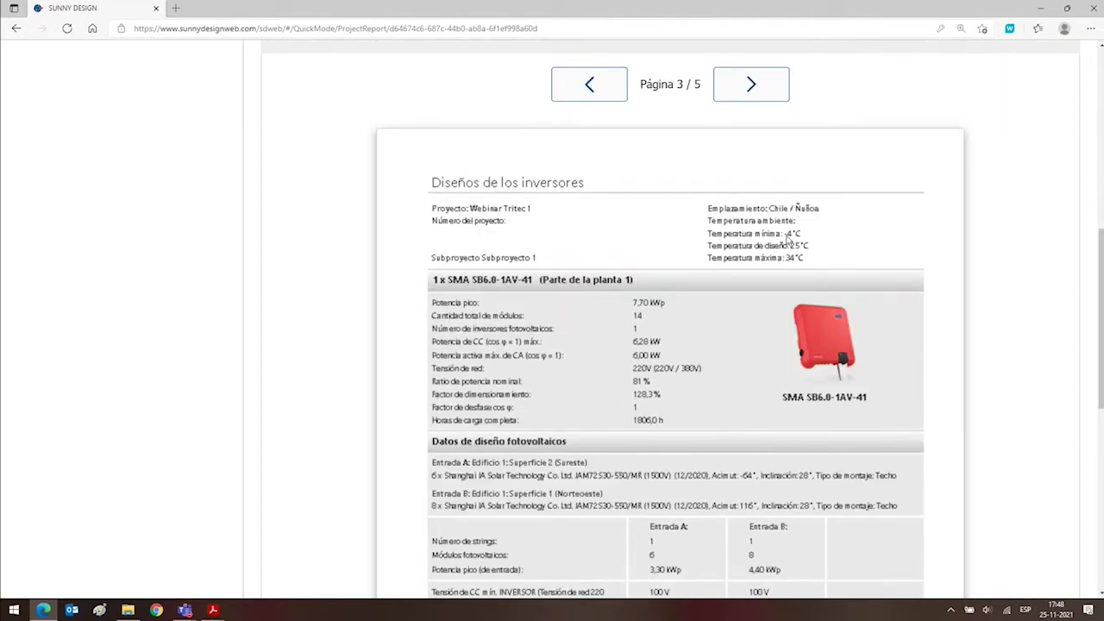
pyautogui.scroll(-1, 897, 388)
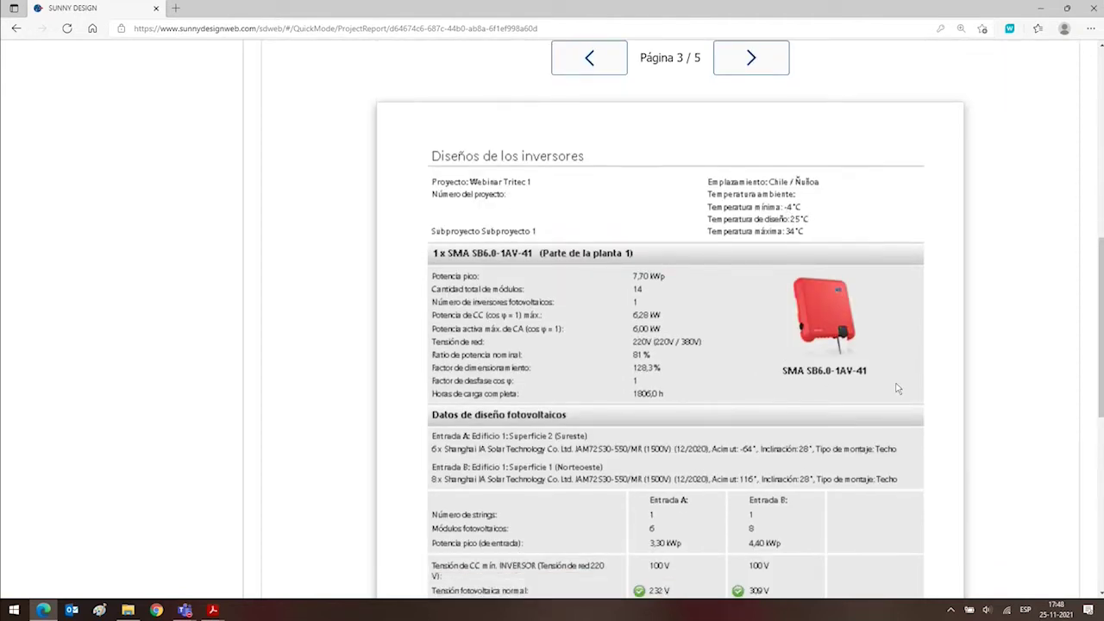
pyautogui.scroll(-3, 897, 389)
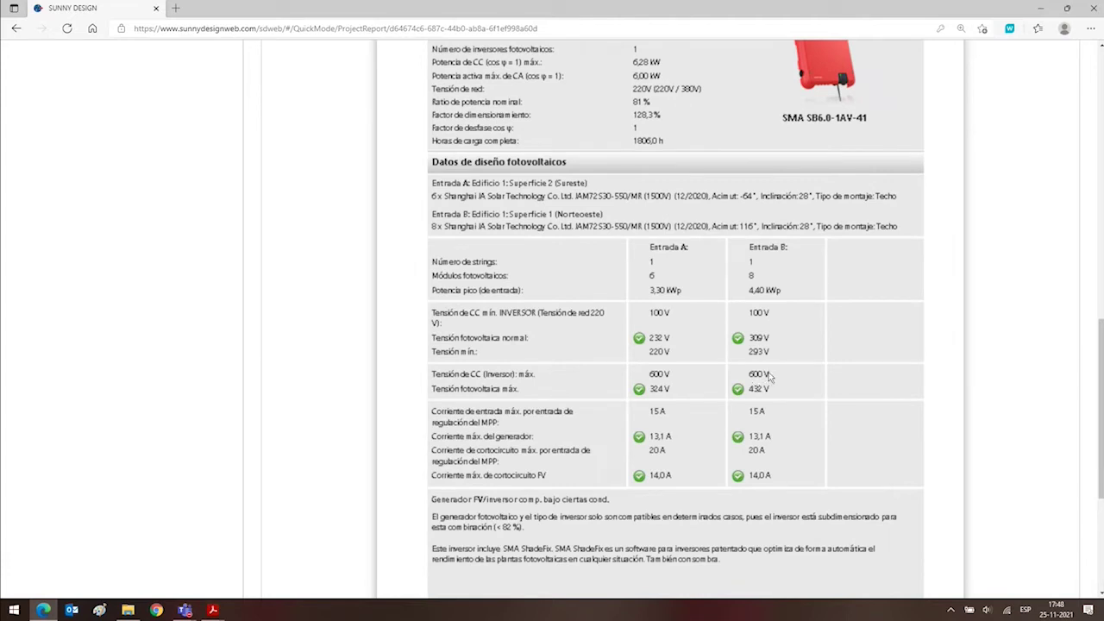
pyautogui.keyDown('ctrl'); pyautogui.scroll(3, 754, 386); pyautogui.keyUp('ctrl')
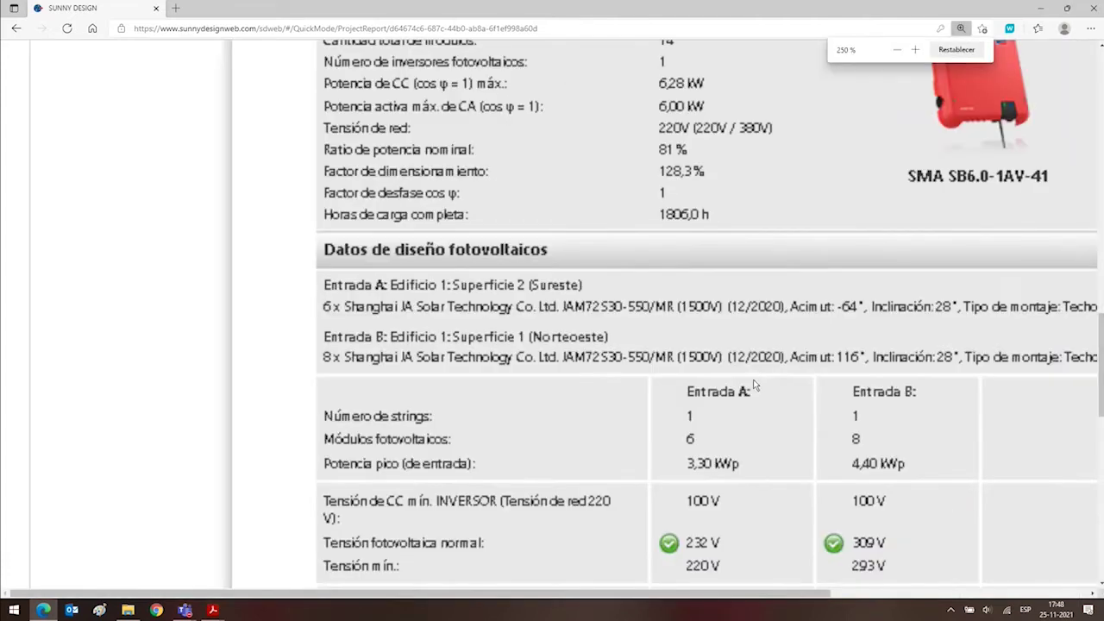
pyautogui.scroll(-5, 754, 388)
pyautogui.scroll(3, 751, 394)
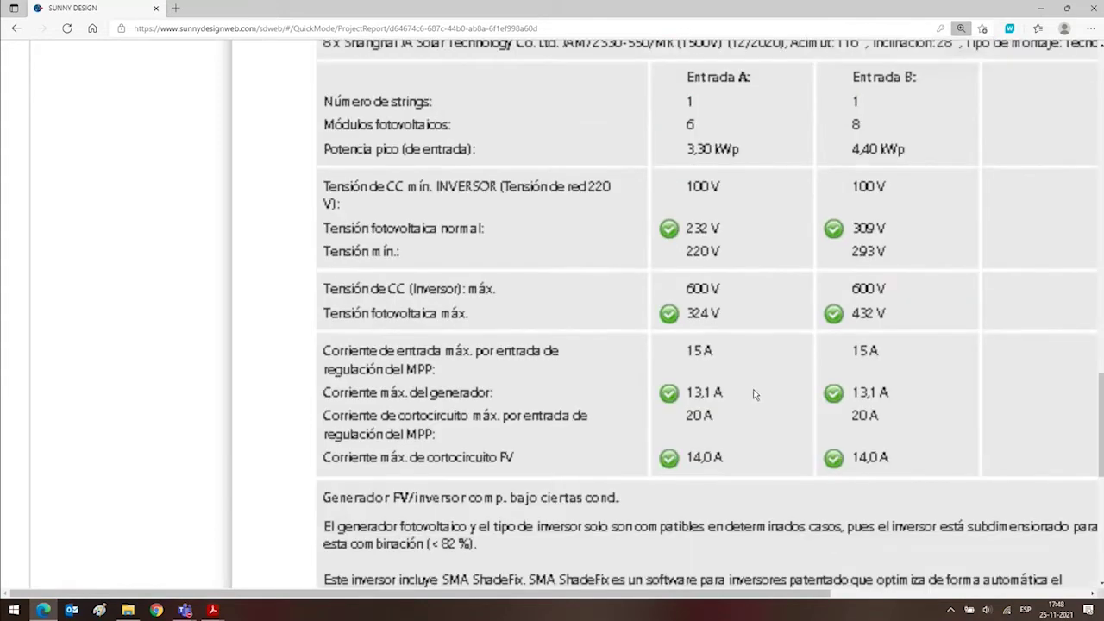
pyautogui.keyDown('ctrl'); pyautogui.scroll(-2, 858, 335); pyautogui.keyUp('ctrl')
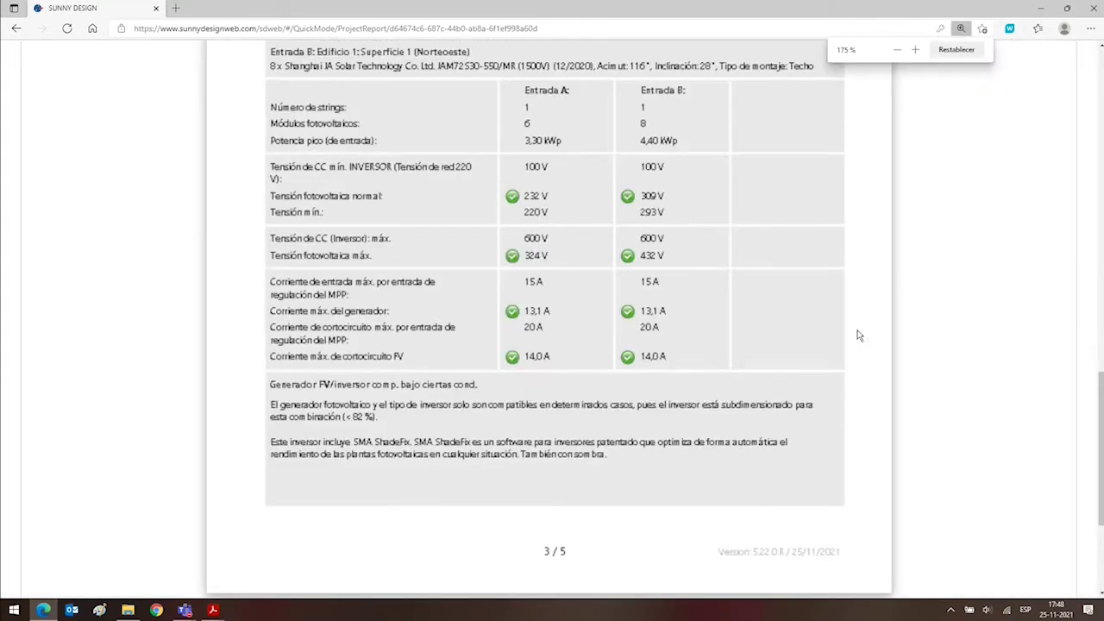
pyautogui.keyDown('ctrl'); pyautogui.scroll(-1, 858, 336); pyautogui.keyUp('ctrl')
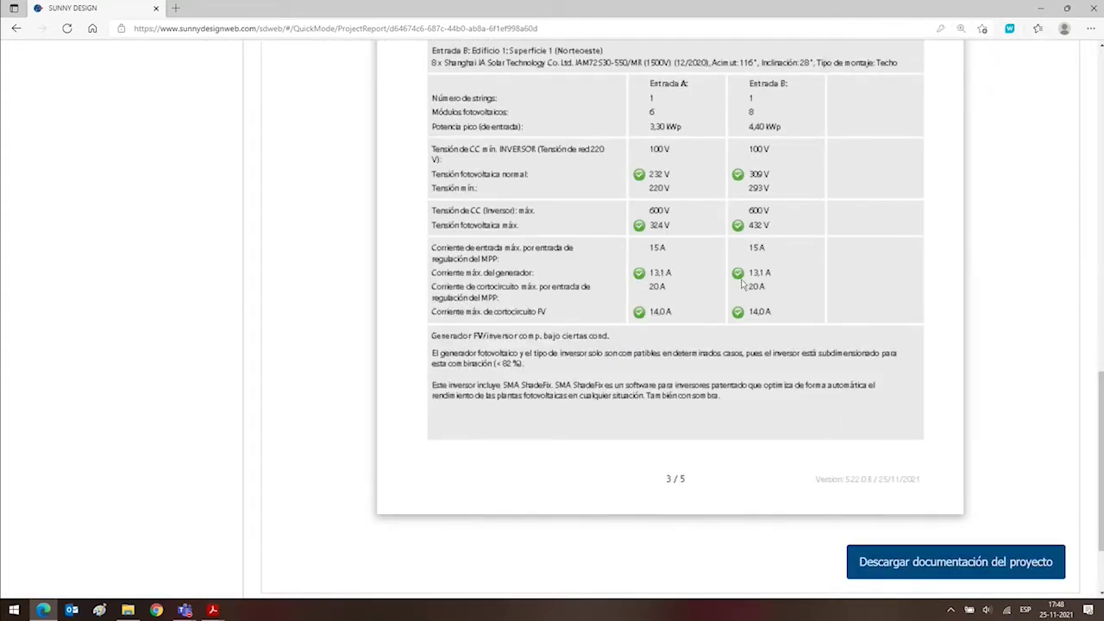
pyautogui.scroll(-2, 741, 285)
pyautogui.keyDown('ctrl'); pyautogui.scroll(-1, 742, 285); pyautogui.keyUp('ctrl')
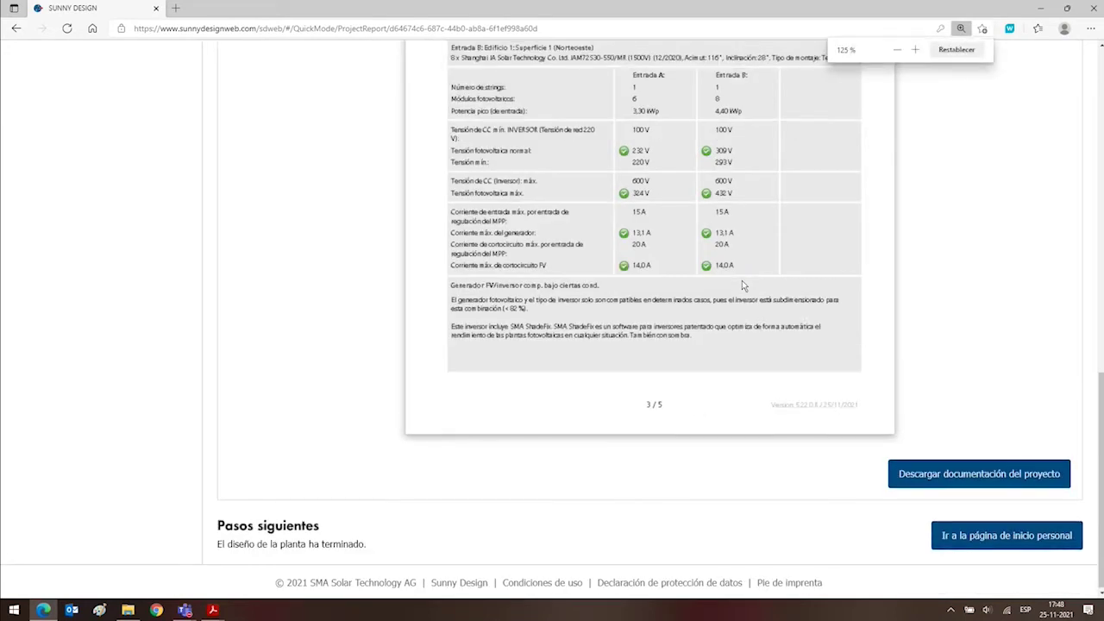
pyautogui.scroll(5, 742, 285)
pyautogui.click(717, 262)
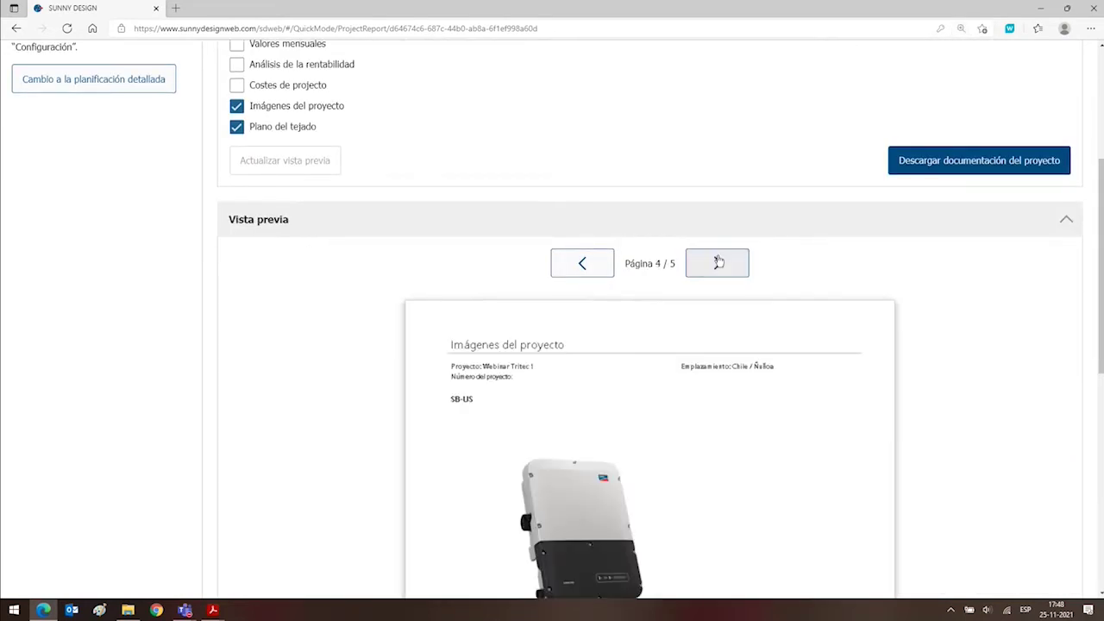
# Advance the preview to page 5 of 5 and scroll through the Building 1 roof plan.
pyautogui.scroll(-6, 717, 262)
pyautogui.scroll(8, 628, 274)
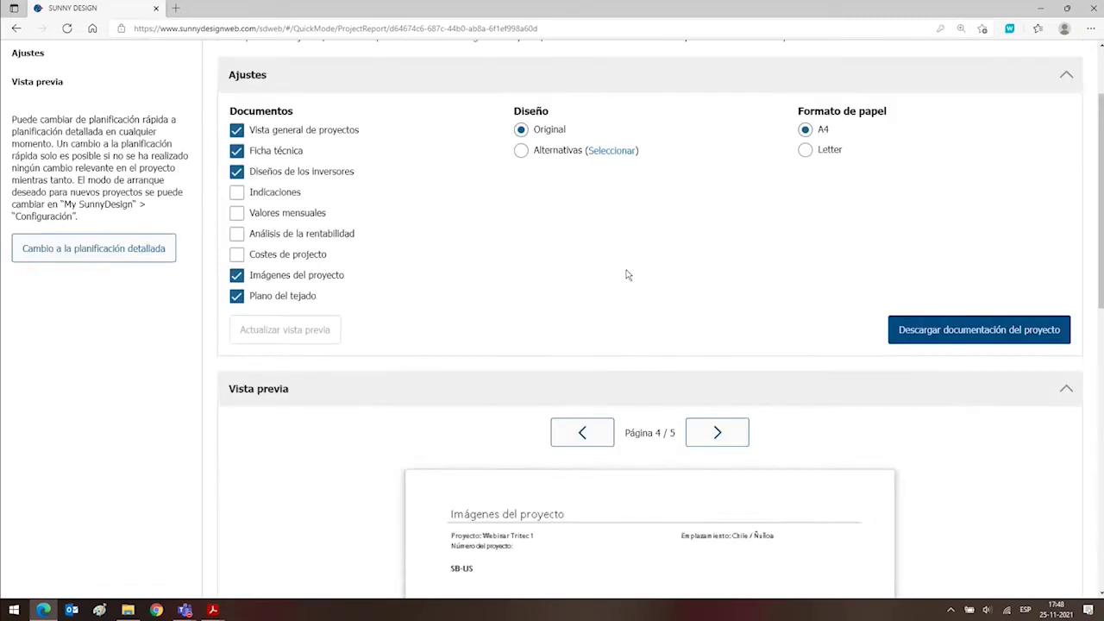
pyautogui.scroll(2, 628, 274)
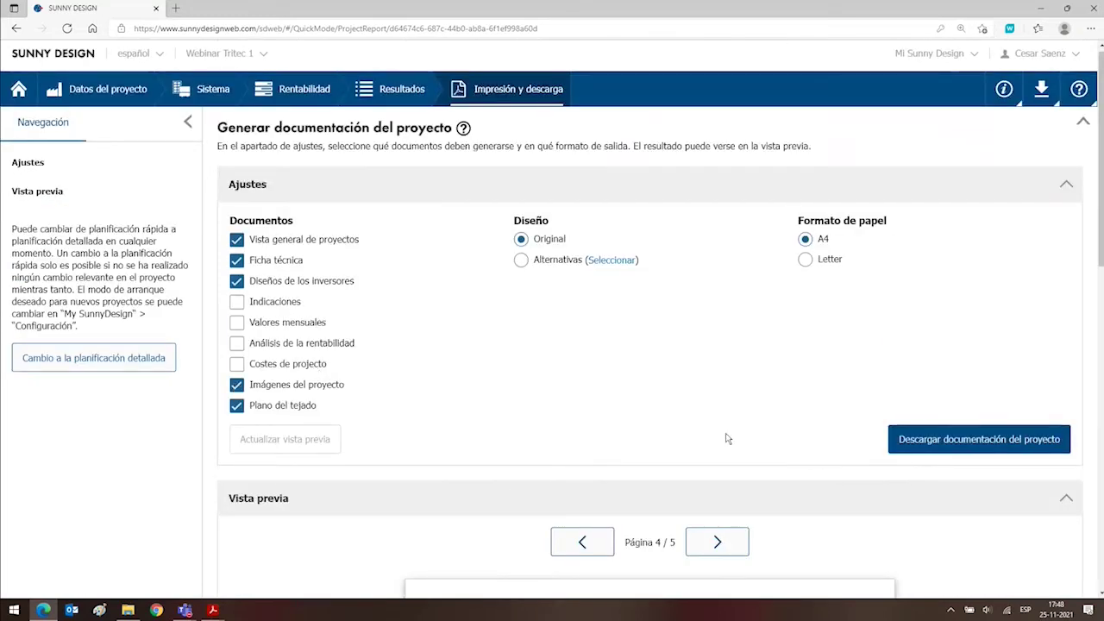
pyautogui.scroll(-3, 727, 439)
pyautogui.click(729, 271)
pyautogui.scroll(-4, 754, 423)
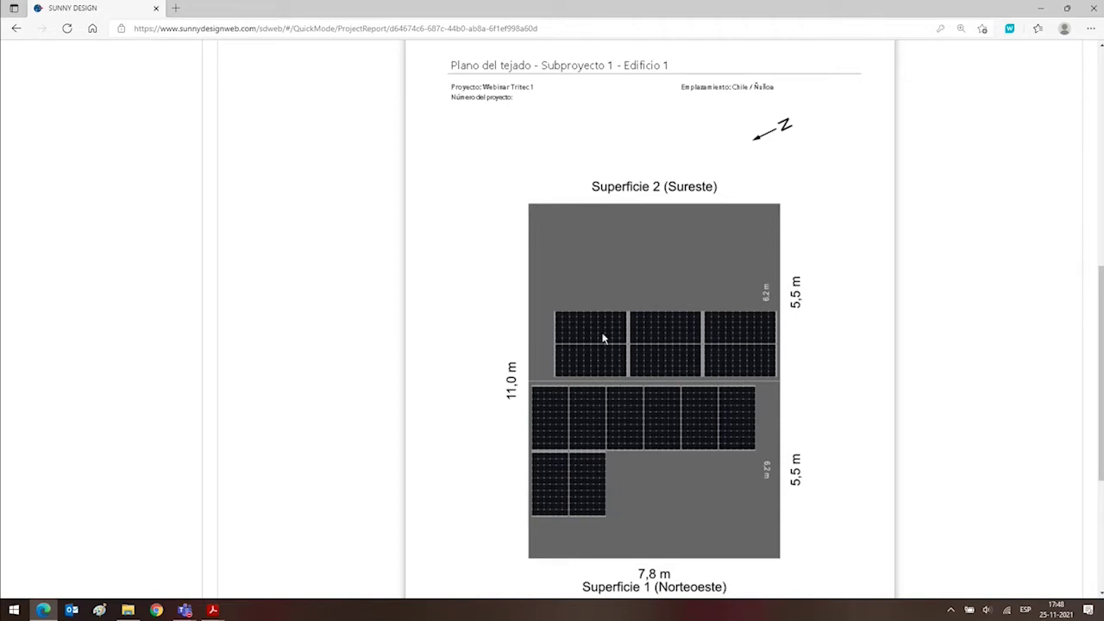
pyautogui.scroll(-3, 850, 417)
pyautogui.scroll(1, 849, 416)
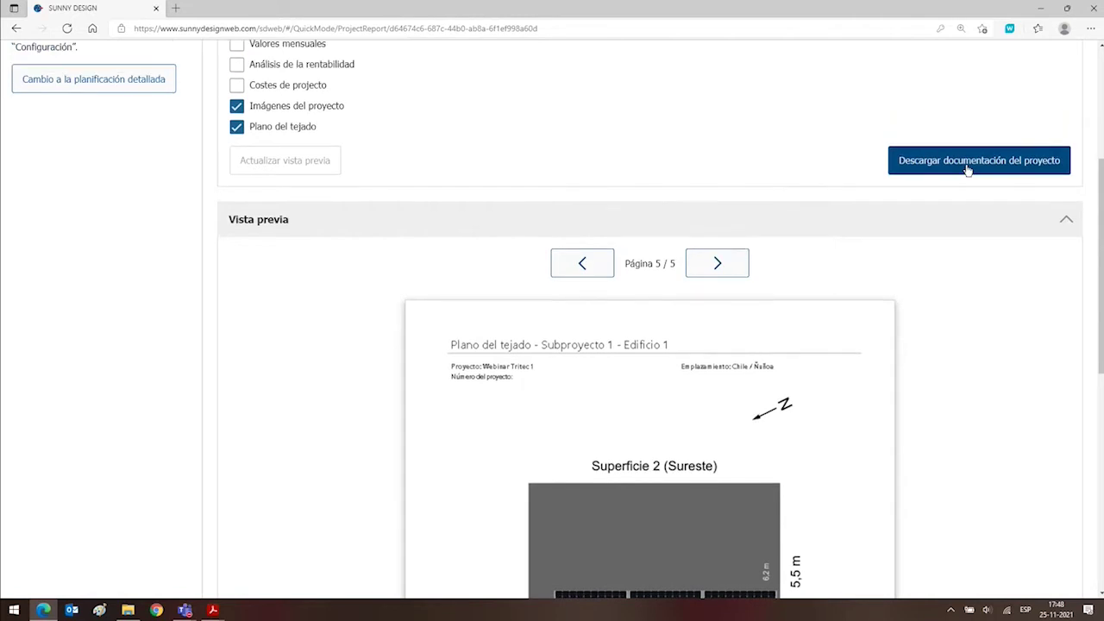
# Download and review Webinar Tritec 1.pdf, close its tab, then open the account menu.
pyautogui.click(967, 168)
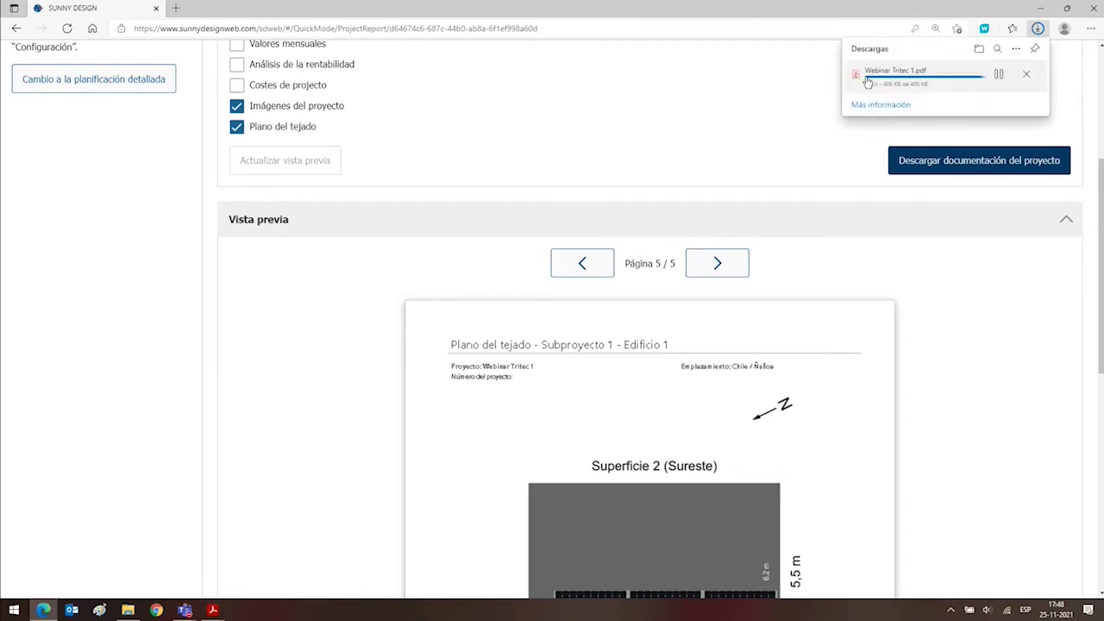
pyautogui.click(881, 82)
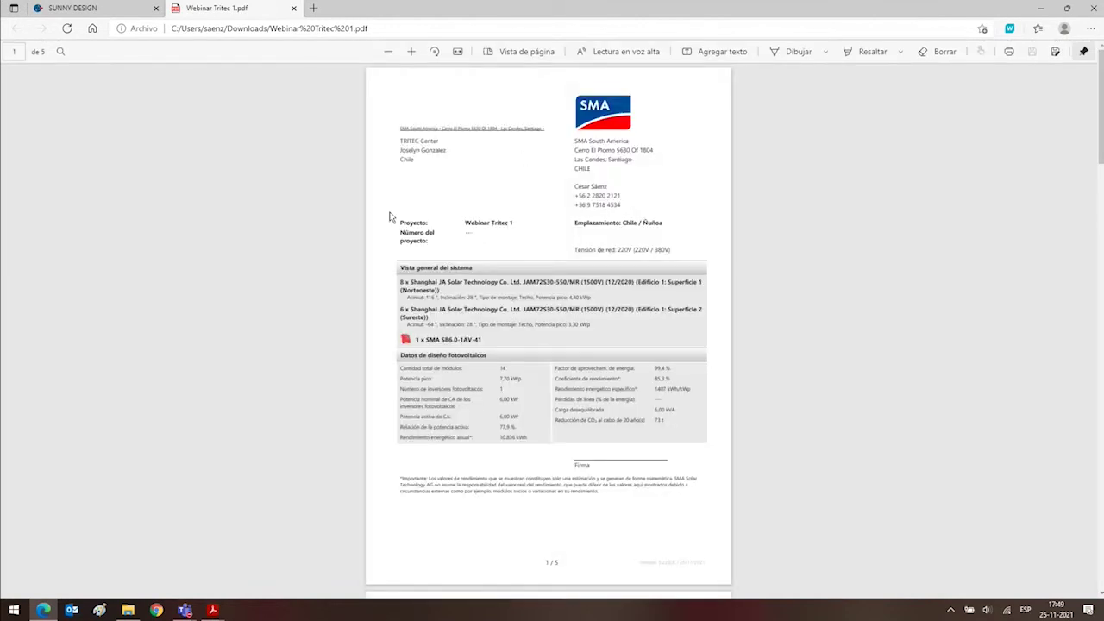
pyautogui.click(294, 8)
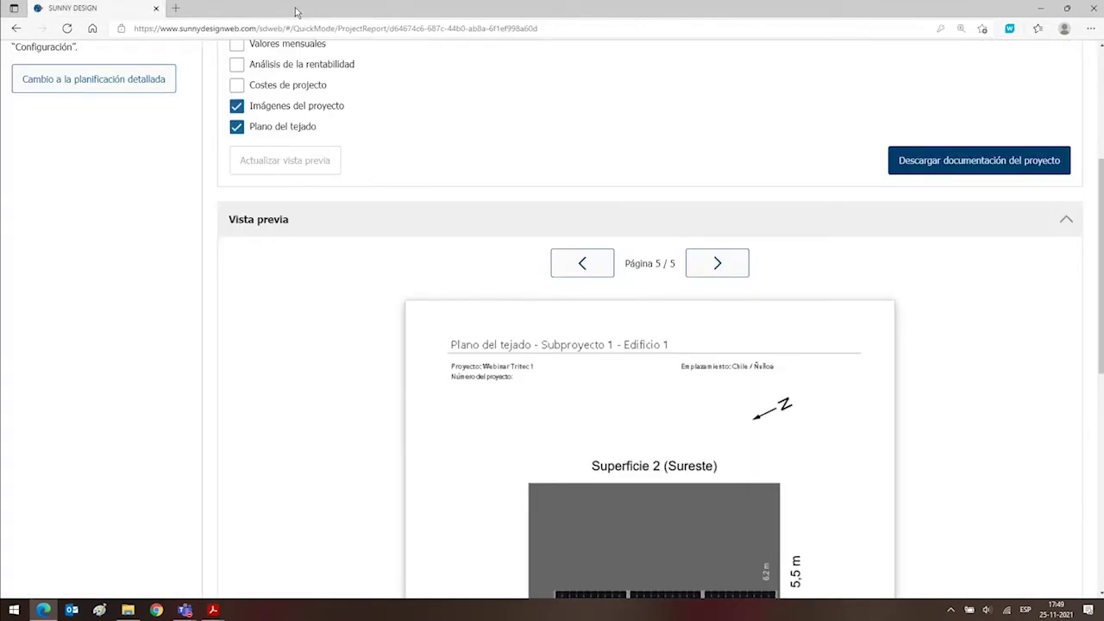
pyautogui.scroll(5, 542, 446)
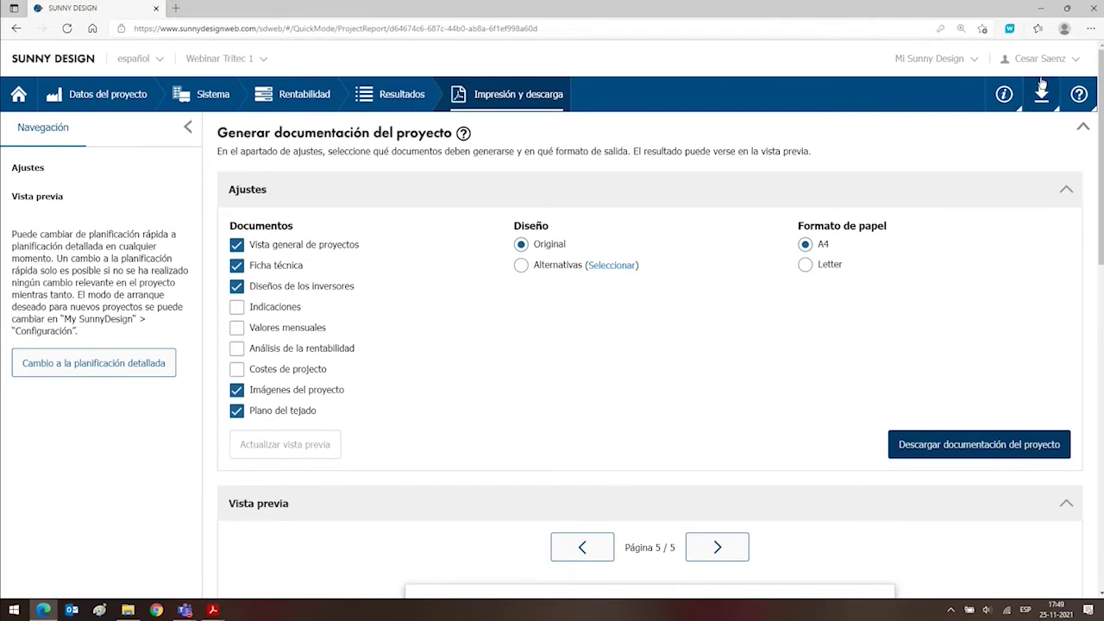
pyautogui.click(972, 62)
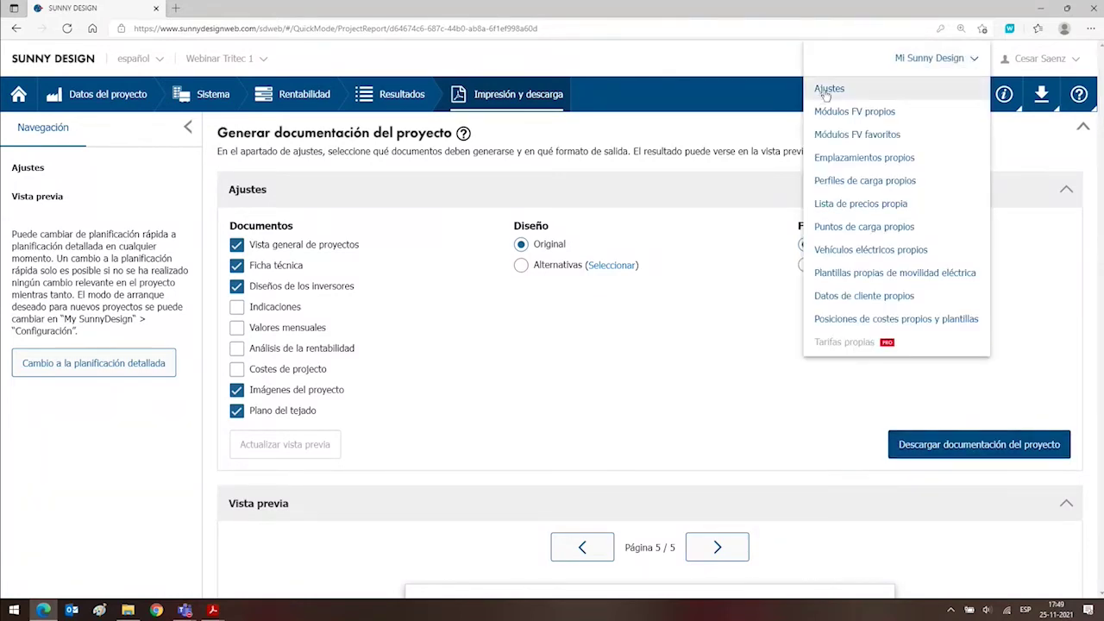
pyautogui.click(822, 93)
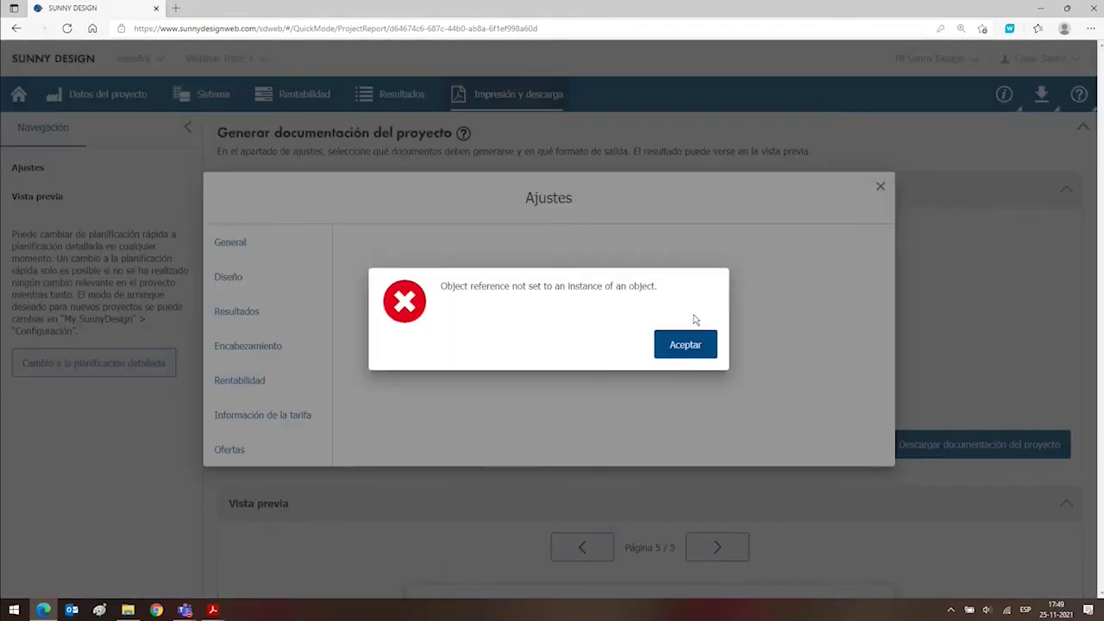
pyautogui.click(686, 344)
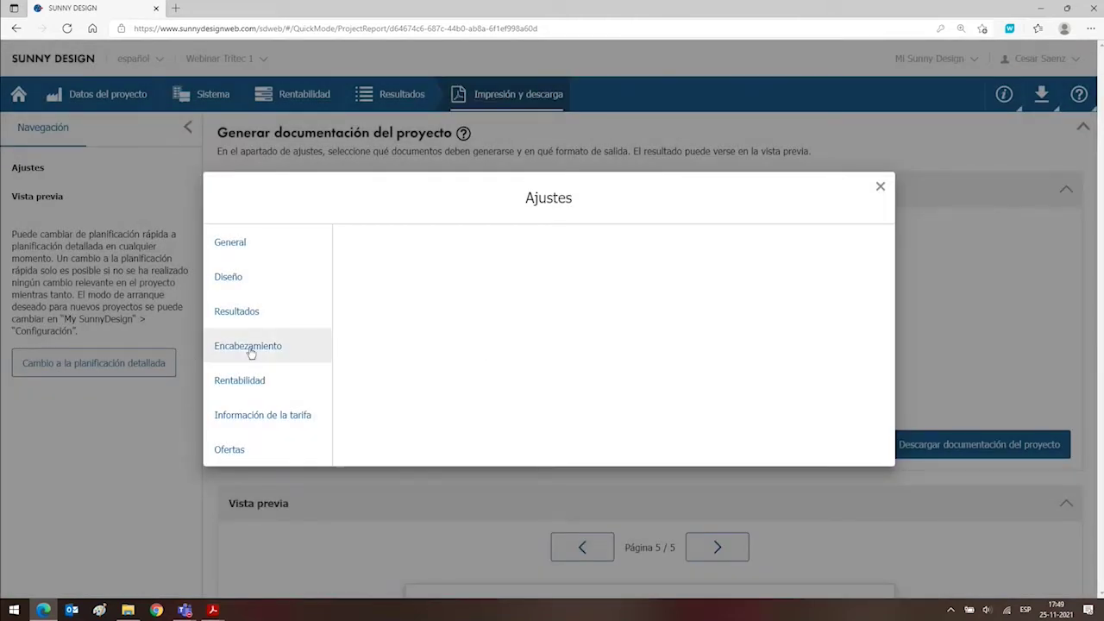
pyautogui.click(250, 350)
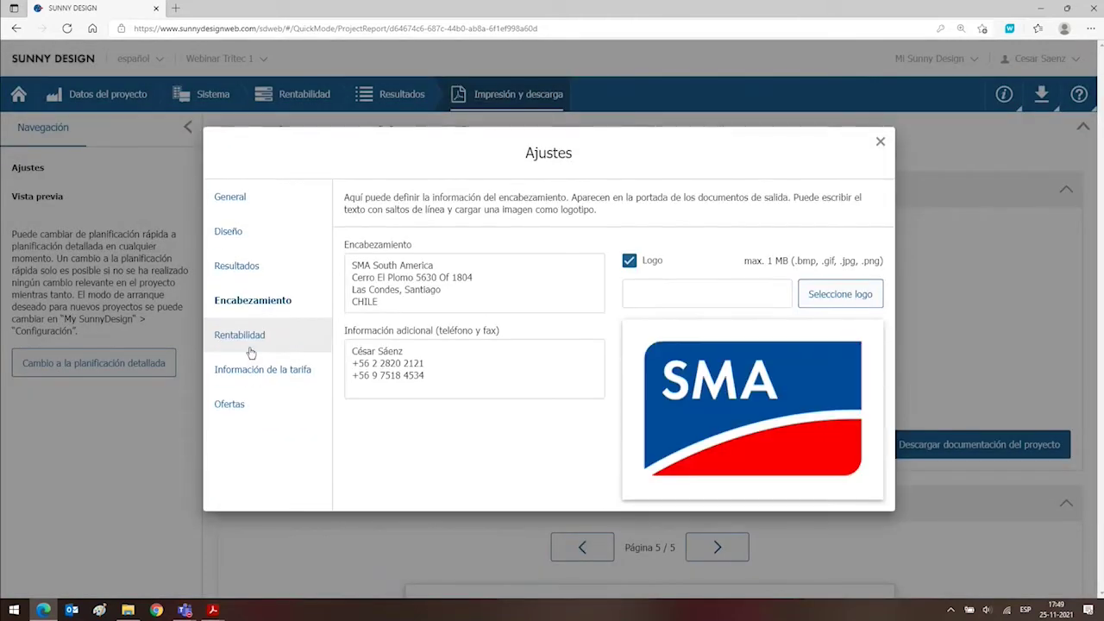
pyautogui.moveTo(377, 302); pyautogui.dragTo(346, 267)
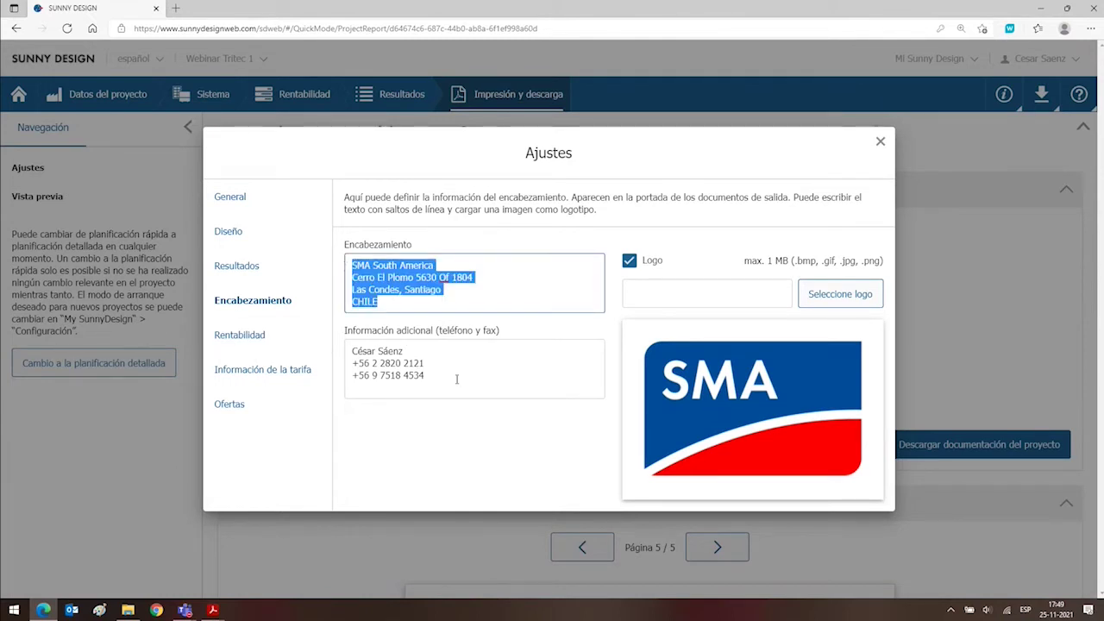
pyautogui.moveTo(456, 378); pyautogui.dragTo(342, 342)
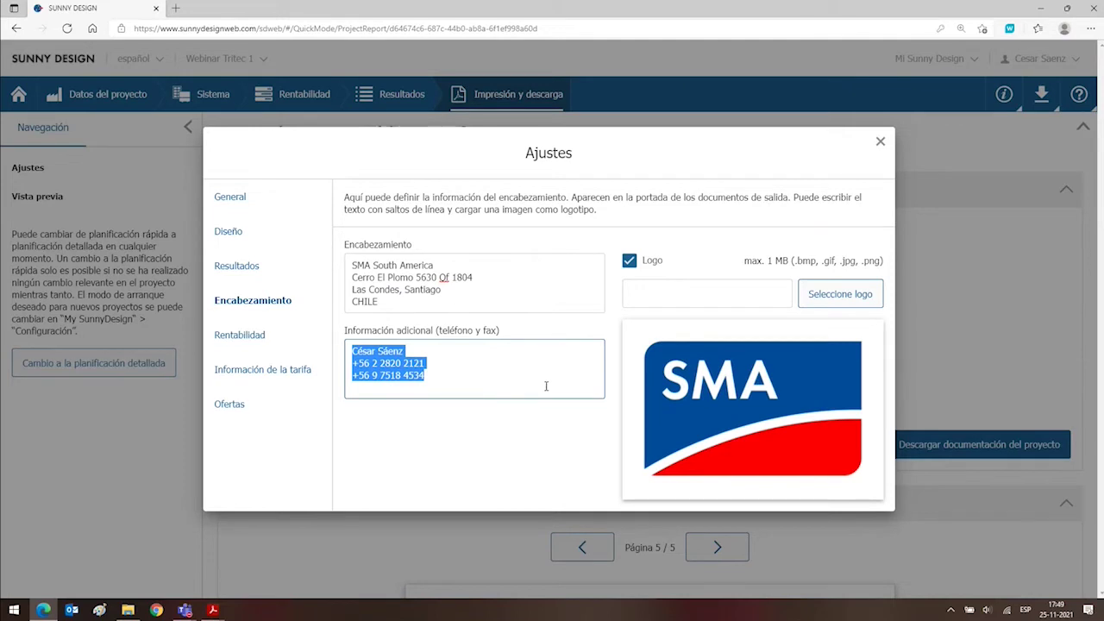
pyautogui.click(879, 142)
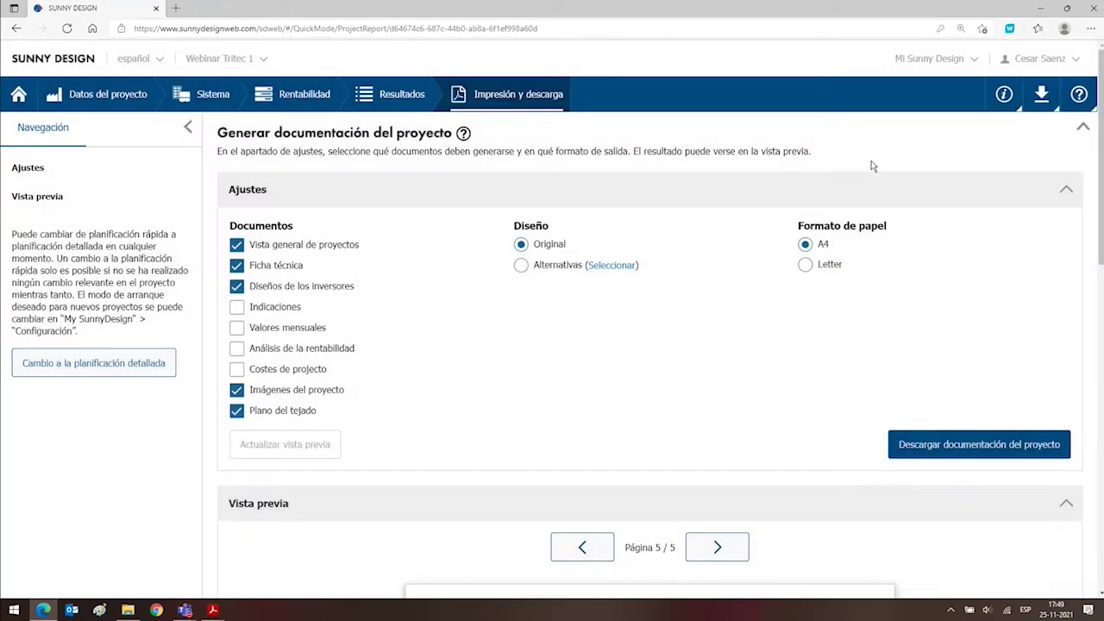
pyautogui.click(958, 57)
pyautogui.click(840, 89)
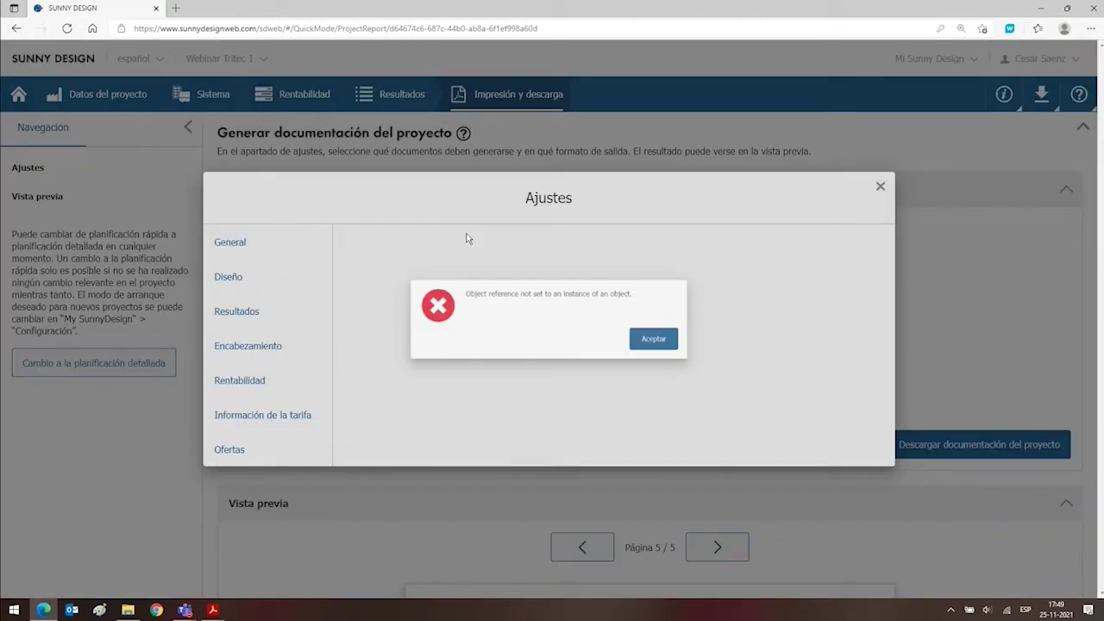
pyautogui.click(671, 339)
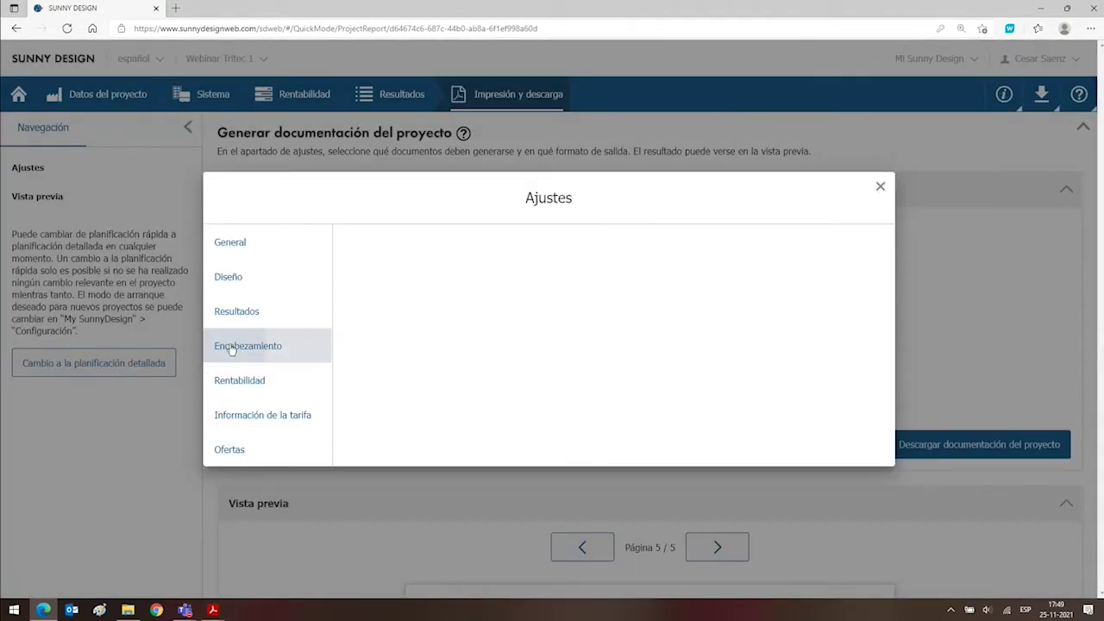
pyautogui.click(220, 345)
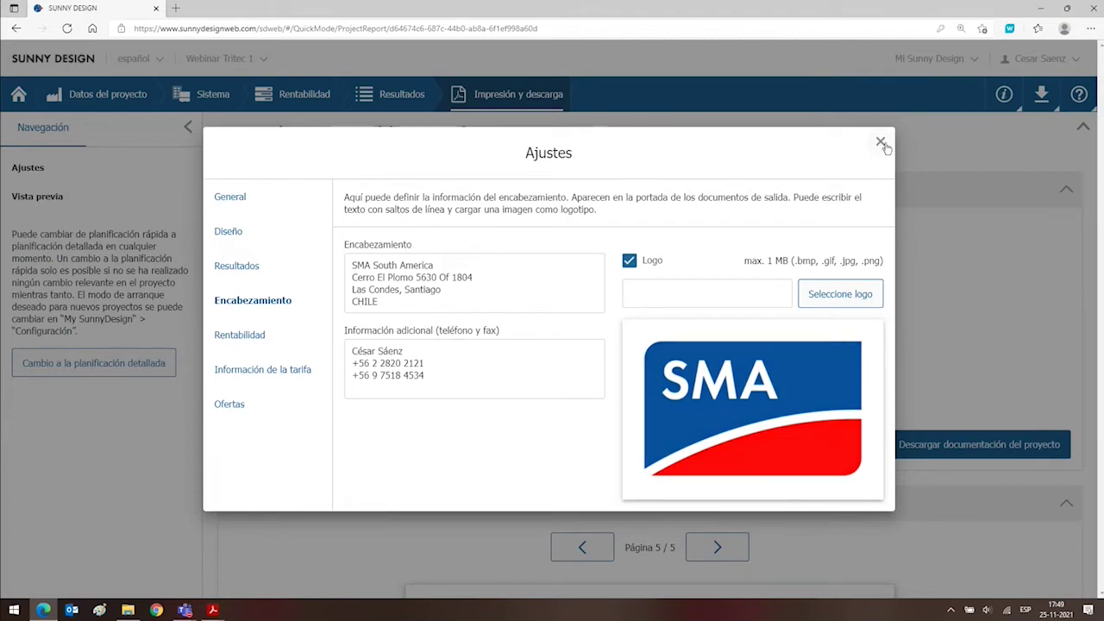
pyautogui.click(880, 142)
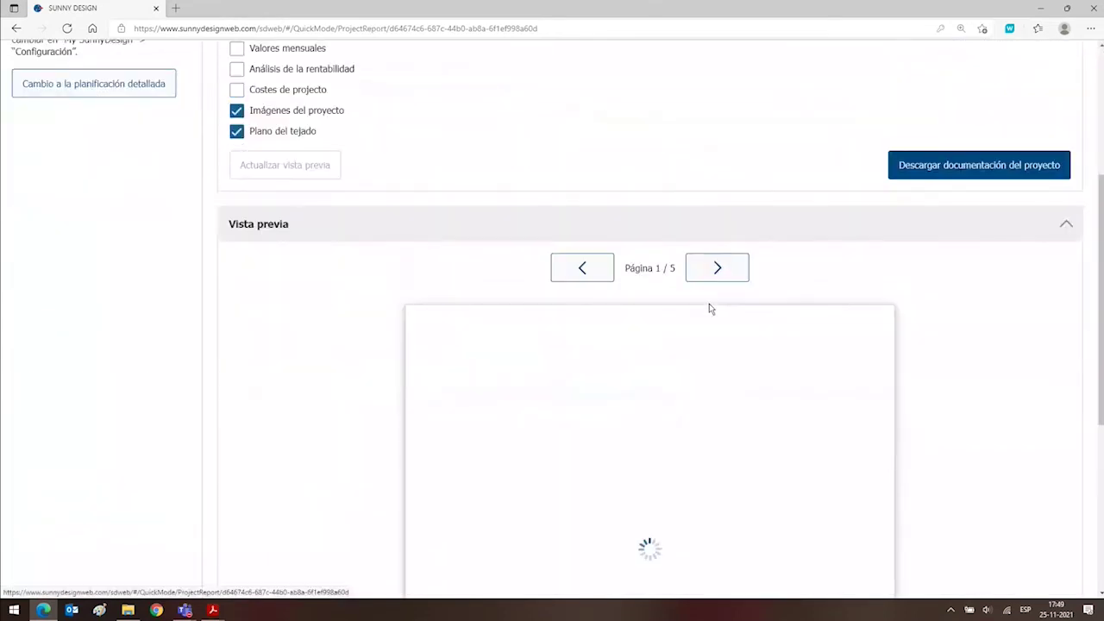
# Scroll back to the top and return to the Sunny Design home page.
pyautogui.scroll(-3, 709, 307)
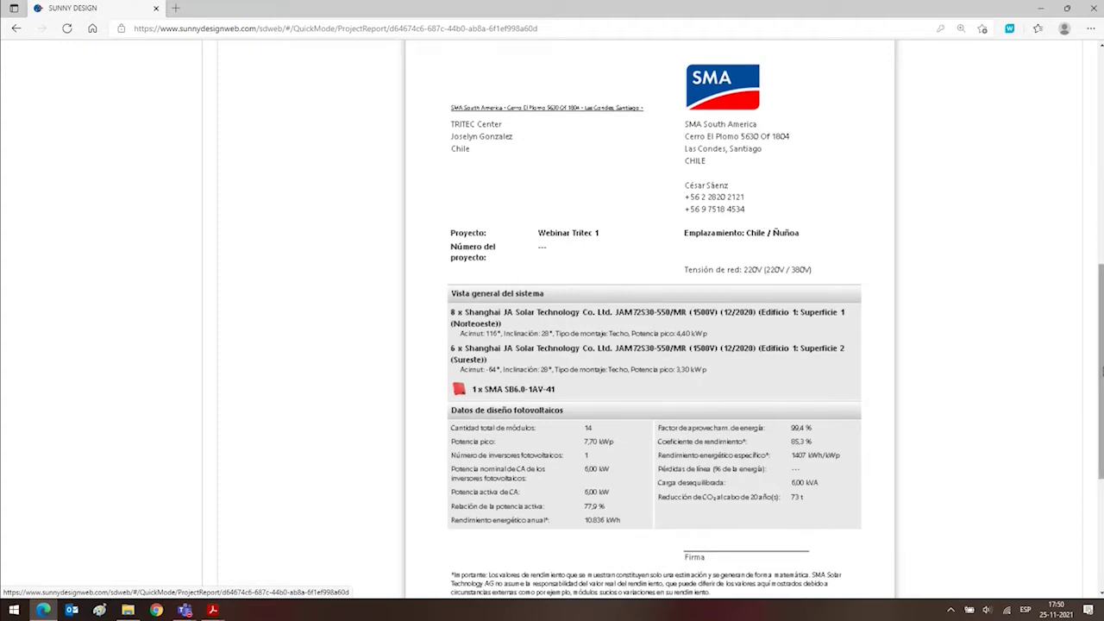
pyautogui.scroll(5, 1100, 370)
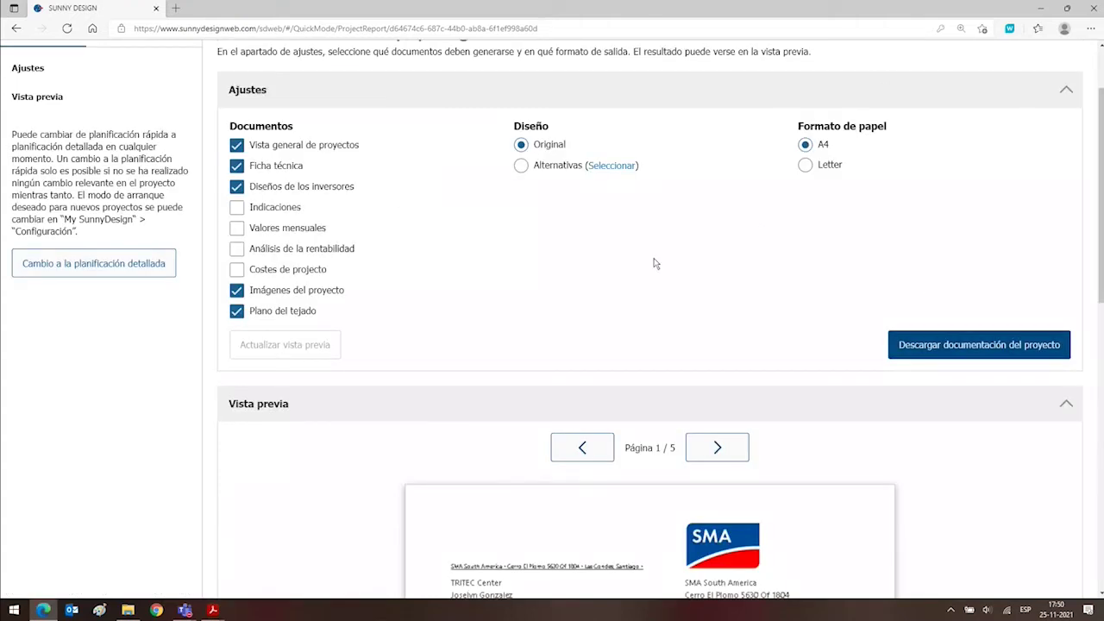
pyautogui.scroll(2, 653, 263)
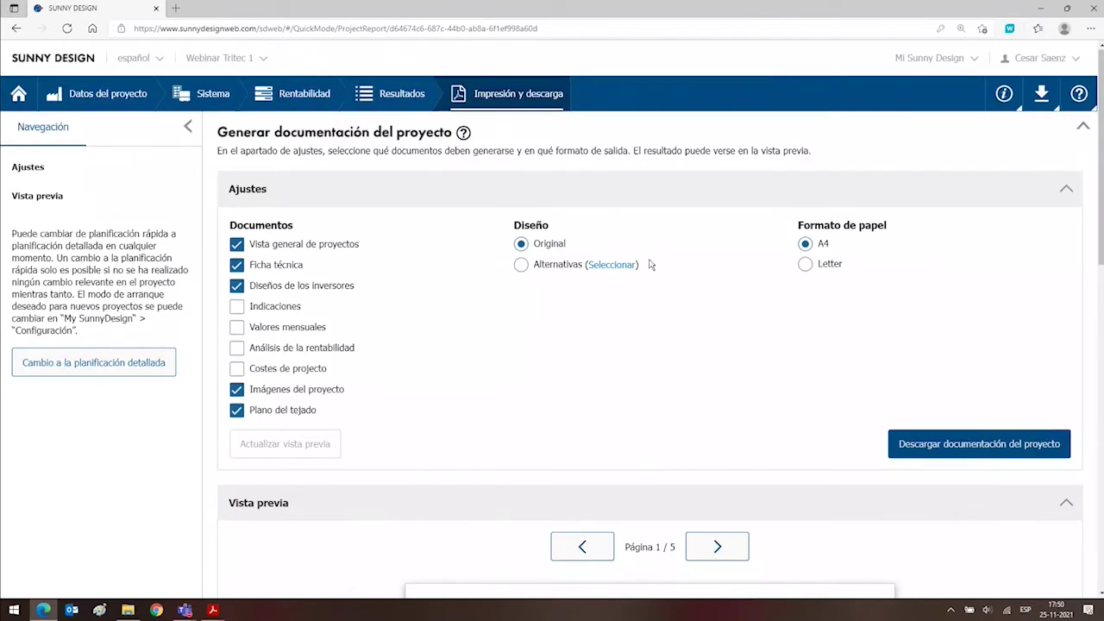
pyautogui.click(65, 131)
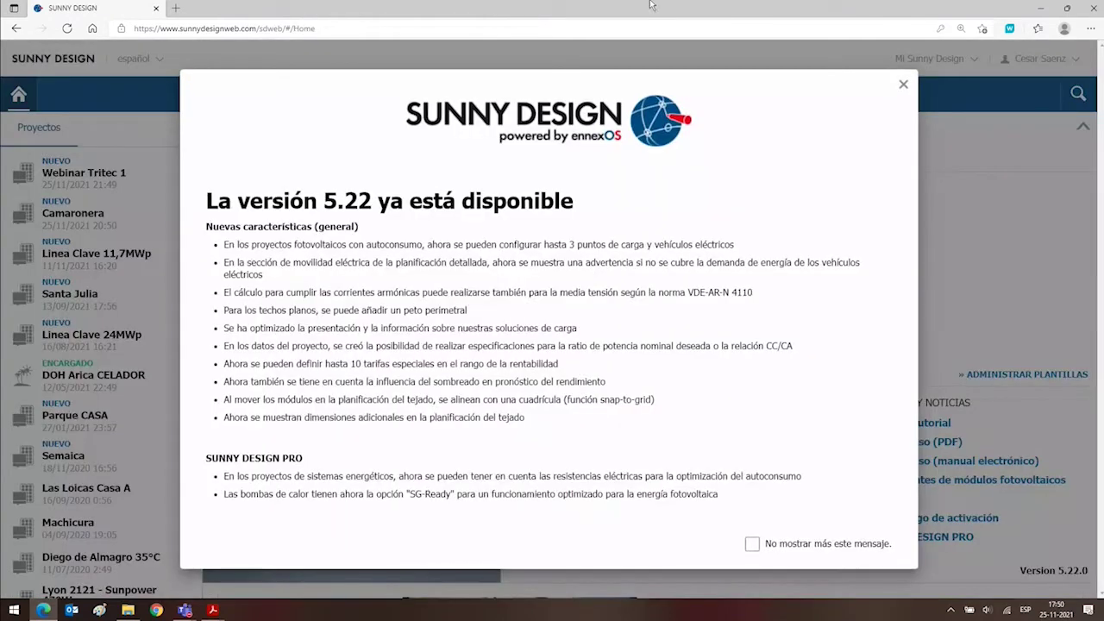
# Dismiss the 5.22 announcement and create a new PV plant project named Webinar Tritec 2.
pyautogui.click(901, 84)
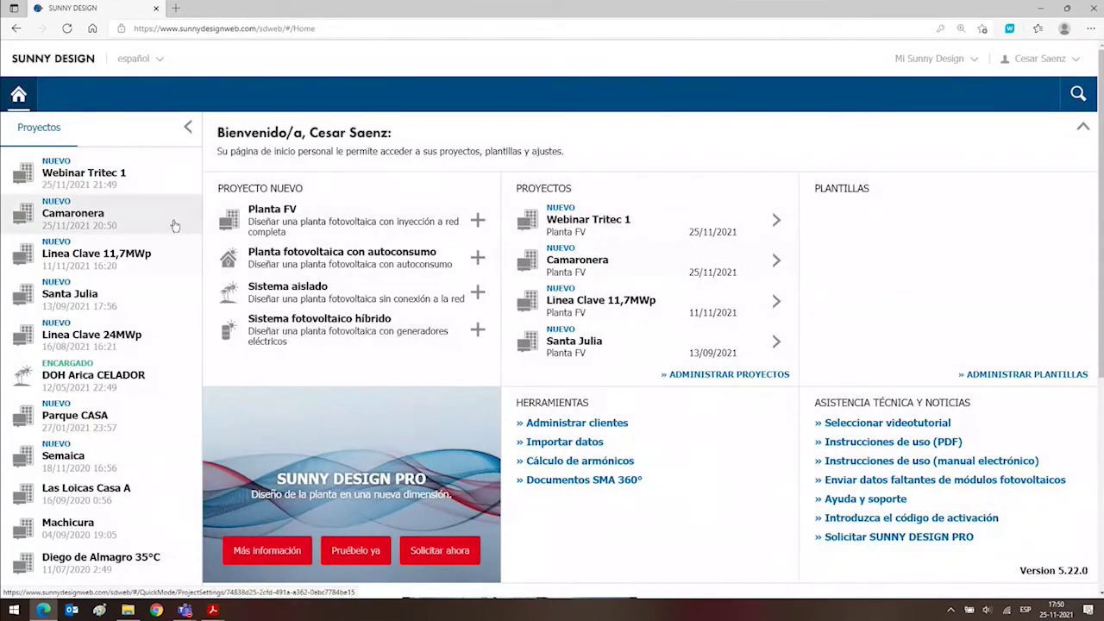
pyautogui.click(327, 233)
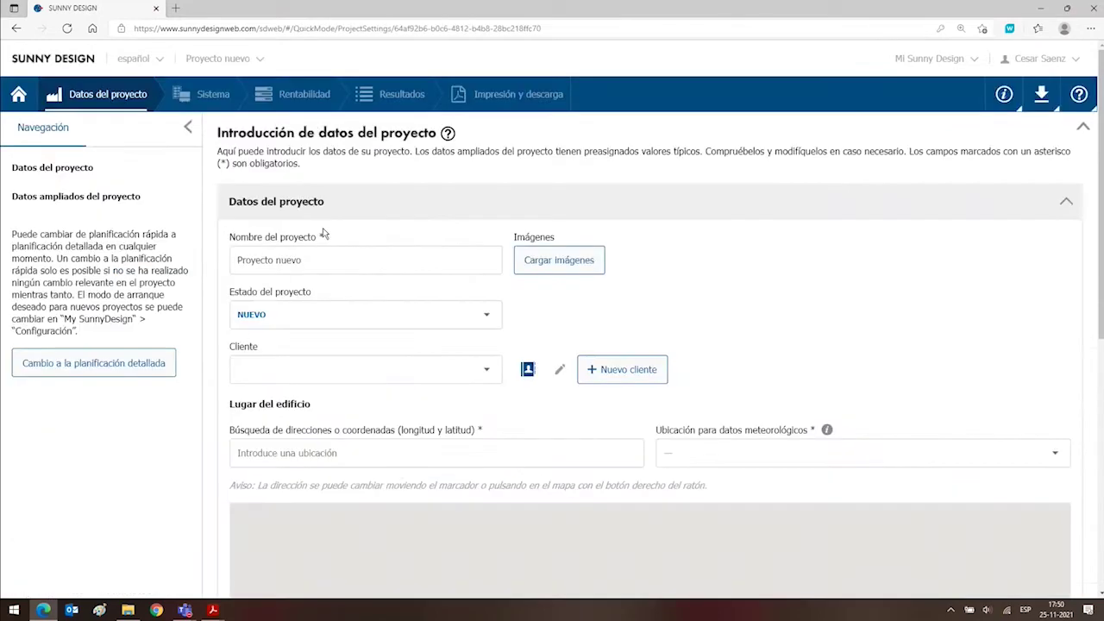
pyautogui.tripleClick(298, 267)
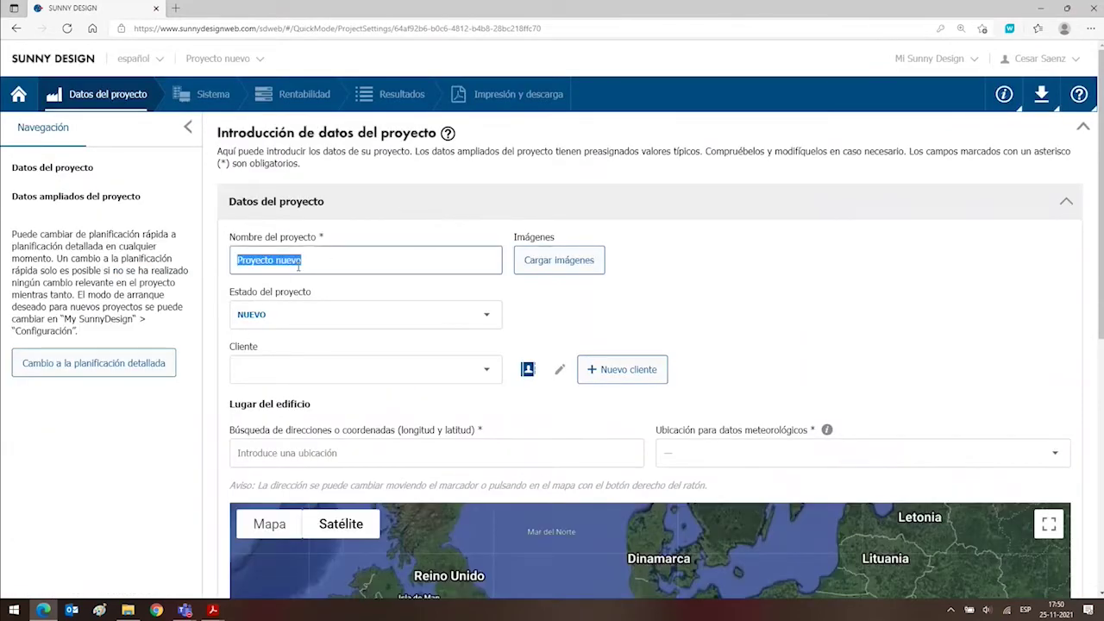
pyautogui.write('Web')
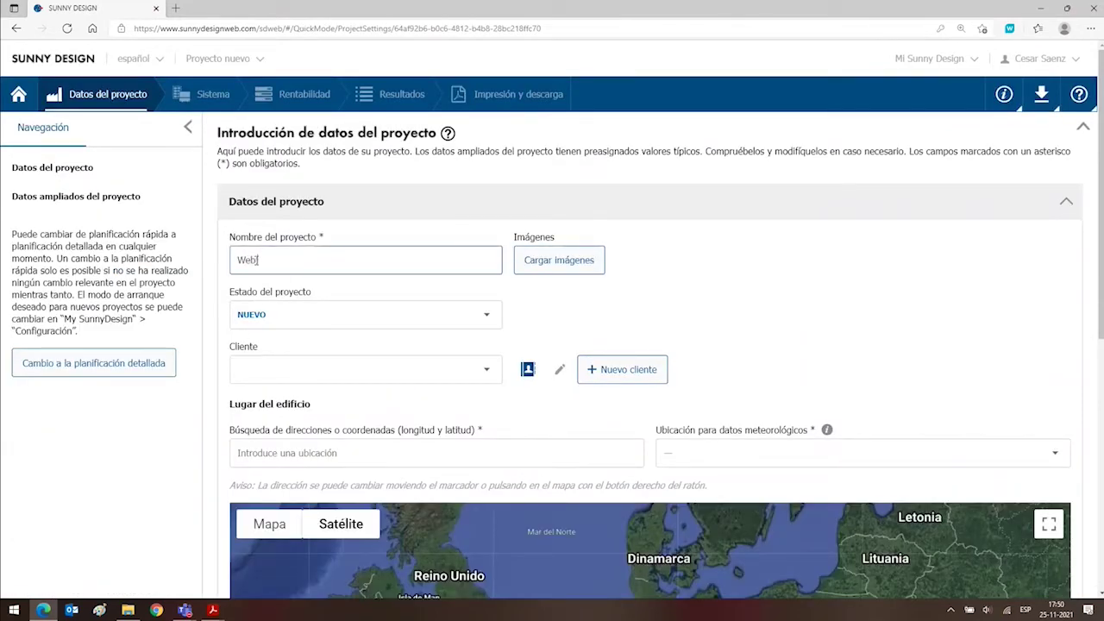
pyautogui.write('inar Tritec 2')
pyautogui.press('Tab')
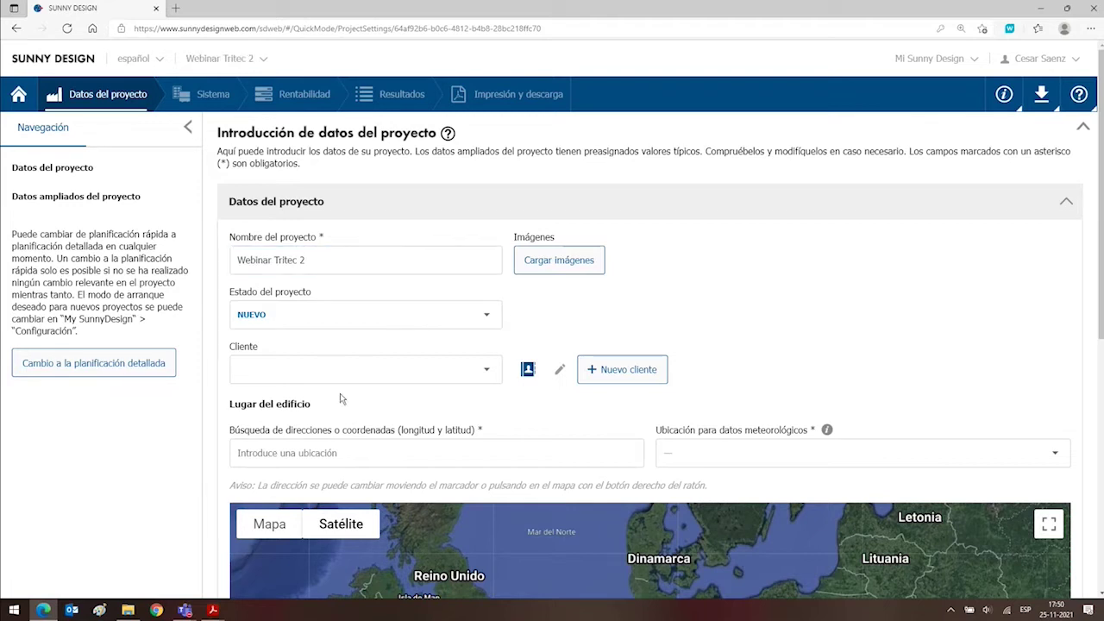
# Assign TRITEC Center in Providencia as the project's client.
pyautogui.click(490, 371)
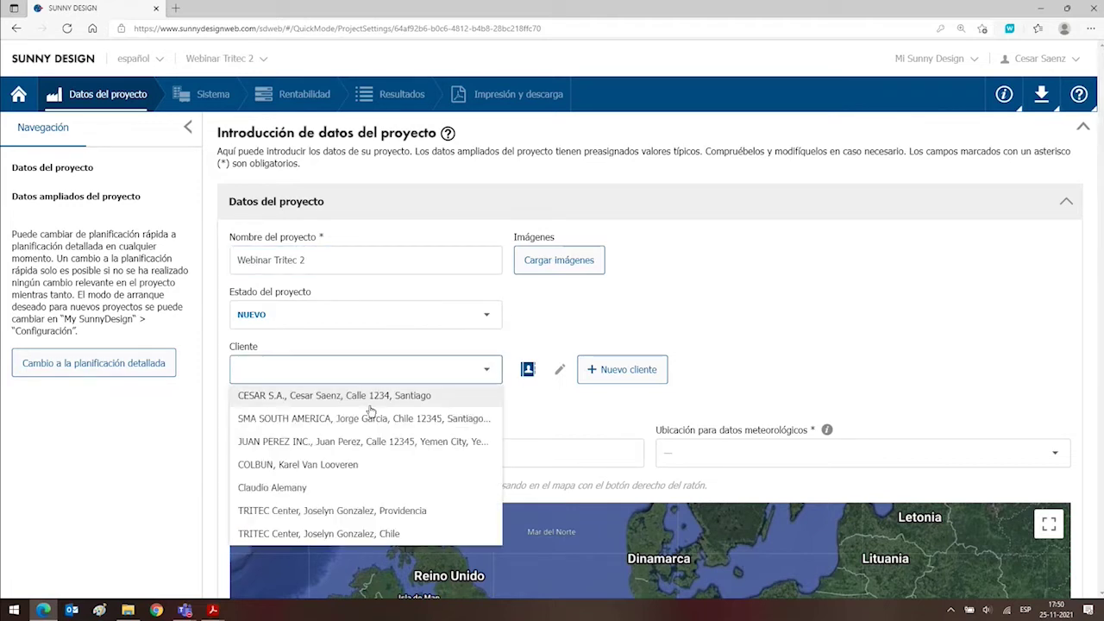
pyautogui.click(316, 514)
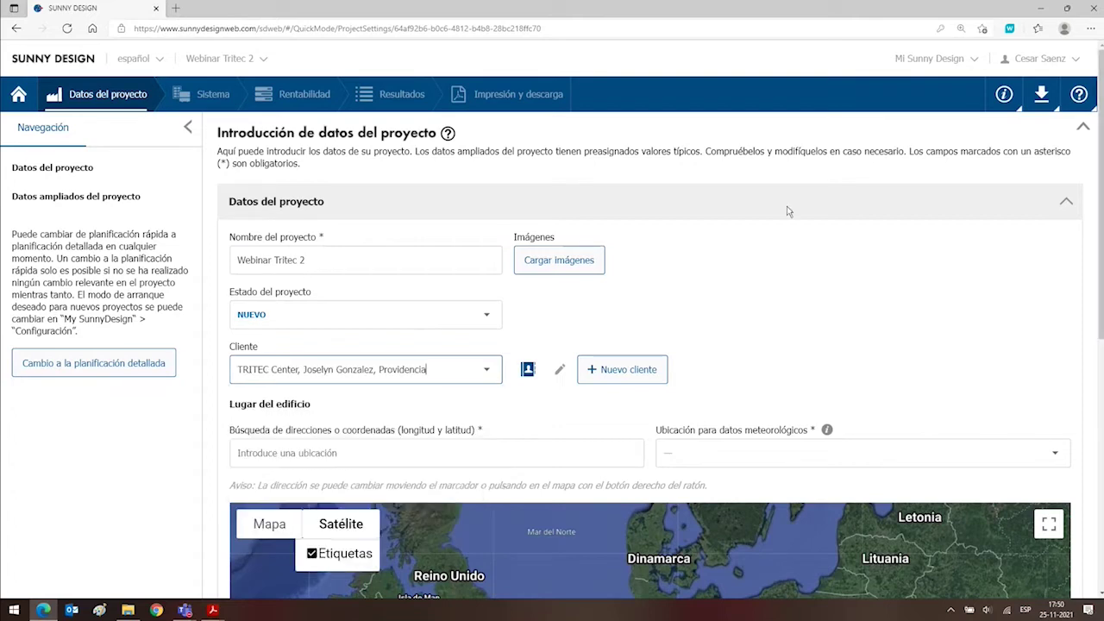
pyautogui.click(804, 266)
# Pan the satellite map from Europe over to South America.
pyautogui.scroll(-3, 804, 267)
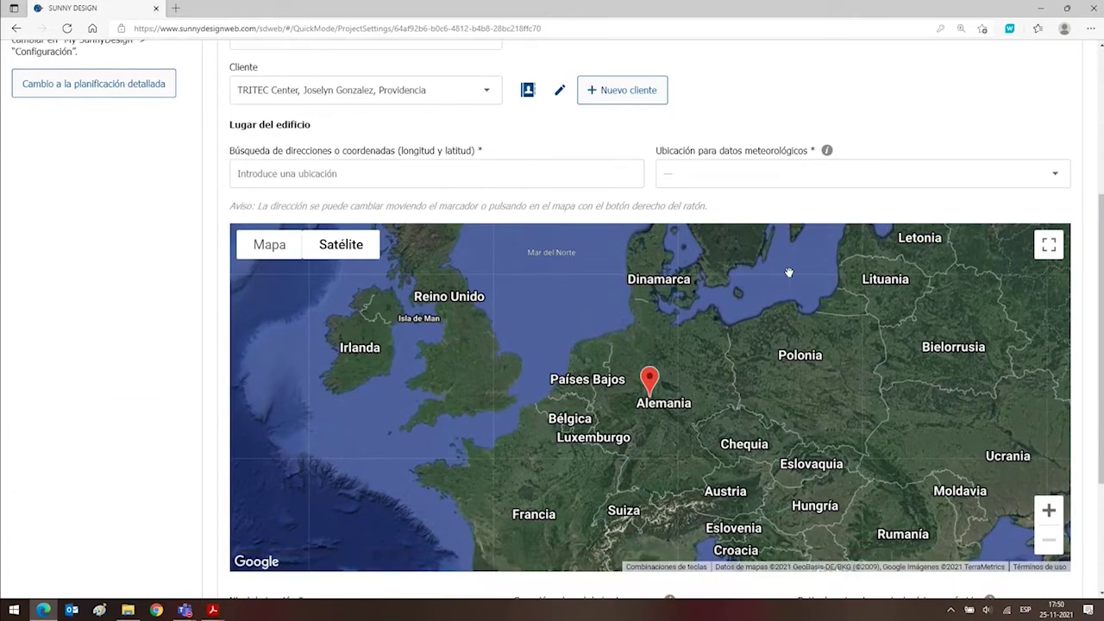
pyautogui.moveTo(461, 466); pyautogui.dragTo(599, 244)
pyautogui.moveTo(411, 431); pyautogui.dragTo(485, 298)
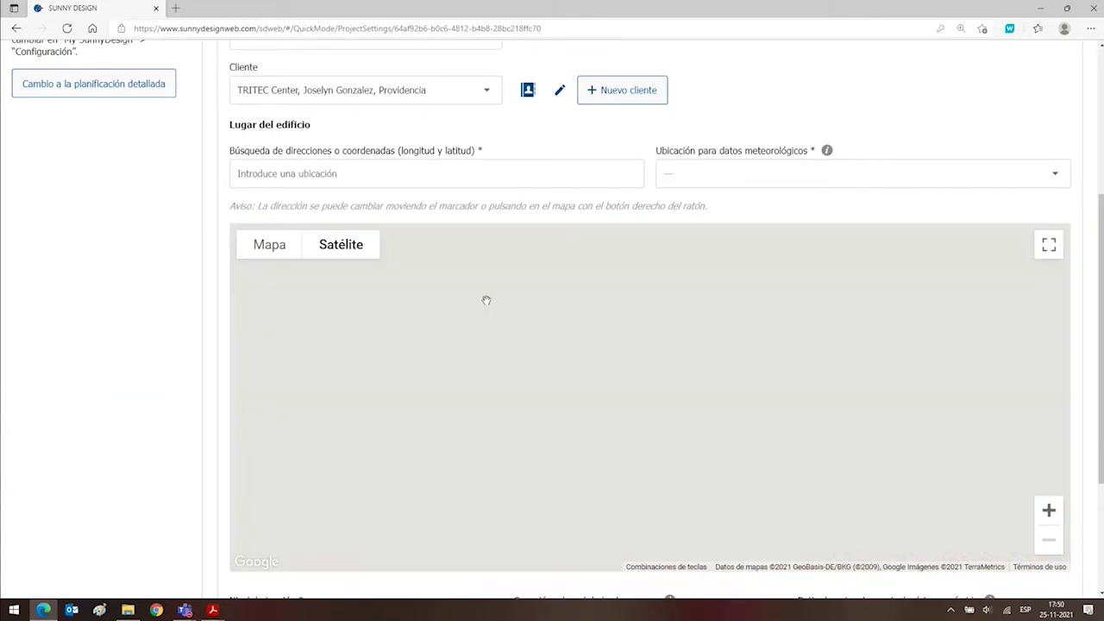
pyautogui.moveTo(372, 436); pyautogui.dragTo(382, 345)
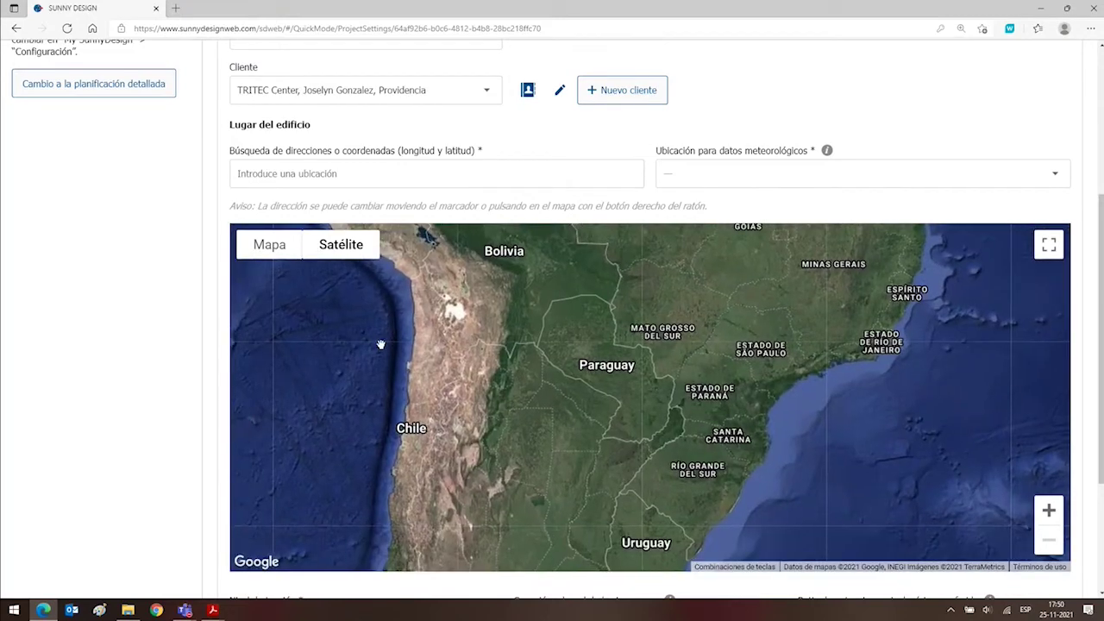
pyautogui.scroll(2, 374, 365)
pyautogui.scroll(3, 466, 362)
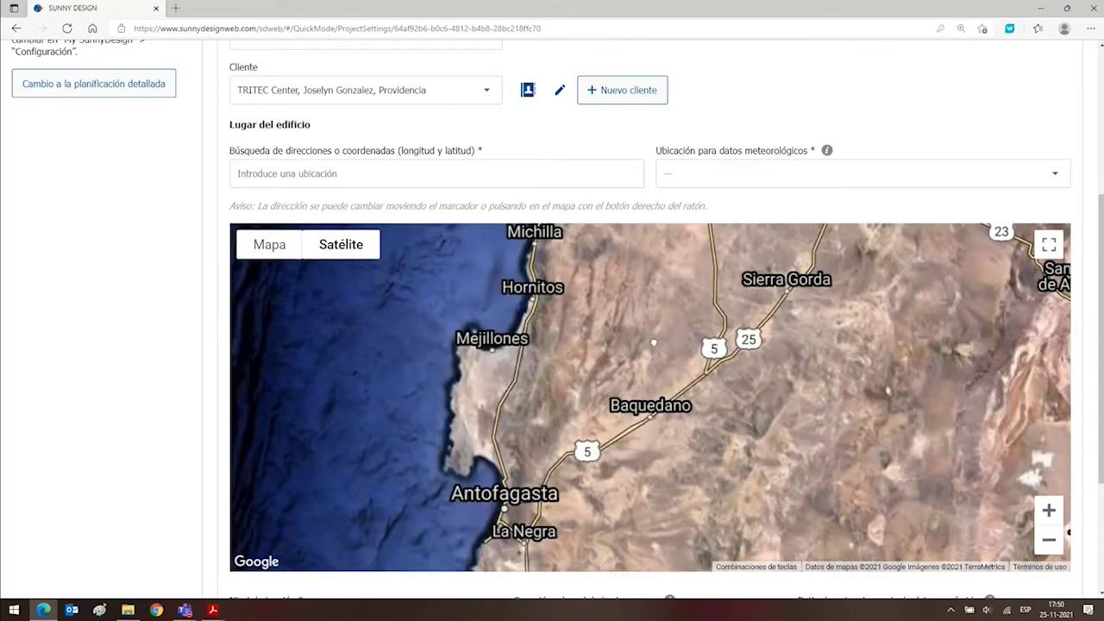
# Zoom in on Calama, Chile and drop the plant location marker on its outskirts.
pyautogui.moveTo(654, 342); pyautogui.dragTo(387, 427)
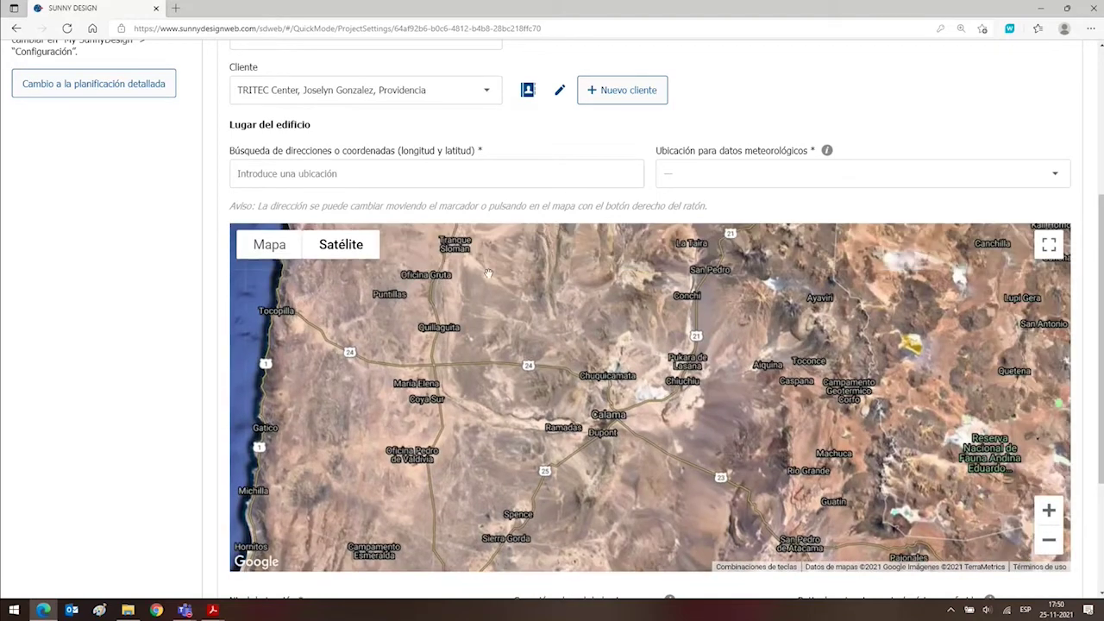
pyautogui.moveTo(488, 272); pyautogui.dragTo(438, 411)
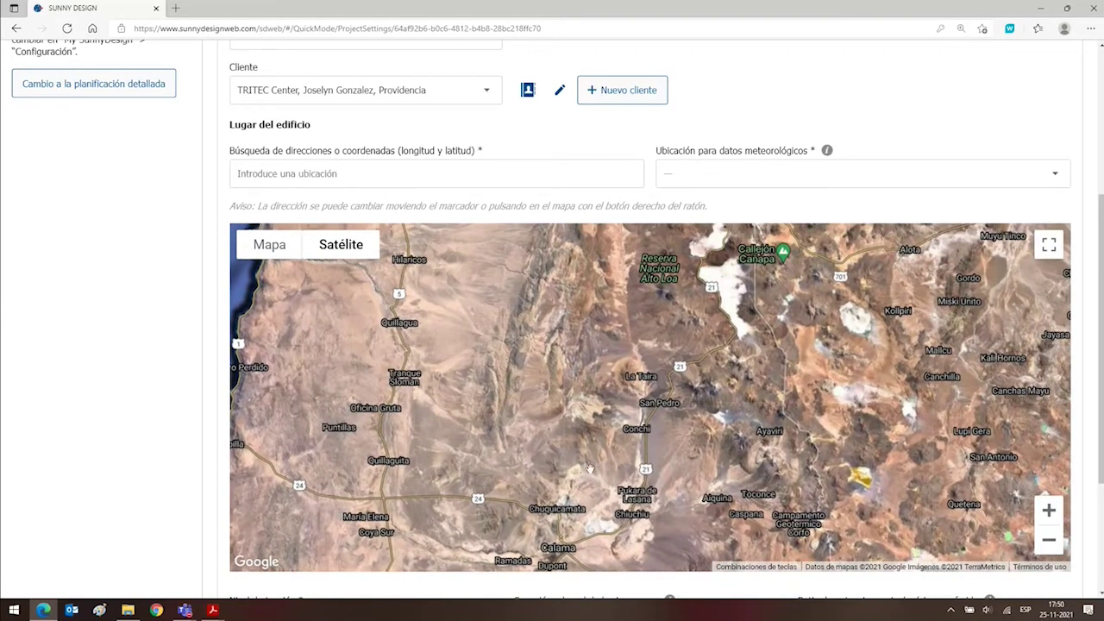
pyautogui.moveTo(617, 478); pyautogui.dragTo(548, 371)
pyautogui.scroll(3, 515, 446)
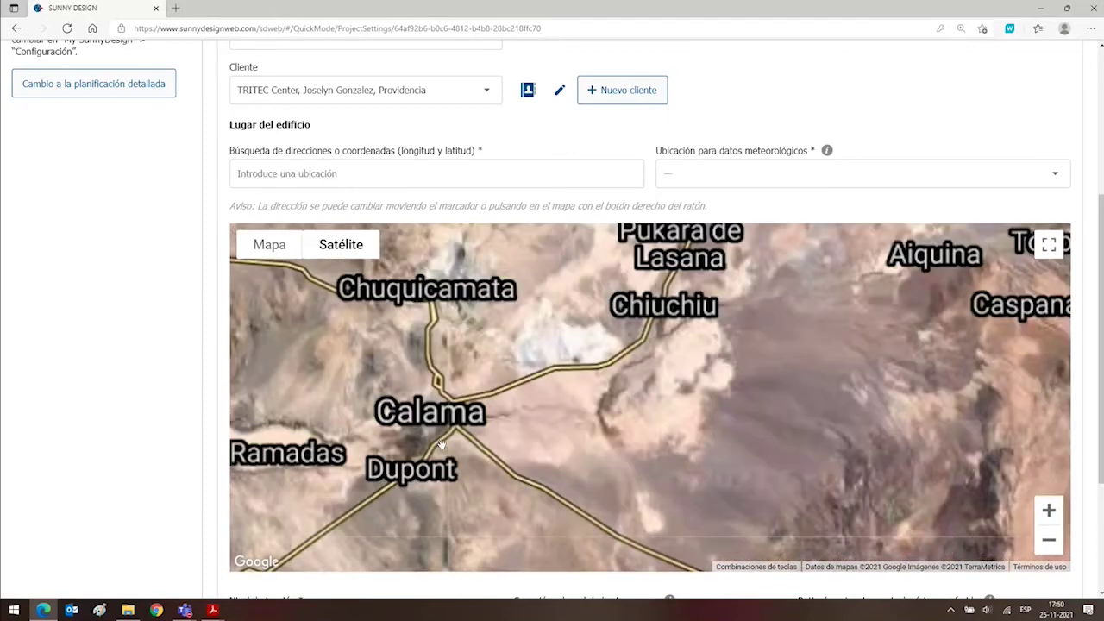
pyautogui.scroll(1, 438, 442)
pyautogui.moveTo(438, 442); pyautogui.dragTo(490, 387)
pyautogui.scroll(2, 490, 387)
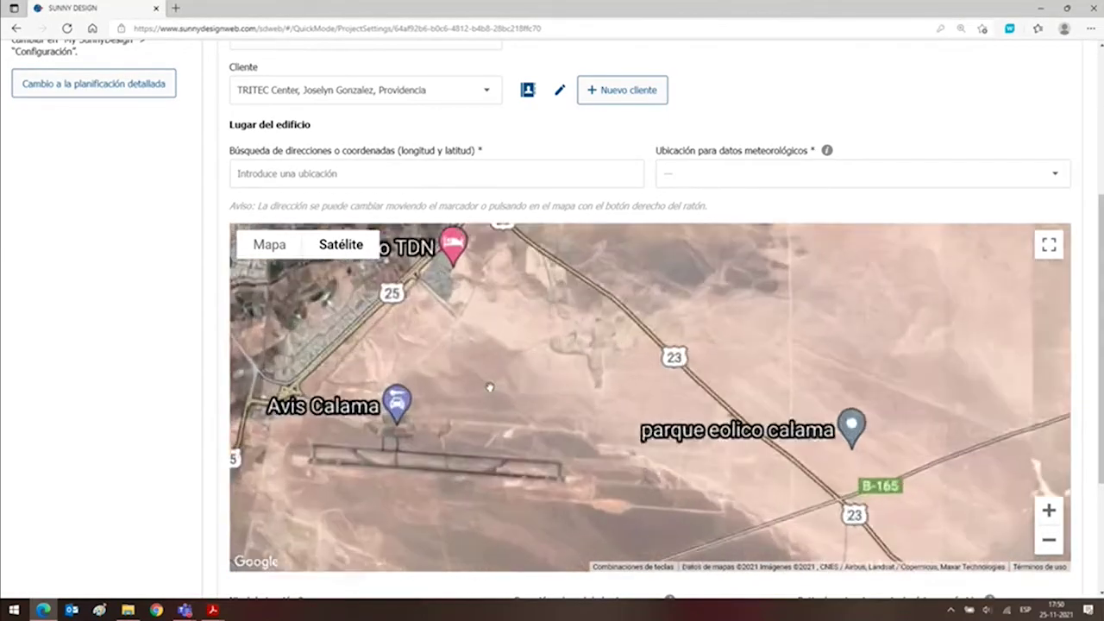
pyautogui.scroll(1, 488, 379)
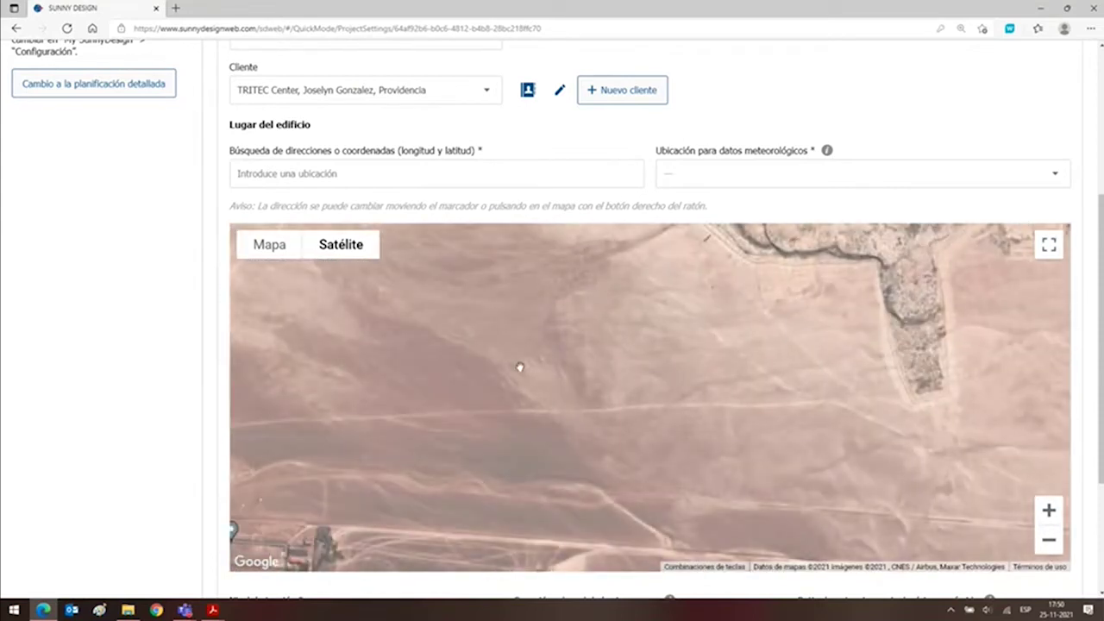
pyautogui.rightClick(495, 322)
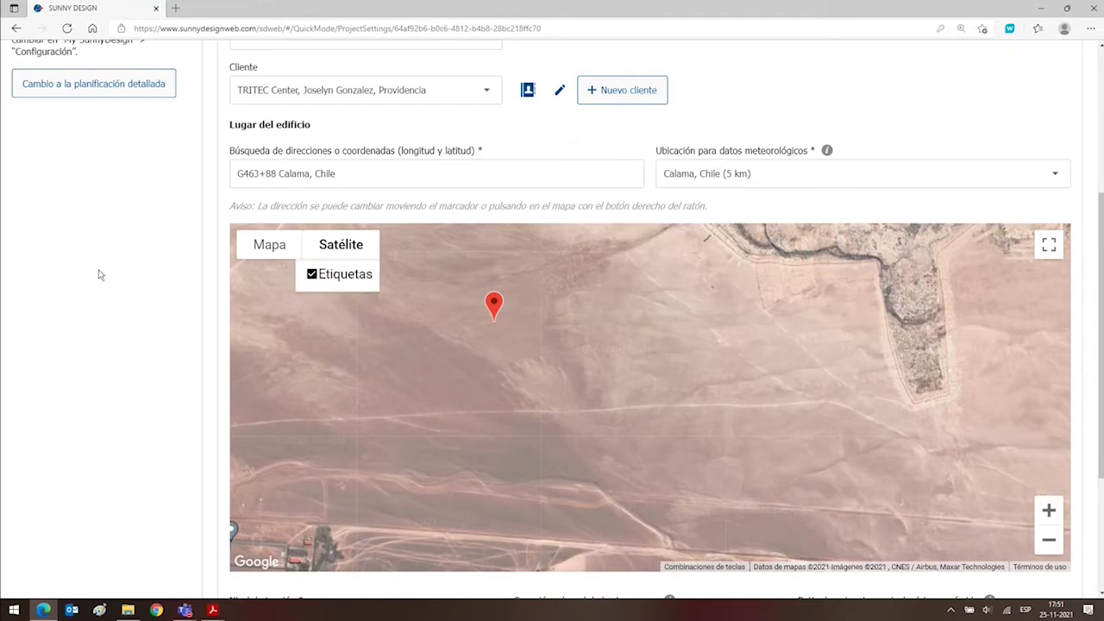
# Switch the plant to a medium-voltage connection at 23,0 kV.
pyautogui.scroll(-3, 109, 268)
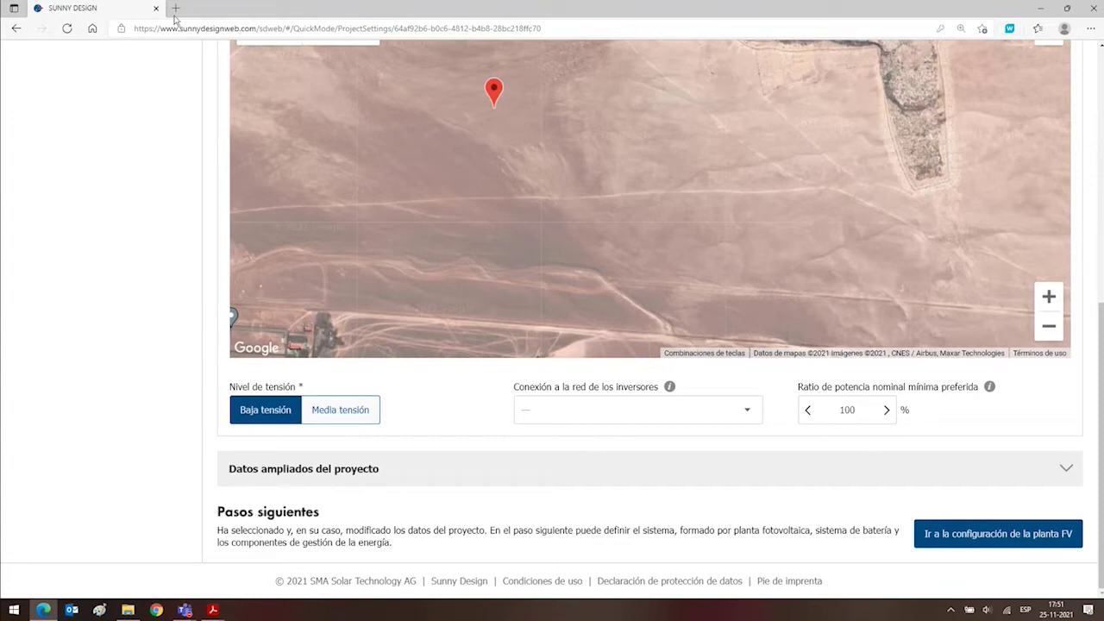
pyautogui.click(339, 418)
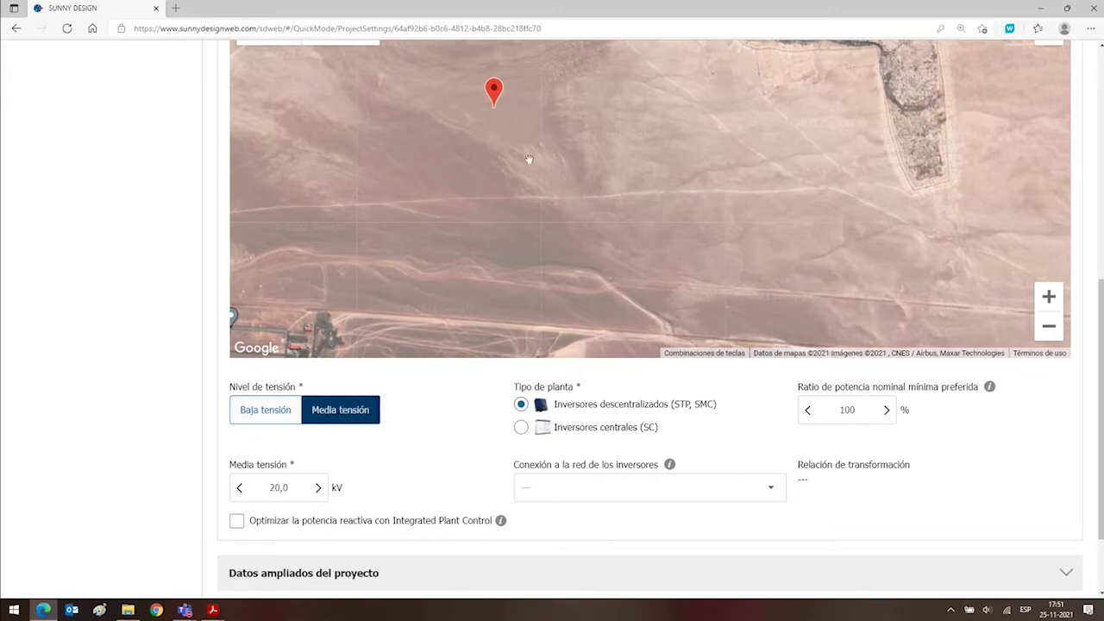
pyautogui.moveTo(293, 490); pyautogui.dragTo(255, 490)
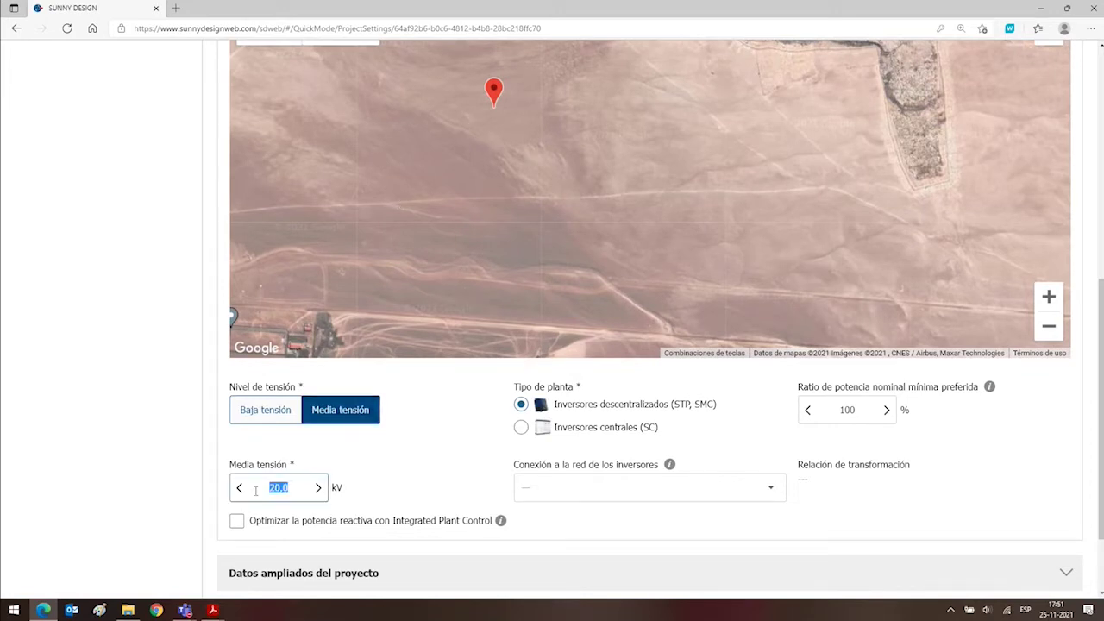
pyautogui.write('23')
pyautogui.click(177, 458)
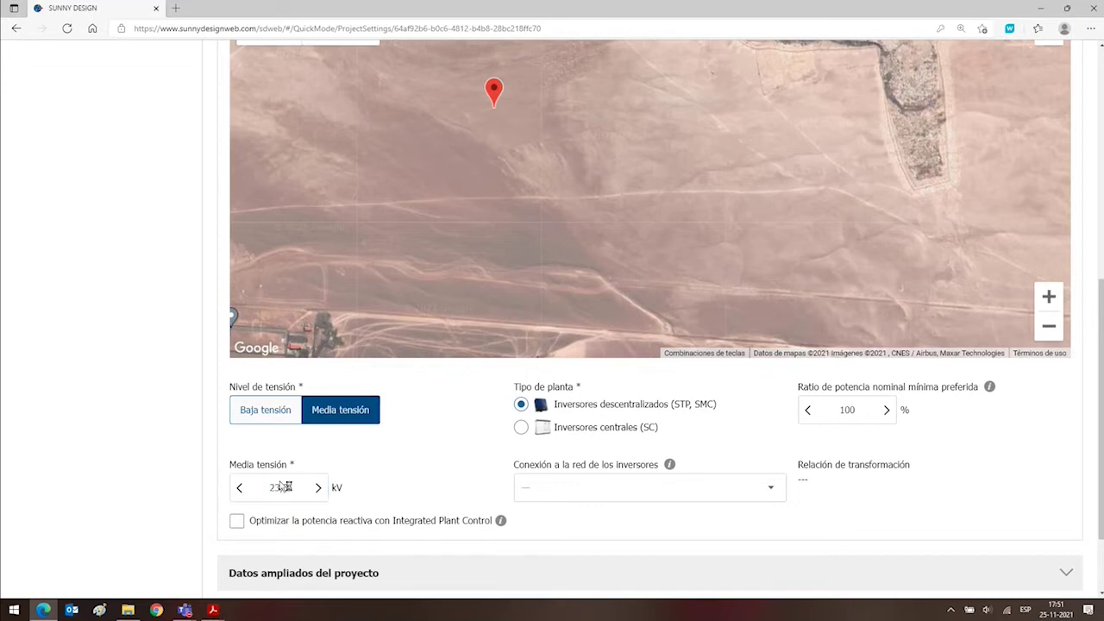
# Choose 600V (3~) Peak3 as the inverter grid connection.
pyautogui.scroll(-2, 184, 441)
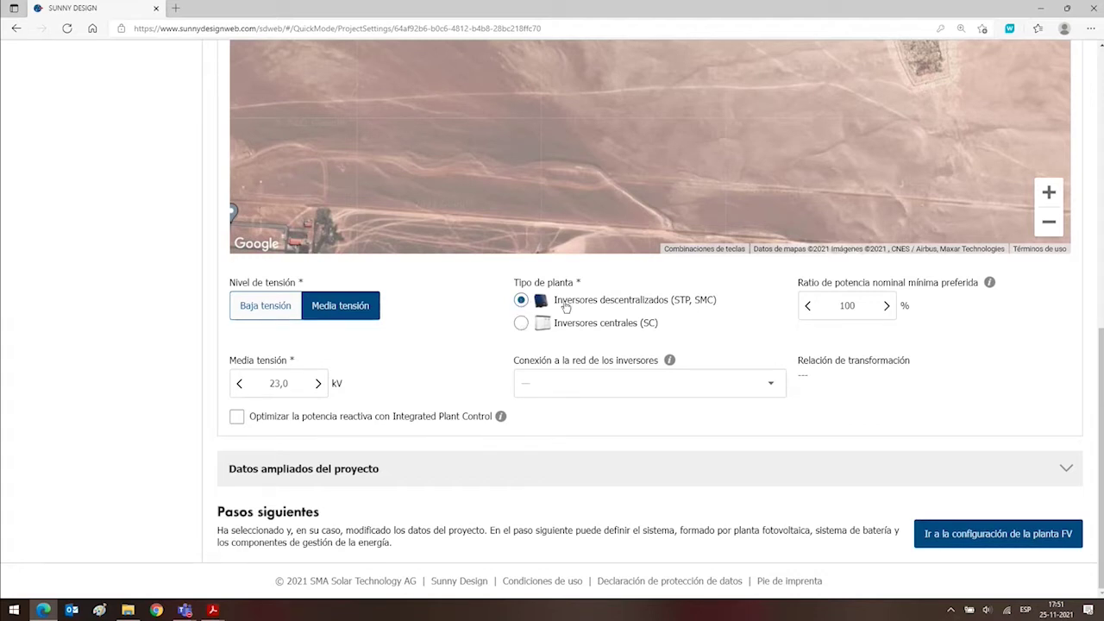
pyautogui.click(690, 390)
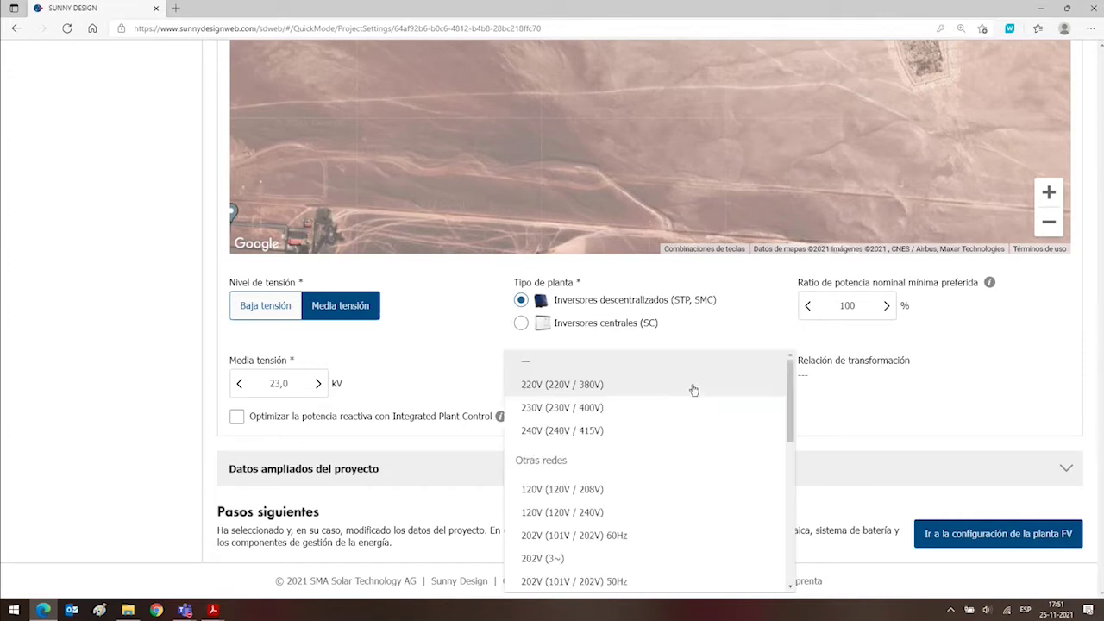
pyautogui.moveTo(791, 403); pyautogui.dragTo(794, 523)
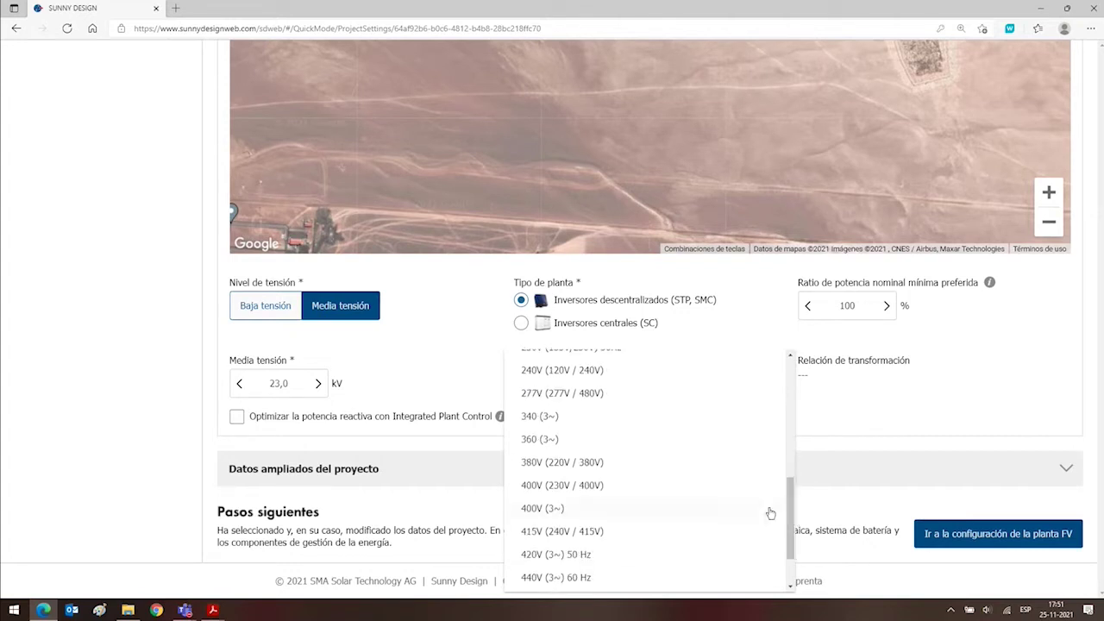
pyautogui.scroll(-1, 658, 527)
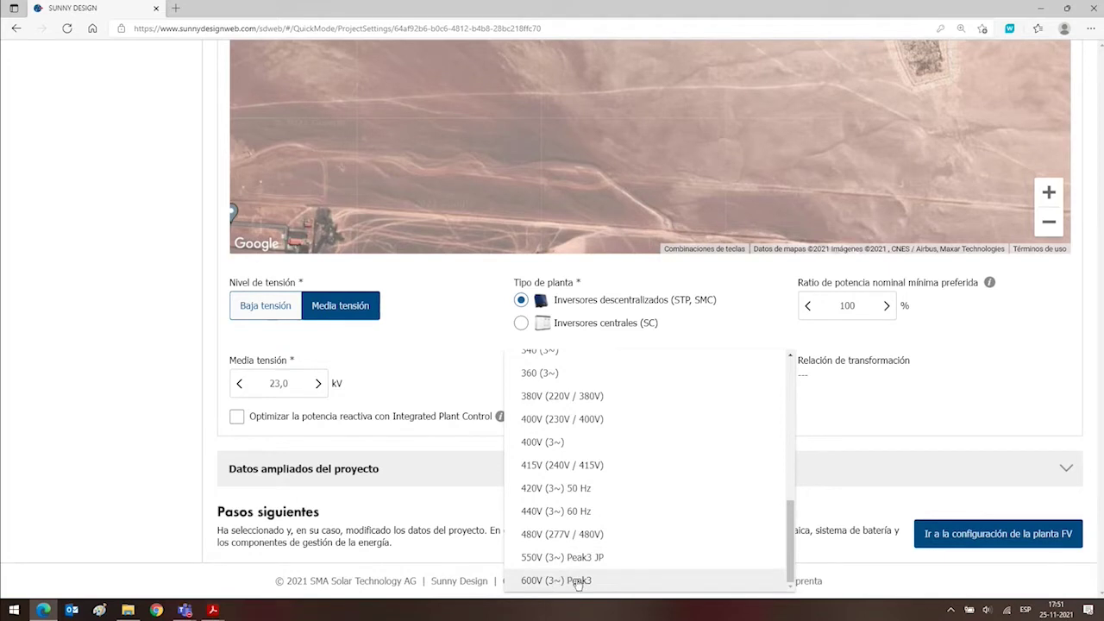
pyautogui.click(578, 582)
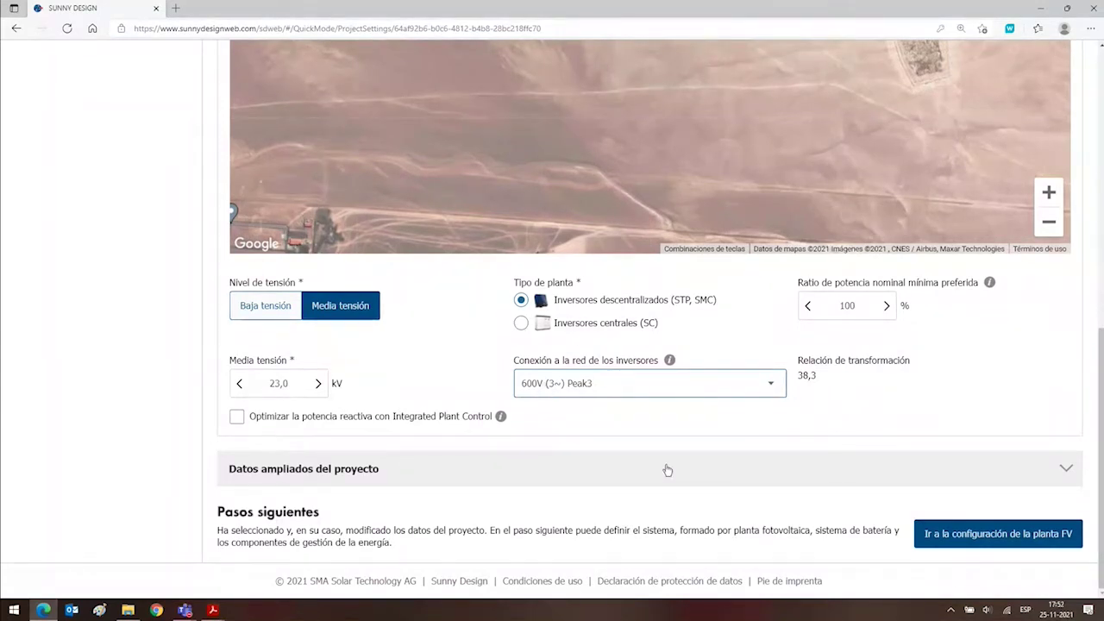
# Expand the extended project data and check the 2403 m site altitude.
pyautogui.click(1065, 471)
pyautogui.scroll(-3, 66, 276)
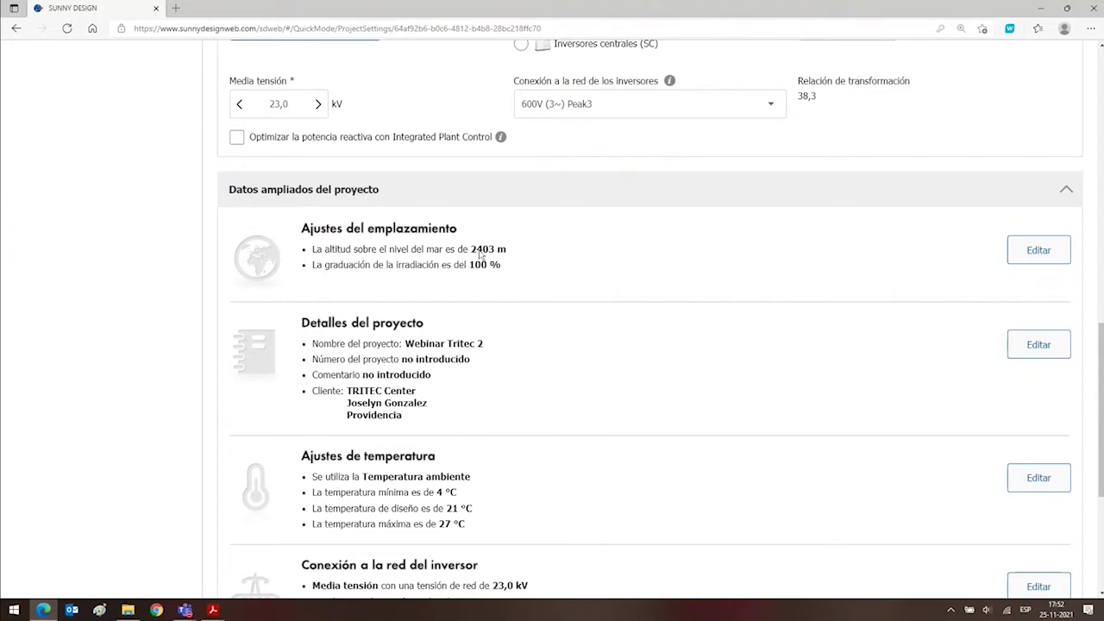
pyautogui.moveTo(507, 251); pyautogui.dragTo(497, 253)
pyautogui.click(487, 276)
# Lower the minimum ambient temperature to -6 °C in the temperature settings.
pyautogui.scroll(-3, 537, 406)
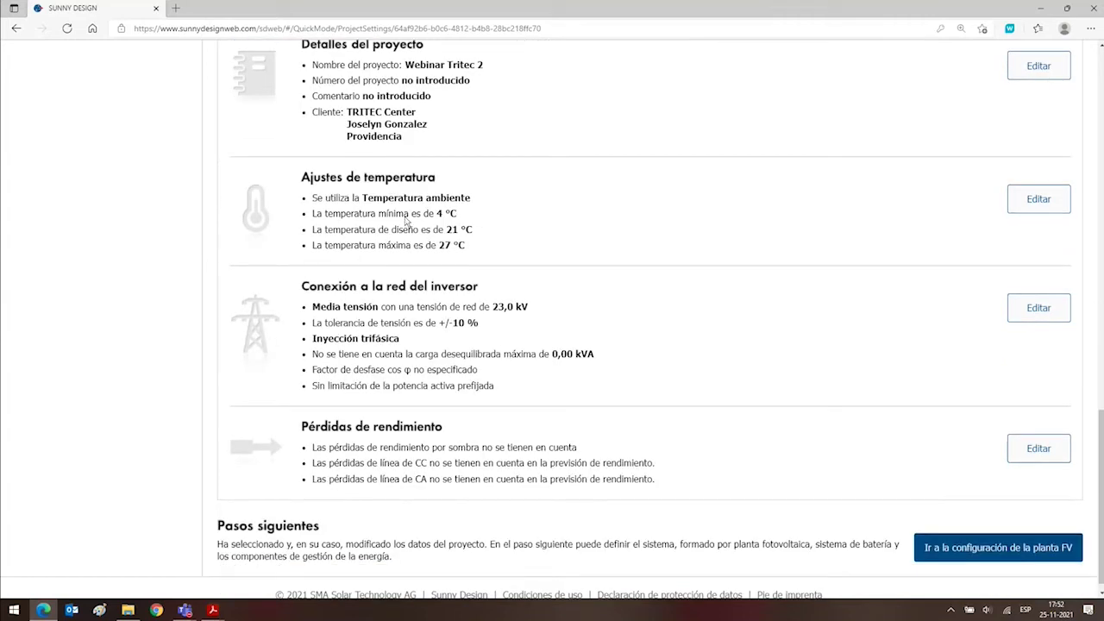
pyautogui.click(1036, 201)
pyautogui.click(610, 348)
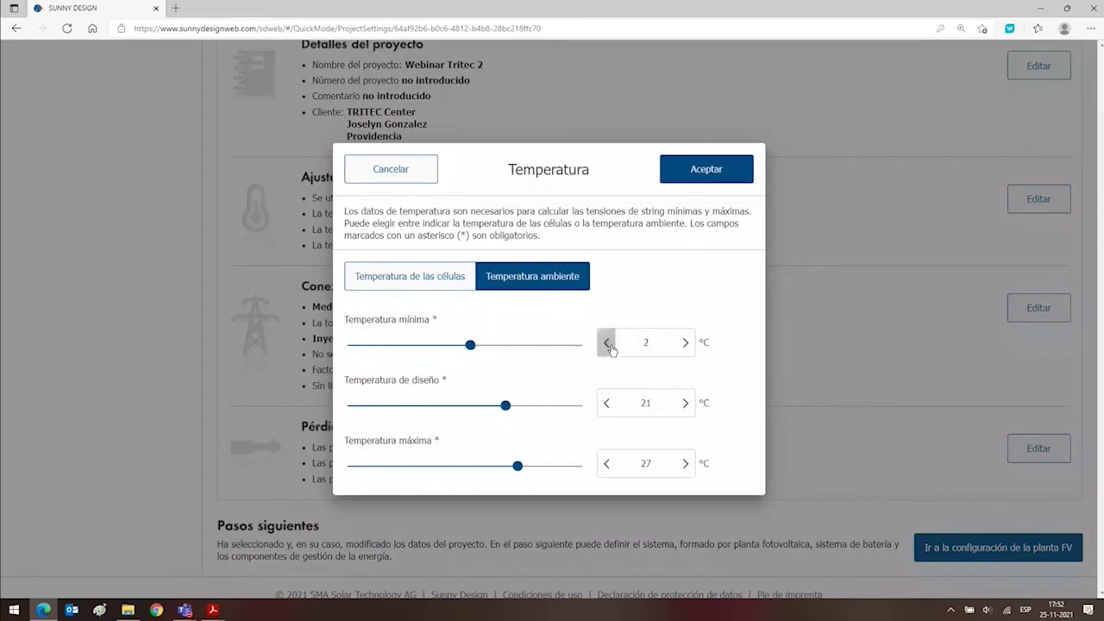
pyautogui.click(610, 348)
pyautogui.click(610, 346)
pyautogui.click(610, 346)
pyautogui.click(610, 349)
pyautogui.click(687, 170)
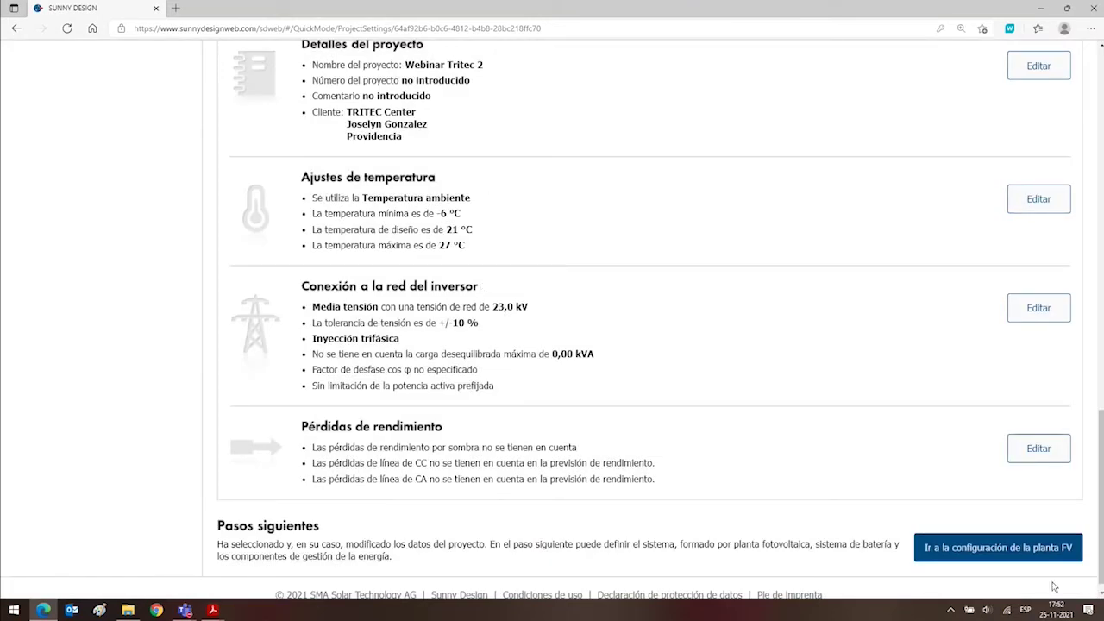
# Go to the PV plant configuration and choose manual planning for the PV generators.
pyautogui.click(1006, 547)
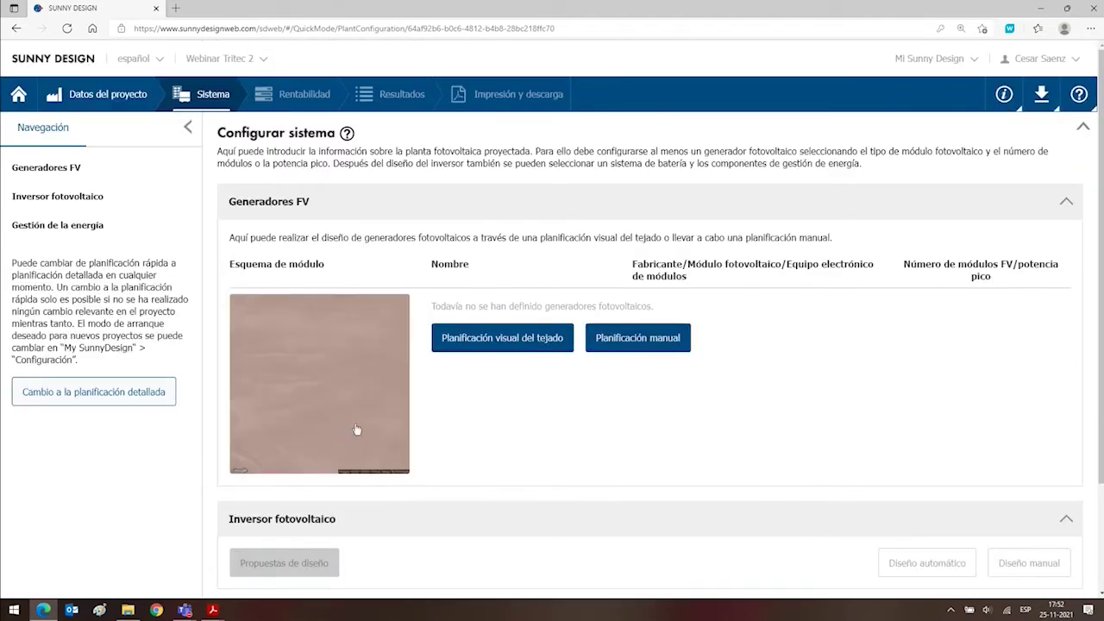
pyautogui.click(636, 342)
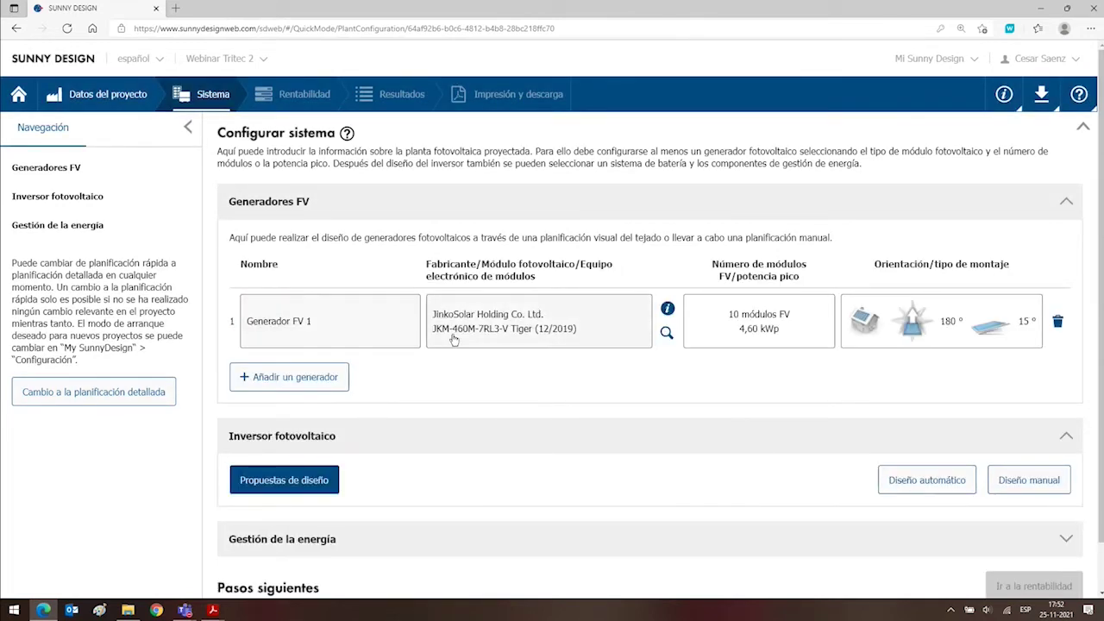
# Set PV Generator 1's manufacturer to Shanghai JA Solar Technology Co. Ltd.
pyautogui.click(484, 339)
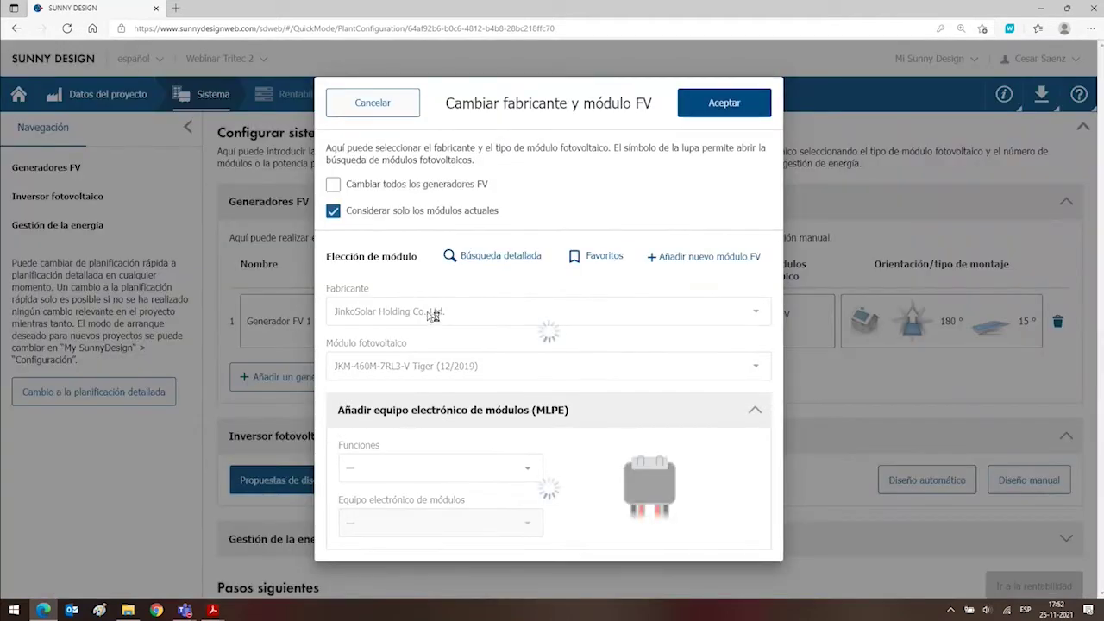
pyautogui.click(460, 319)
pyautogui.moveTo(460, 319); pyautogui.dragTo(336, 300)
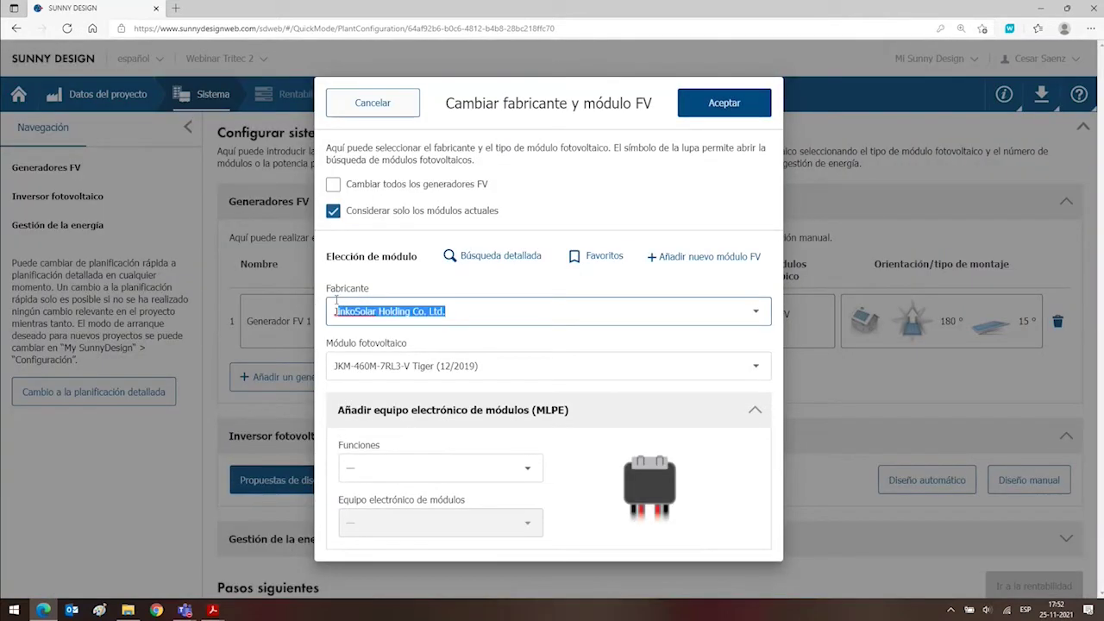
pyautogui.write('Ja')
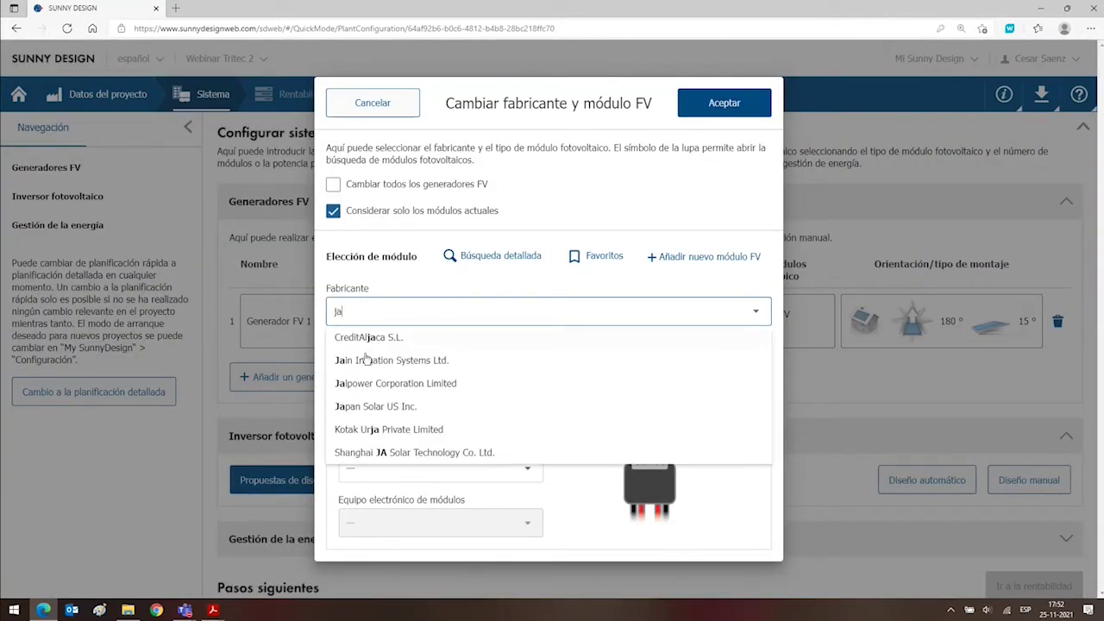
pyautogui.click(406, 452)
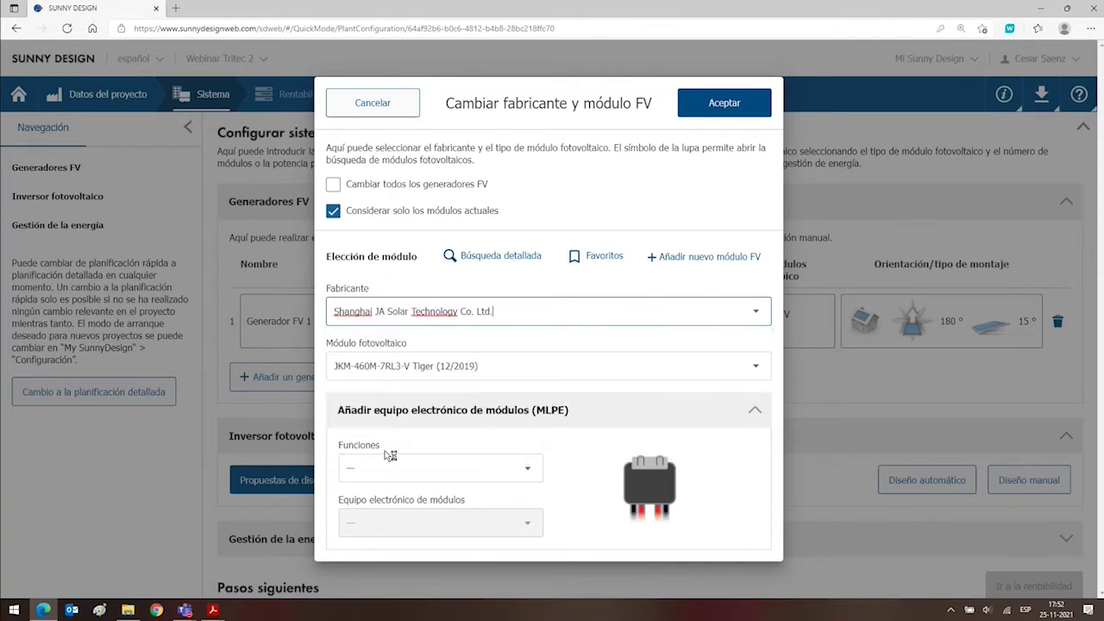
# Select the JAM78S10-450/MR (1000V) (03/2020) module and confirm it.
pyautogui.click(477, 368)
pyautogui.click(755, 366)
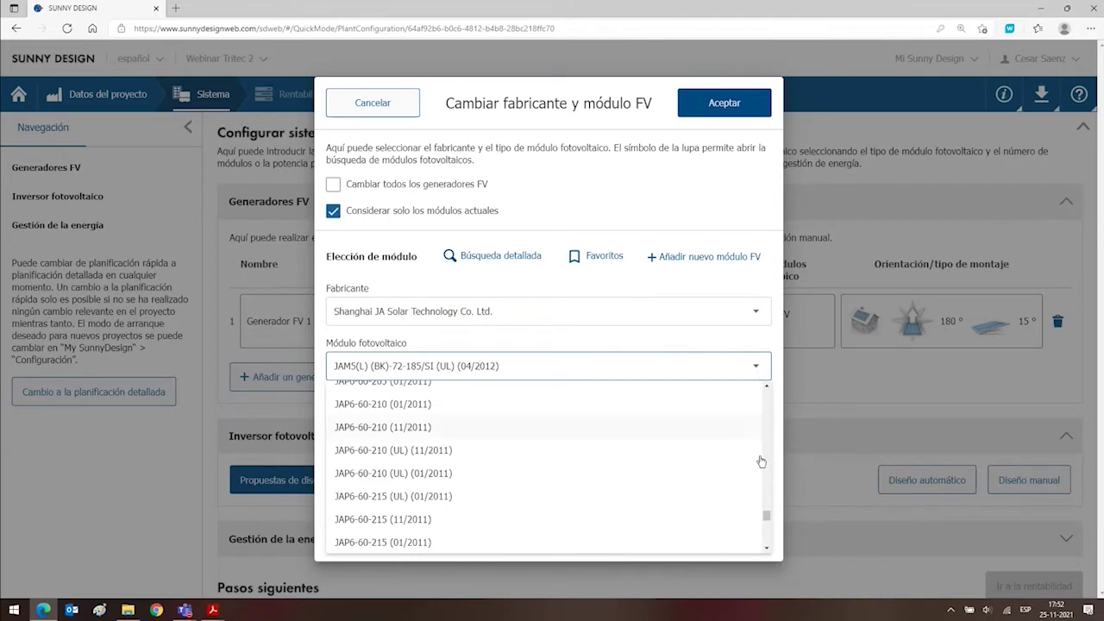
pyautogui.moveTo(766, 514)
pyautogui.mouseDown()
pyautogui.moveTo(764, 487)
pyautogui.moveTo(760, 499)
pyautogui.mouseUp()
pyautogui.scroll(-5, 682, 485)
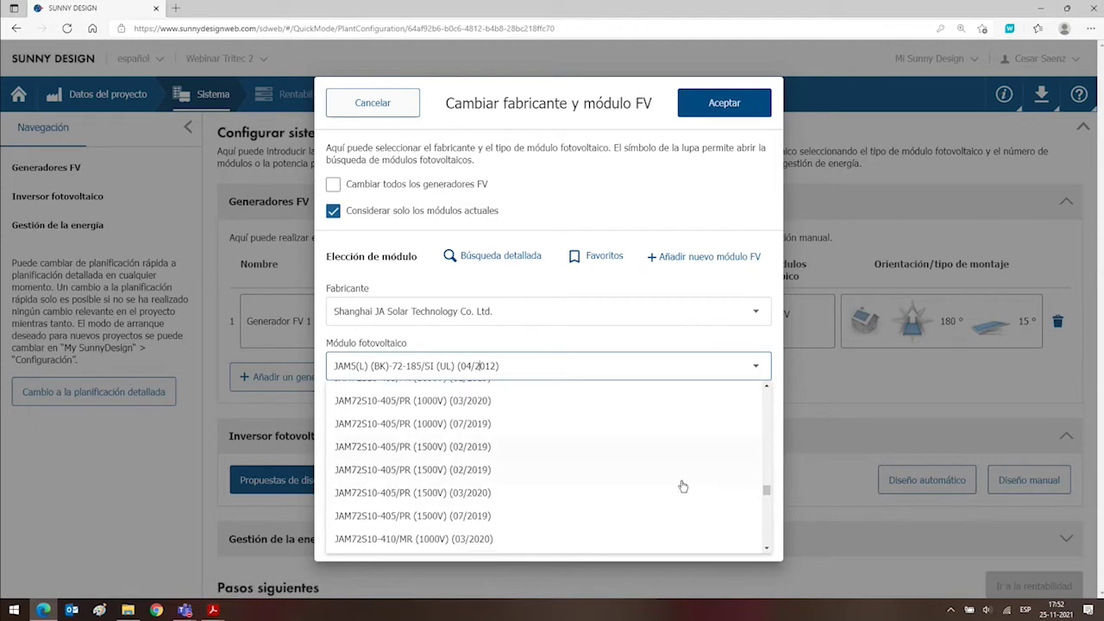
pyautogui.scroll(-5, 682, 485)
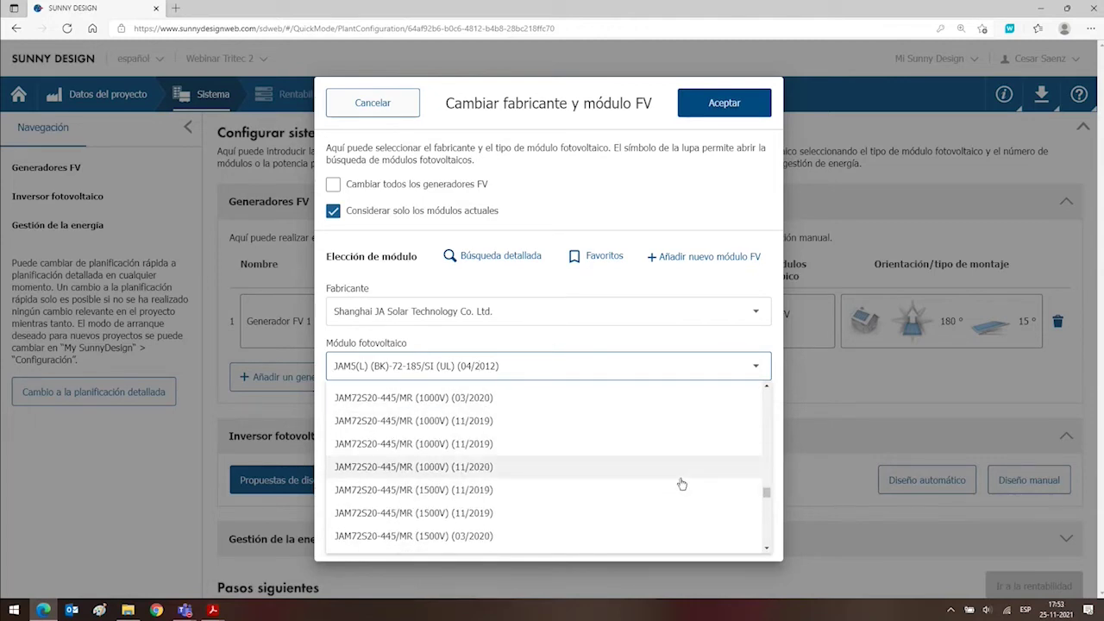
pyautogui.scroll(-10, 681, 484)
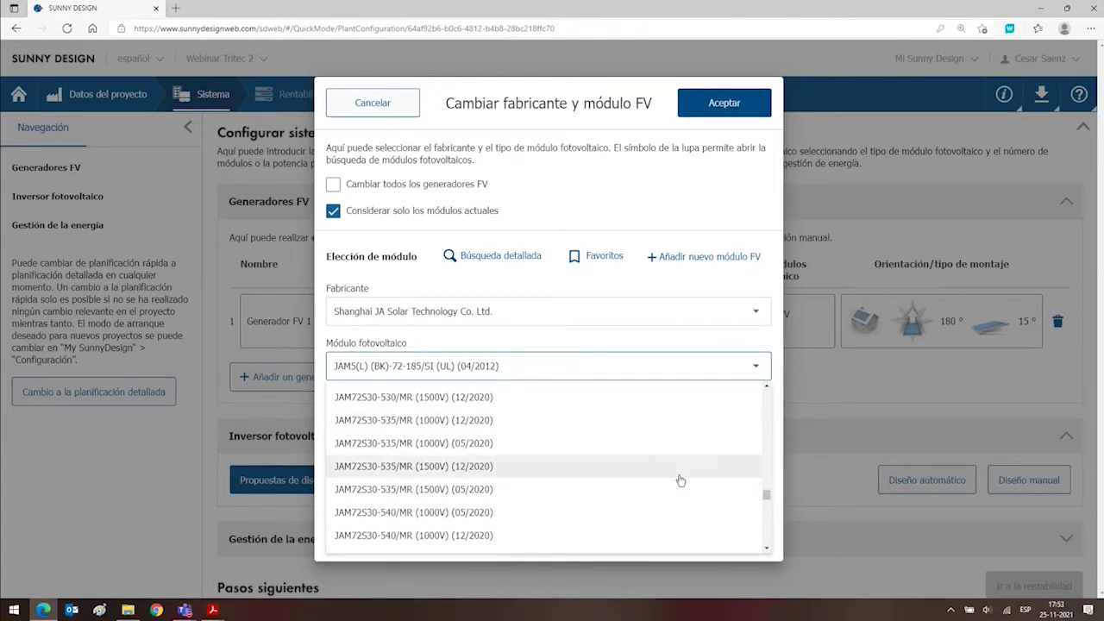
pyautogui.scroll(-5, 676, 479)
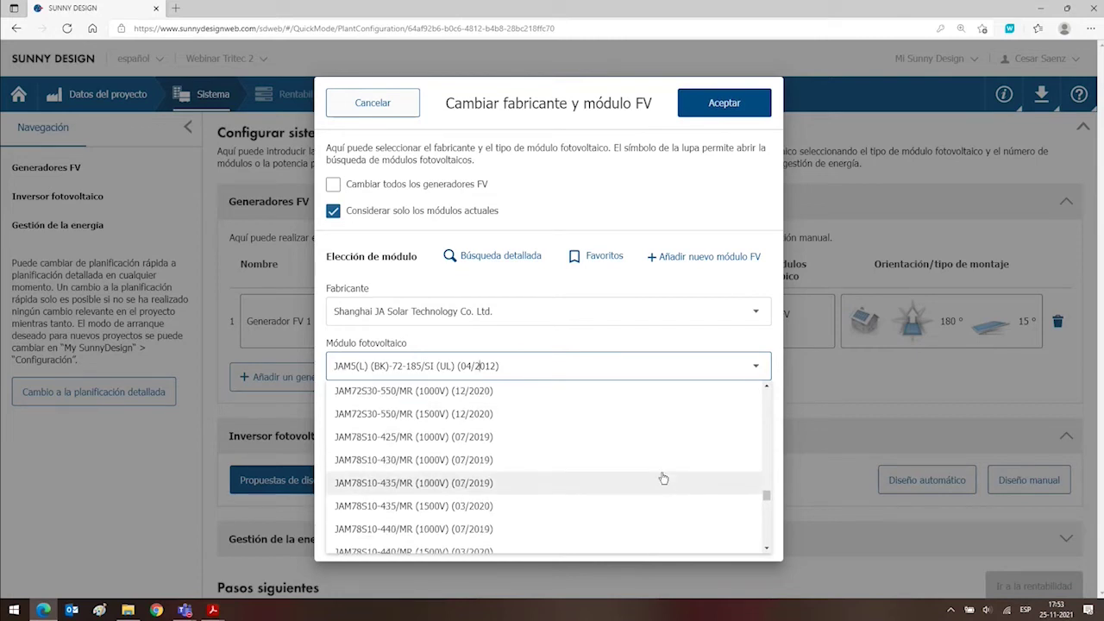
pyautogui.scroll(-1, 433, 512)
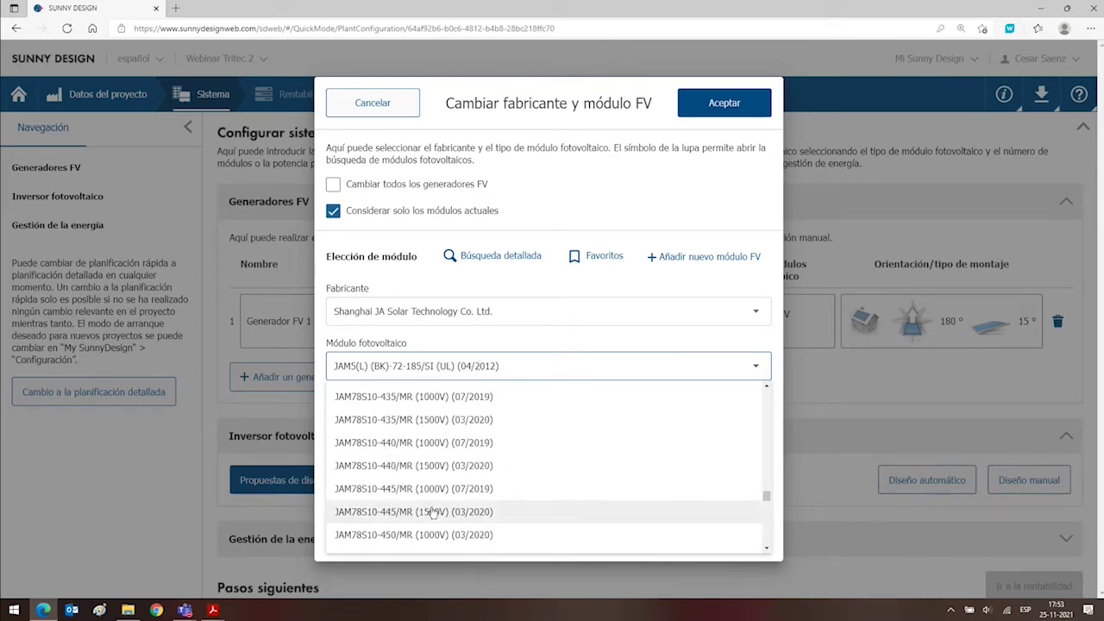
pyautogui.scroll(-1, 432, 512)
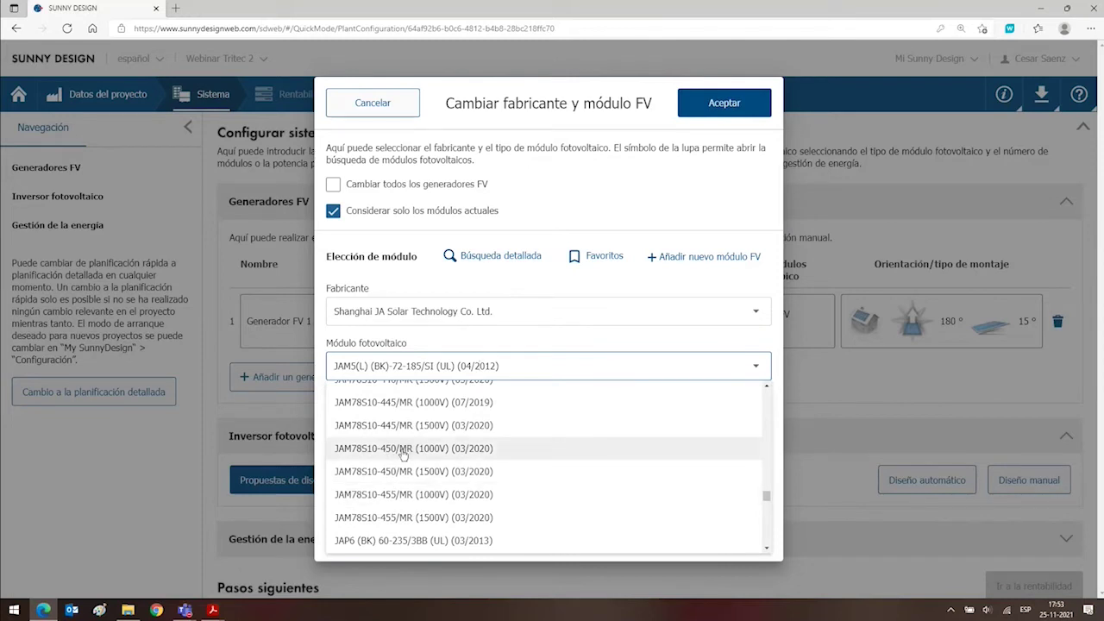
pyautogui.click(402, 455)
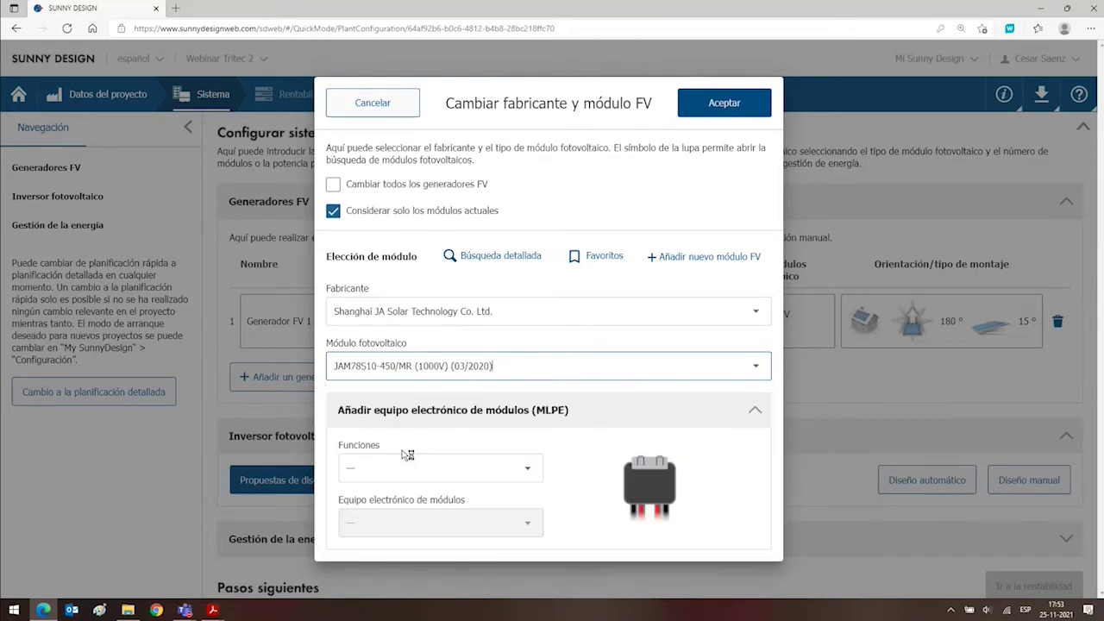
pyautogui.click(732, 105)
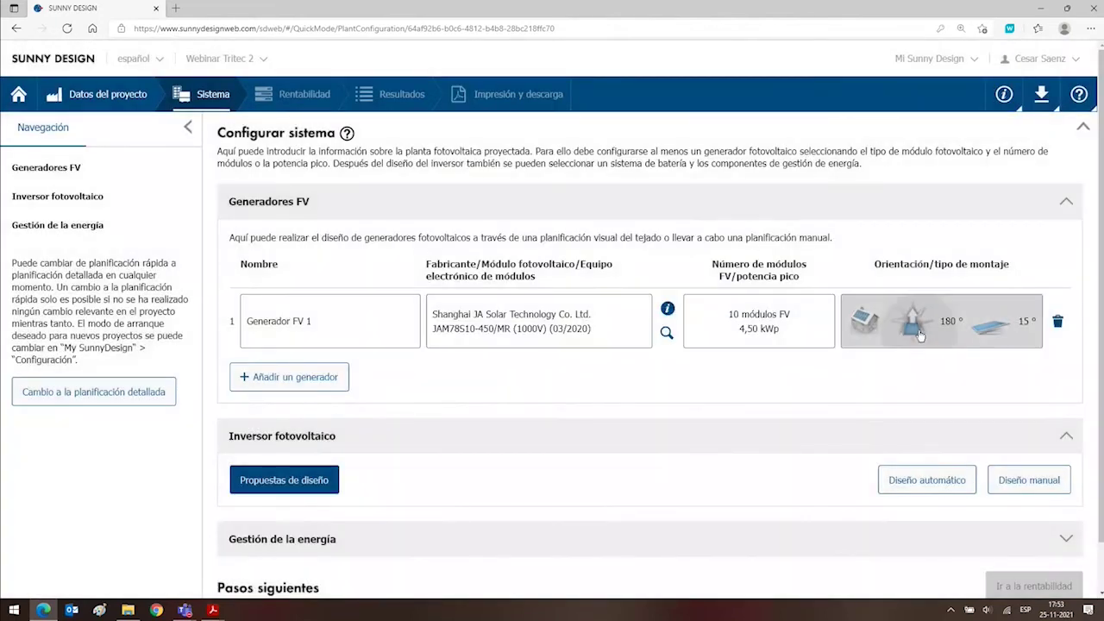
# Keep free-standing mounting with automatic orientation off, facing 180° azimuth at 15° tilt.
pyautogui.click(919, 335)
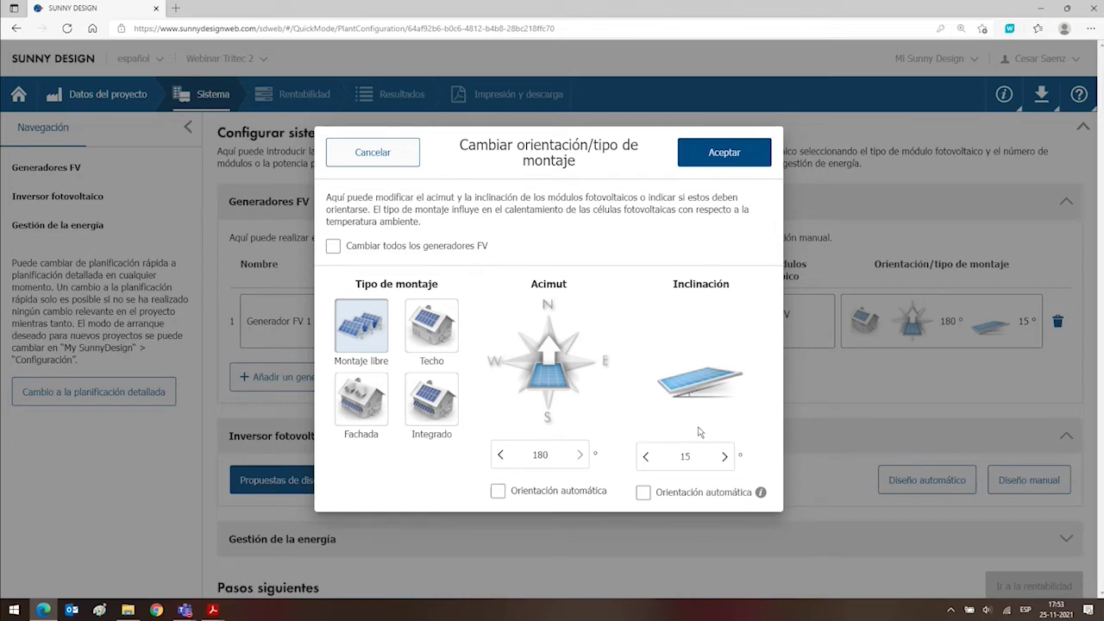
pyautogui.click(702, 155)
pyautogui.click(497, 497)
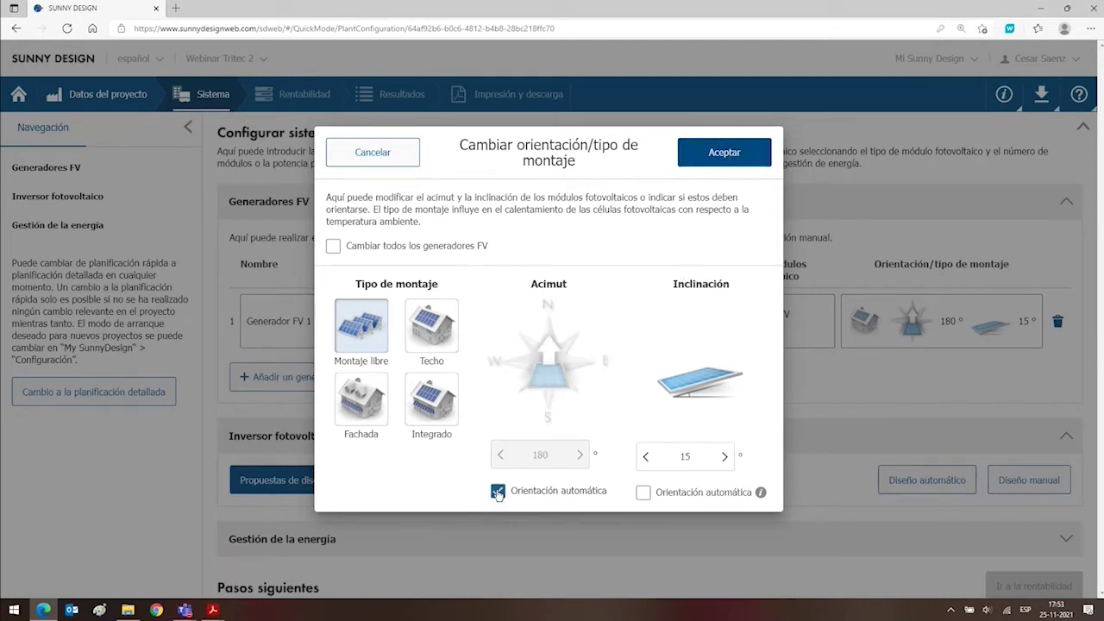
pyautogui.click(497, 494)
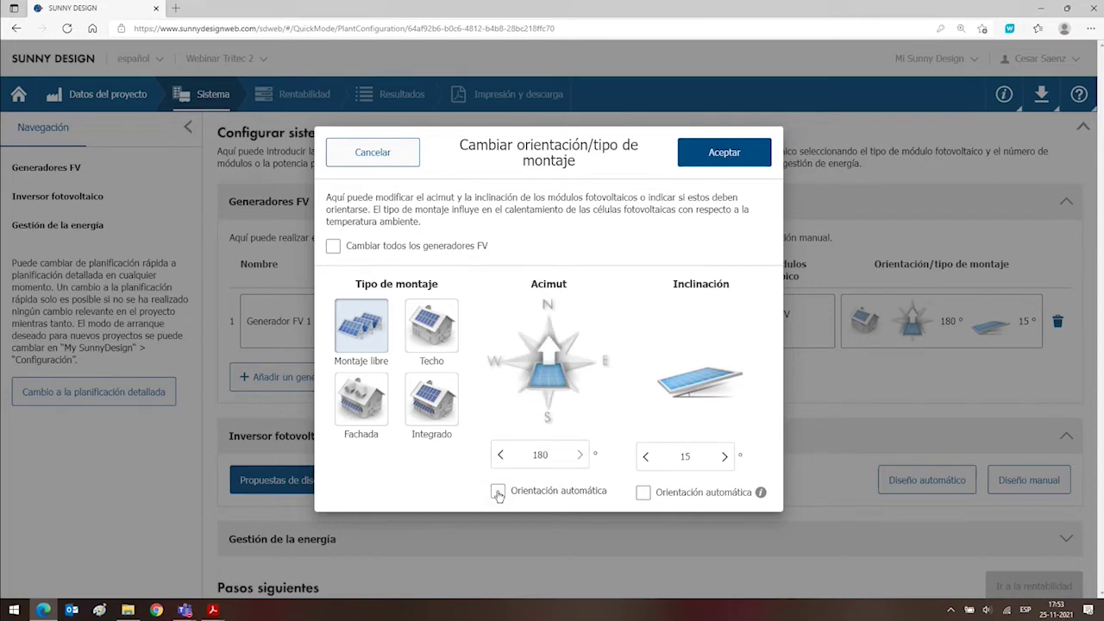
pyautogui.click(498, 493)
pyautogui.click(642, 494)
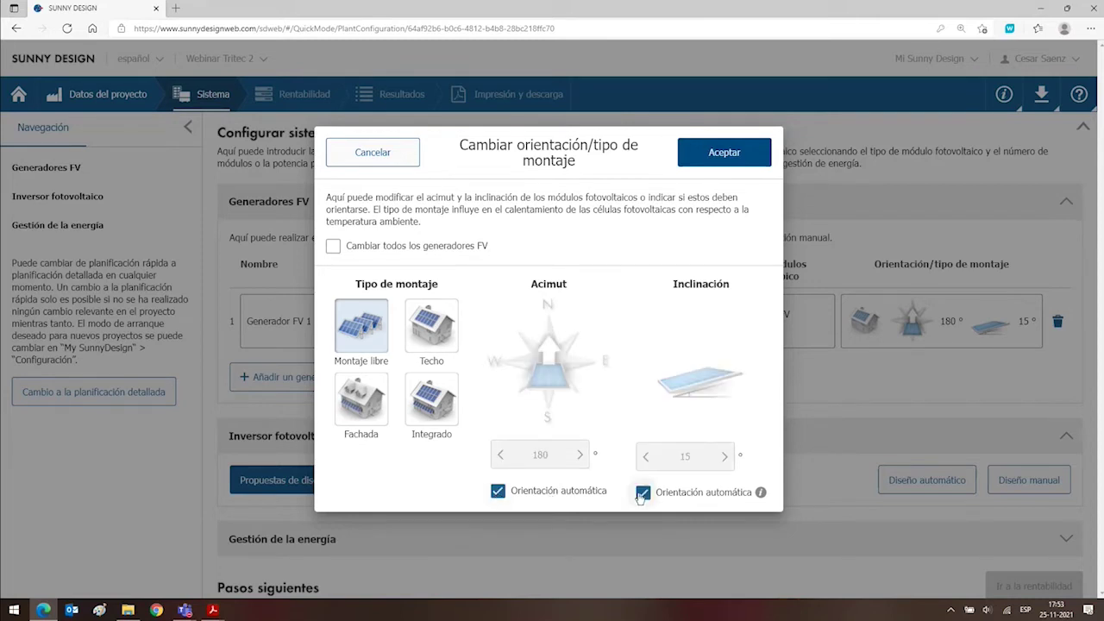
pyautogui.click(642, 493)
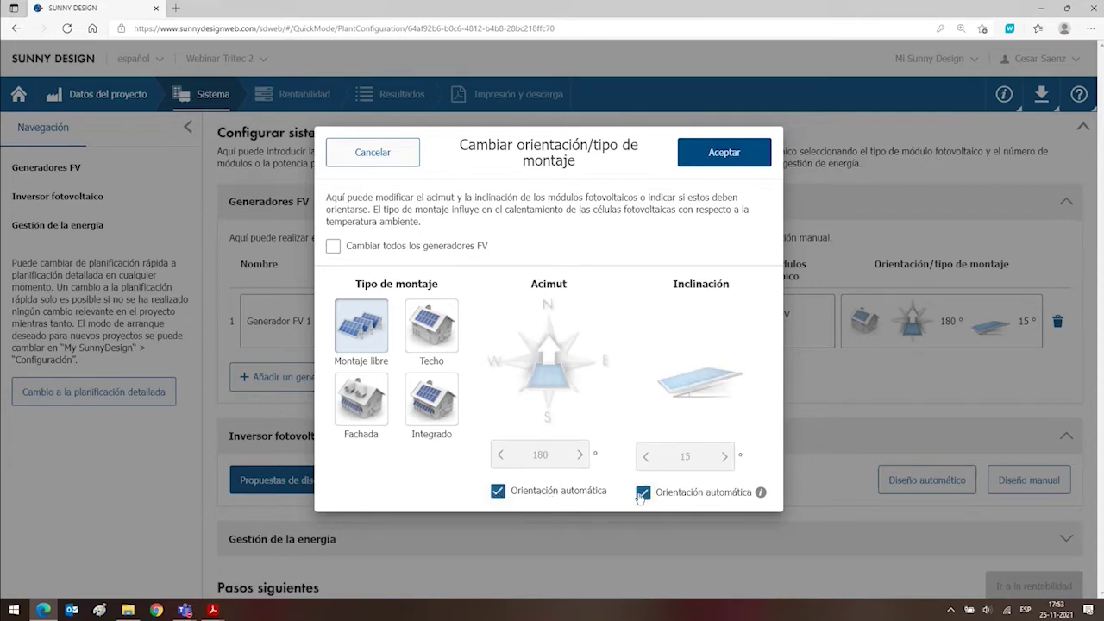
pyautogui.click(497, 491)
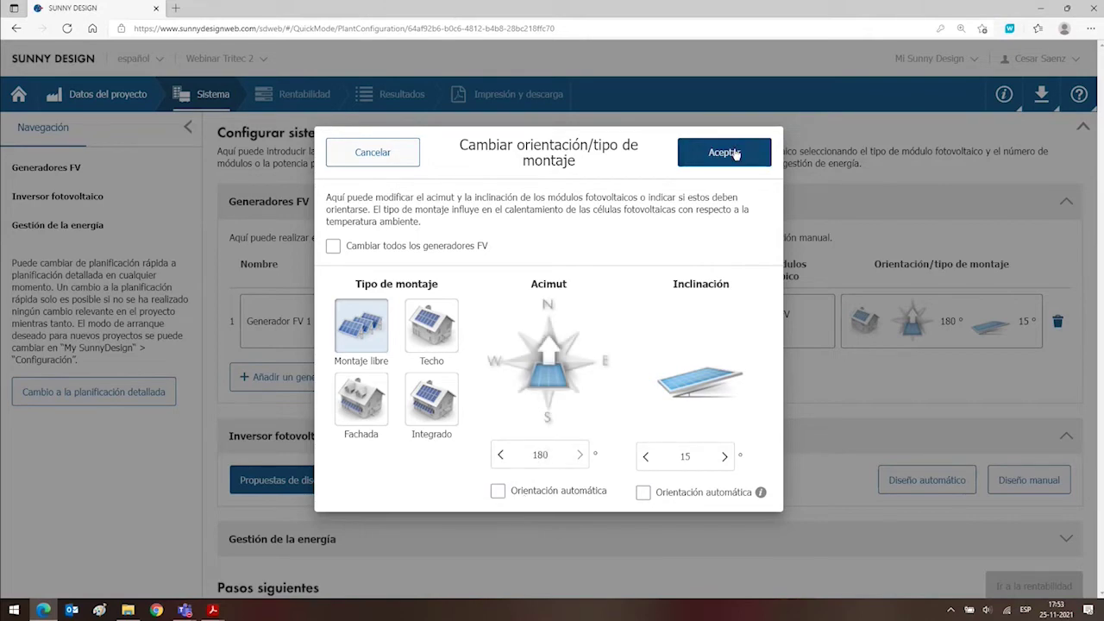
pyautogui.click(724, 153)
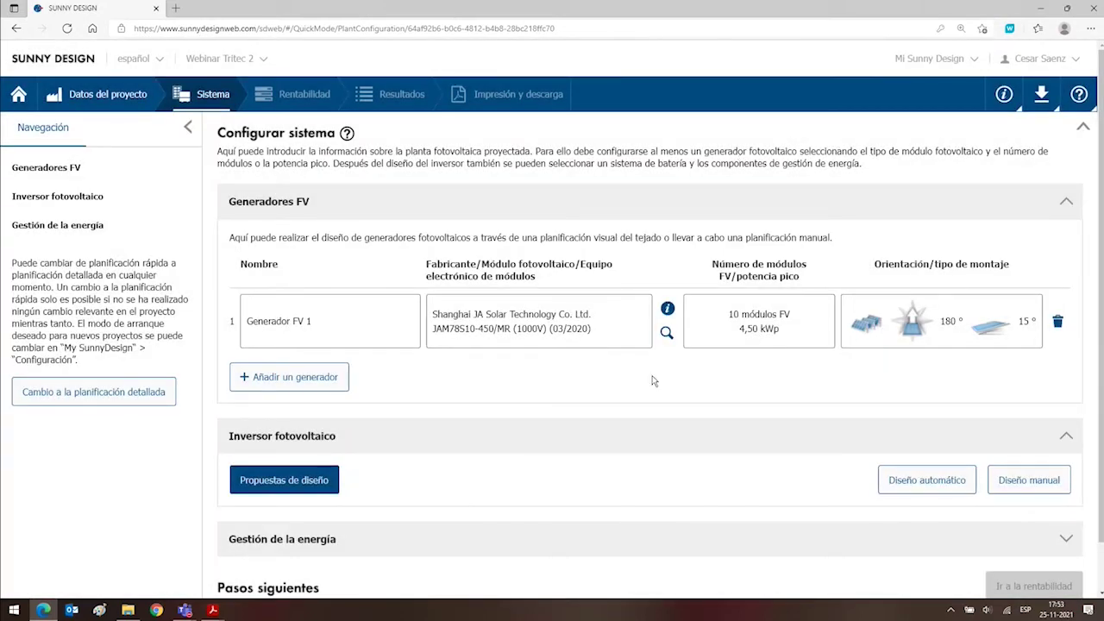
pyautogui.scroll(-2, 543, 372)
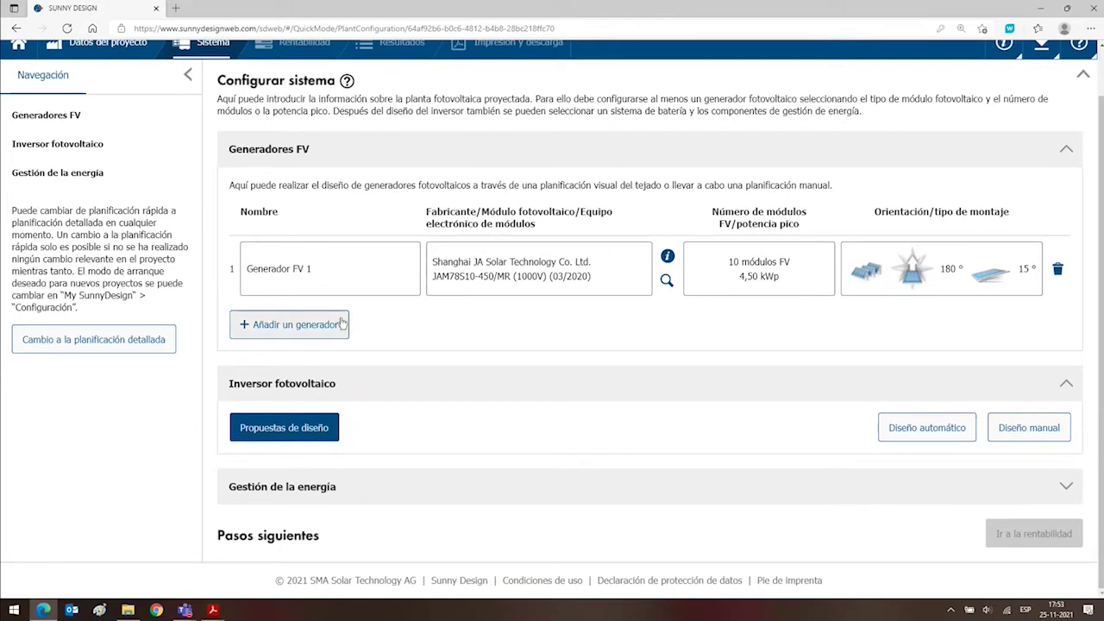
# Set PV Generator 1's peak power to 20,00 MWp and start a manual inverter design.
pyautogui.click(750, 268)
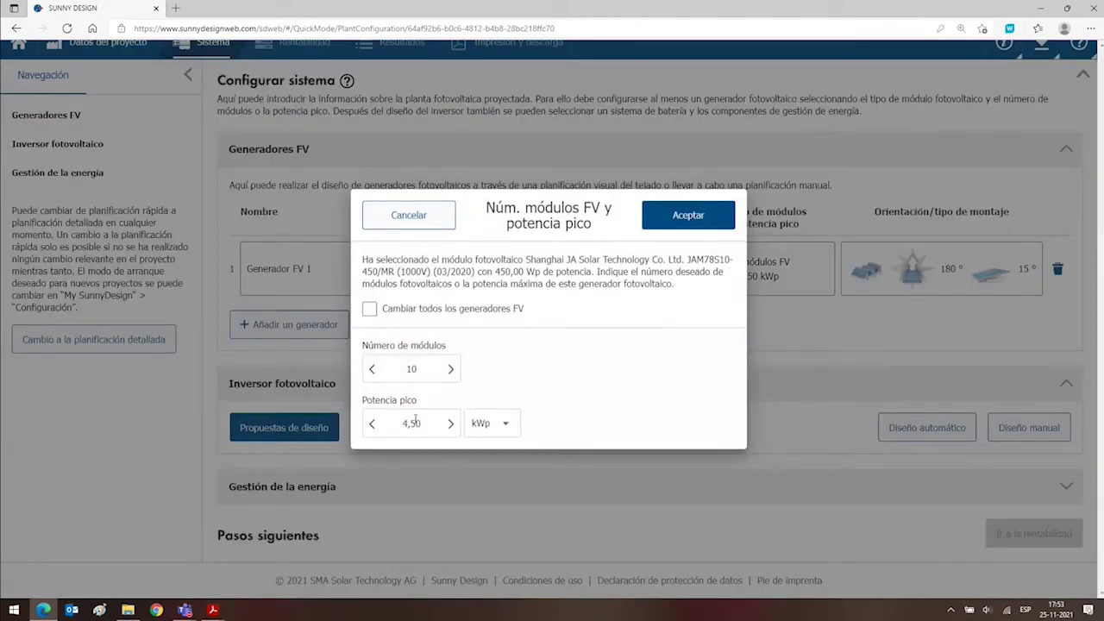
pyautogui.click(415, 420)
pyautogui.doubleClick(416, 369)
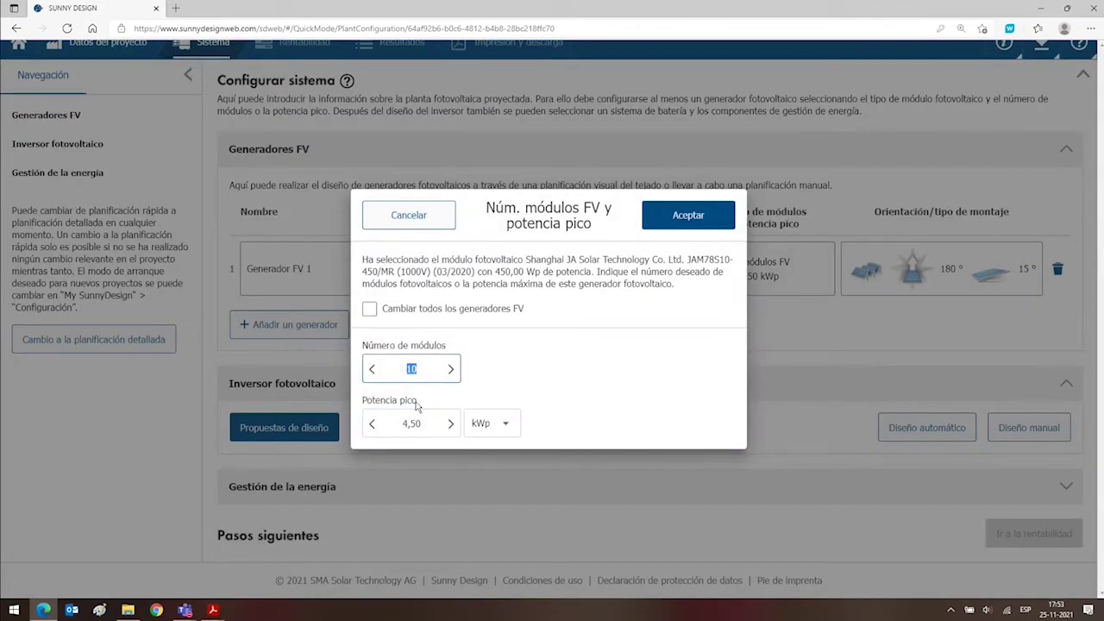
pyautogui.doubleClick(422, 422)
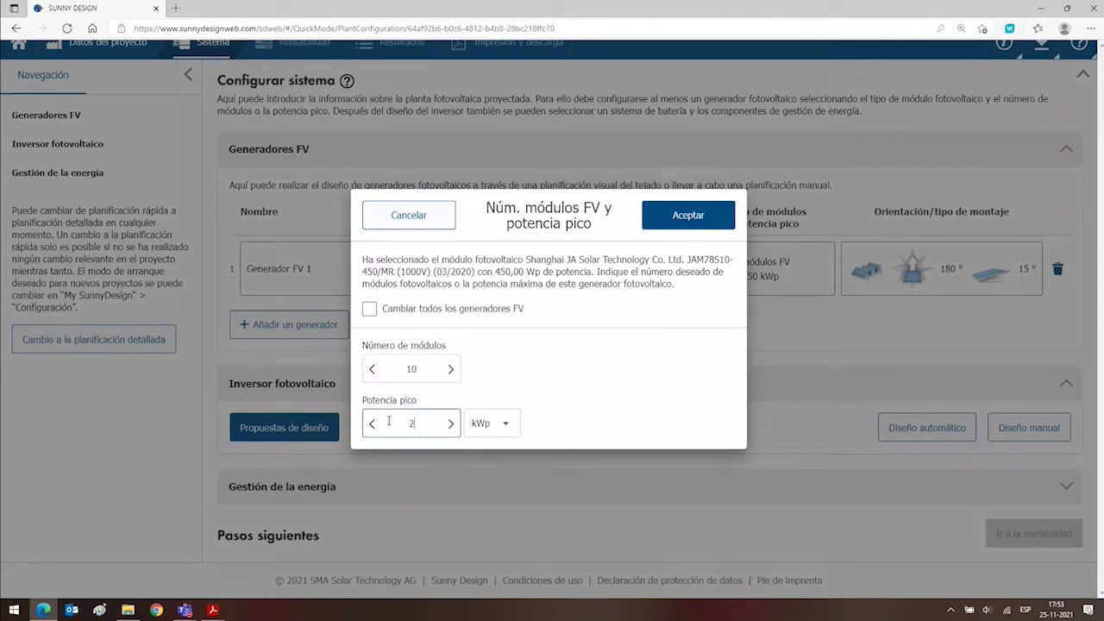
pyautogui.write('20')
pyautogui.click(505, 423)
pyautogui.click(497, 449)
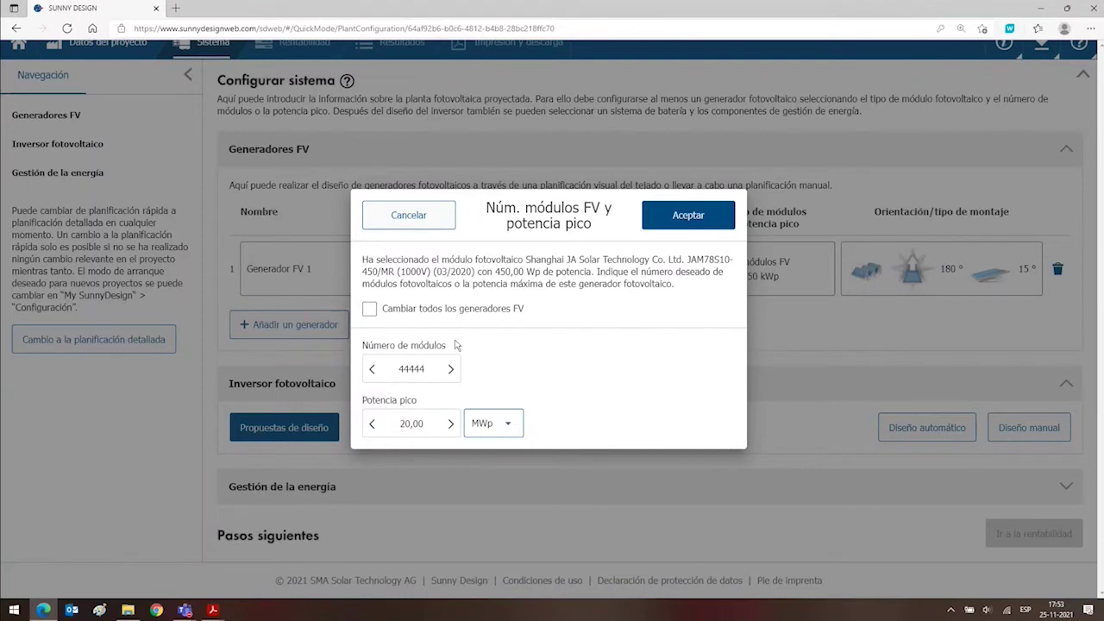
pyautogui.moveTo(570, 215); pyautogui.dragTo(522, 226)
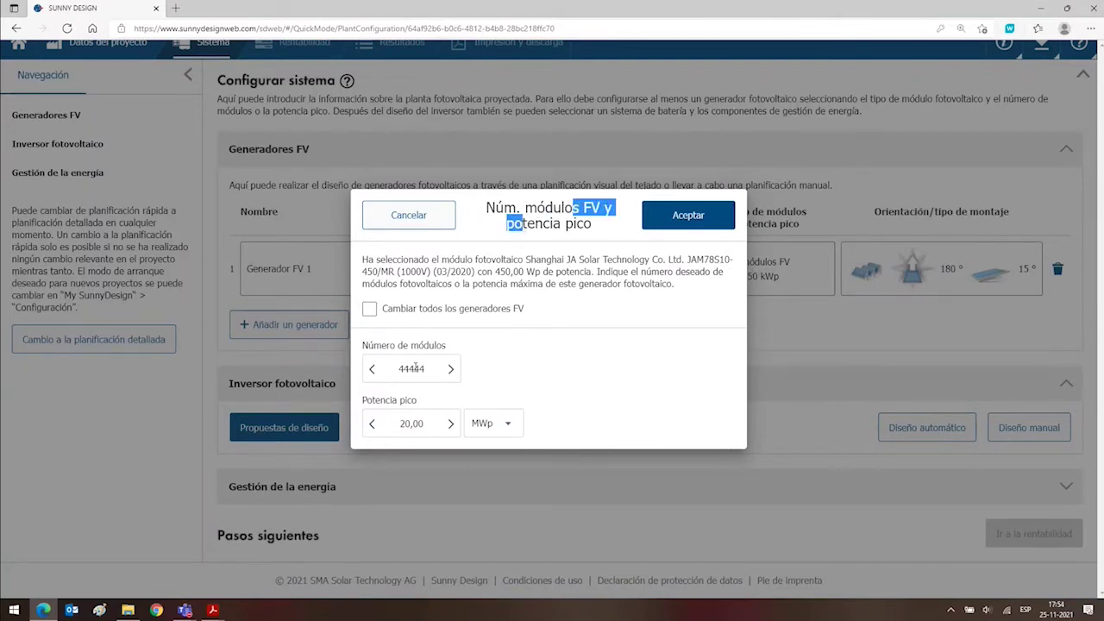
pyautogui.click(665, 221)
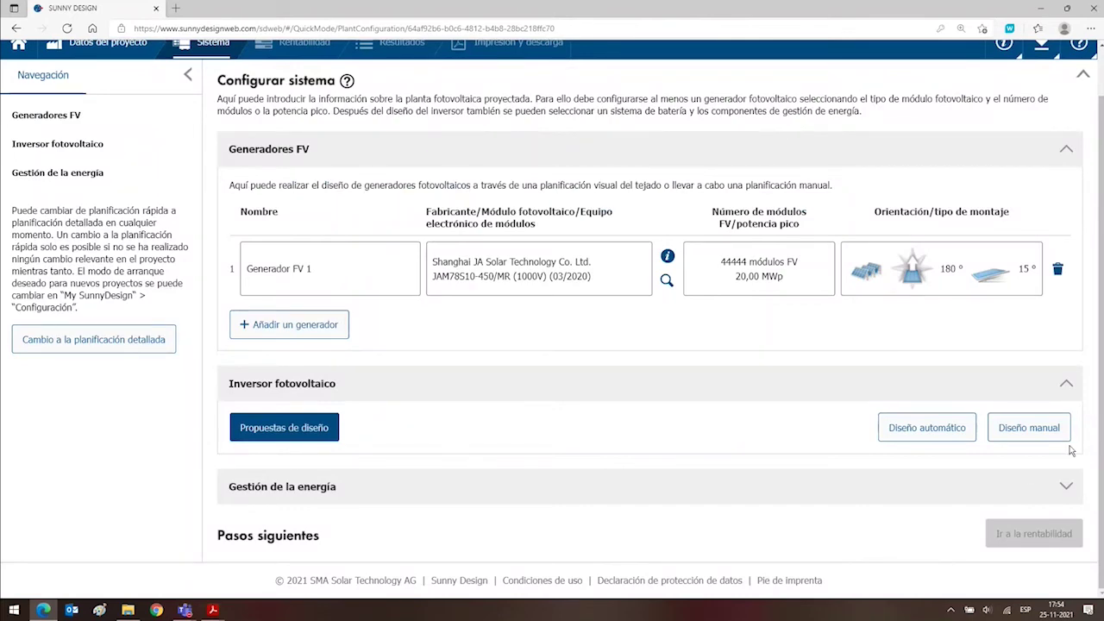
pyautogui.click(1028, 431)
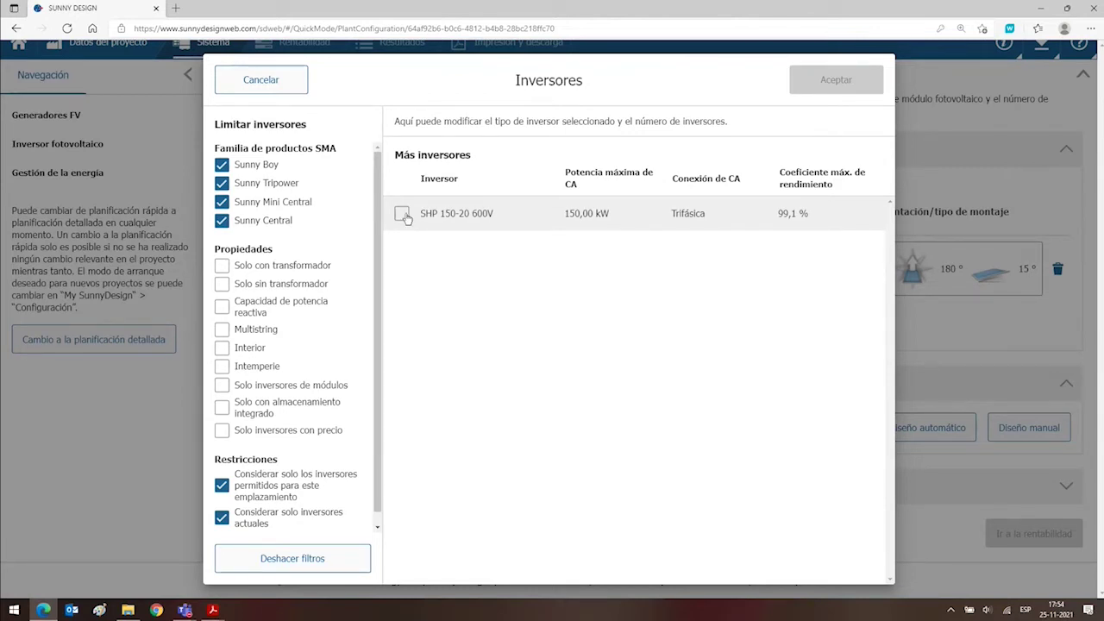
# Select the SHP 150-20 600V inverter and confirm the choice.
pyautogui.click(403, 215)
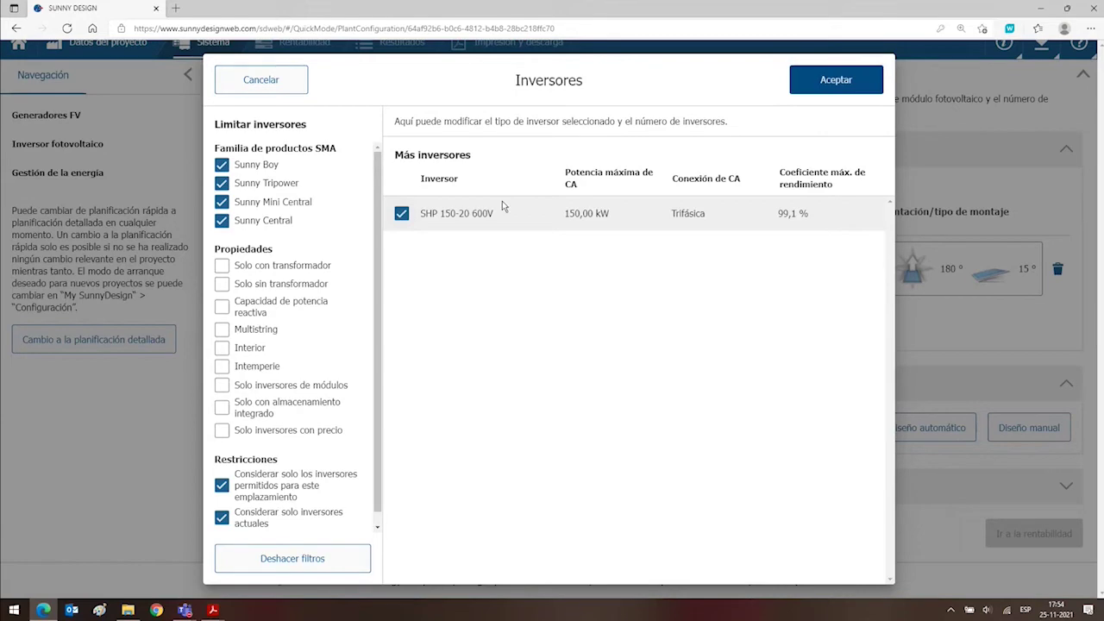
pyautogui.click(836, 84)
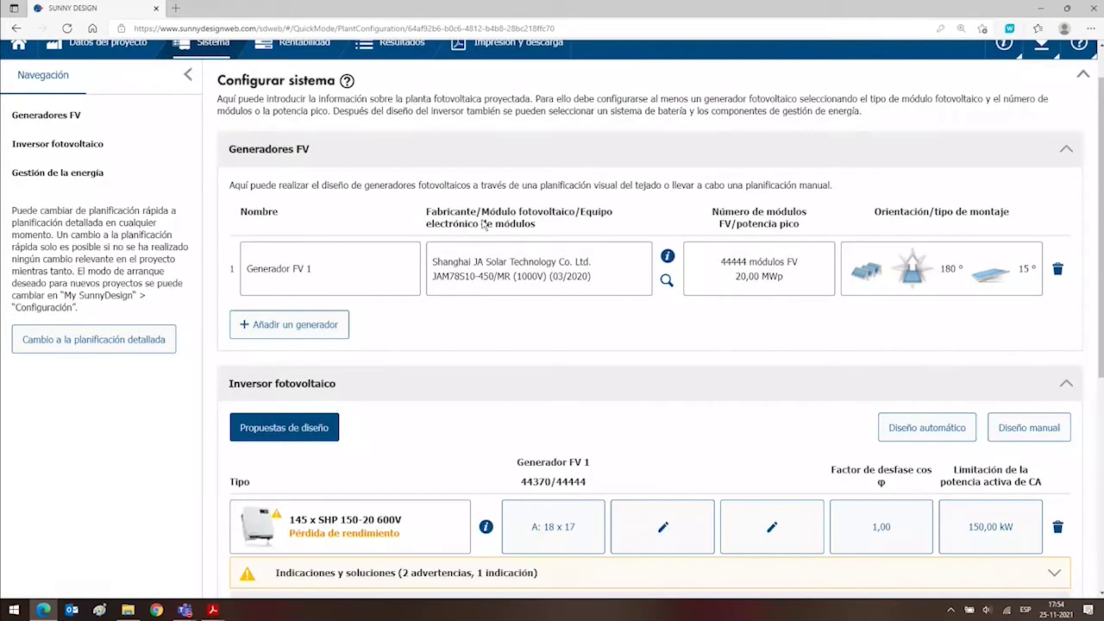
# Expand Indicaciones y soluciones and scroll through the performance-loss warnings for the 145 SHP inverters.
pyautogui.scroll(-3, 387, 356)
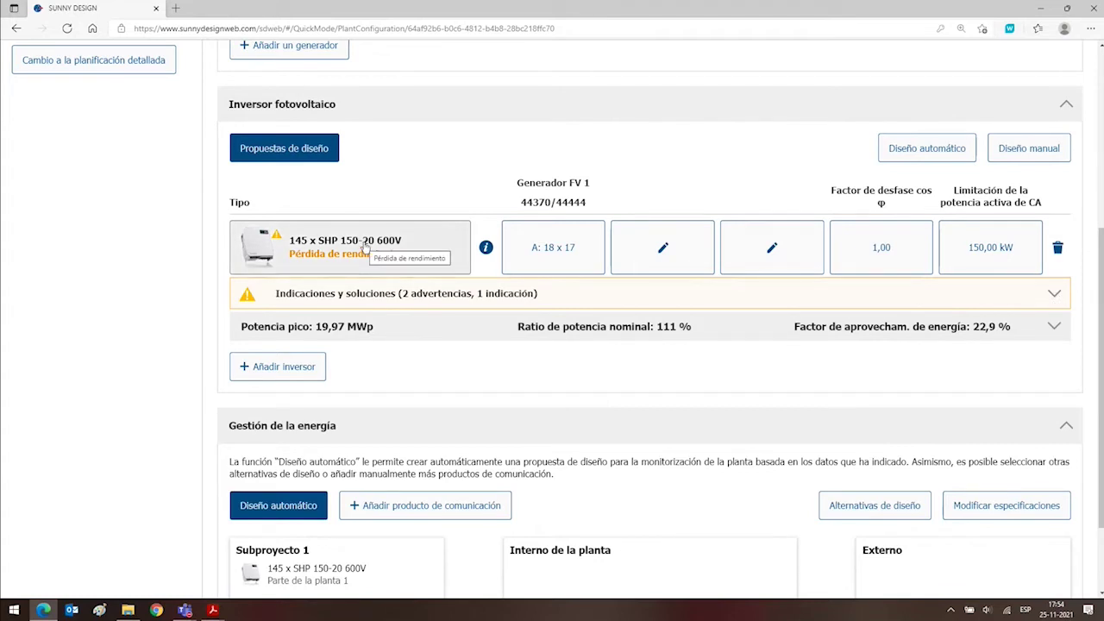
pyautogui.click(1042, 306)
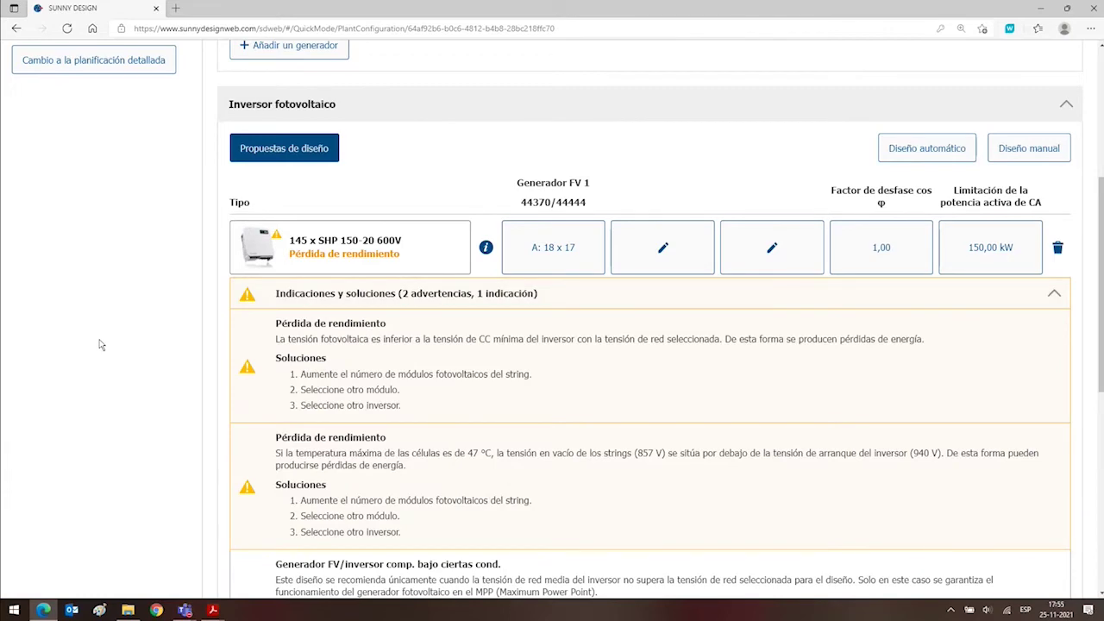
pyautogui.scroll(-3, 129, 319)
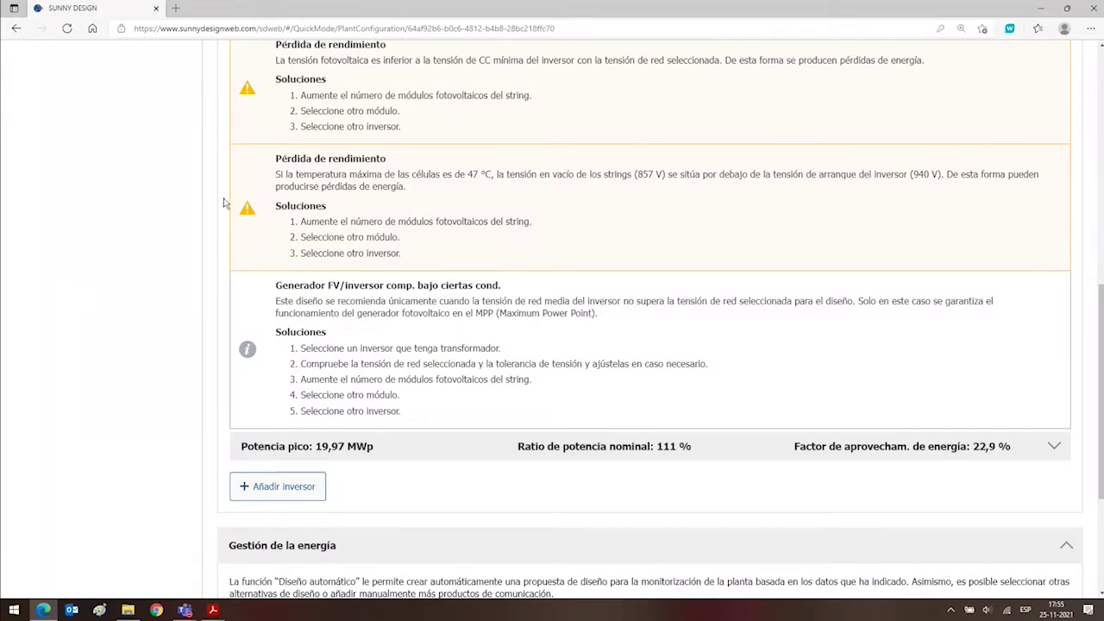
pyautogui.scroll(3, 221, 202)
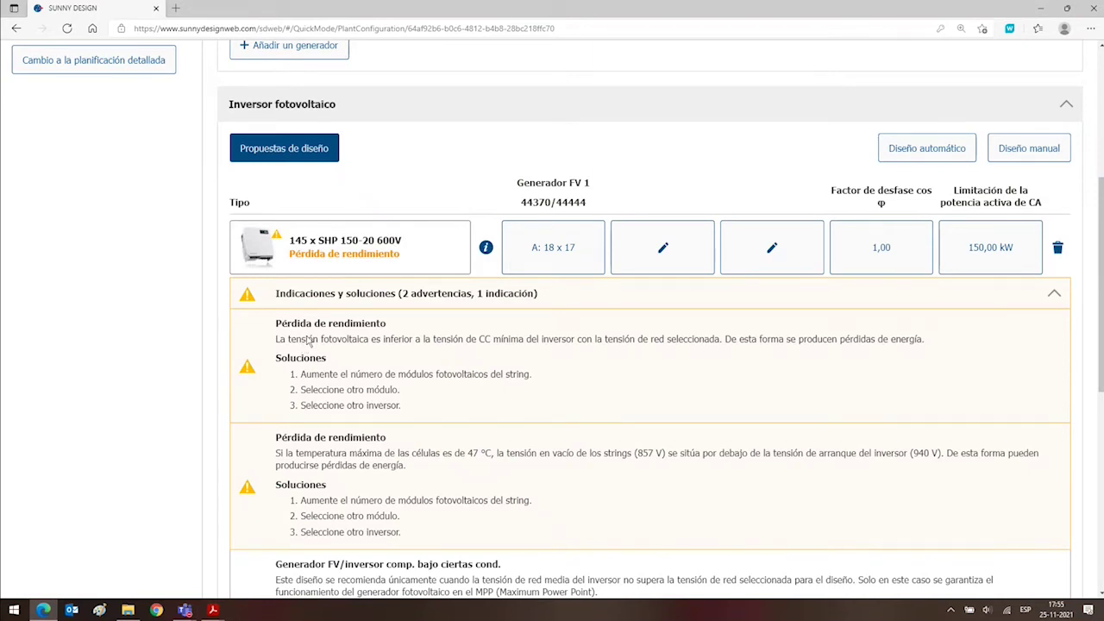
pyautogui.scroll(-3, 354, 319)
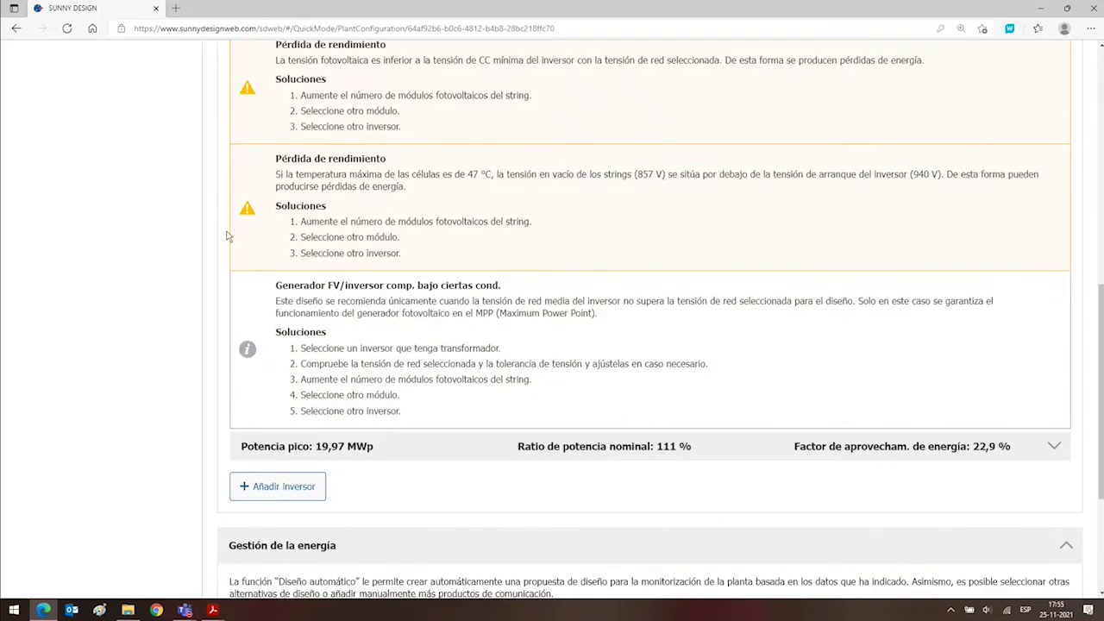
pyautogui.scroll(3, 231, 250)
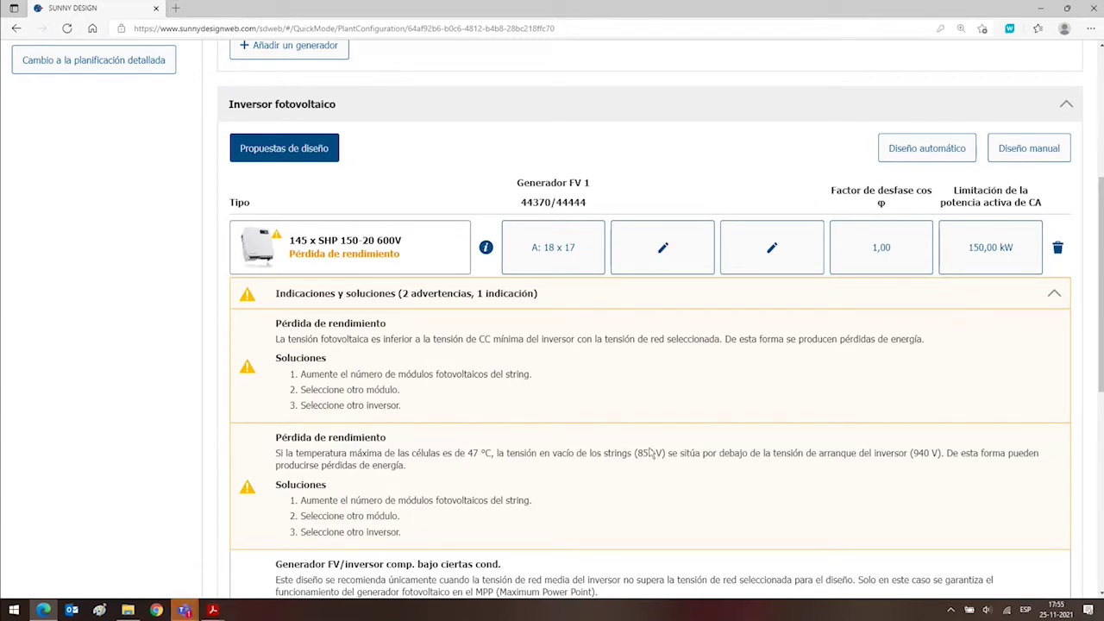
# Confirm input A's 18 x 17 string layout unchanged, then reopen the Inversores dialog.
pyautogui.click(548, 266)
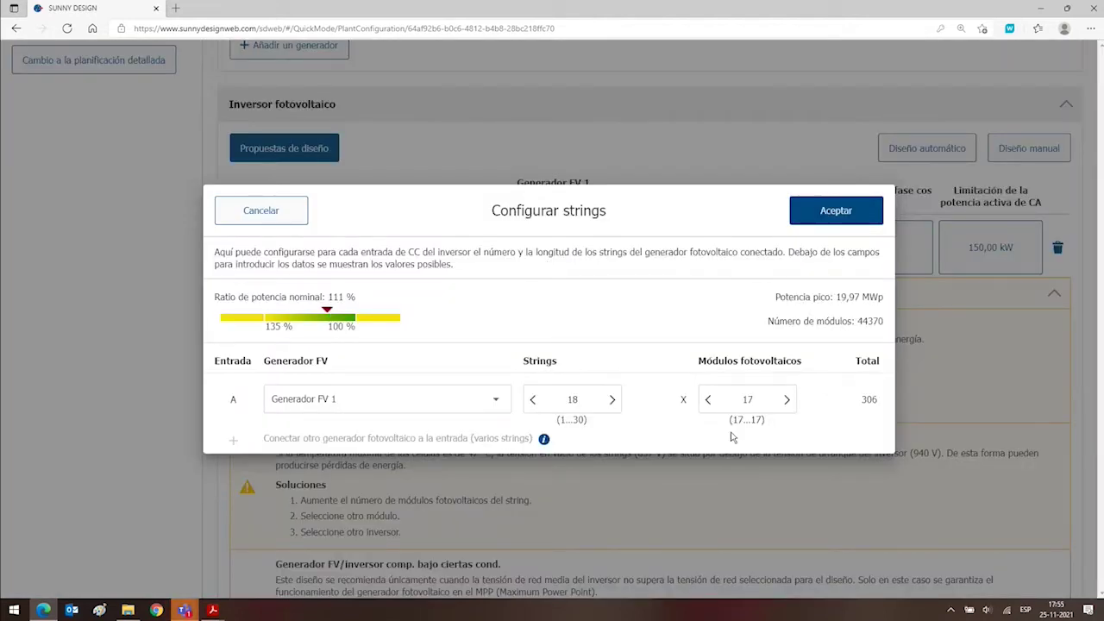
pyautogui.doubleClick(743, 399)
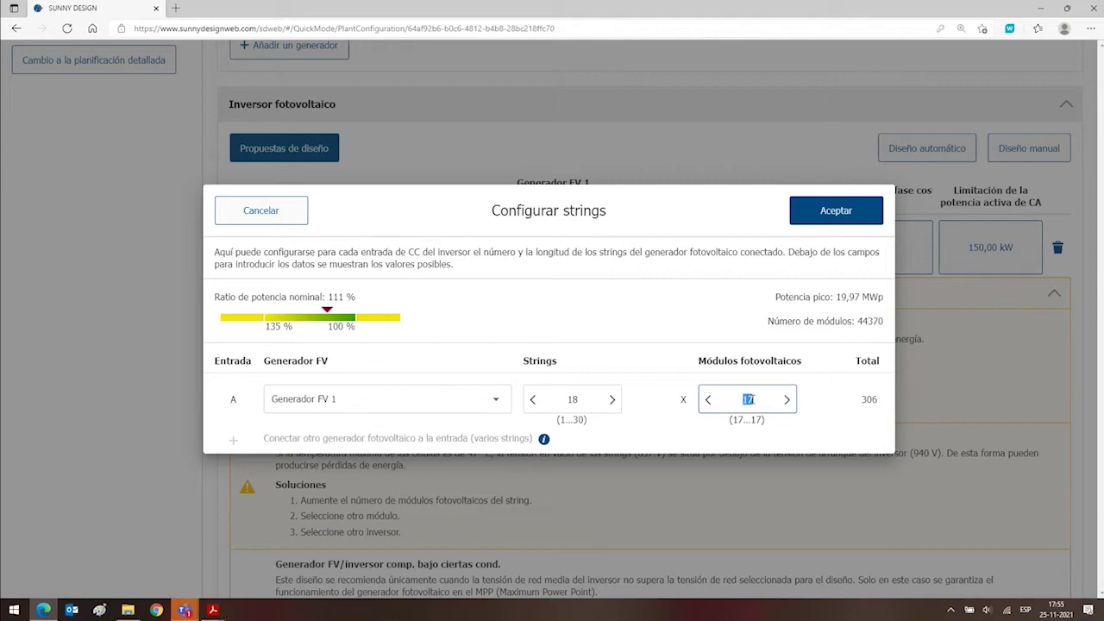
pyautogui.click(733, 399)
pyautogui.moveTo(744, 427); pyautogui.dragTo(774, 423)
pyautogui.click(725, 420)
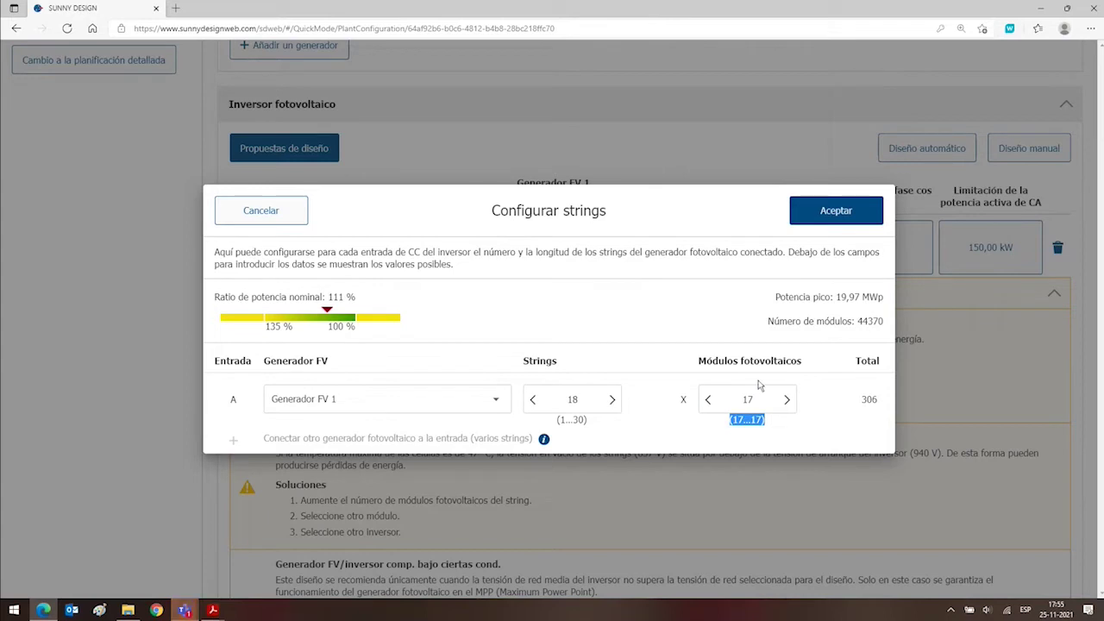
pyautogui.click(748, 399)
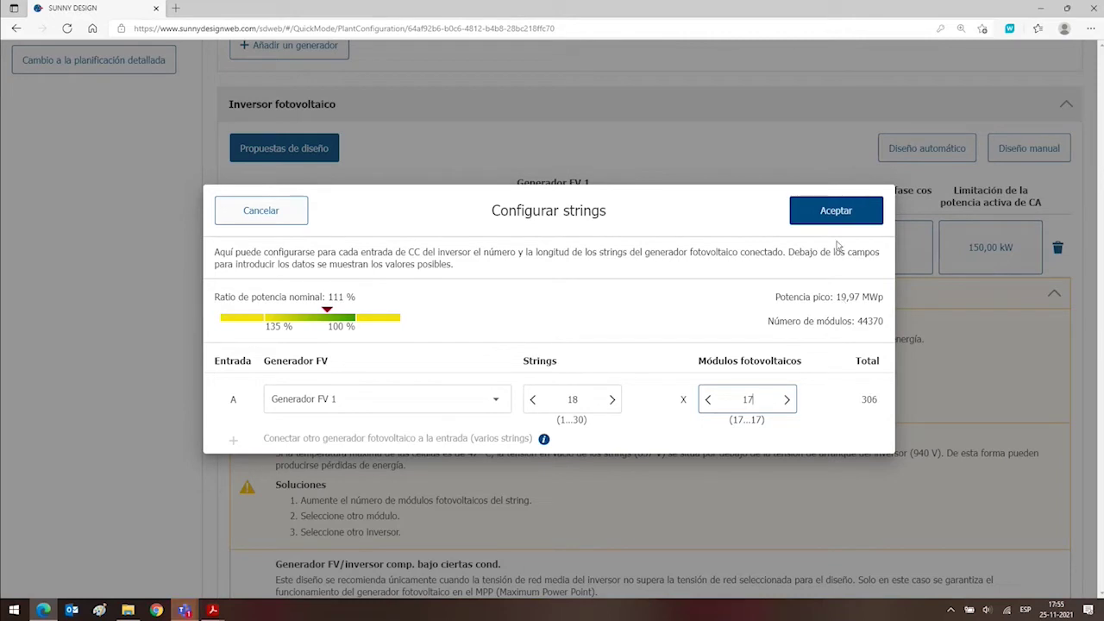
pyautogui.click(836, 212)
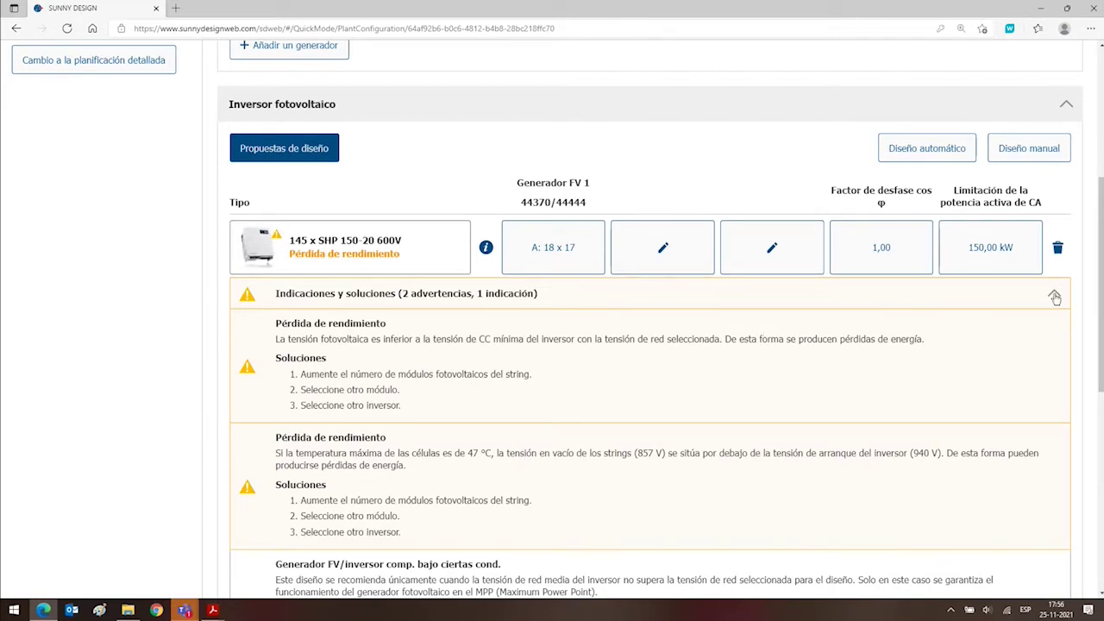
pyautogui.click(251, 224)
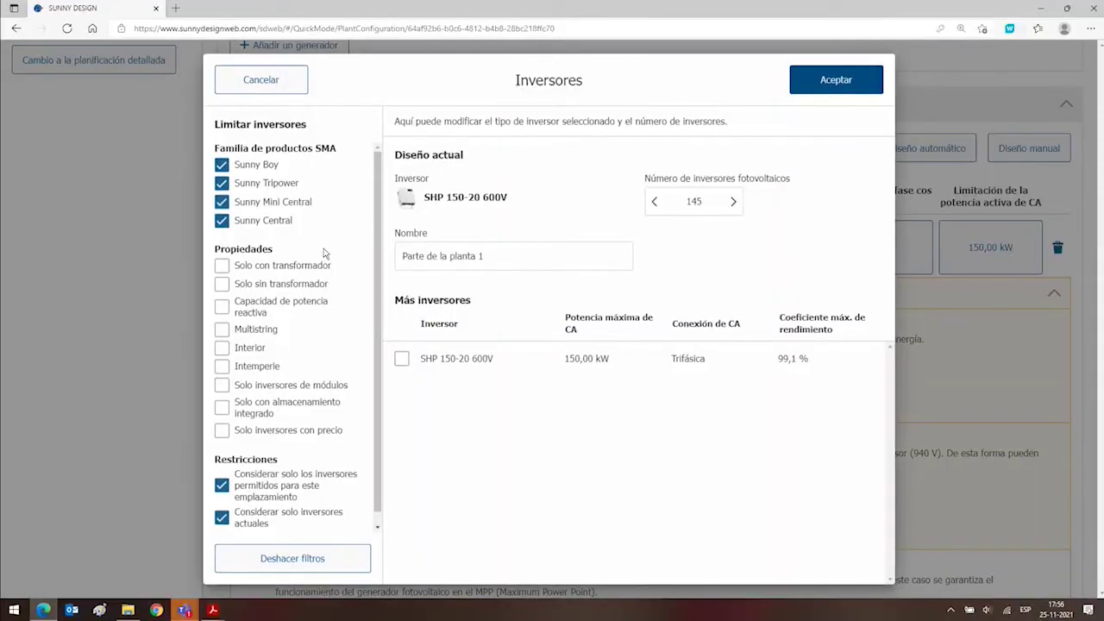
# Cancel the inverter dialog, select Inversores centrales (SC) in the project data, and return to the plant configuration.
pyautogui.click(256, 86)
pyautogui.scroll(4, 207, 130)
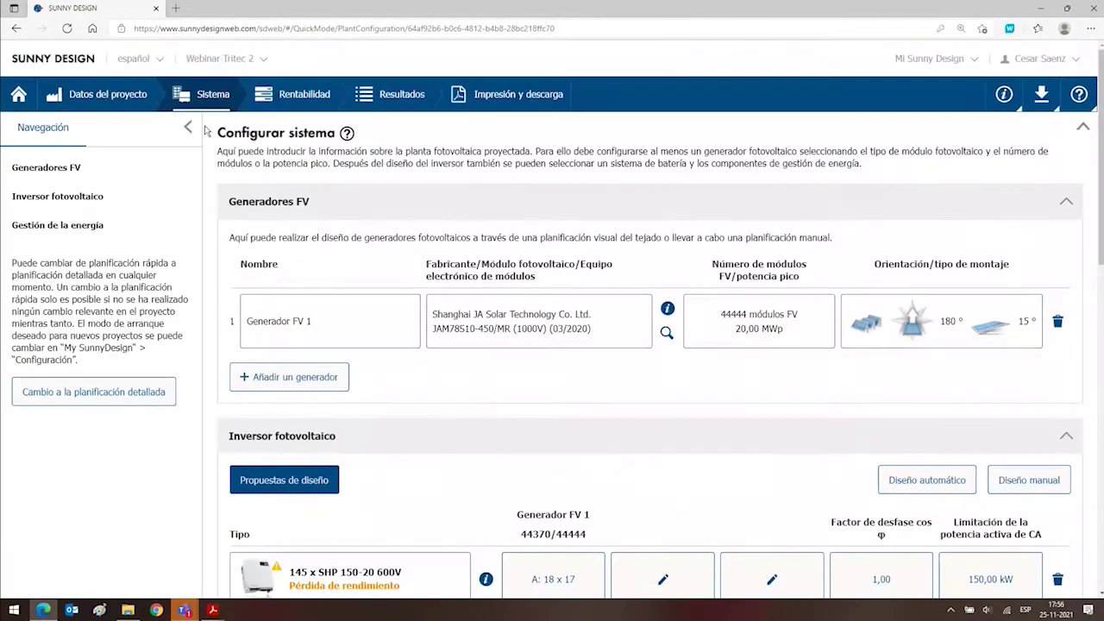
pyautogui.click(115, 98)
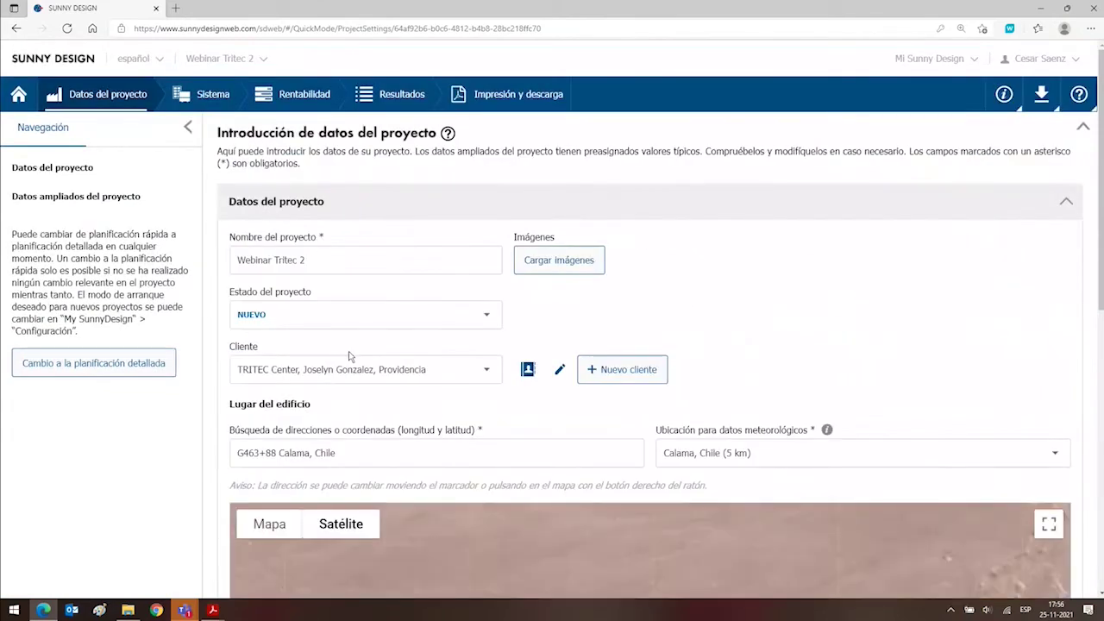
pyautogui.scroll(-2, 348, 351)
pyautogui.scroll(-5, 349, 373)
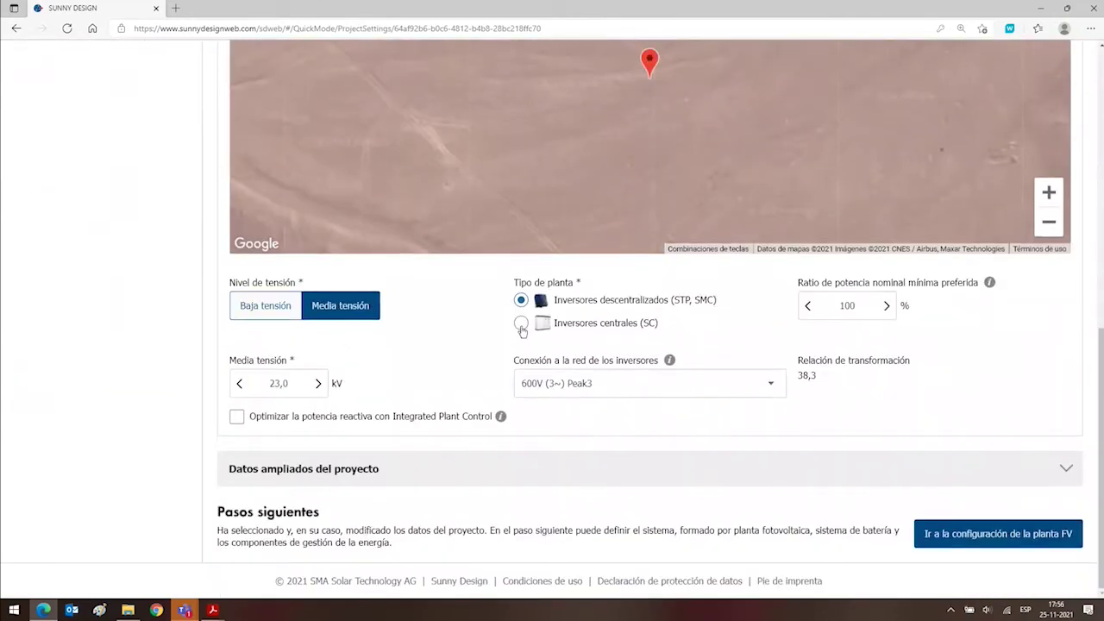
pyautogui.click(521, 324)
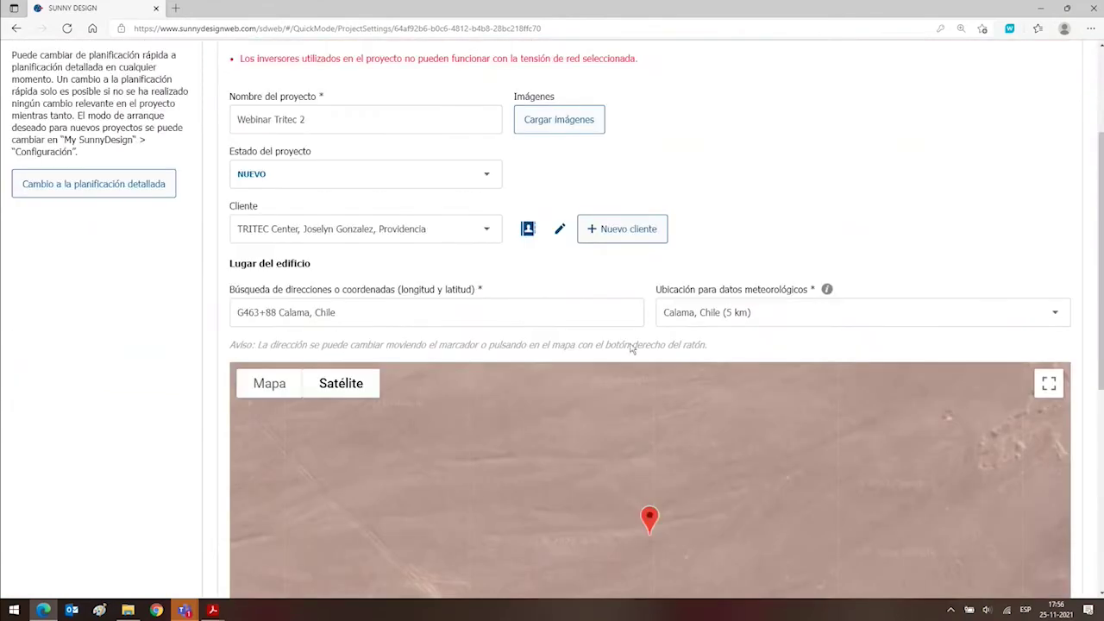
pyautogui.scroll(-2, 569, 298)
pyautogui.scroll(-1, 565, 296)
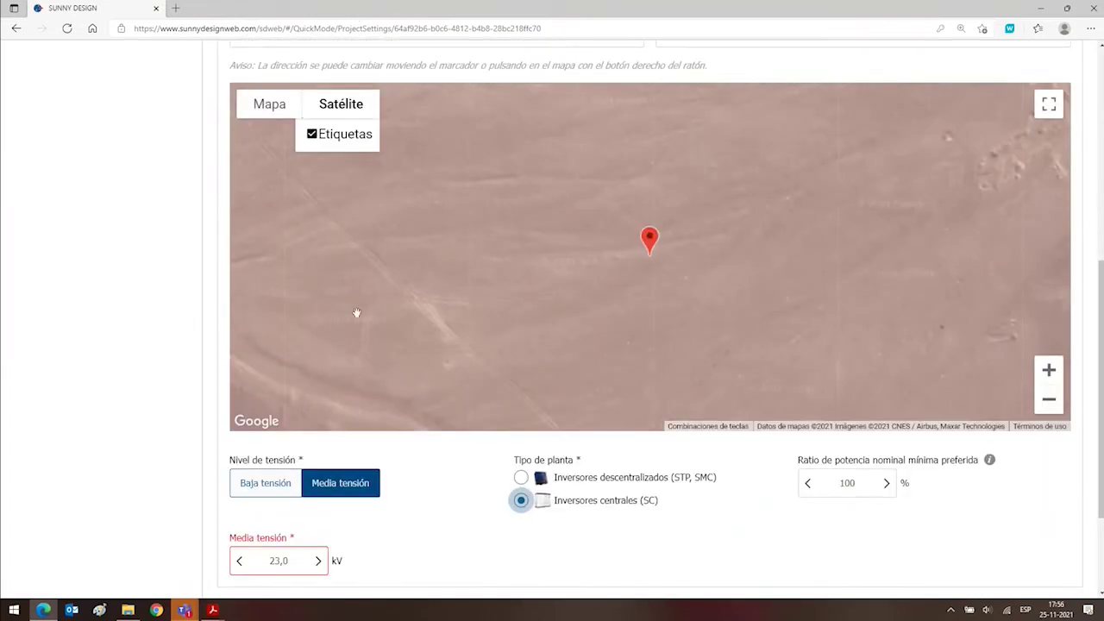
pyautogui.scroll(-2, 356, 312)
pyautogui.click(927, 531)
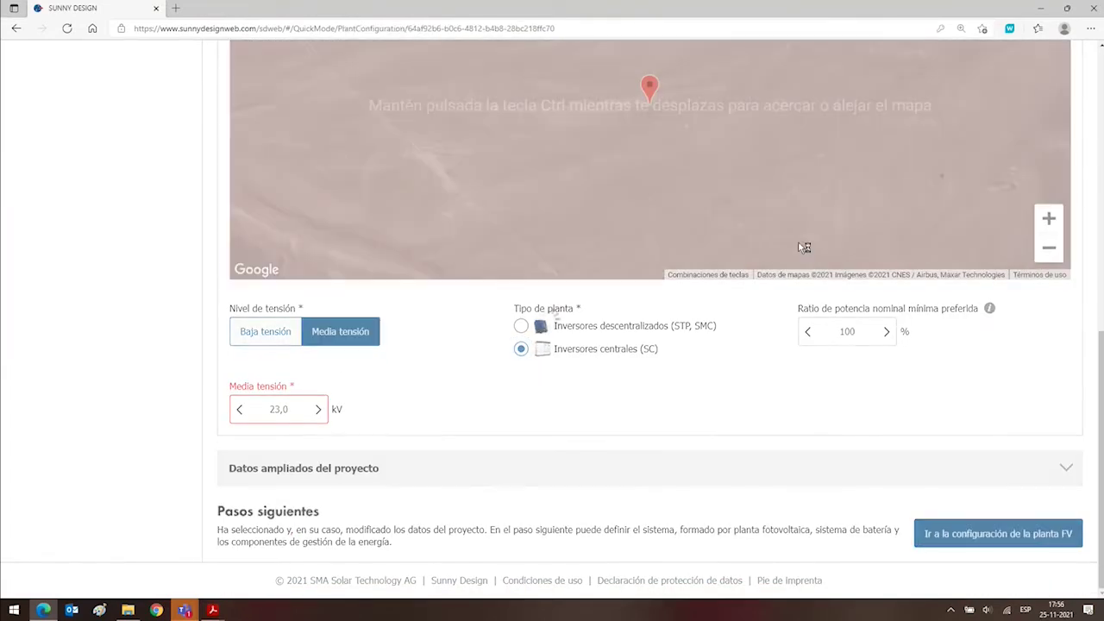
pyautogui.scroll(-3, 1019, 295)
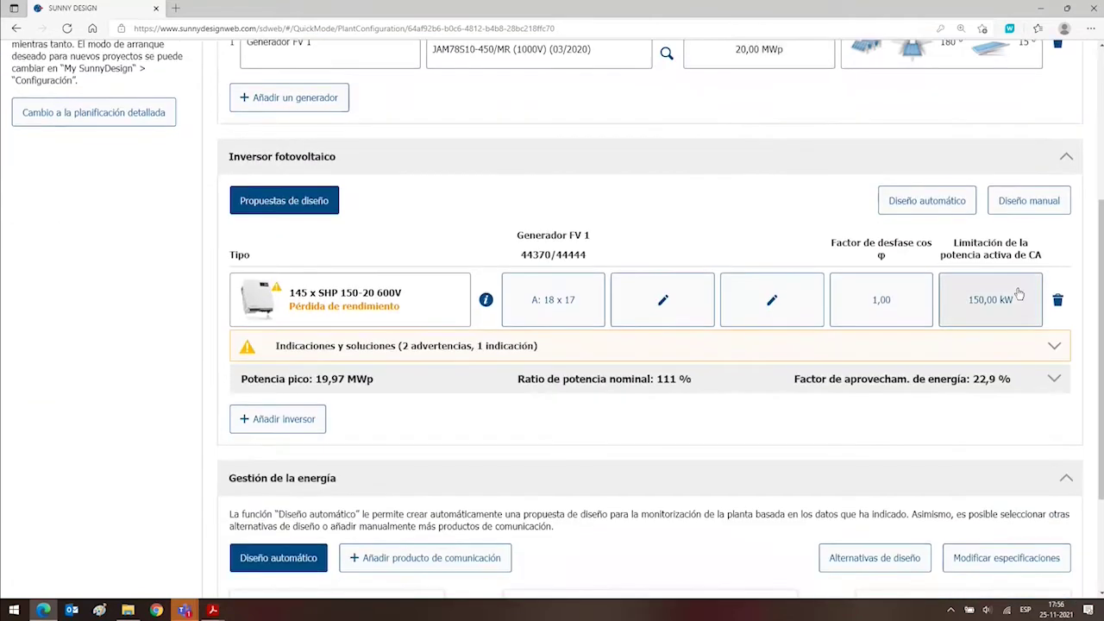
# Delete the SHP 150-20 inverter row from the design.
pyautogui.click(1057, 299)
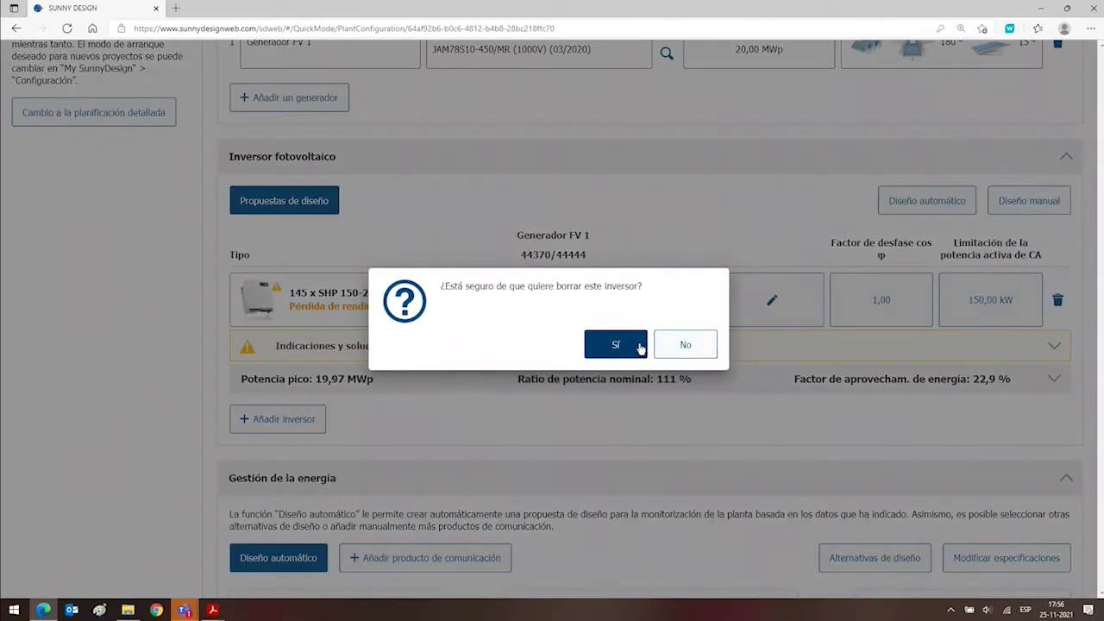
pyautogui.click(638, 345)
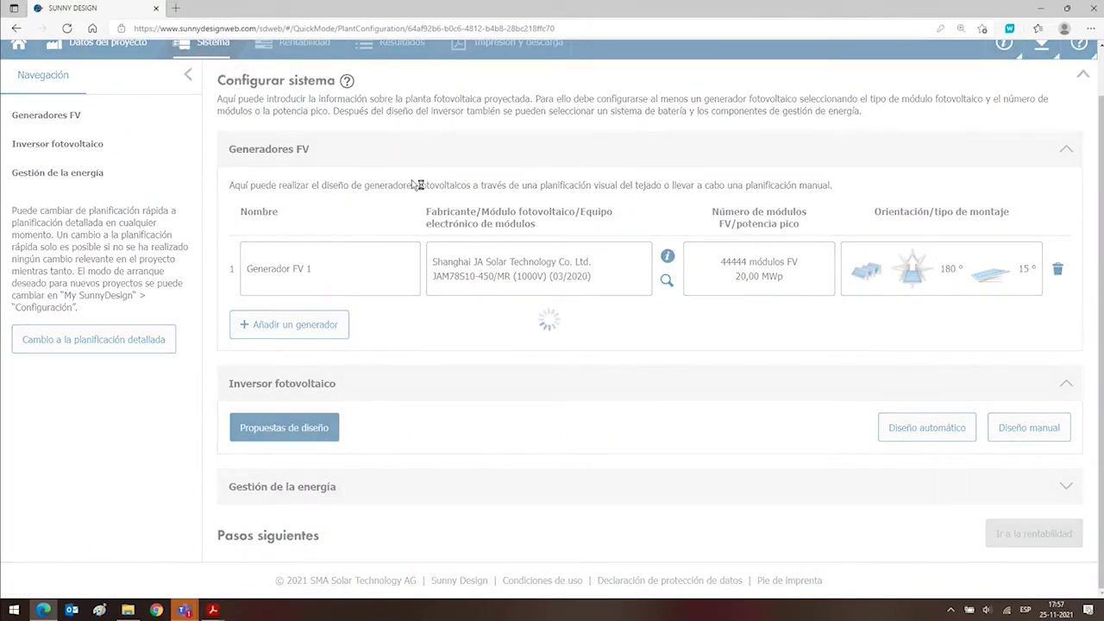
pyautogui.scroll(-10, 413, 184)
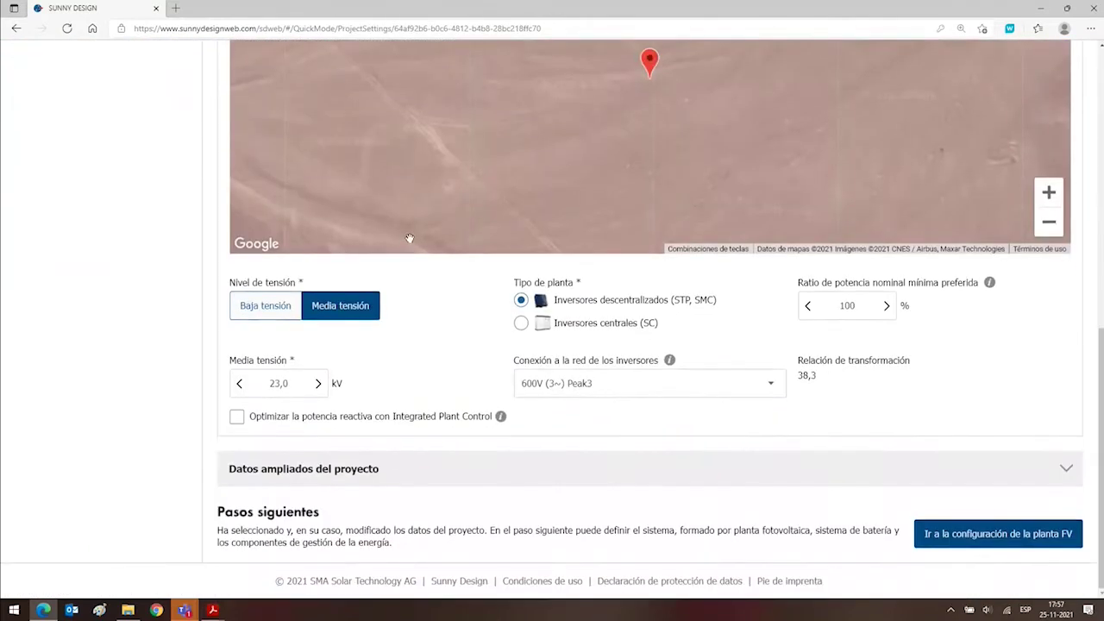
# Keep the 600V (3~) Peak3 grid connection, choose central inverters (SC), and return to configuration.
pyautogui.click(591, 387)
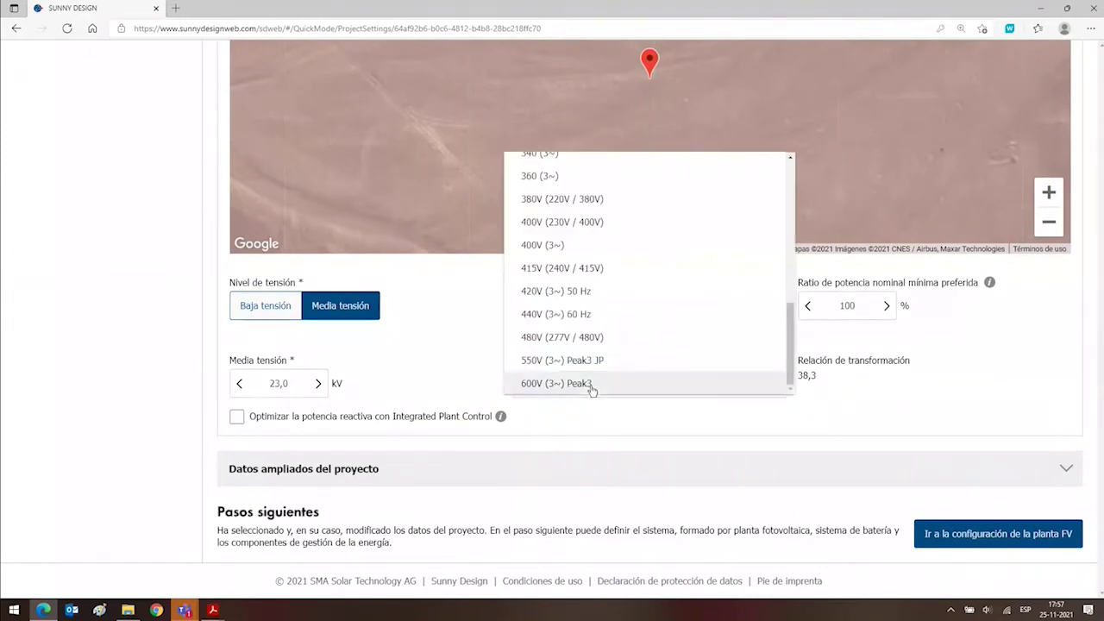
pyautogui.click(363, 373)
pyautogui.click(524, 327)
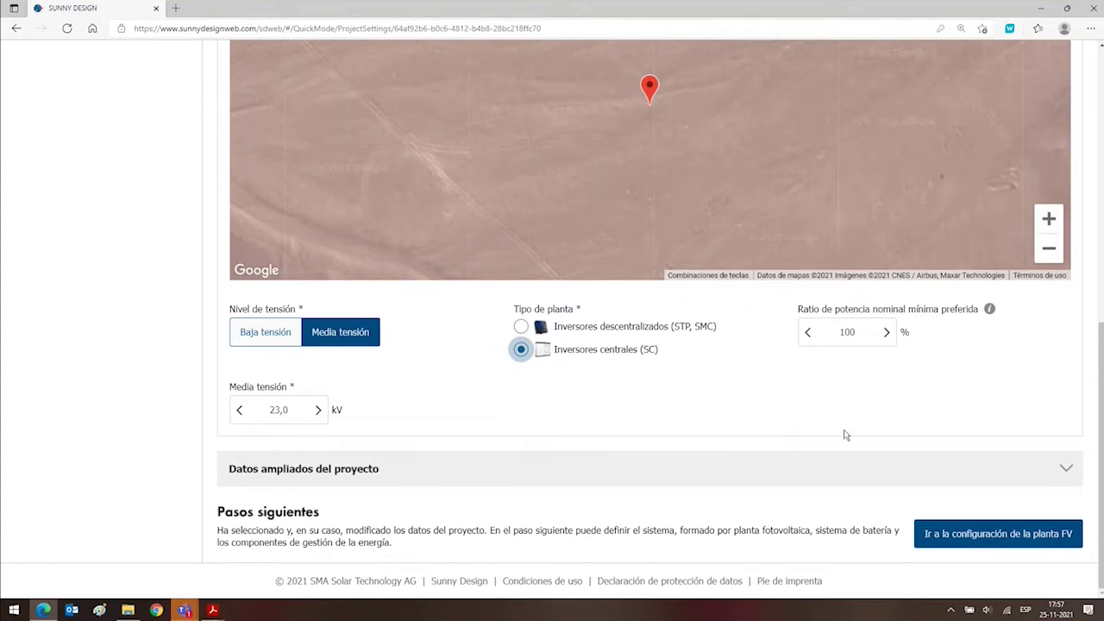
pyautogui.click(971, 531)
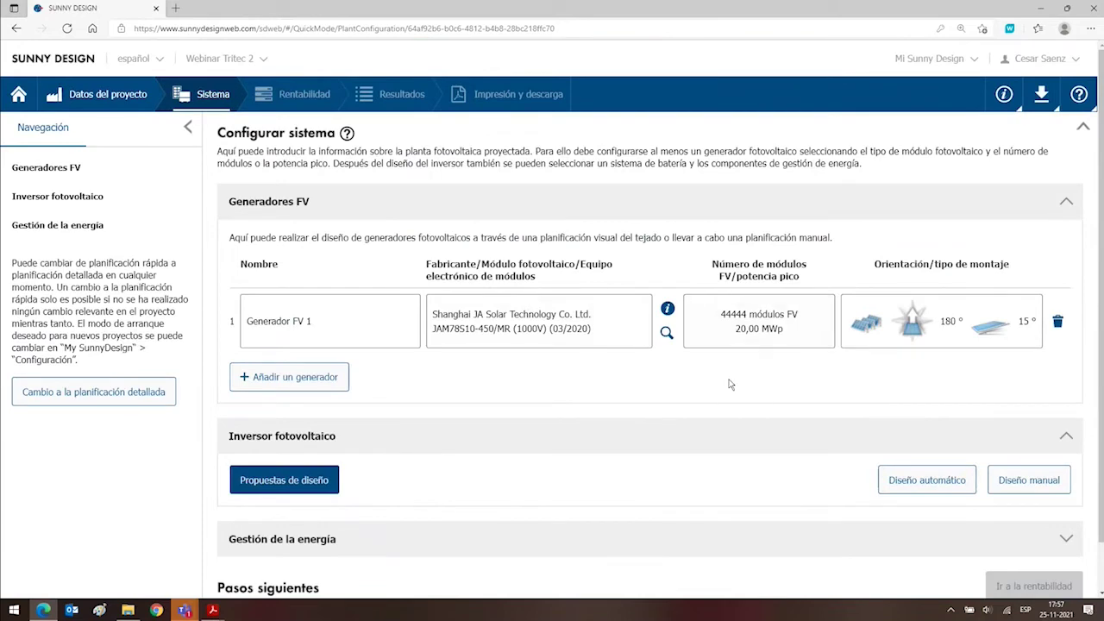
# Select SC 4000 UP as the inverter type for a manual design.
pyautogui.scroll(-1, 724, 363)
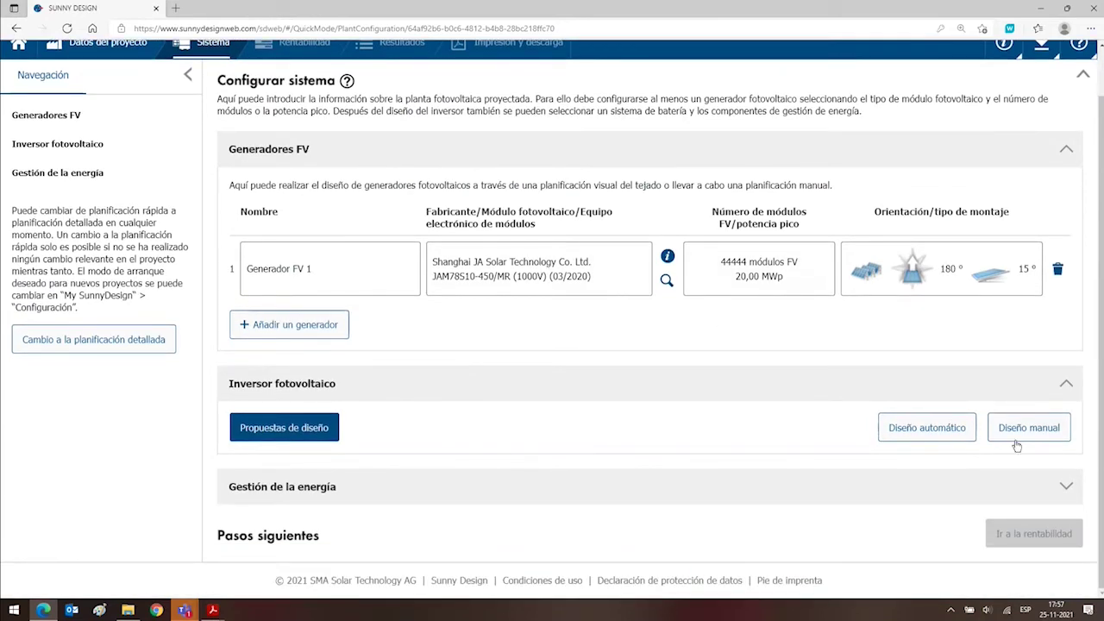
pyautogui.click(1015, 427)
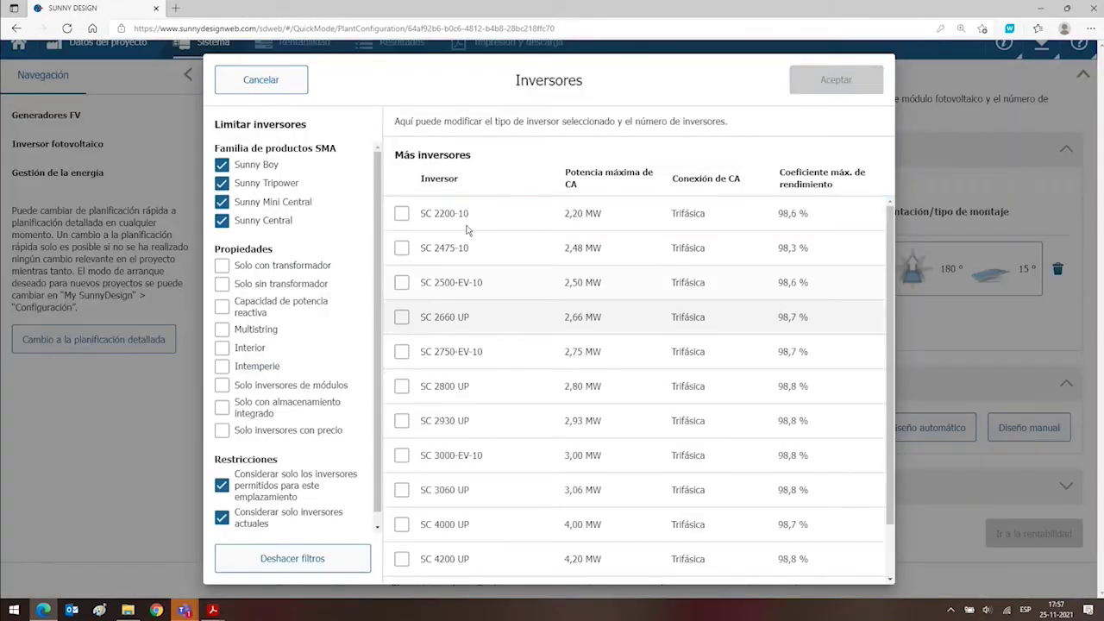
pyautogui.scroll(-1, 462, 257)
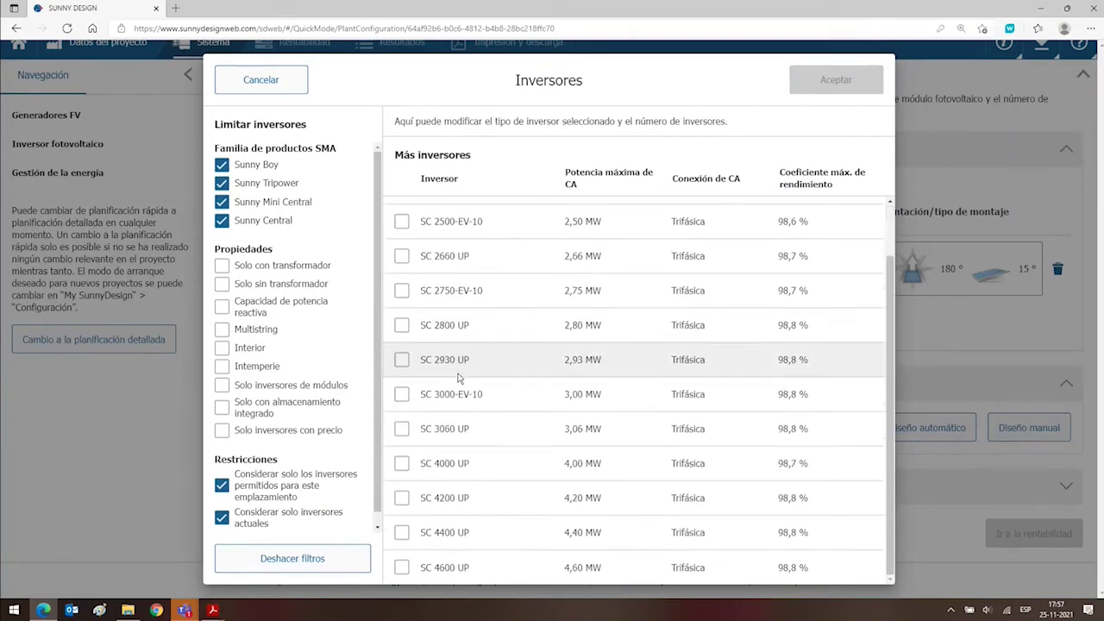
pyautogui.click(402, 465)
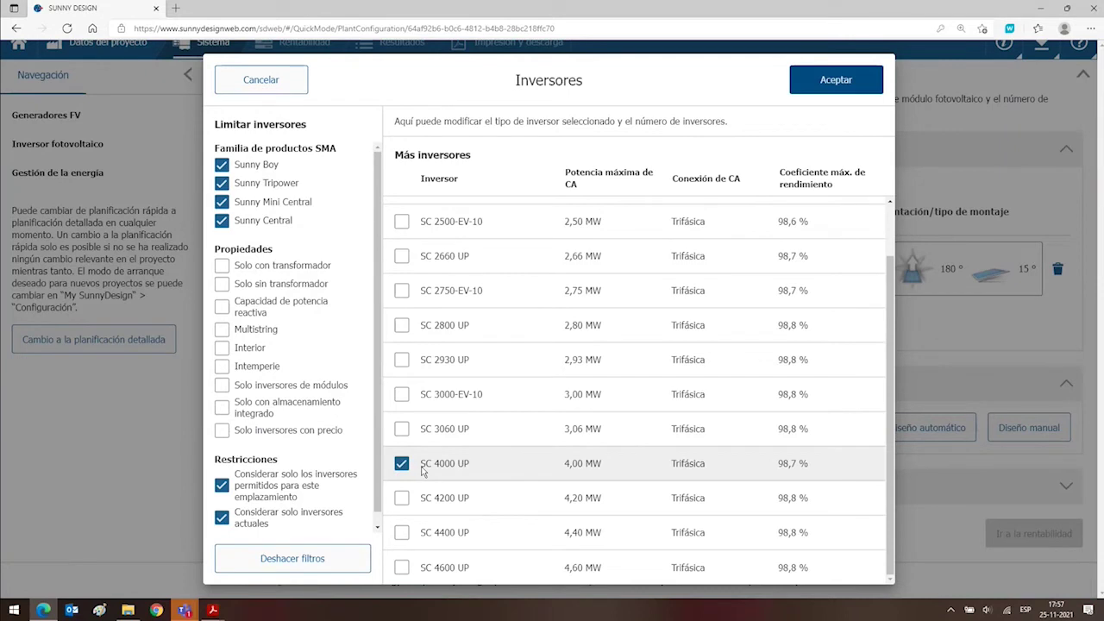
pyautogui.moveTo(423, 470); pyautogui.dragTo(471, 460)
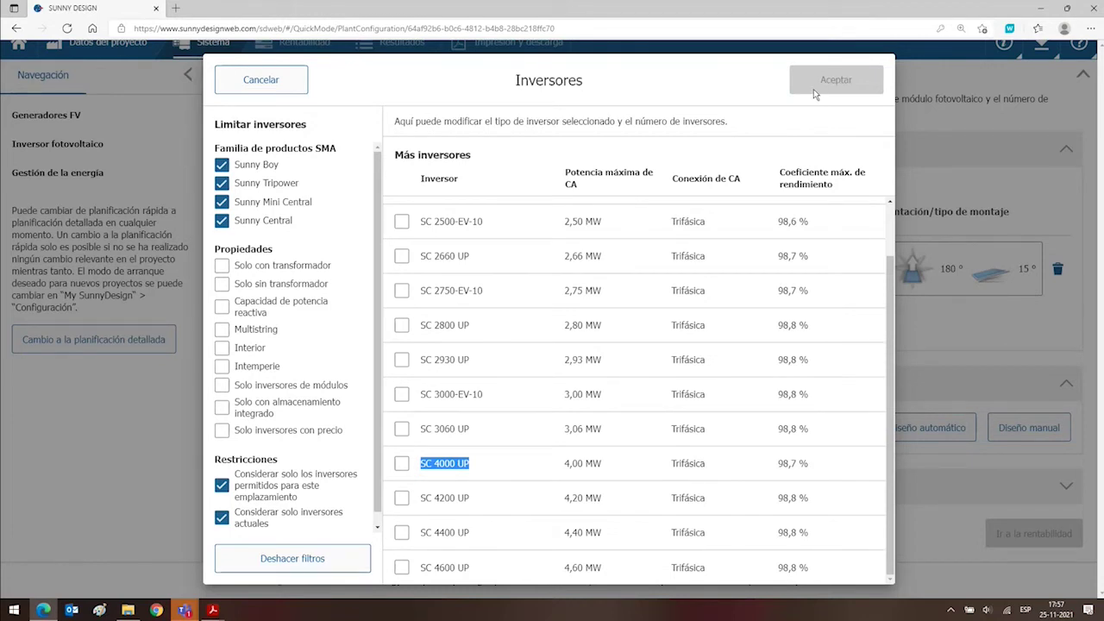
pyautogui.click(401, 463)
pyautogui.click(282, 185)
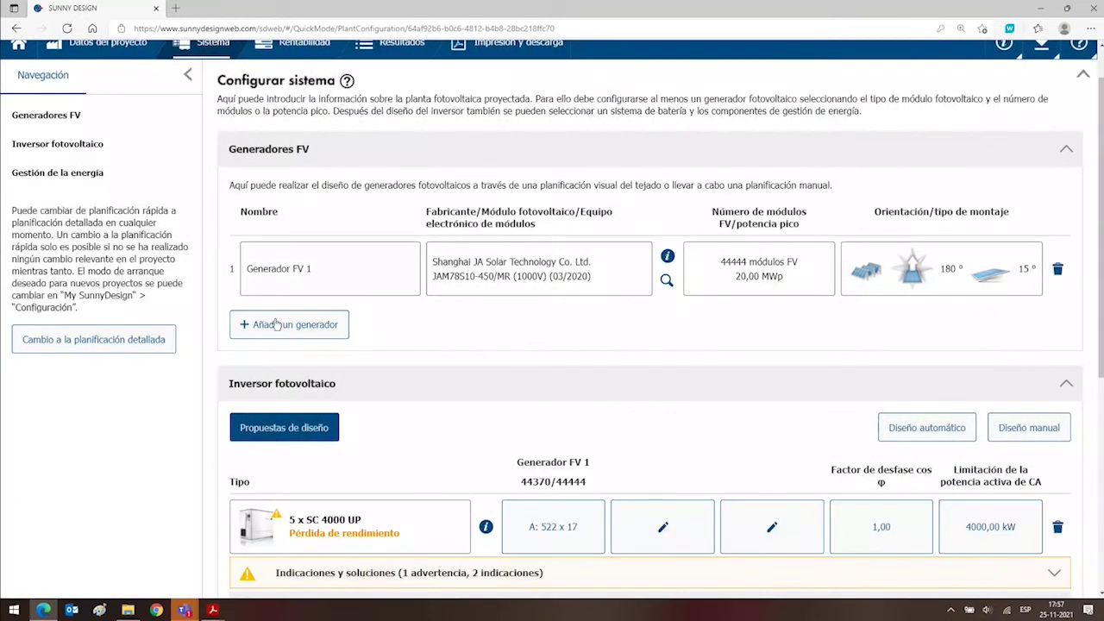
# Reduce the SC 4000 UP inverter count from 5 to 4.
pyautogui.scroll(-3, 337, 259)
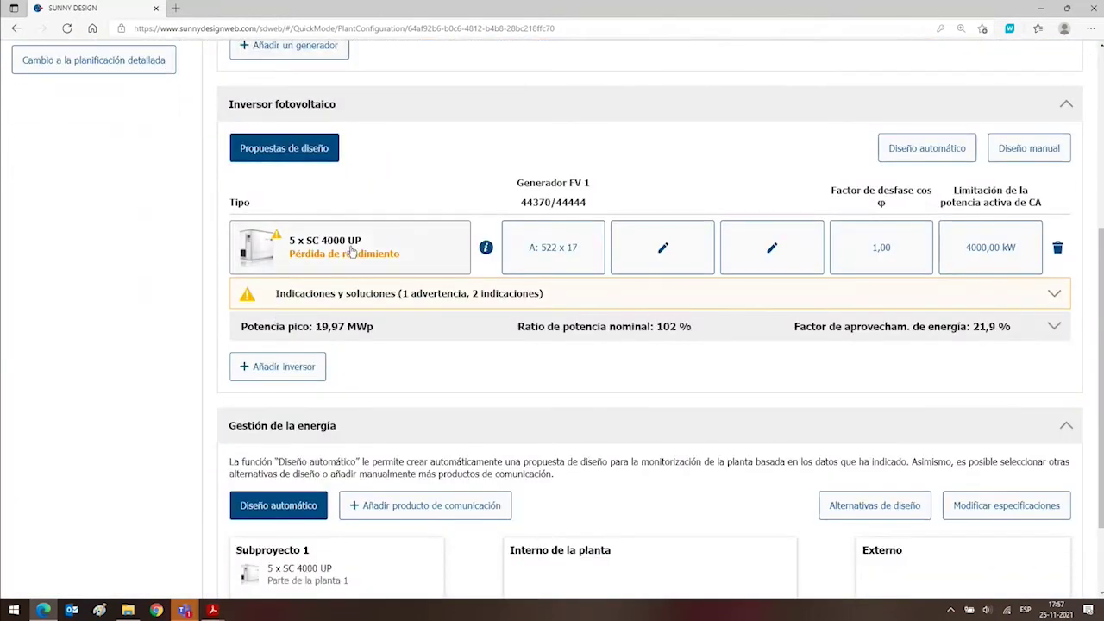
pyautogui.click(425, 248)
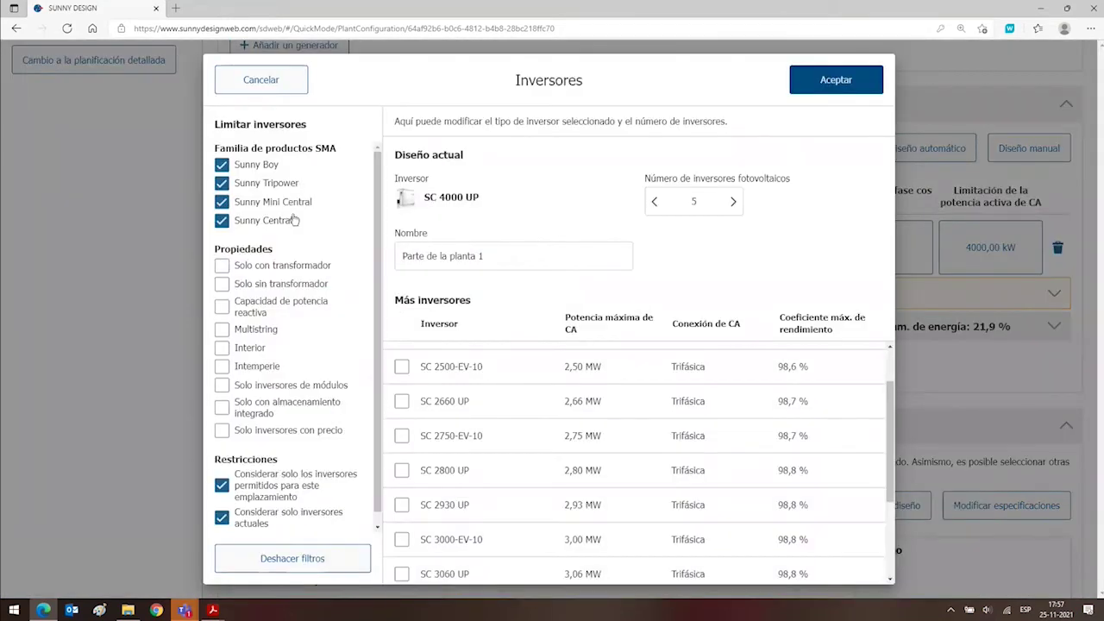
pyautogui.click(652, 202)
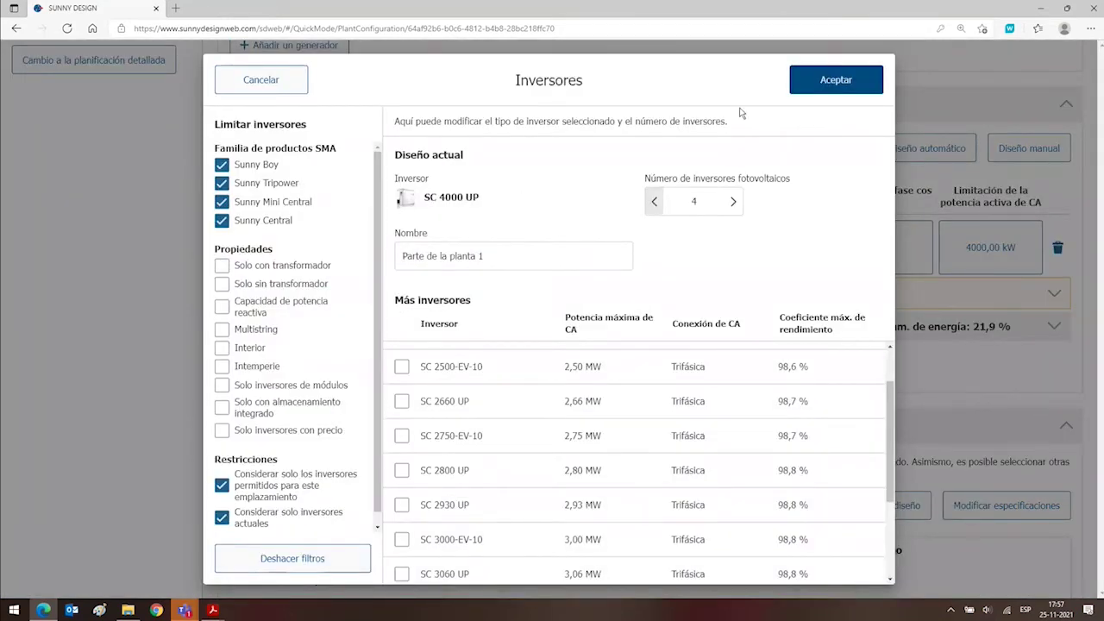
pyautogui.click(812, 88)
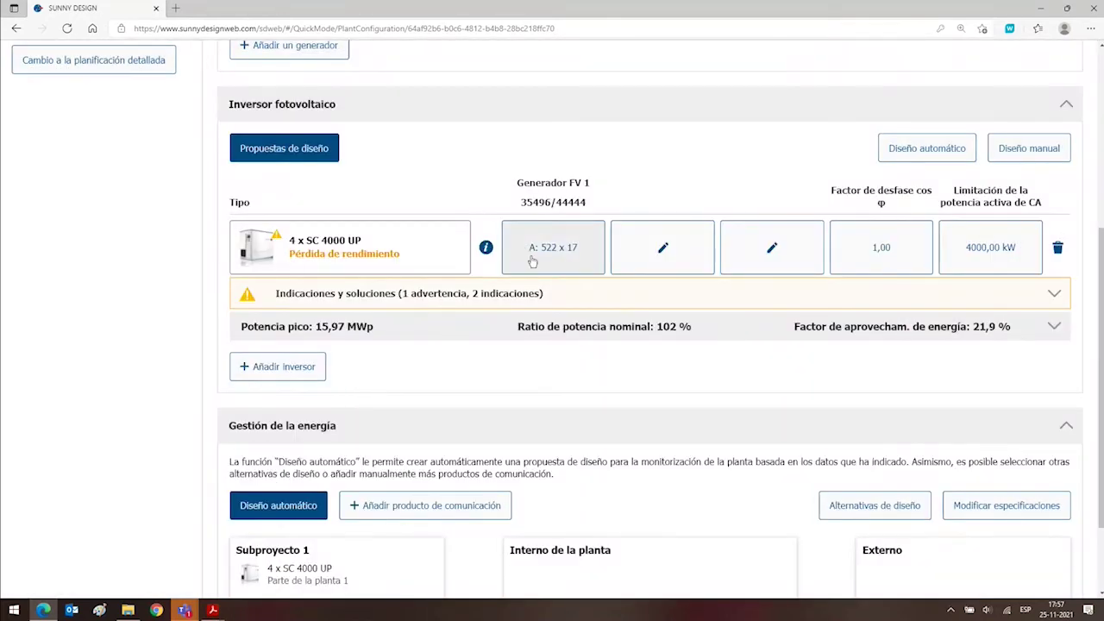
# Expand Indicaciones y soluciones and read the performance-loss warning and compatibility indications.
pyautogui.click(525, 294)
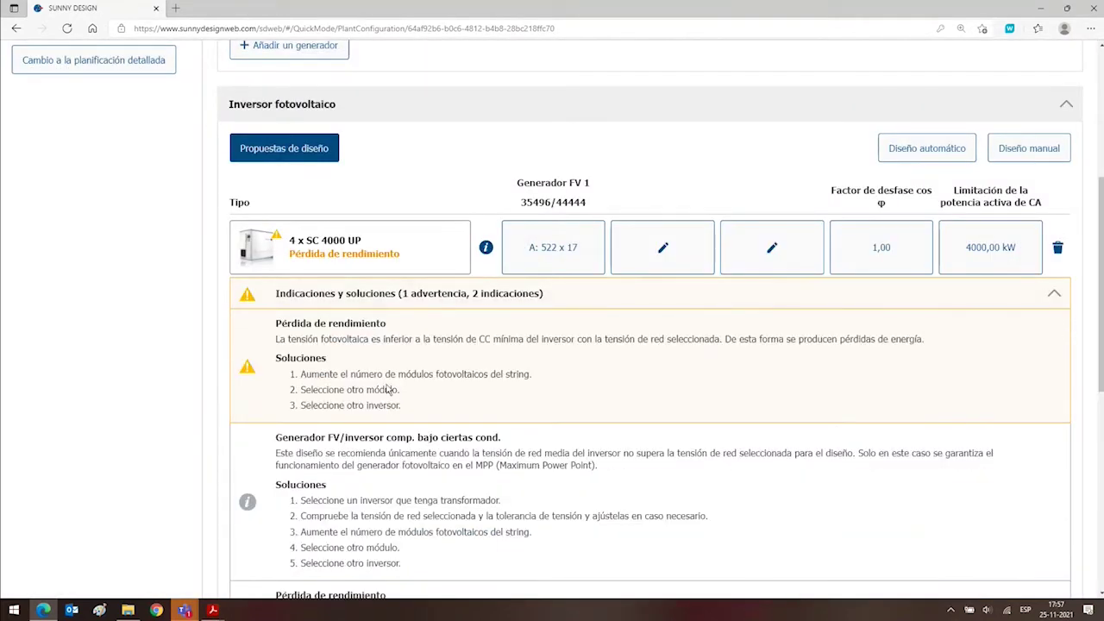
pyautogui.scroll(-6, 383, 389)
pyautogui.scroll(3, 387, 390)
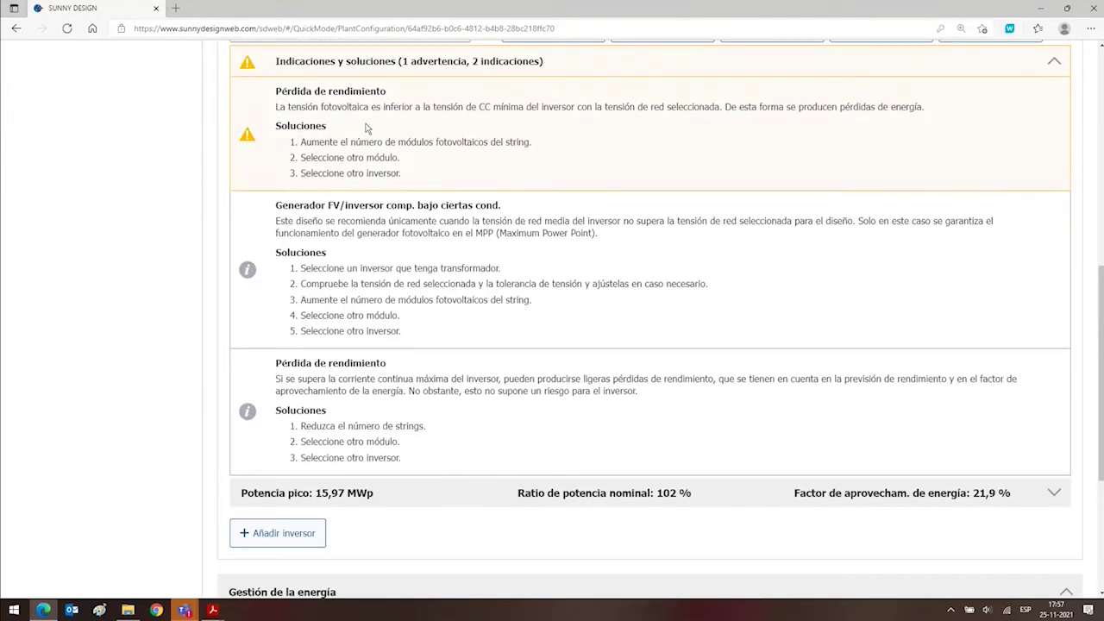
pyautogui.scroll(3, 366, 142)
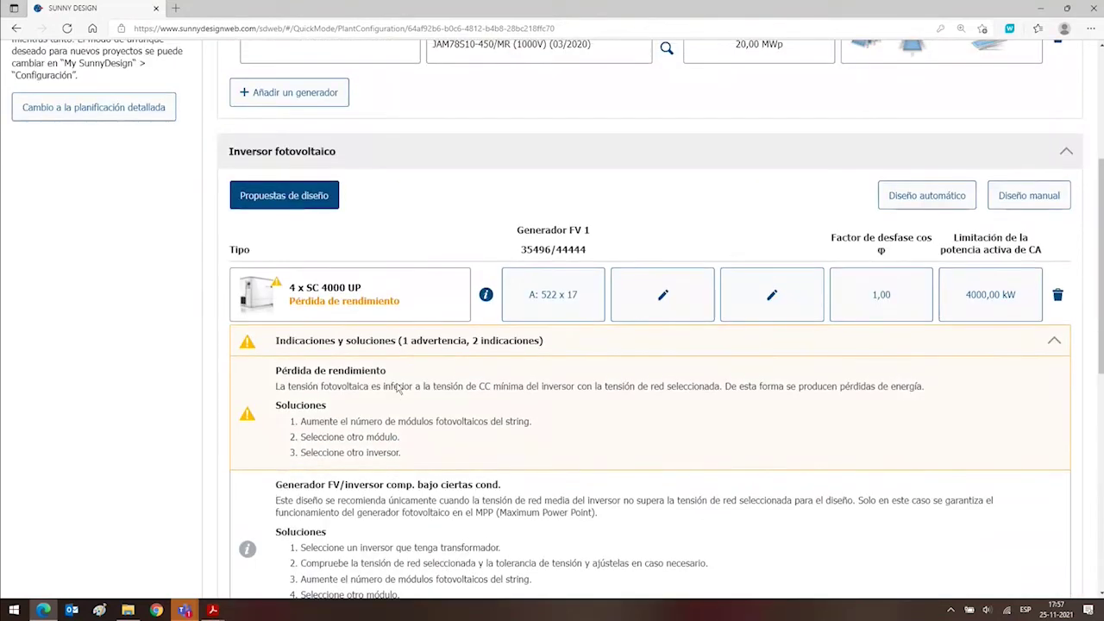
pyautogui.scroll(-3, 398, 389)
pyautogui.scroll(3, 398, 399)
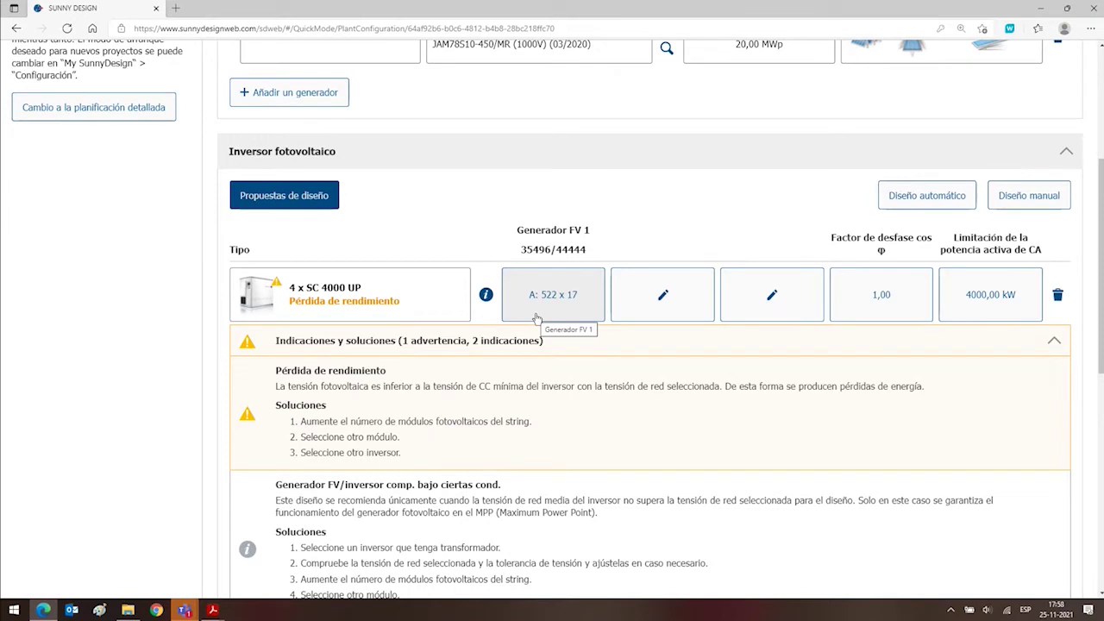
pyautogui.click(536, 319)
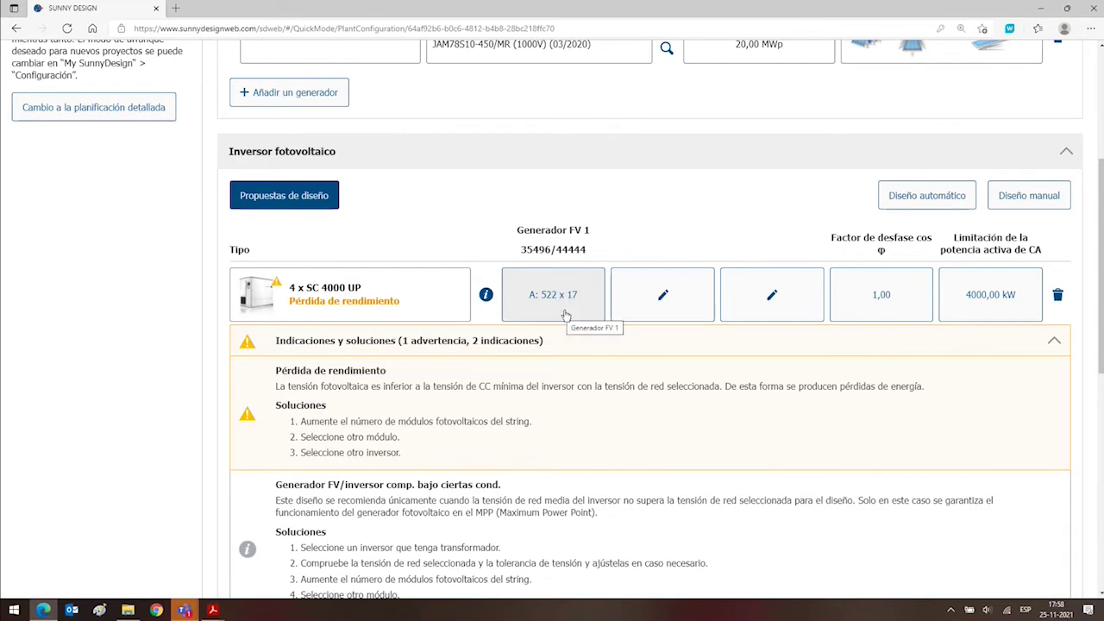
# Set input A to 700 strings of 17 modules, totalling 47600 modules at 21,42 MWp.
pyautogui.click(564, 314)
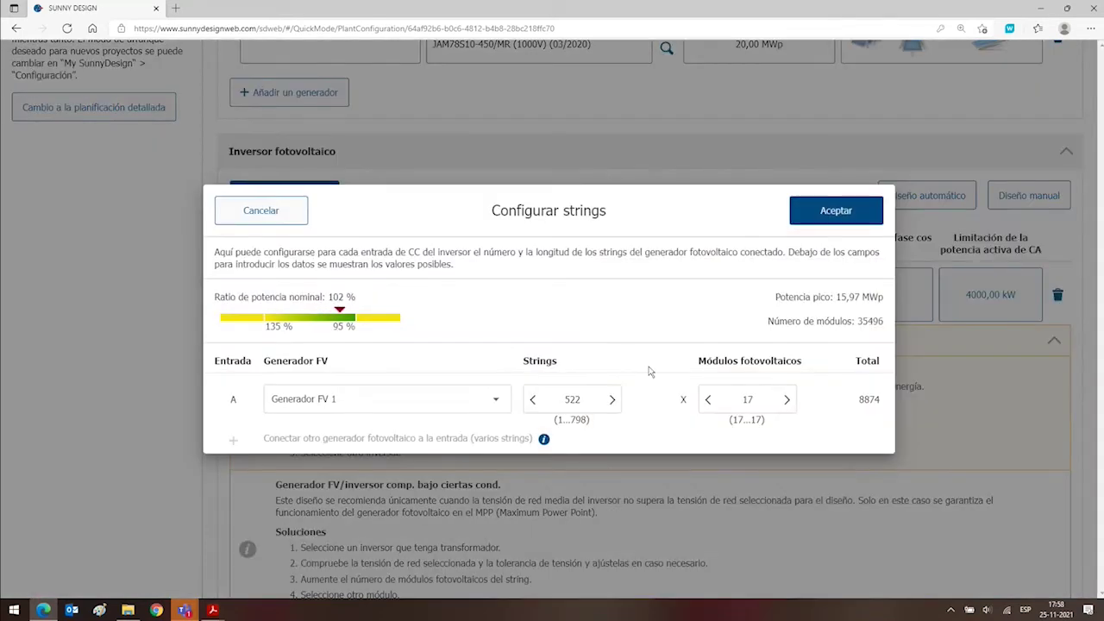
pyautogui.doubleClick(741, 398)
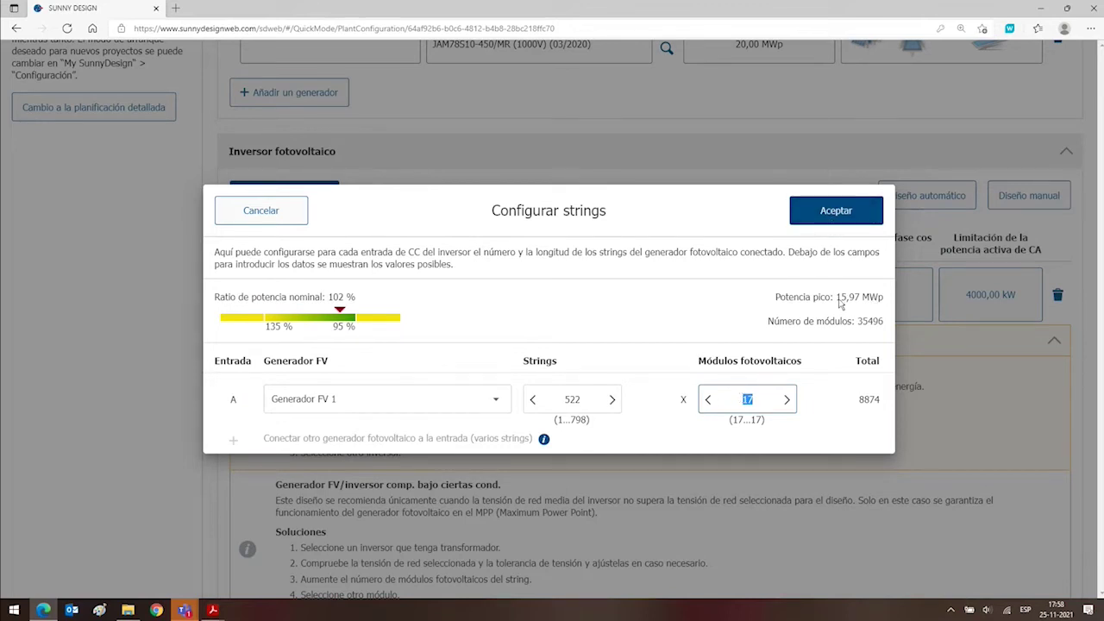
pyautogui.click(584, 399)
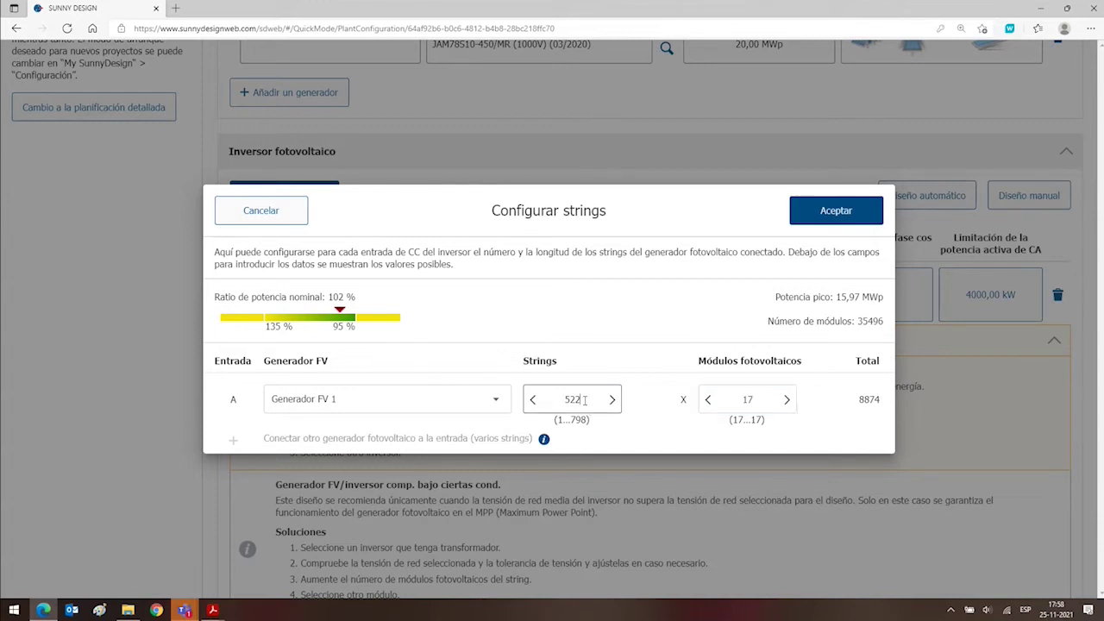
pyautogui.doubleClick(585, 399)
pyautogui.write('600')
pyautogui.click(736, 405)
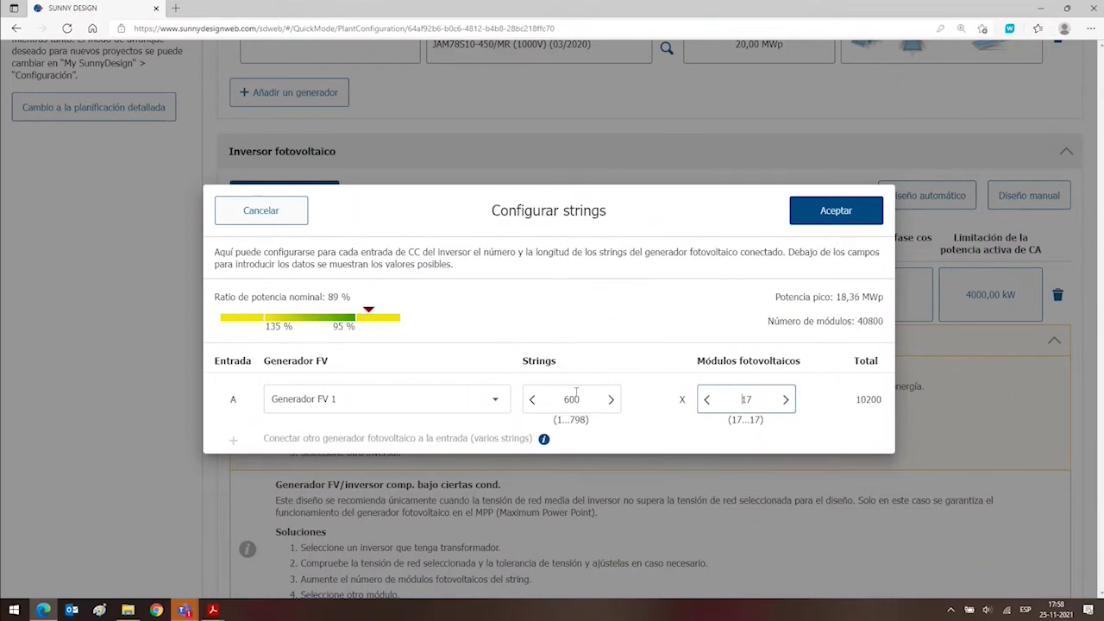
pyautogui.moveTo(576, 397); pyautogui.dragTo(547, 405)
pyautogui.write('700')
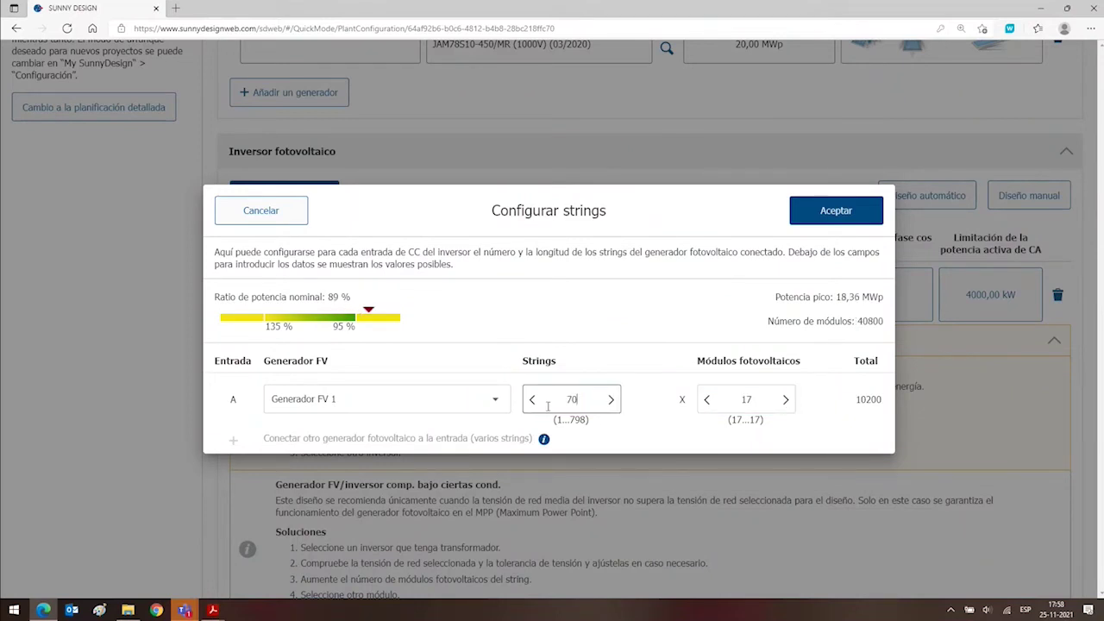
pyautogui.click(737, 392)
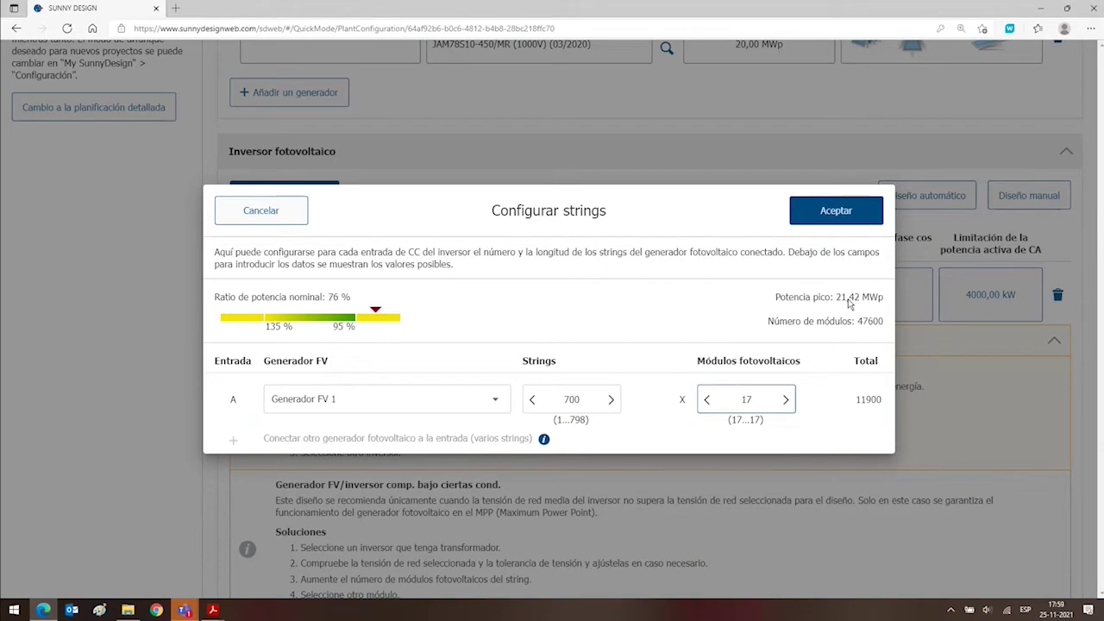
pyautogui.click(847, 215)
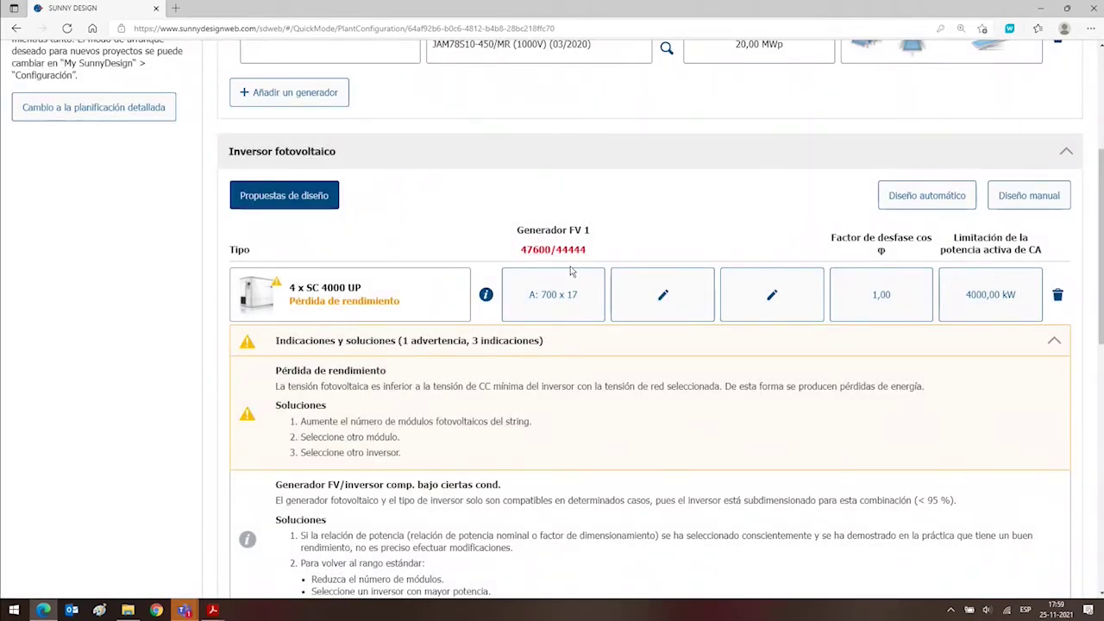
# Change PV generator 1's module count from 44444 to 47600, giving 21,42 MWp.
pyautogui.scroll(3, 587, 252)
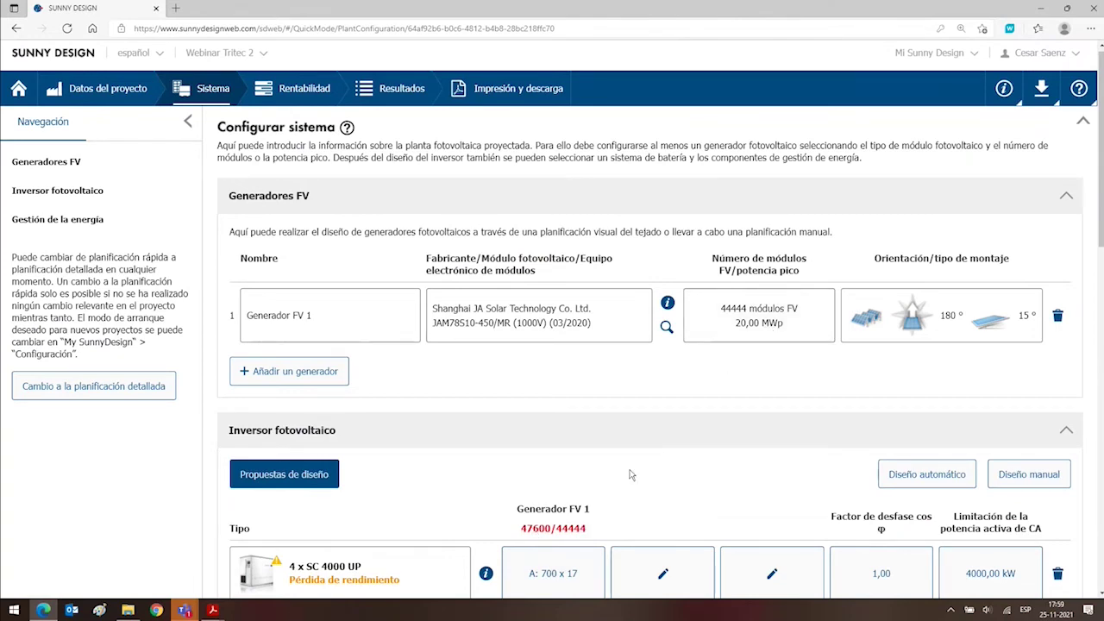
pyautogui.click(751, 322)
pyautogui.moveTo(426, 369); pyautogui.dragTo(384, 377)
pyautogui.write('47')
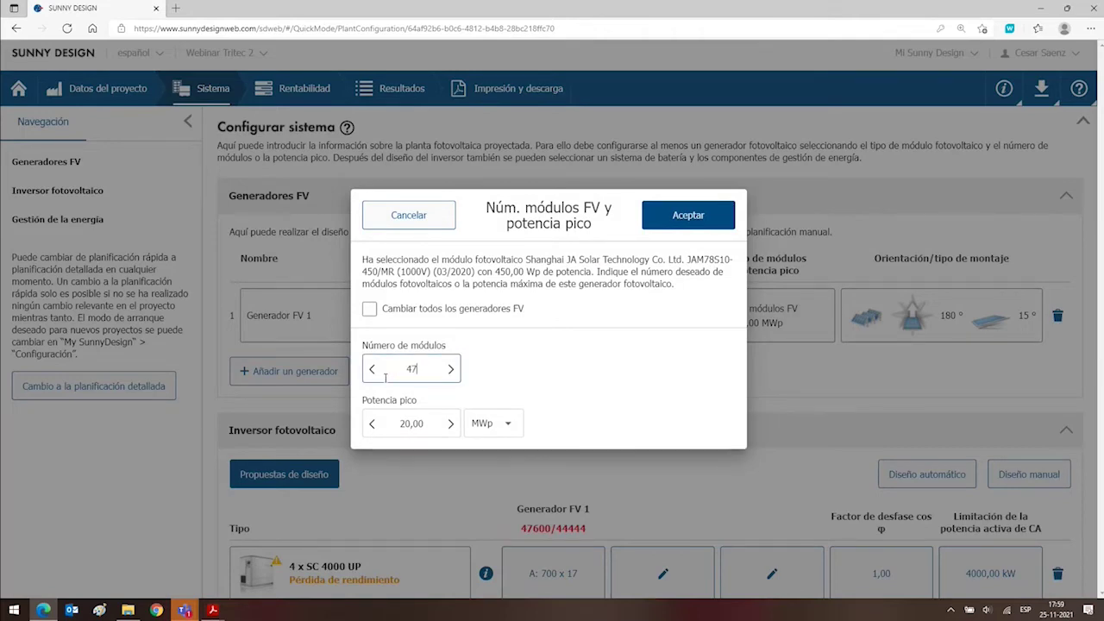
pyautogui.write('600')
pyautogui.press('Tab')
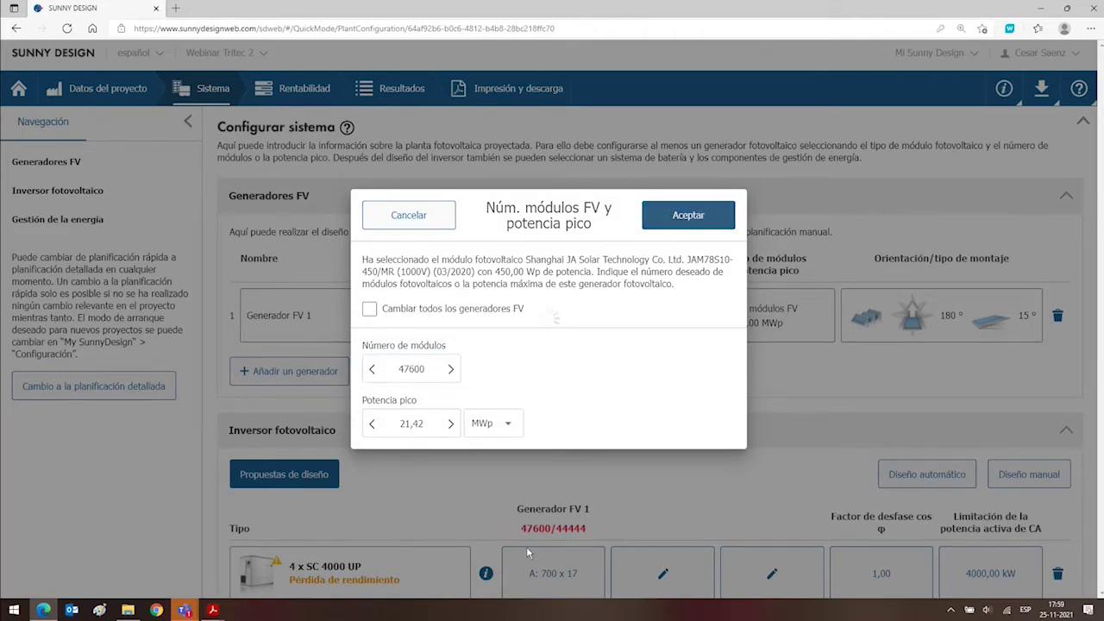
pyautogui.press('Return')
# Collapse the warnings panel and expand the performance and yield-loss details.
pyautogui.scroll(-6, 539, 526)
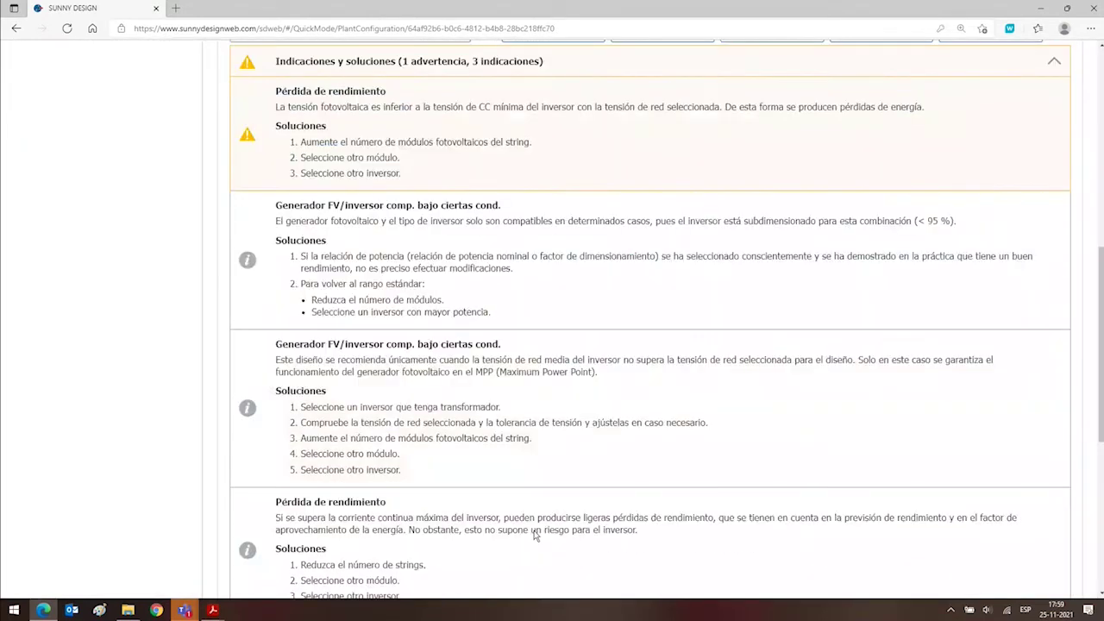
pyautogui.scroll(3, 532, 517)
pyautogui.click(1054, 340)
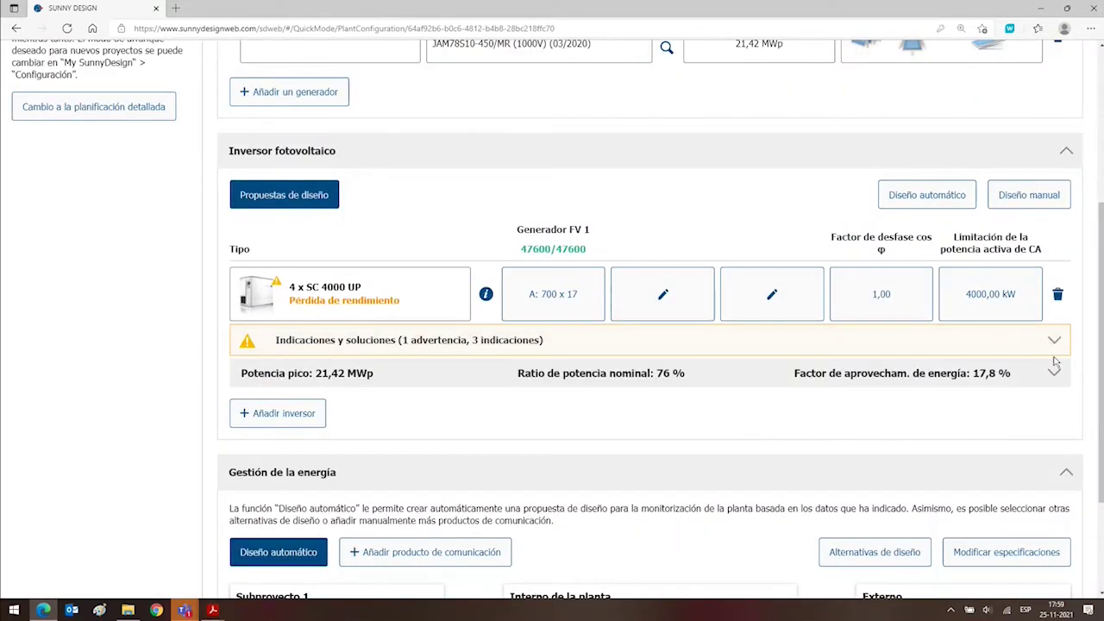
pyautogui.click(1054, 372)
# Review the Rendimiento and Pérdida de rendimiento tables, noting the 880 V minimum DC voltage.
pyautogui.scroll(-3, 802, 284)
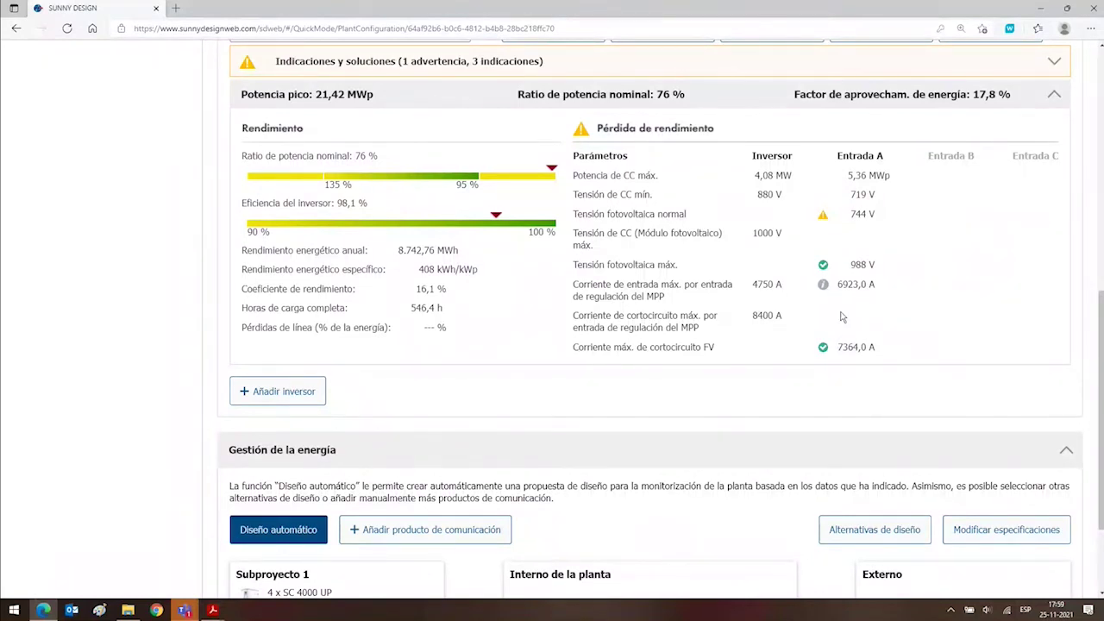
pyautogui.moveTo(848, 356)
pyautogui.scroll(10, 121, 429)
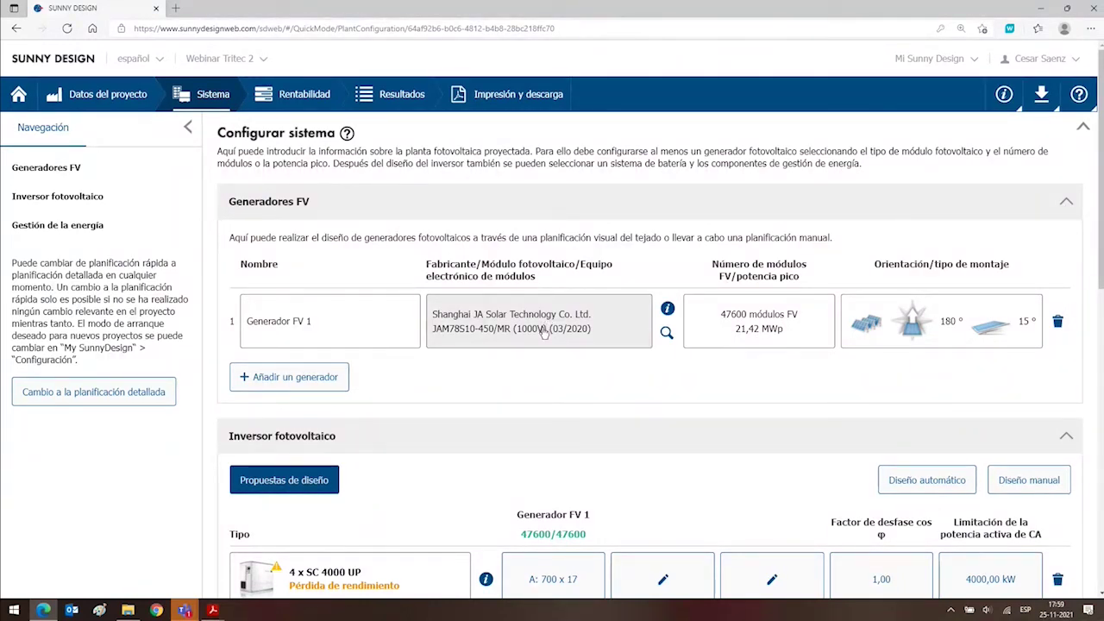
pyautogui.scroll(-3, 544, 332)
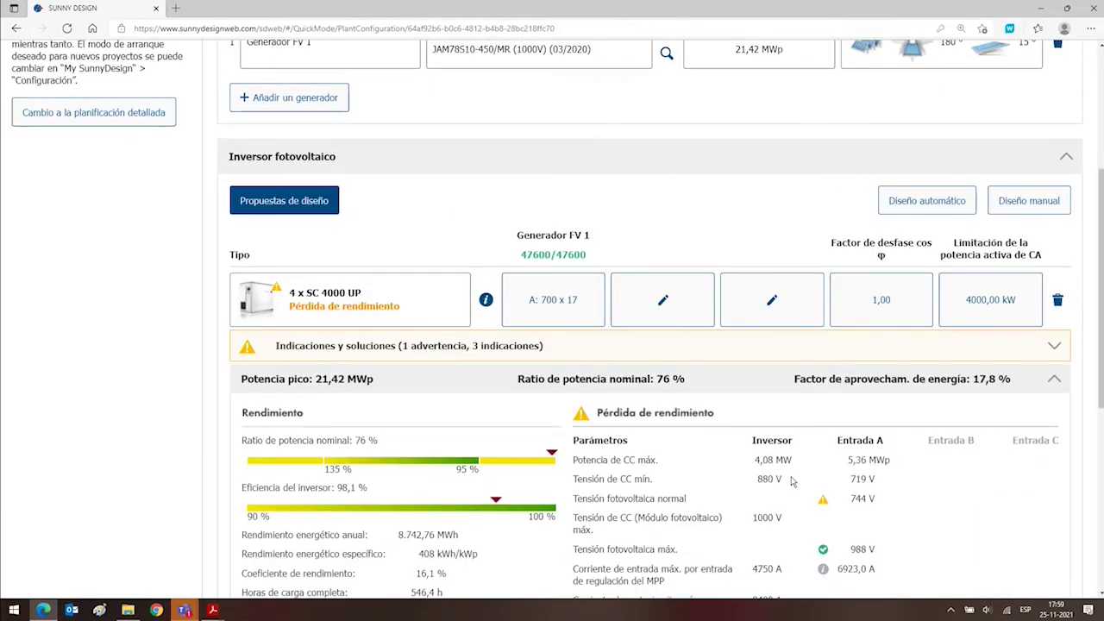
pyautogui.moveTo(792, 481); pyautogui.dragTo(750, 480)
# Change Generador FV 1's module to JAM78S10-450/MR (1500V) (03/2020).
pyautogui.click(470, 52)
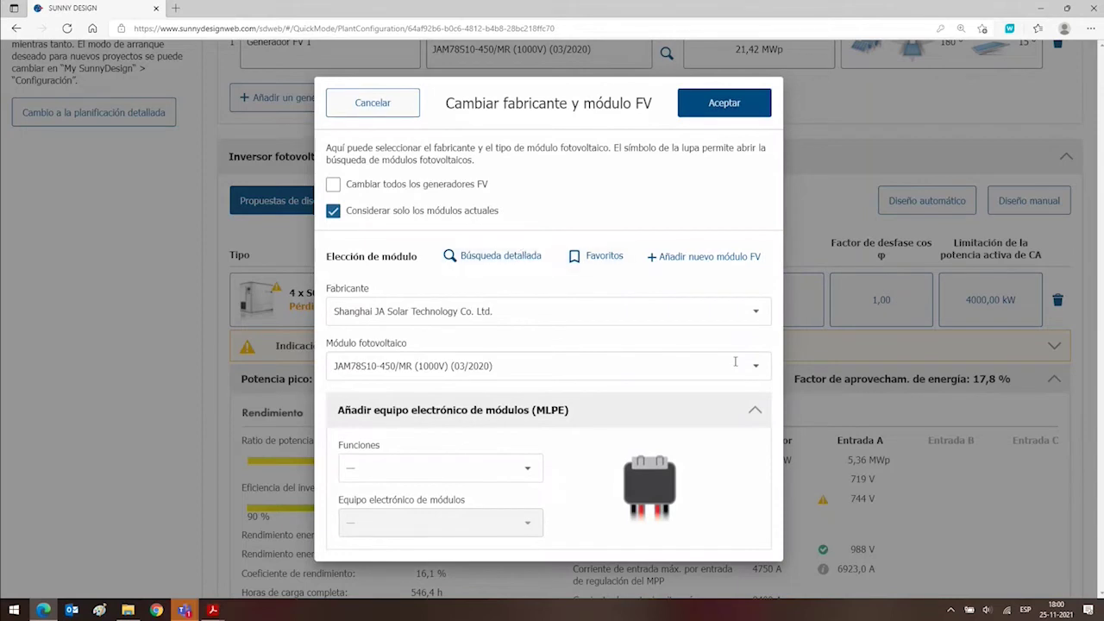
pyautogui.click(754, 369)
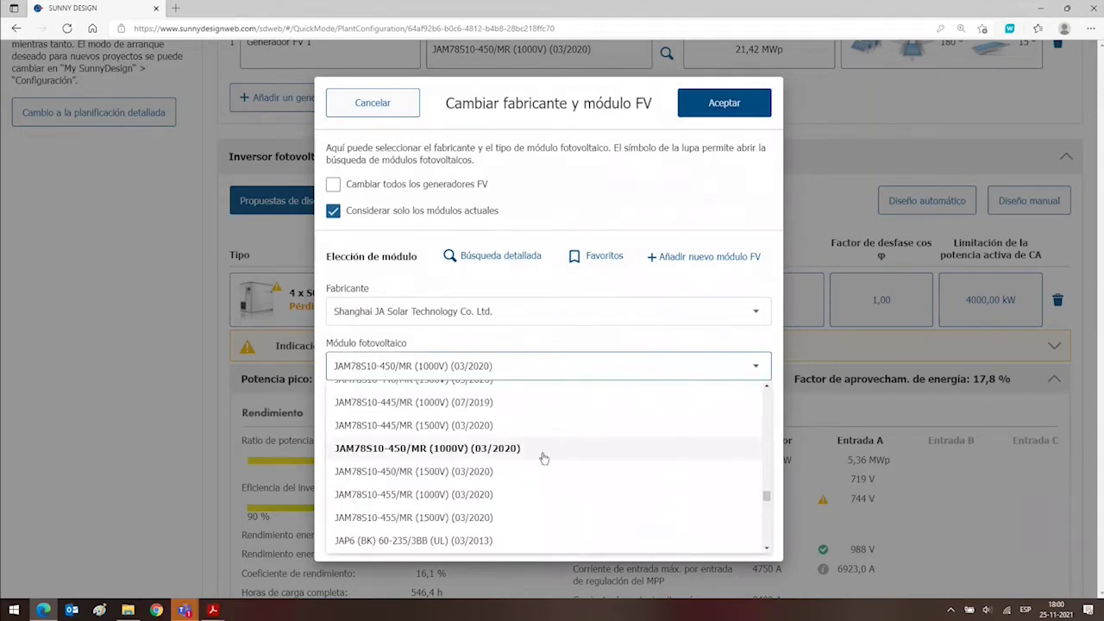
pyautogui.click(435, 472)
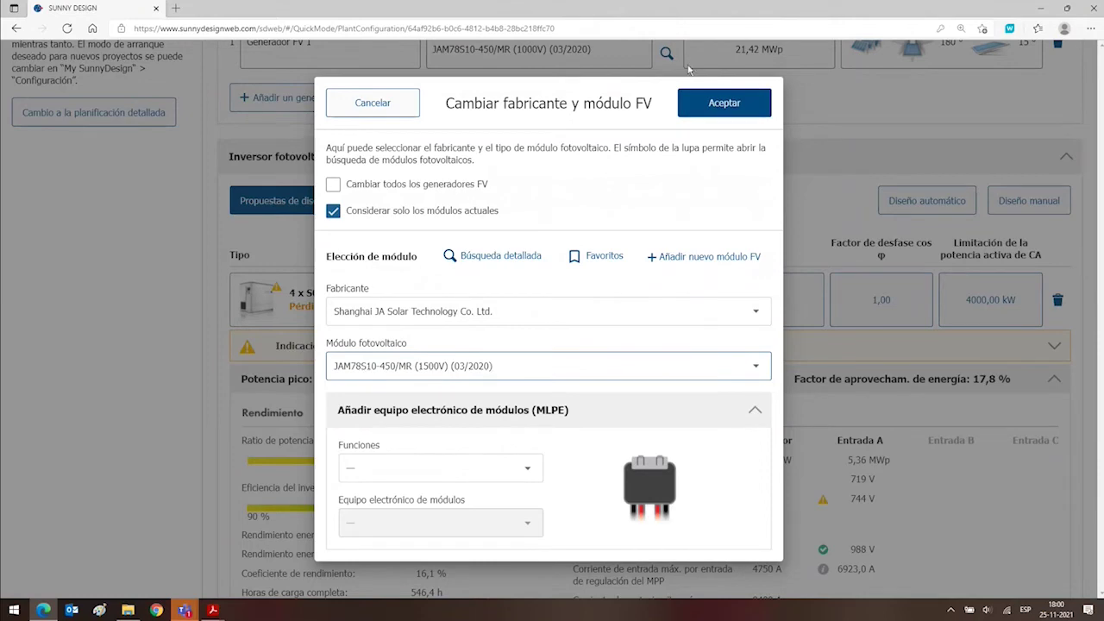
pyautogui.click(723, 104)
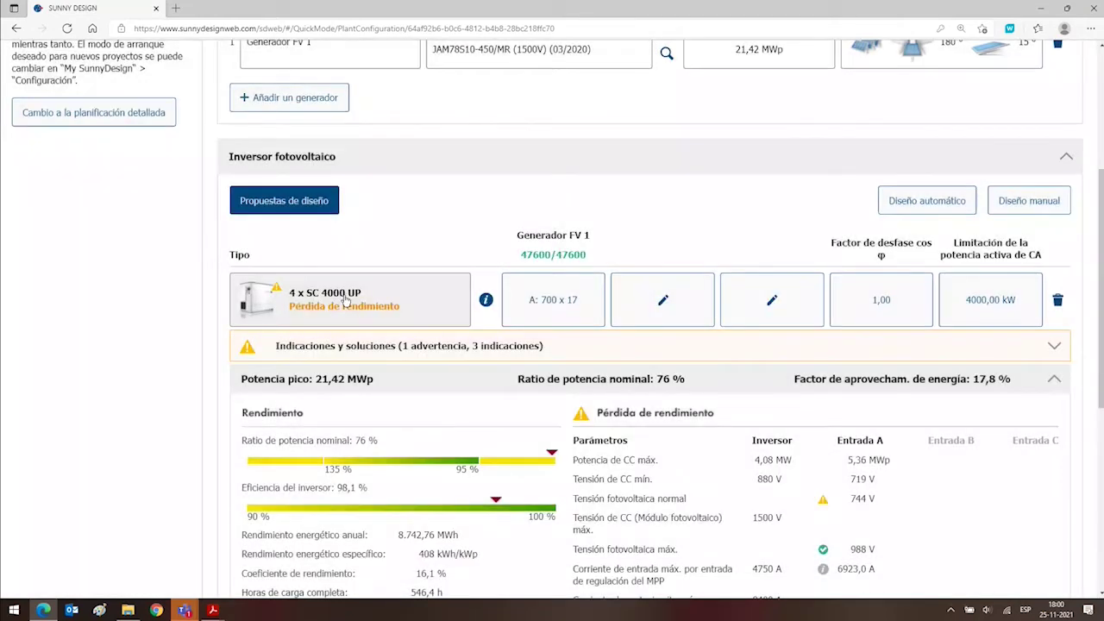
pyautogui.scroll(-3, 569, 306)
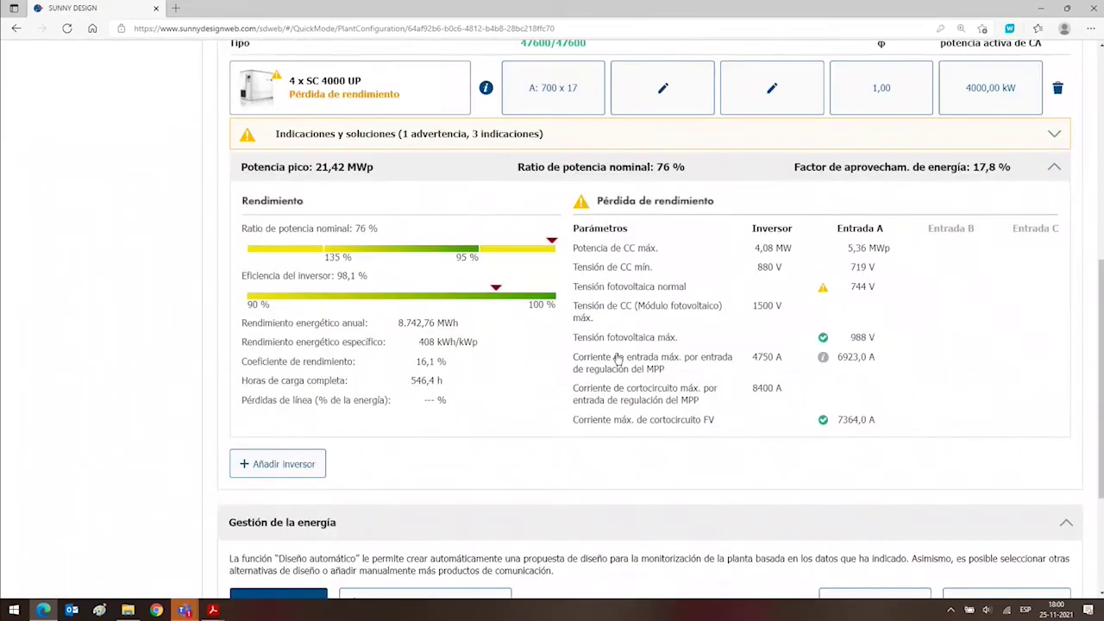
pyautogui.scroll(2, 634, 266)
pyautogui.scroll(1, 572, 315)
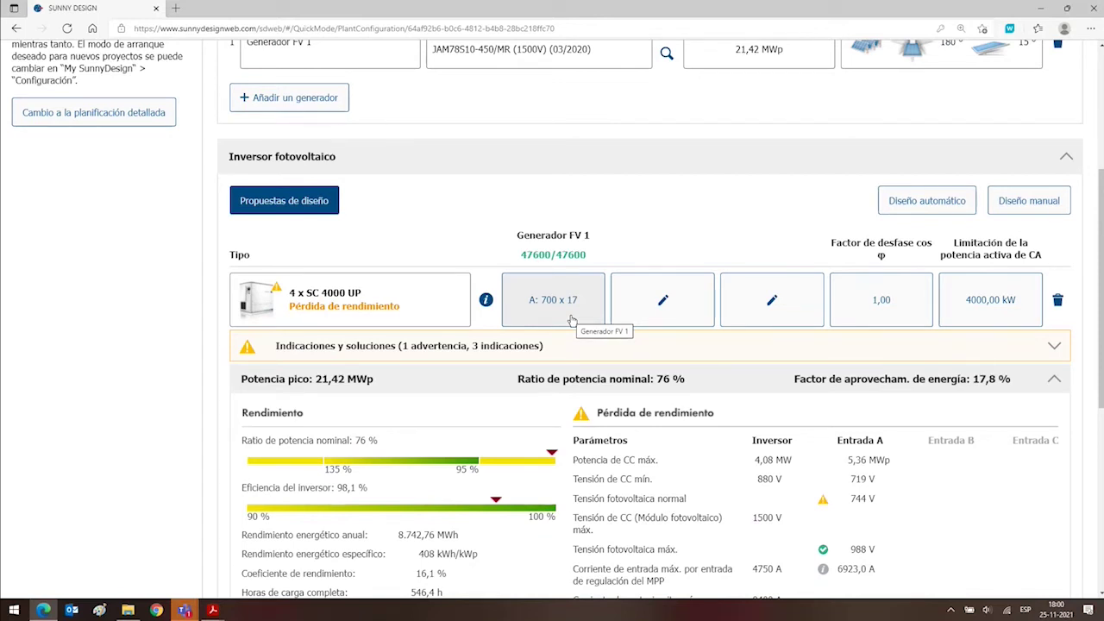
# Configure input A as 500 strings of 24 modules each, replacing 700 x 17.
pyautogui.click(571, 317)
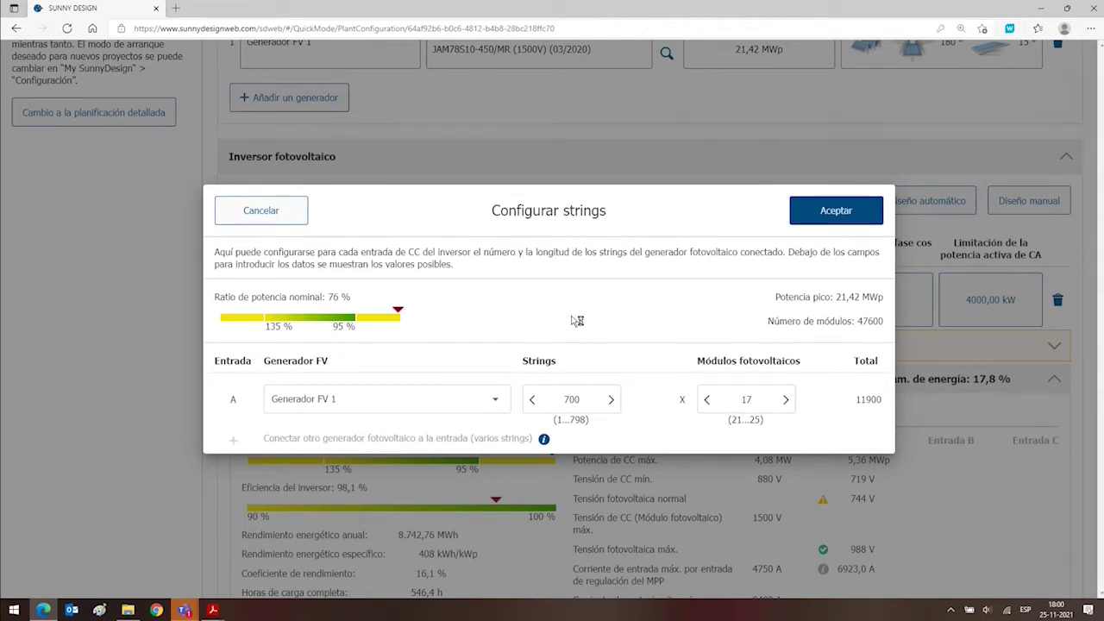
pyautogui.click(732, 397)
pyautogui.doubleClick(764, 394)
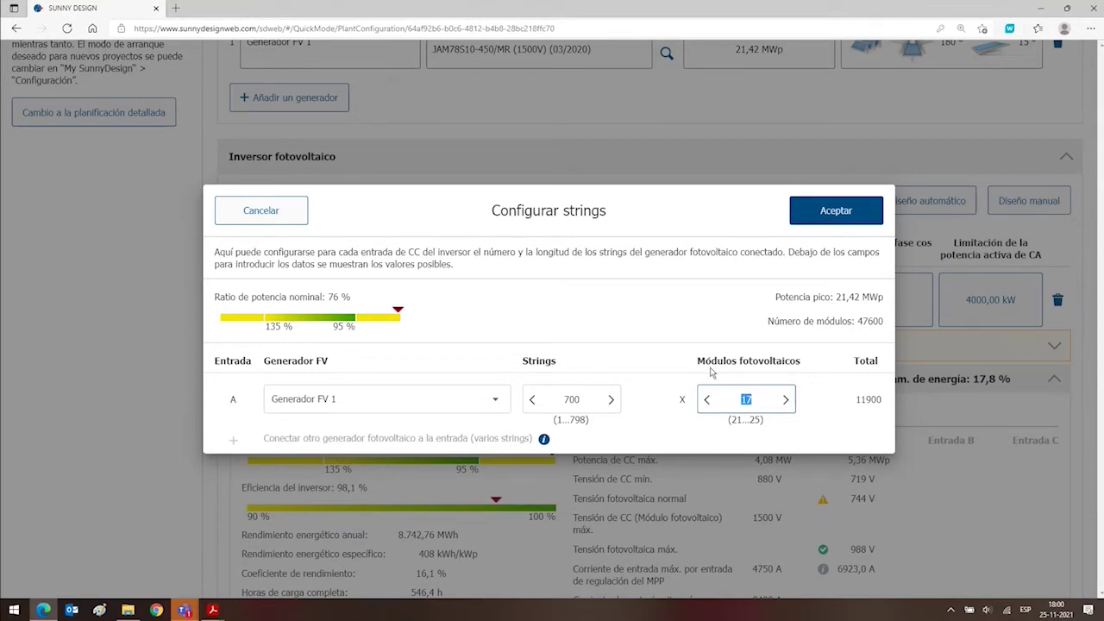
pyautogui.click(746, 402)
pyautogui.moveTo(763, 402); pyautogui.dragTo(726, 404)
pyautogui.write('24')
pyautogui.click(793, 320)
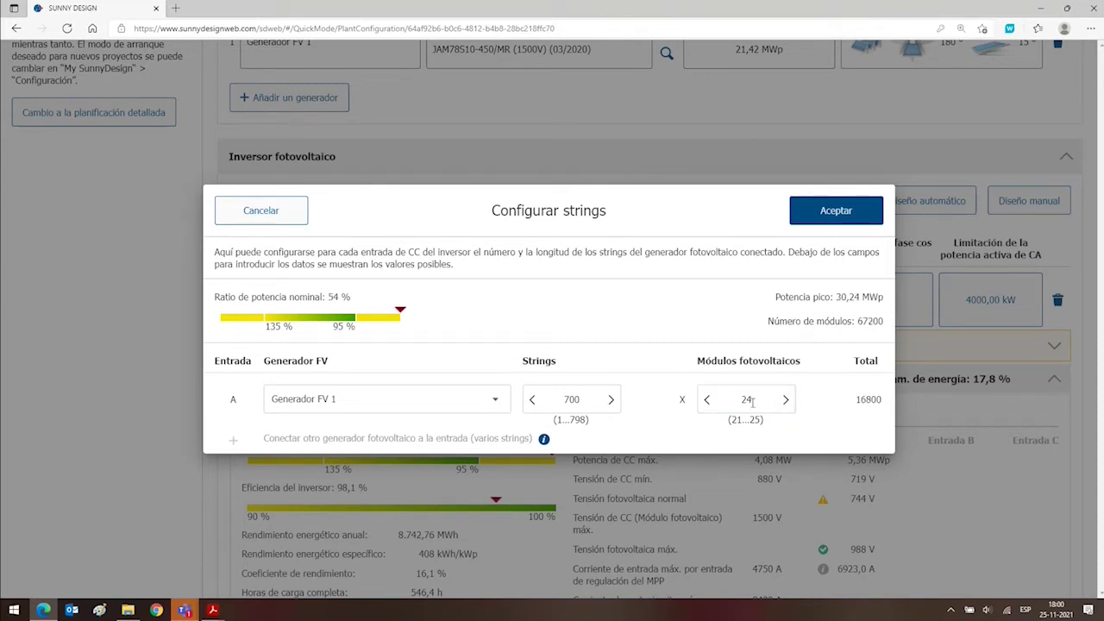
pyautogui.click(593, 401)
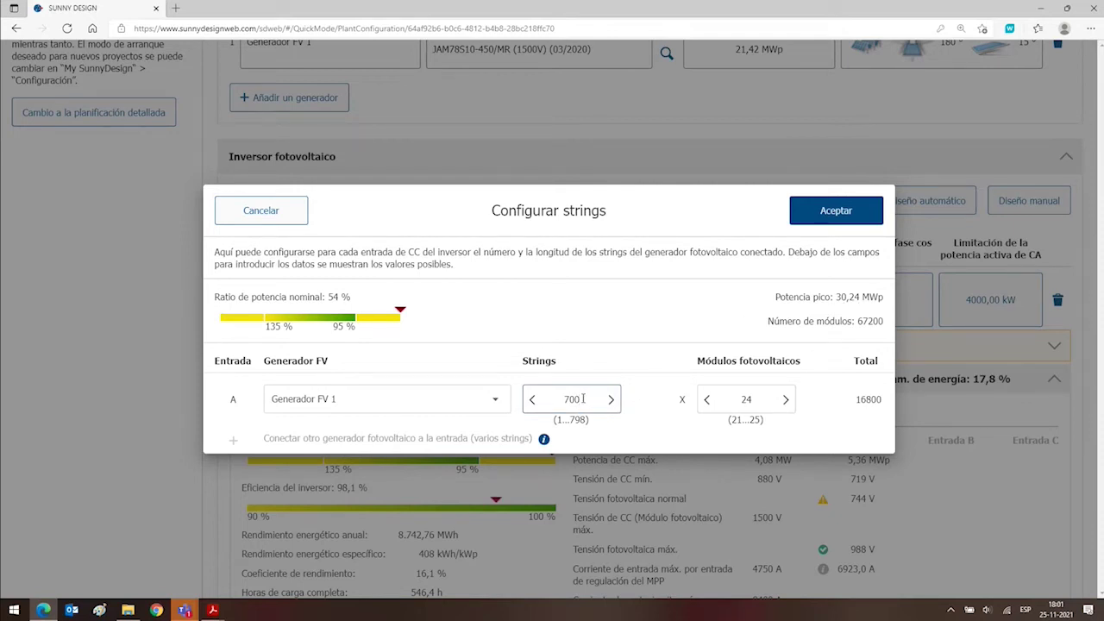
pyautogui.moveTo(583, 399); pyautogui.dragTo(548, 400)
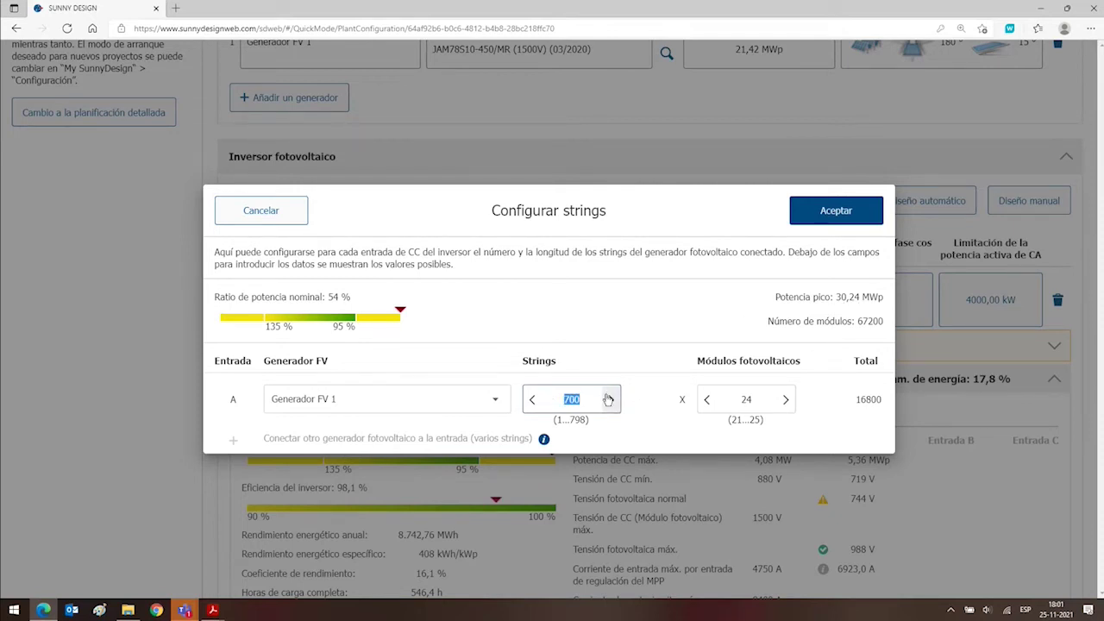
pyautogui.write('500')
pyautogui.click(757, 367)
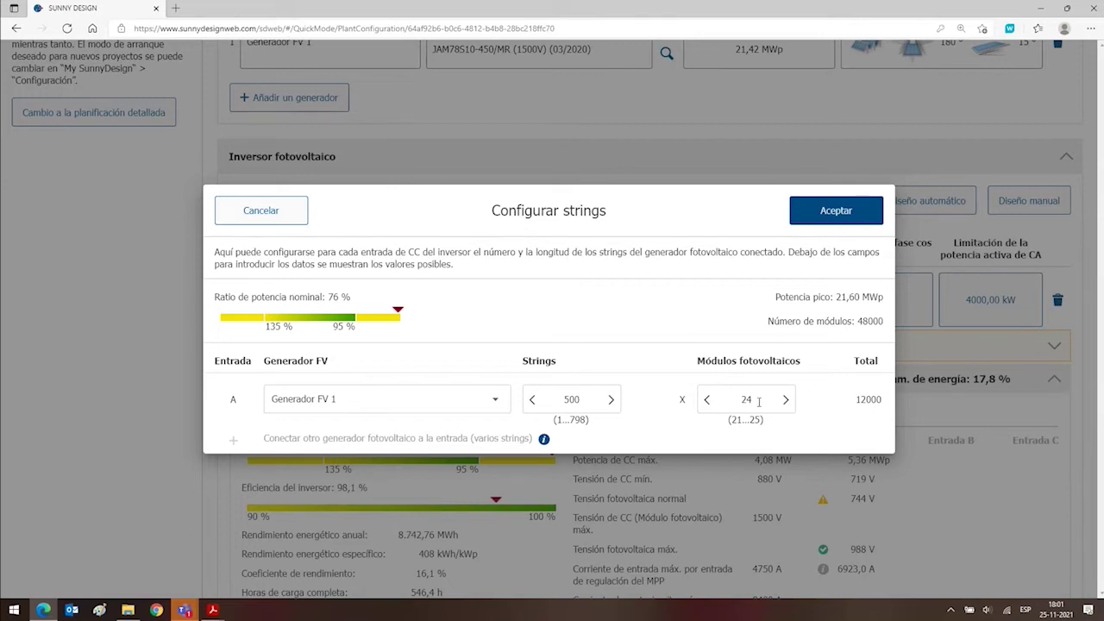
pyautogui.click(840, 215)
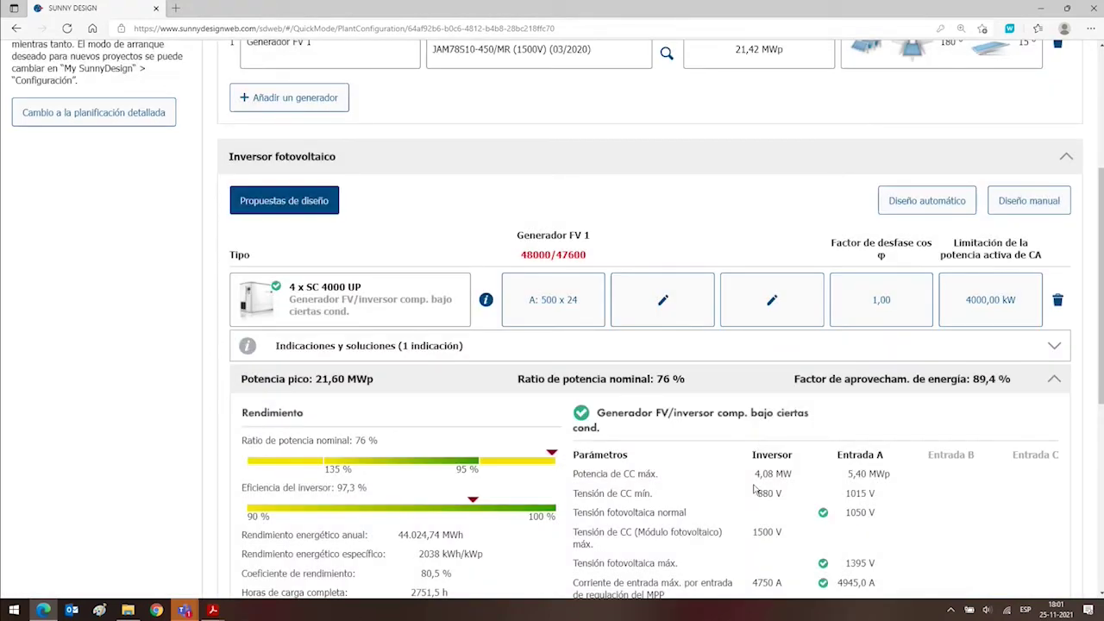
# Change the generator's module count from 47600 to 48000, giving 21,60 MWp peak power.
pyautogui.scroll(-3, 878, 341)
pyautogui.scroll(3, 878, 341)
pyautogui.click(705, 54)
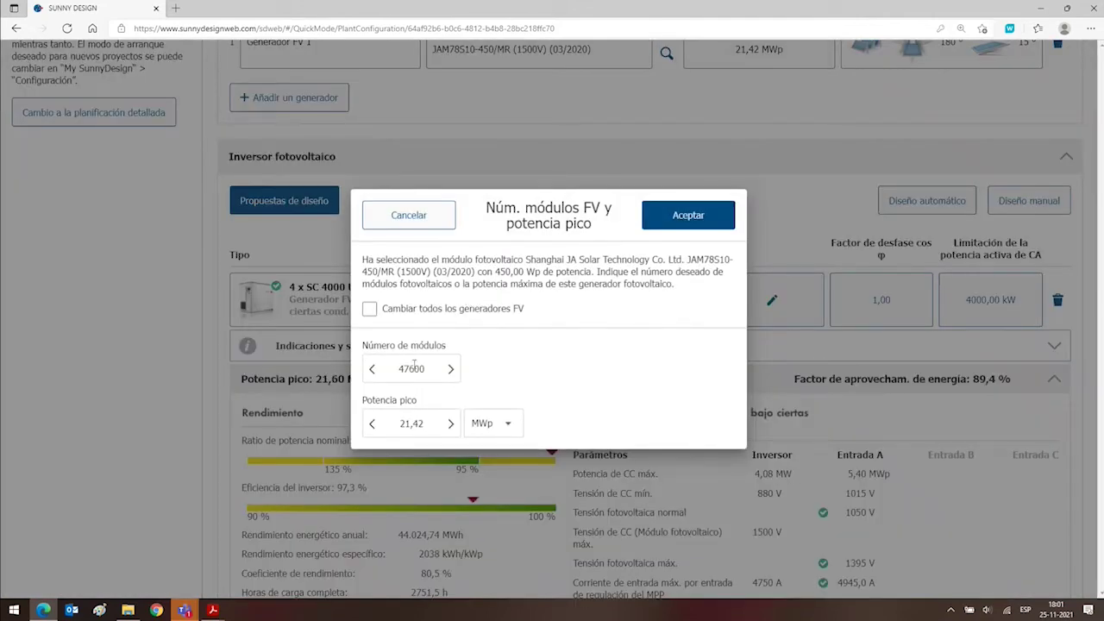
pyautogui.doubleClick(400, 372)
pyautogui.write('4')
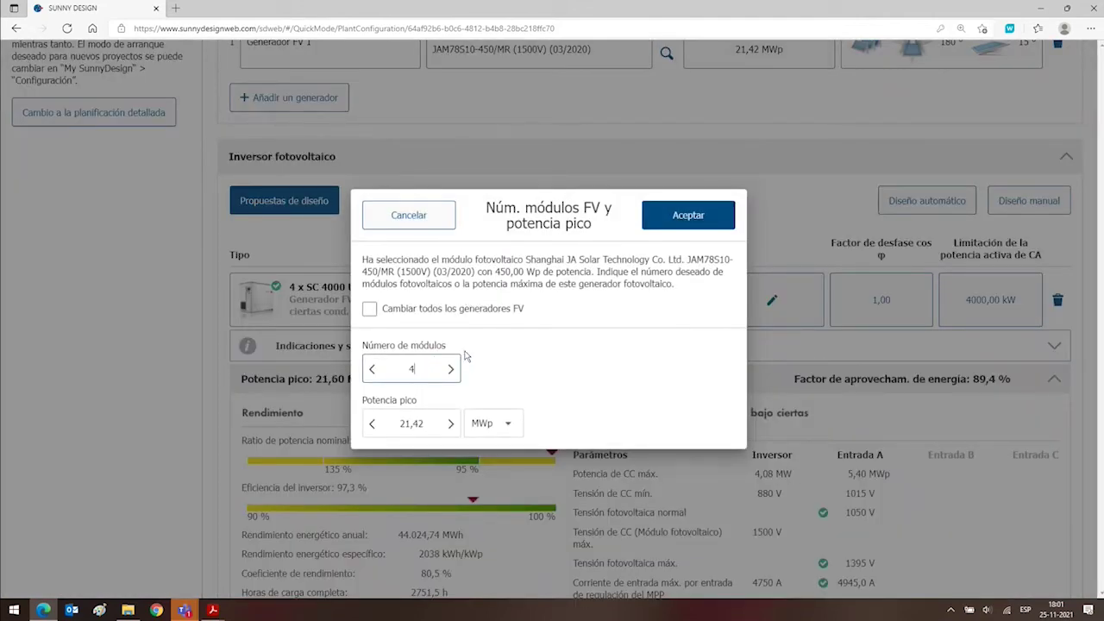
pyautogui.write('8000')
pyautogui.click(616, 222)
pyautogui.moveTo(616, 222); pyautogui.dragTo(621, 225)
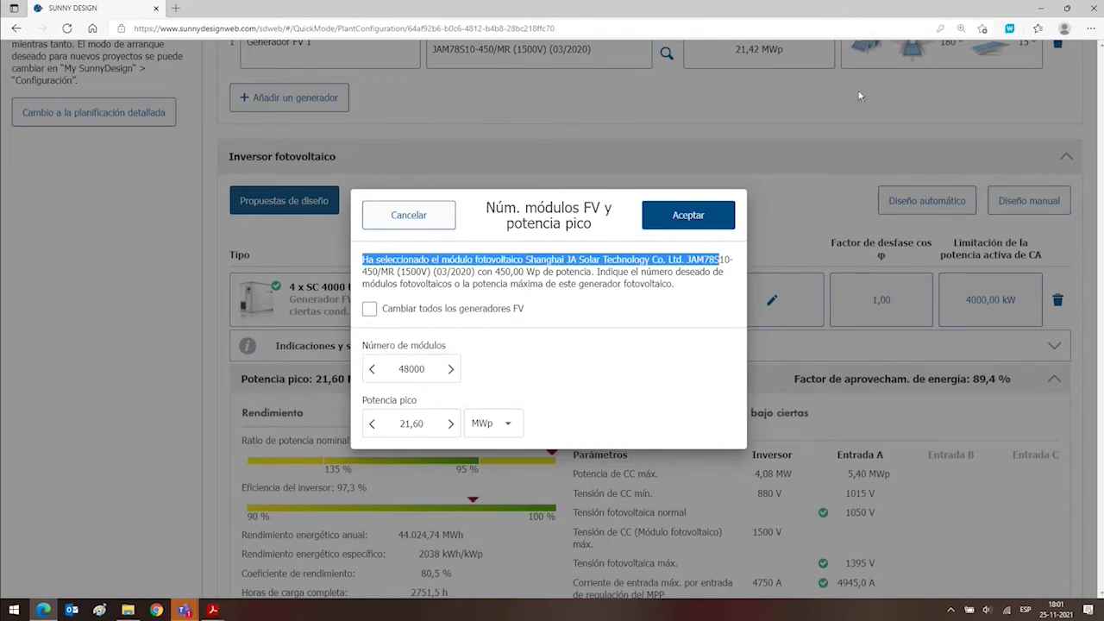
pyautogui.click(689, 207)
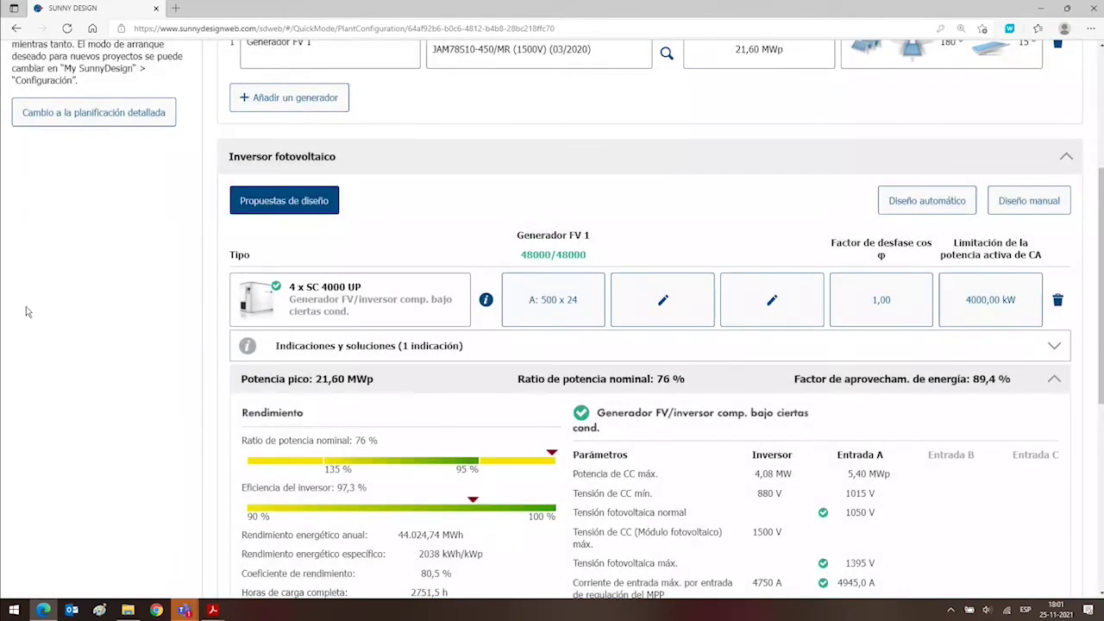
pyautogui.scroll(-2, 195, 328)
pyautogui.scroll(2, 195, 329)
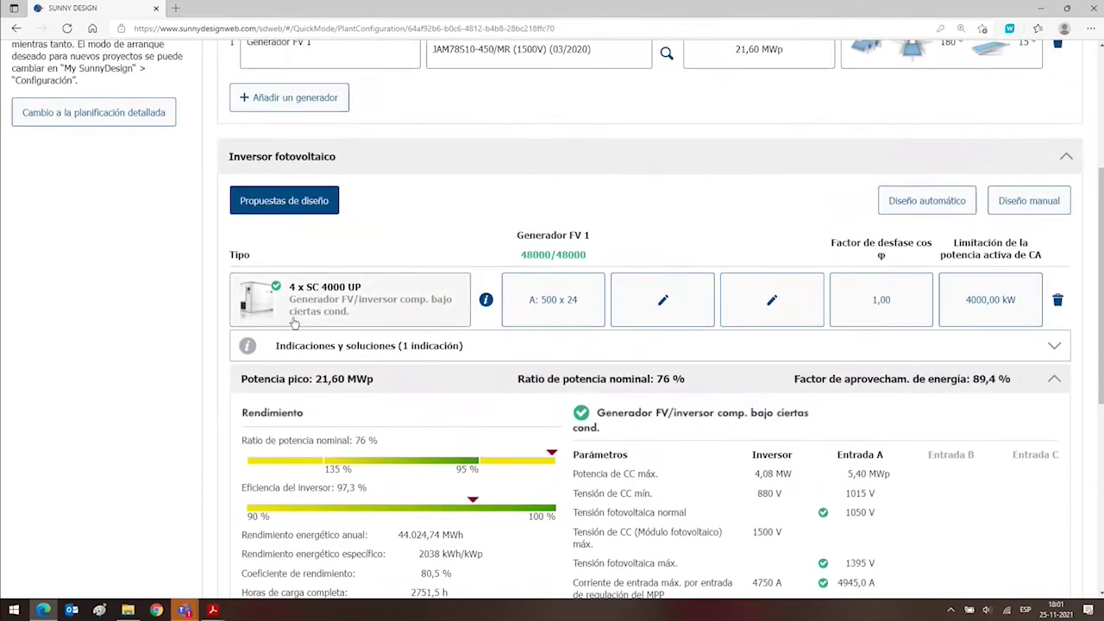
pyautogui.scroll(-3, 299, 312)
pyautogui.scroll(3, 336, 299)
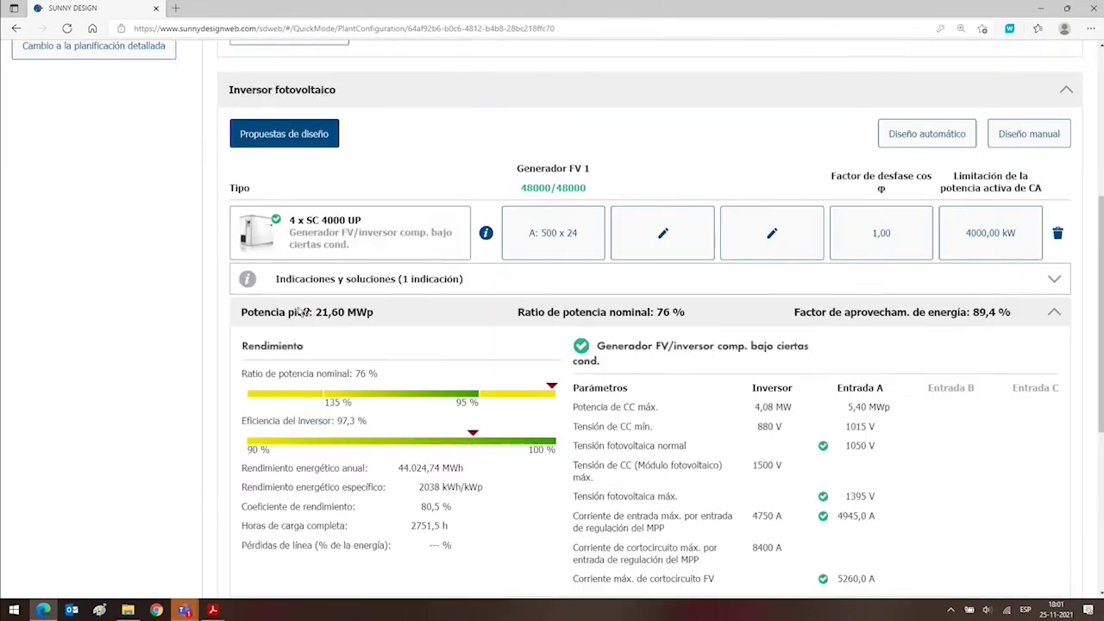
# Raise the SC 4000 UP inverter count from 4 to 5.
pyautogui.click(334, 300)
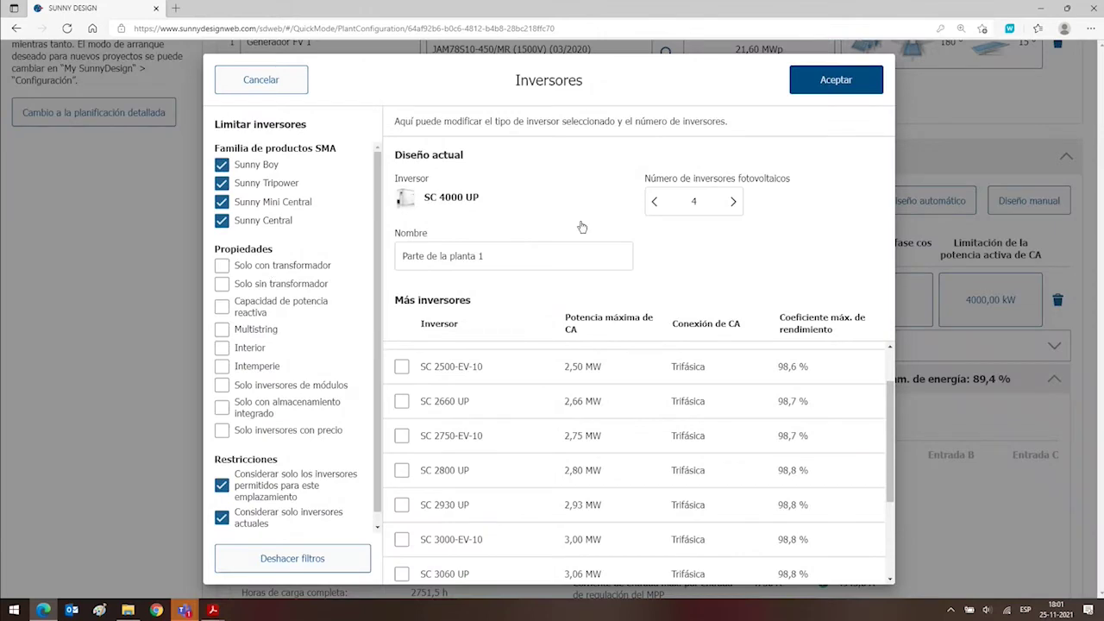
pyautogui.click(733, 201)
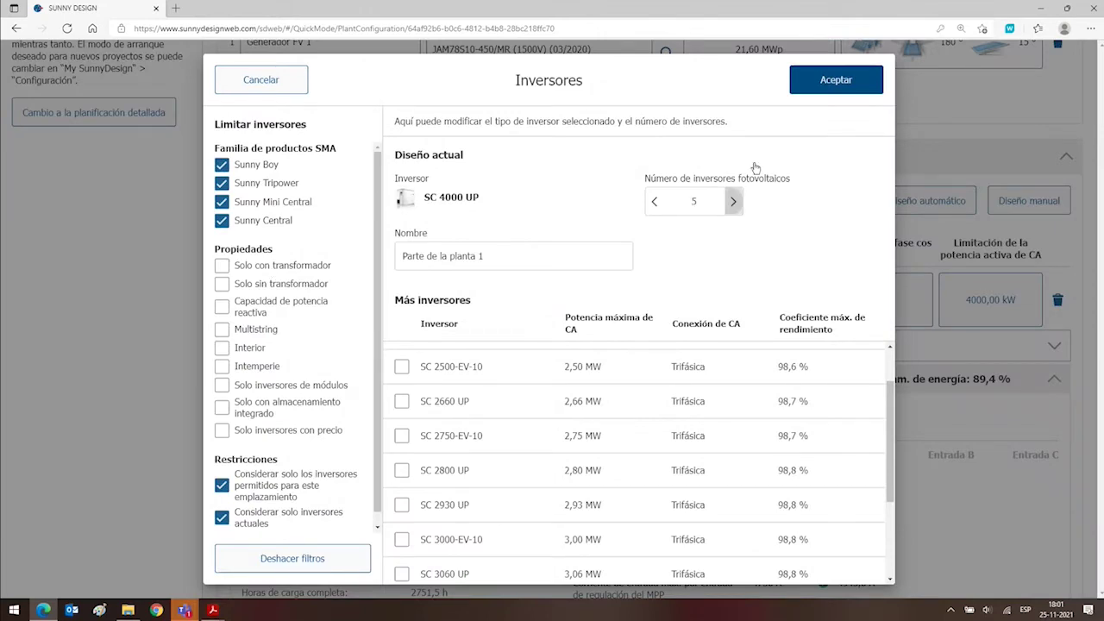
pyautogui.click(841, 80)
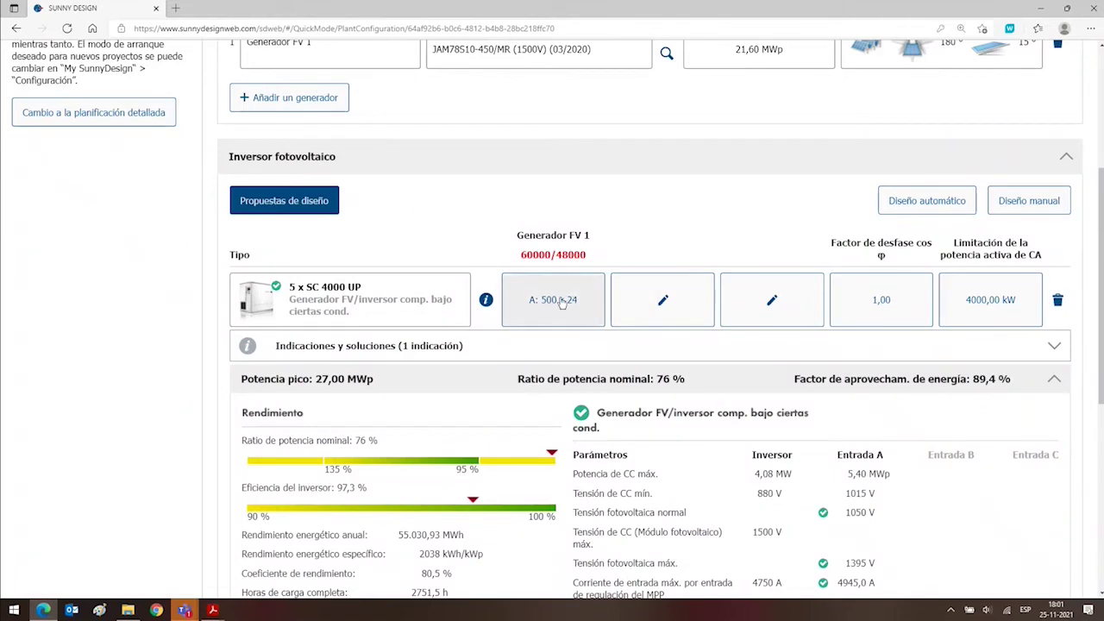
# Change the string configuration from 500 to 400 strings of 24 modules.
pyautogui.click(561, 301)
pyautogui.moveTo(579, 400); pyautogui.dragTo(557, 403)
pyautogui.write('4000')
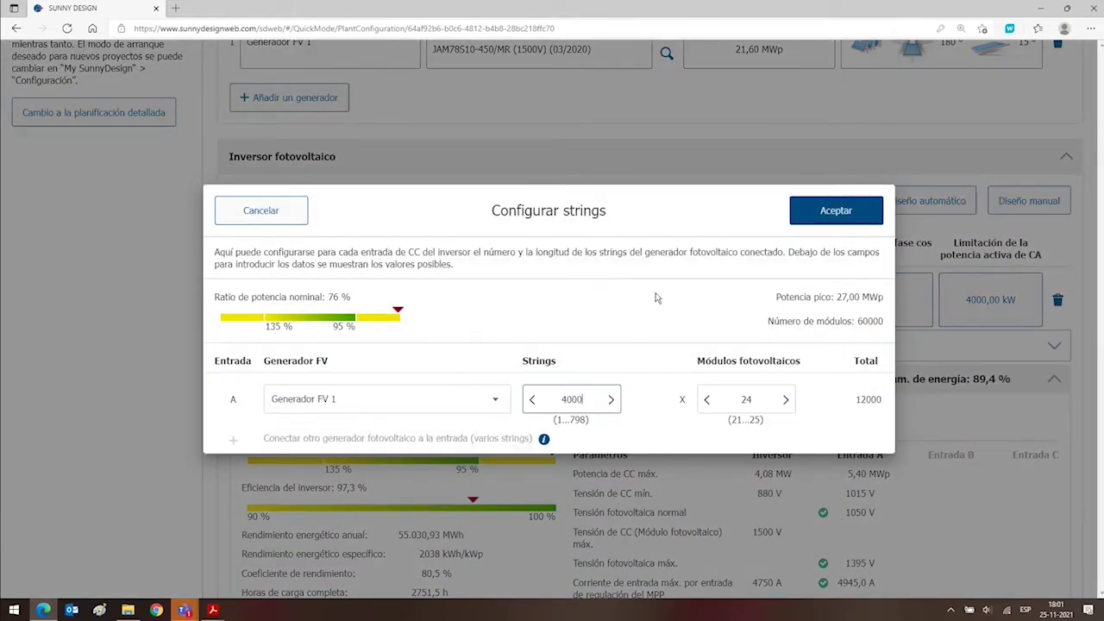
pyautogui.click(648, 319)
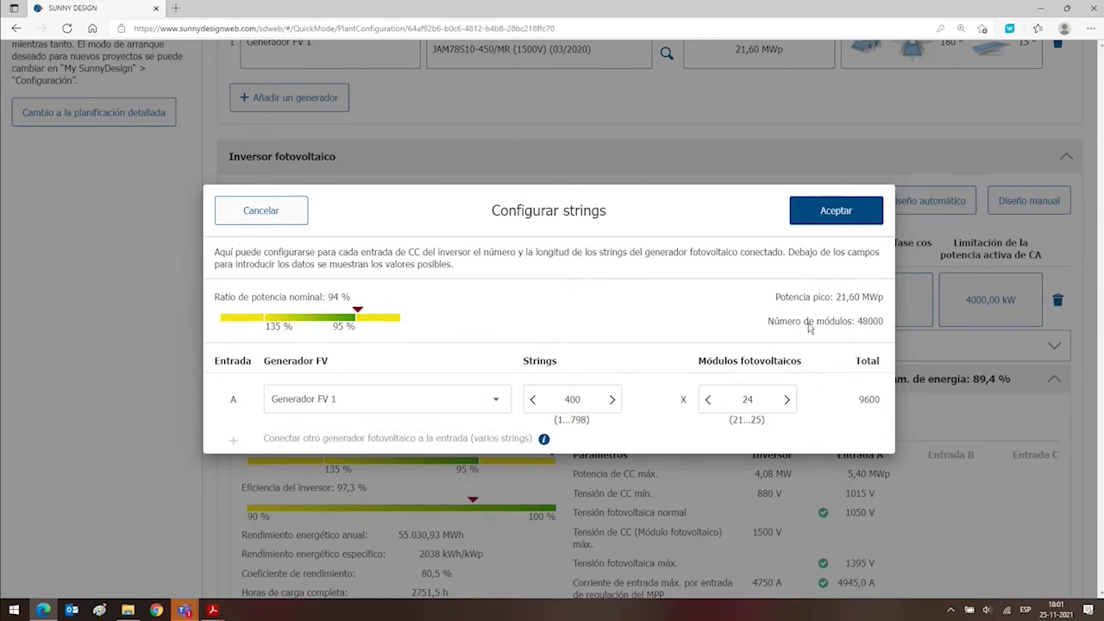
pyautogui.click(820, 212)
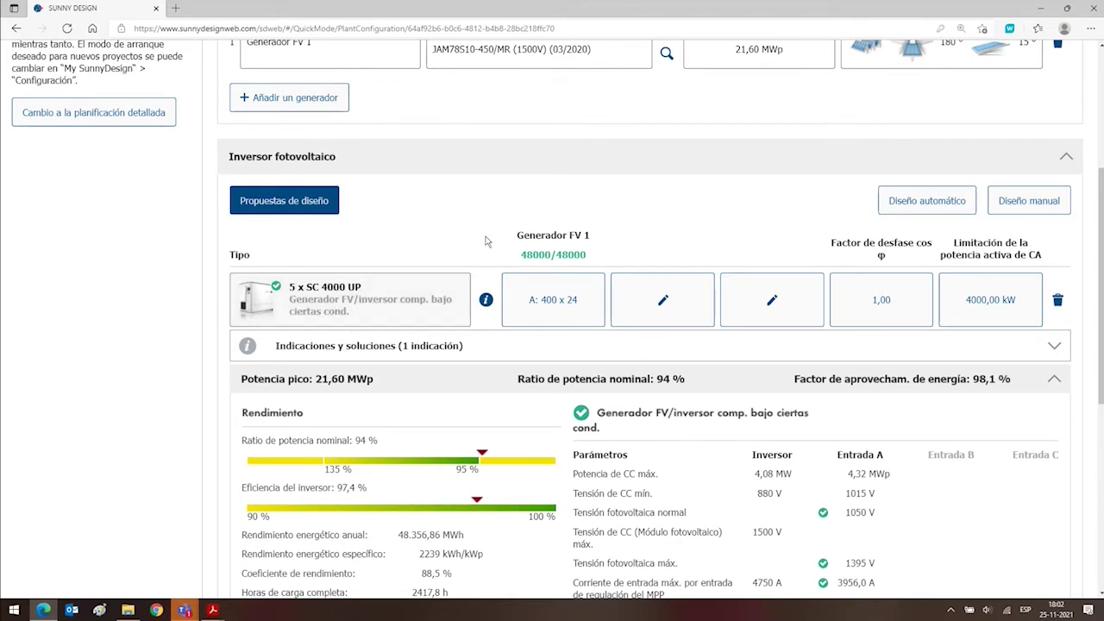
# Review the updated inverter results, including the 1500 V DC voltage, then go to Impresión y descarga.
pyautogui.scroll(4, 502, 234)
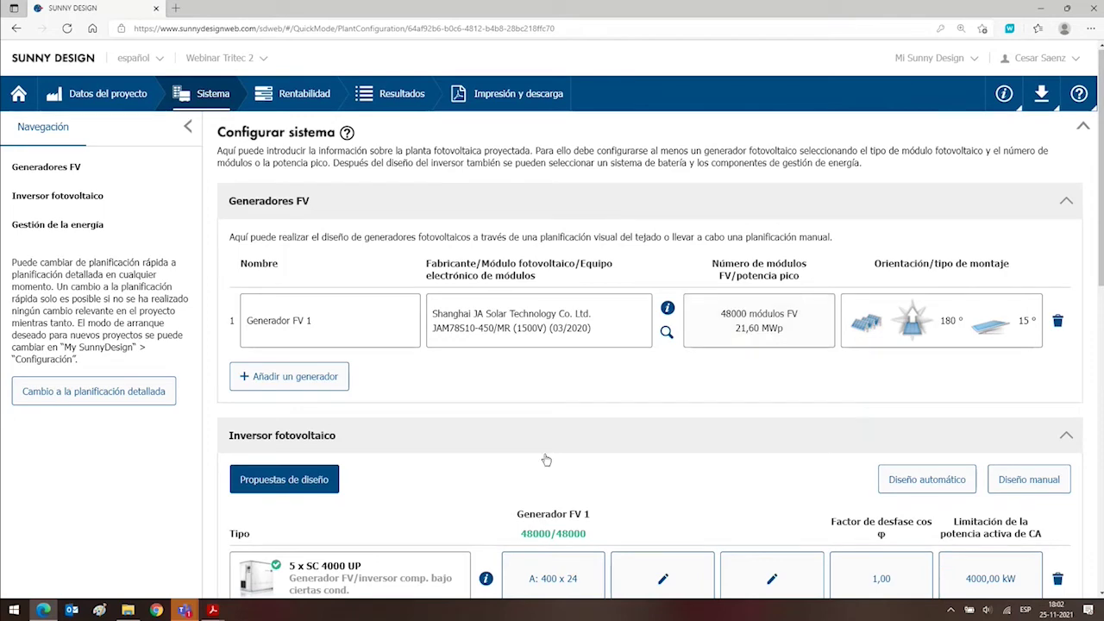
pyautogui.scroll(-3, 544, 457)
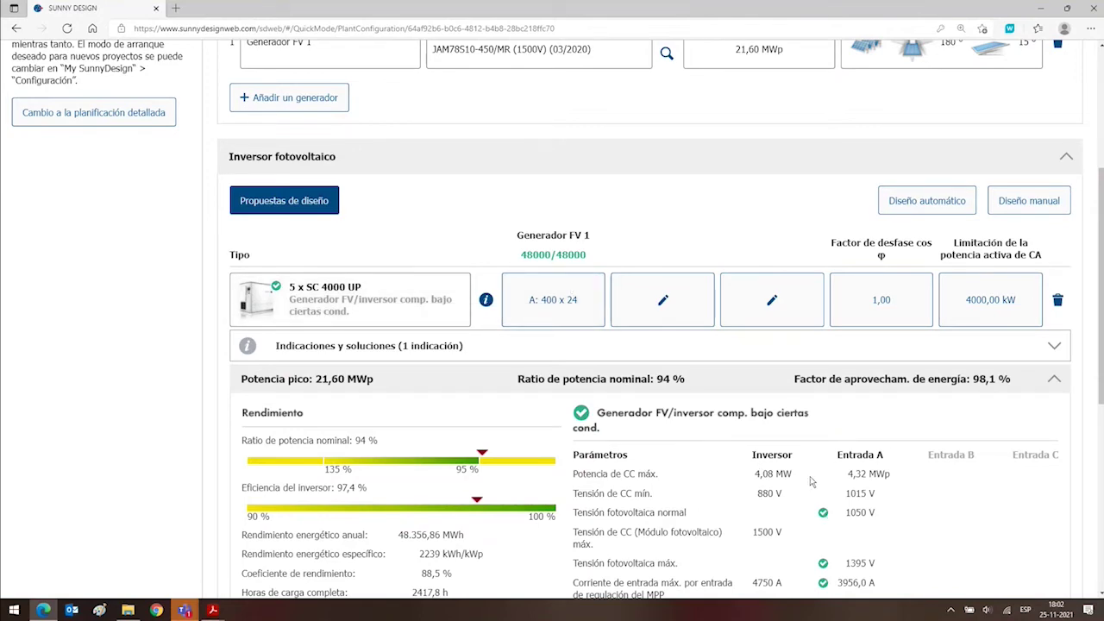
pyautogui.scroll(-3, 811, 481)
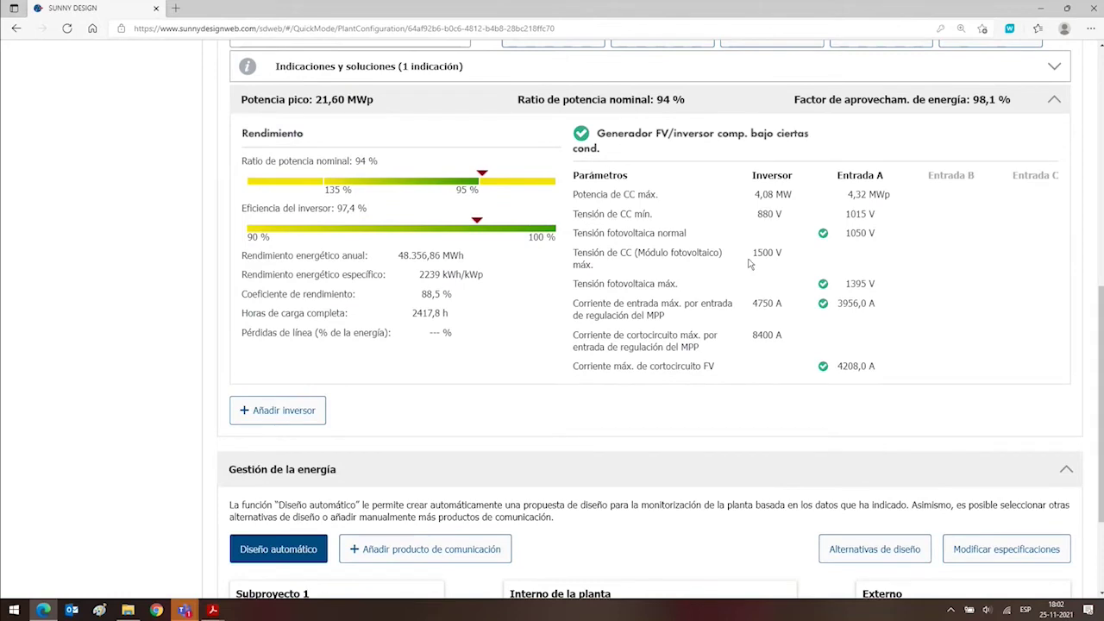
pyautogui.moveTo(751, 251); pyautogui.dragTo(788, 252)
pyautogui.click(784, 261)
pyautogui.press('Home')
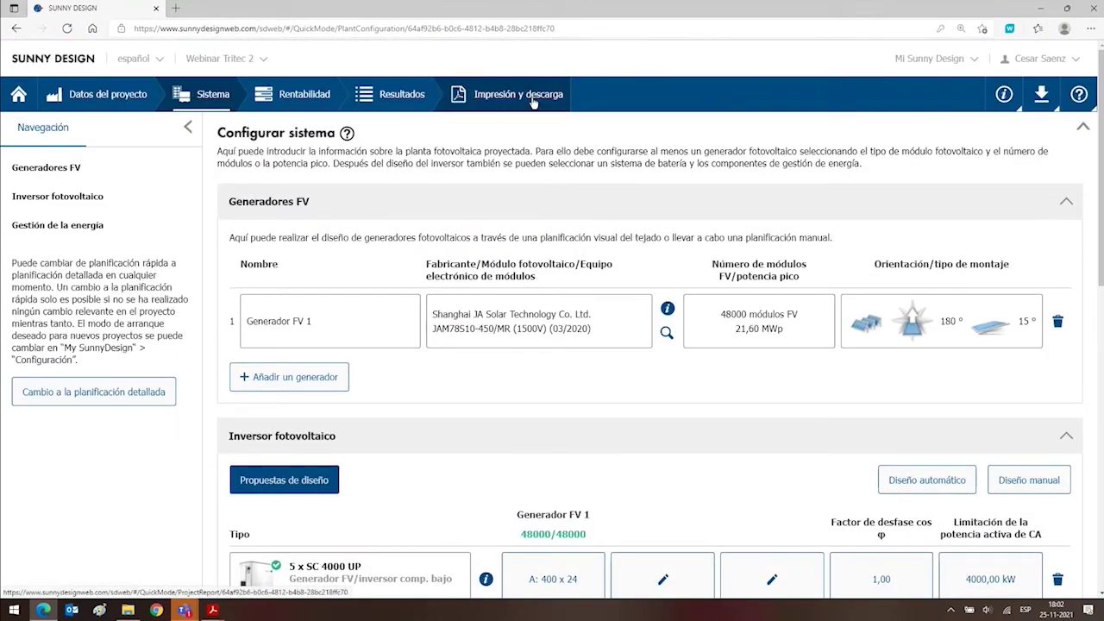
pyautogui.click(531, 97)
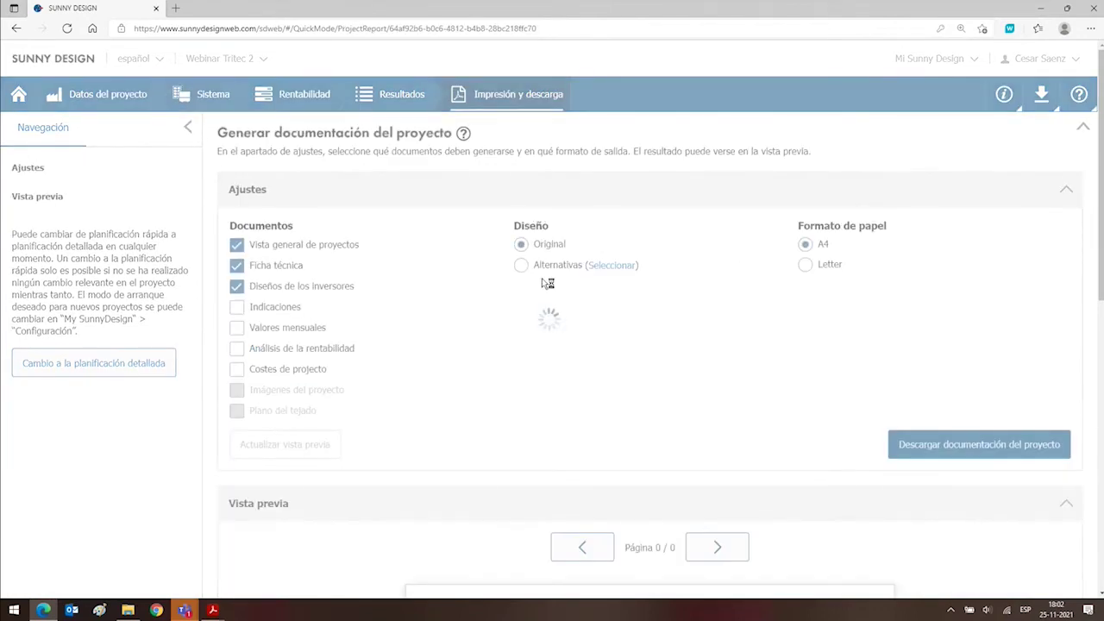
pyautogui.scroll(-6, 544, 283)
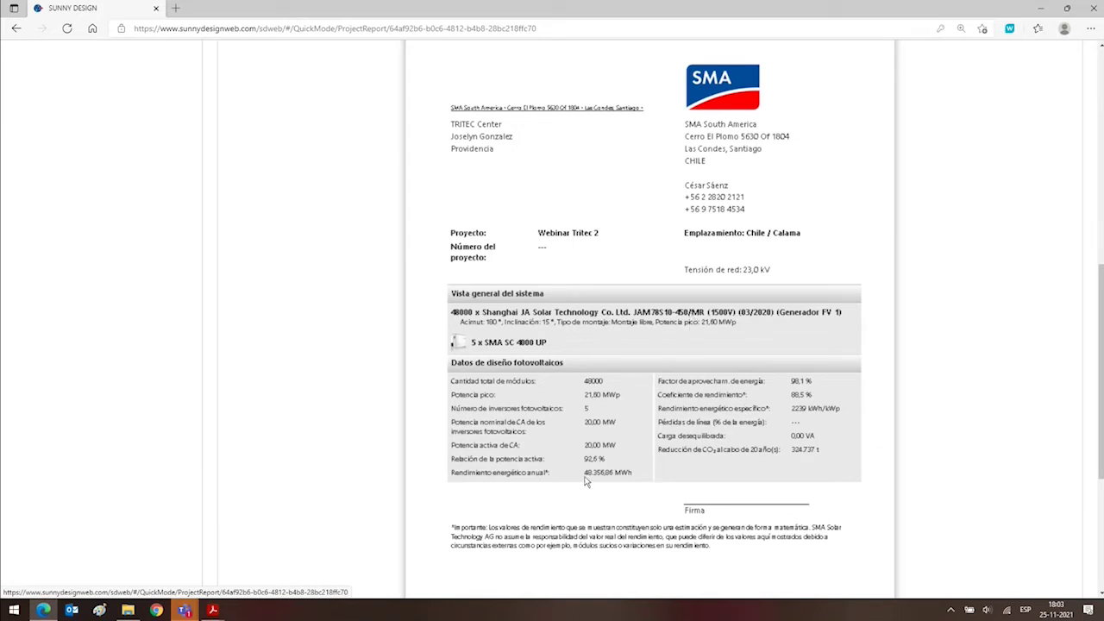
pyautogui.keyDown('ctrl'); pyautogui.scroll(2, 601, 493); pyautogui.keyUp('ctrl')
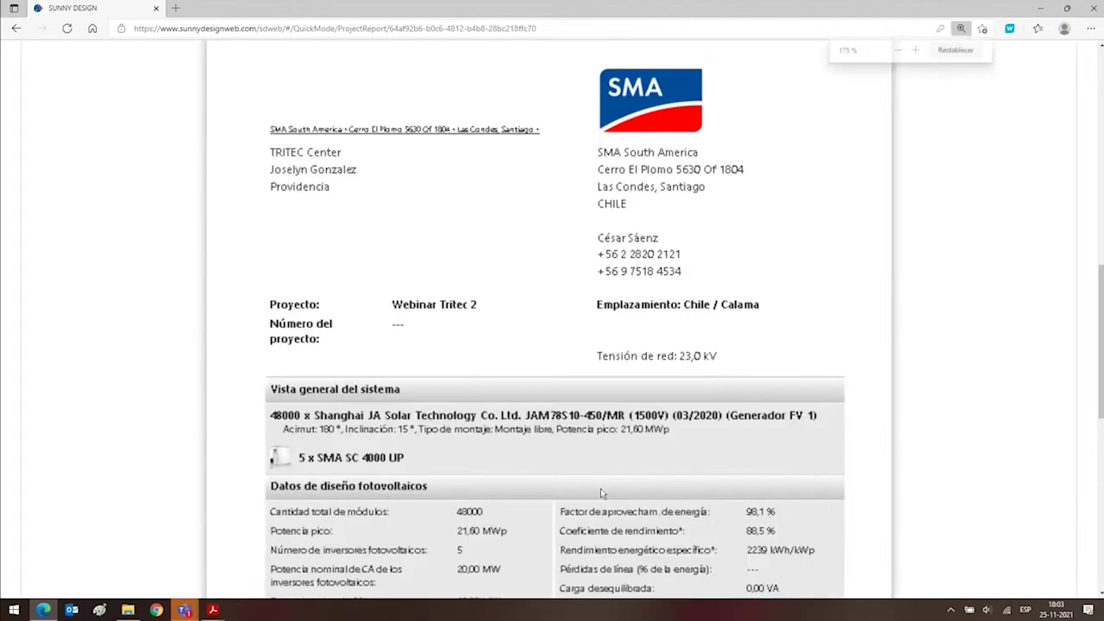
pyautogui.keyDown('ctrl'); pyautogui.scroll(4, 600, 490); pyautogui.keyUp('ctrl')
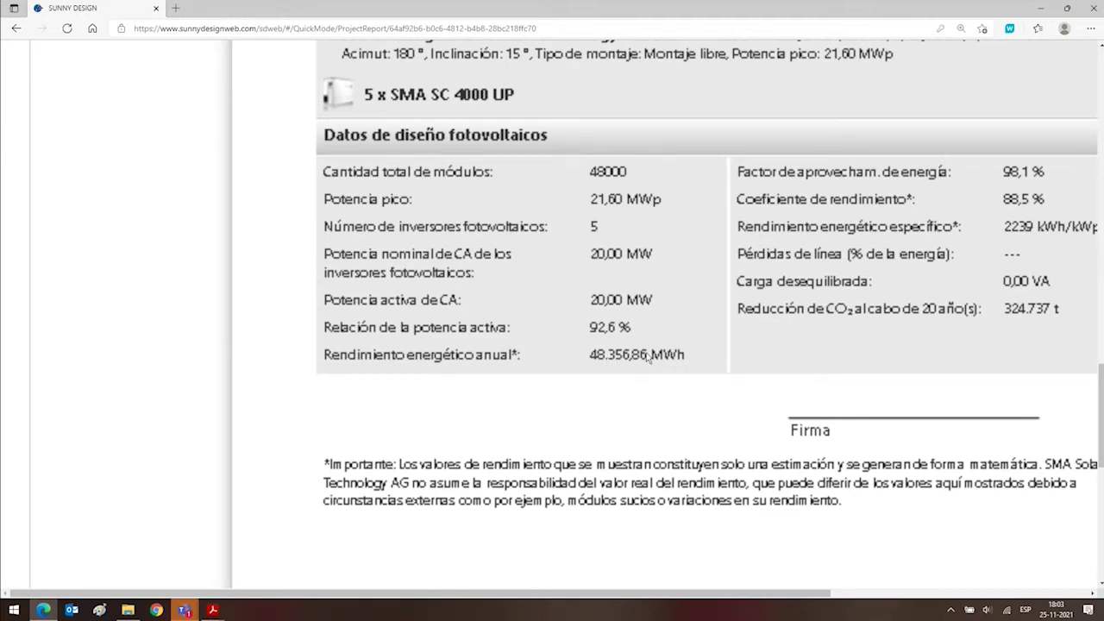
pyautogui.hotkey('ctrl', '-')
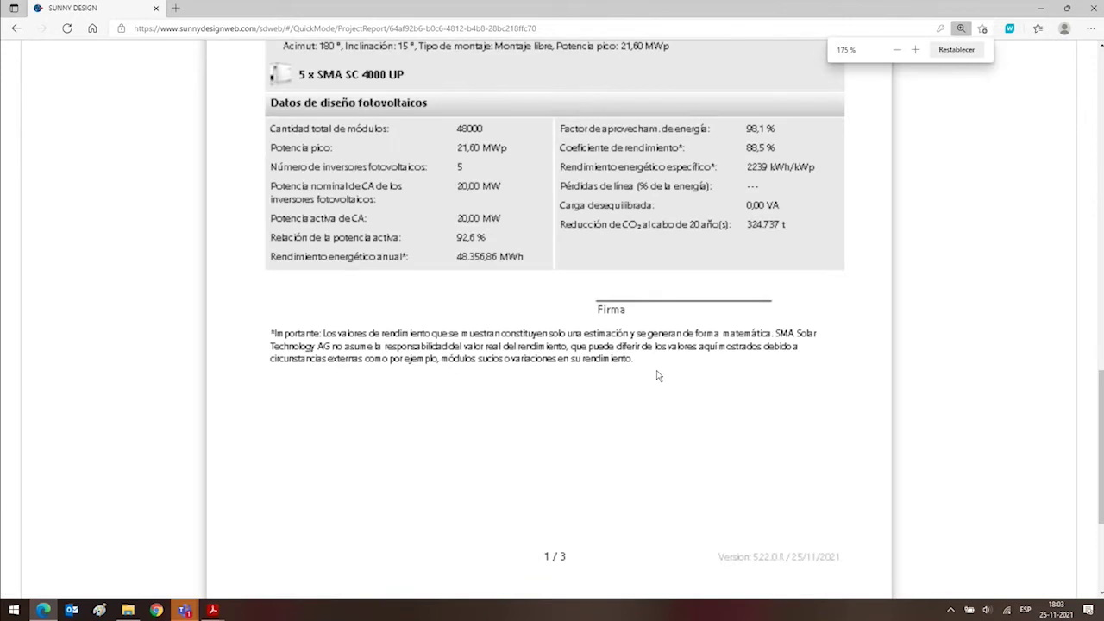
pyautogui.hotkey('ctrl', '-')
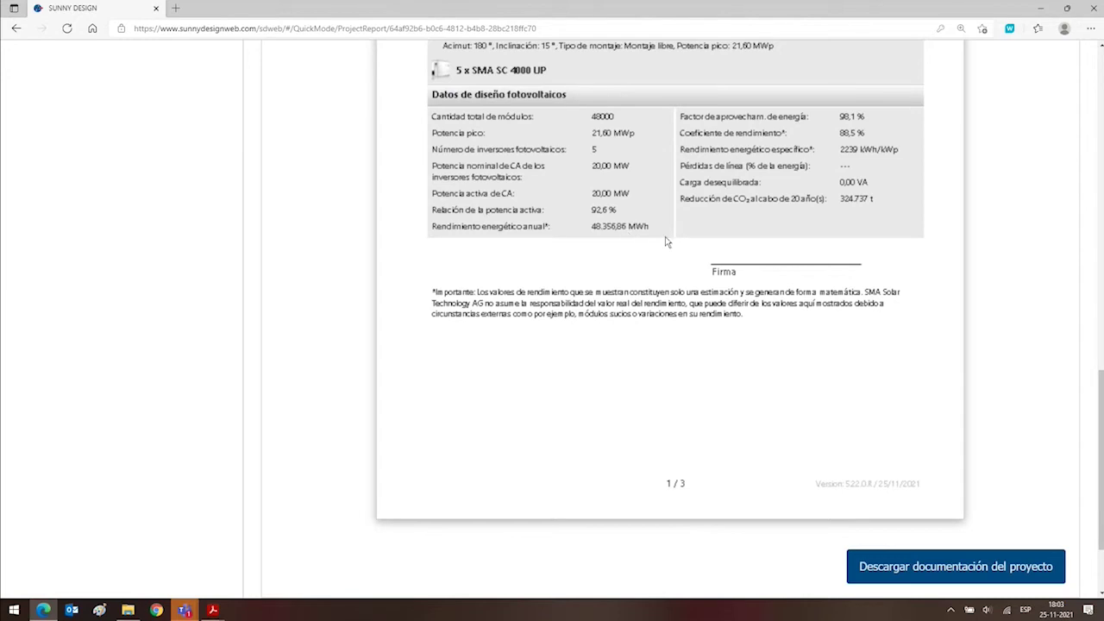
pyautogui.scroll(7, 665, 242)
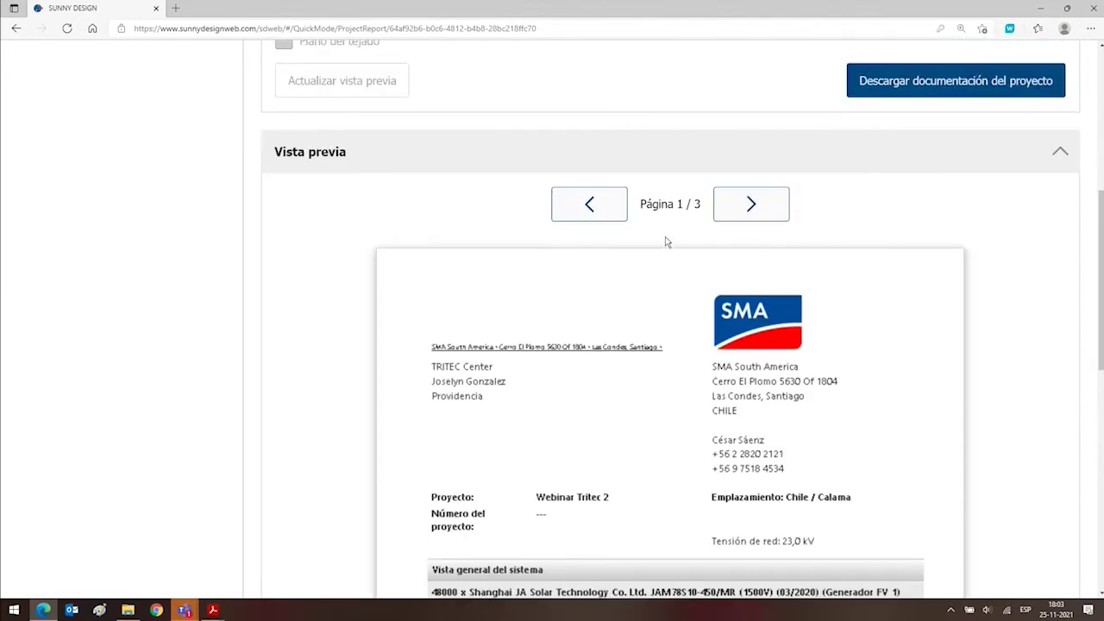
pyautogui.scroll(-4, 665, 242)
pyautogui.scroll(4, 664, 241)
# Page through the report preview to Página 3 / 3, then close the full-page preview.
pyautogui.click(729, 215)
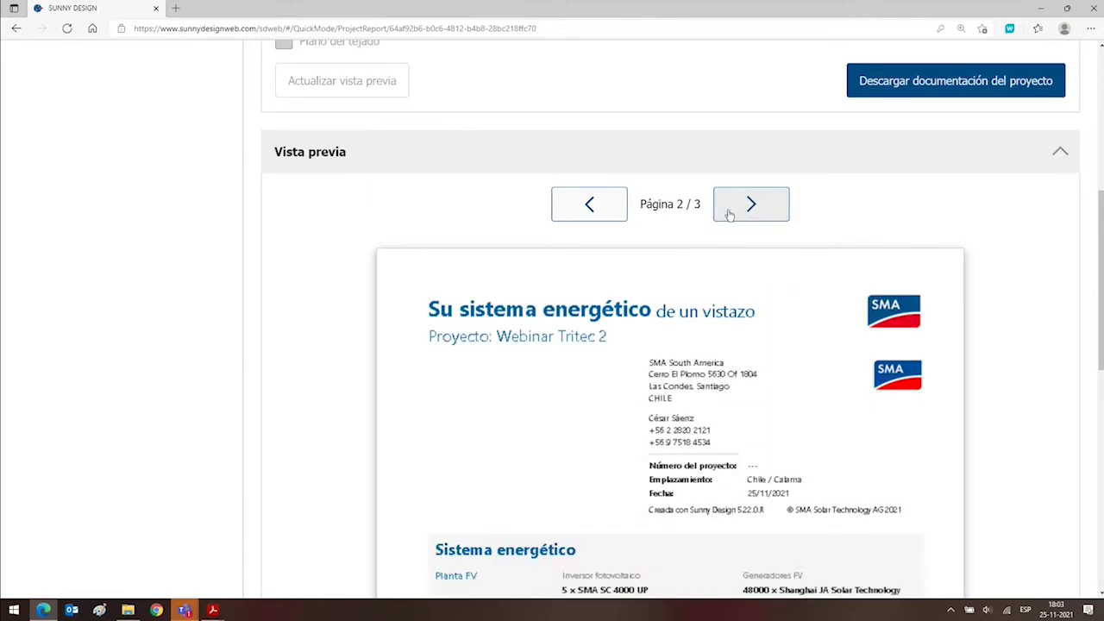
pyautogui.scroll(-4, 728, 215)
pyautogui.scroll(4, 730, 212)
pyautogui.click(732, 213)
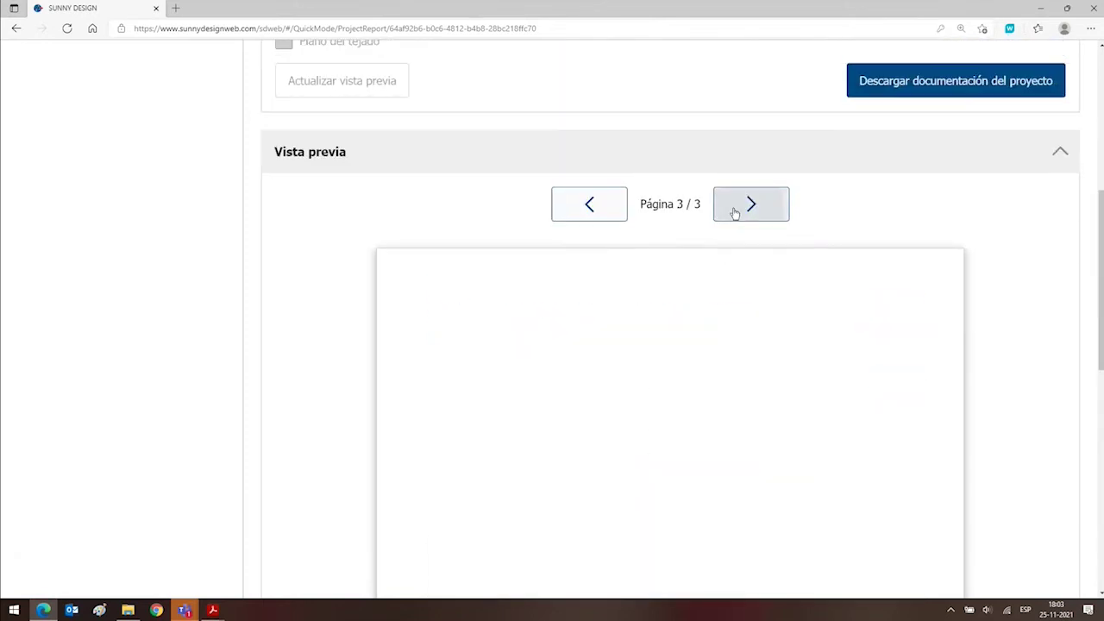
pyautogui.scroll(-4, 733, 211)
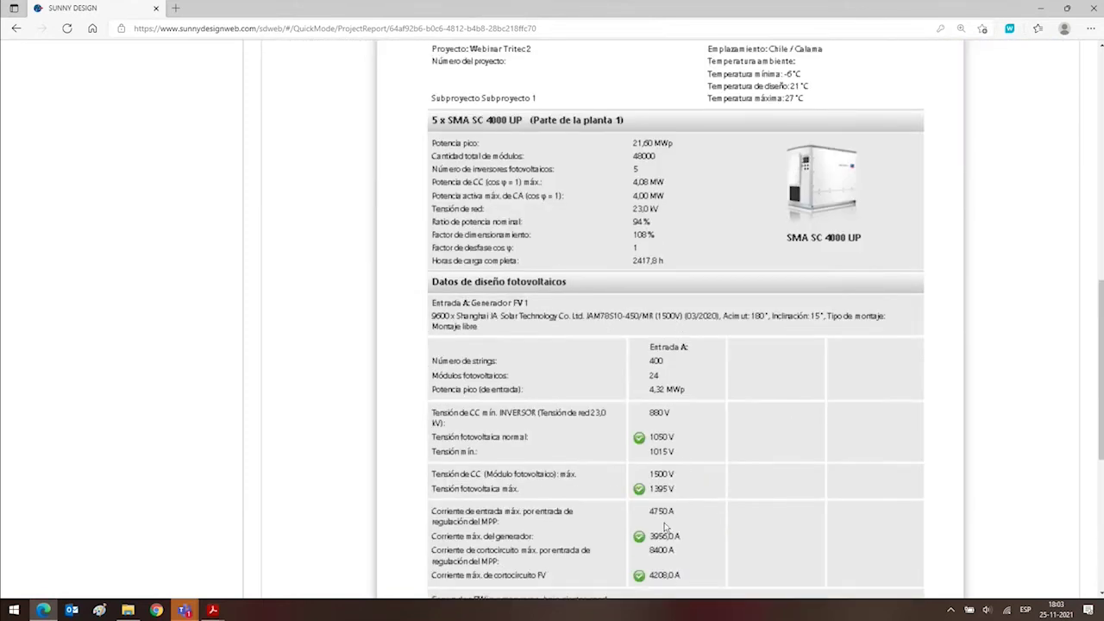
pyautogui.scroll(-3, 664, 527)
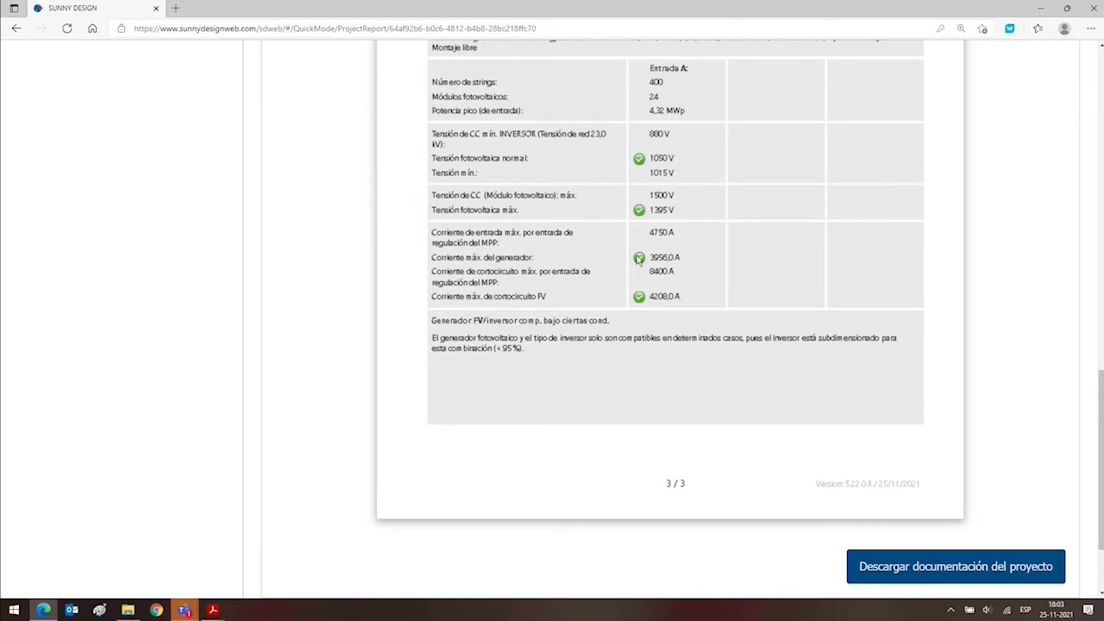
pyautogui.scroll(3, 647, 293)
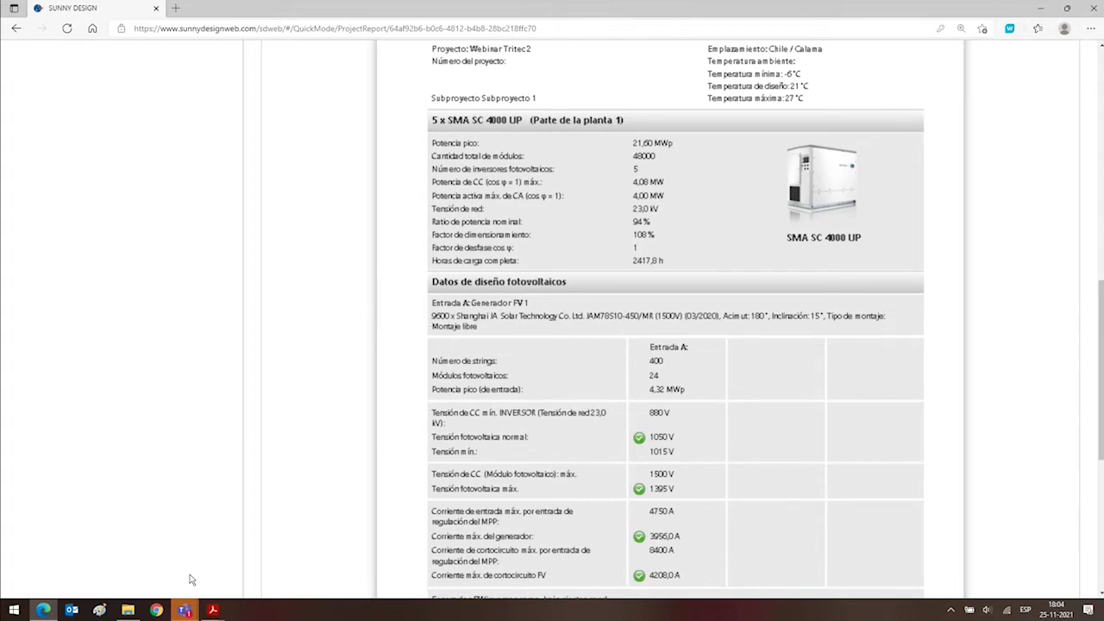
pyautogui.moveTo(184, 610)
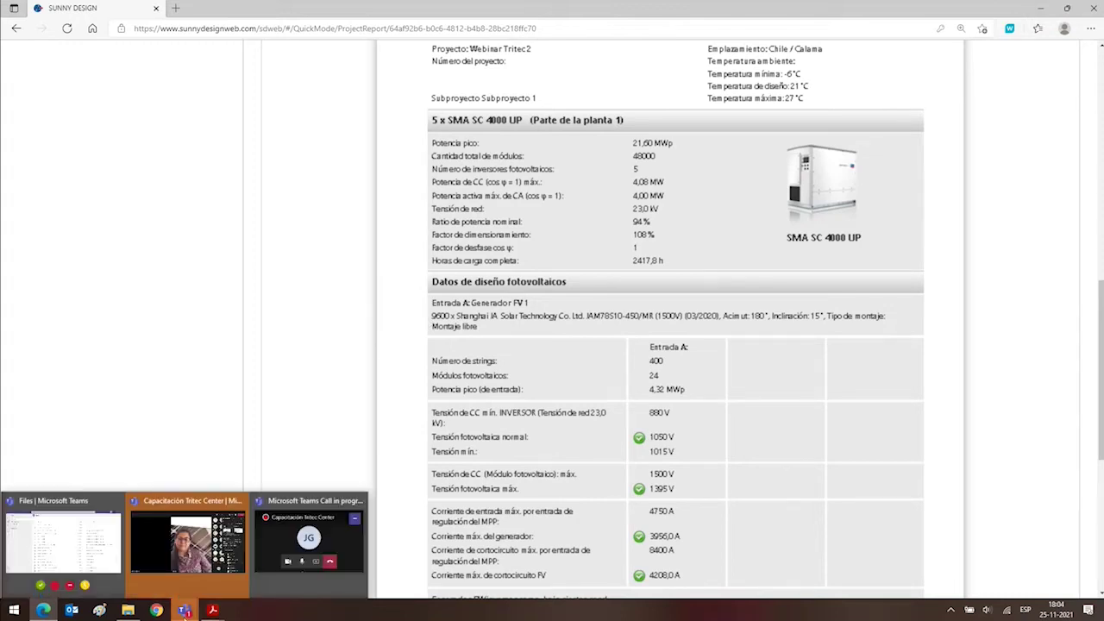
pyautogui.click(119, 290)
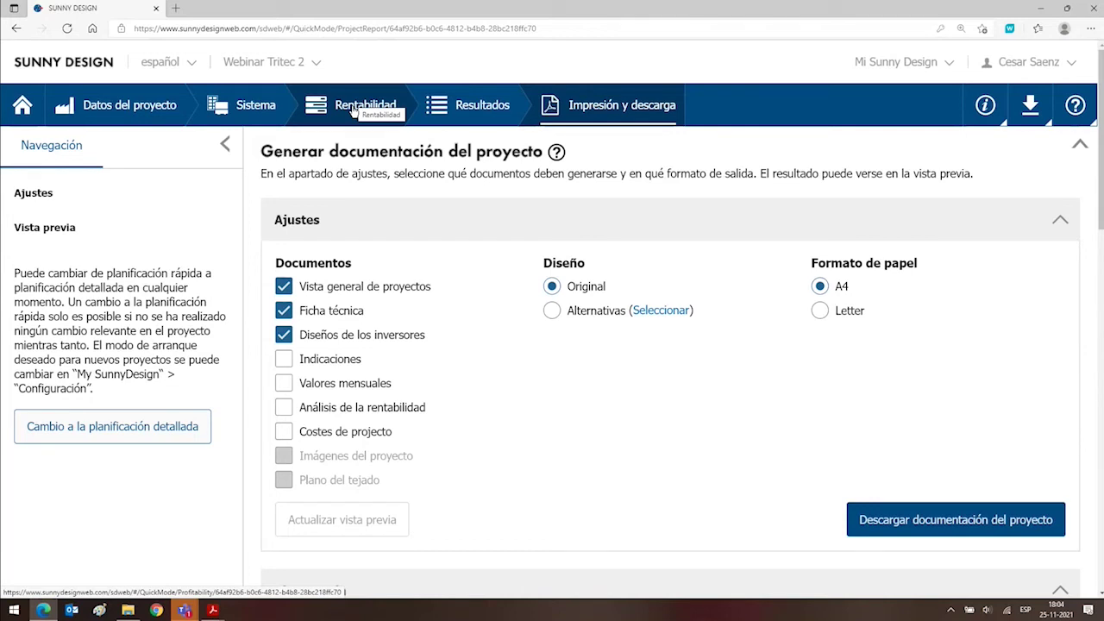
# Open Rentabilidad and review PV plant costs of 2000,00 EUR/kWp, totalling 43.200.000,00 EUR.
pyautogui.click(352, 108)
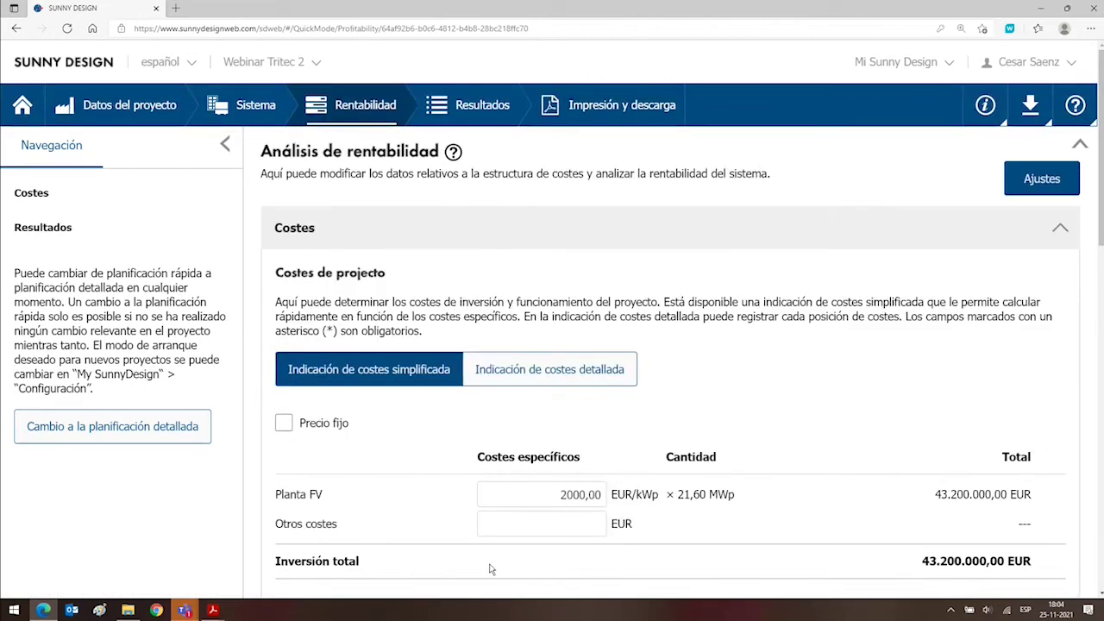
pyautogui.scroll(-3, 797, 380)
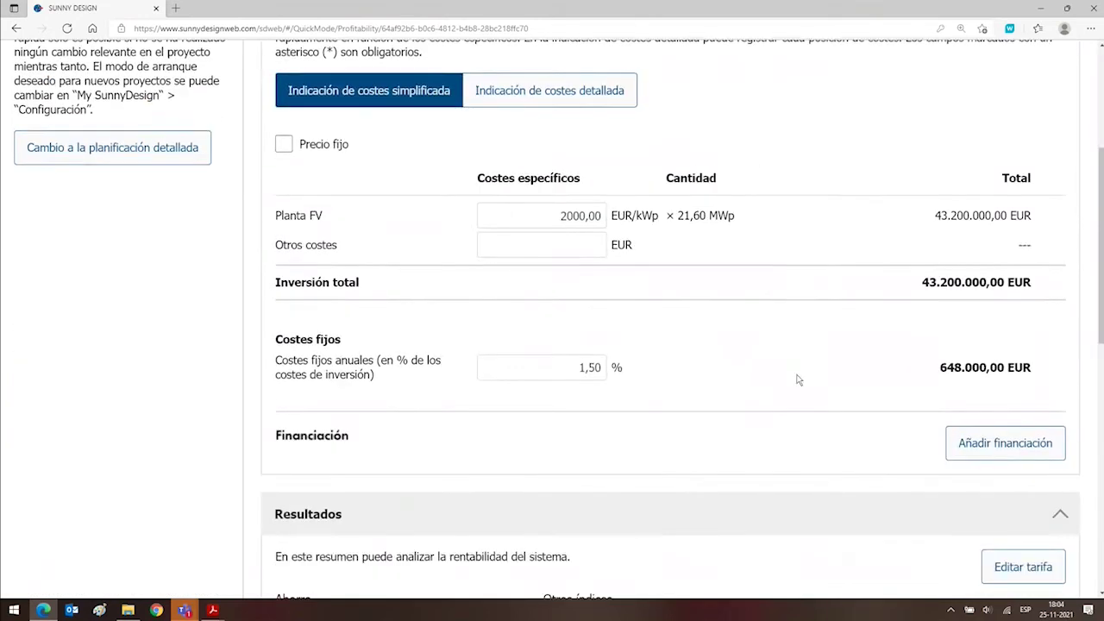
pyautogui.moveTo(552, 219); pyautogui.dragTo(616, 224)
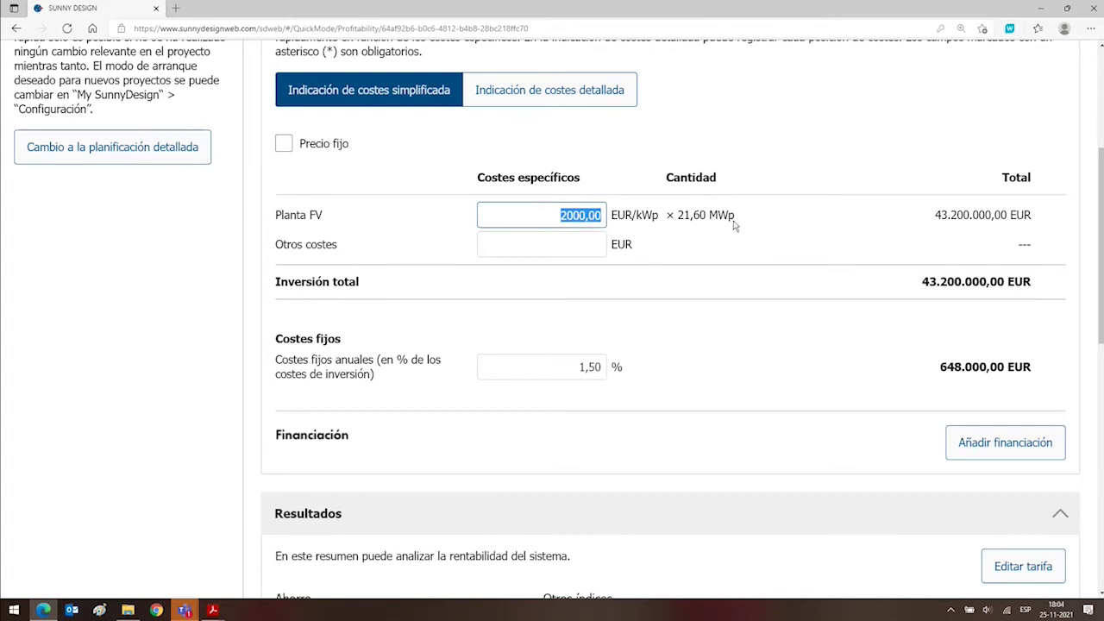
pyautogui.moveTo(1042, 225); pyautogui.dragTo(922, 215)
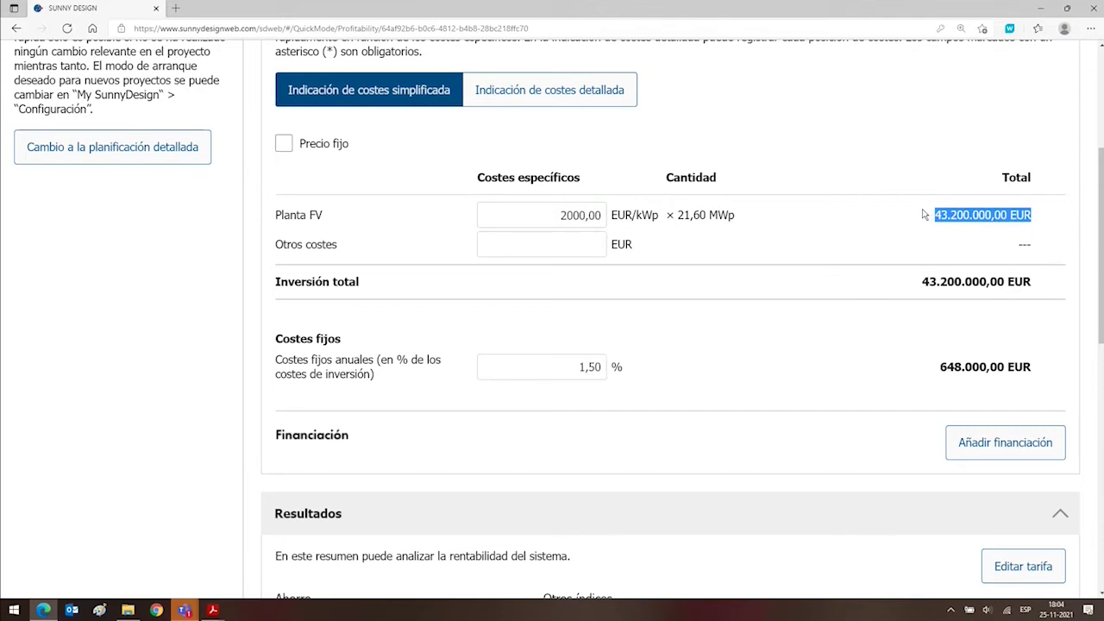
pyautogui.click(796, 160)
pyautogui.scroll(3, 797, 160)
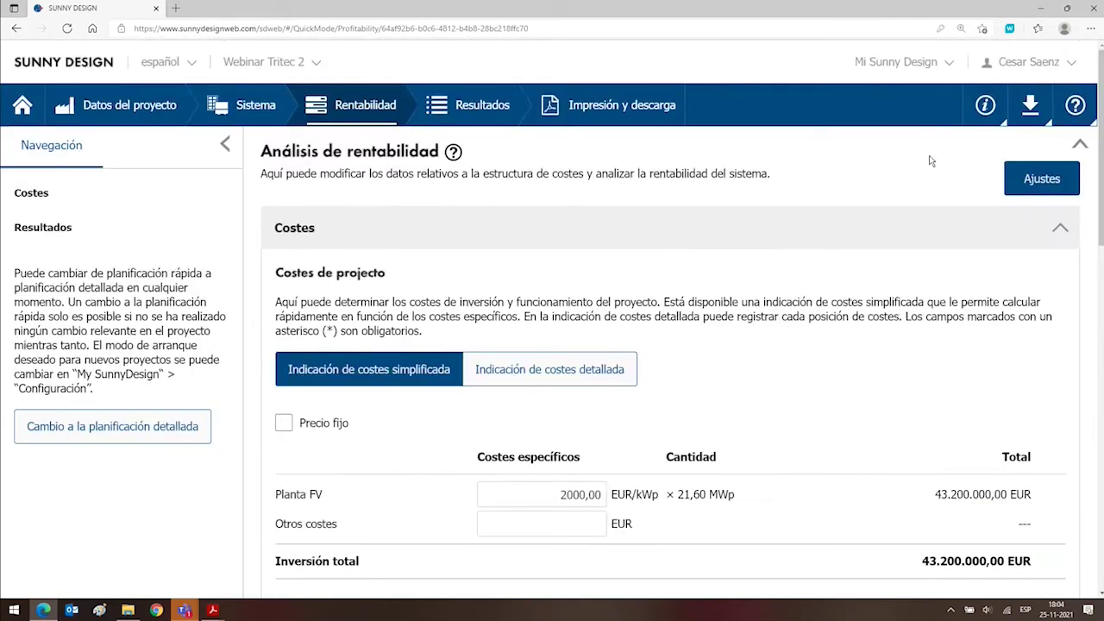
# Check the tariff information in Mi Sunny Design settings, dismissing the errors, then close the settings.
pyautogui.click(953, 64)
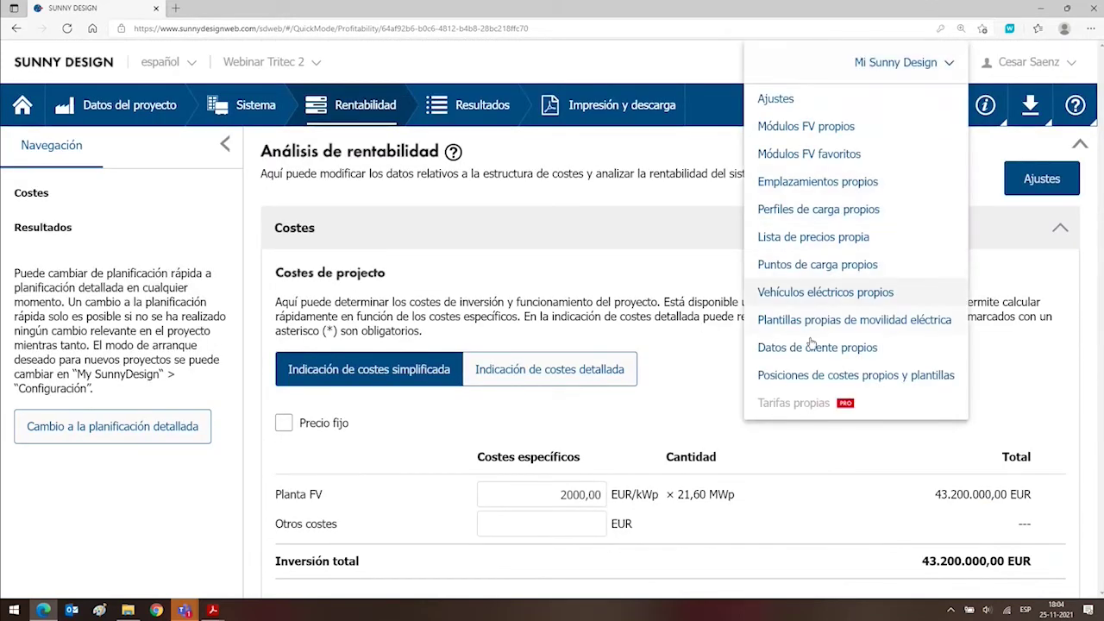
pyautogui.click(787, 101)
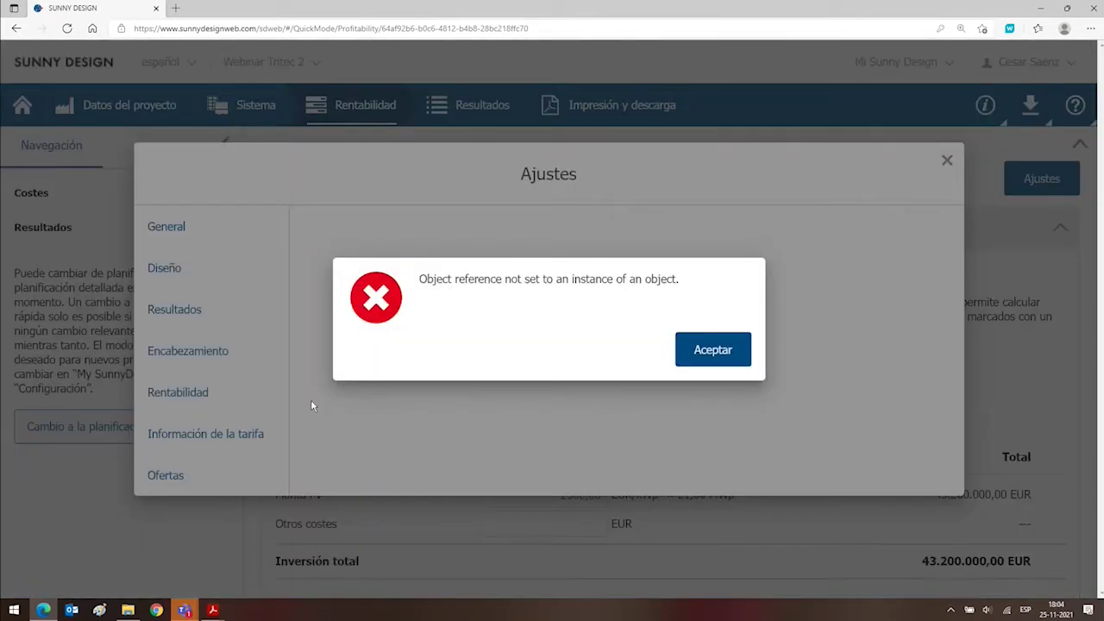
pyautogui.click(686, 361)
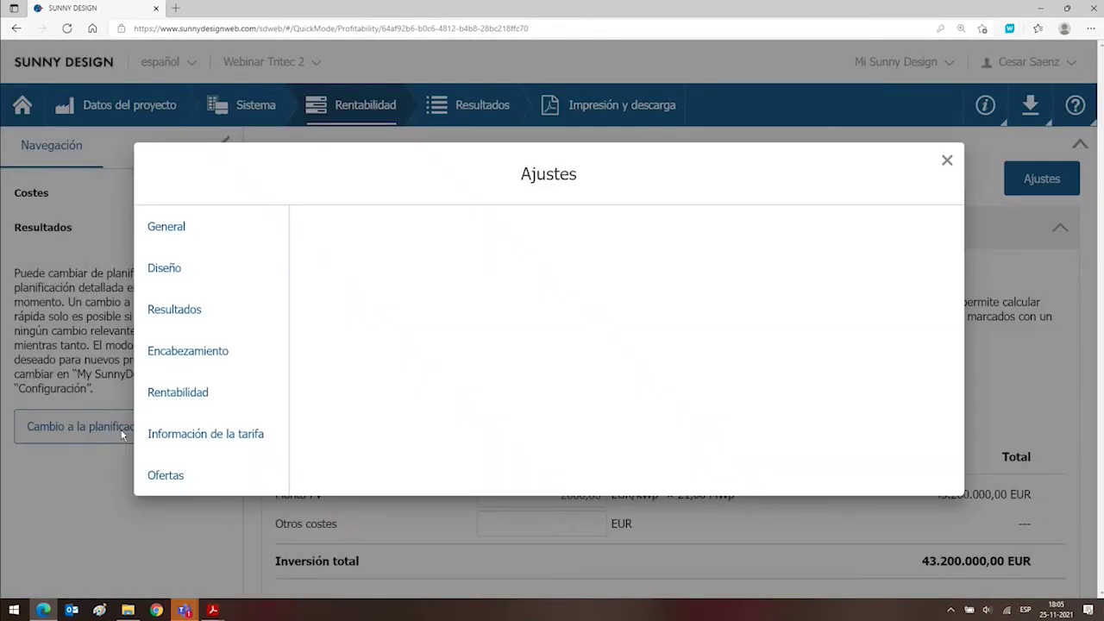
pyautogui.click(182, 435)
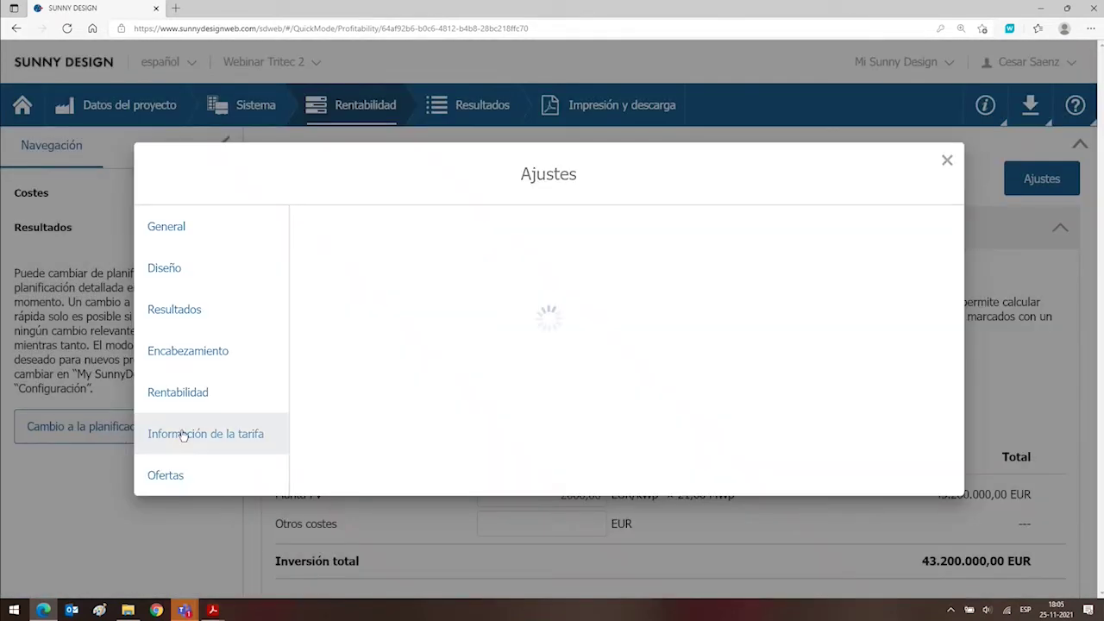
pyautogui.scroll(-5, 401, 315)
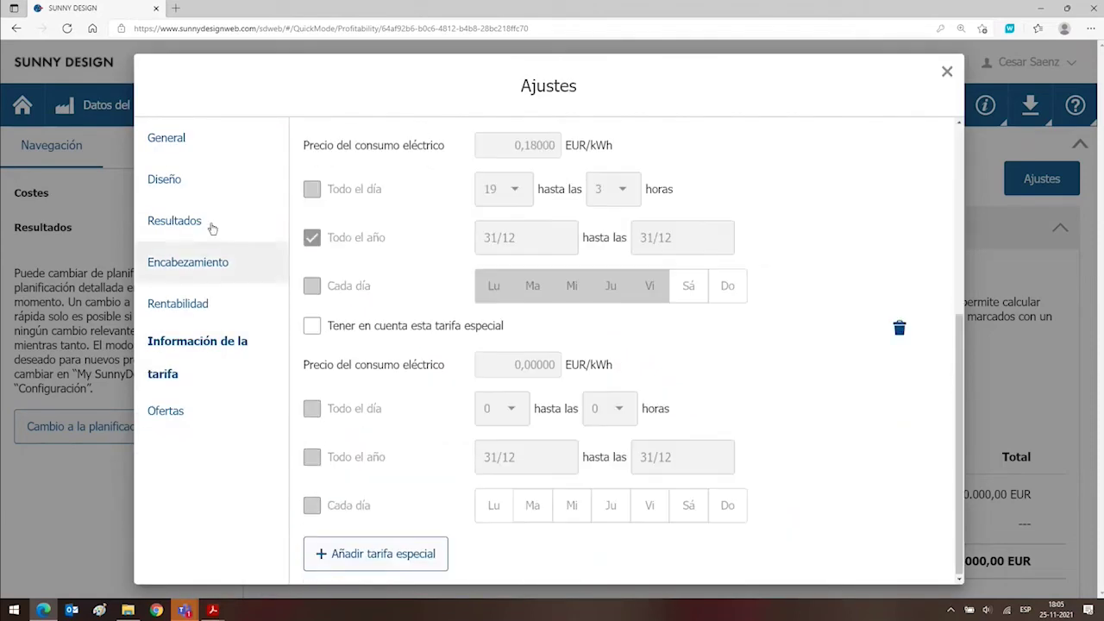
pyautogui.click(183, 156)
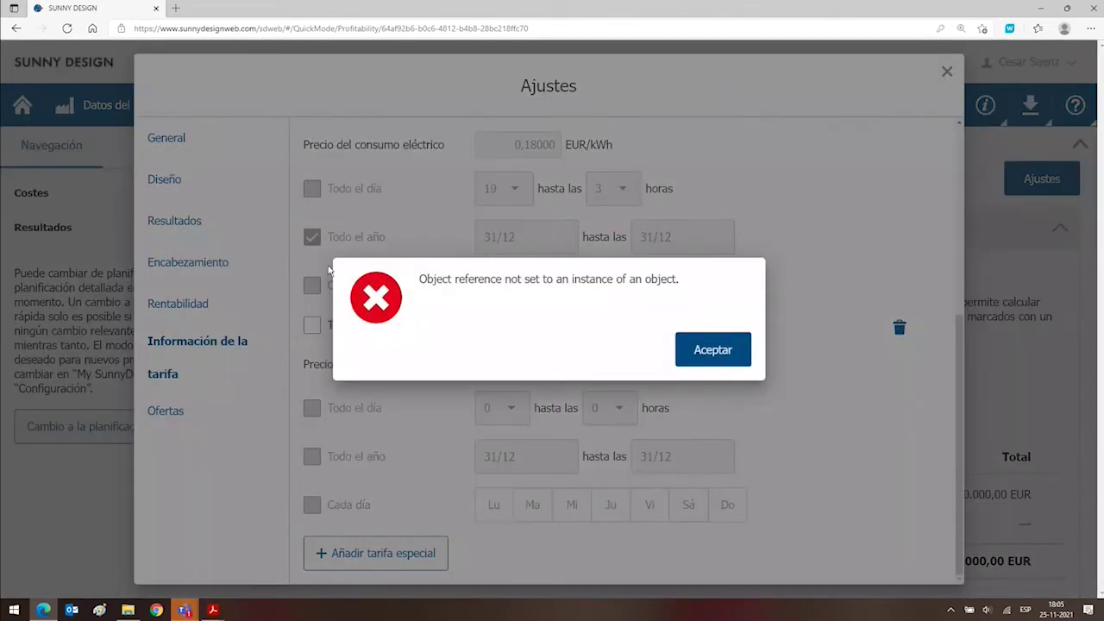
pyautogui.click(682, 348)
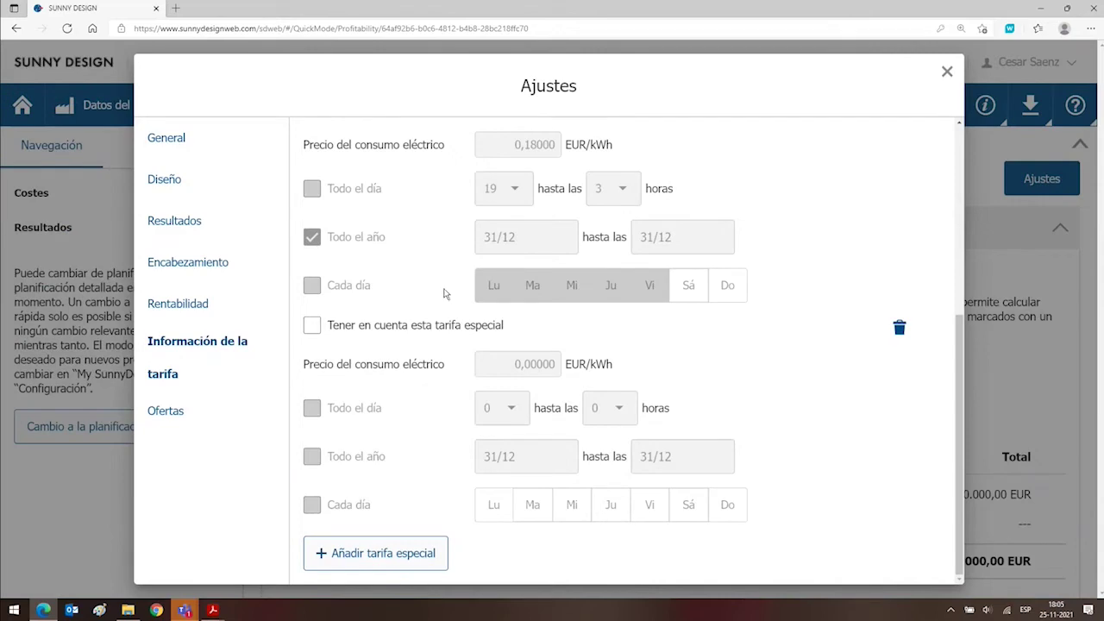
pyautogui.click(166, 145)
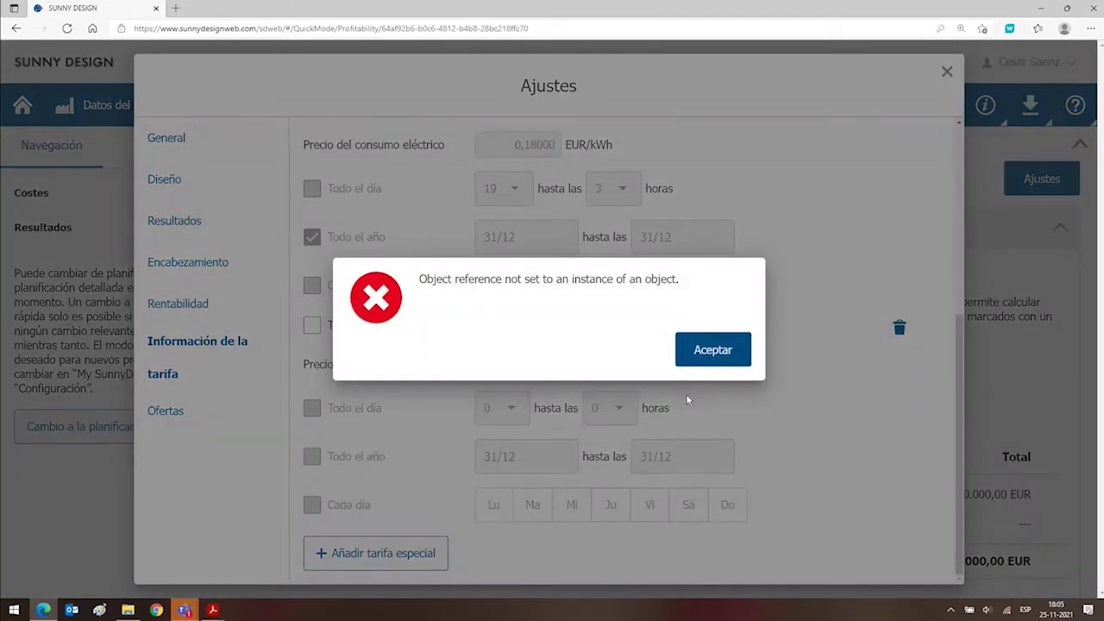
pyautogui.click(710, 355)
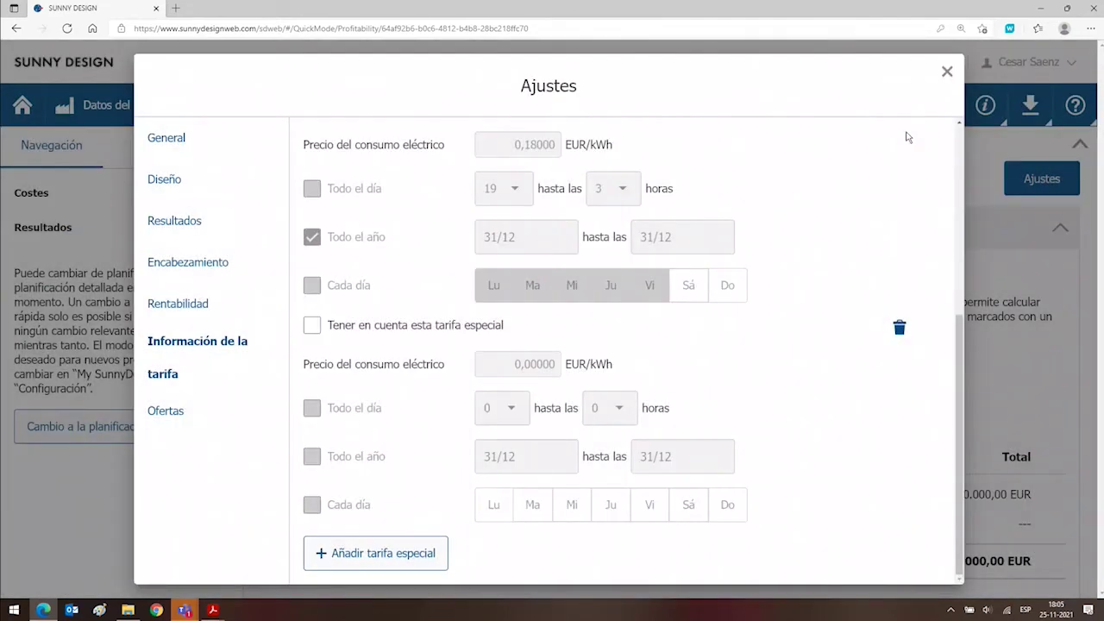
pyautogui.click(946, 72)
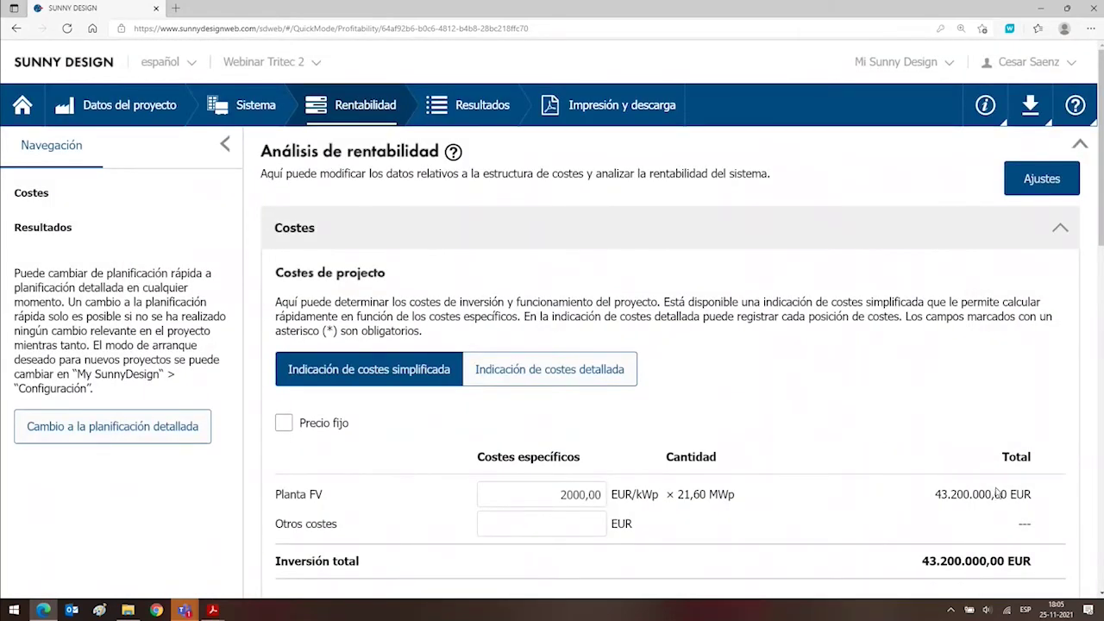
pyautogui.scroll(-3, 1027, 506)
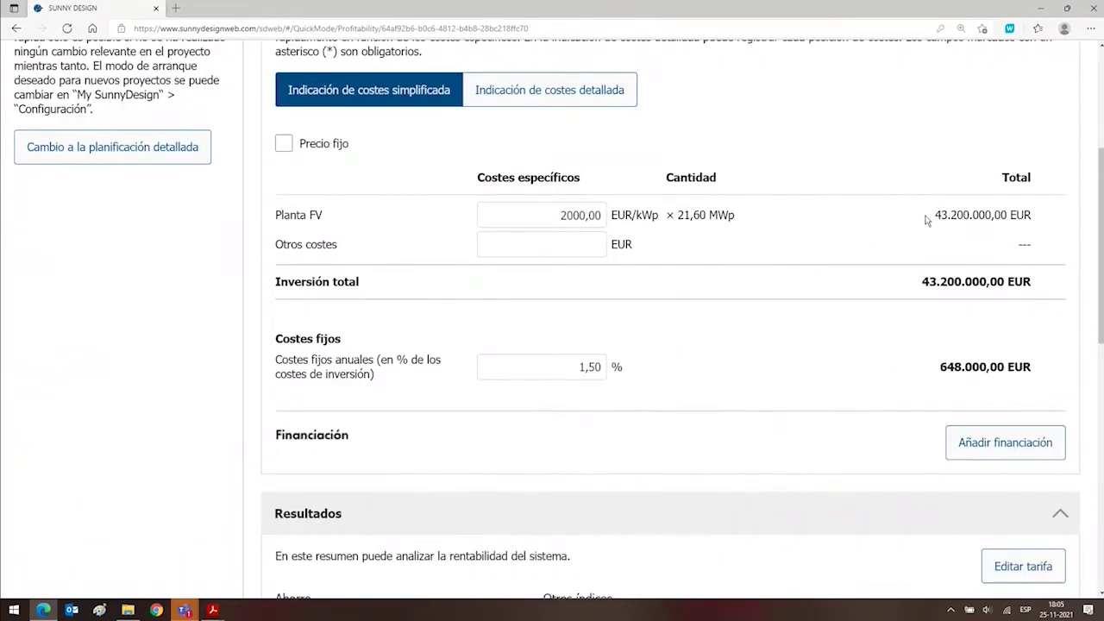
pyautogui.doubleClick(539, 366)
pyautogui.click(654, 356)
pyautogui.scroll(-3, 653, 356)
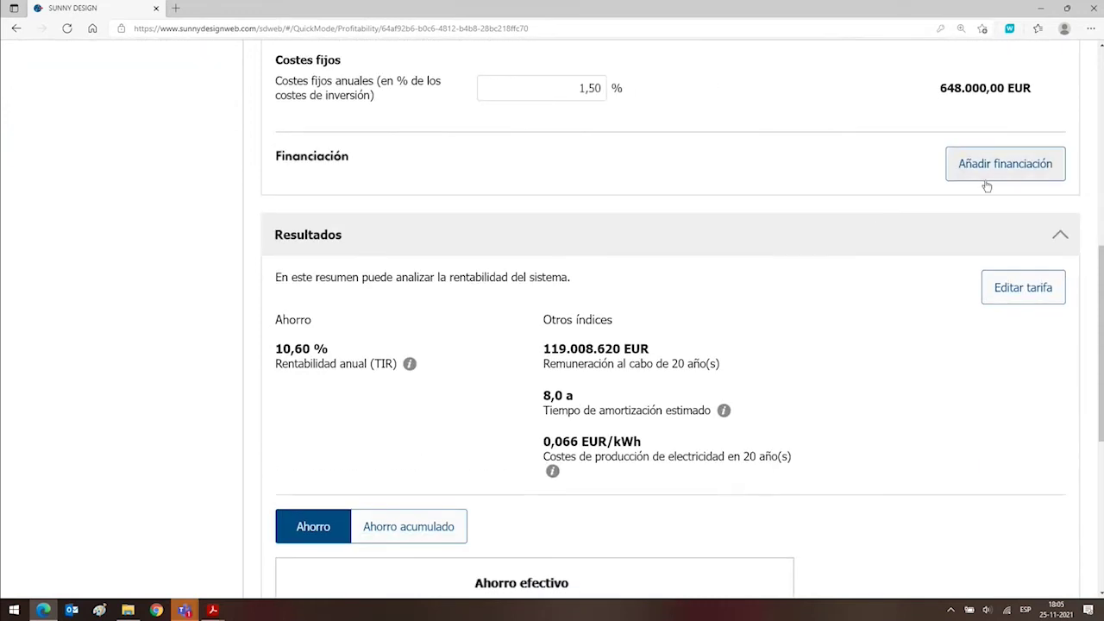
# Add financing details: 100 % own capital of 43.200.000,00 EUR, no external capital or subsidy.
pyautogui.click(998, 176)
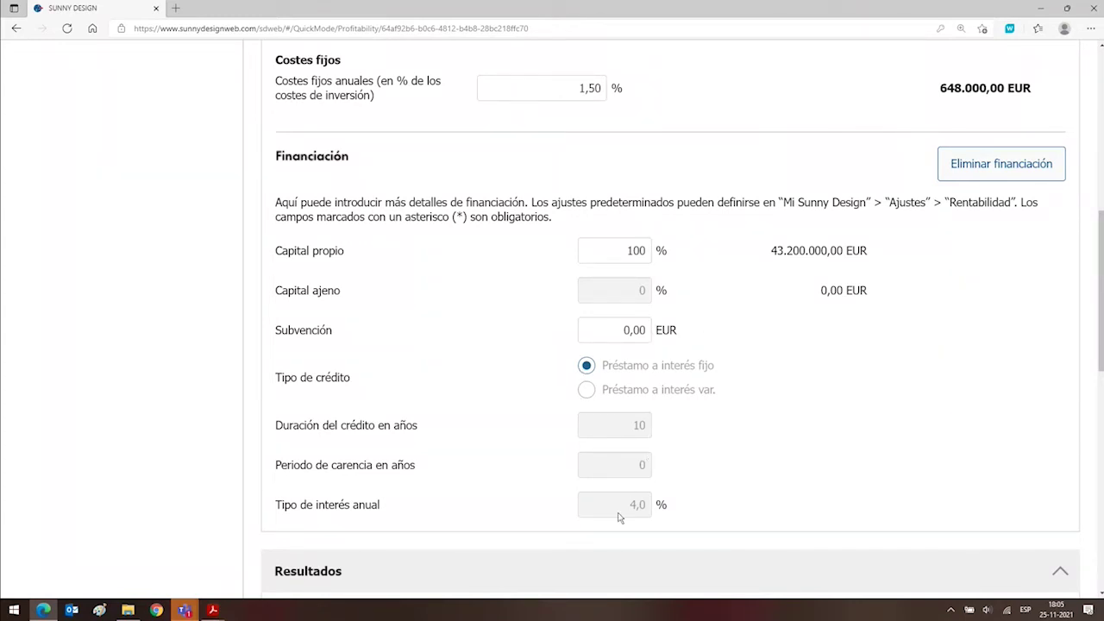
pyautogui.scroll(-3, 729, 449)
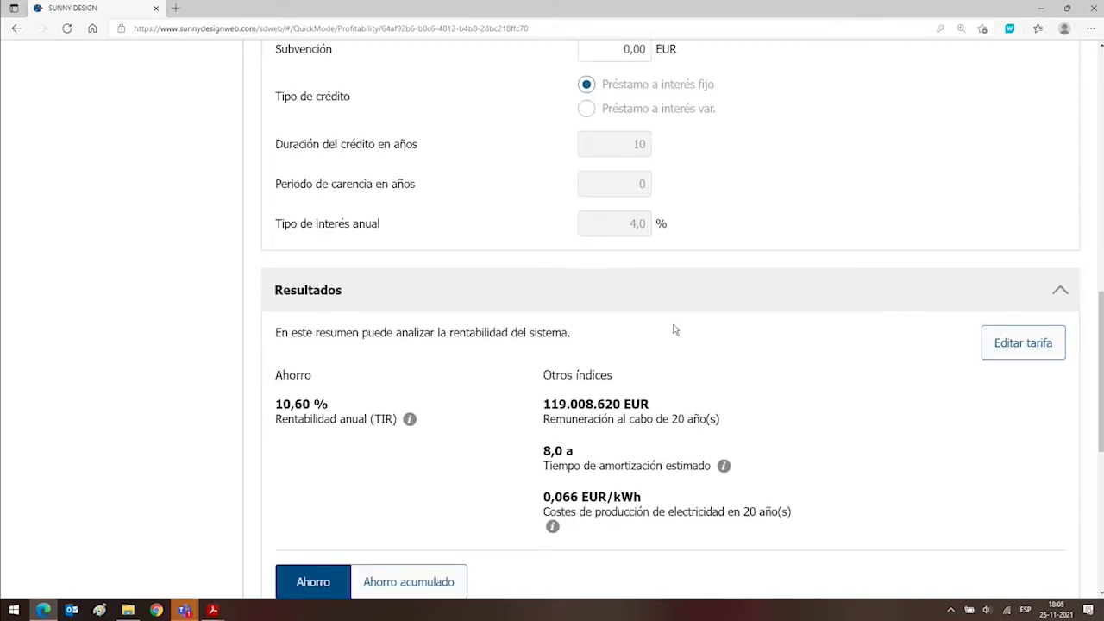
pyautogui.scroll(-3, 673, 327)
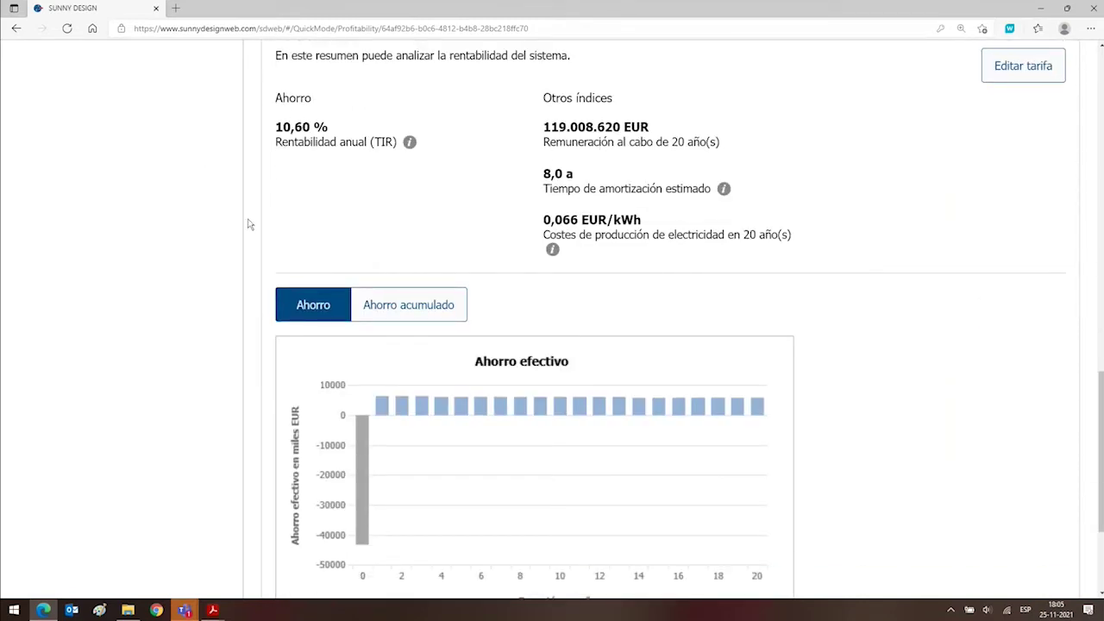
pyautogui.scroll(-3, 557, 346)
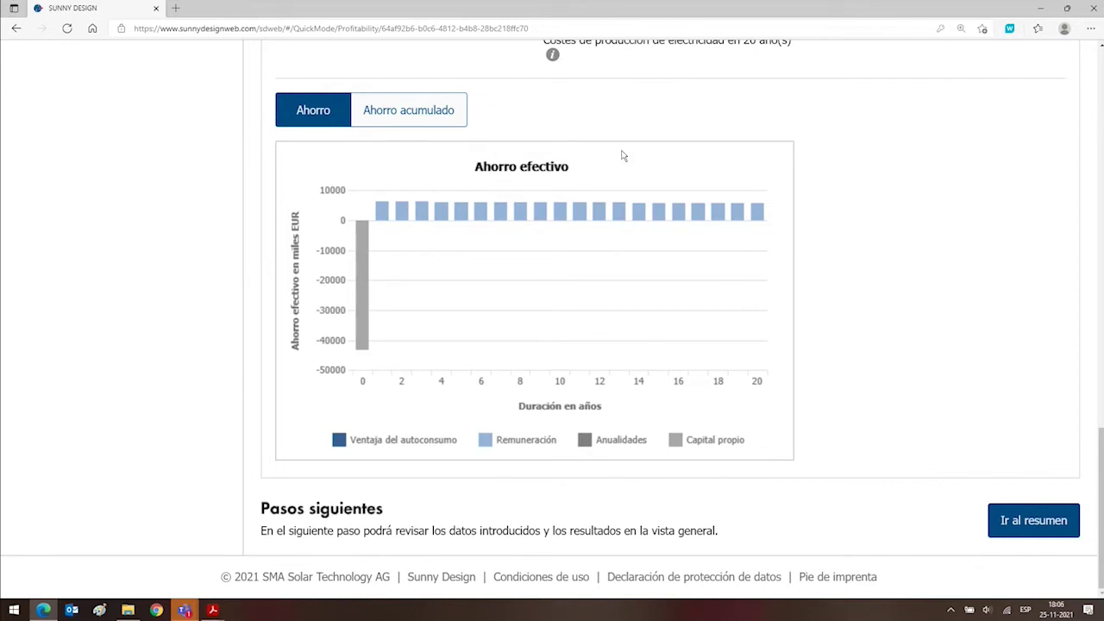
pyautogui.scroll(3, 866, 301)
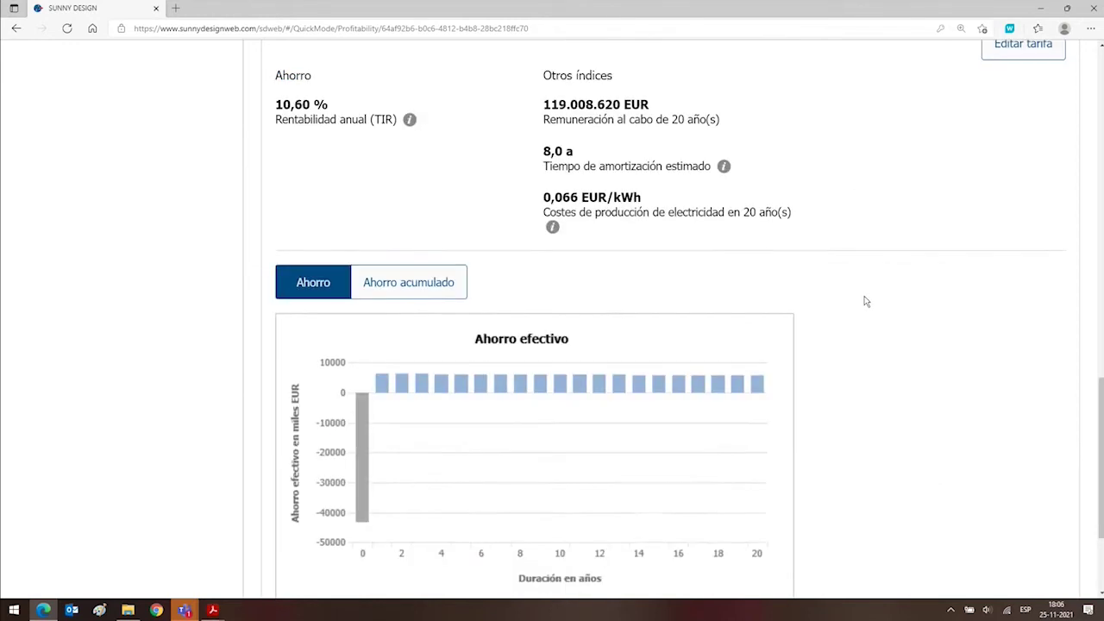
# Switch the results chart to Ahorro acumulado and review the 20-year cumulative savings.
pyautogui.click(379, 389)
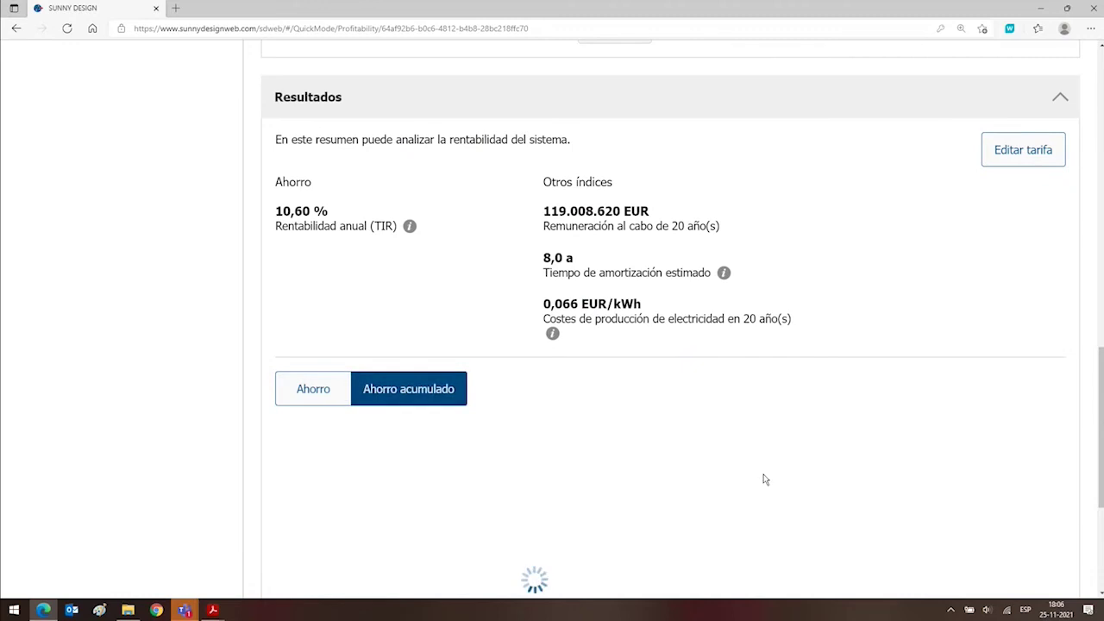
pyautogui.scroll(-3, 764, 478)
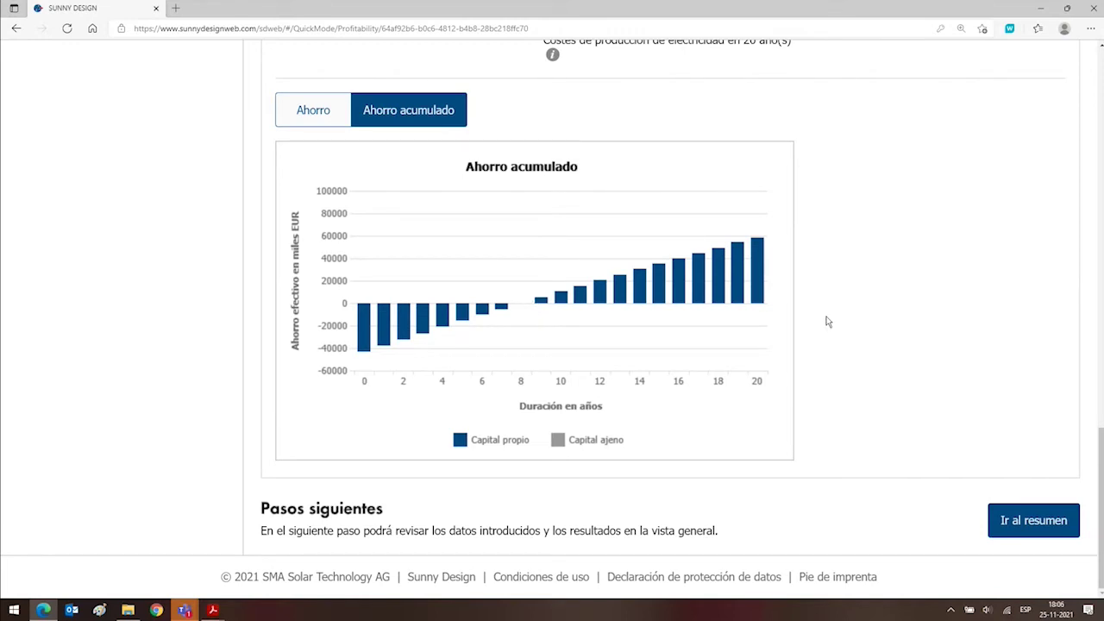
pyautogui.scroll(6, 826, 322)
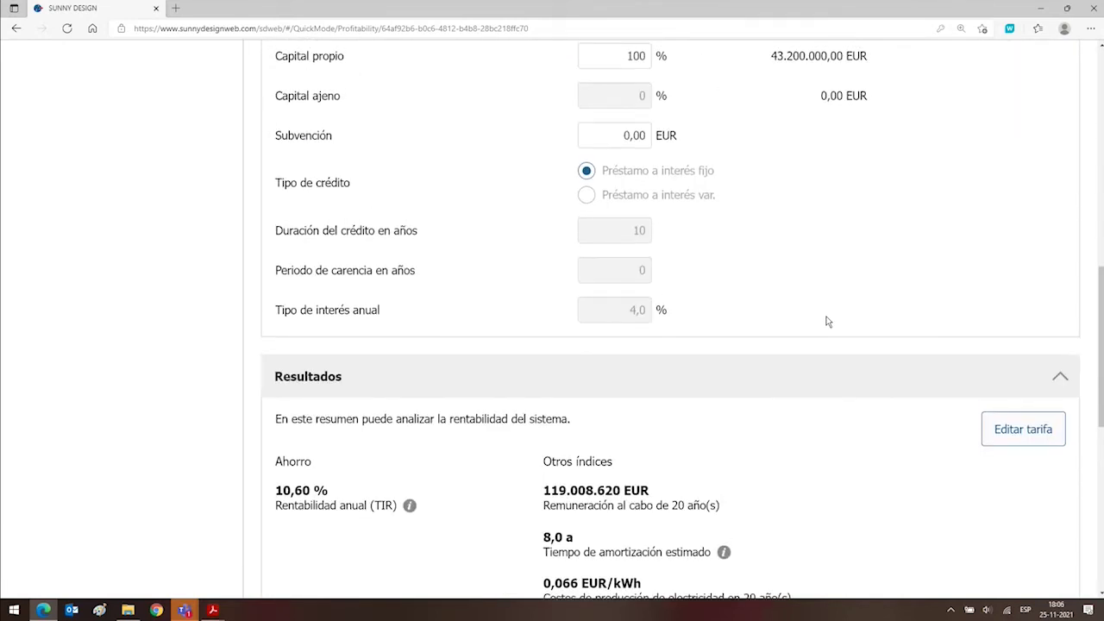
pyautogui.scroll(8, 826, 321)
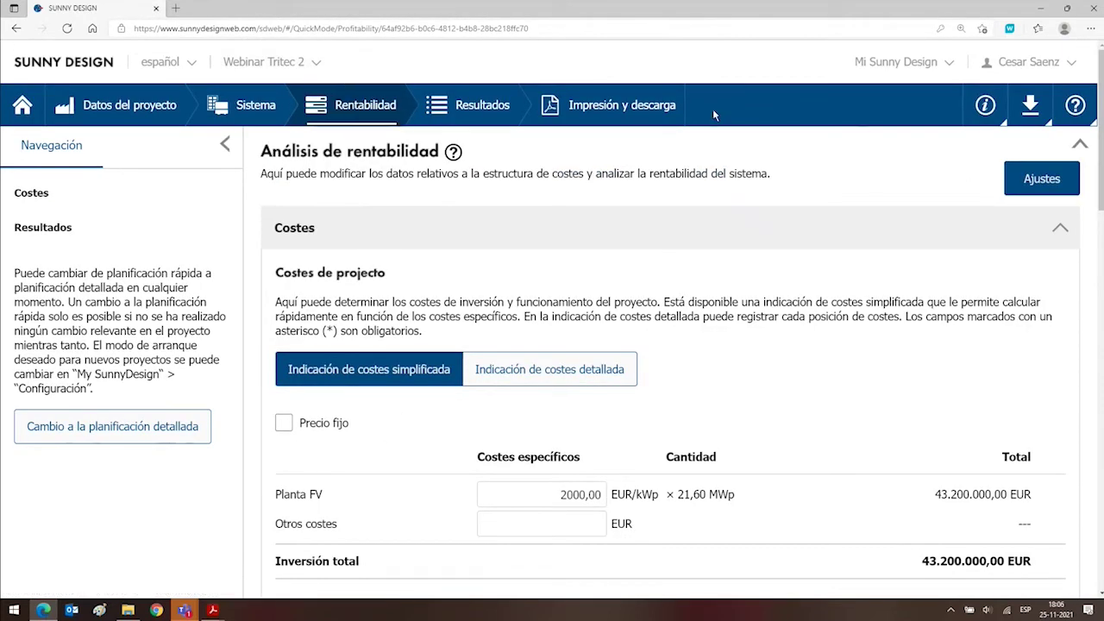
# Tick 'Análisis de la rentabilidad' in Impresión y descarga and refresh the report preview.
pyautogui.click(619, 105)
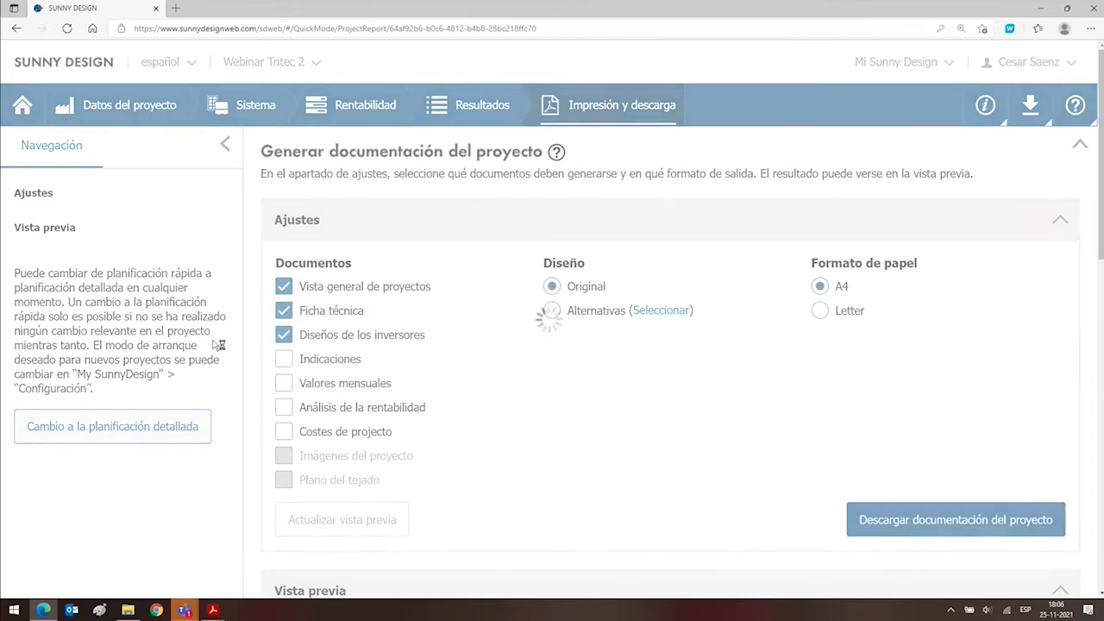
pyautogui.click(282, 407)
pyautogui.scroll(-3, 703, 431)
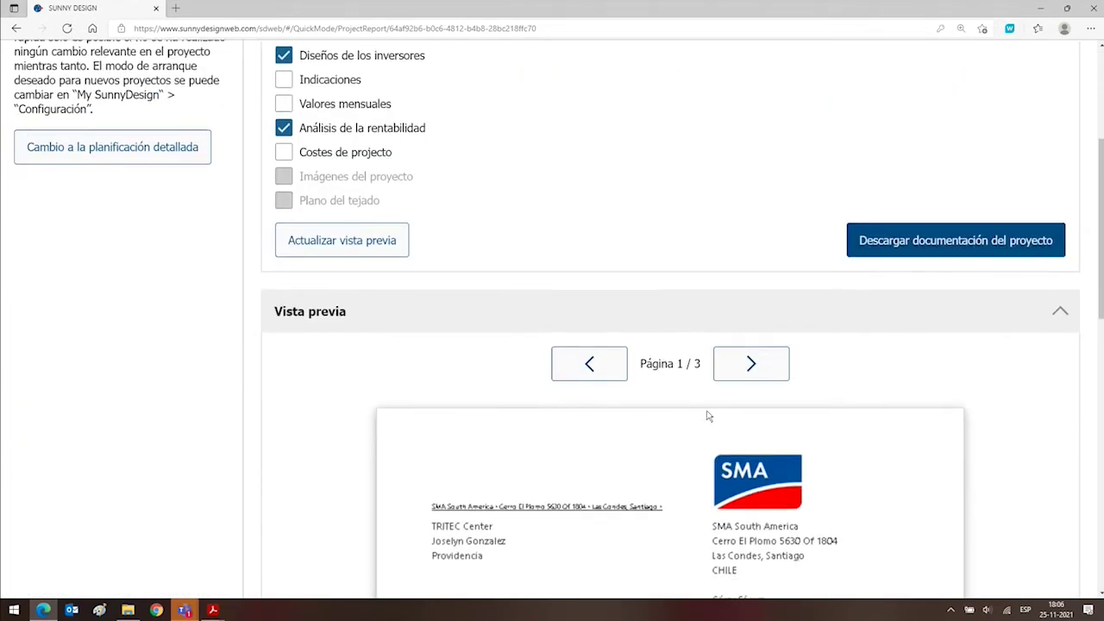
pyautogui.click(398, 231)
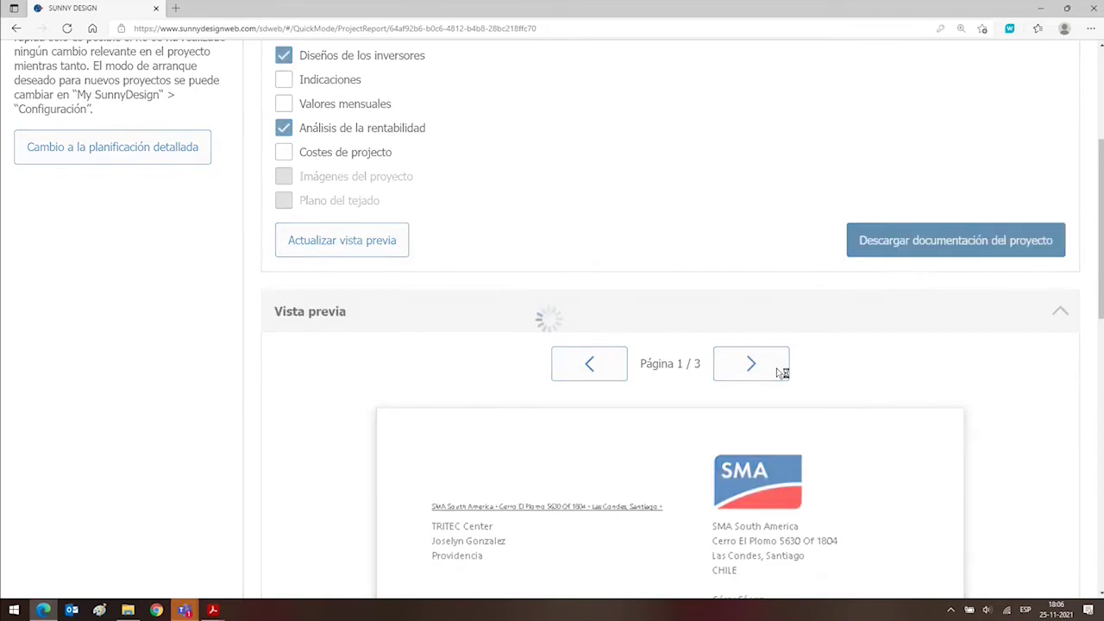
pyautogui.scroll(-3, 773, 367)
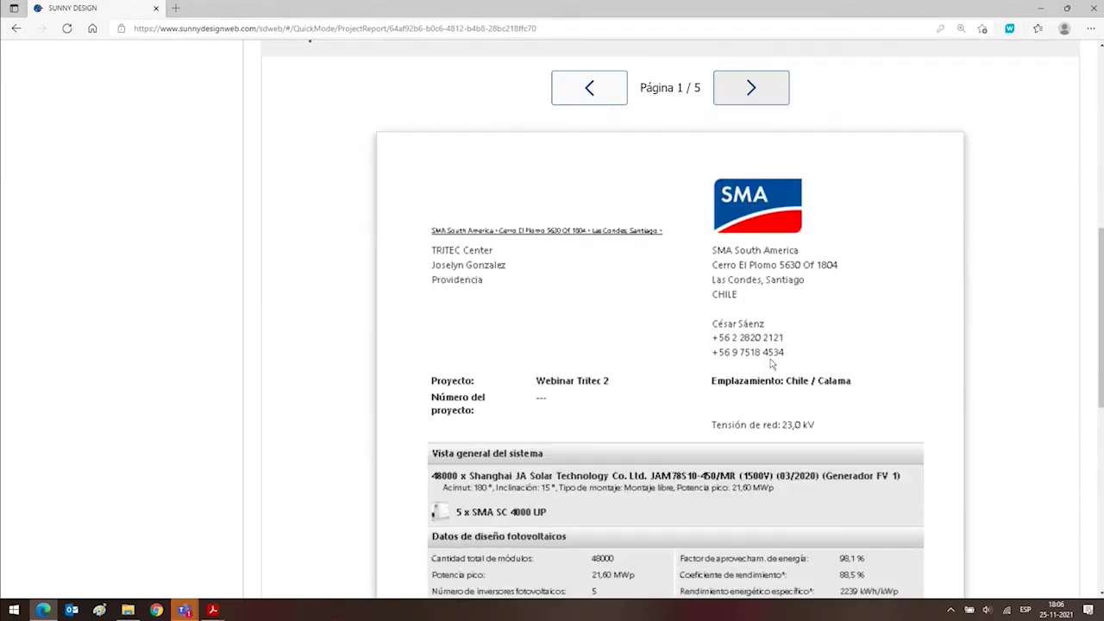
# Page through the five-page preview to the profitability page with 10,60 % IRR and savings charts.
pyautogui.click(751, 86)
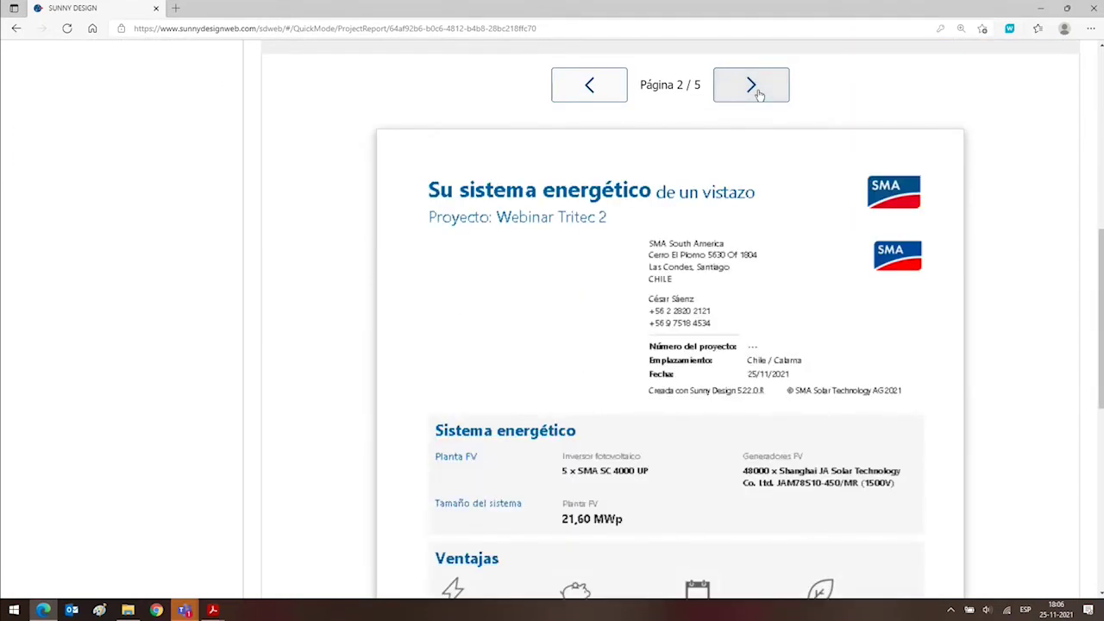
pyautogui.click(757, 91)
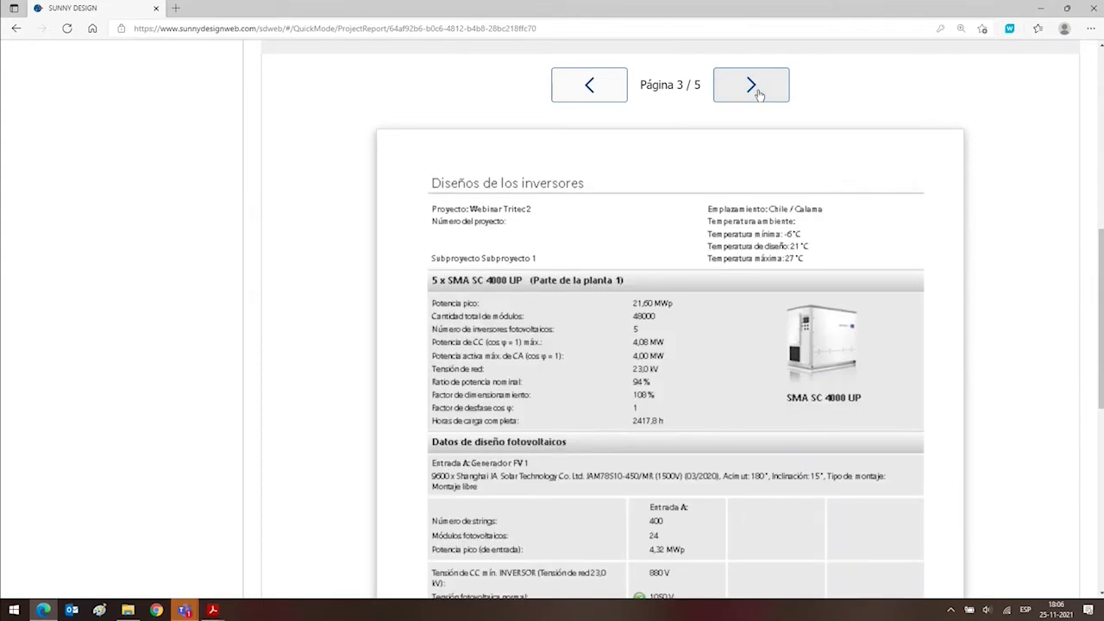
pyautogui.click(757, 92)
pyautogui.scroll(-2, 745, 135)
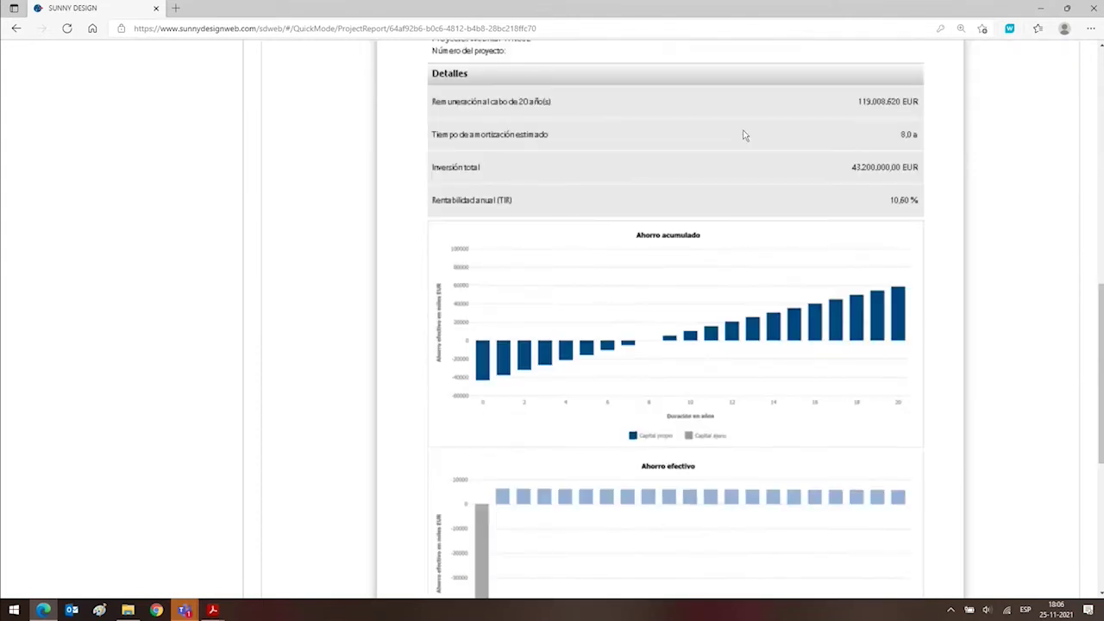
pyautogui.scroll(-1, 745, 136)
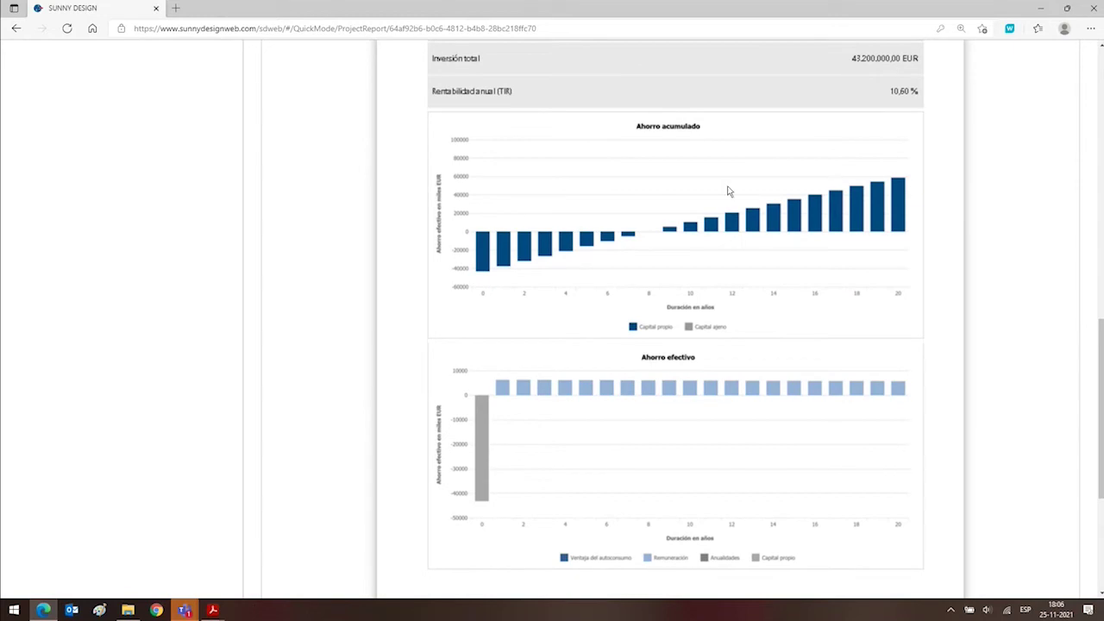
pyautogui.scroll(9, 729, 191)
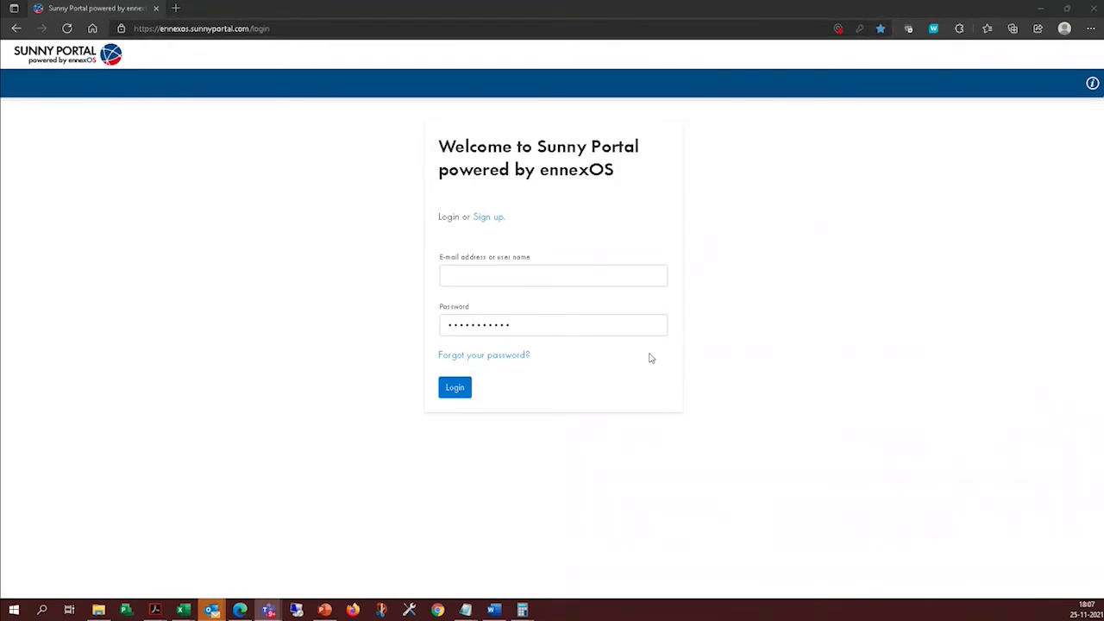
# Sign in to Sunny Portal ennexOS using the saved account credentials from Edge's suggestions.
pyautogui.click(169, 32)
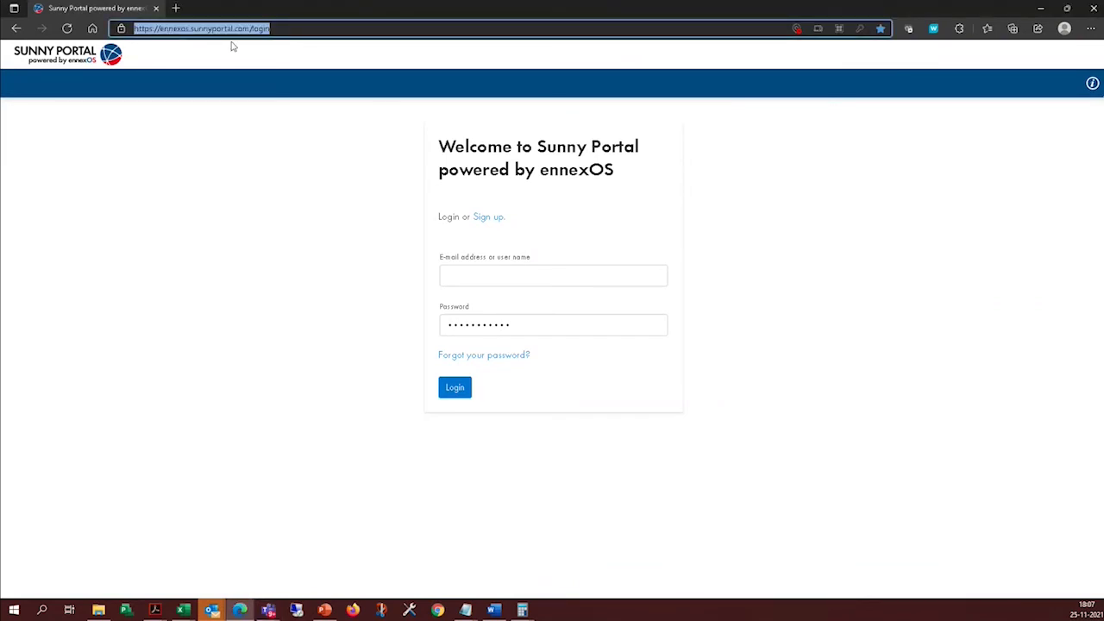
pyautogui.click(182, 78)
pyautogui.hotkey('ctrl', '+')
pyautogui.hotkey('ctrl', '-')
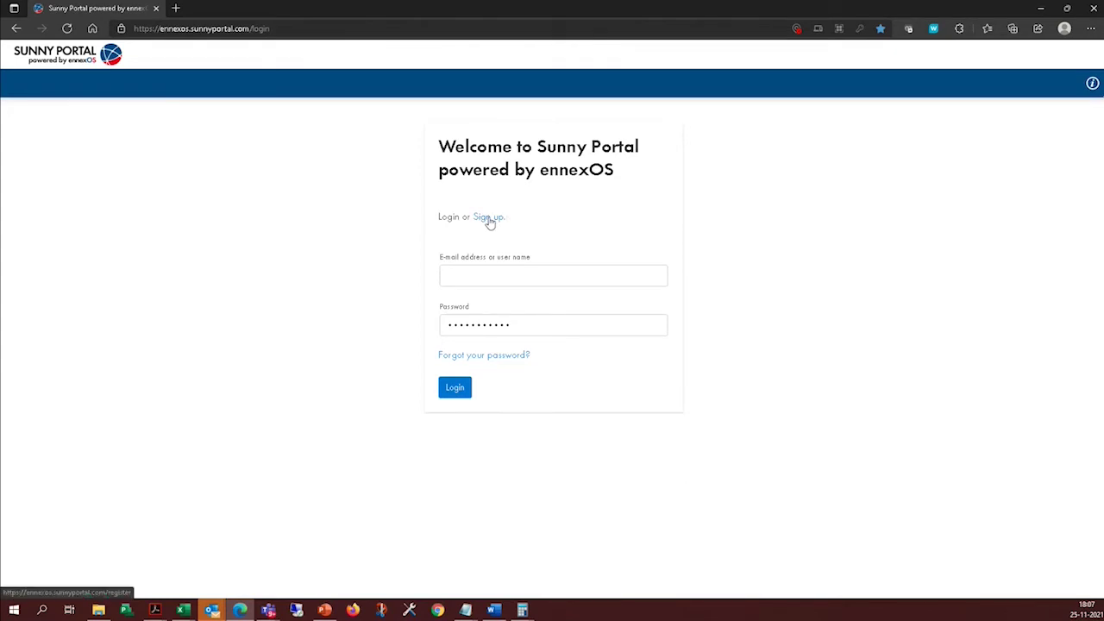
pyautogui.click(621, 274)
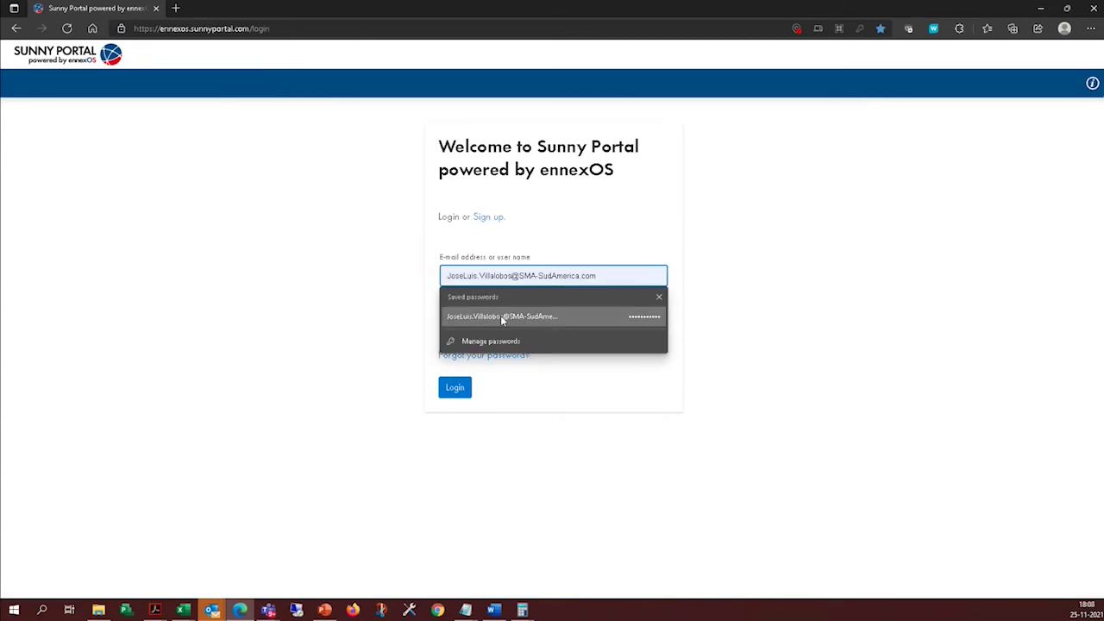
pyautogui.click(501, 317)
pyautogui.click(830, 349)
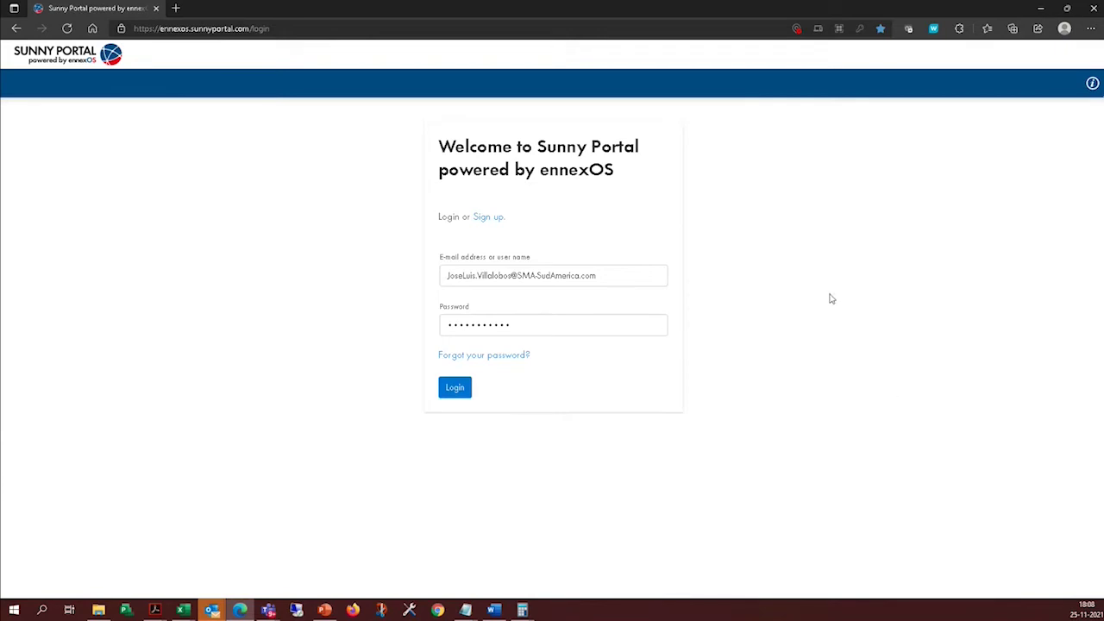
pyautogui.click(457, 391)
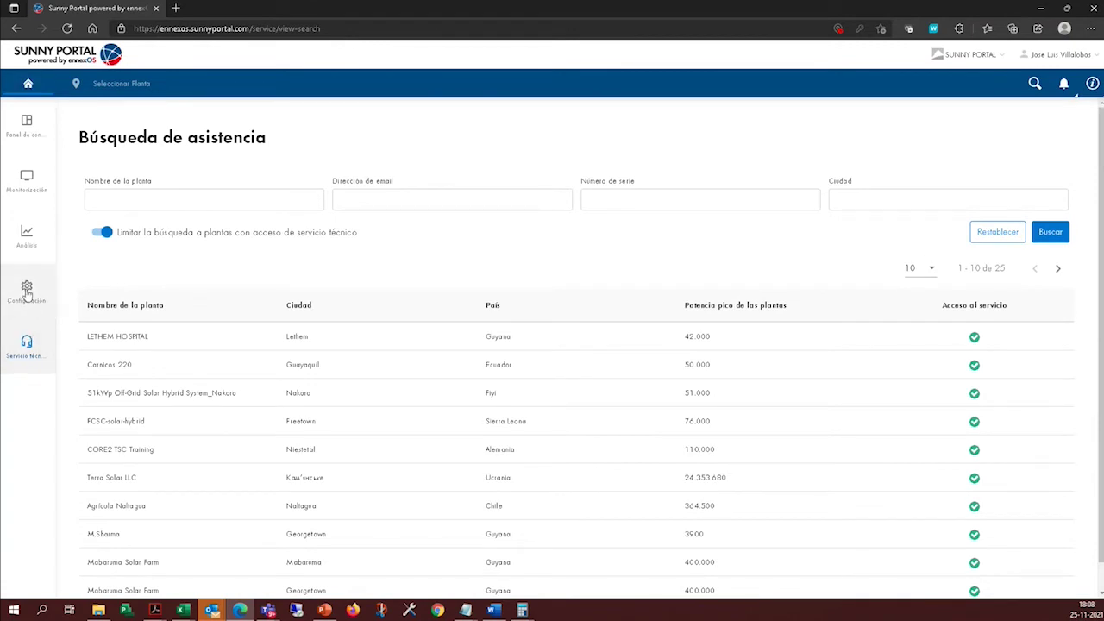
# Visit Configuración > Crear planta, return to Servicio técnico, and open the LETHEM HOSPITAL plant.
pyautogui.click(27, 287)
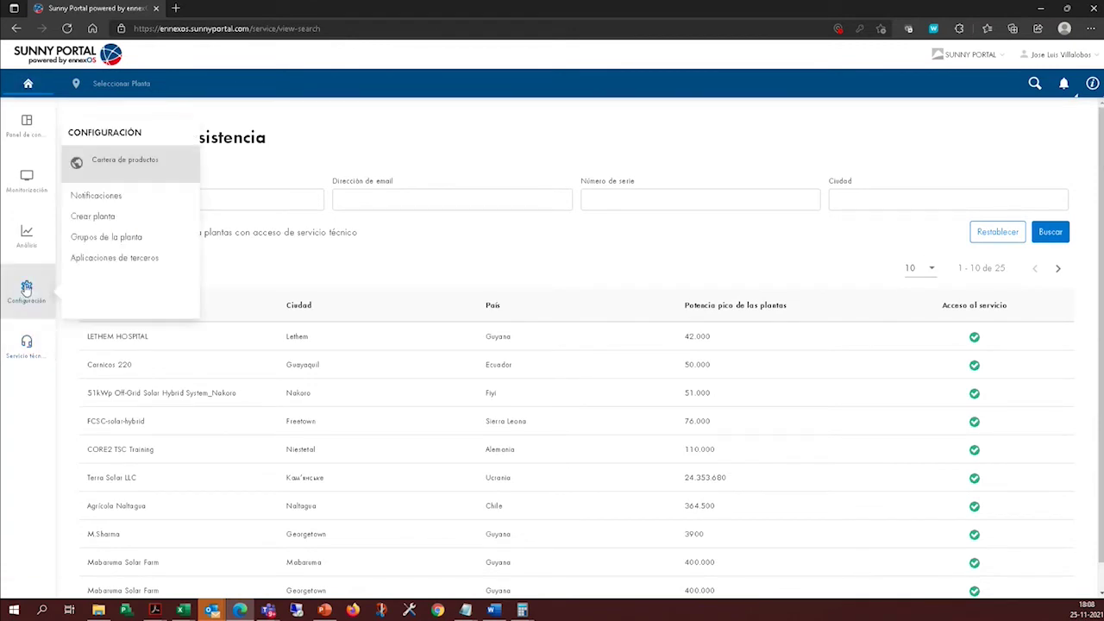
pyautogui.click(104, 216)
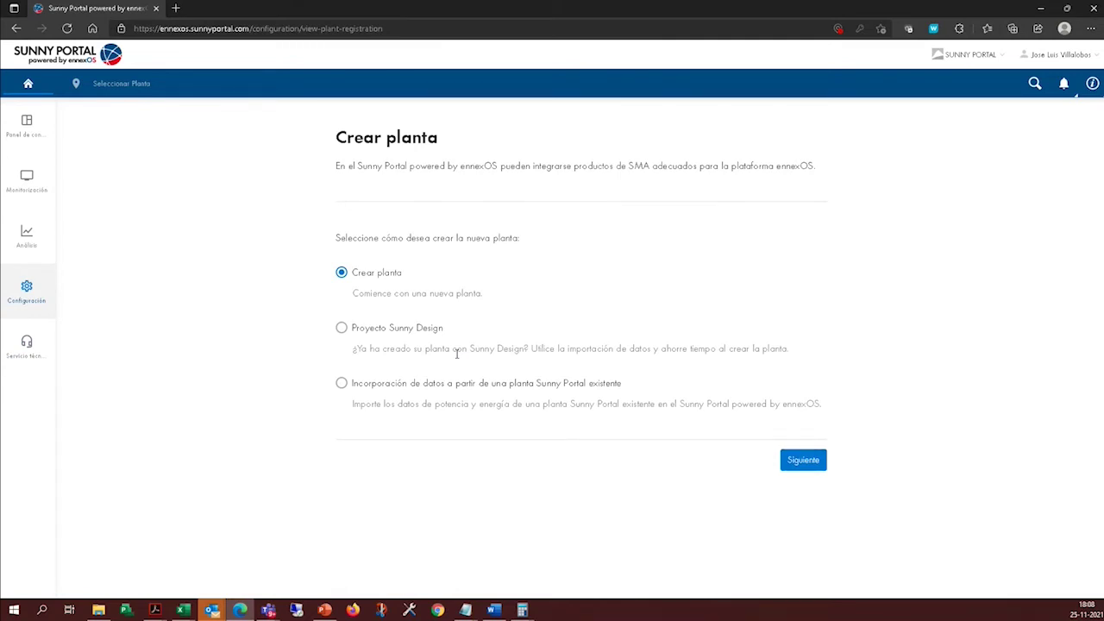
pyautogui.click(27, 345)
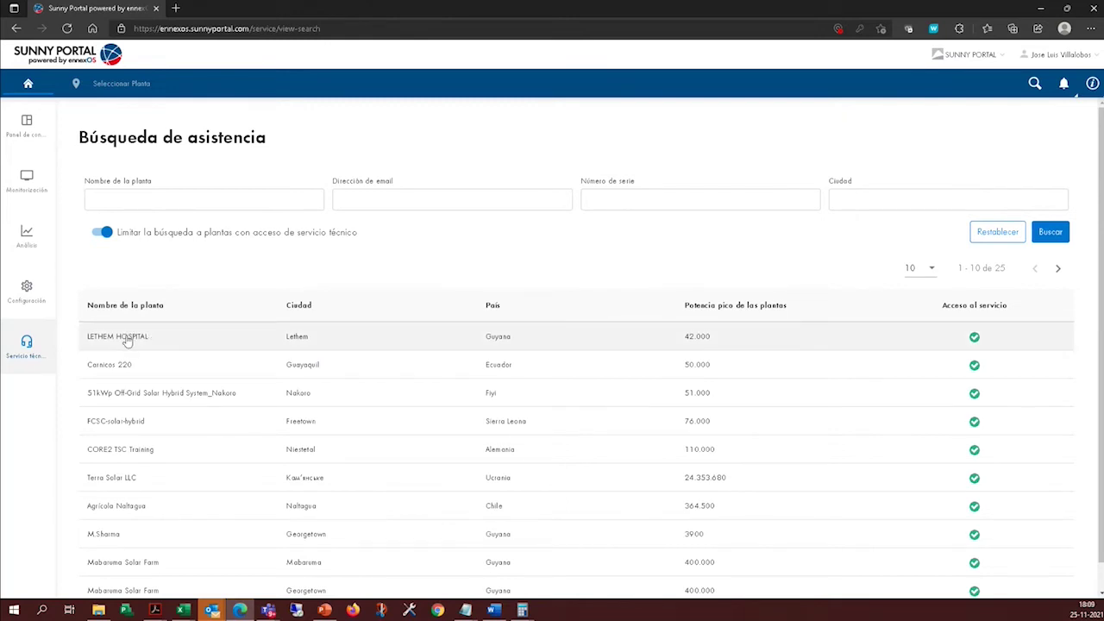
pyautogui.click(128, 340)
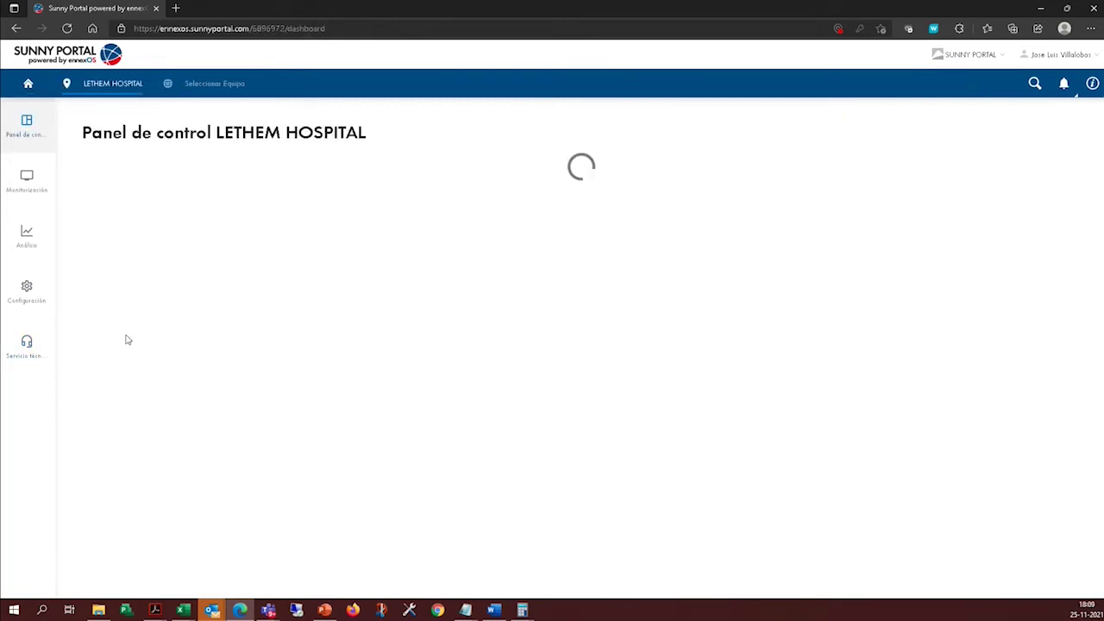
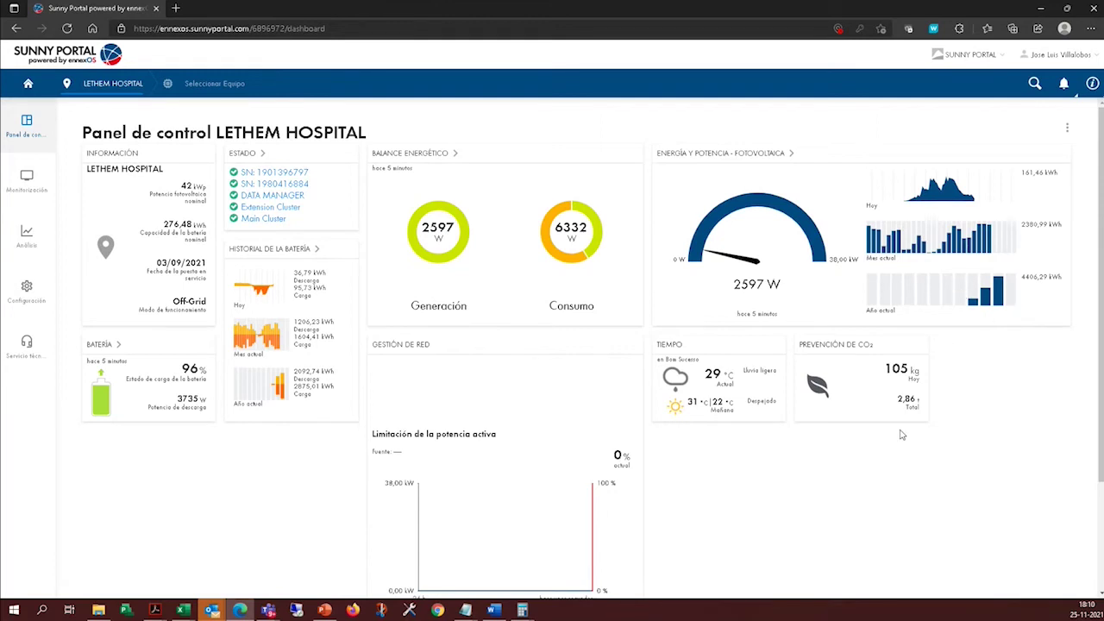
# Review the LETHEM HOSPITAL dashboard and open the Seleccionar Equipo device dropdown.
pyautogui.scroll(-1, 902, 436)
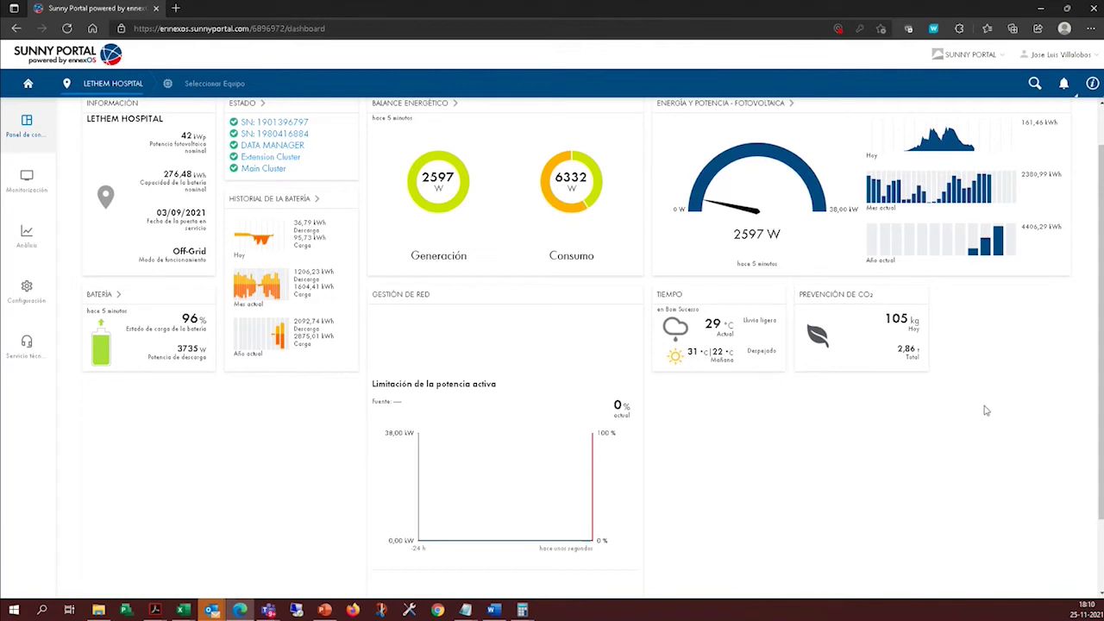
pyautogui.scroll(1, 992, 448)
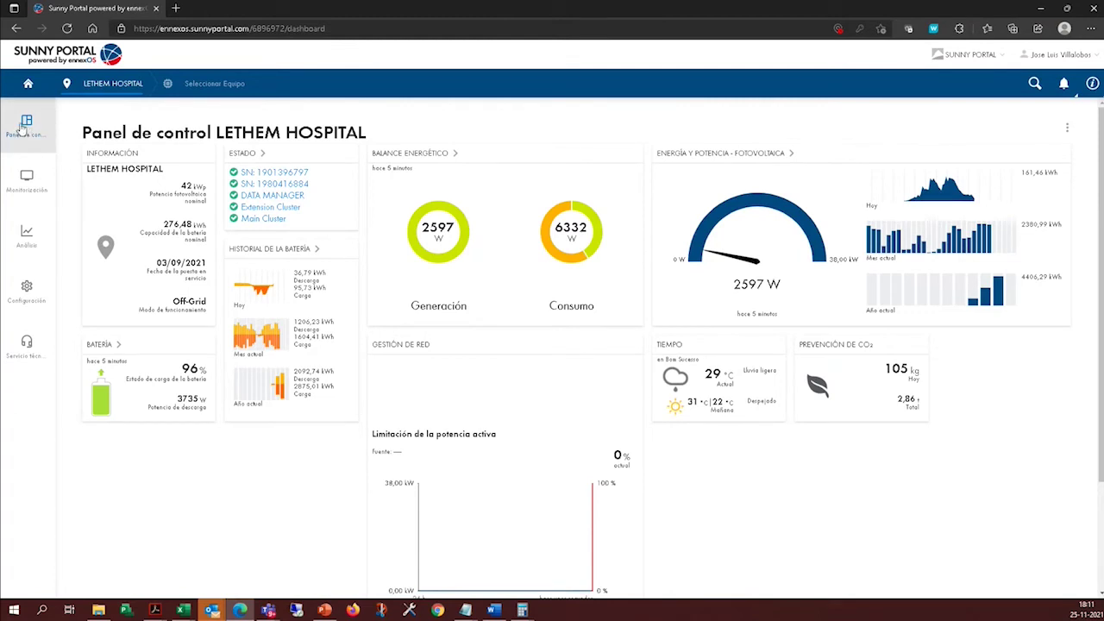
pyautogui.click(26, 184)
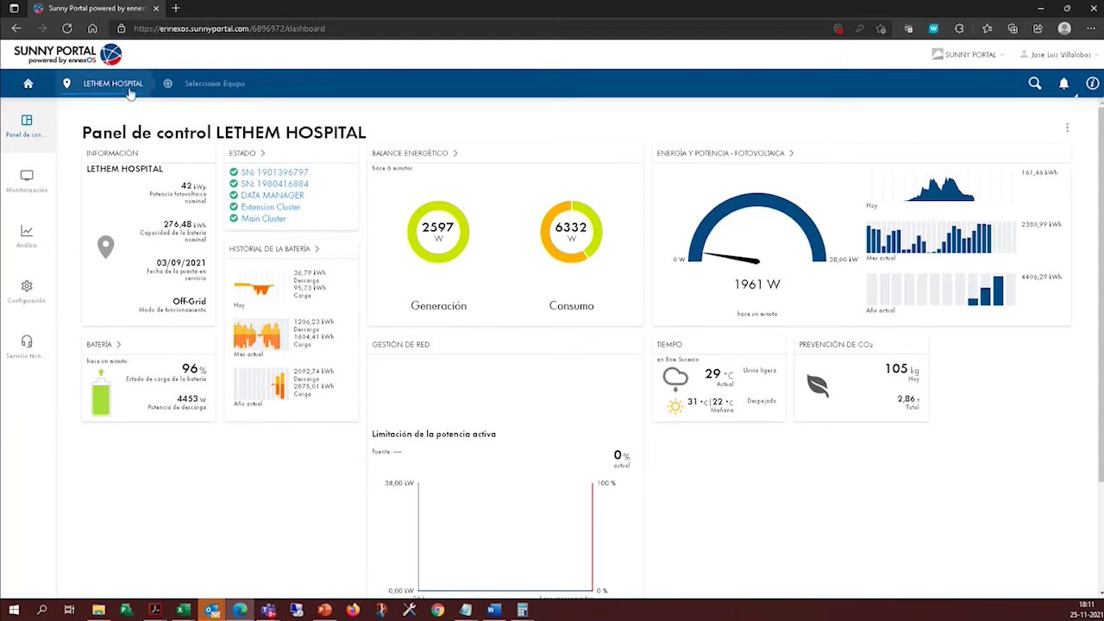
pyautogui.click(208, 84)
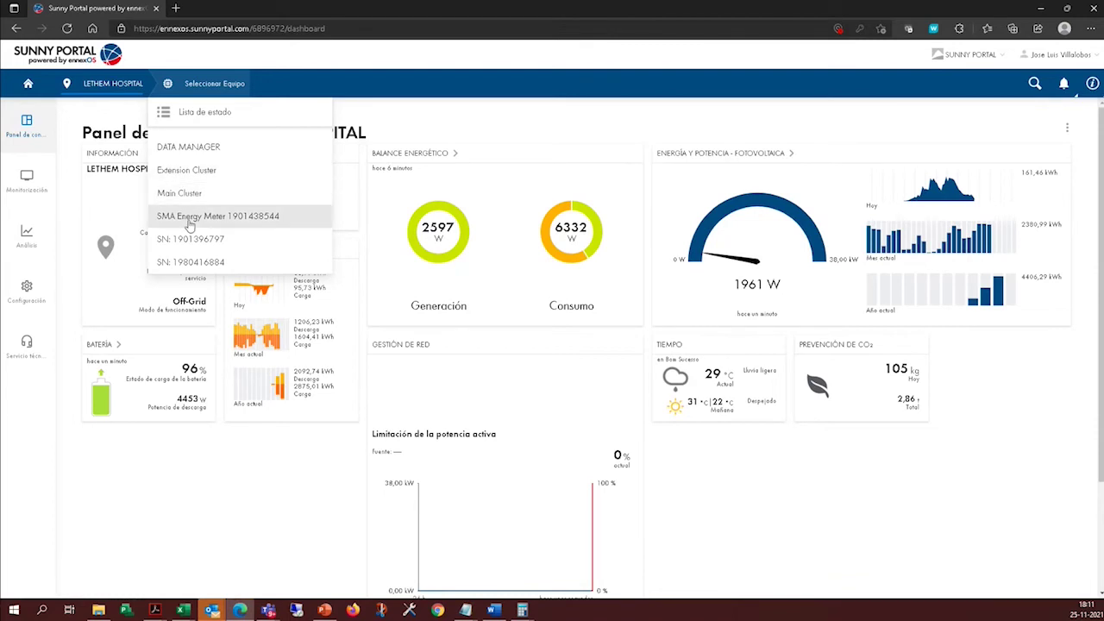
# Switch to Main Cluster, noting its VRLA battery and 138,24 kWh capacity, and open Monitorización.
pyautogui.click(190, 193)
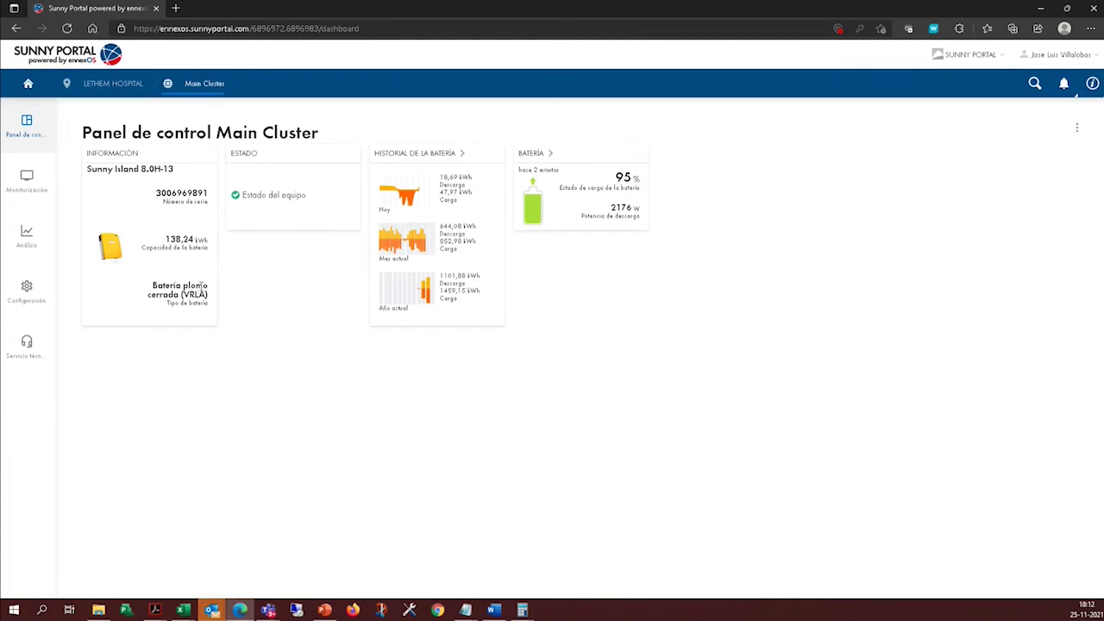
pyautogui.moveTo(144, 279); pyautogui.dragTo(204, 303)
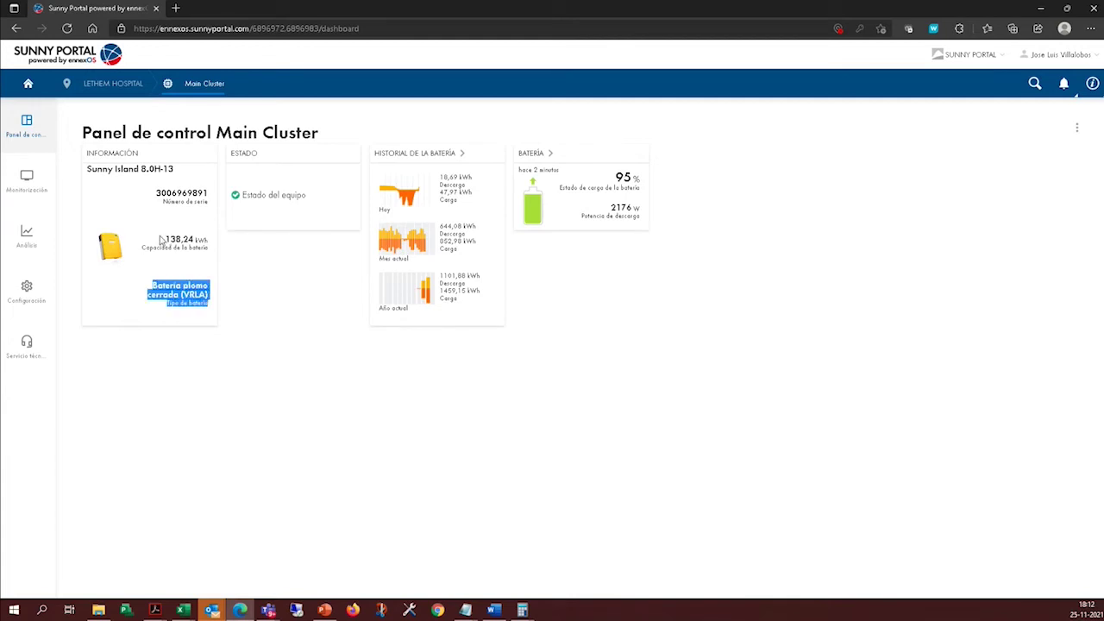
pyautogui.moveTo(166, 240); pyautogui.dragTo(205, 243)
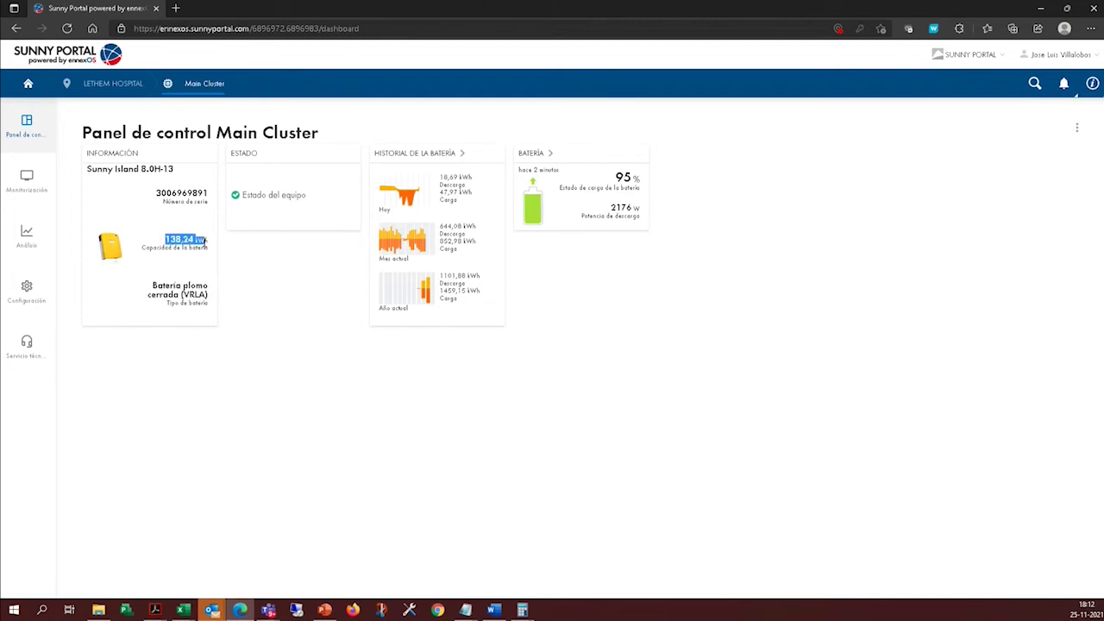
pyautogui.click(219, 228)
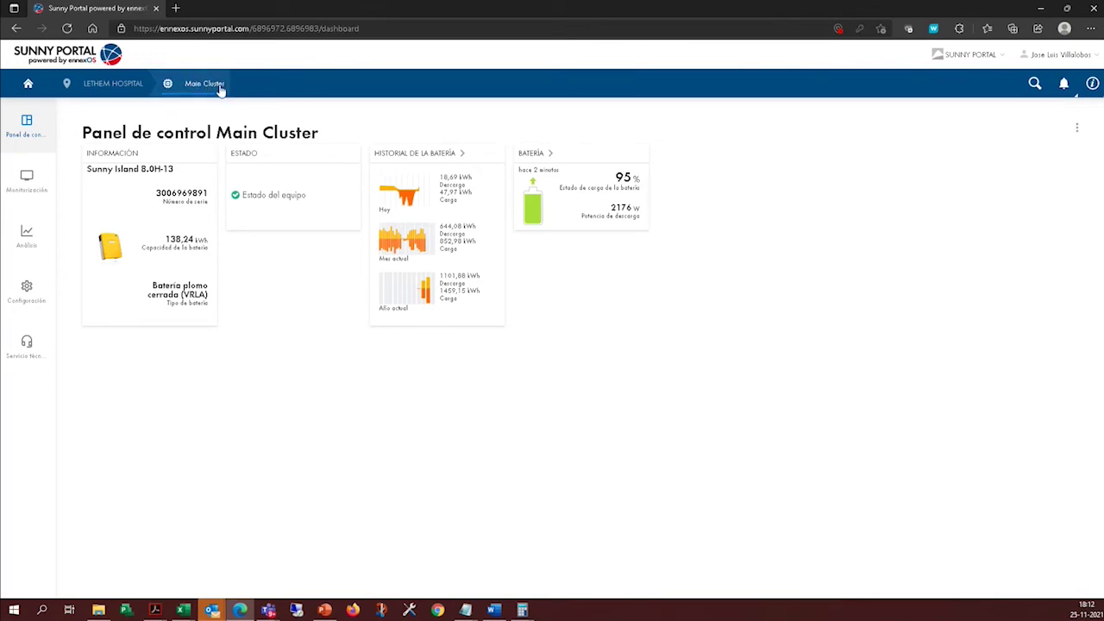
pyautogui.click(25, 183)
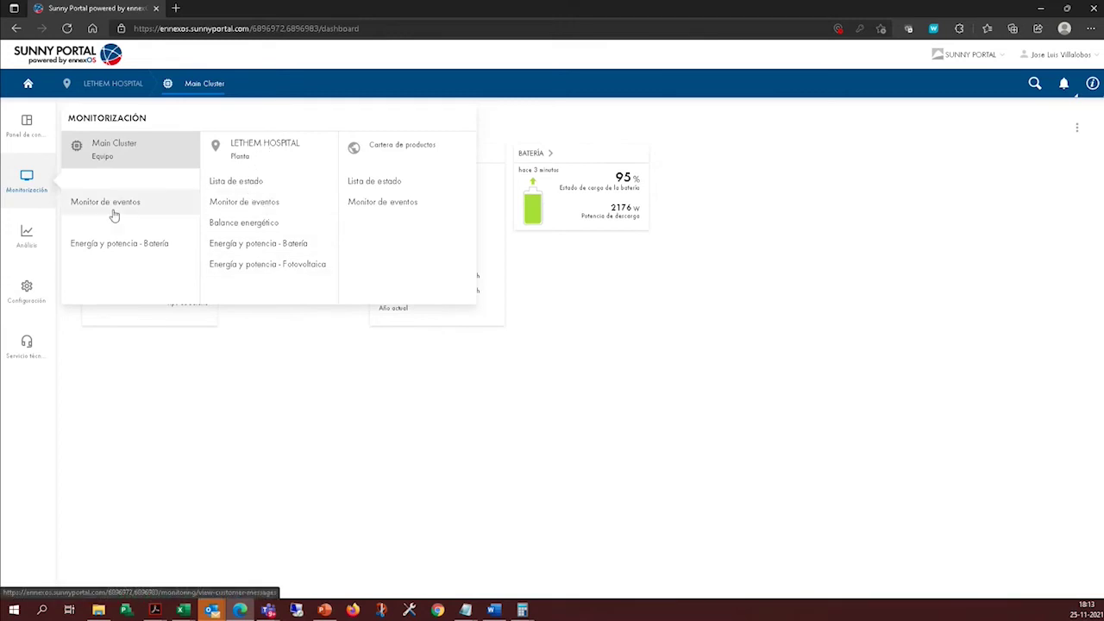
# Open the Main Cluster's Energía y potencia - Batería page and look through it.
pyautogui.click(123, 248)
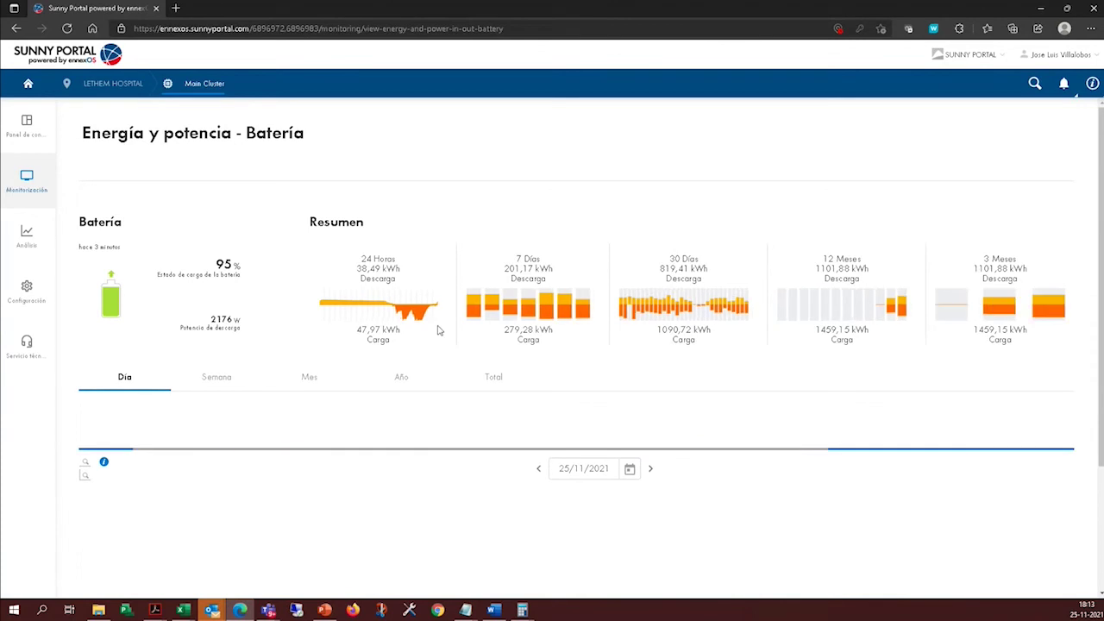
pyautogui.scroll(-2, 596, 385)
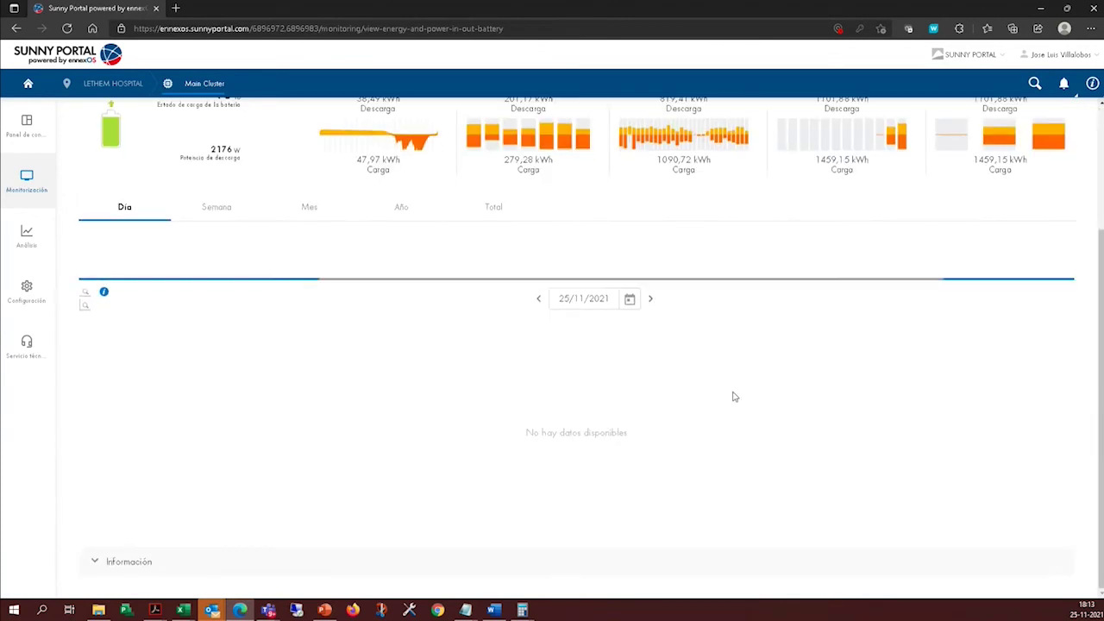
pyautogui.scroll(2, 719, 394)
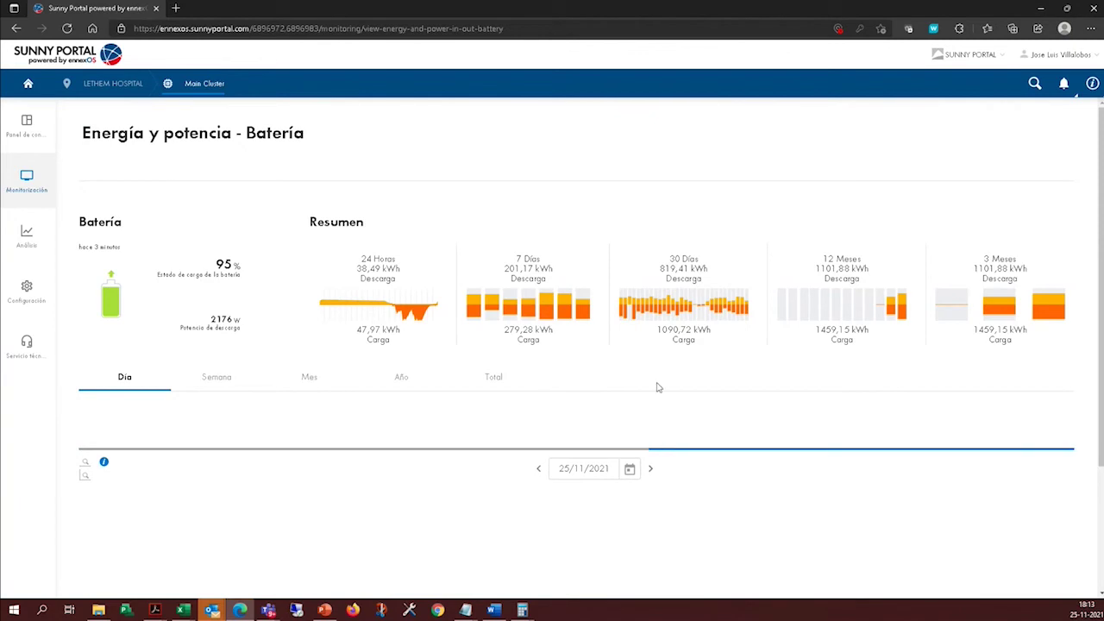
pyautogui.scroll(-2, 900, 408)
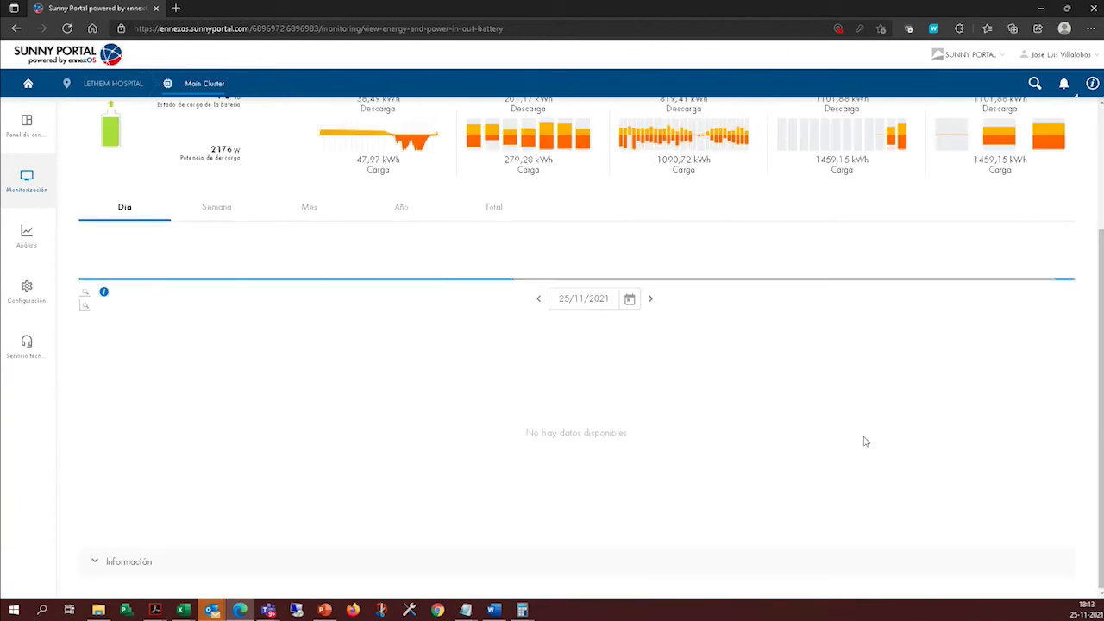
pyautogui.scroll(1, 803, 461)
pyautogui.scroll(-1, 806, 459)
# Step the battery chart back to 24/11/2021 and switch it to the week view.
pyautogui.click(538, 298)
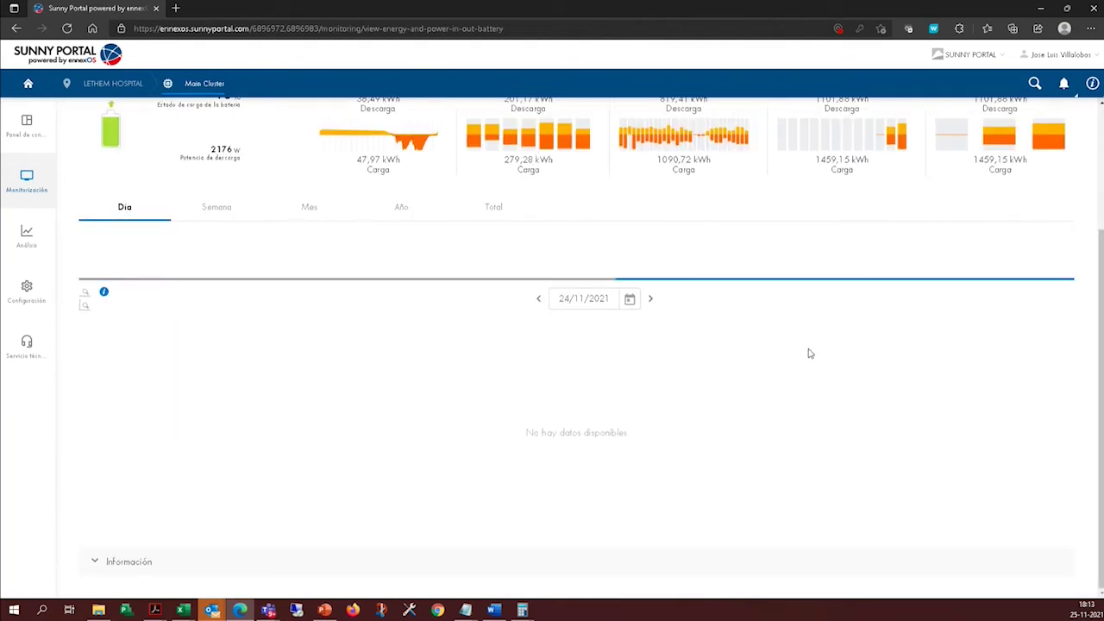
pyautogui.scroll(2, 798, 428)
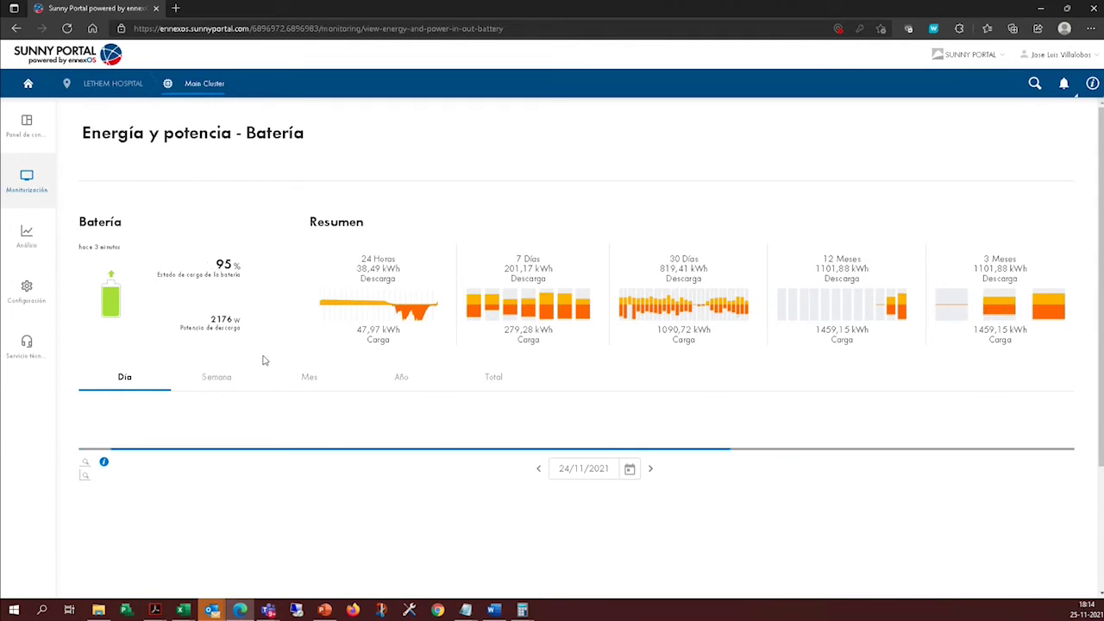
pyautogui.click(216, 377)
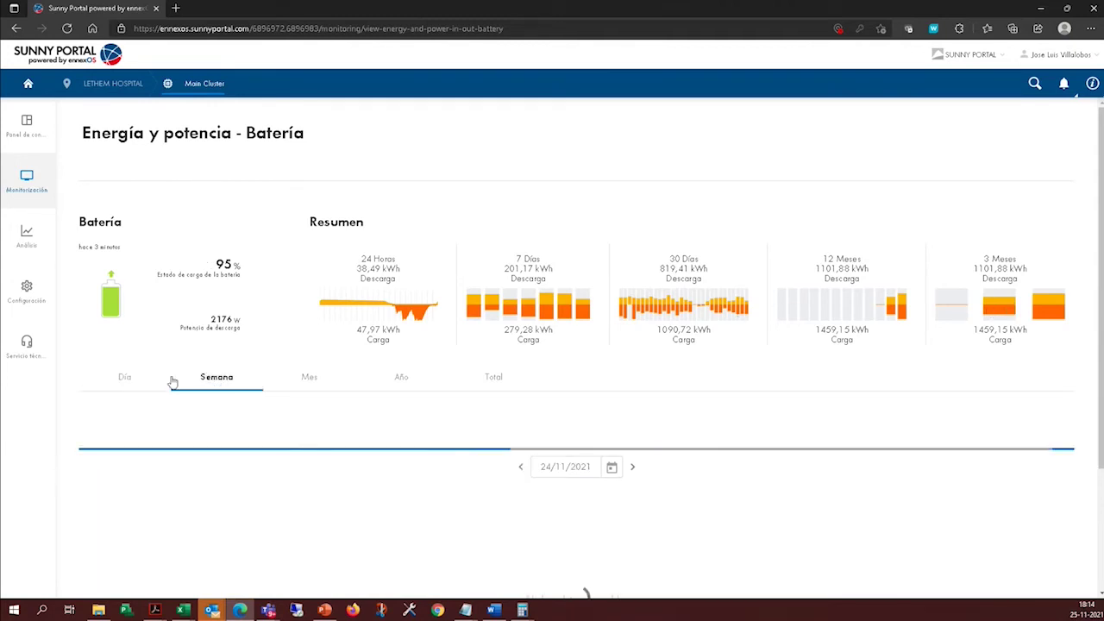
# Expand the Información table for 18–24/11/2021 and cancel the CSV download.
pyautogui.scroll(-2, 340, 362)
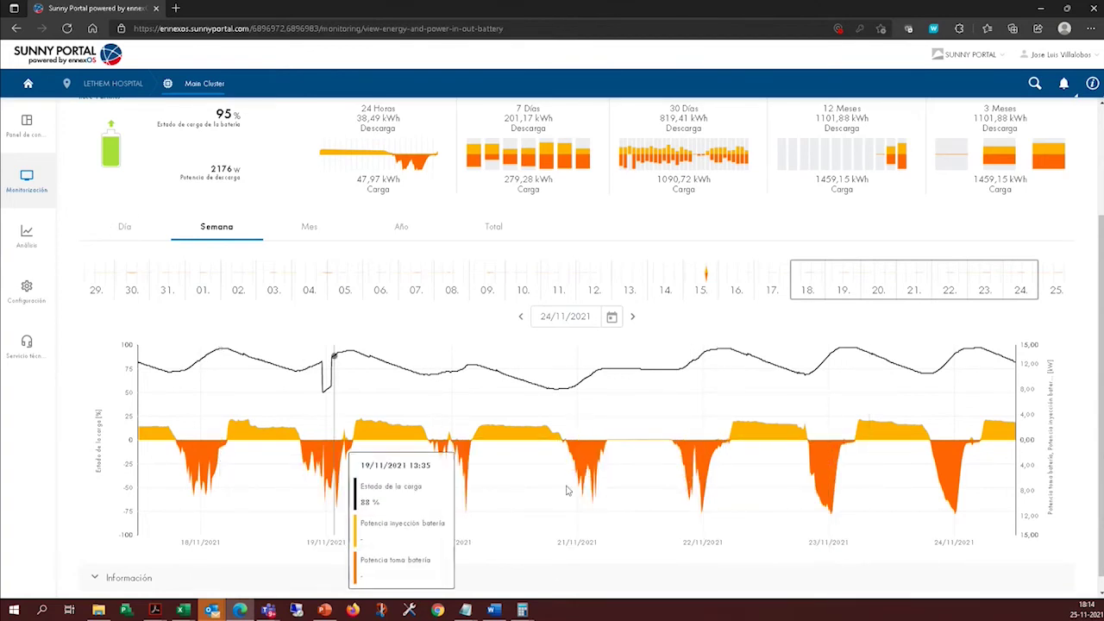
pyautogui.scroll(-1, 697, 463)
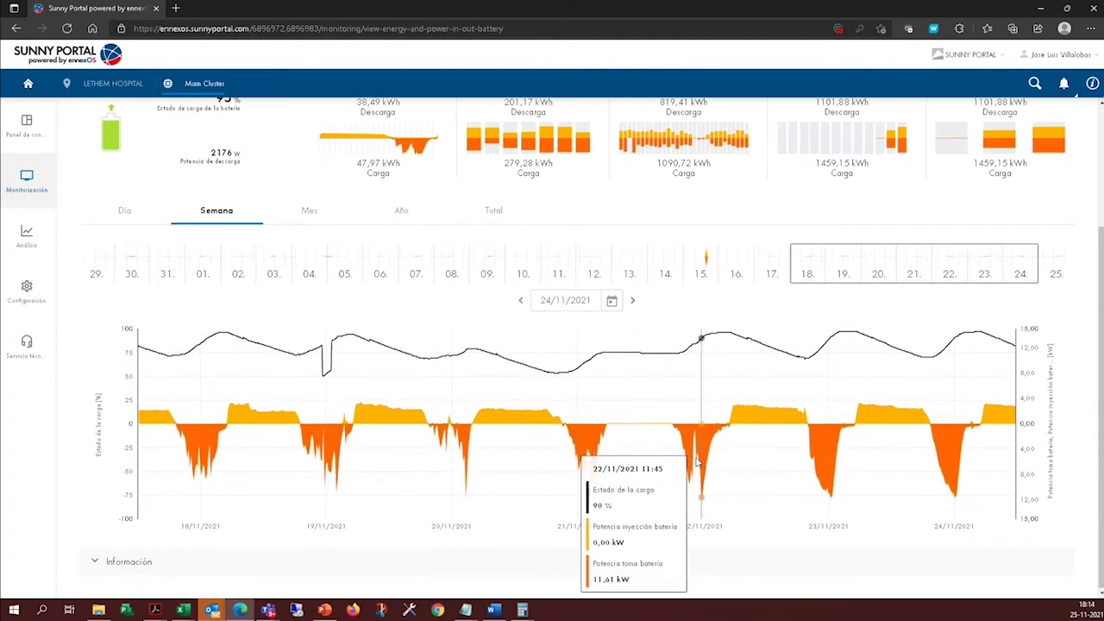
pyautogui.click(95, 563)
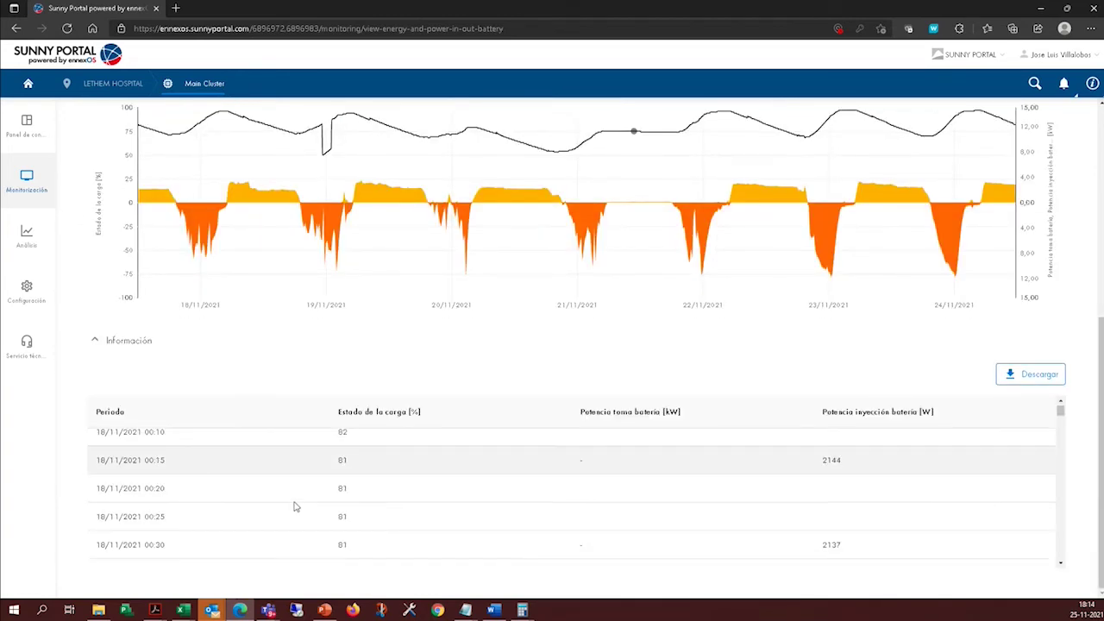
pyautogui.click(1000, 378)
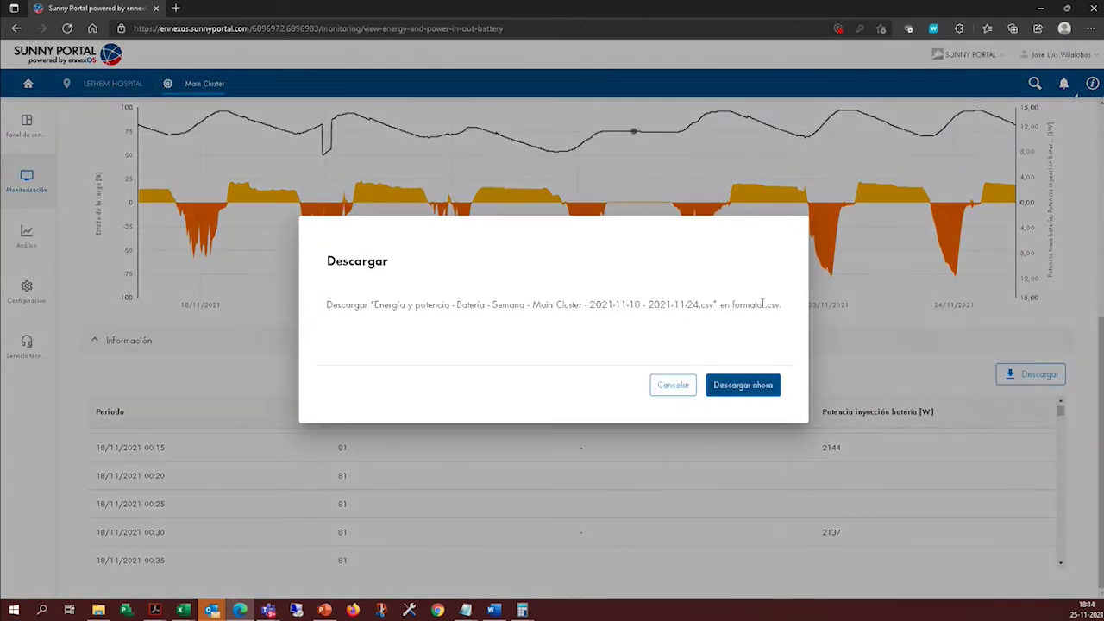
pyautogui.moveTo(762, 303); pyautogui.dragTo(780, 305)
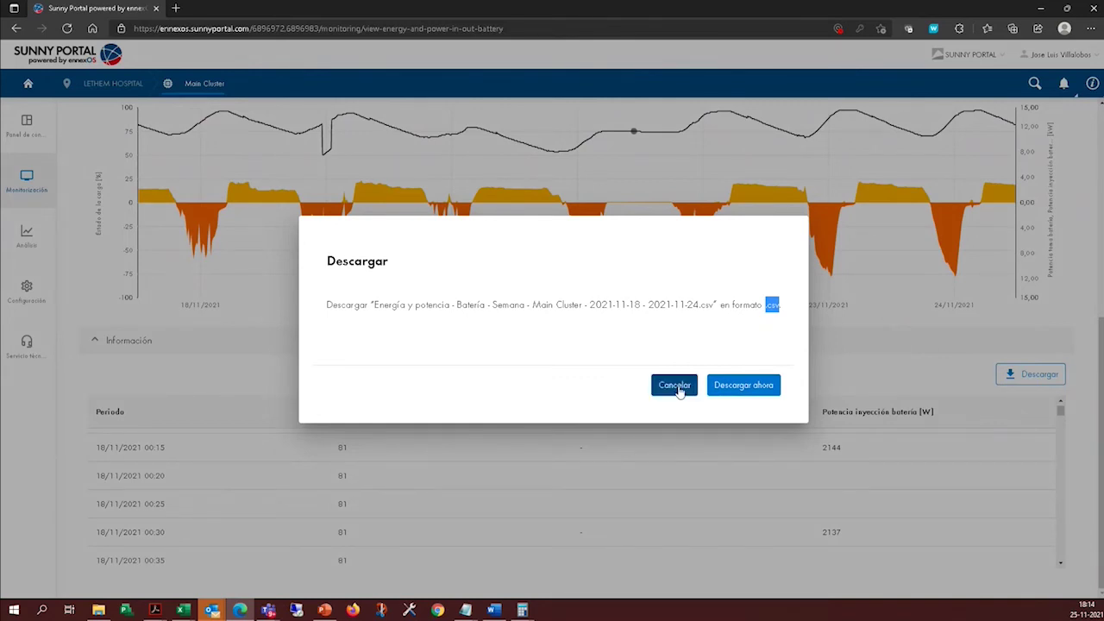
pyautogui.click(678, 390)
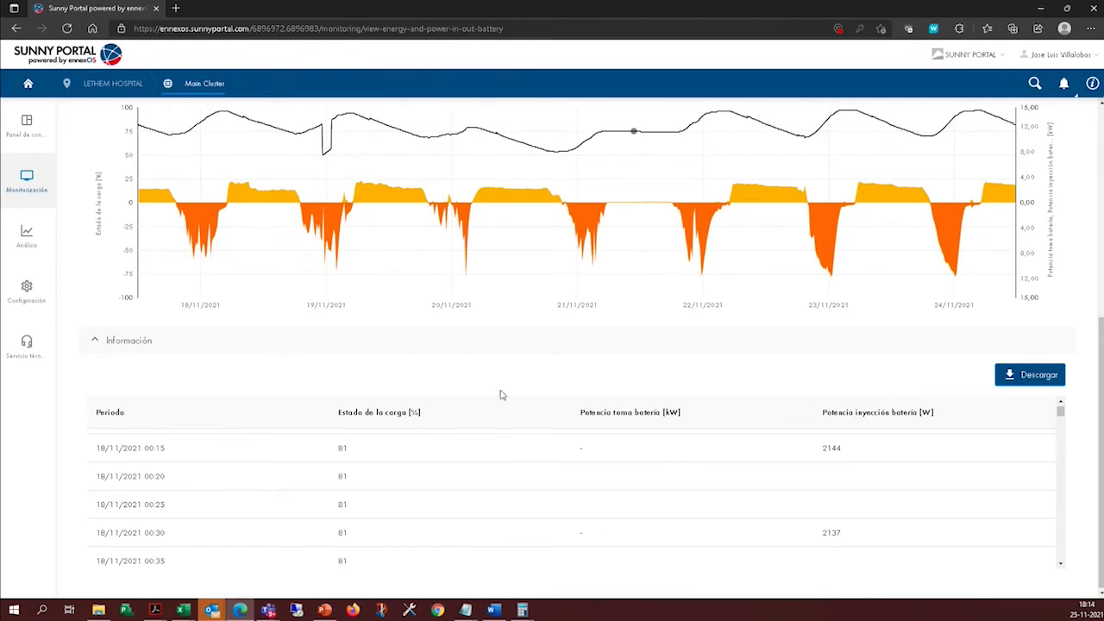
# Return the battery chart to the Día view.
pyautogui.scroll(5, 152, 385)
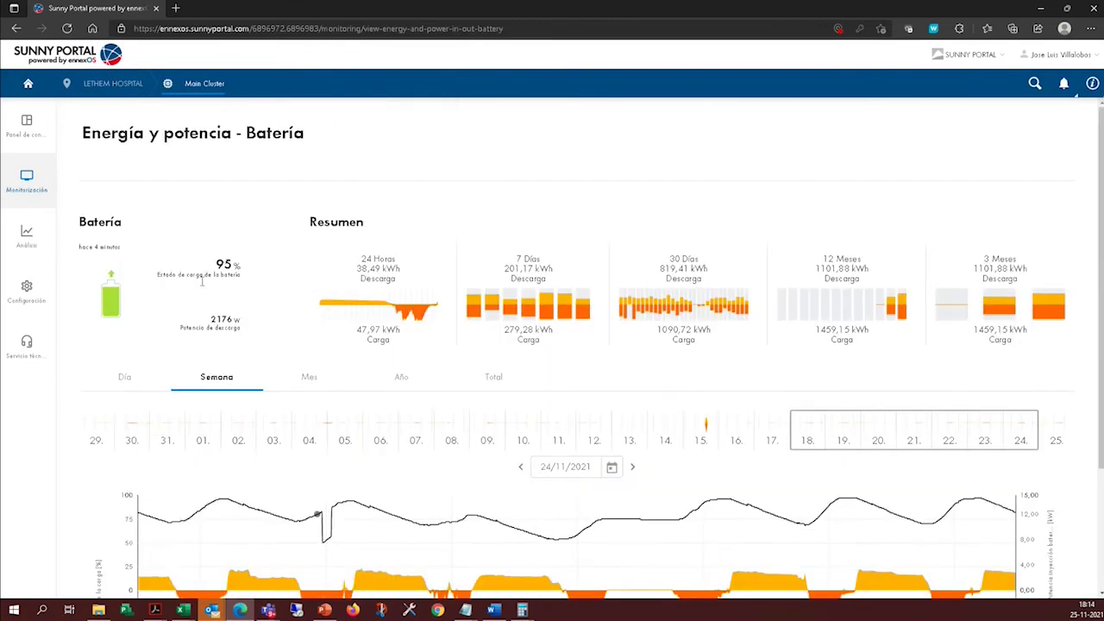
pyautogui.click(127, 379)
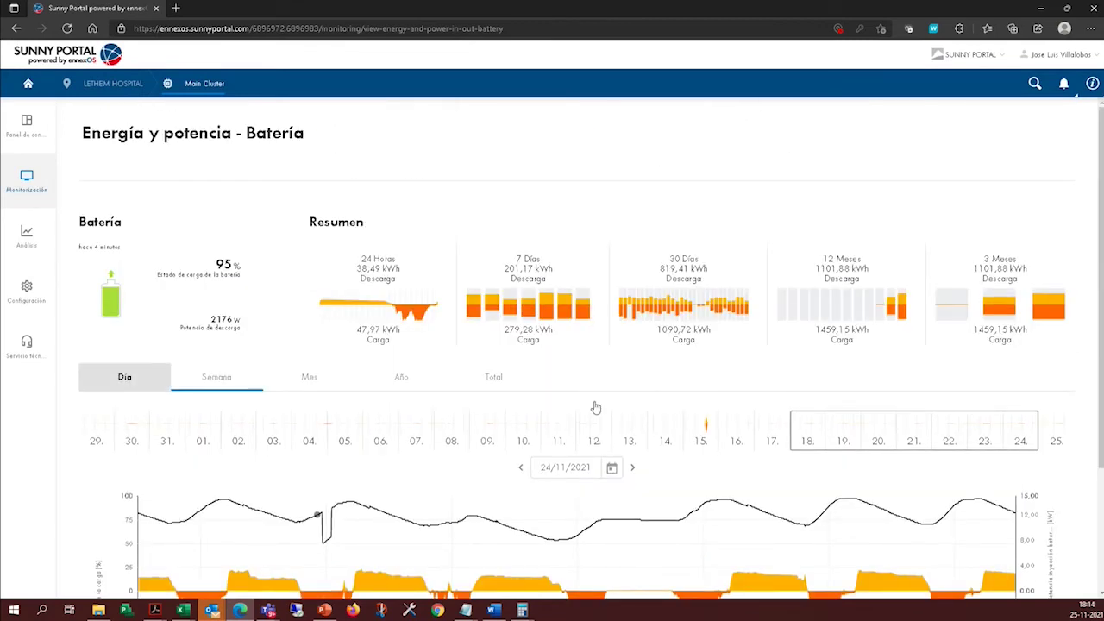
pyautogui.scroll(-1, 518, 397)
pyautogui.scroll(-1, 518, 398)
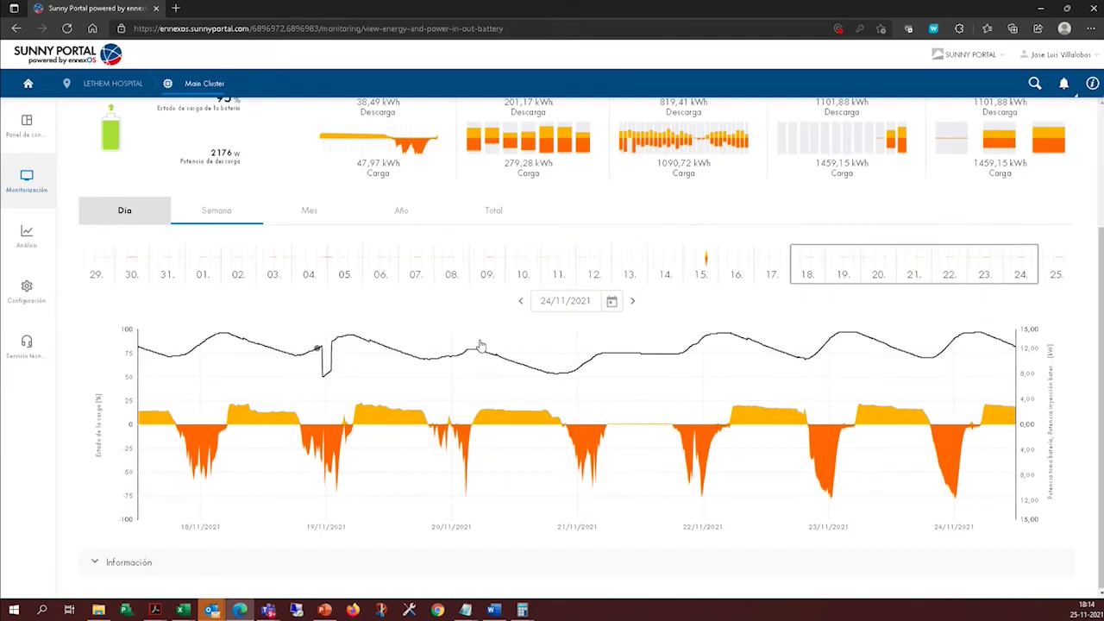
# Load the 24/11/2021 day chart and read its state of charge and charge/discharge power values.
pyautogui.click(142, 213)
pyautogui.moveTo(690, 403)
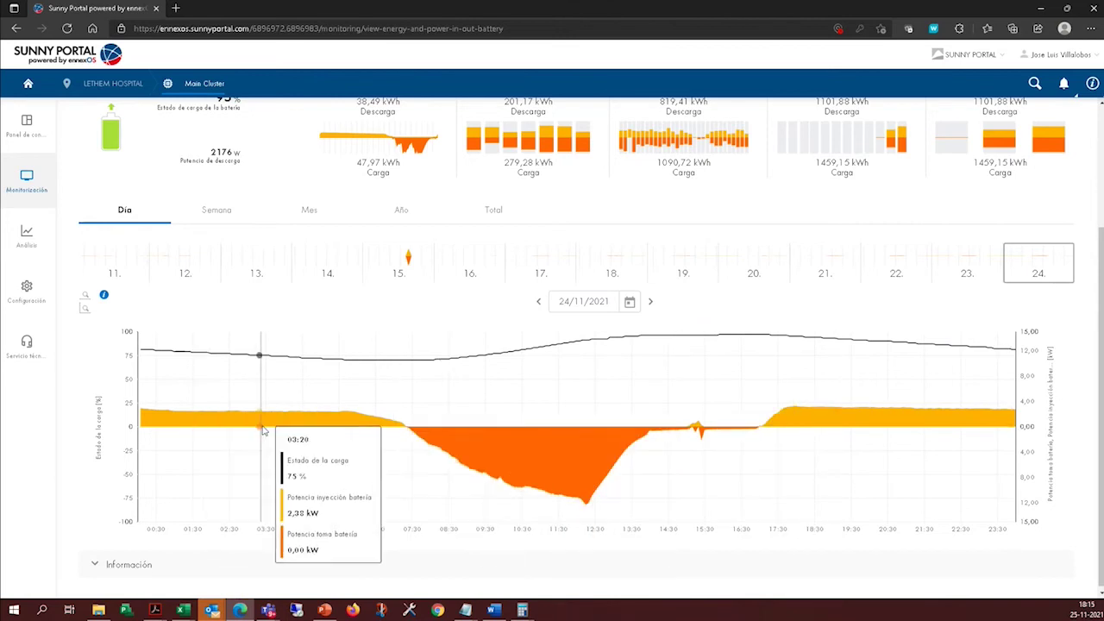
pyautogui.scroll(2, 263, 415)
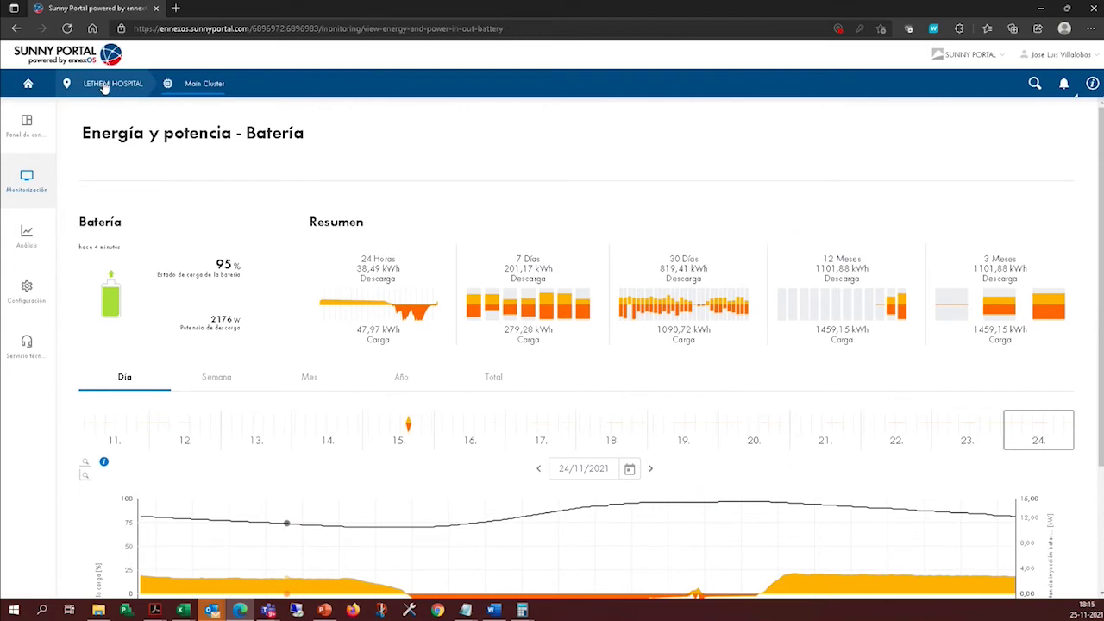
pyautogui.click(114, 88)
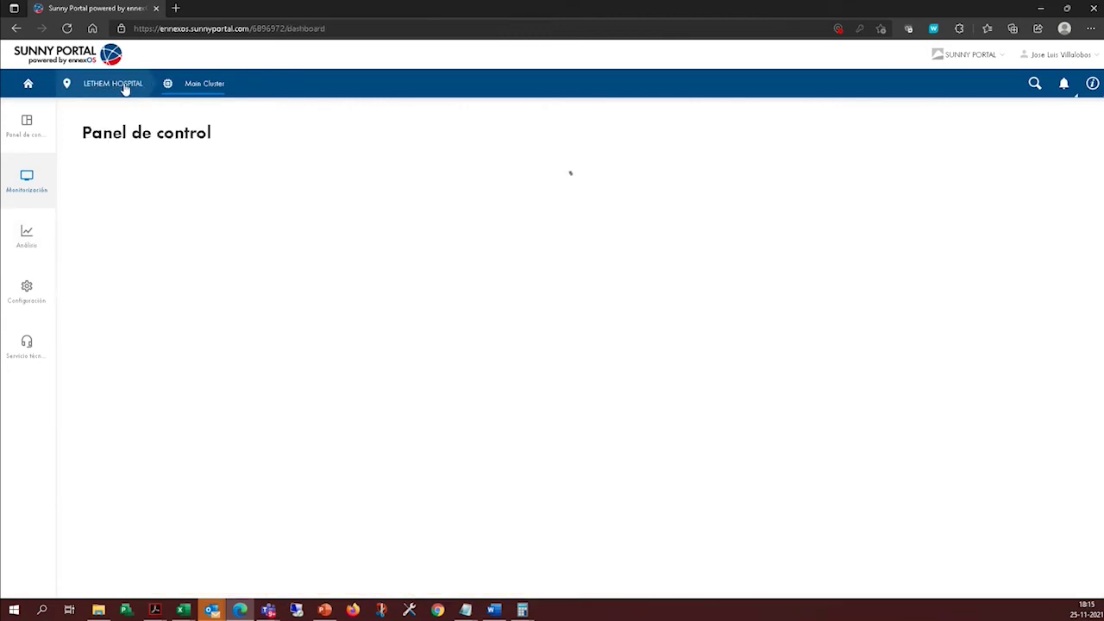
pyautogui.click(26, 183)
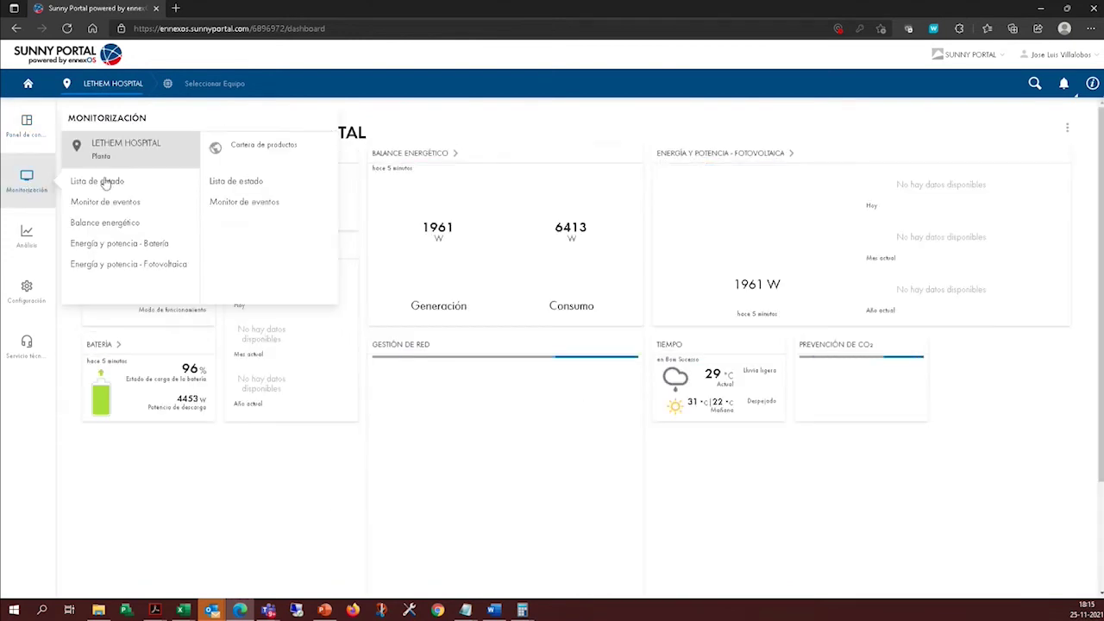
pyautogui.click(136, 245)
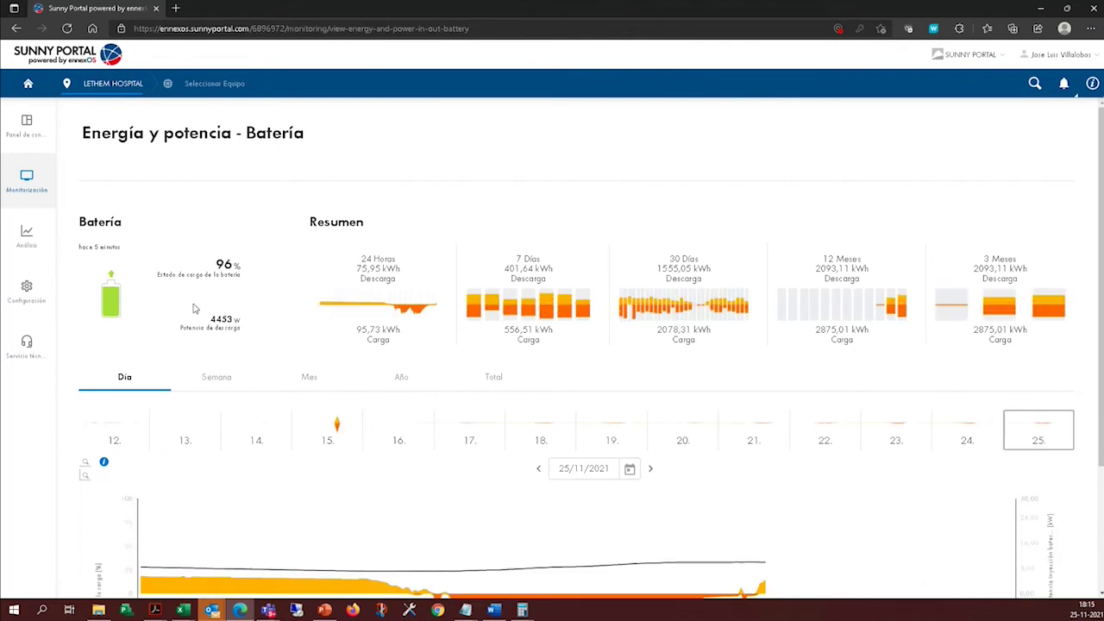
pyautogui.scroll(-2, 382, 287)
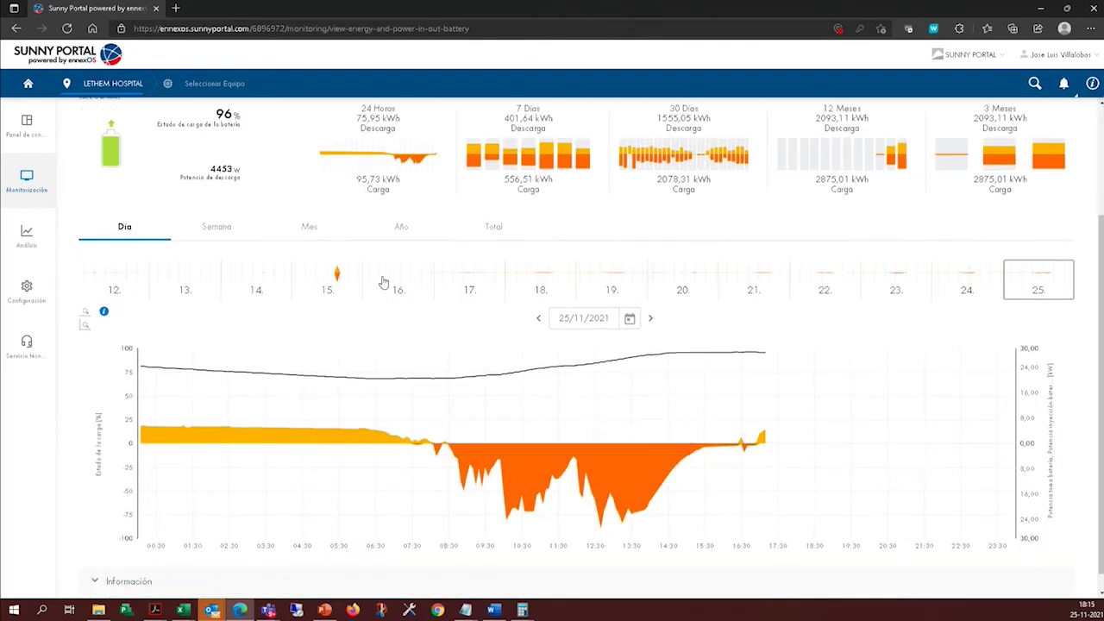
pyautogui.scroll(1, 448, 457)
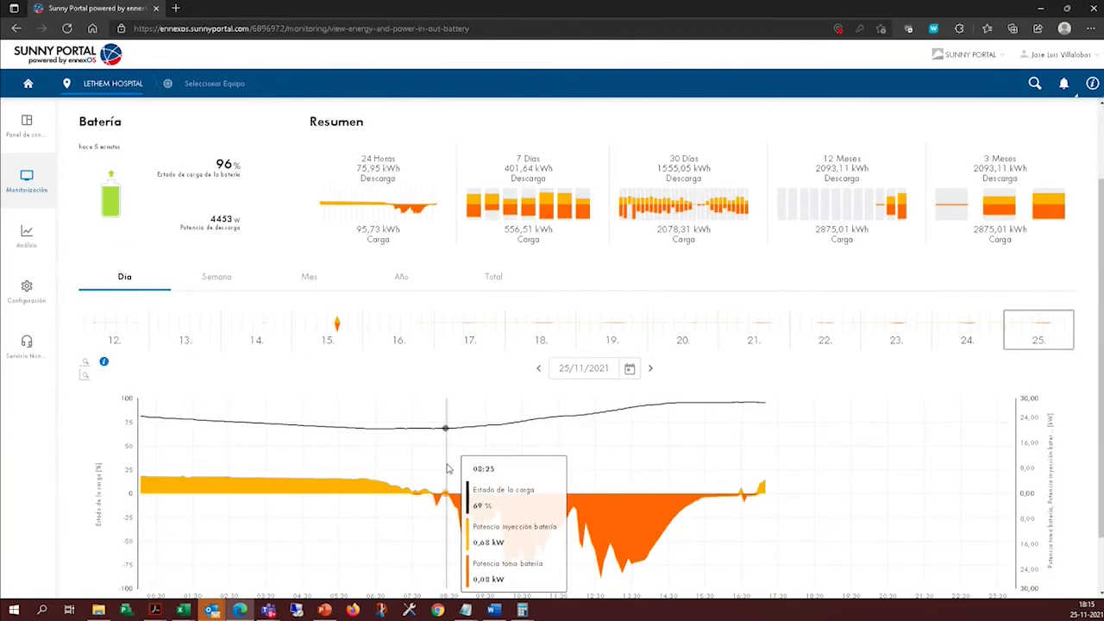
pyautogui.click(195, 87)
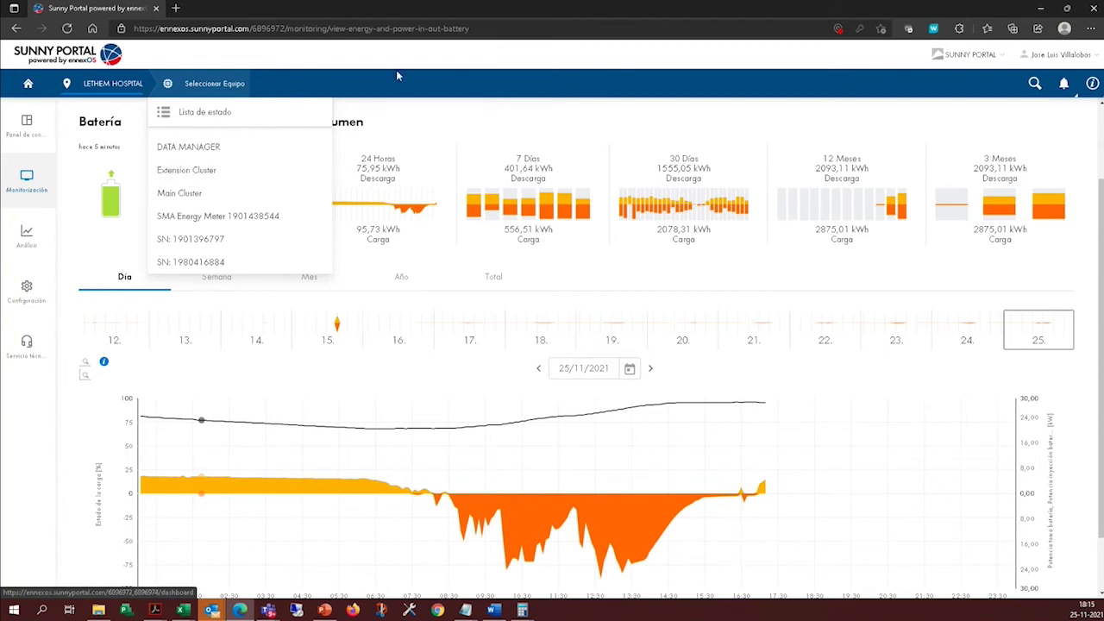
pyautogui.scroll(-1, 795, 451)
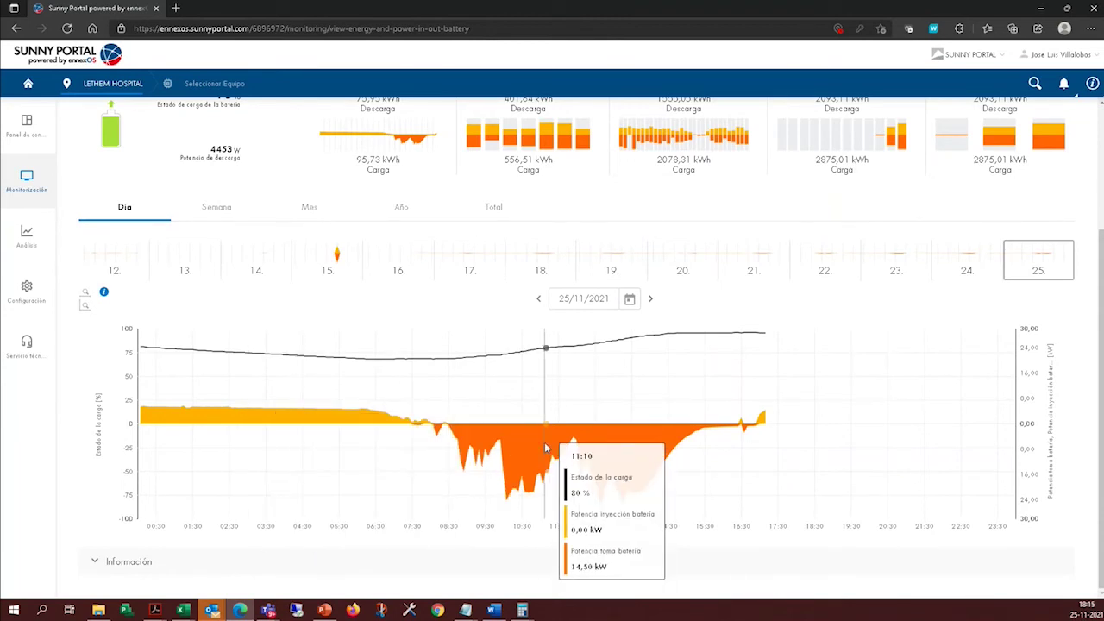
pyautogui.scroll(2, 374, 465)
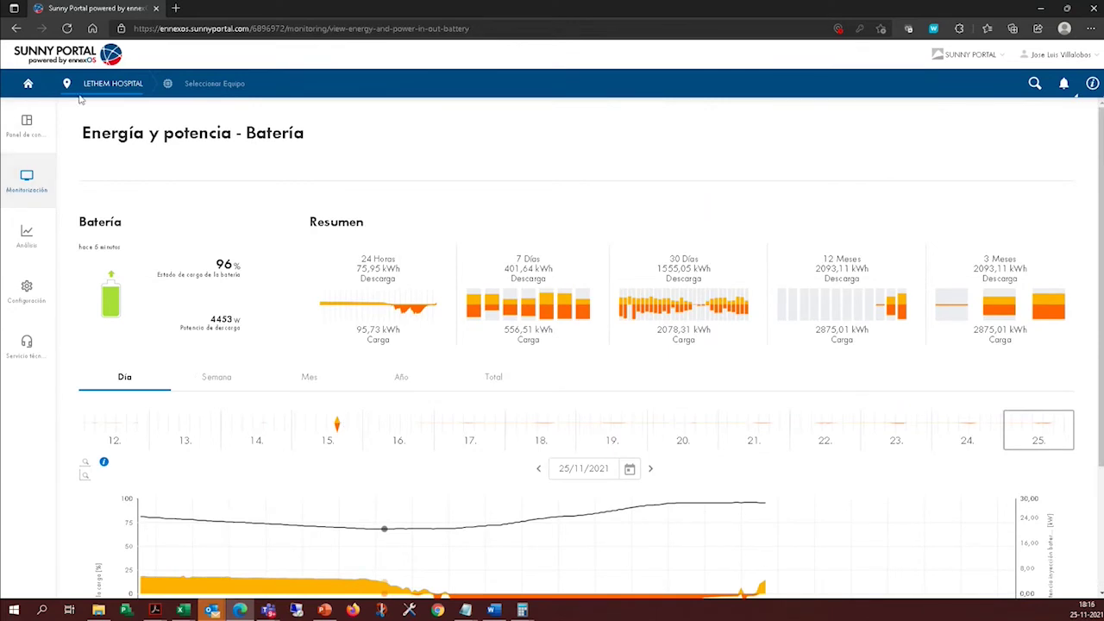
# Switch to the LETHEM HOSPITAL plant dashboard and open Energía y potencia - Fotovoltaica.
pyautogui.click(189, 83)
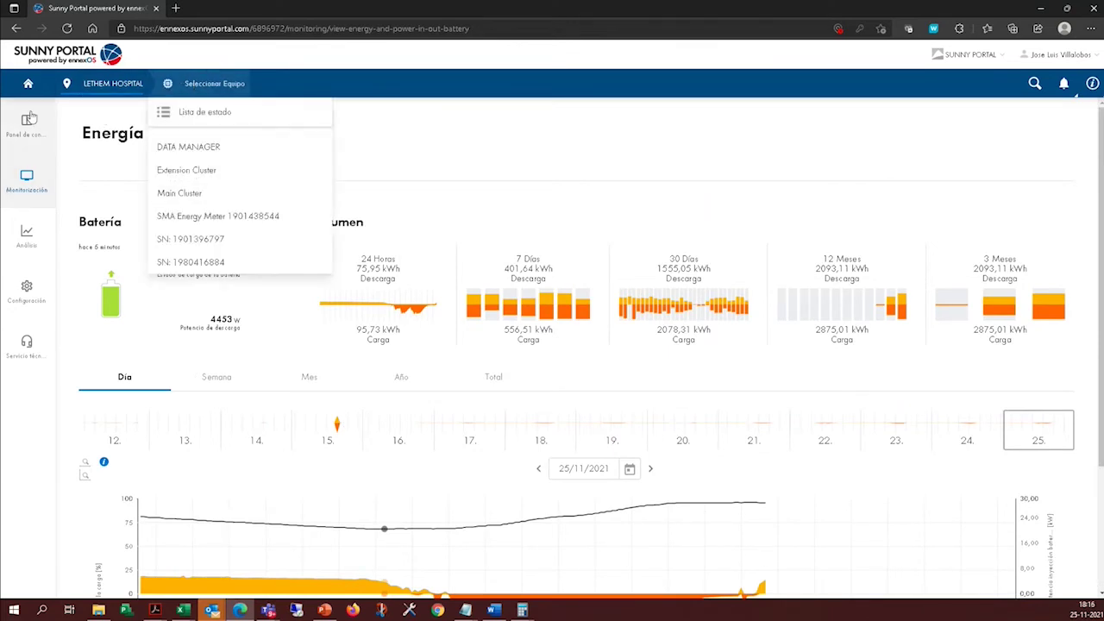
pyautogui.click(197, 191)
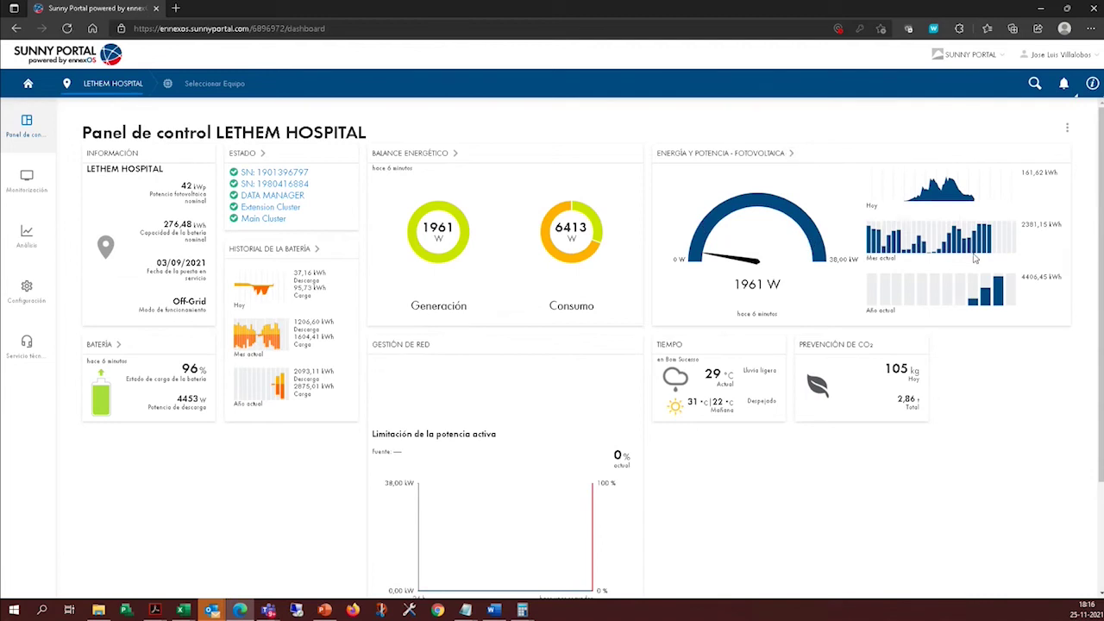
pyautogui.click(198, 86)
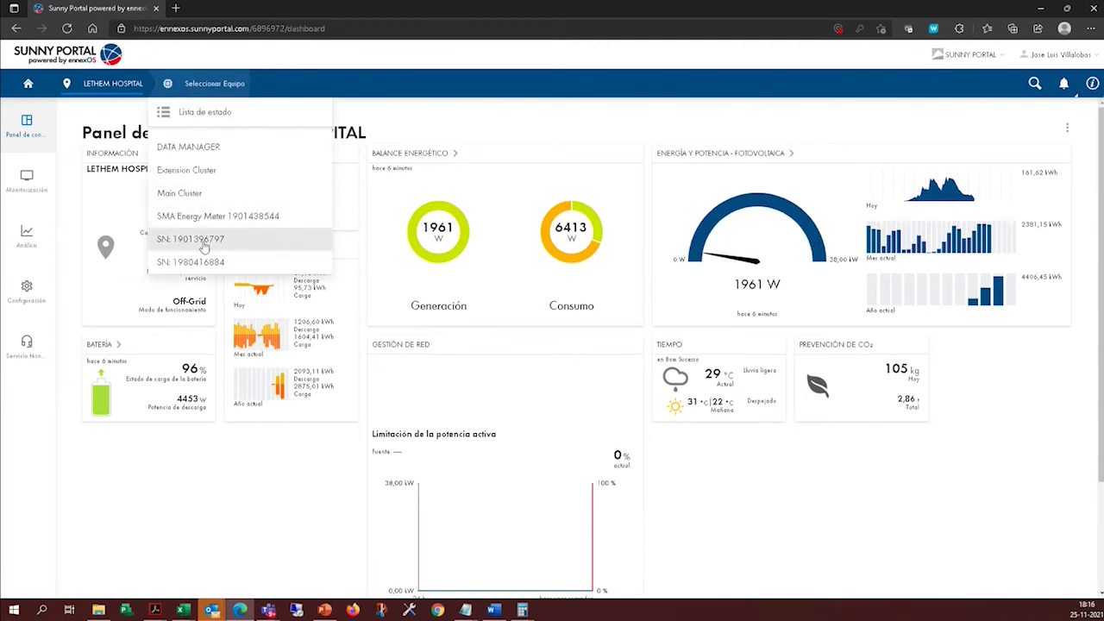
pyautogui.click(731, 126)
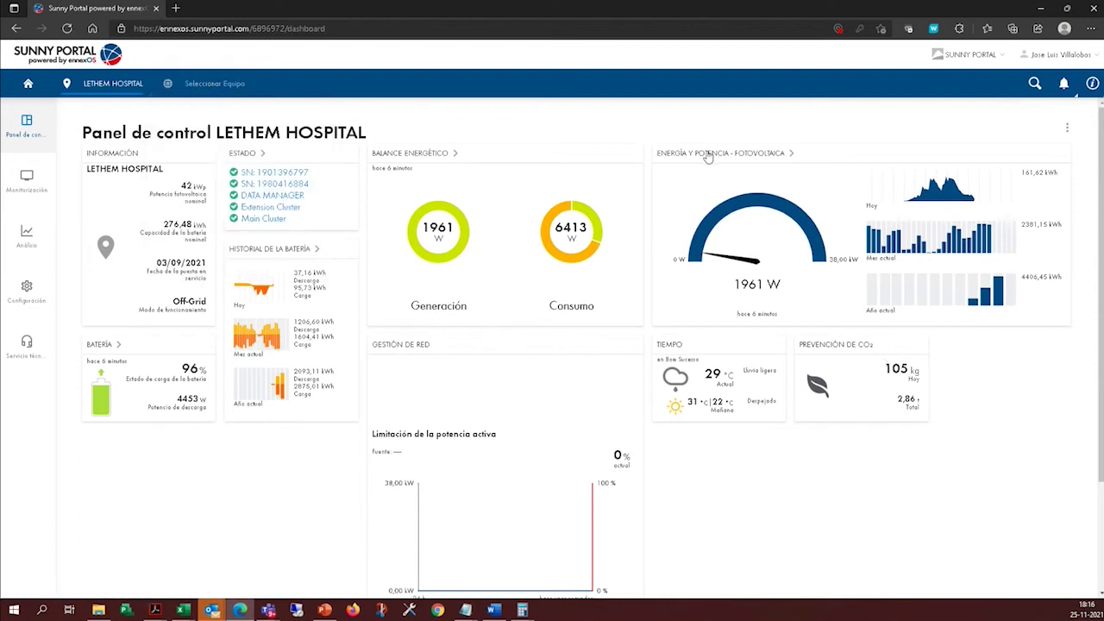
pyautogui.click(707, 154)
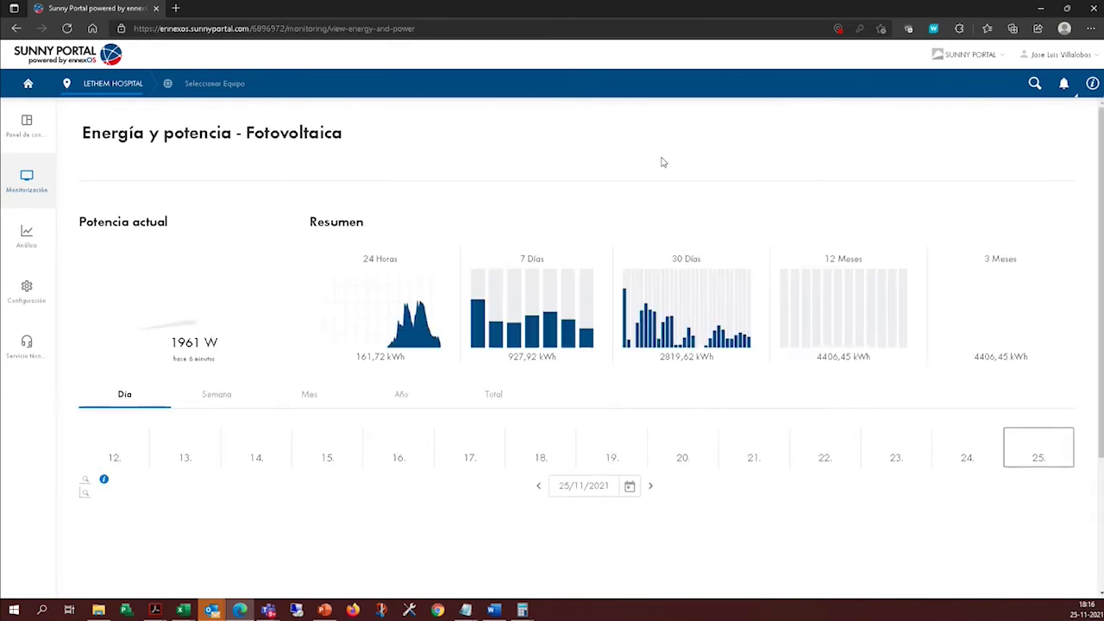
# Open Analyse Pro from Análisis for LETHEM HOSPITAL, plotting AC power for 25/11/2021.
pyautogui.scroll(-2, 760, 385)
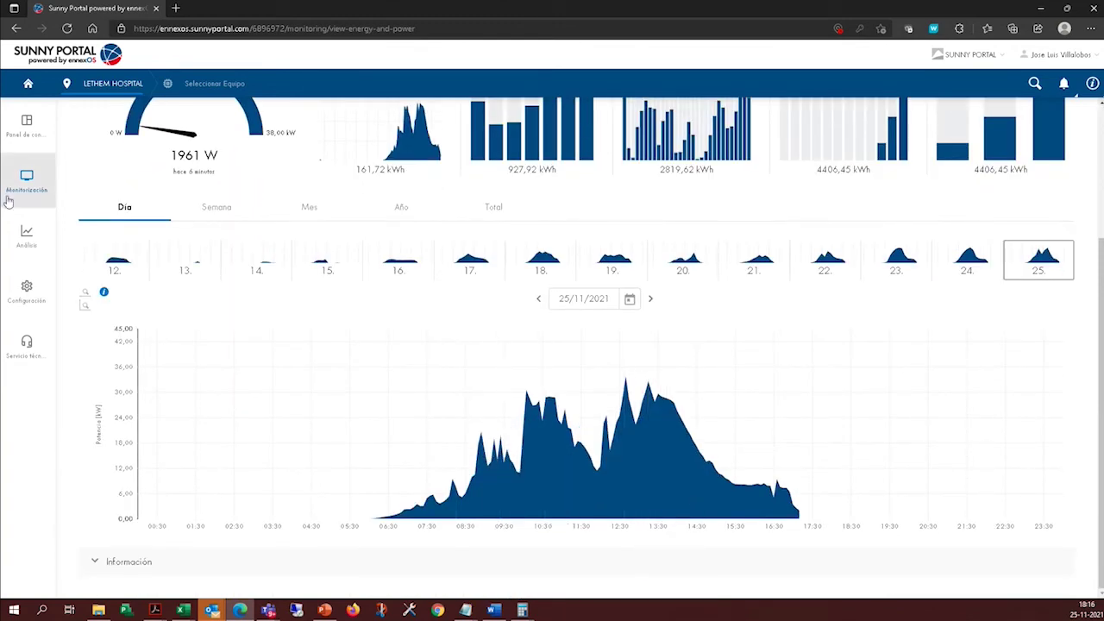
pyautogui.moveTo(17, 185)
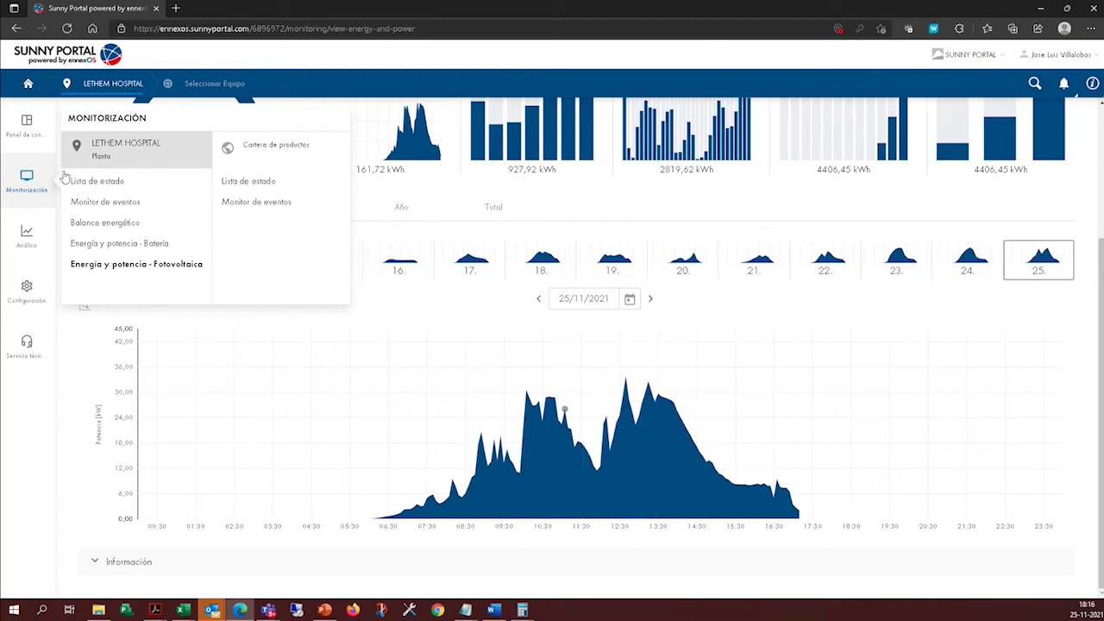
pyautogui.click(27, 239)
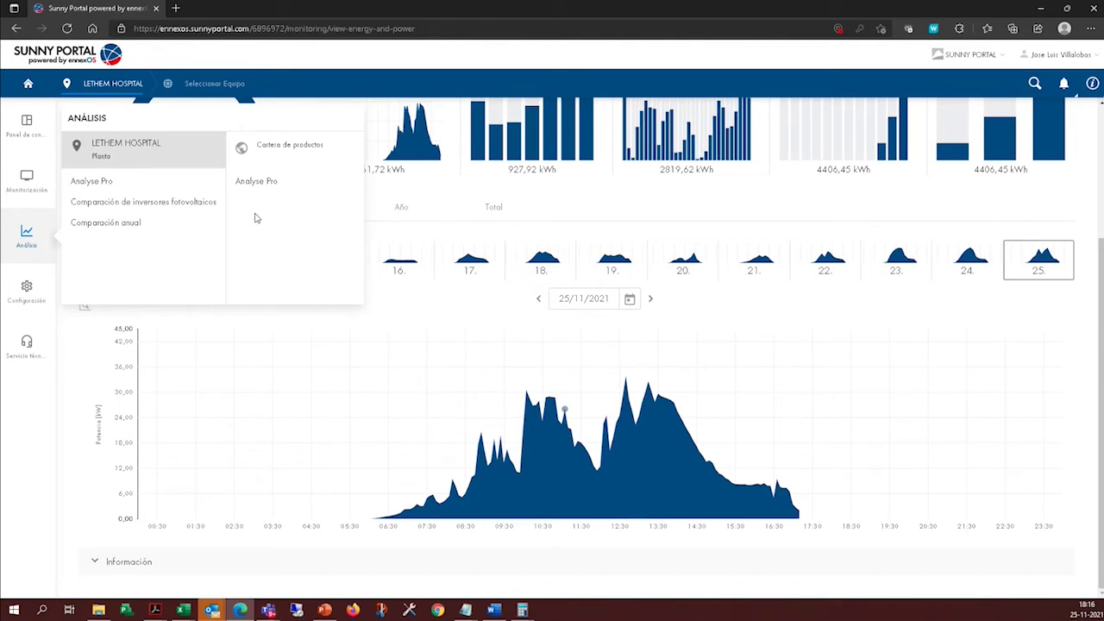
pyautogui.click(103, 183)
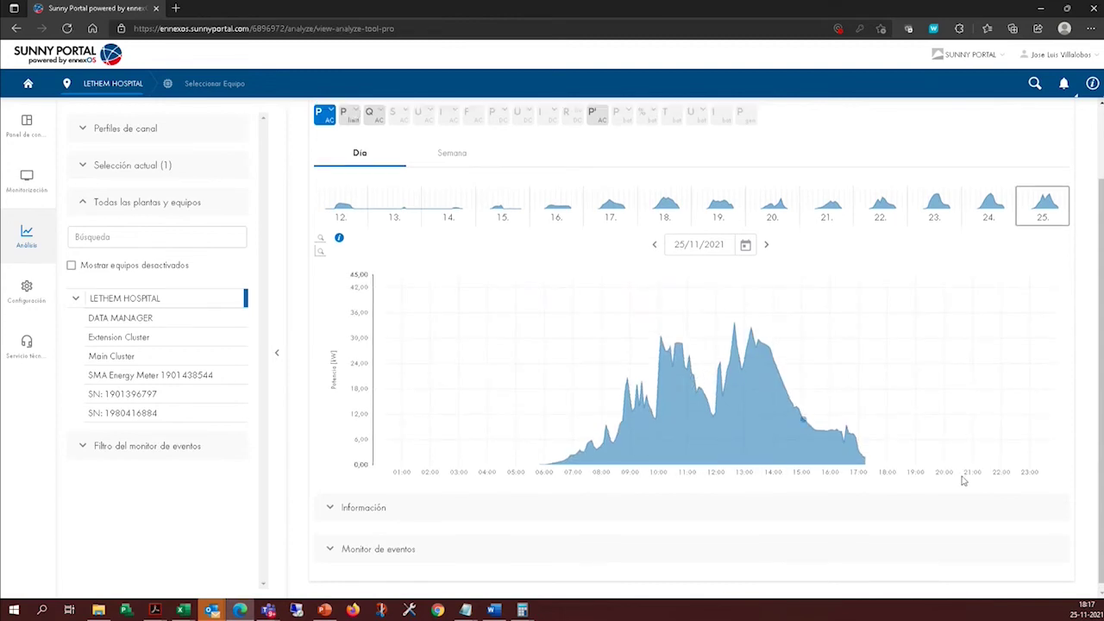
pyautogui.scroll(2, 949, 466)
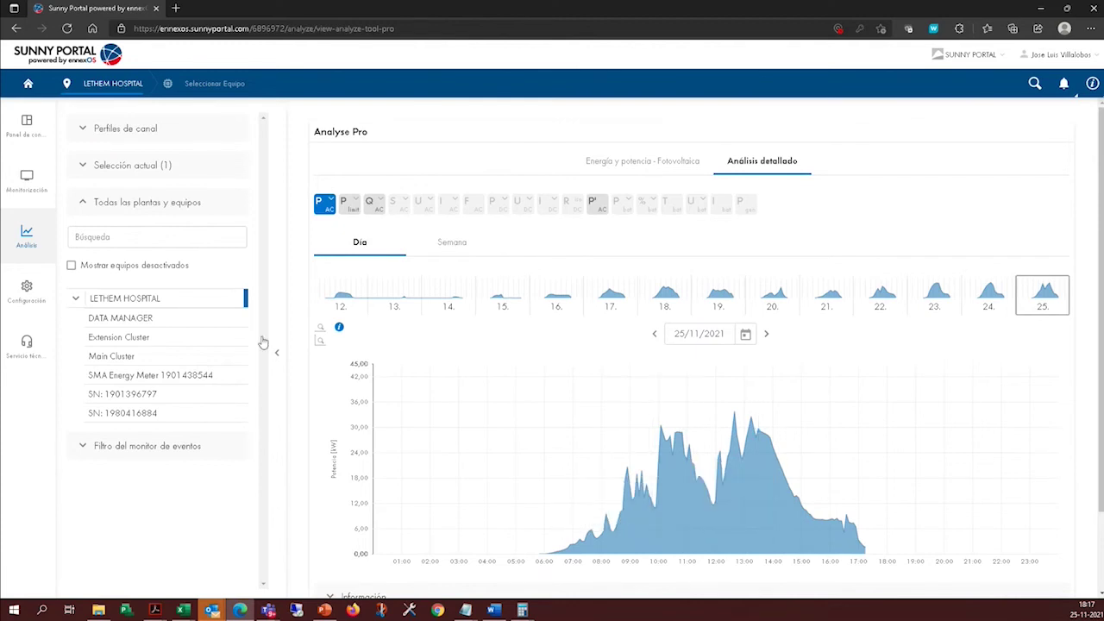
pyautogui.click(213, 395)
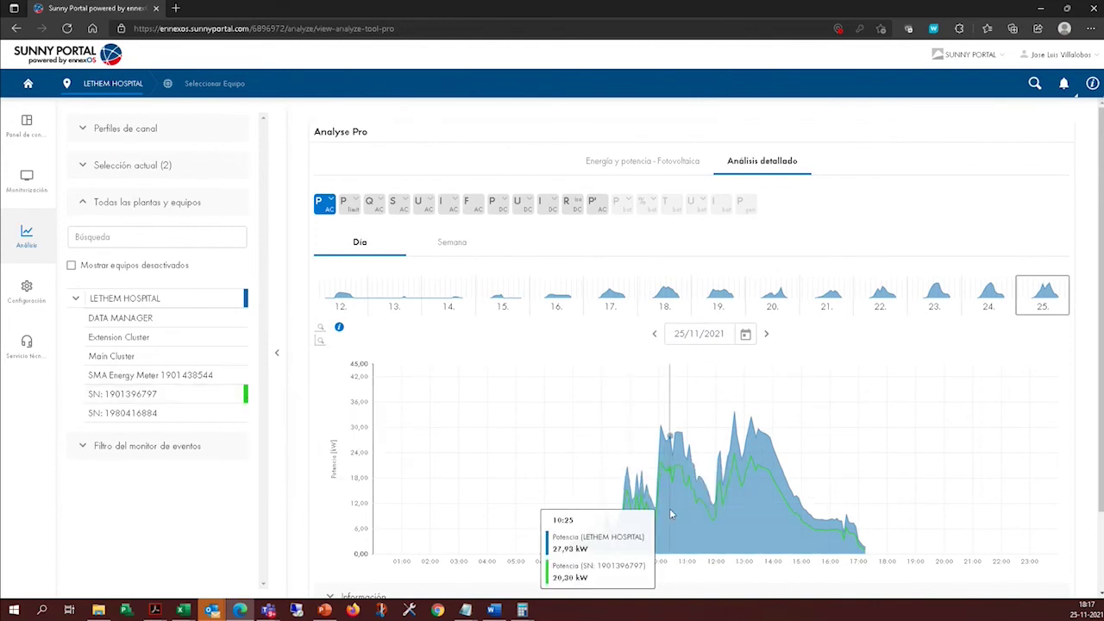
pyautogui.click(187, 414)
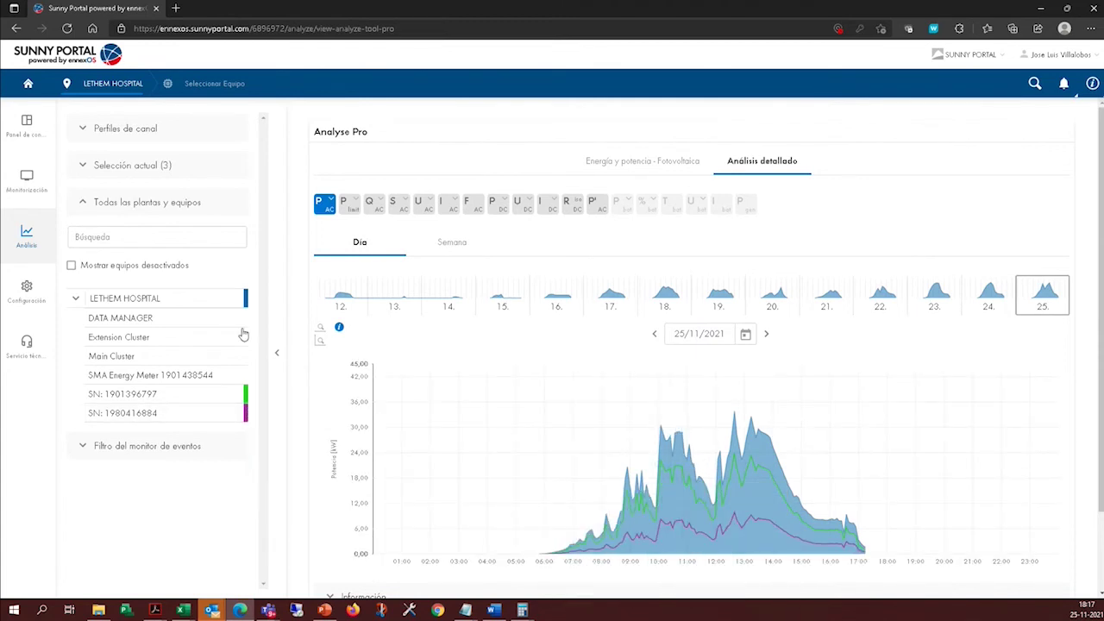
pyautogui.click(204, 357)
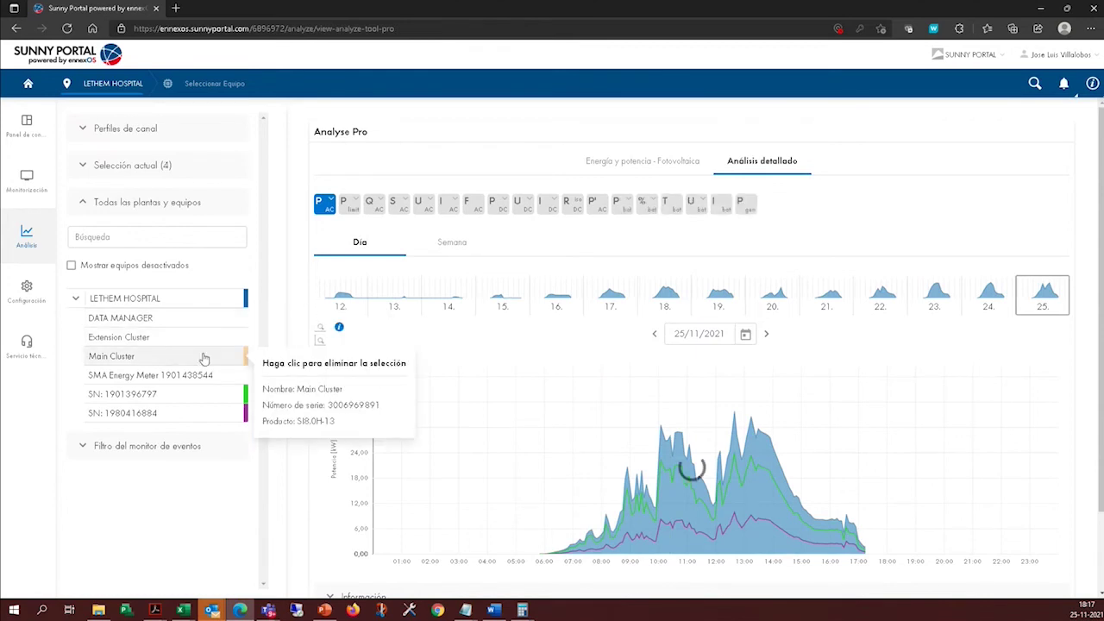
# Apply the DC current and insulation resistance channel profile.
pyautogui.click(147, 131)
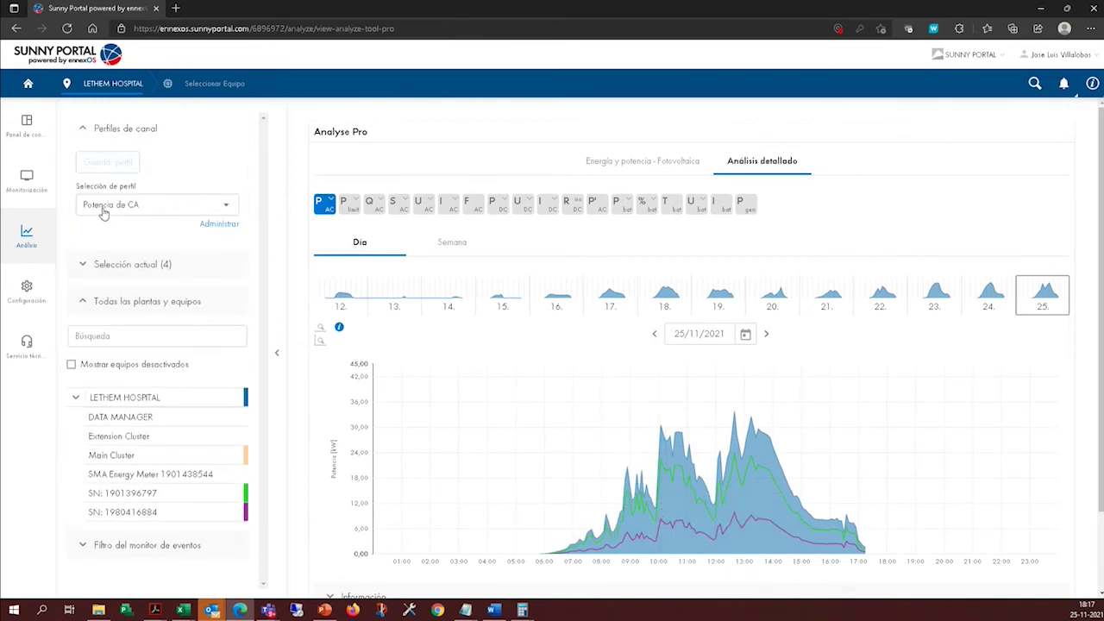
pyautogui.click(179, 212)
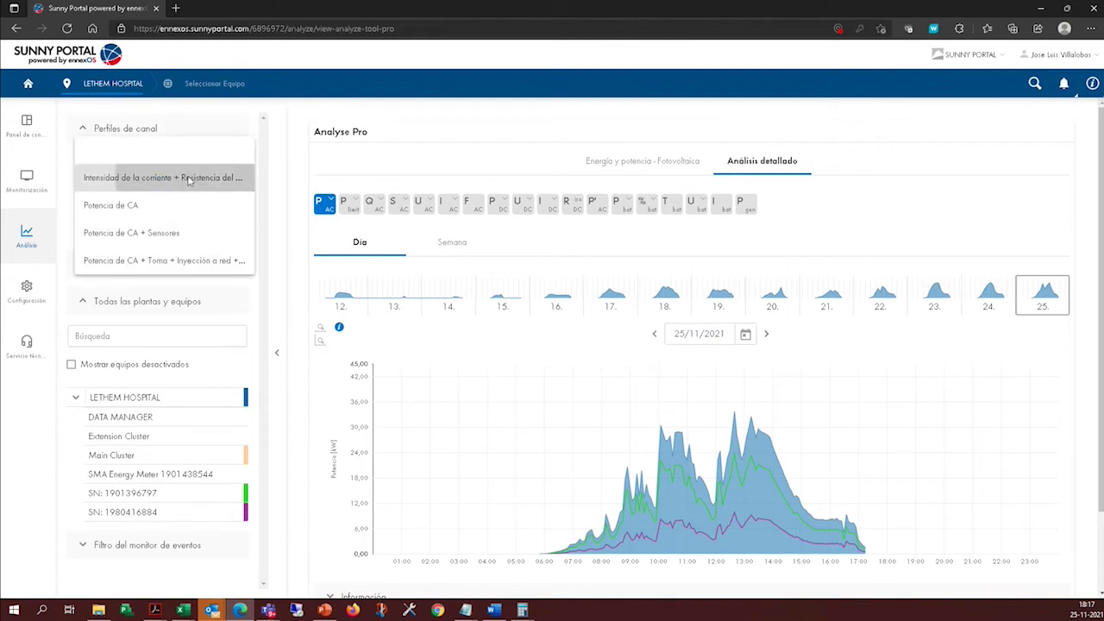
pyautogui.click(190, 179)
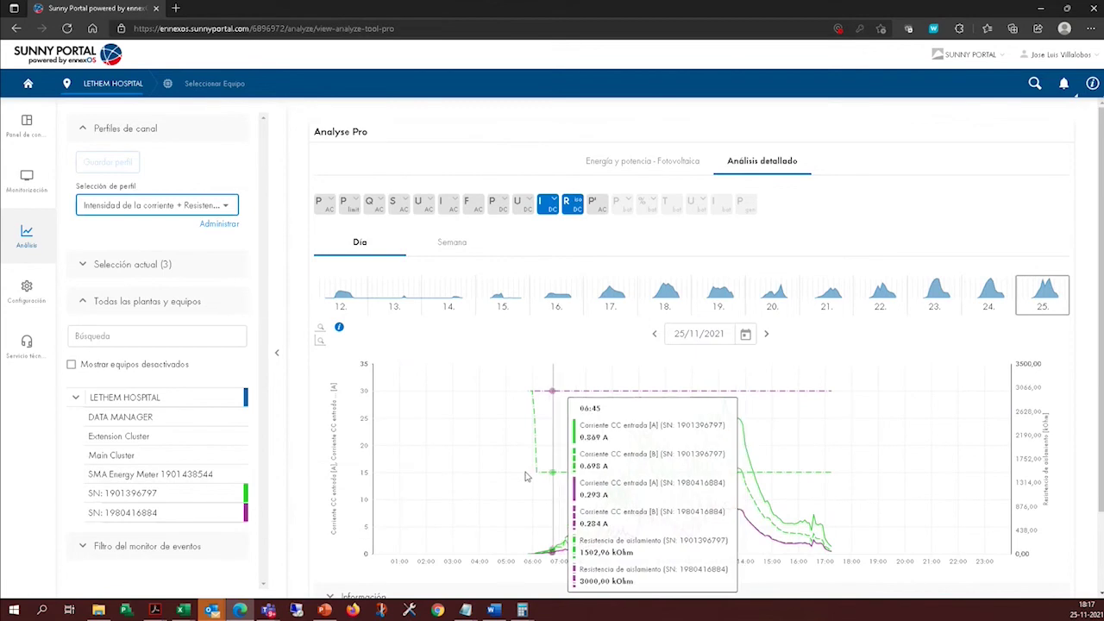
# Add the Extension Cluster and apply the Potencia de CA + Toma + Inyección profile.
pyautogui.click(248, 437)
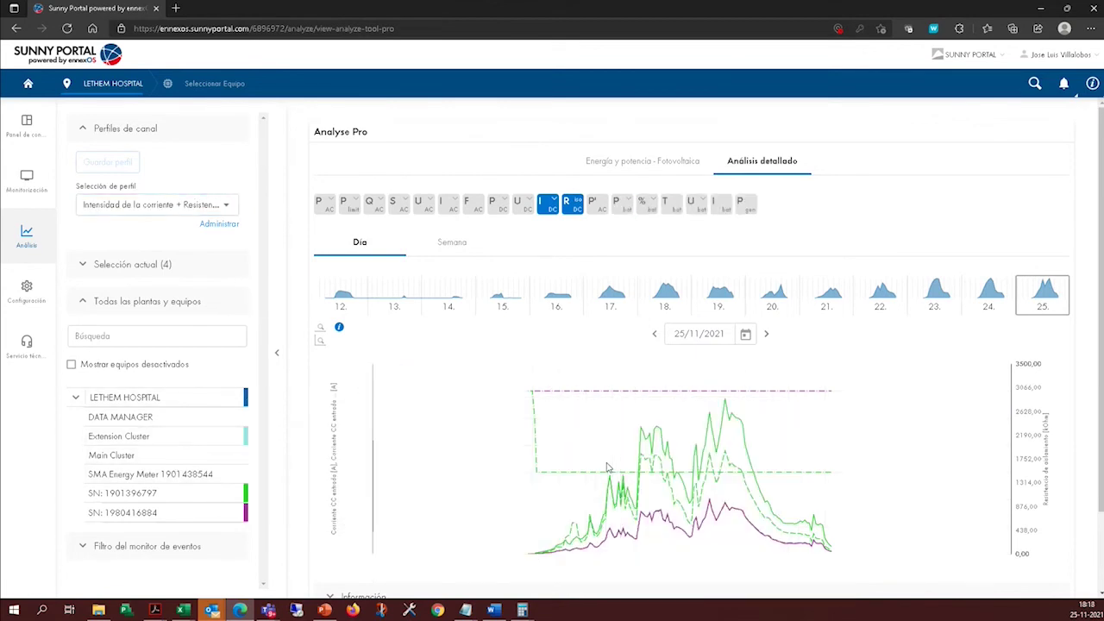
pyautogui.click(214, 209)
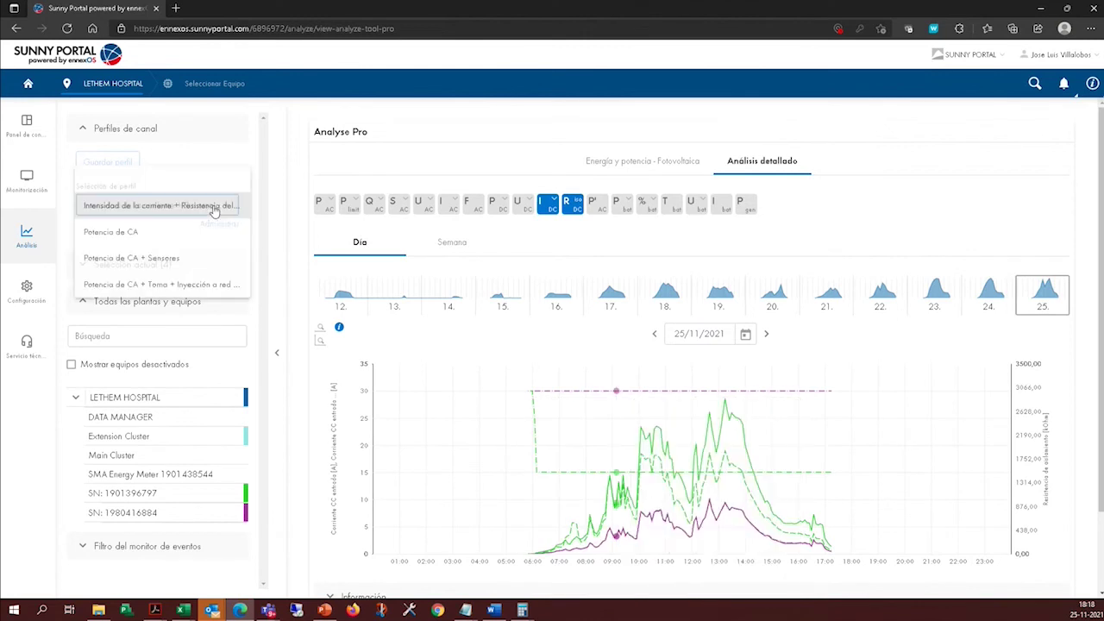
pyautogui.click(211, 286)
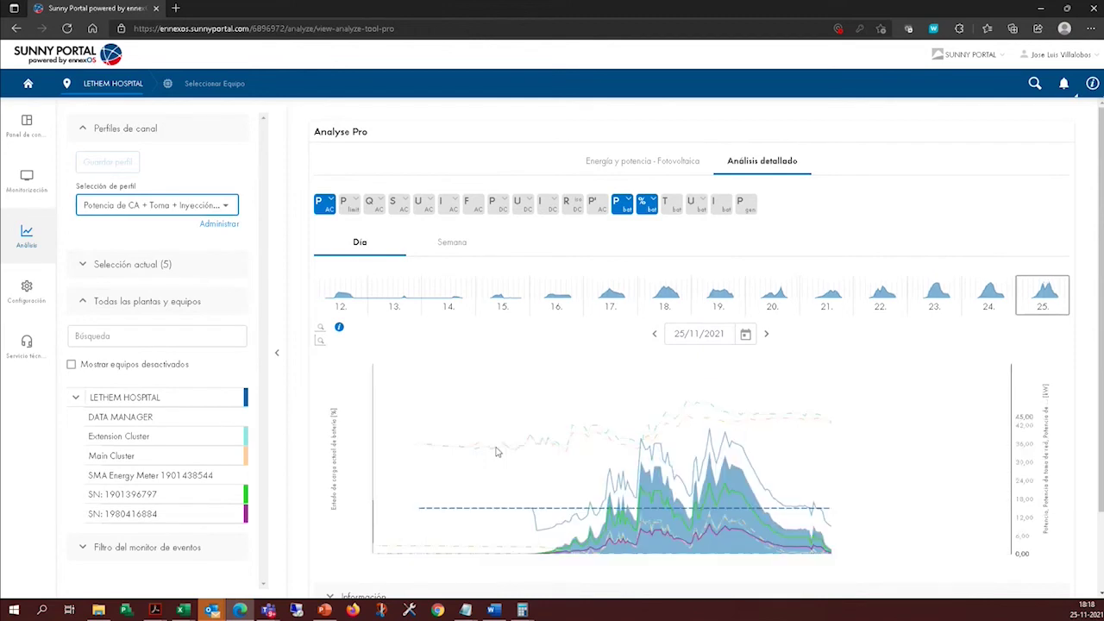
pyautogui.moveTo(491, 449)
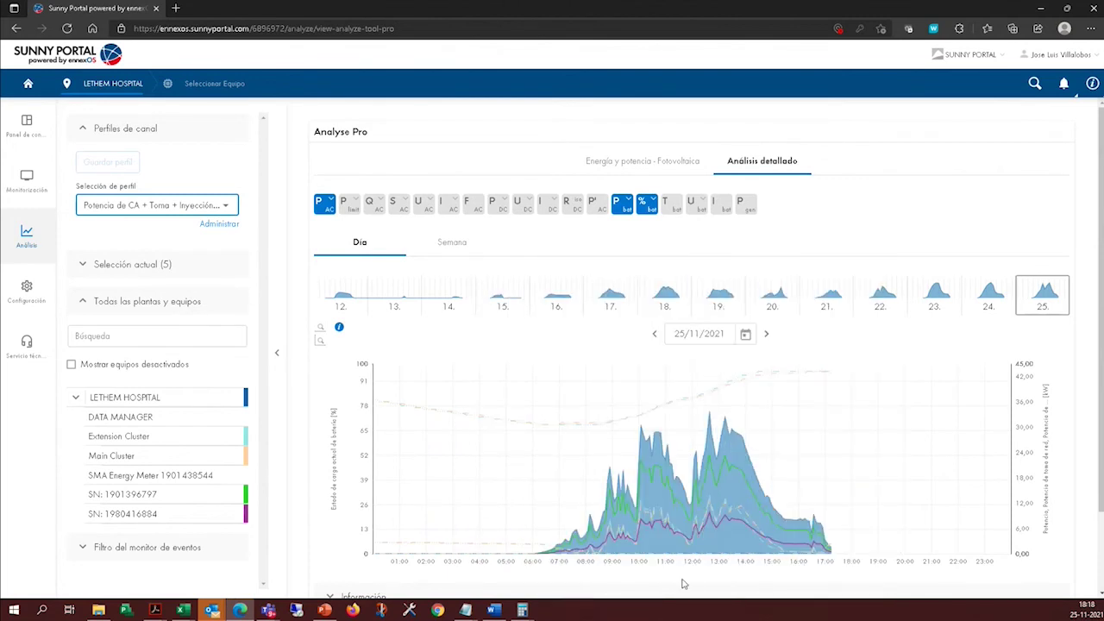
pyautogui.moveTo(547, 445)
# Add the Potencia L1 [W] channel to the AC power chart and adjust the device selection.
pyautogui.click(319, 207)
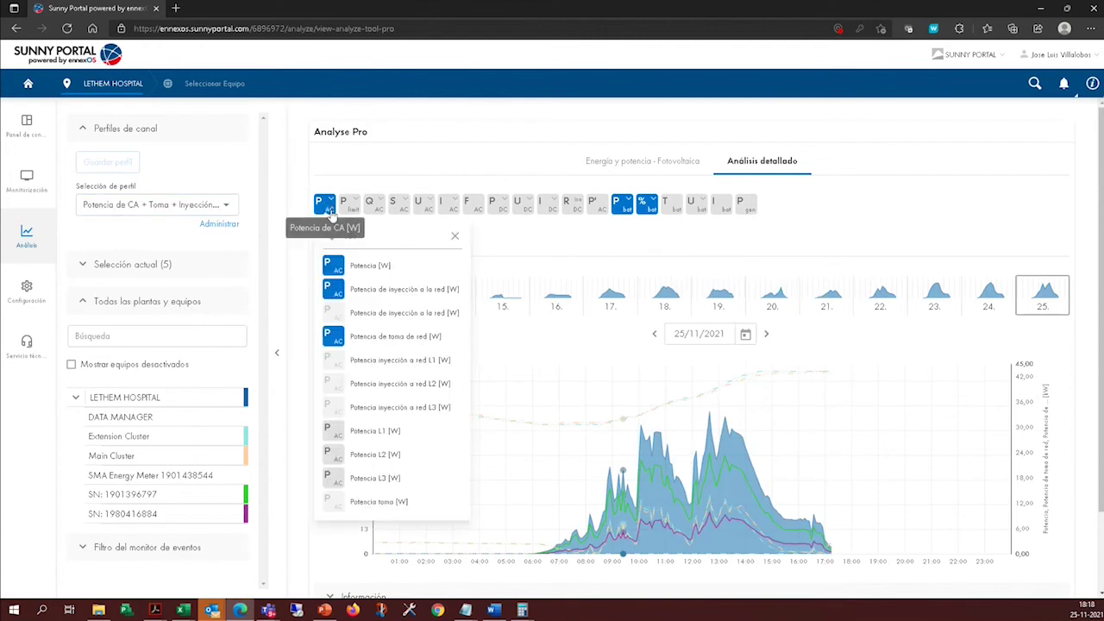
pyautogui.click(369, 433)
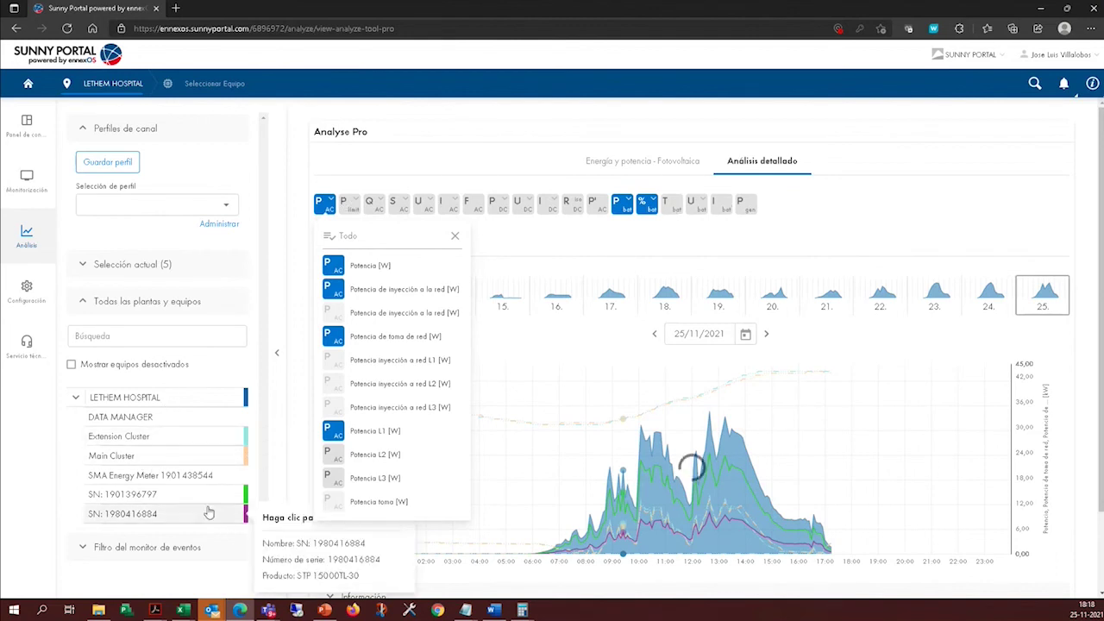
pyautogui.click(454, 238)
pyautogui.click(217, 453)
pyautogui.click(217, 441)
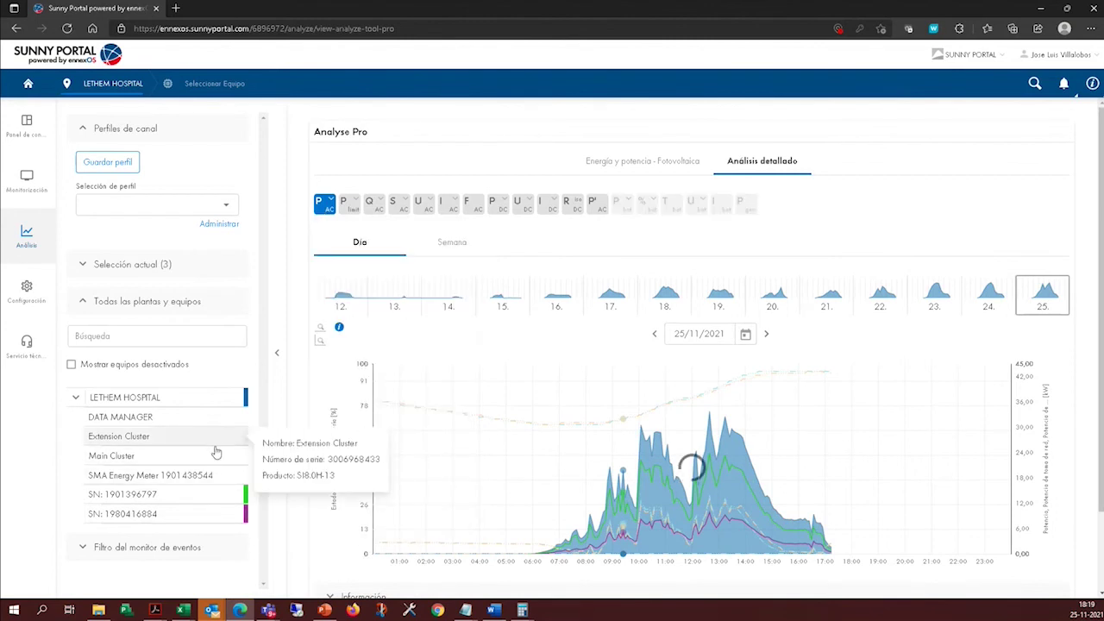
# Switch the channel profile back to Potencia de CA.
pyautogui.click(151, 138)
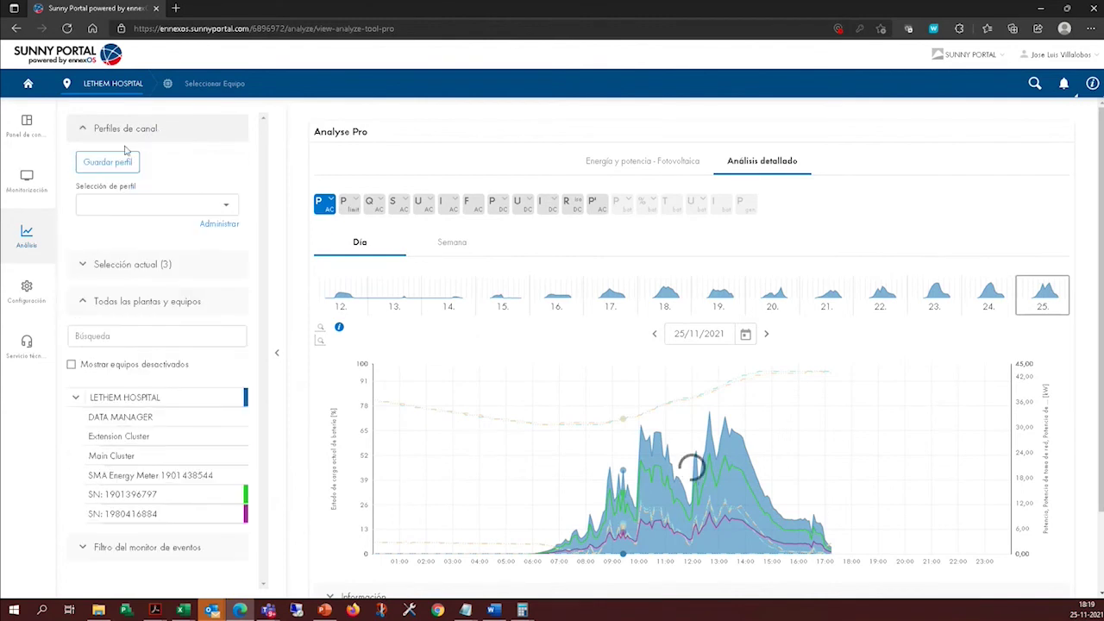
pyautogui.click(210, 207)
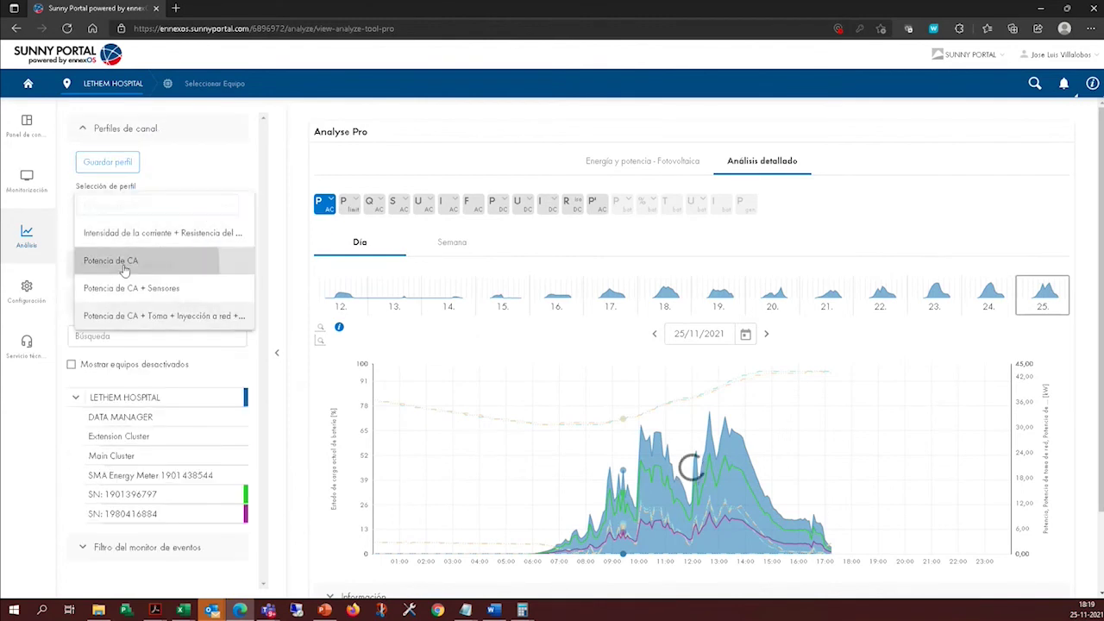
pyautogui.click(125, 263)
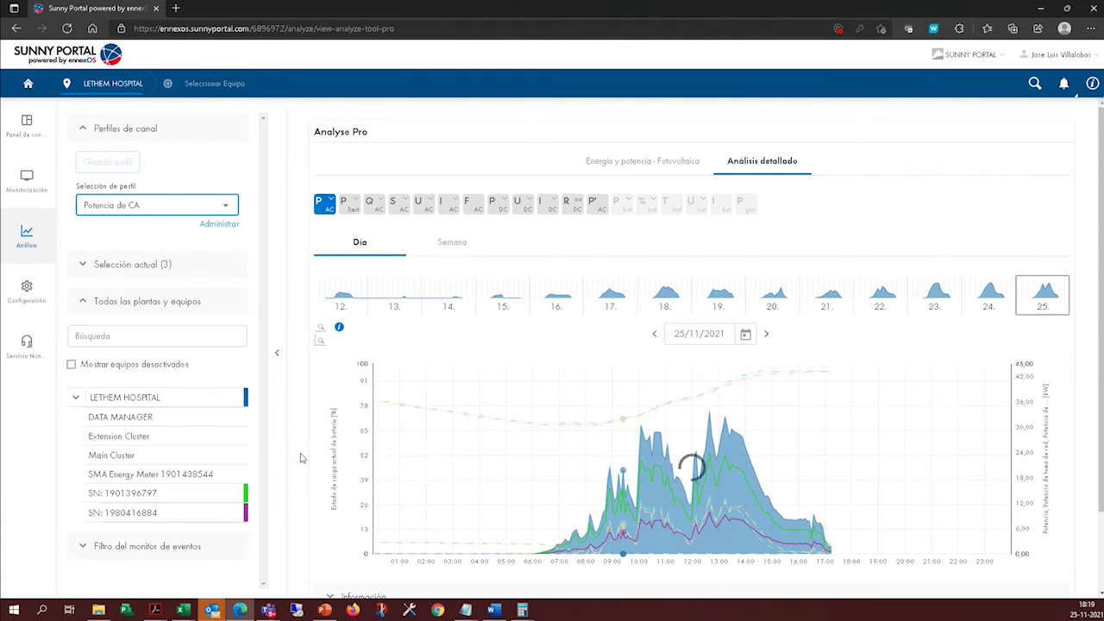
pyautogui.scroll(-2, 298, 451)
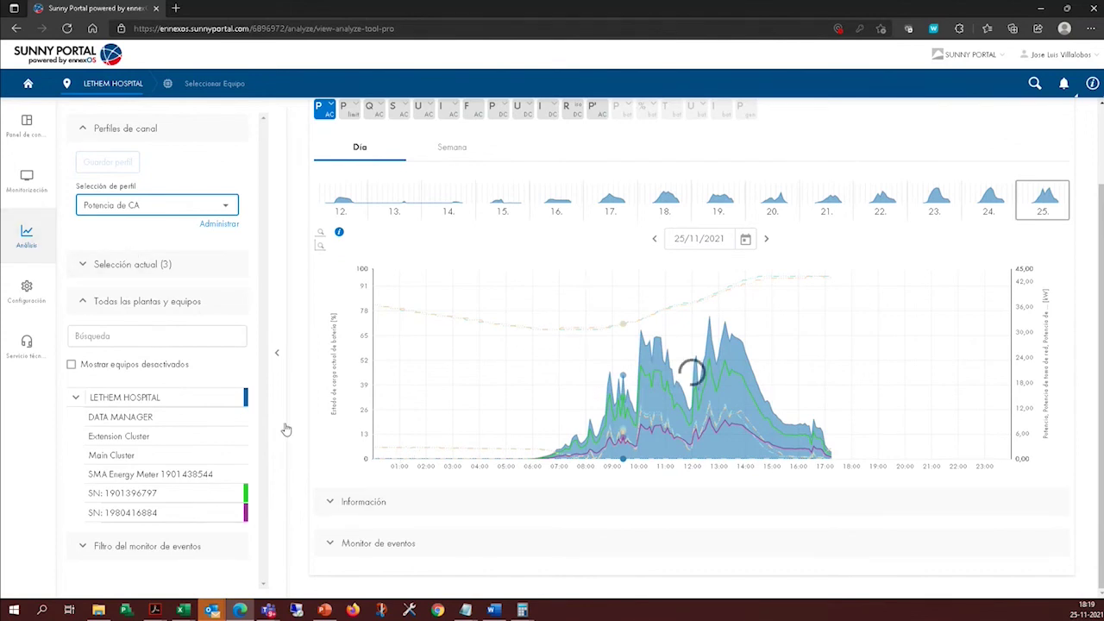
# Move between Analyse Pro and the plant dashboard, ending back in Analyse Pro.
pyautogui.click(26, 234)
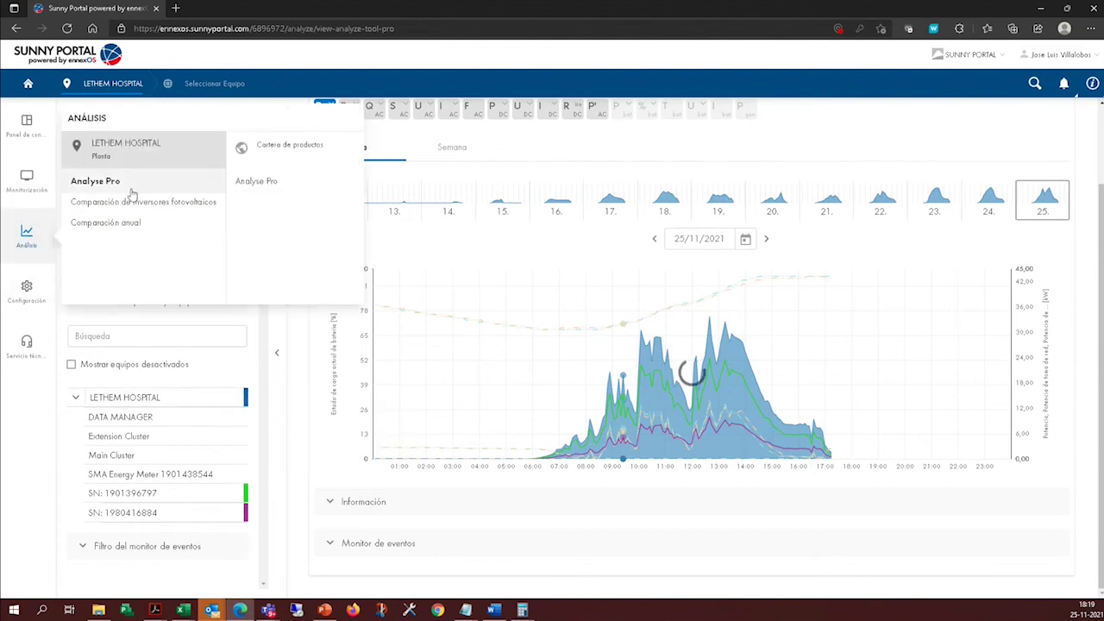
pyautogui.click(117, 180)
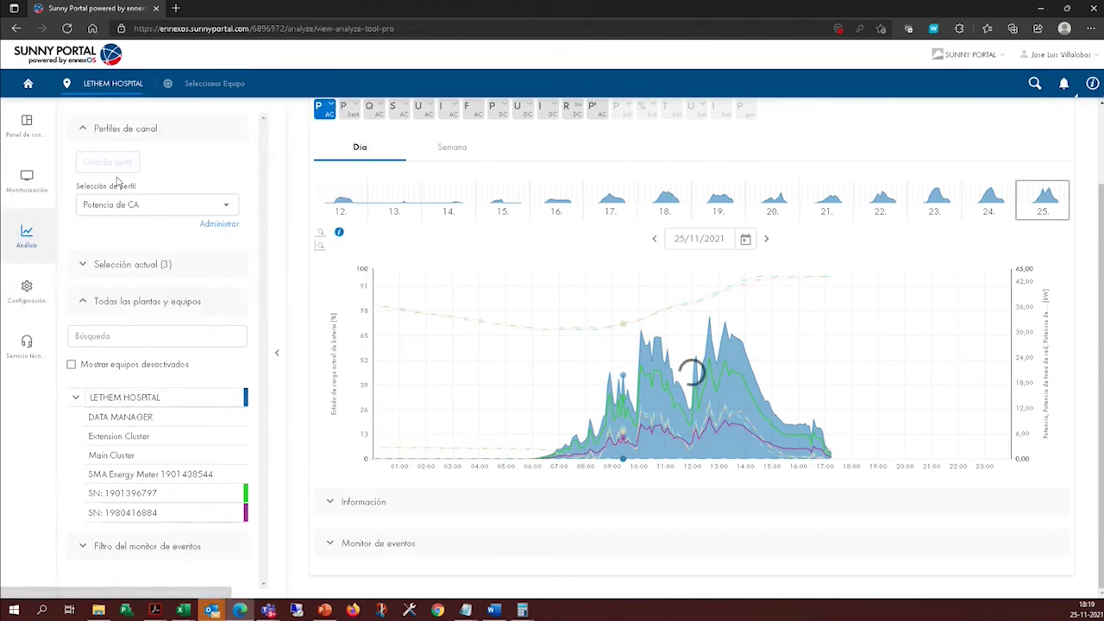
pyautogui.click(27, 123)
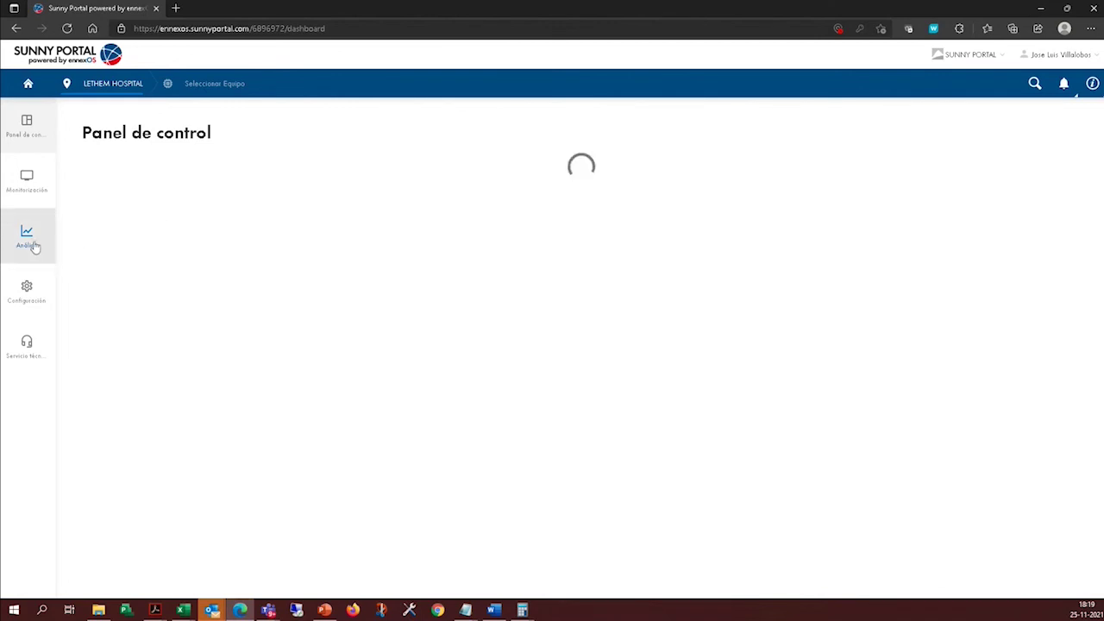
pyautogui.click(32, 247)
pyautogui.click(108, 183)
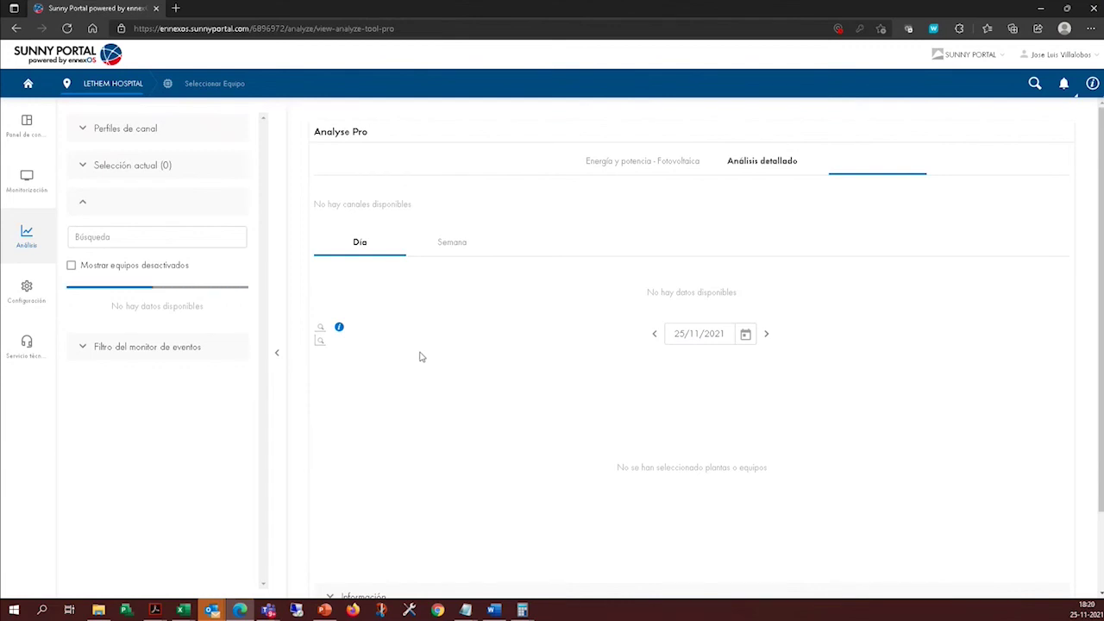
# Expand channel profiles, try the PV energy and detailed analysis views, then open the LETHEM HOSPITAL dashboard.
pyautogui.click(80, 129)
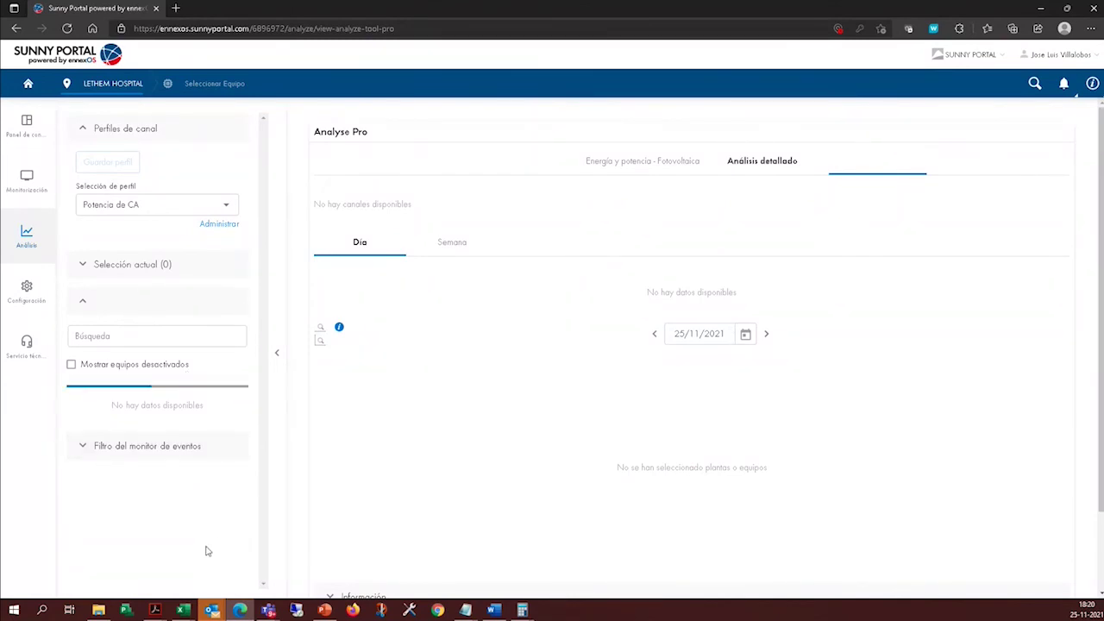
pyautogui.click(617, 164)
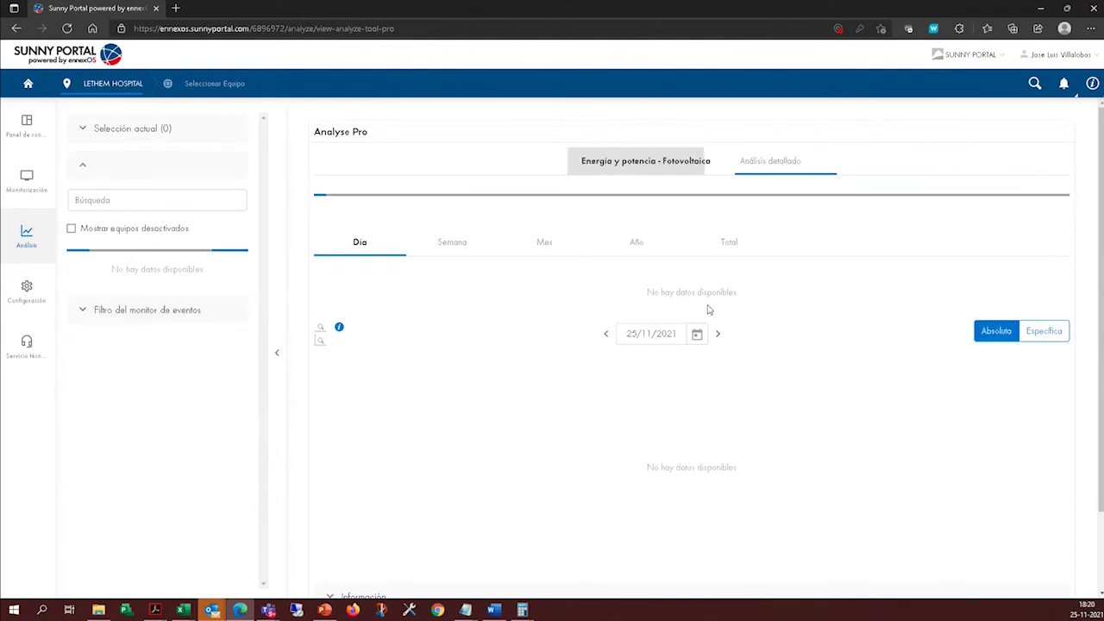
pyautogui.click(770, 161)
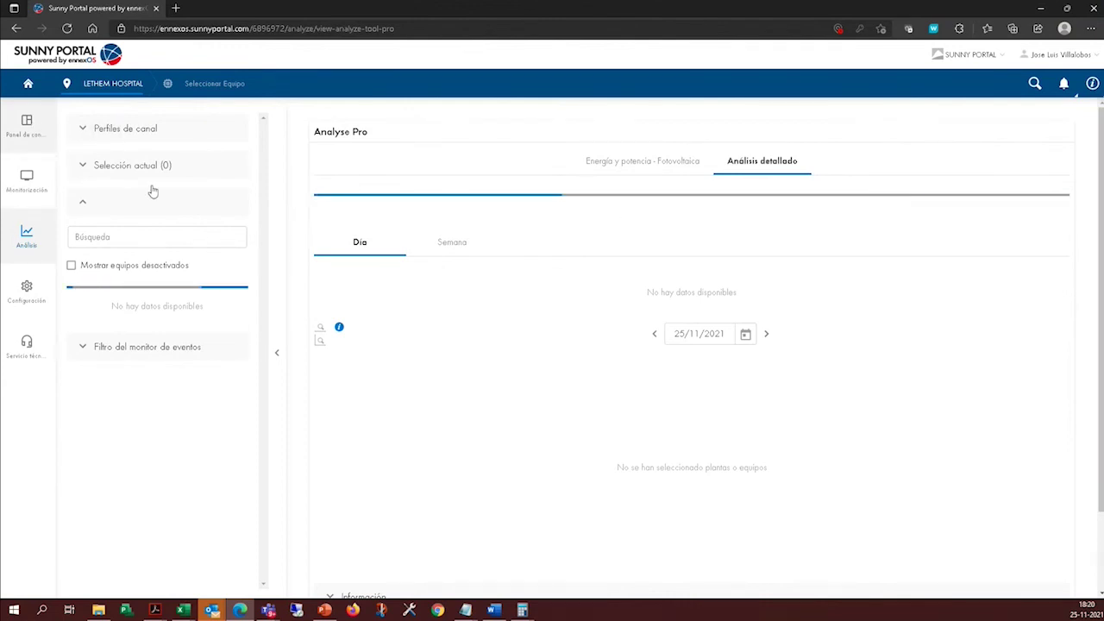
pyautogui.click(113, 83)
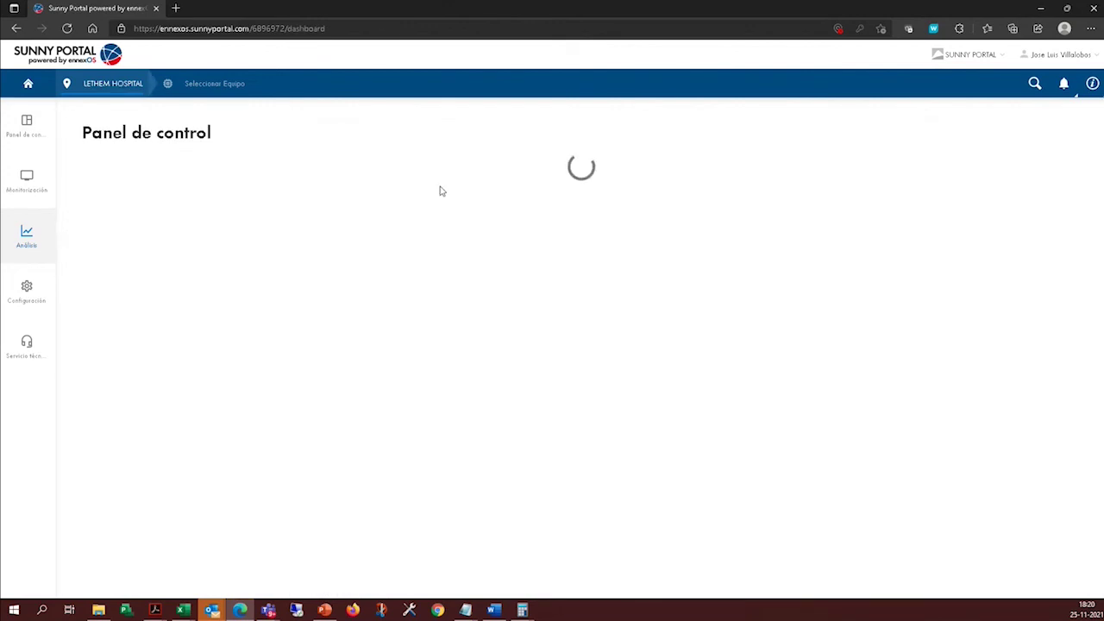
# Reload the dashboard and return to Analyse Pro's detailed analysis for LETHEM HOSPITAL.
pyautogui.click(67, 28)
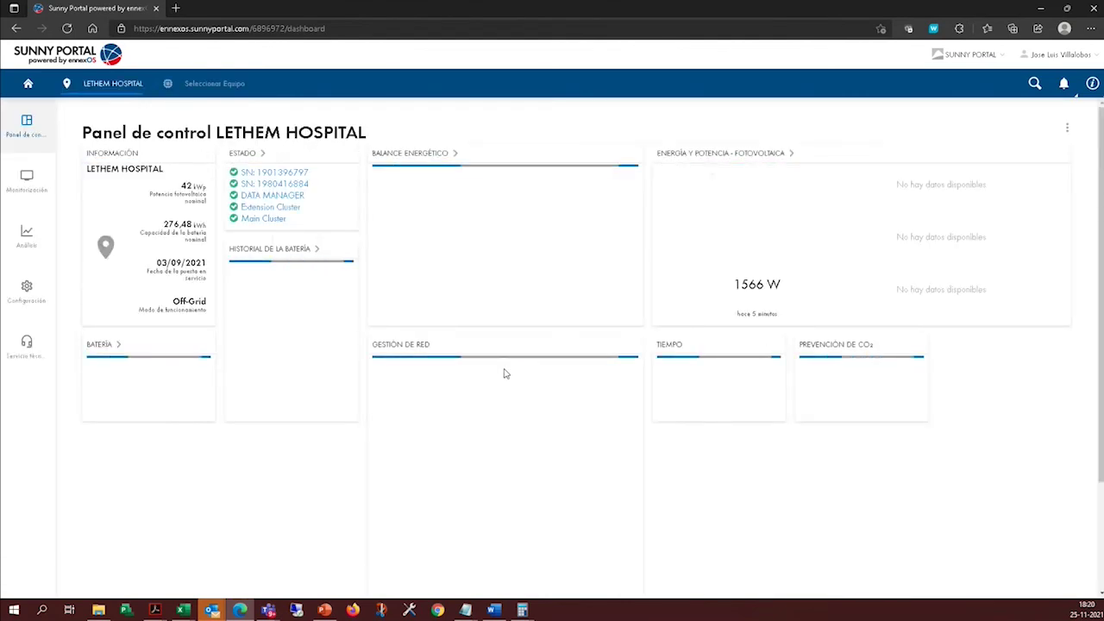
pyautogui.moveTo(30, 240)
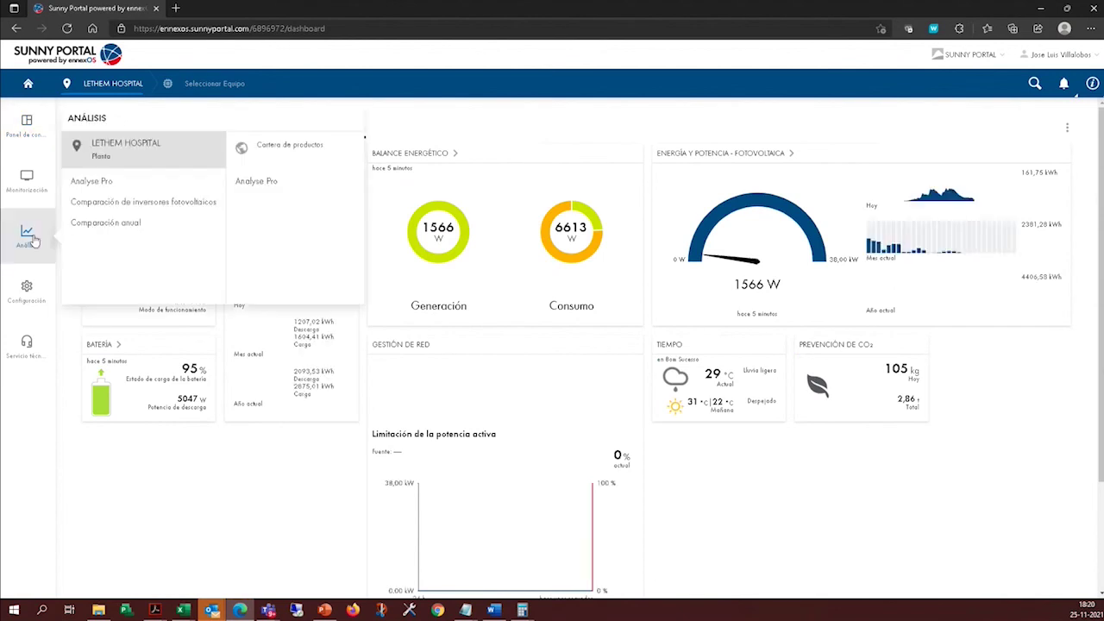
pyautogui.click(103, 181)
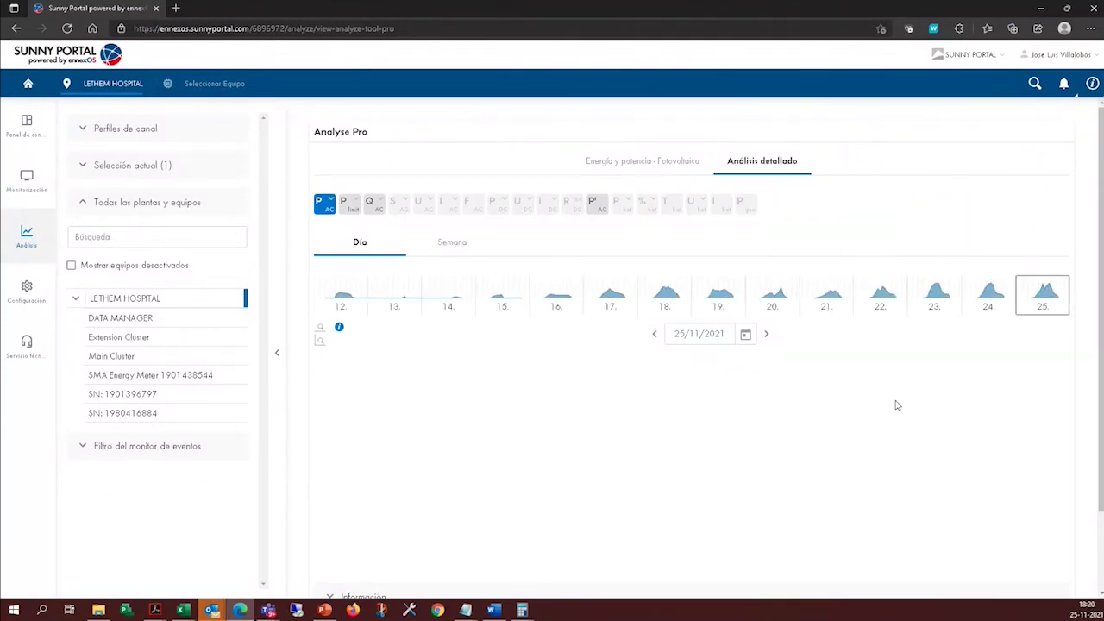
pyautogui.scroll(-1, 897, 405)
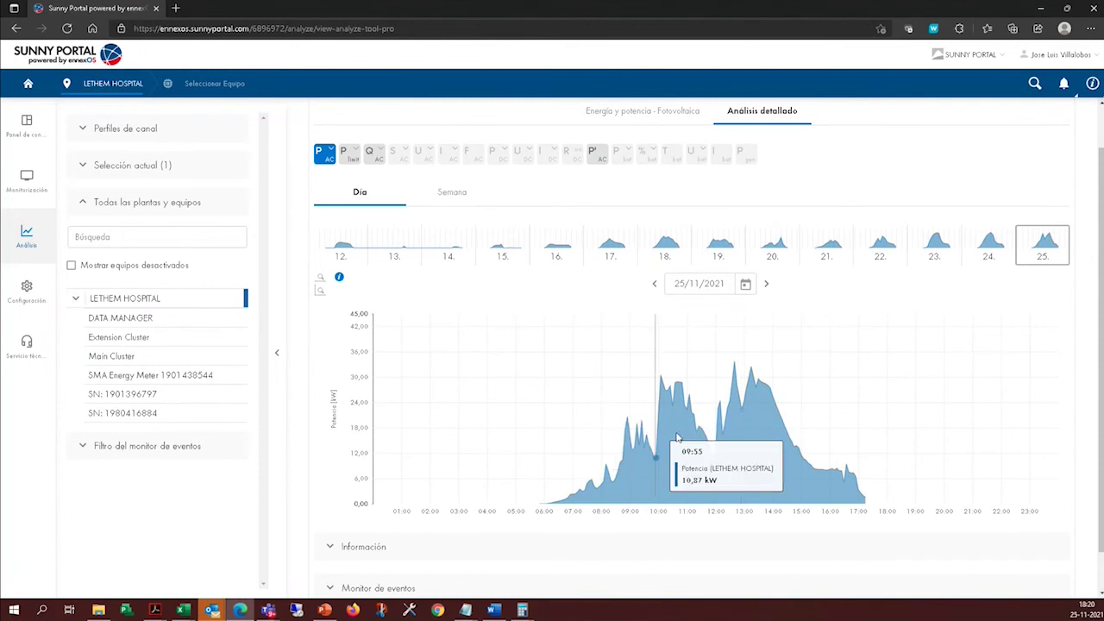
pyautogui.click(166, 395)
pyautogui.click(175, 413)
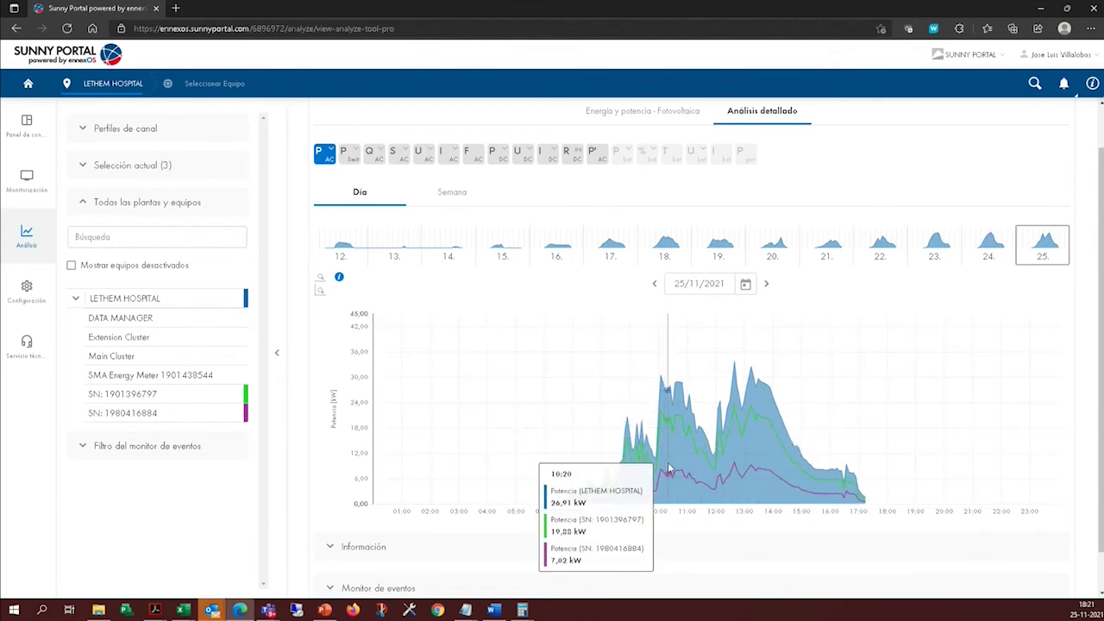
pyautogui.scroll(1, 784, 242)
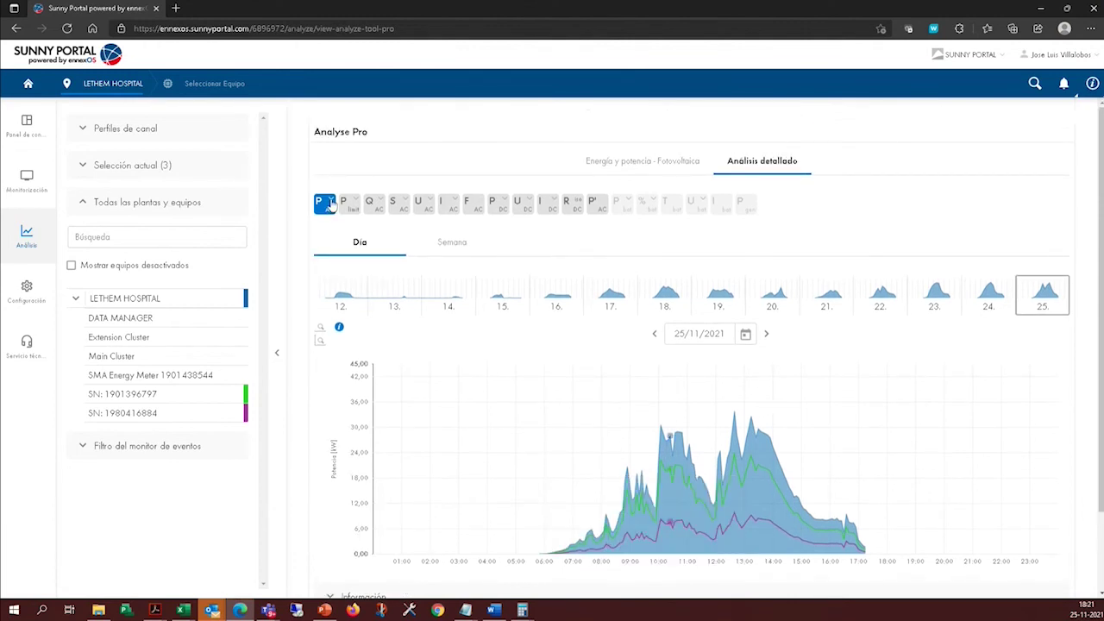
pyautogui.click(330, 204)
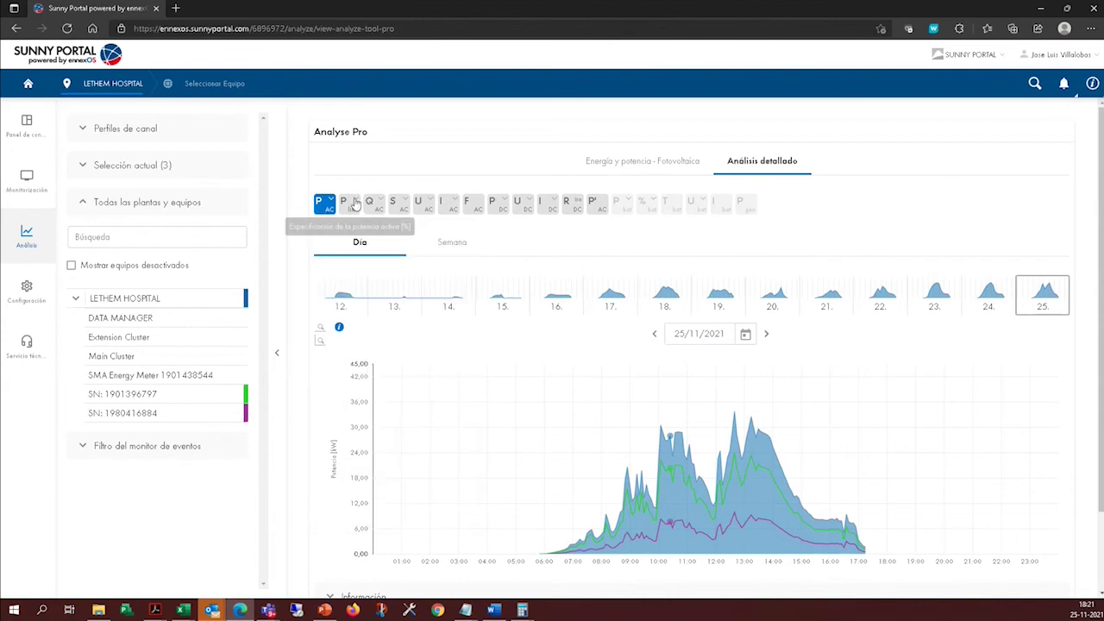
# Look through the power limit, reactive power, DC voltage and DC current channel lists.
pyautogui.click(354, 204)
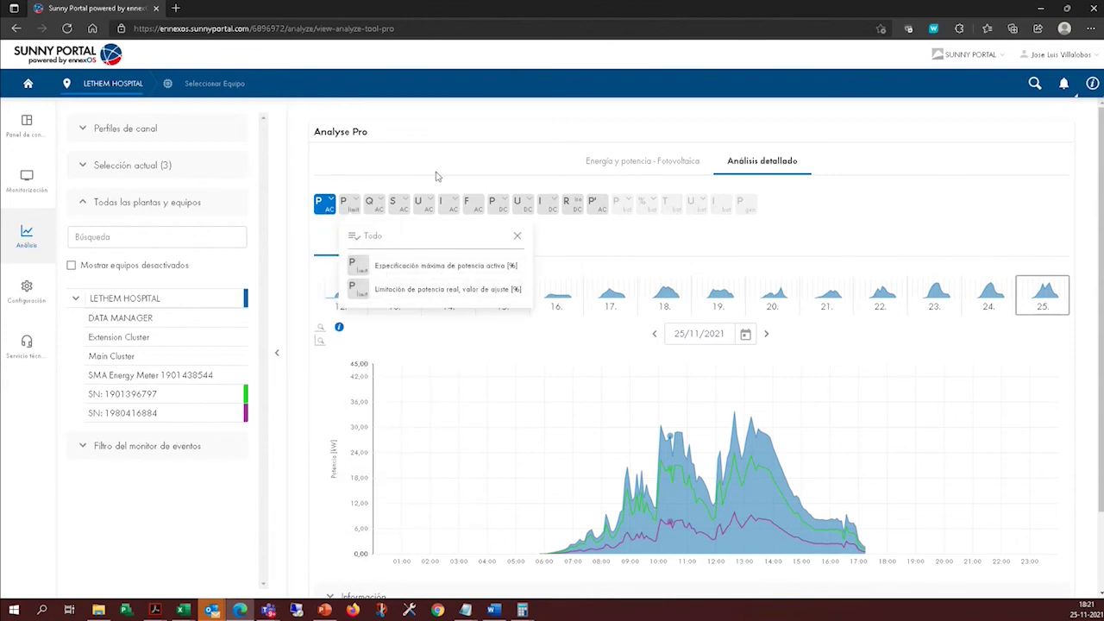
pyautogui.click(373, 208)
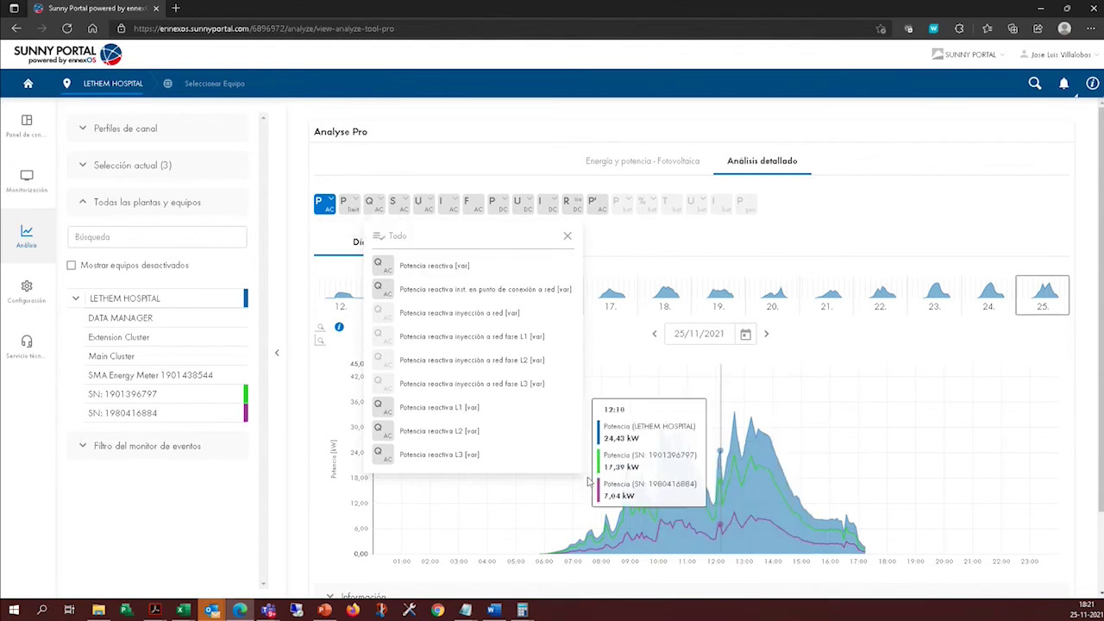
pyautogui.click(471, 178)
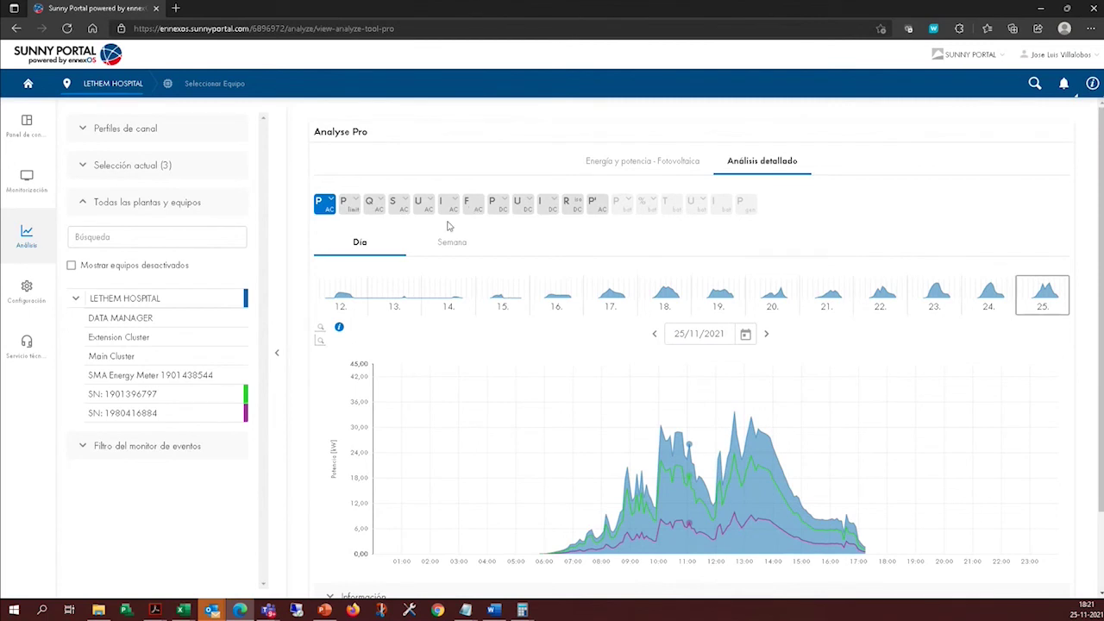
pyautogui.click(525, 212)
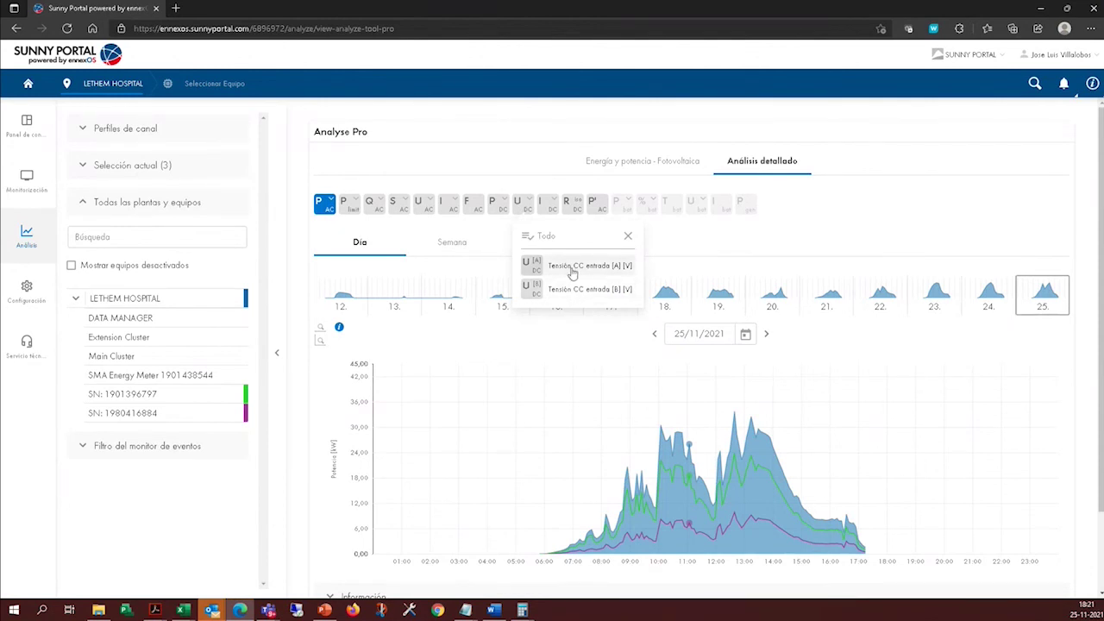
pyautogui.click(551, 208)
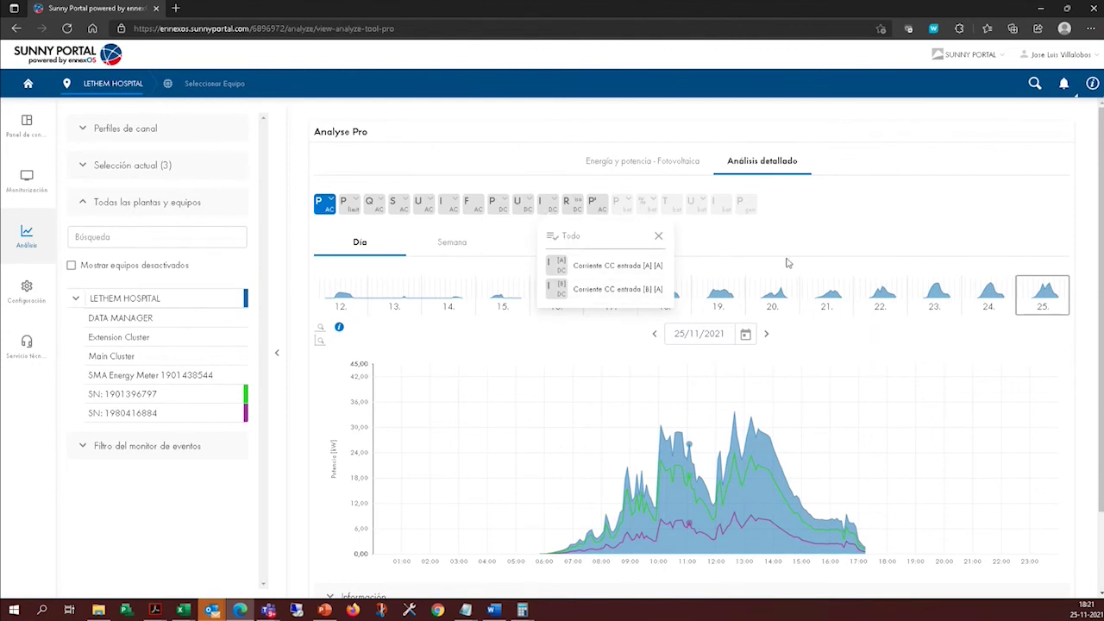
pyautogui.click(867, 217)
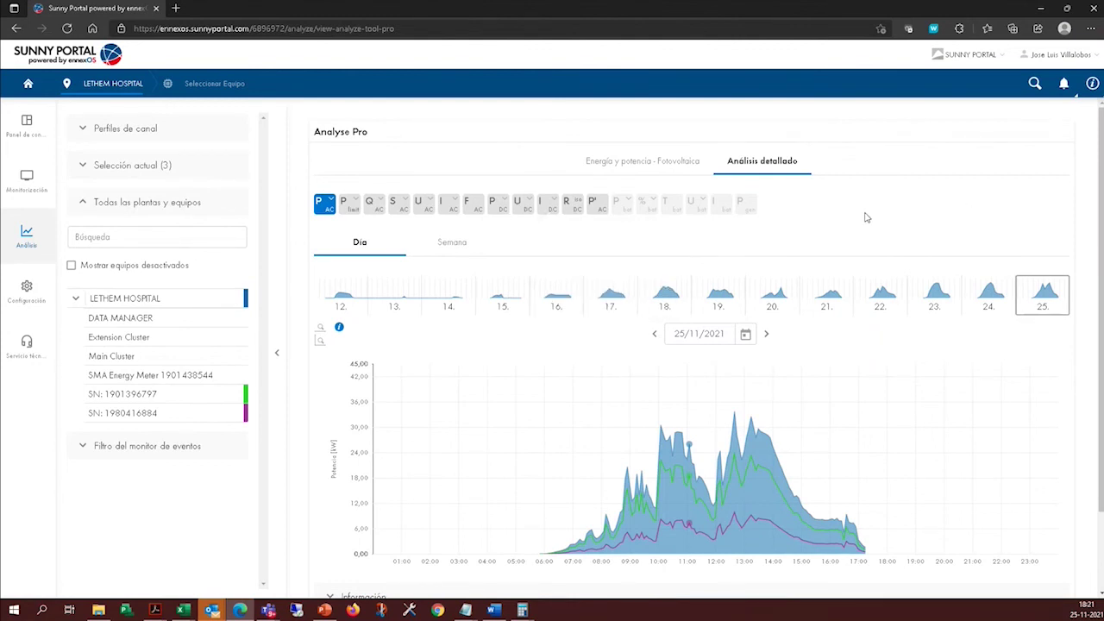
# Plot Corriente CC entrada [A] and Tensión CC entrada [A] [V] on the chart.
pyautogui.click(555, 208)
pyautogui.click(557, 267)
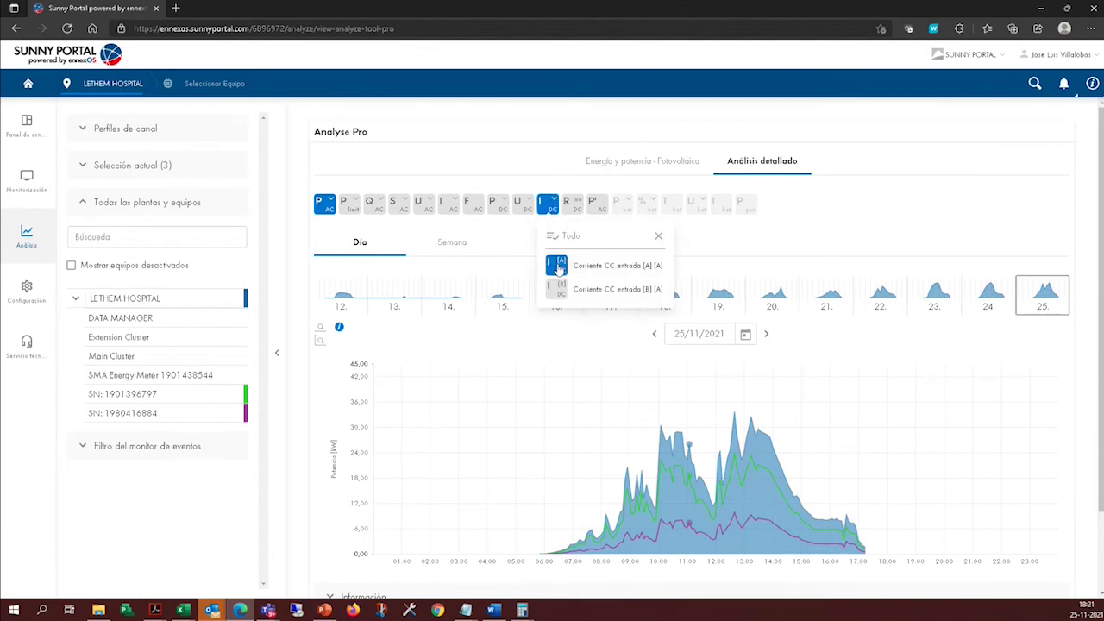
pyautogui.click(528, 210)
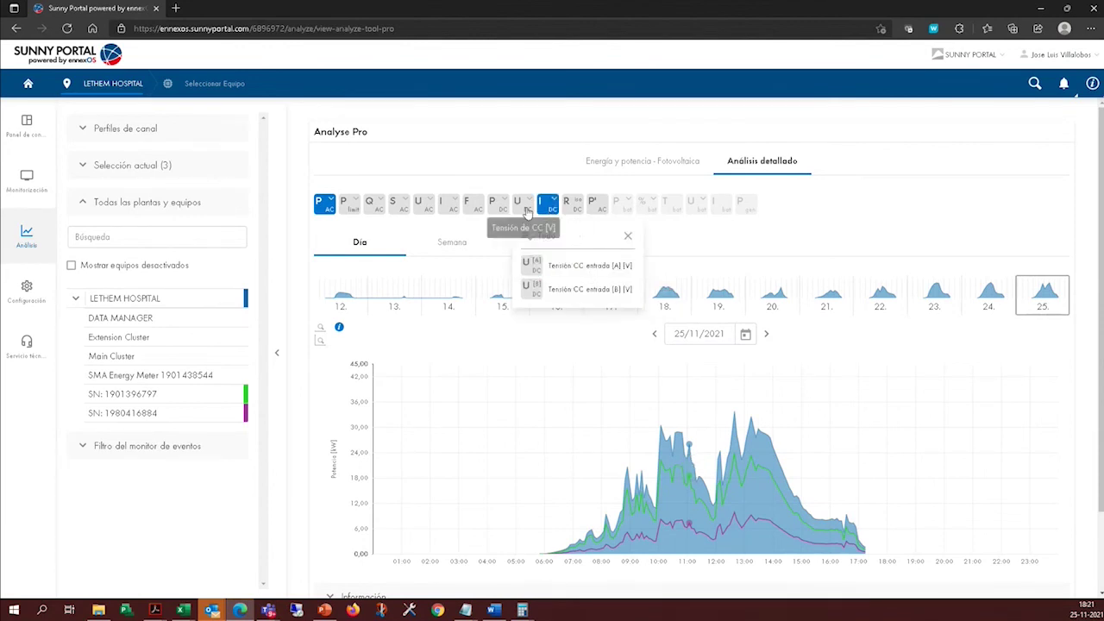
pyautogui.click(532, 267)
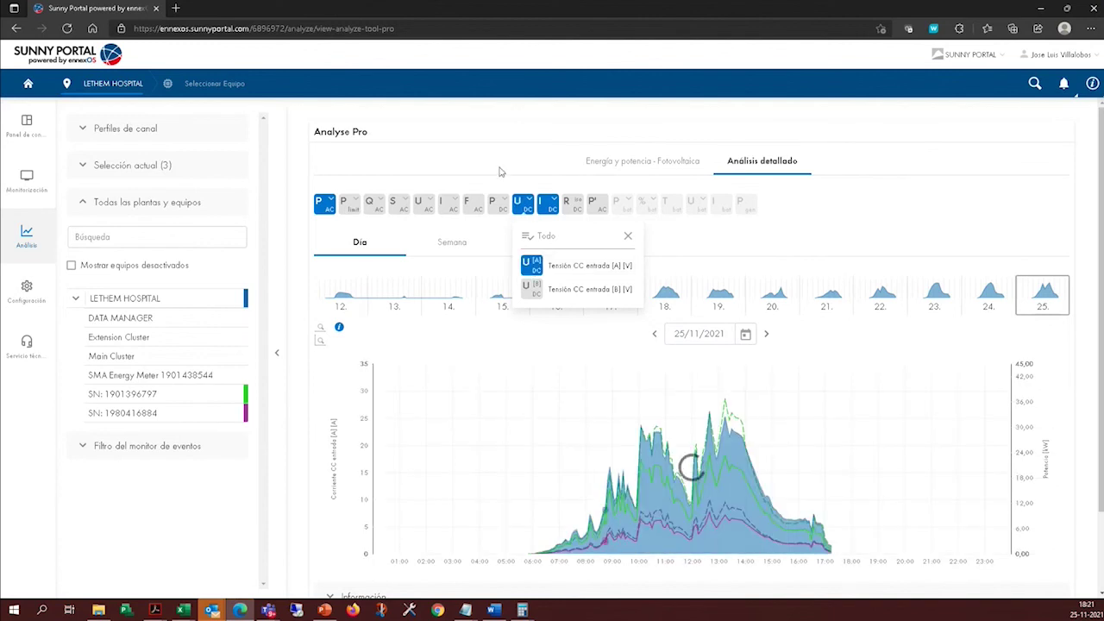
pyautogui.click(328, 205)
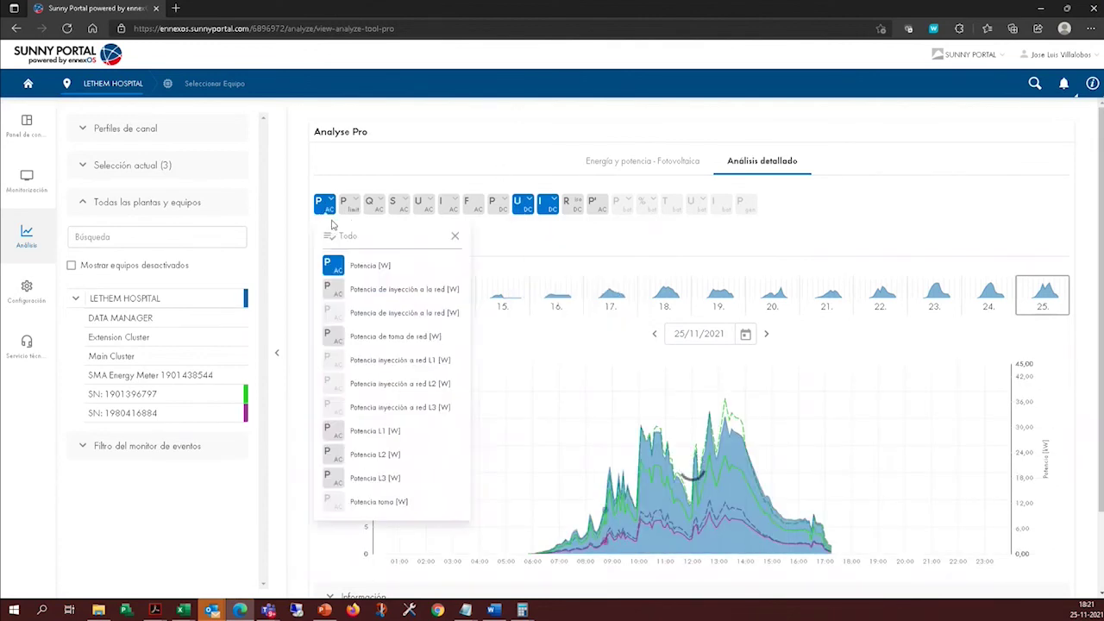
pyautogui.click(732, 116)
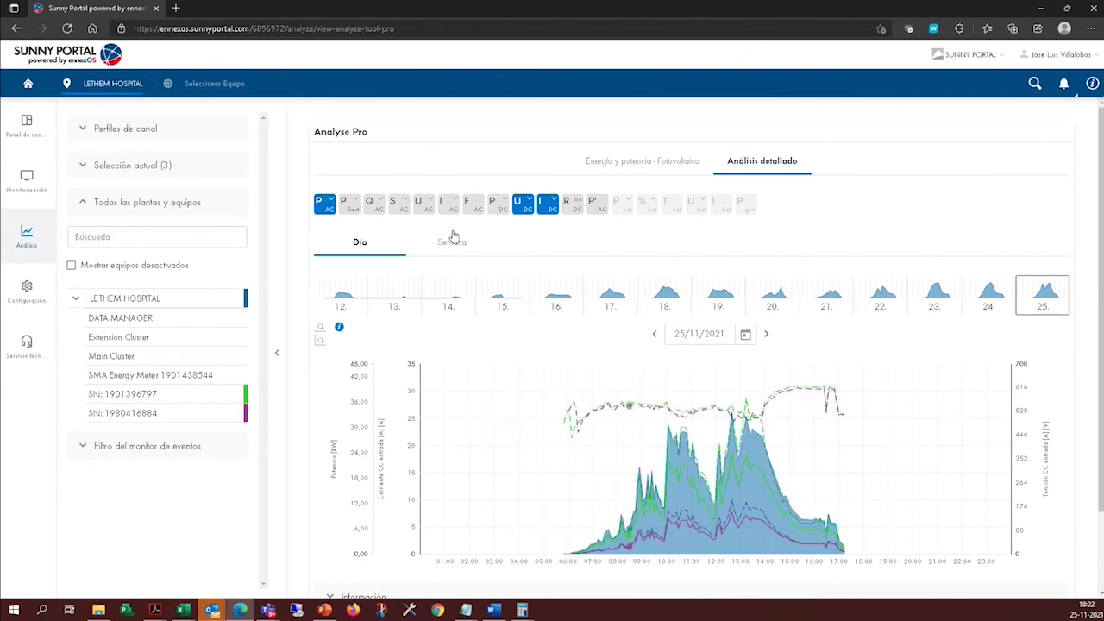
pyautogui.click(242, 298)
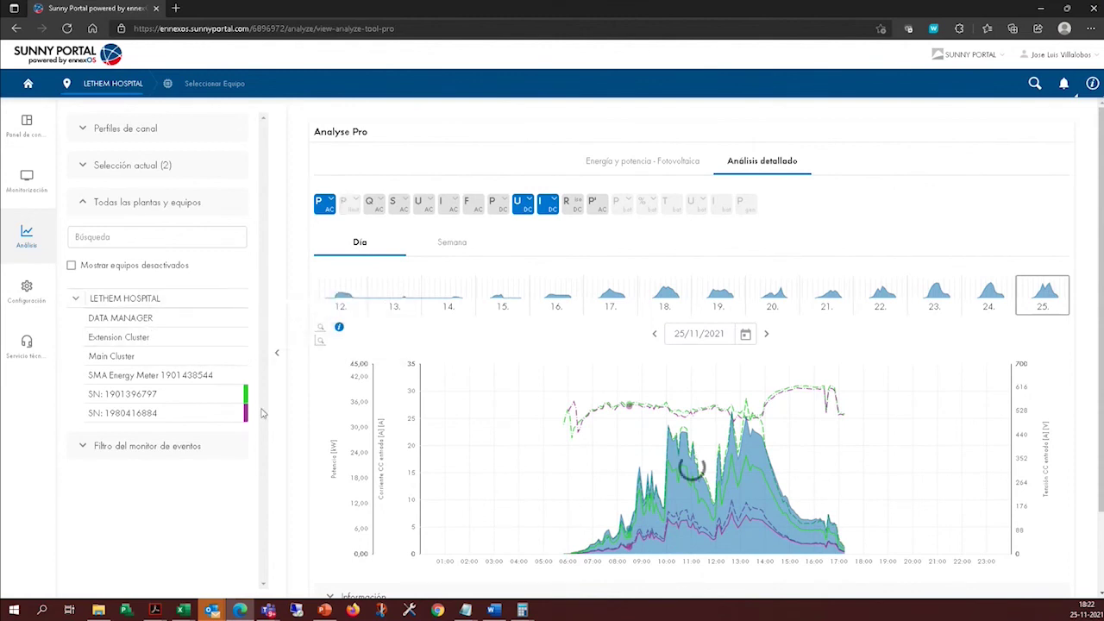
pyautogui.click(231, 415)
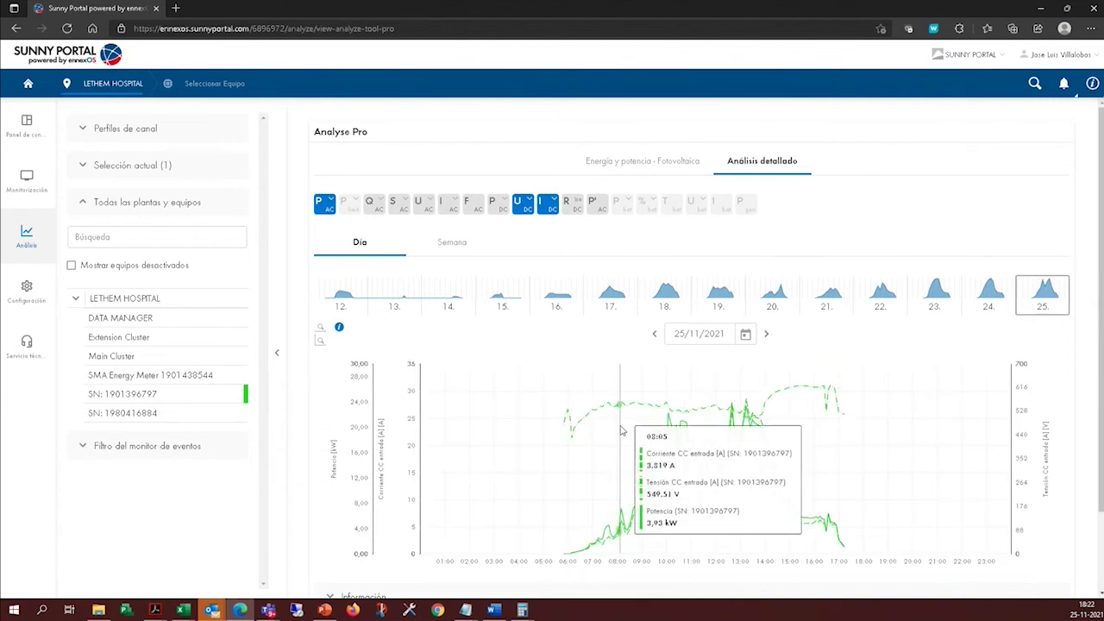
pyautogui.click(552, 201)
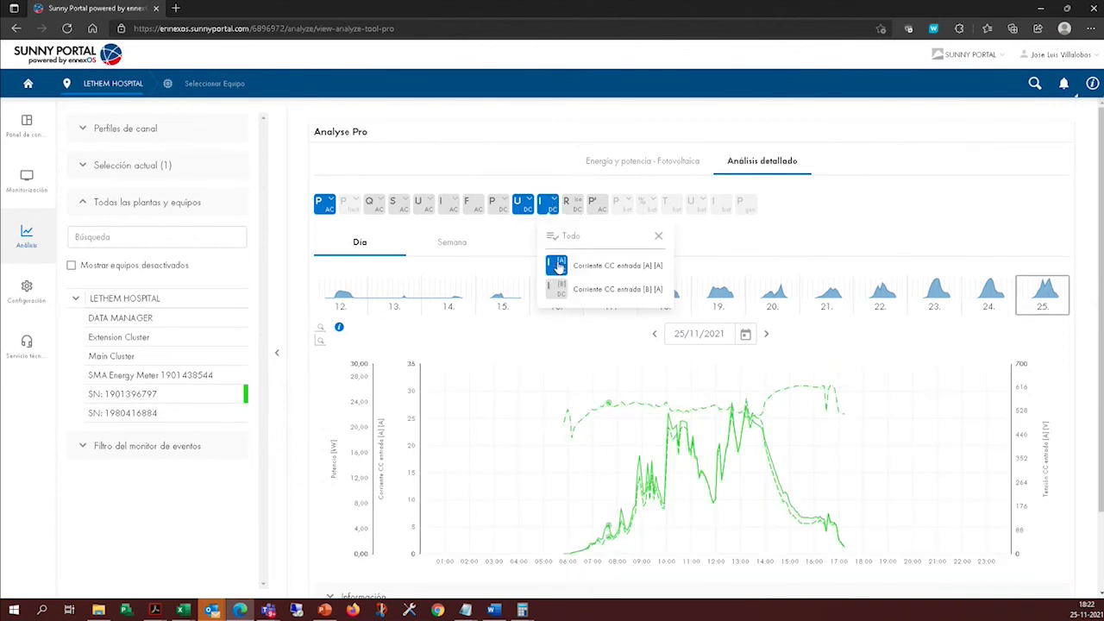
pyautogui.click(557, 265)
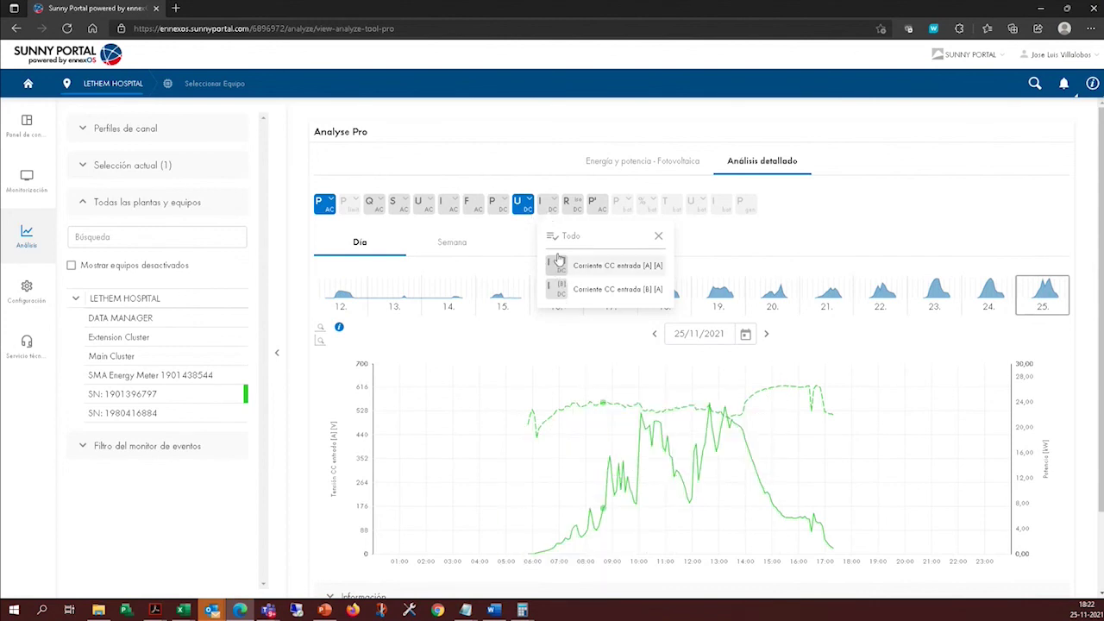
pyautogui.click(559, 263)
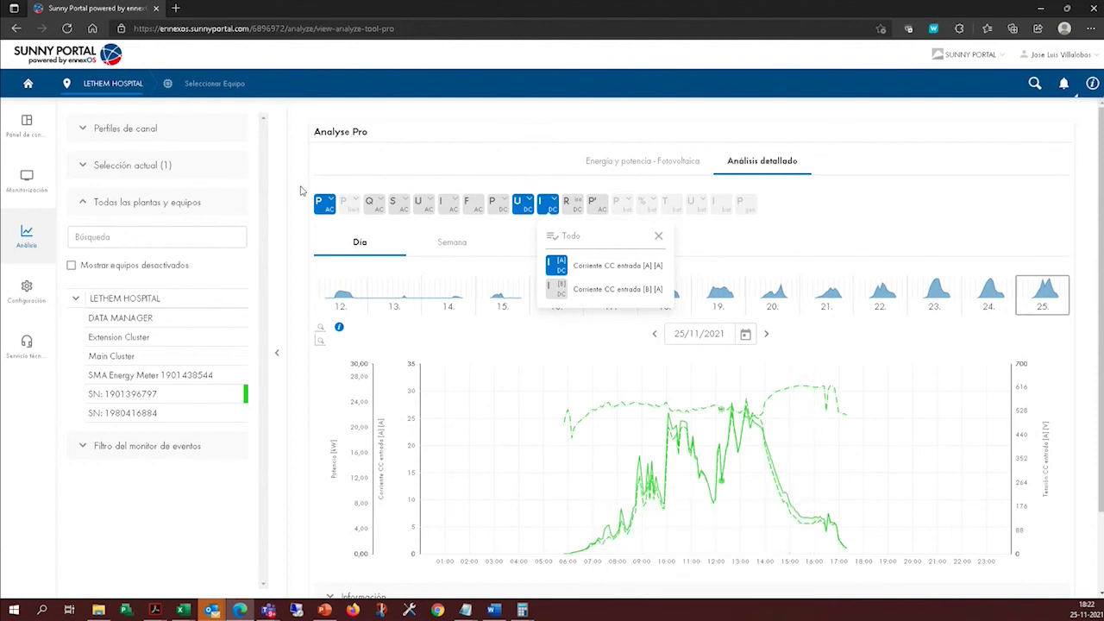
pyautogui.click(333, 207)
pyautogui.click(338, 265)
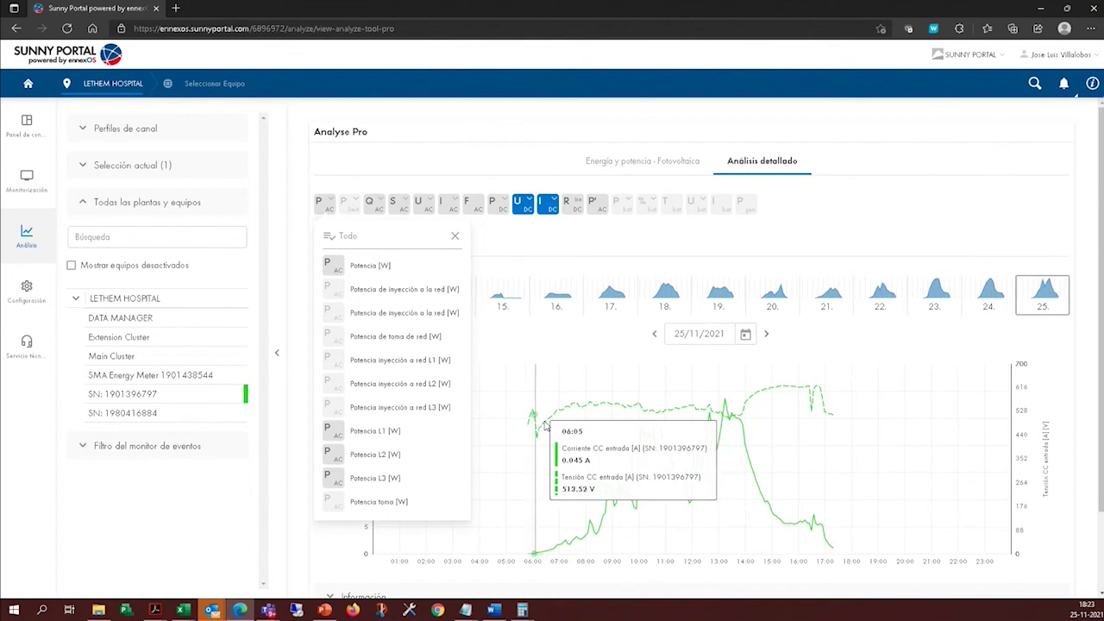
pyautogui.click(452, 237)
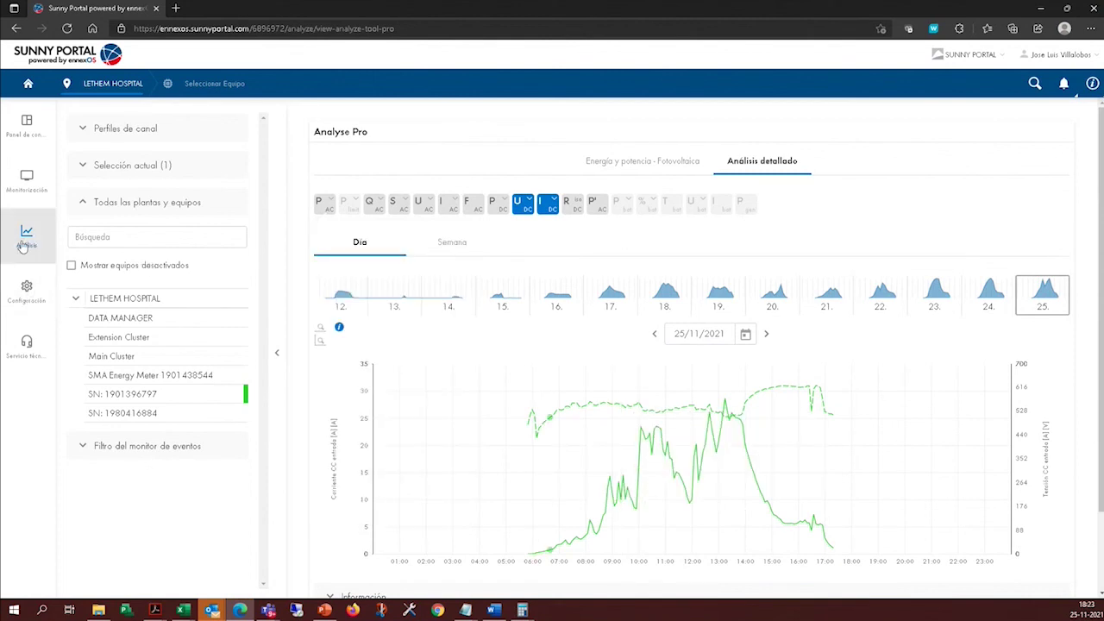
pyautogui.click(28, 289)
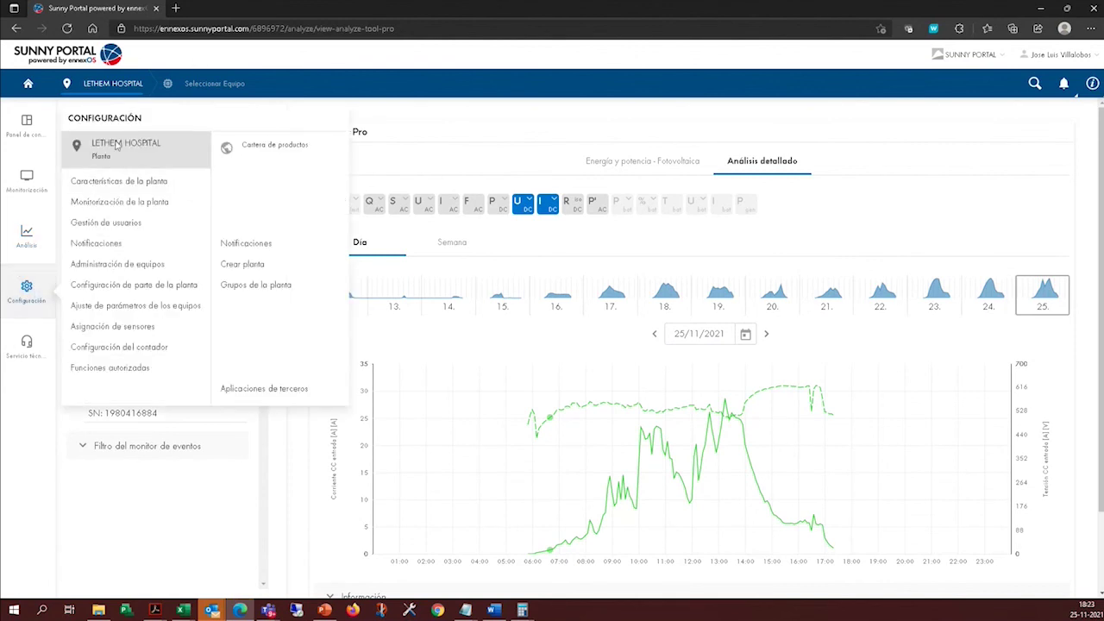
pyautogui.click(198, 83)
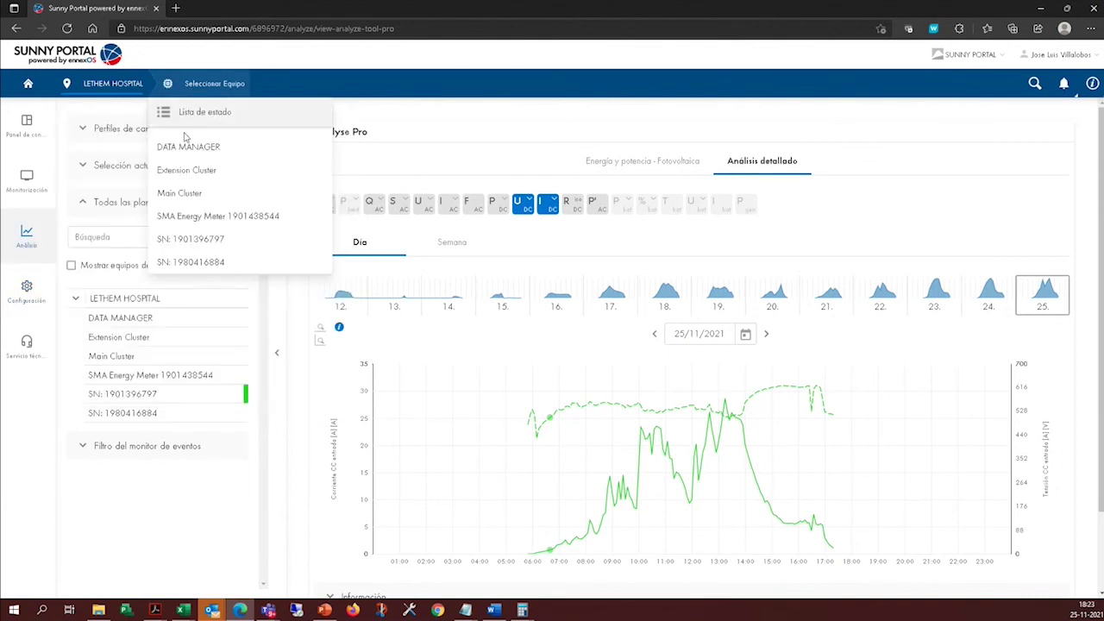
pyautogui.click(185, 239)
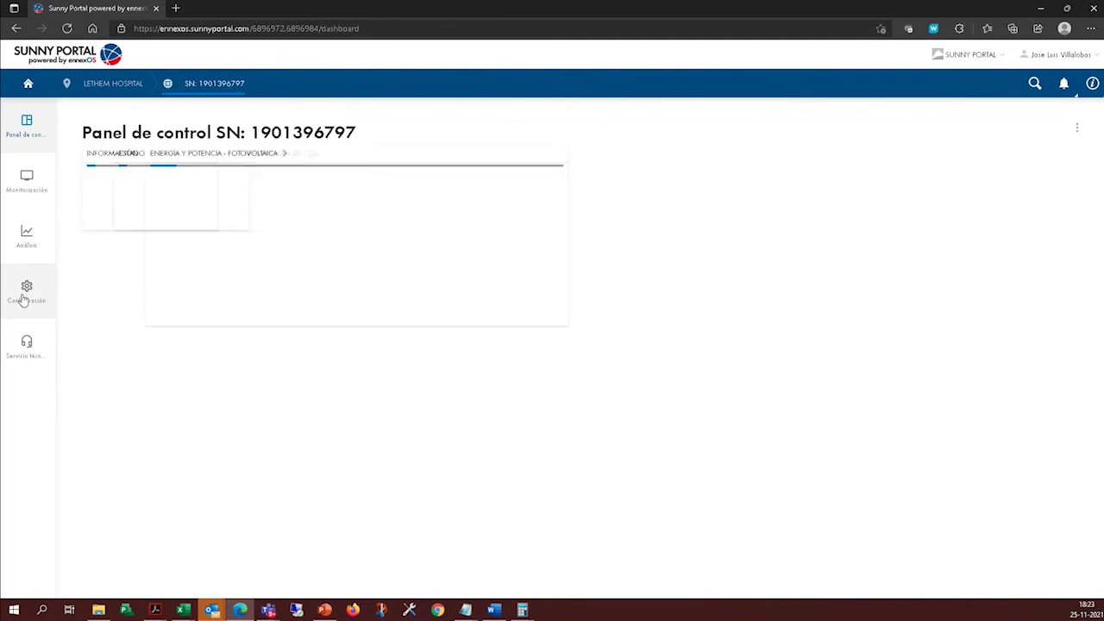
pyautogui.click(24, 298)
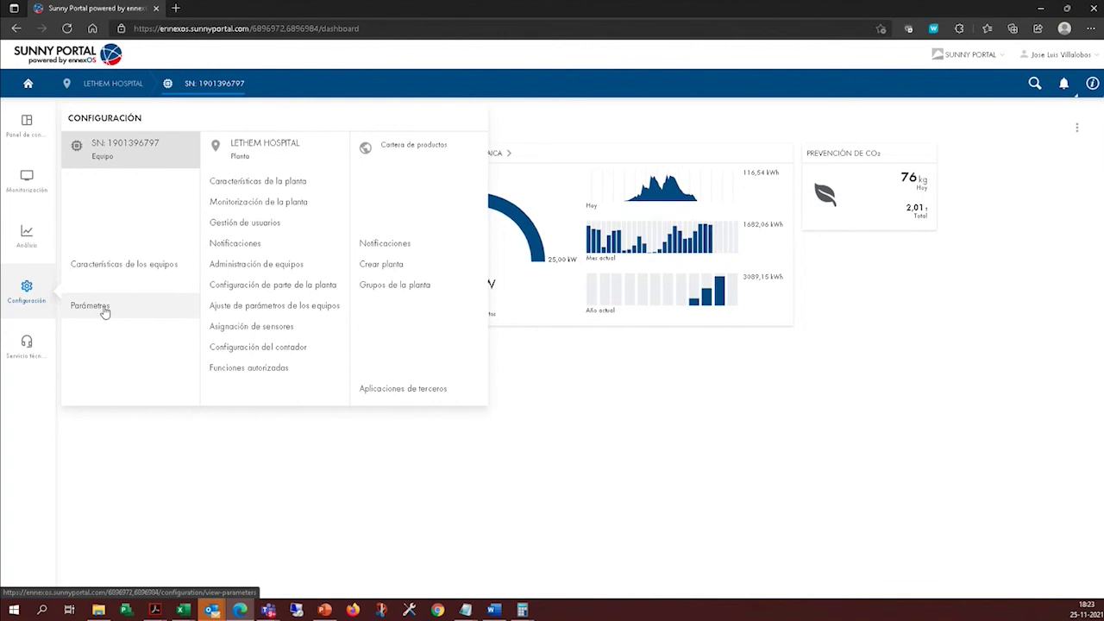
# Open the inverter's Parámetros list and scroll through its settings.
pyautogui.click(104, 311)
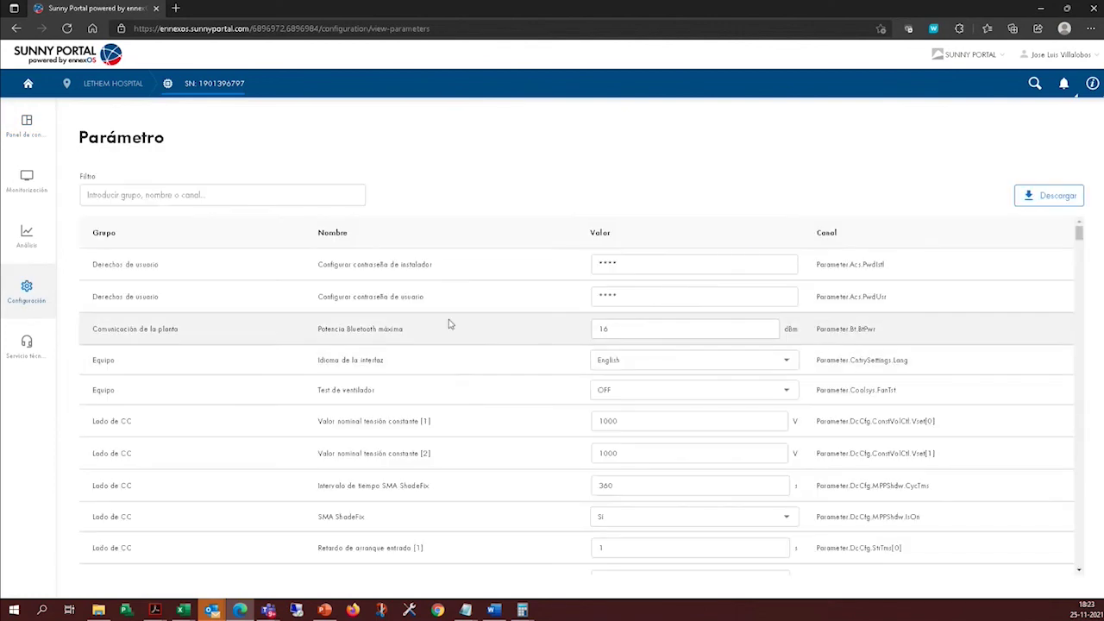
pyautogui.scroll(-1, 663, 389)
pyautogui.scroll(1, 667, 414)
pyautogui.scroll(-10, 627, 428)
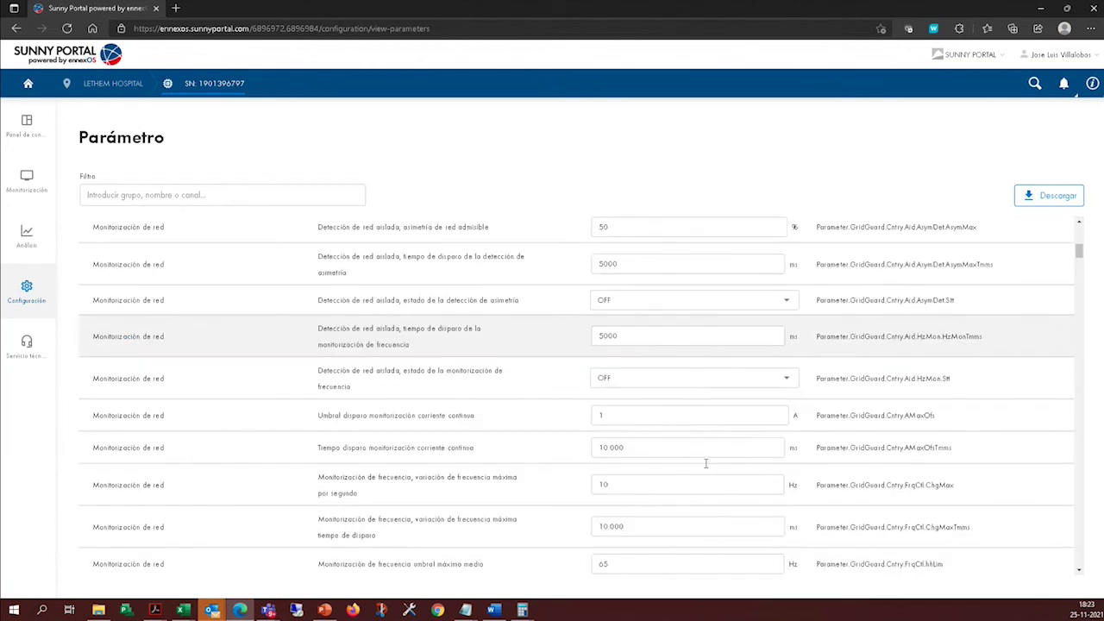
pyautogui.scroll(10, 708, 470)
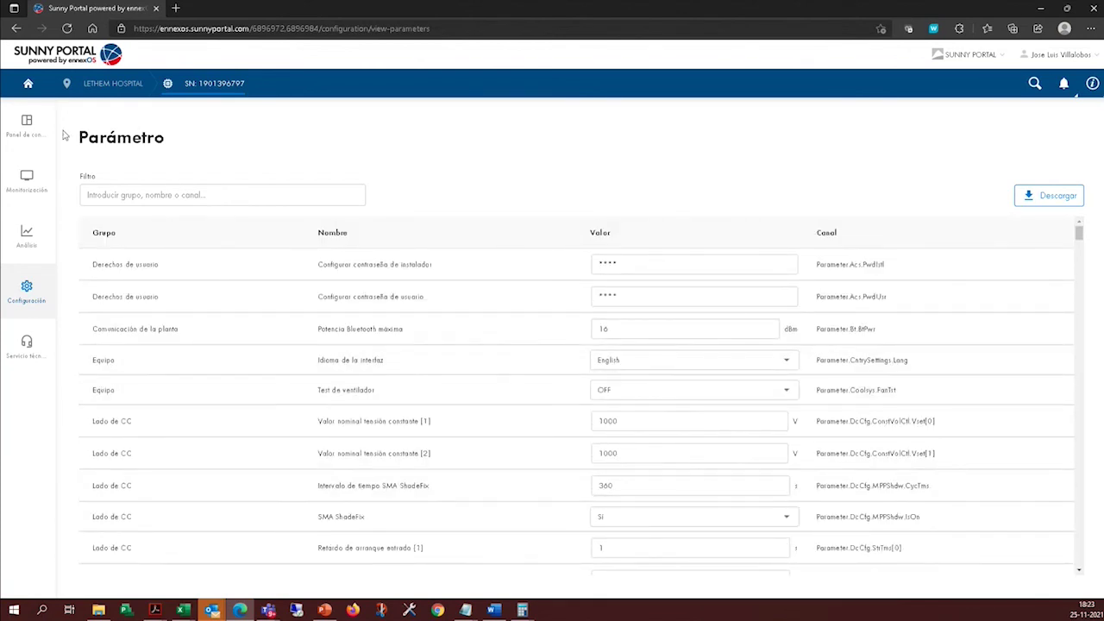
pyautogui.click(27, 292)
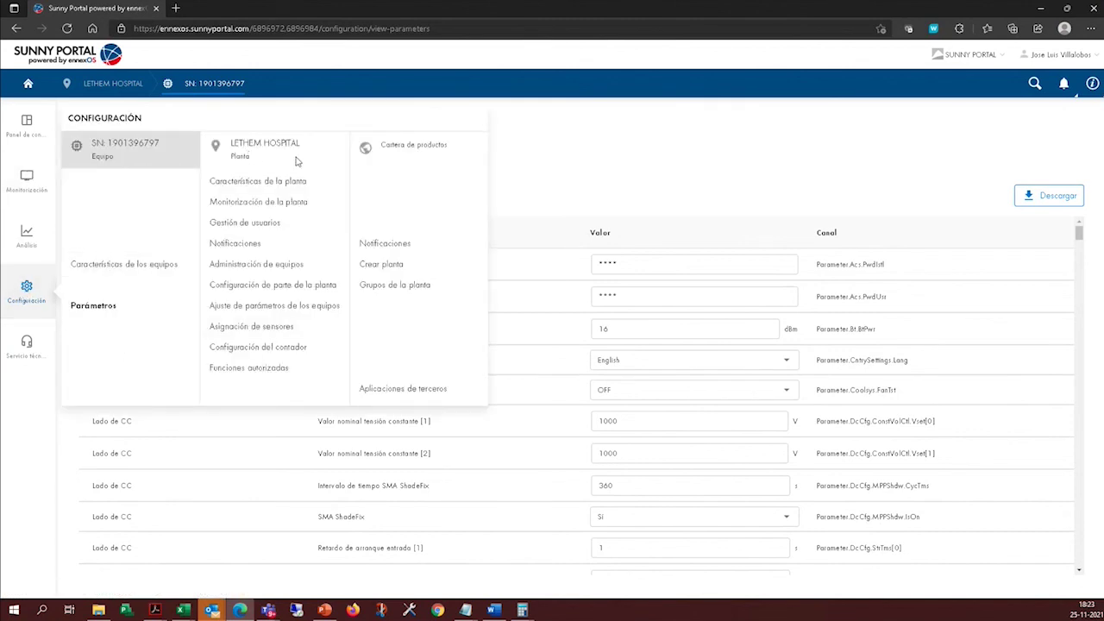
# Review the Características de la planta page for LETHEM HOSPITAL.
pyautogui.click(281, 184)
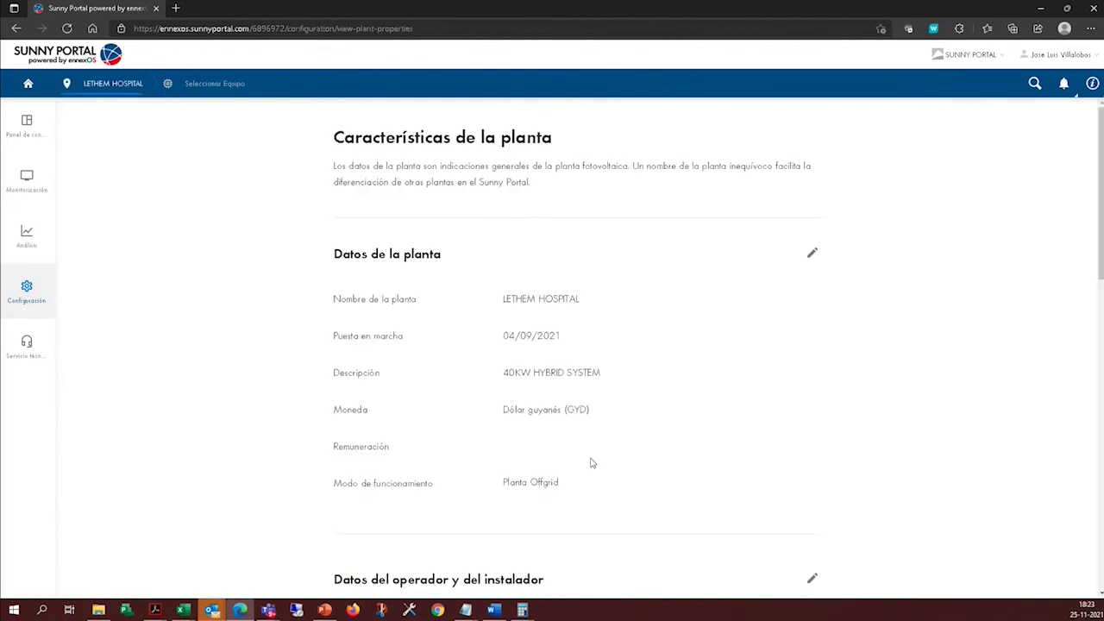
pyautogui.scroll(-3, 388, 362)
pyautogui.click(22, 298)
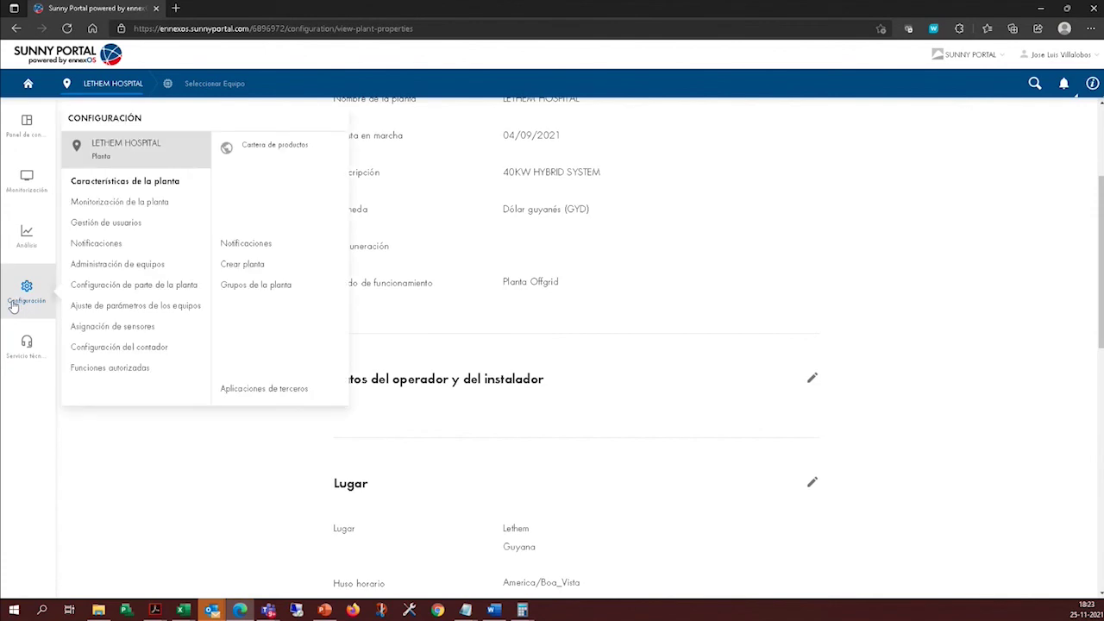
# In Monitorización de la planta, turn Coeficiente de rendimiento on and back off.
pyautogui.click(164, 203)
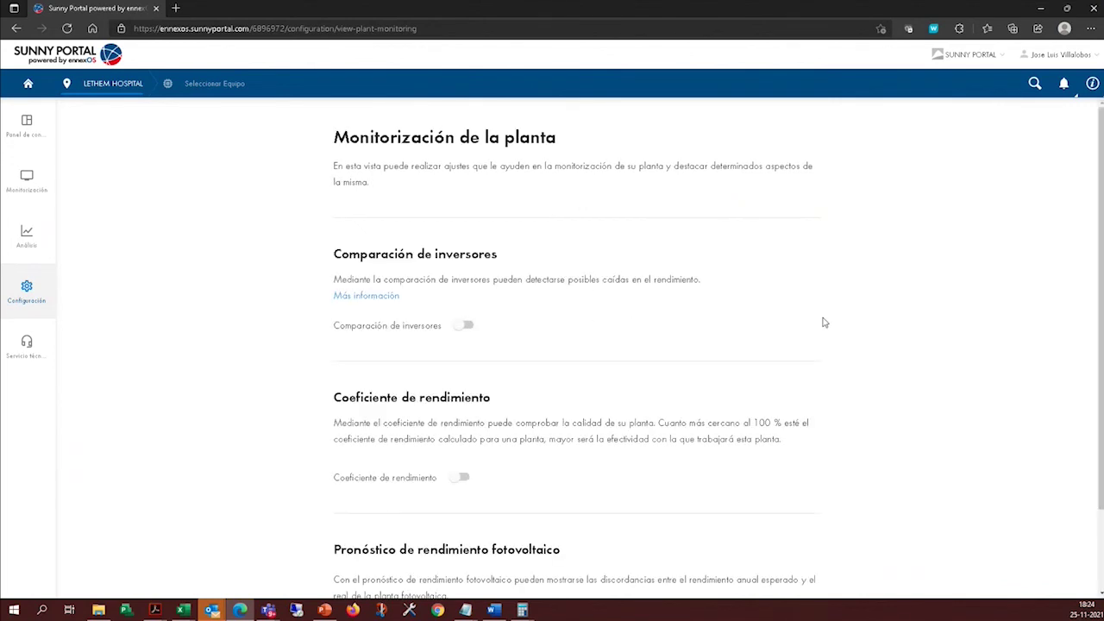
pyautogui.scroll(-2, 670, 440)
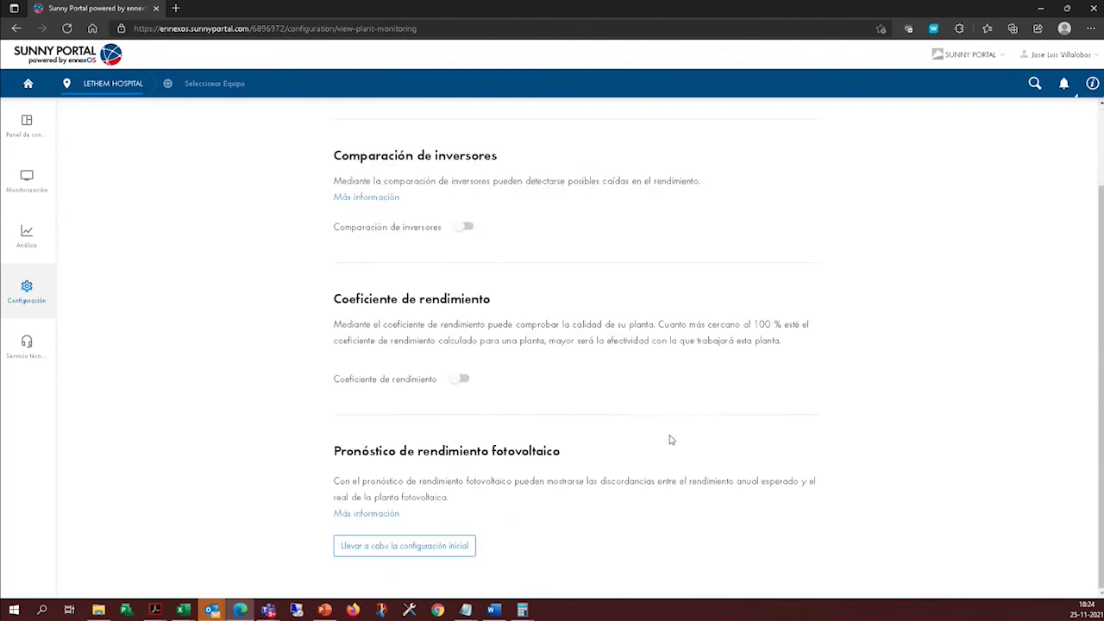
pyautogui.scroll(1, 596, 498)
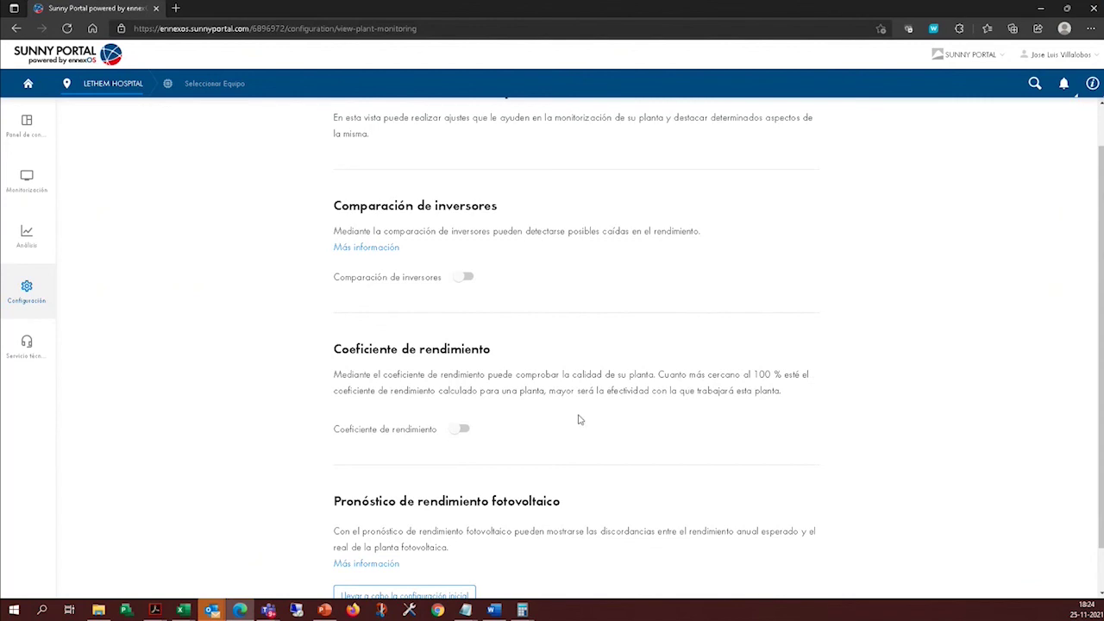
pyautogui.click(464, 430)
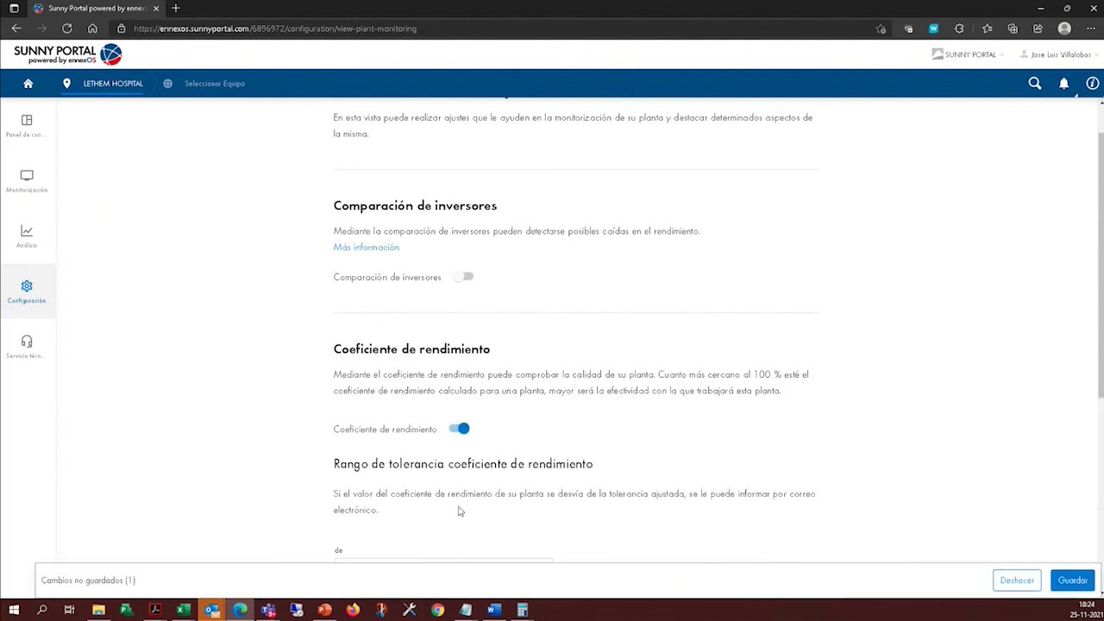
pyautogui.scroll(-2, 435, 385)
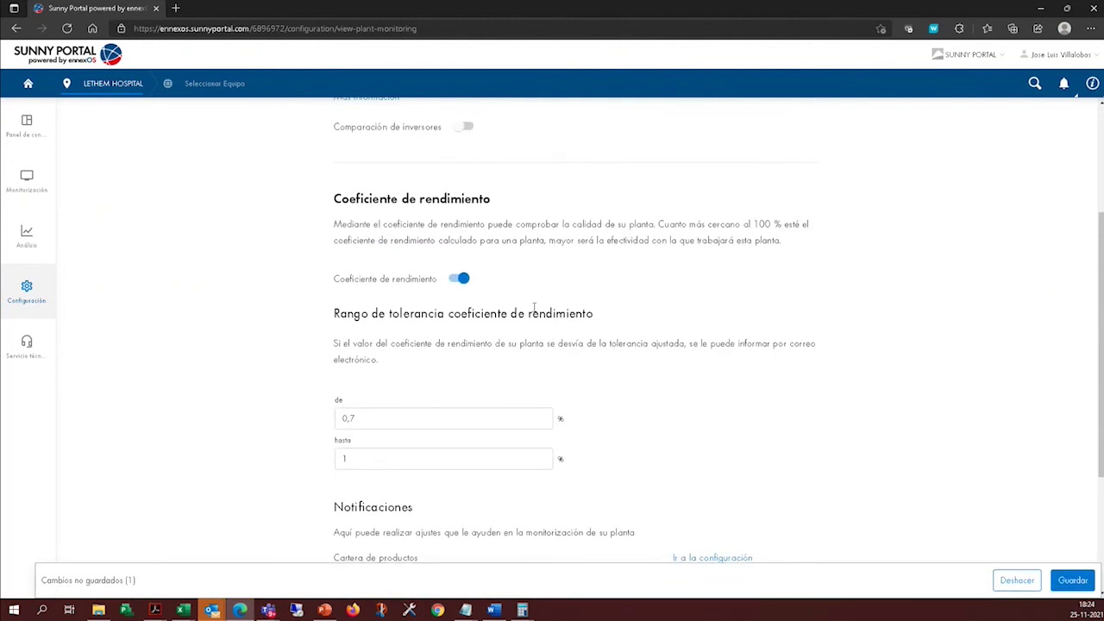
pyautogui.click(460, 280)
pyautogui.scroll(2, 569, 412)
pyautogui.moveTo(27, 292)
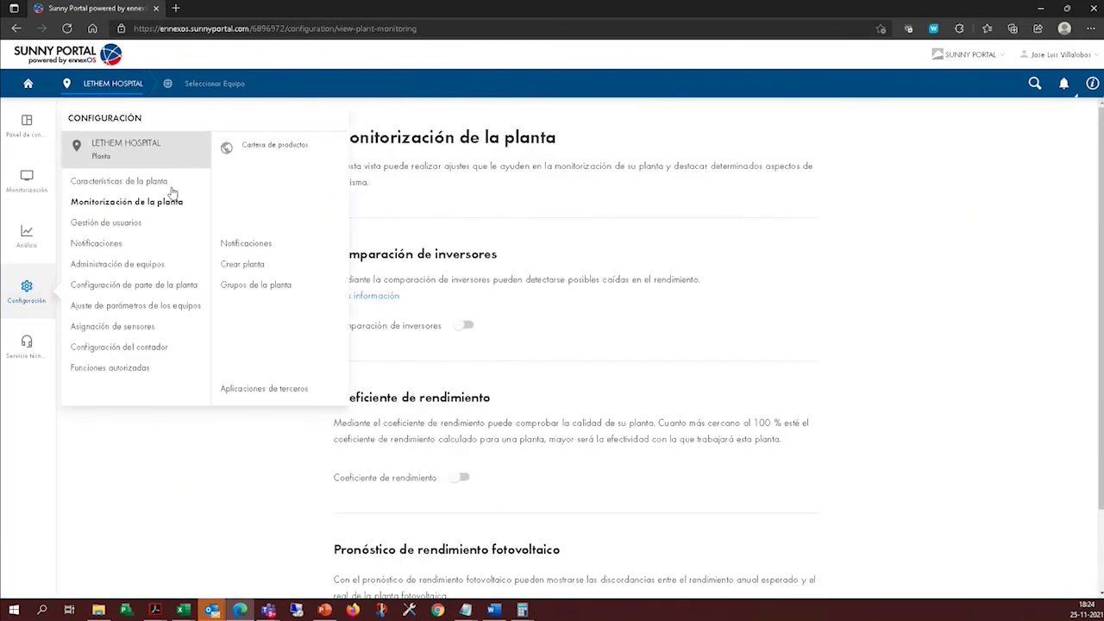
# View Gestión de usuarios, then the still-empty Notificaciones page.
pyautogui.click(99, 222)
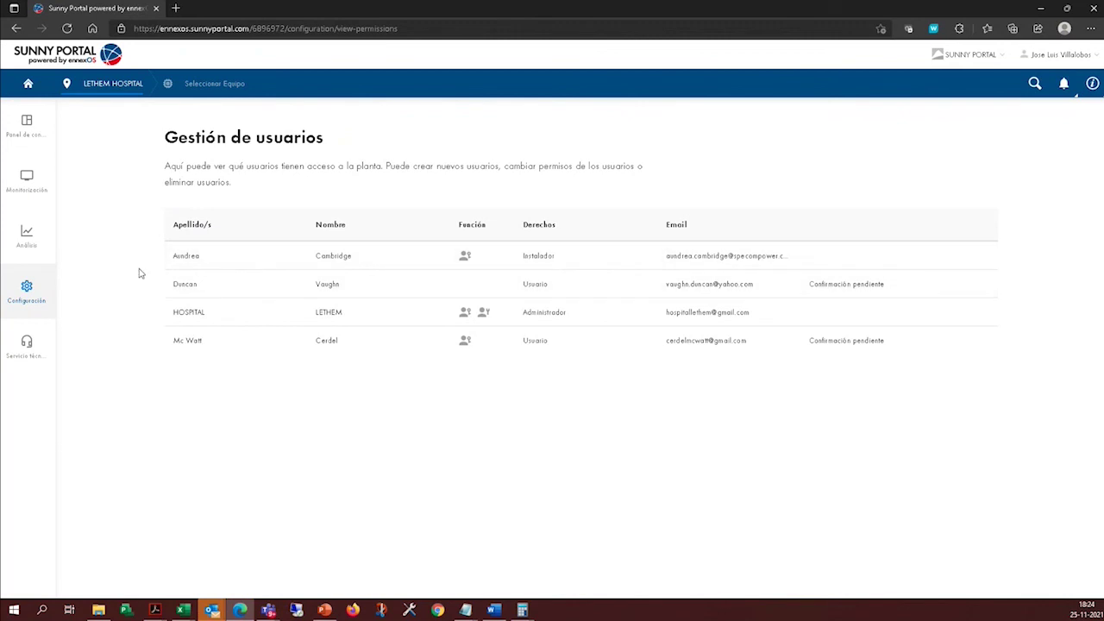
pyautogui.click(35, 298)
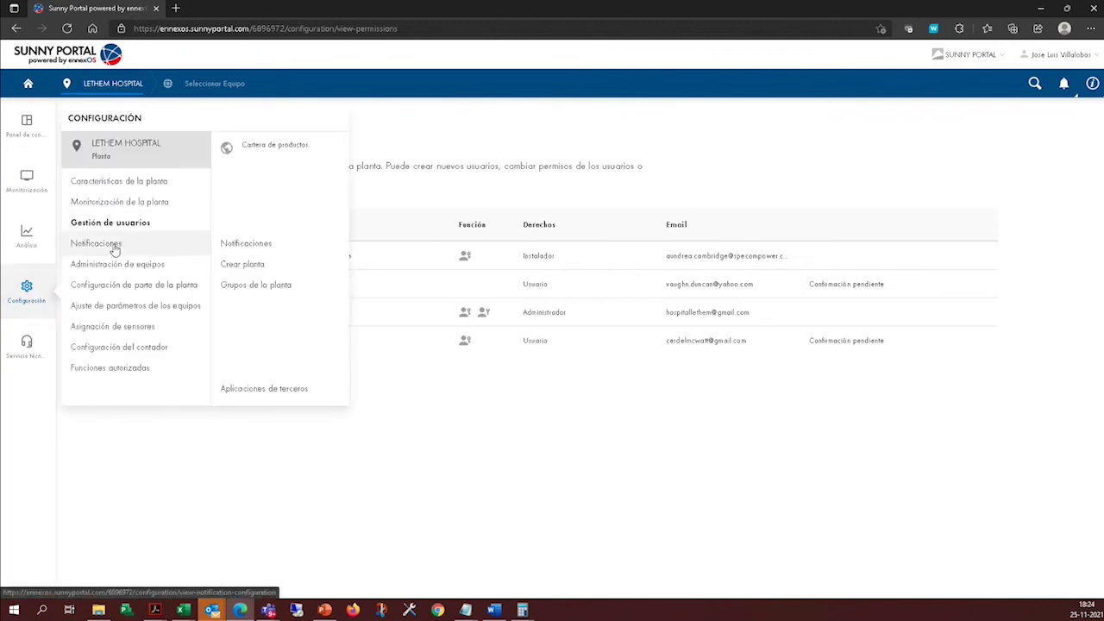
pyautogui.click(115, 248)
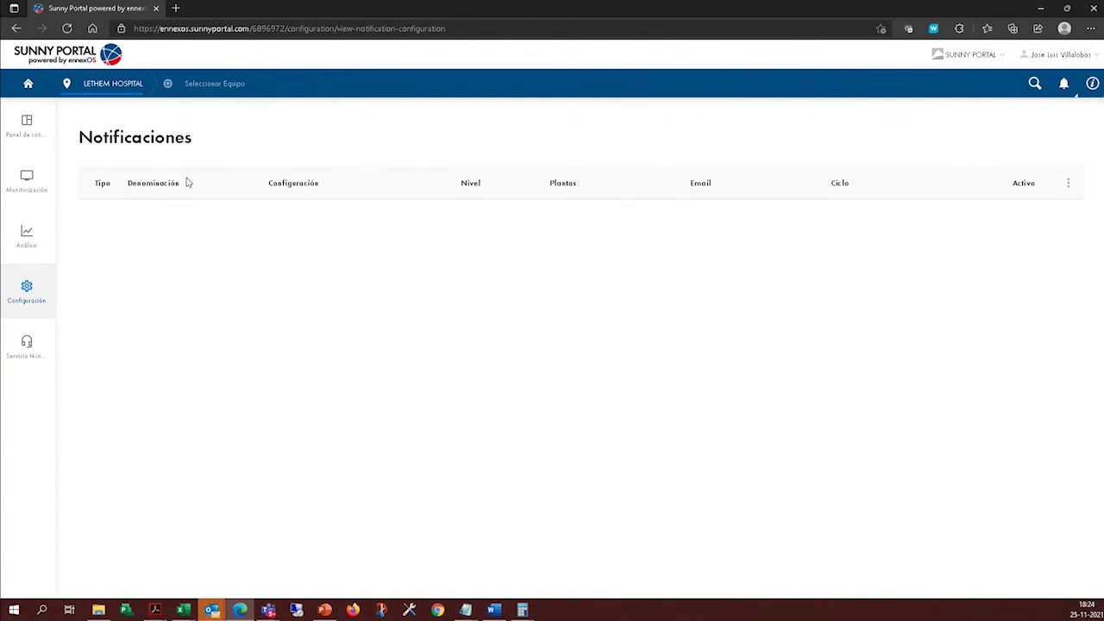
# Check the addable notification types, then return to the LETHEM HOSPITAL Panel de control.
pyautogui.click(1067, 184)
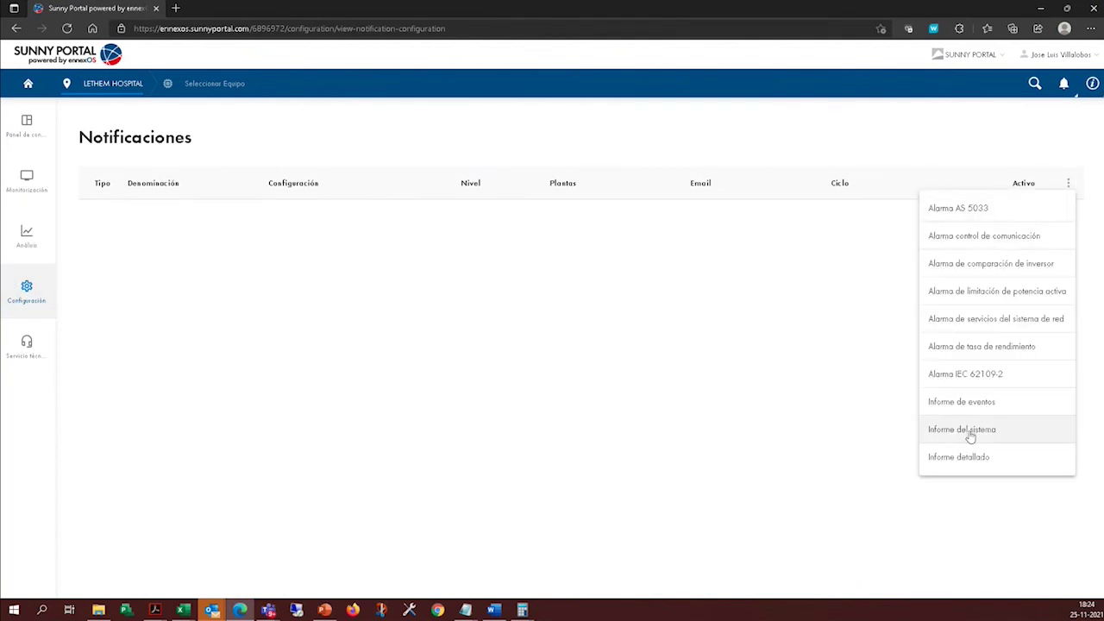
pyautogui.click(21, 297)
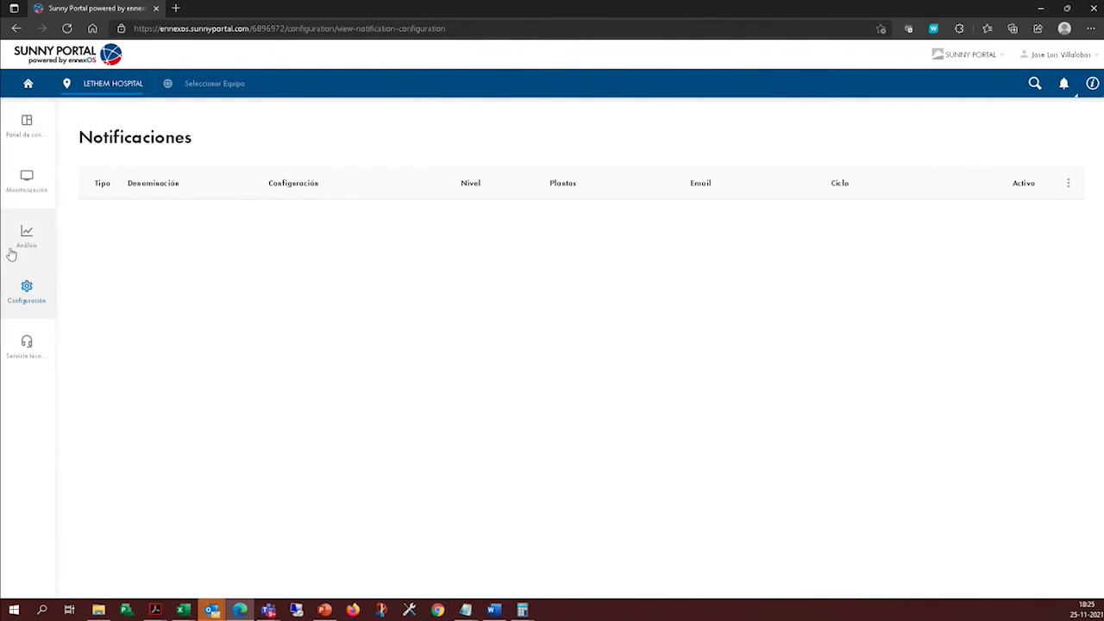
pyautogui.click(24, 131)
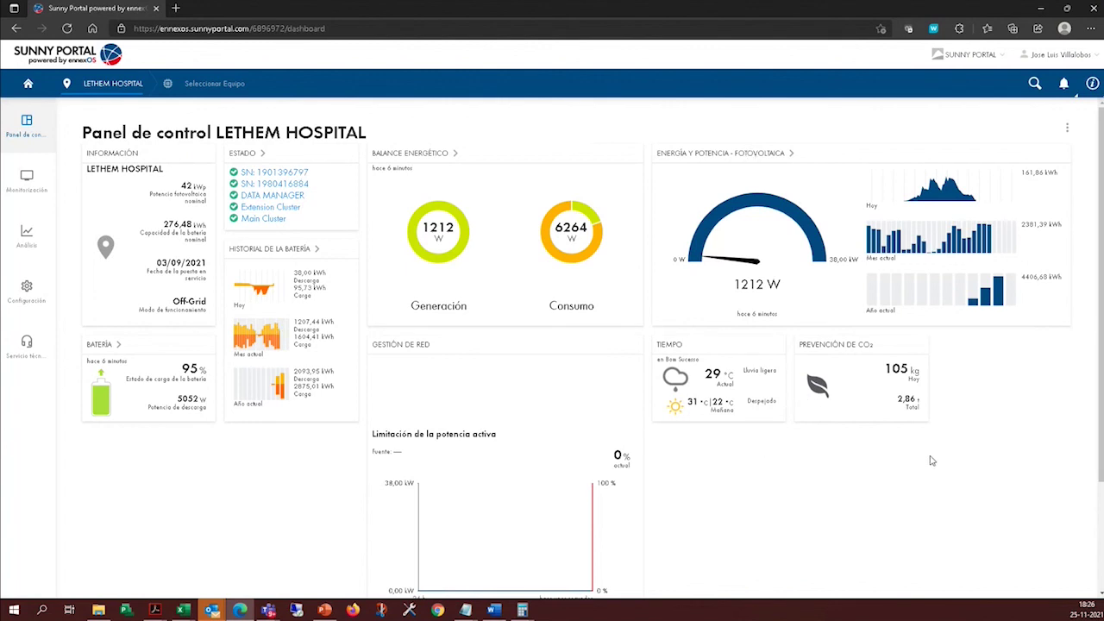
pyautogui.scroll(-1, 928, 457)
pyautogui.click(231, 86)
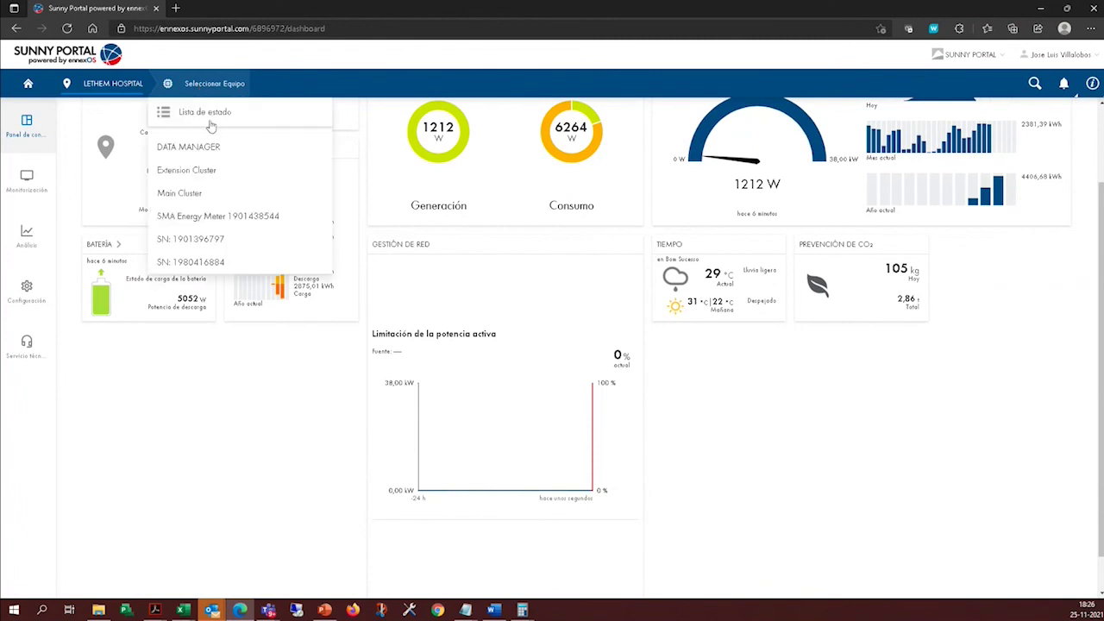
pyautogui.click(222, 216)
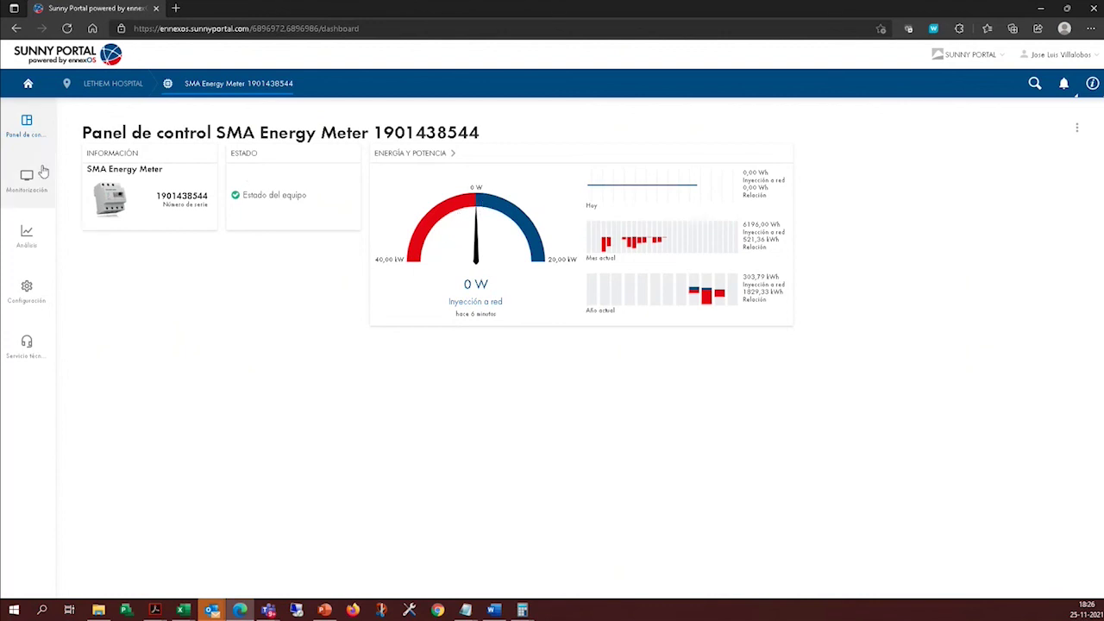
pyautogui.click(28, 86)
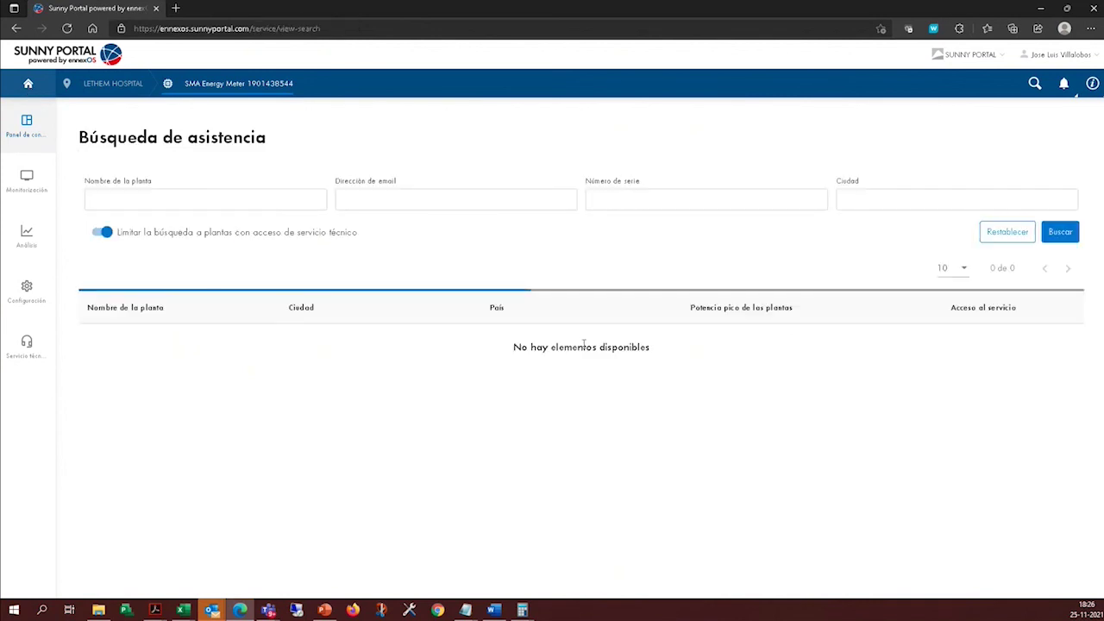
pyautogui.click(26, 127)
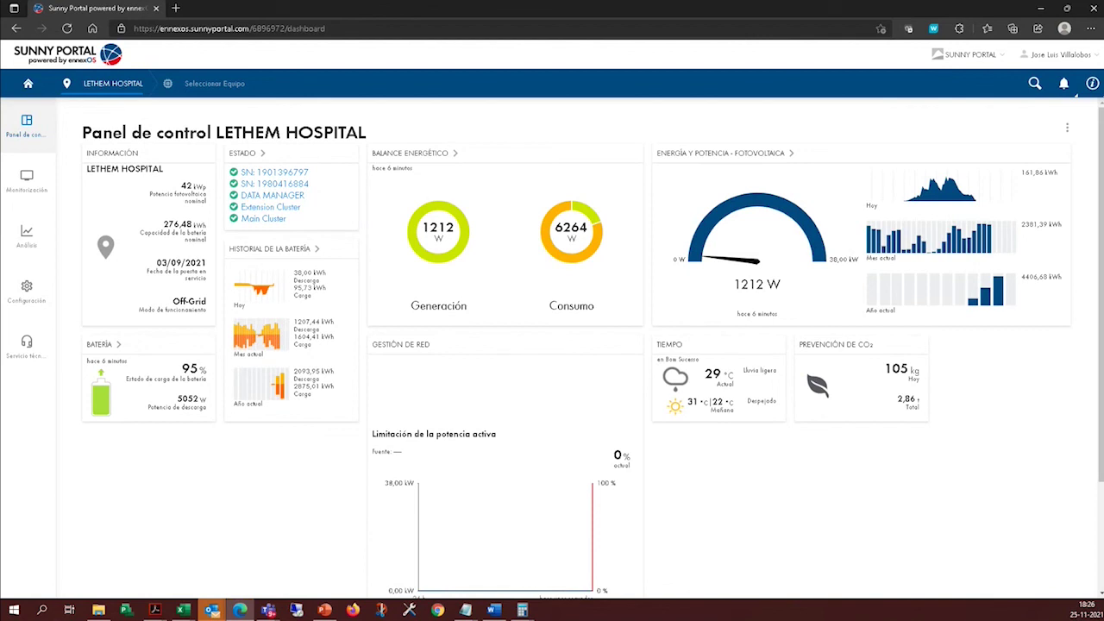
pyautogui.click(268, 609)
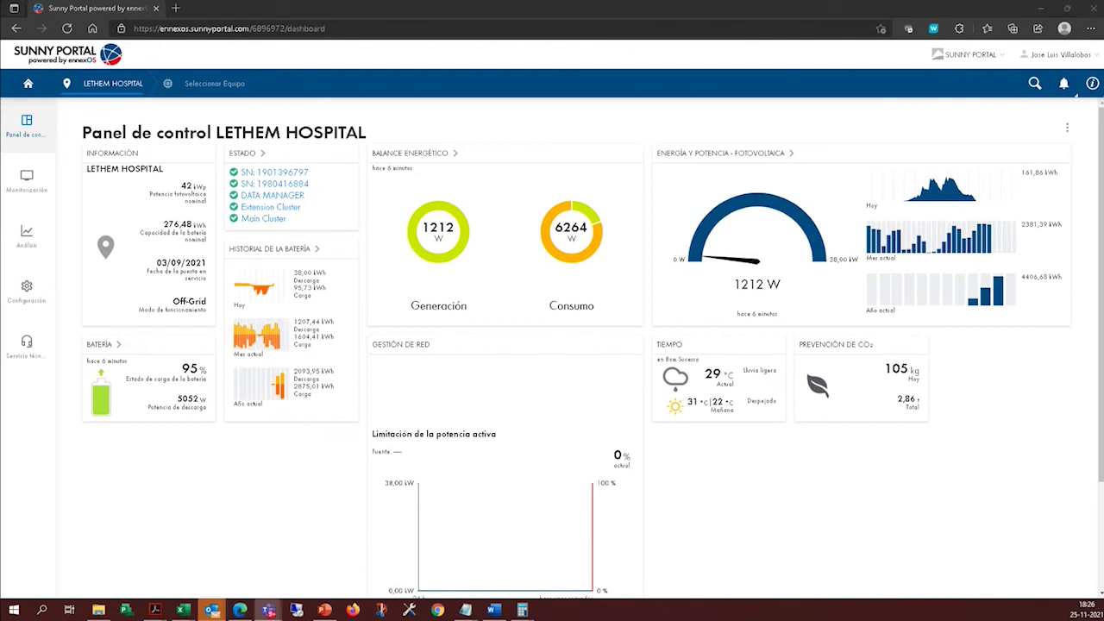